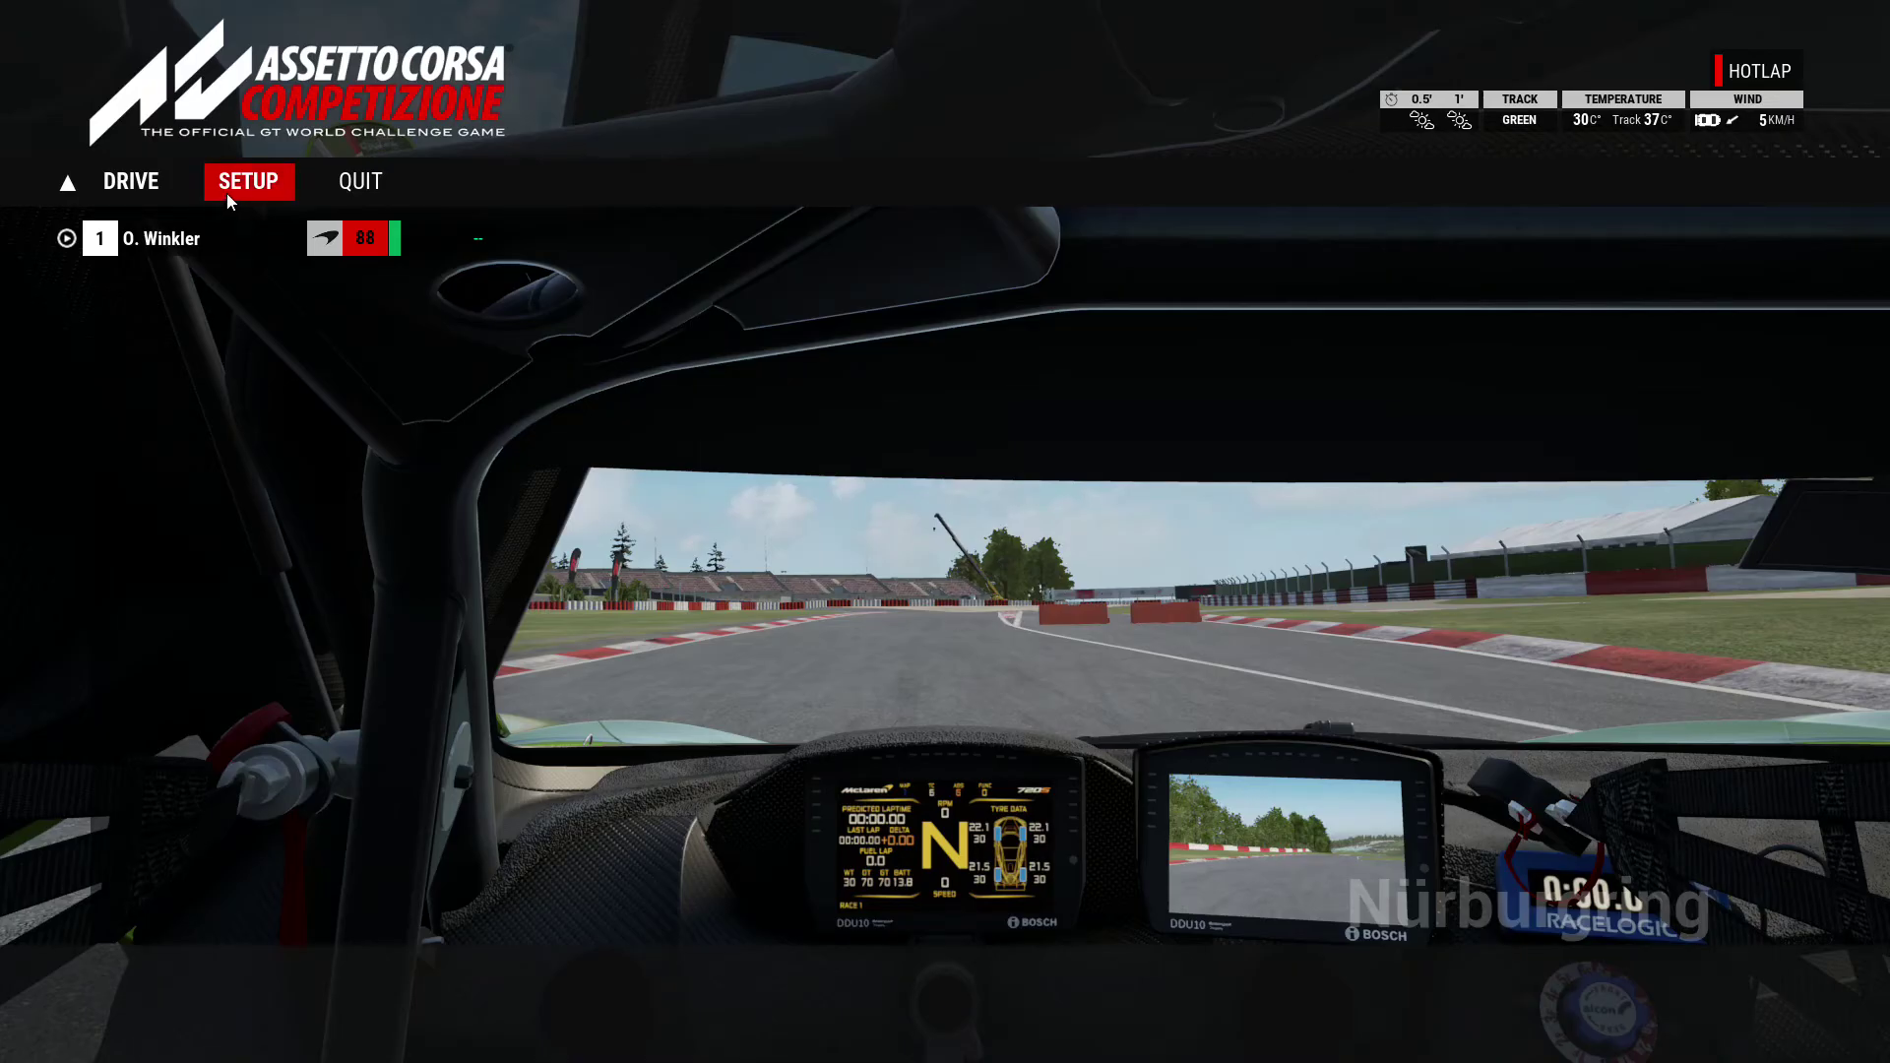
# Open the car setup's electronics page and set the telemetry laps to 99
pyautogui.click(246, 177)
pyautogui.click(475, 587)
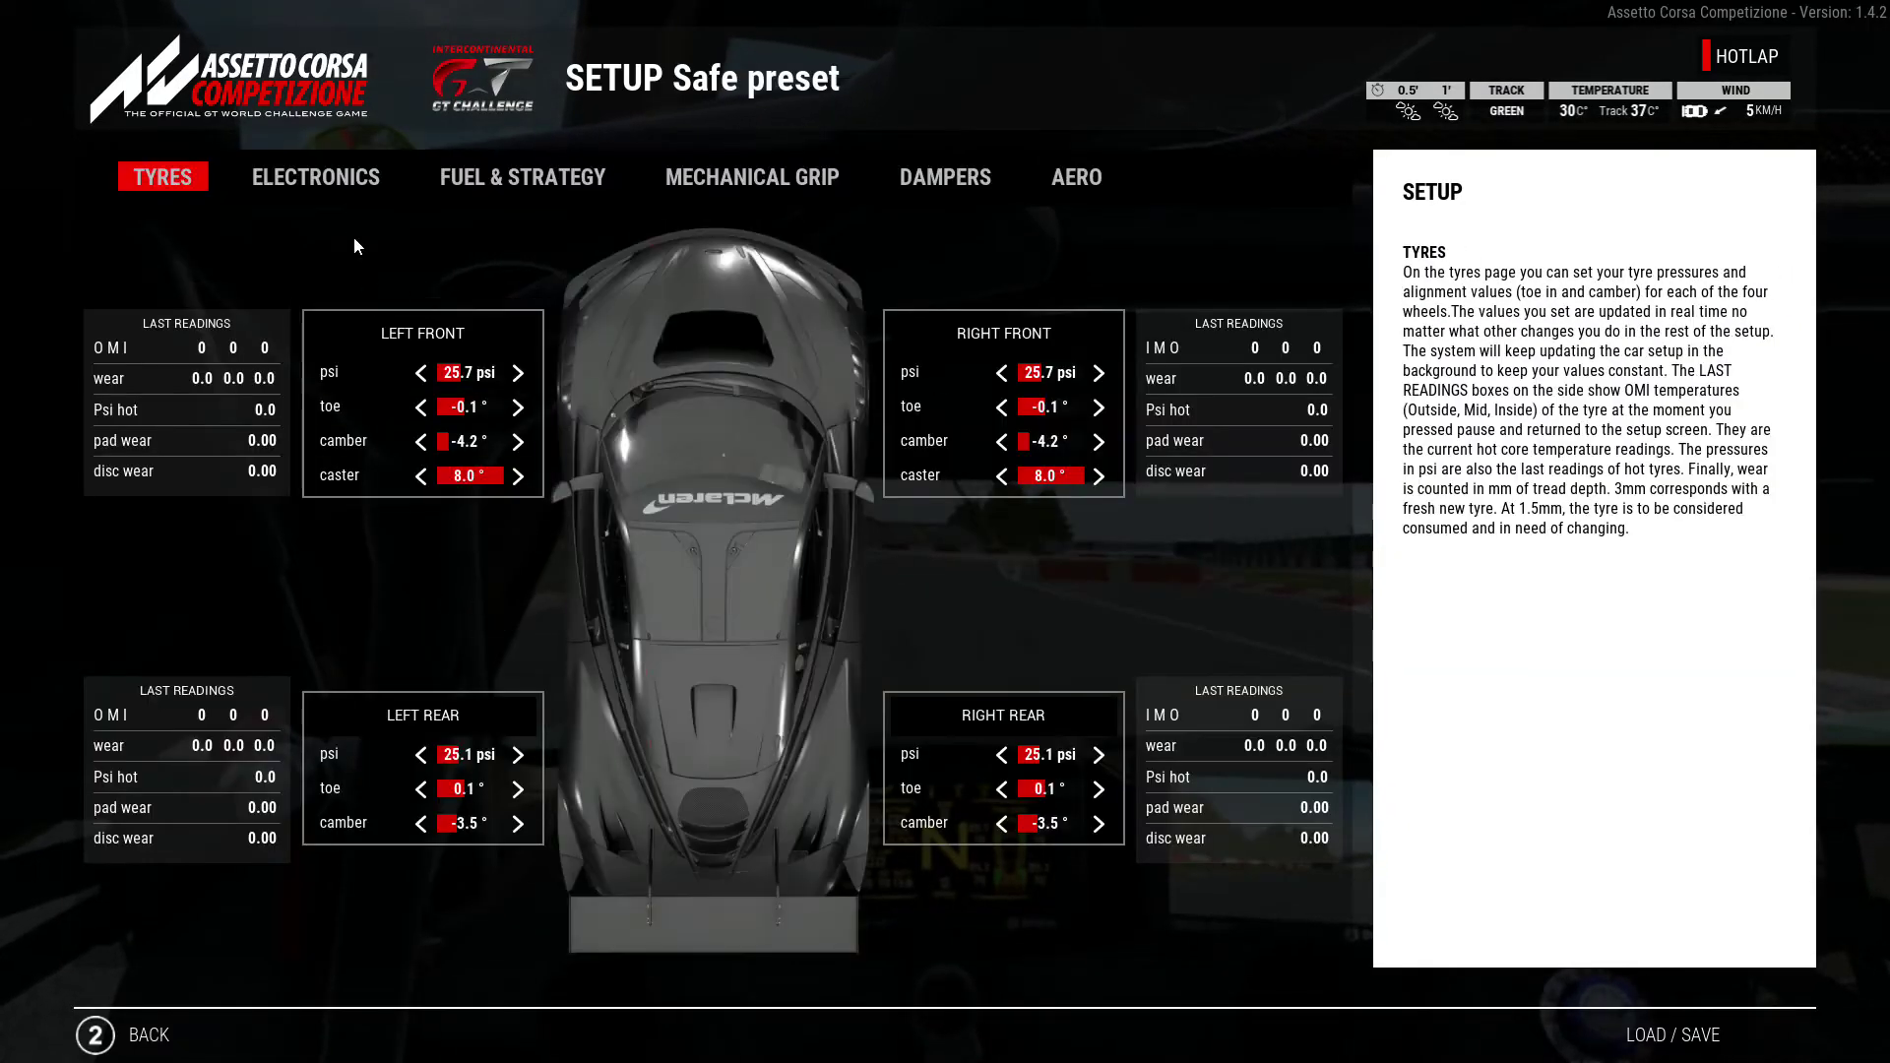
pyautogui.click(315, 177)
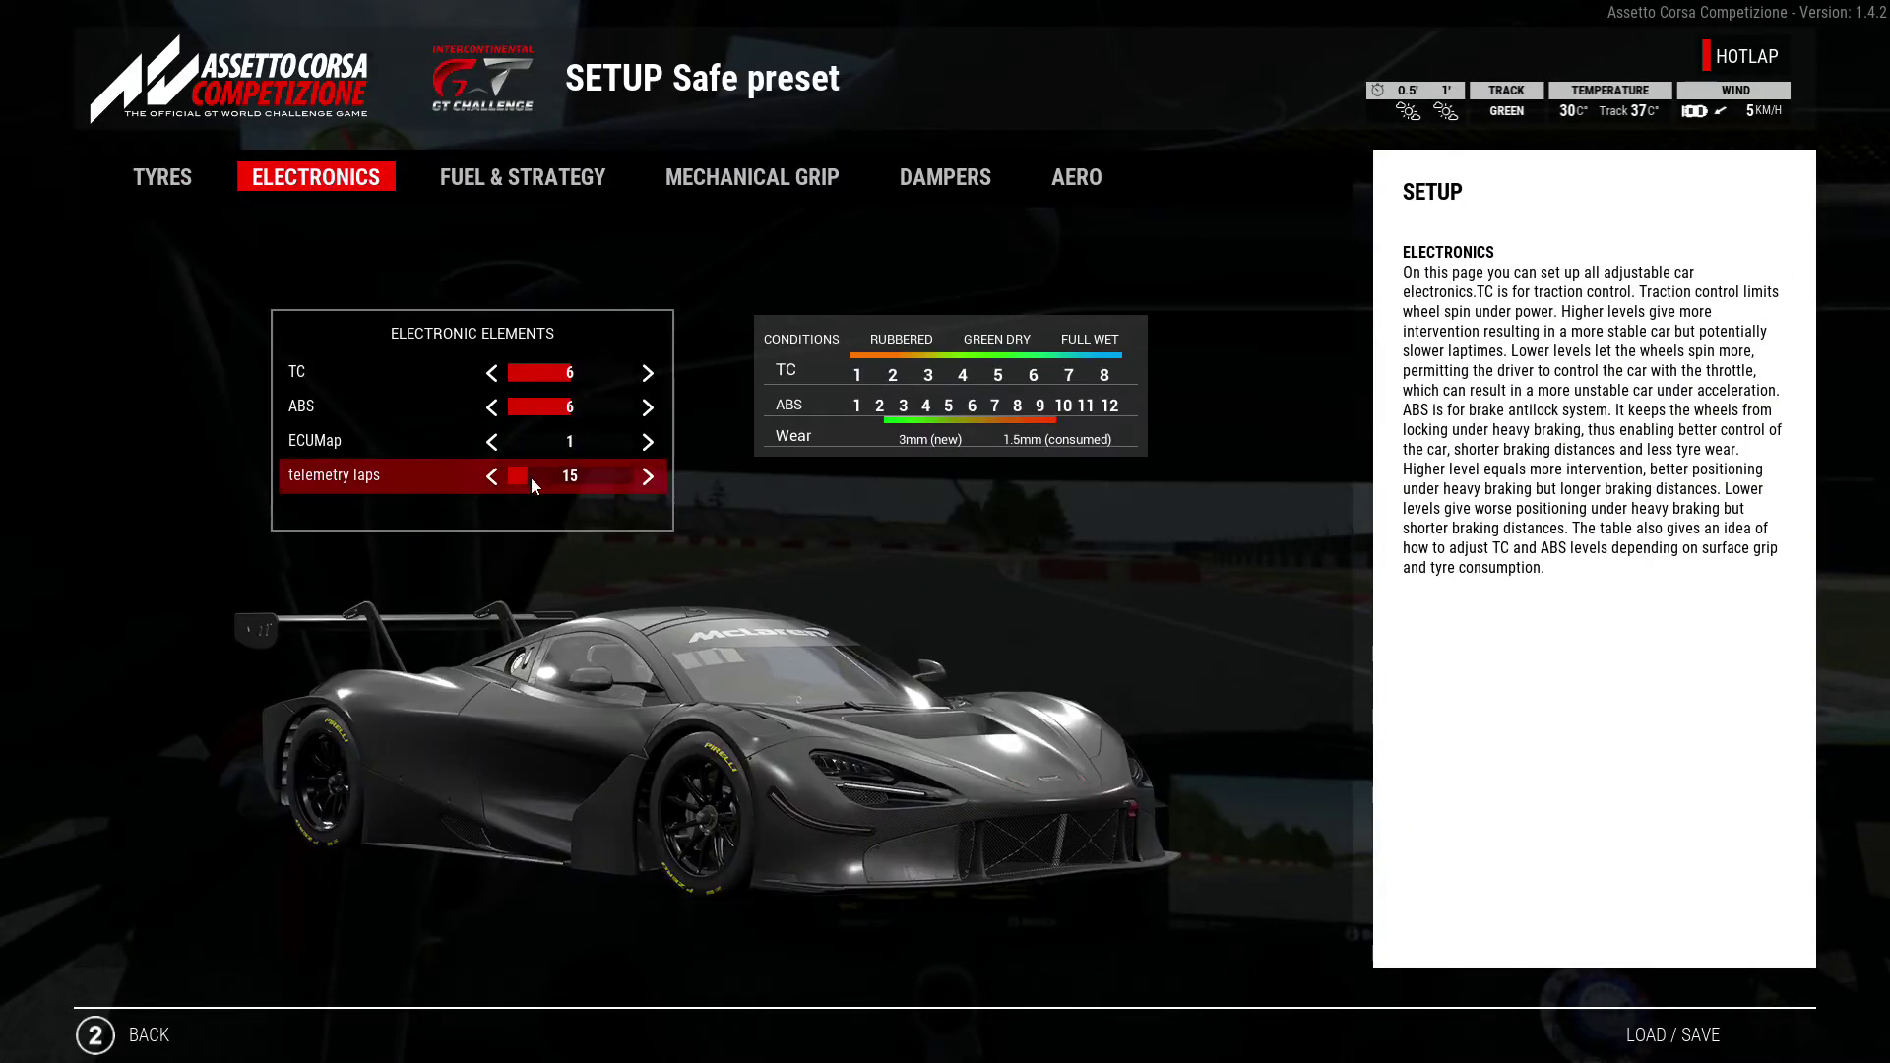
pyautogui.moveTo(524, 478); pyautogui.dragTo(640, 479)
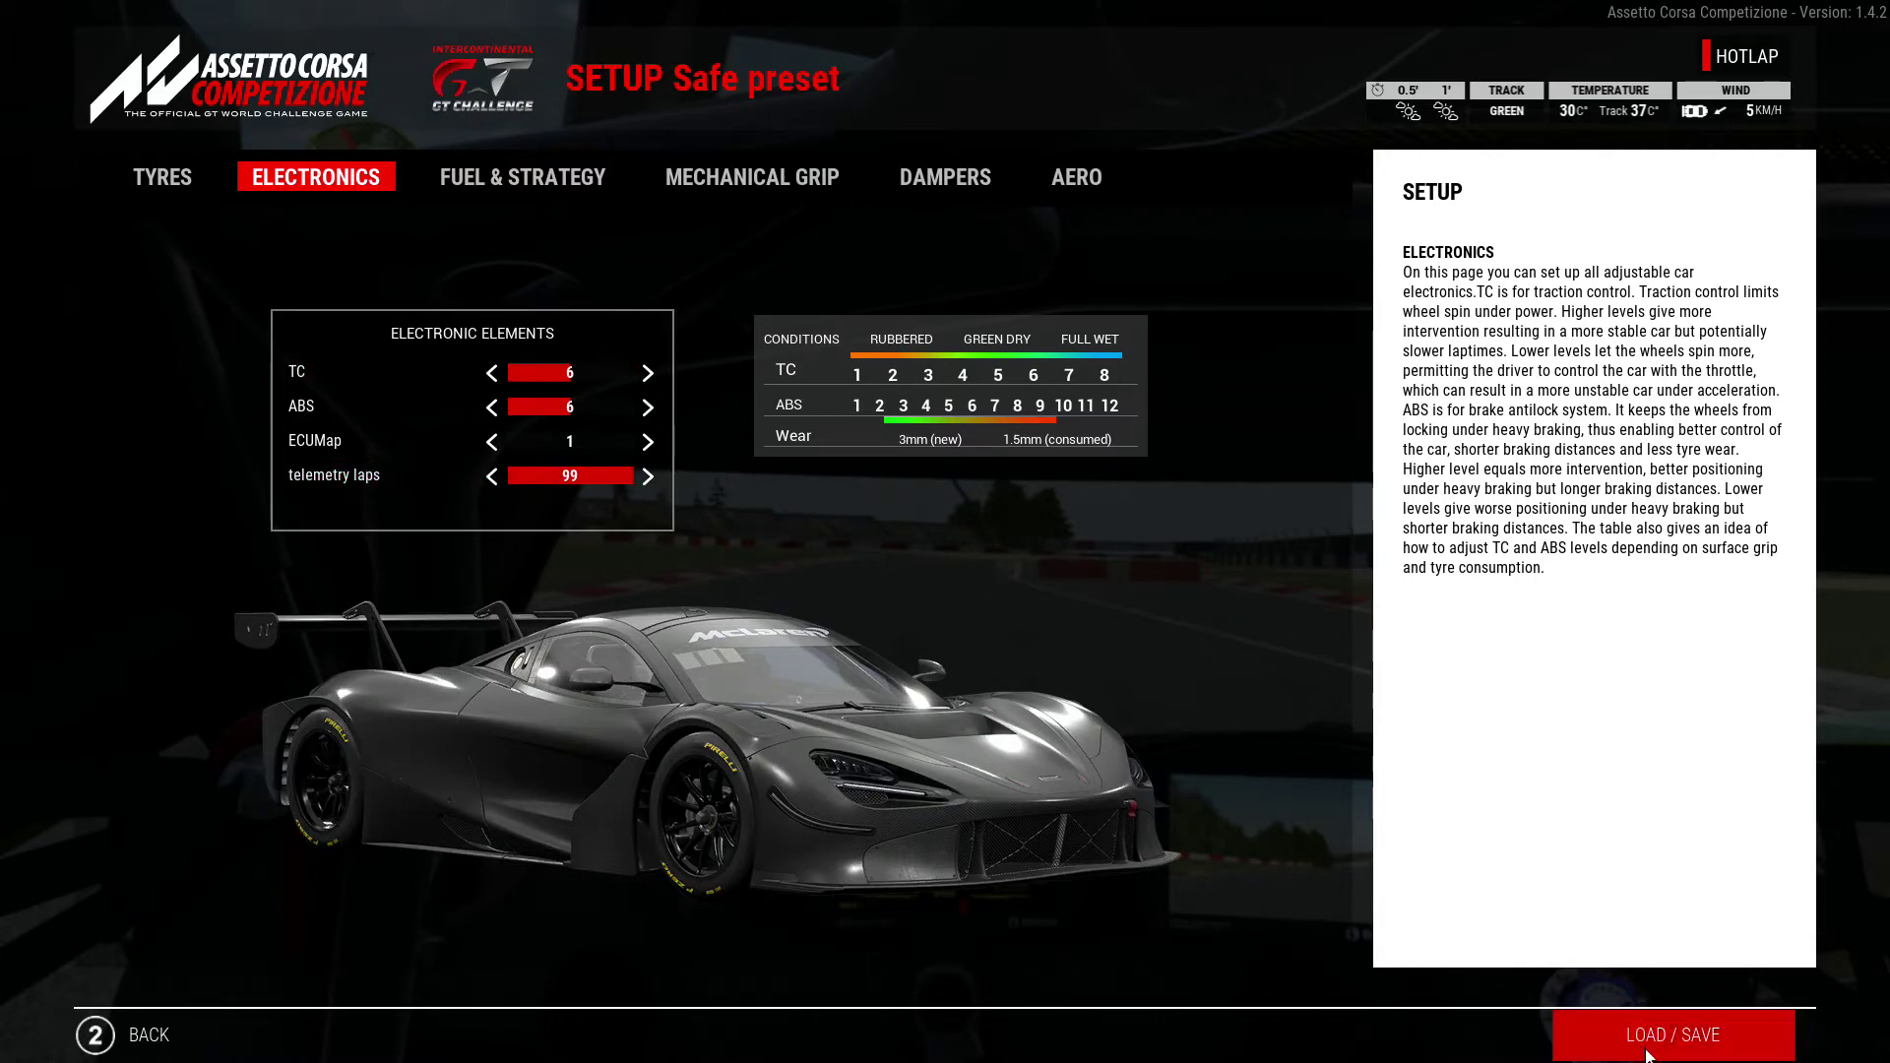
# Load the saved setup preset Nürburg-720S-Q1.2
pyautogui.click(1672, 1035)
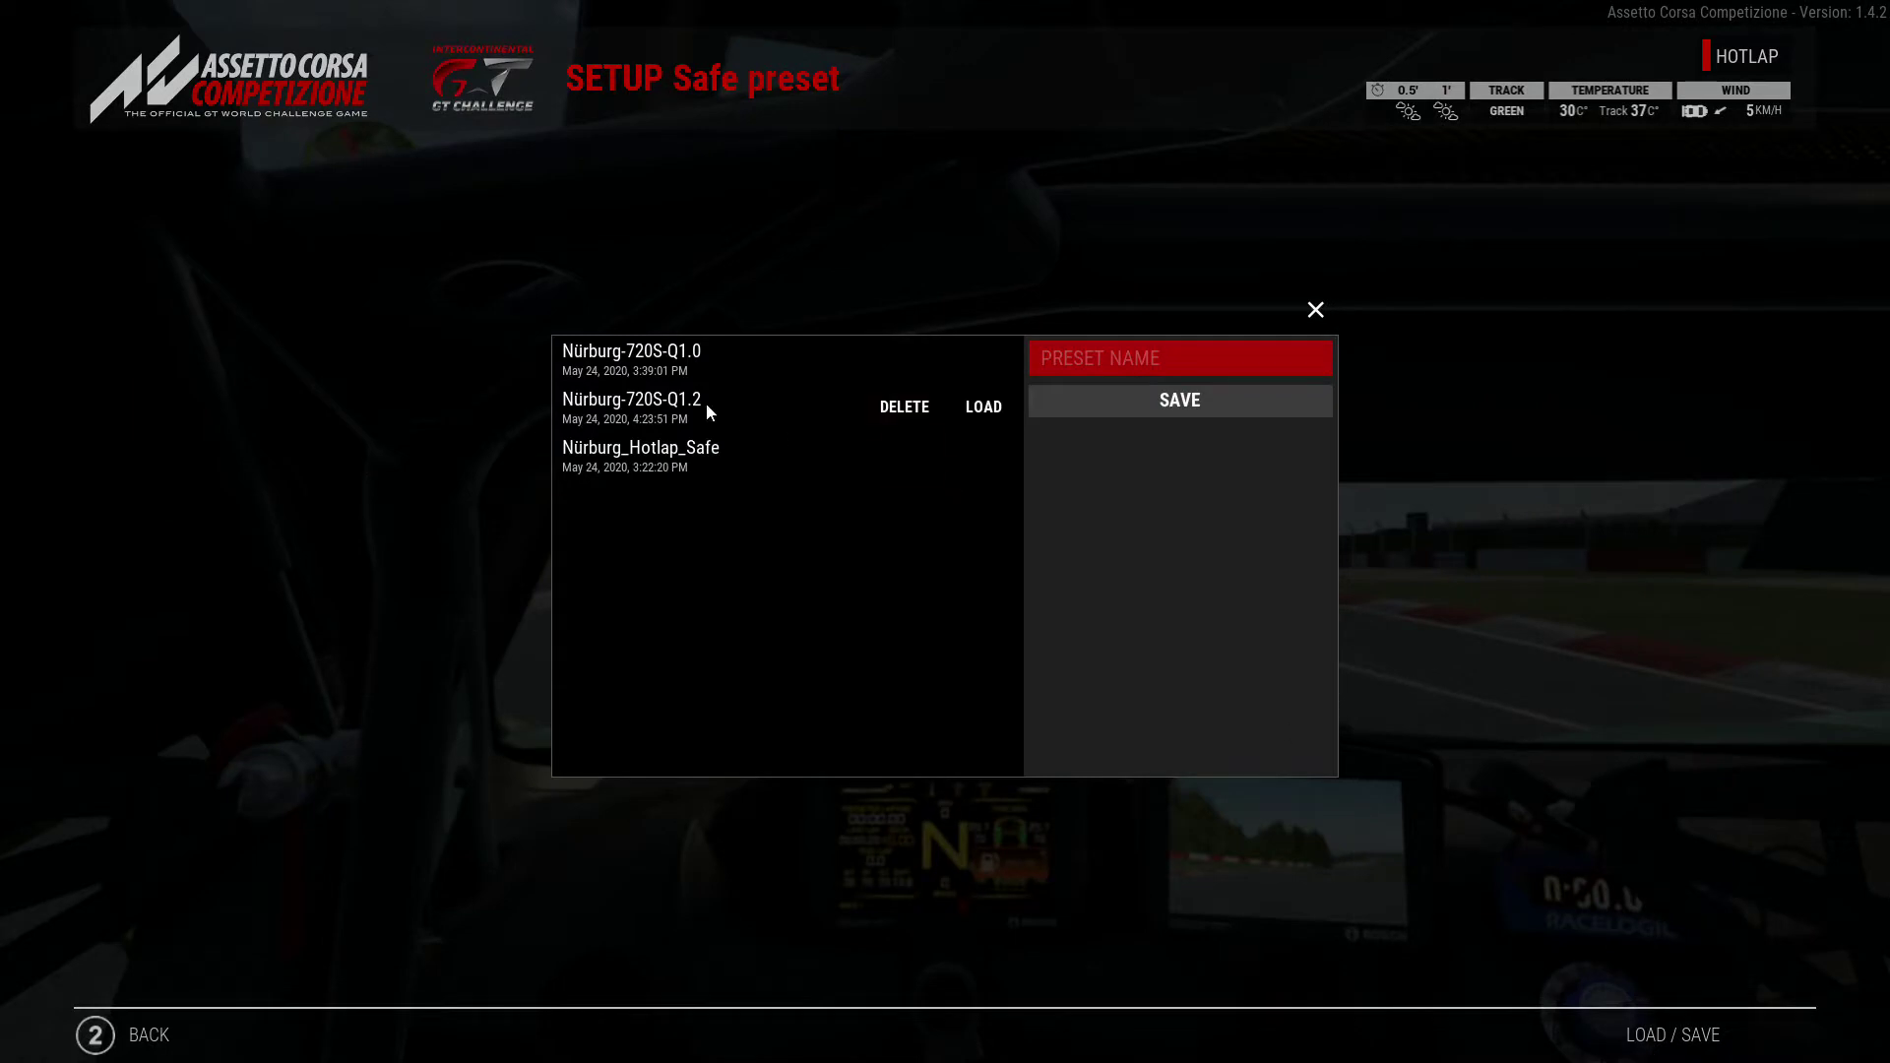
pyautogui.click(1010, 397)
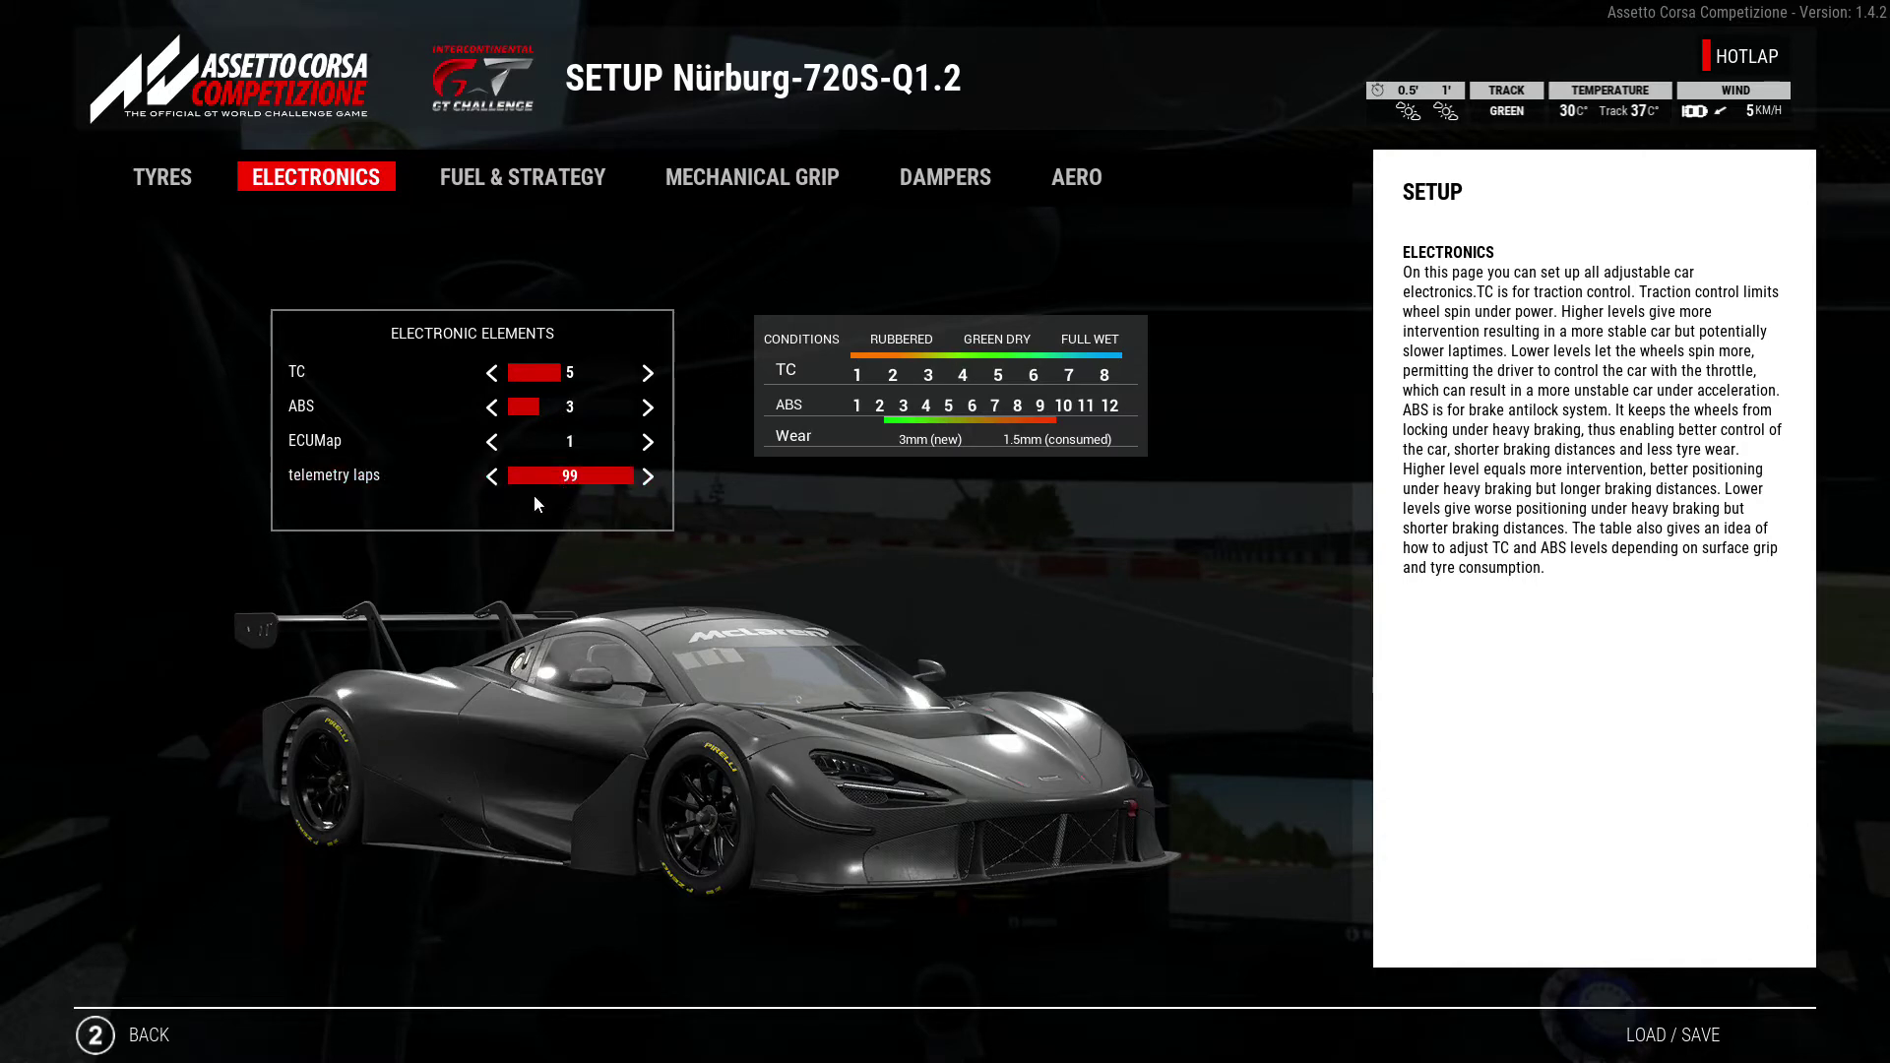
# Switch to MoTeC i2 Pro and open the nurburgring McLaren 720S GT3 log file from 24/05/2020 16:13:46
pyautogui.hotkey('alt', 'Tab')
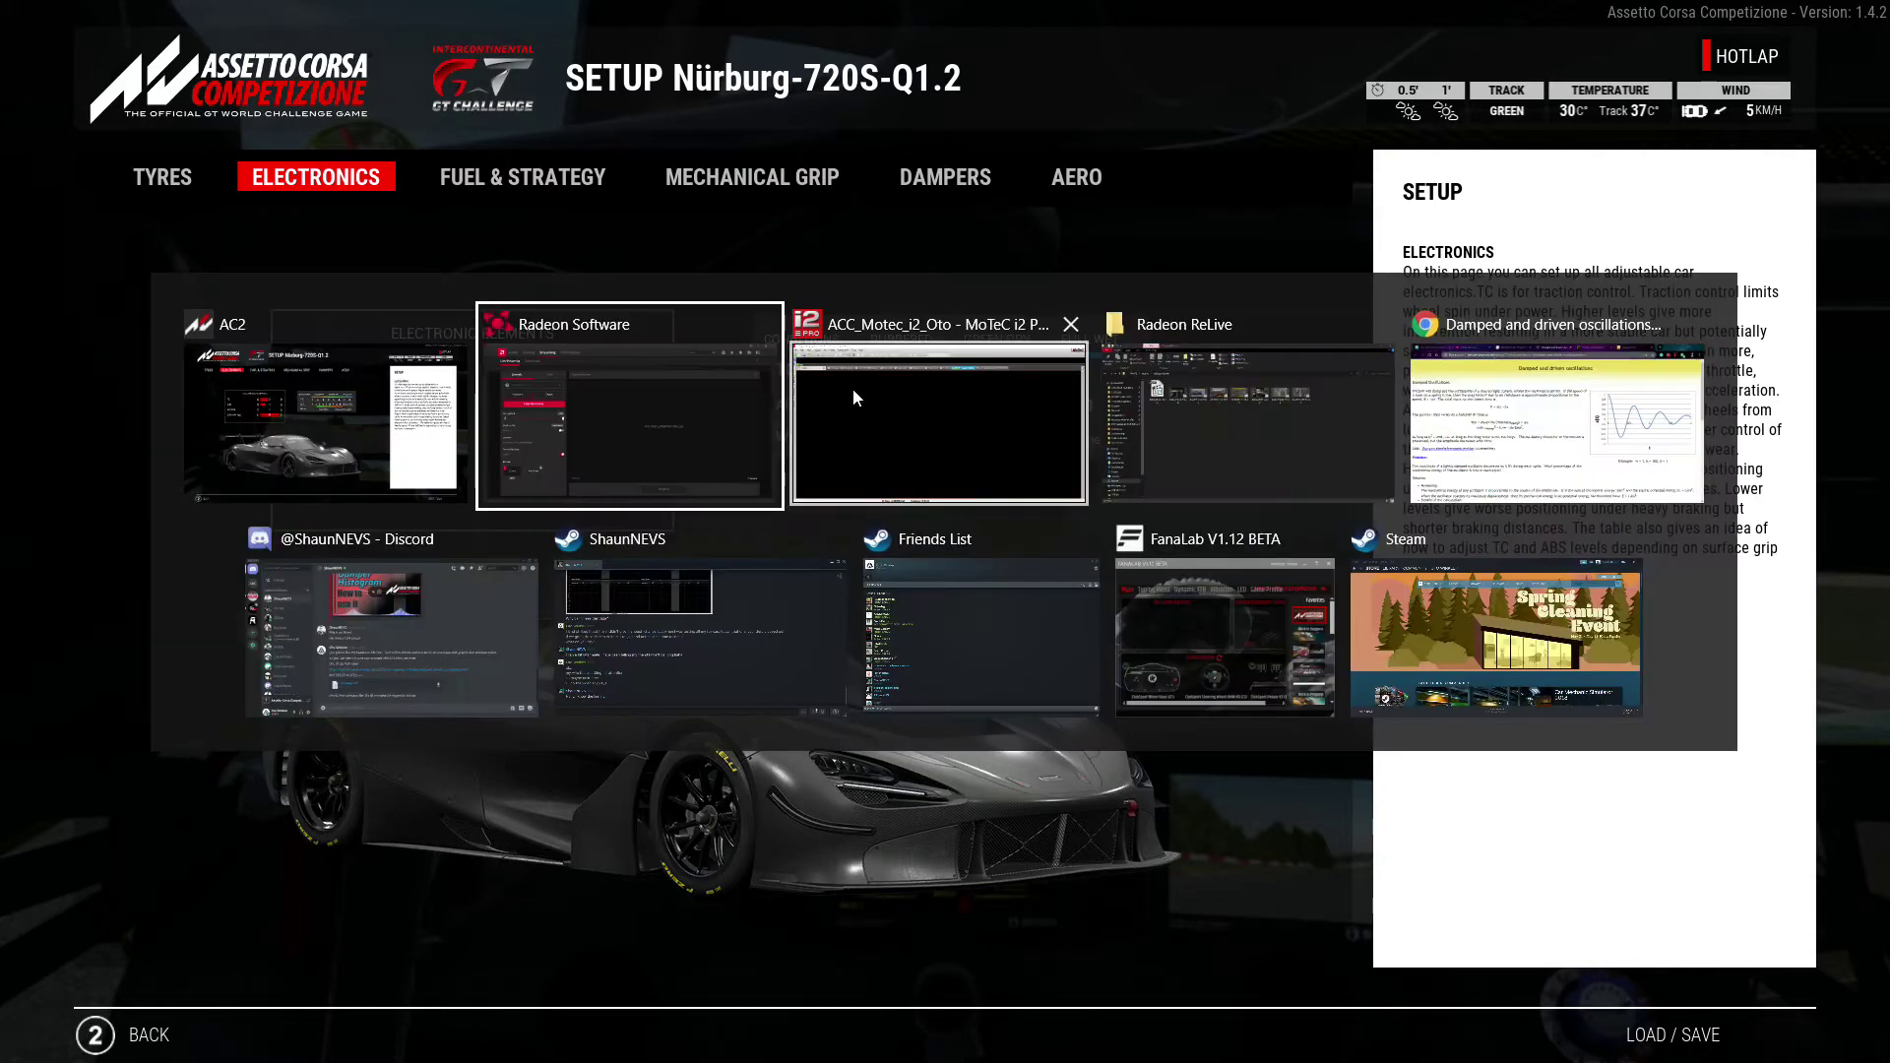
pyautogui.click(920, 412)
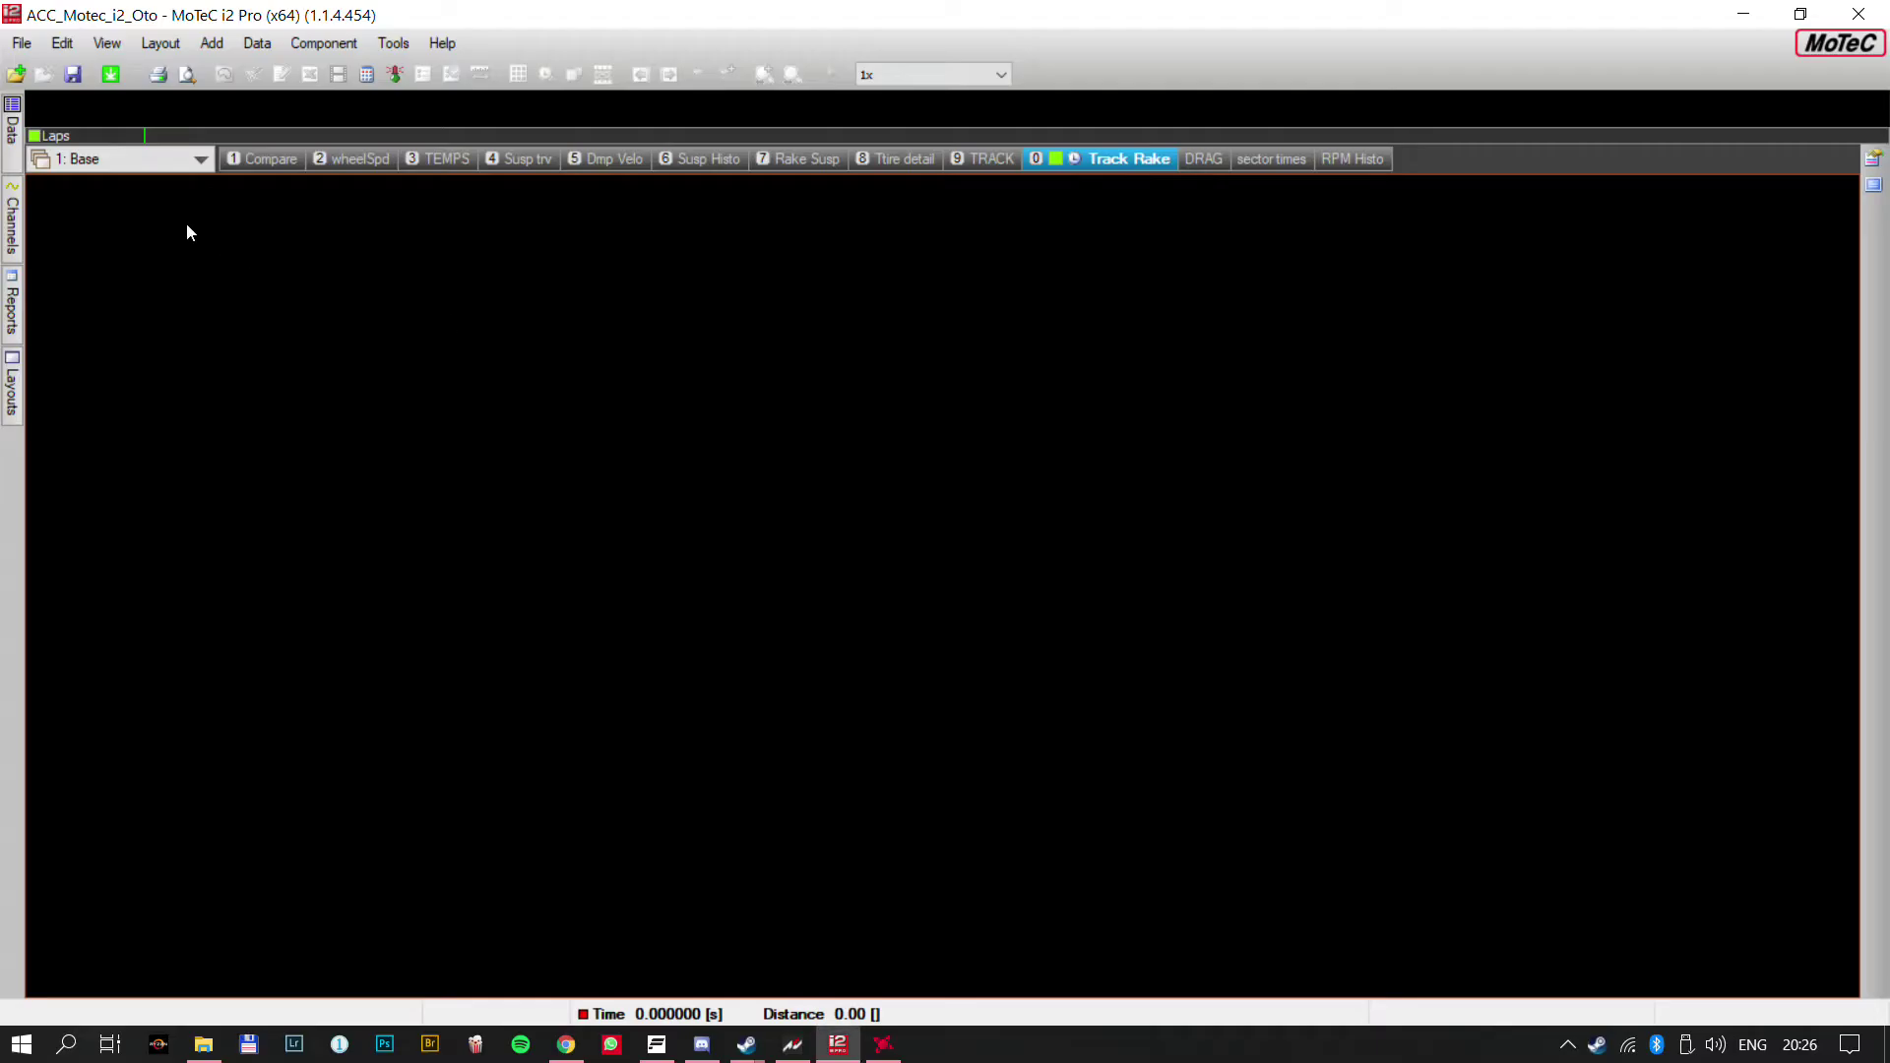
pyautogui.click(27, 73)
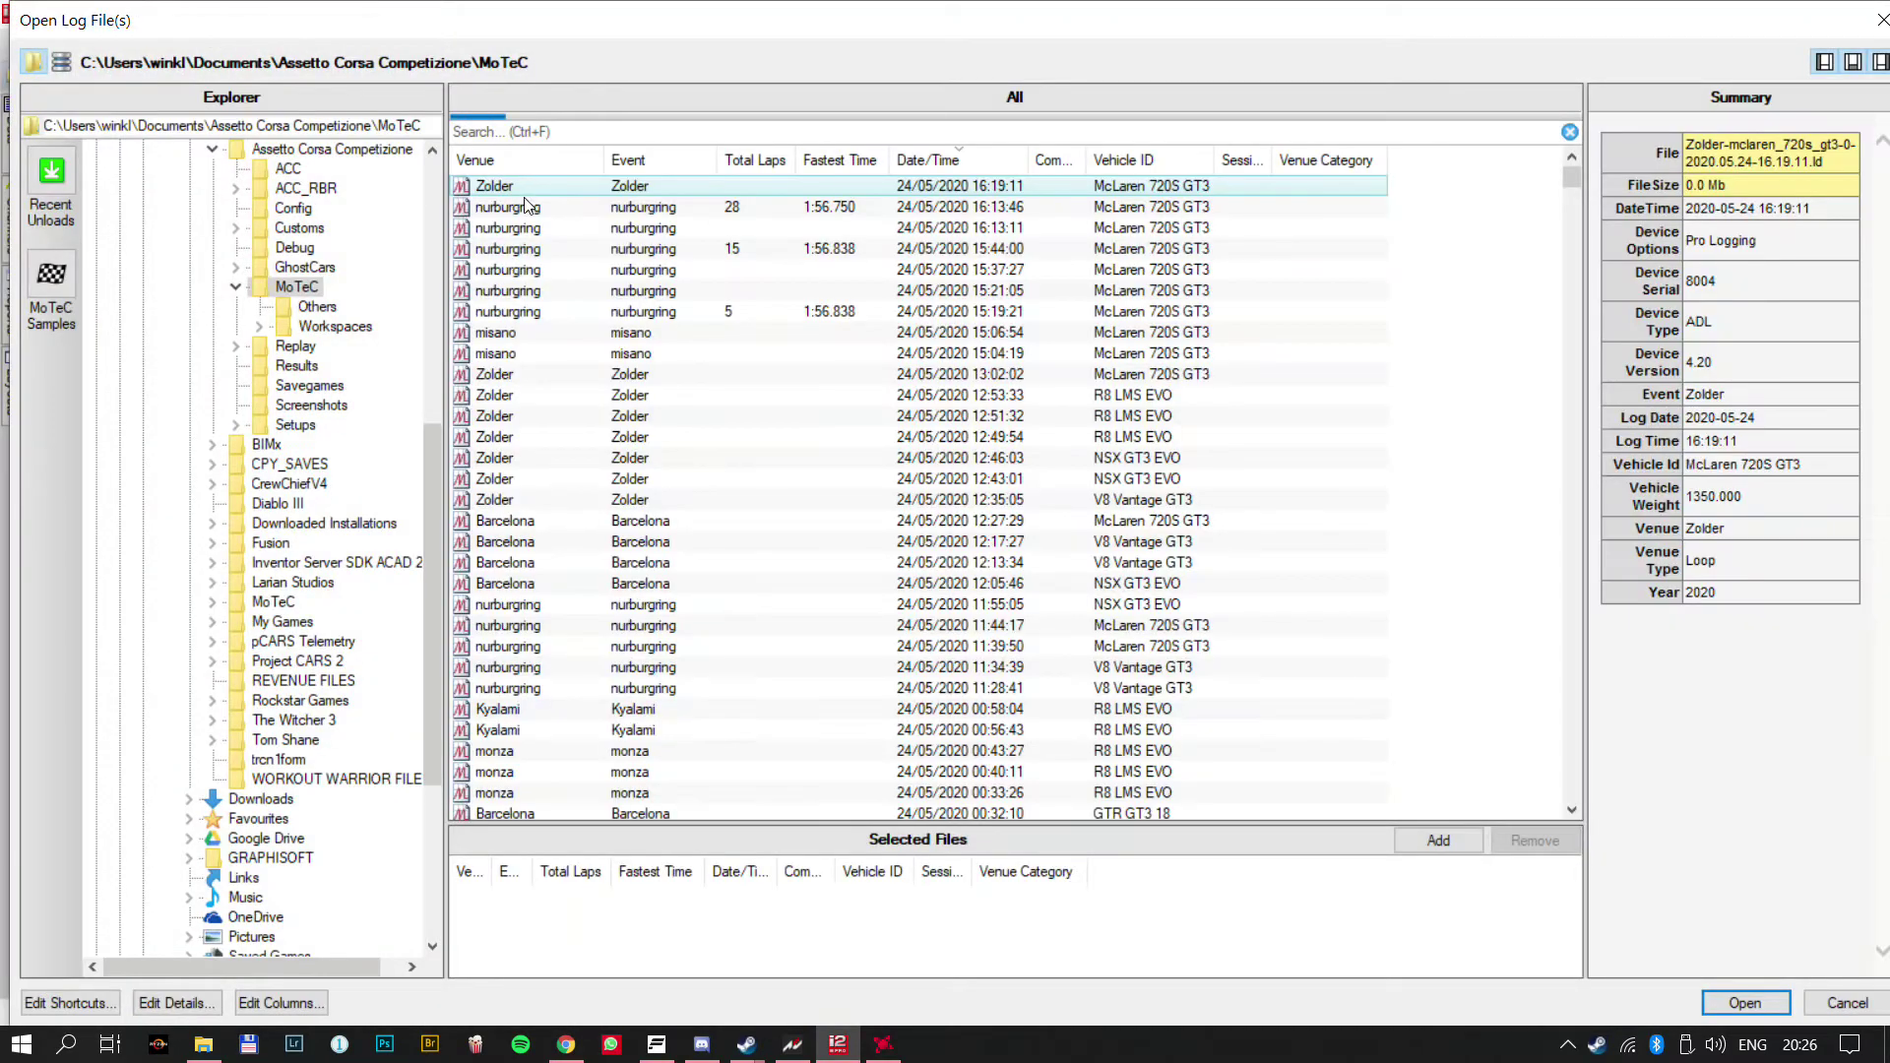
pyautogui.click(495, 210)
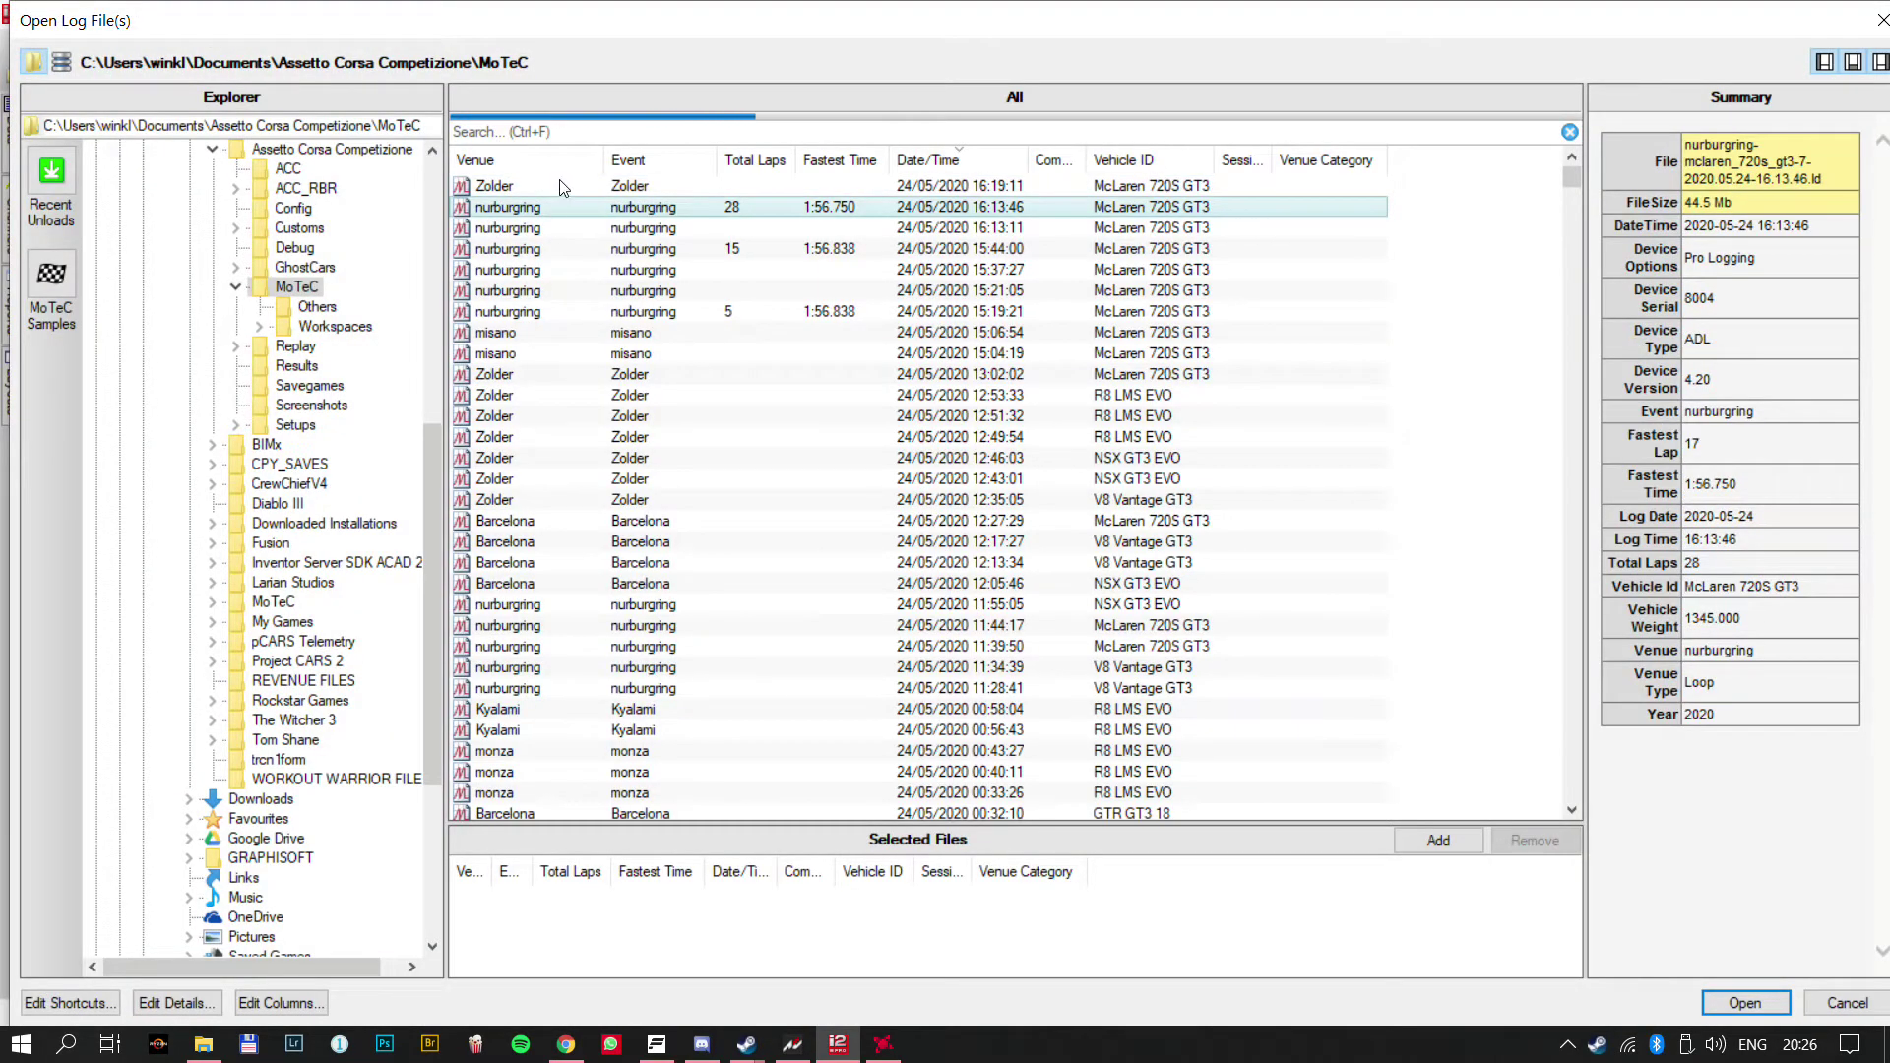
pyautogui.click(563, 295)
pyautogui.click(522, 209)
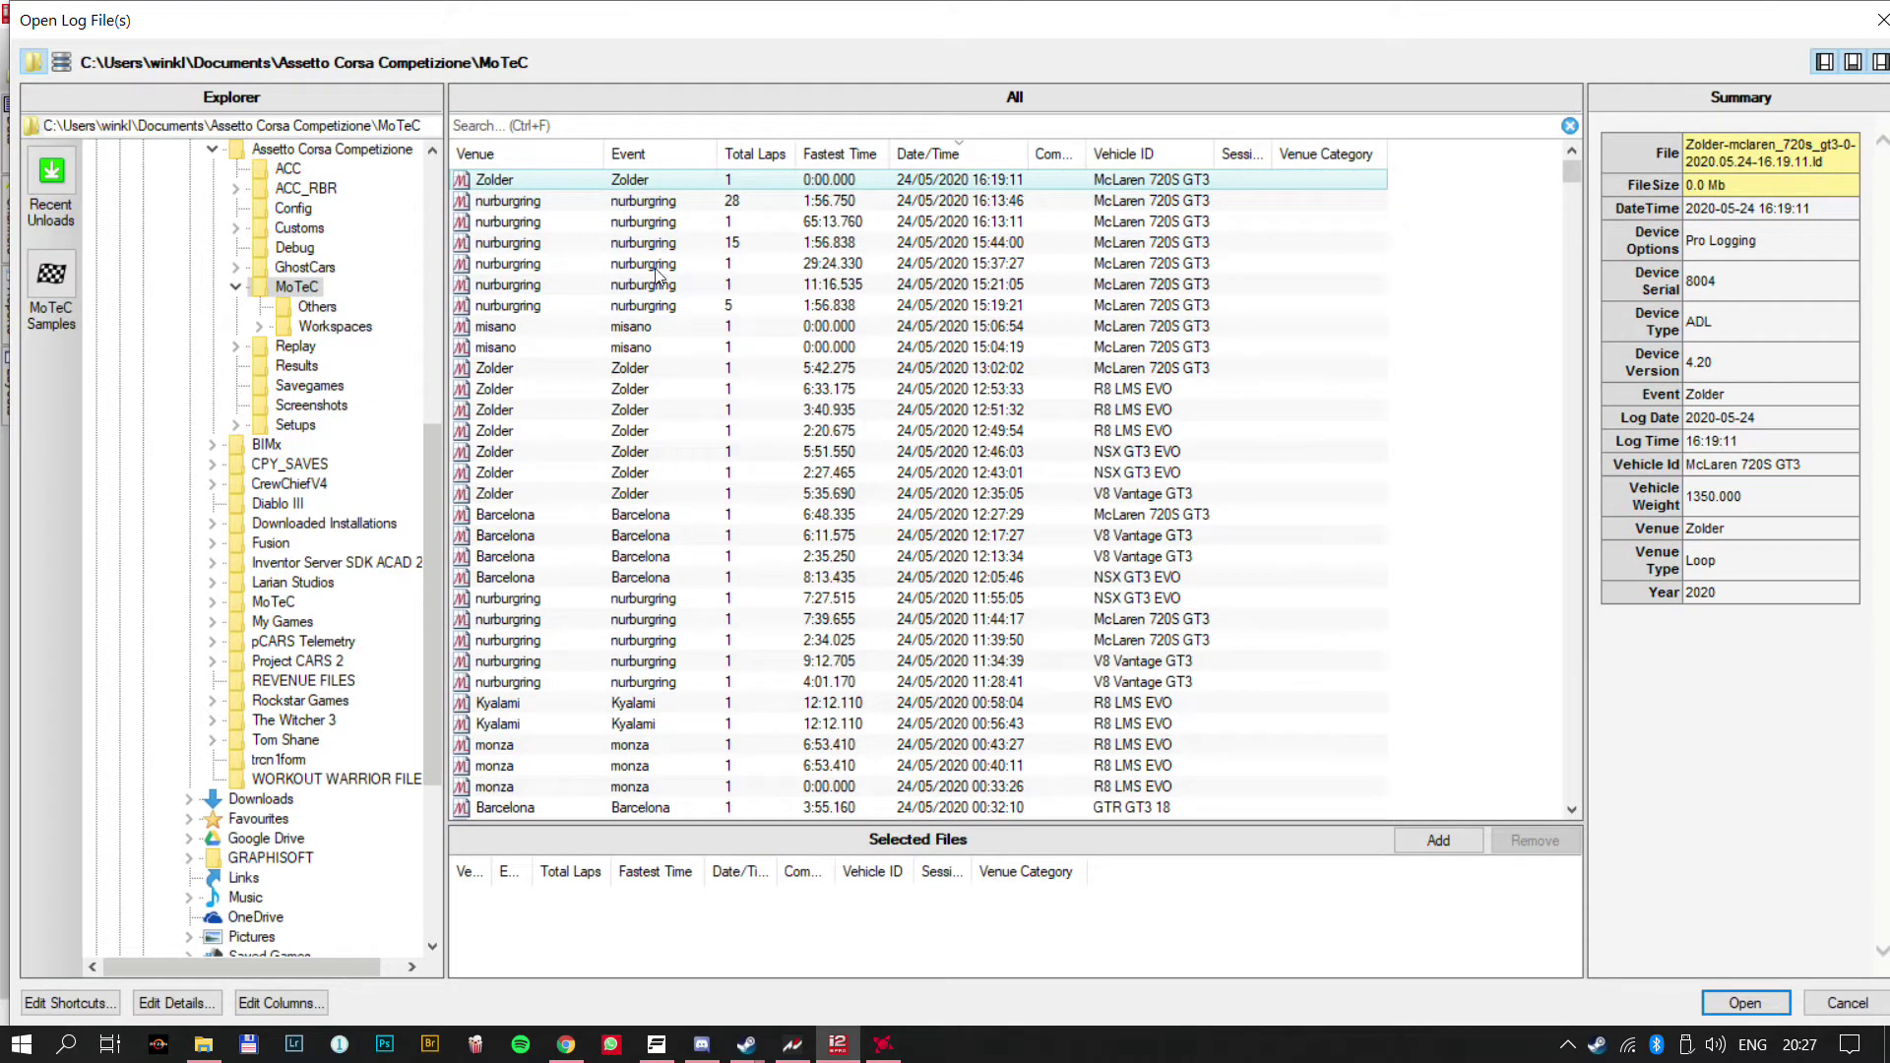
pyautogui.click(549, 209)
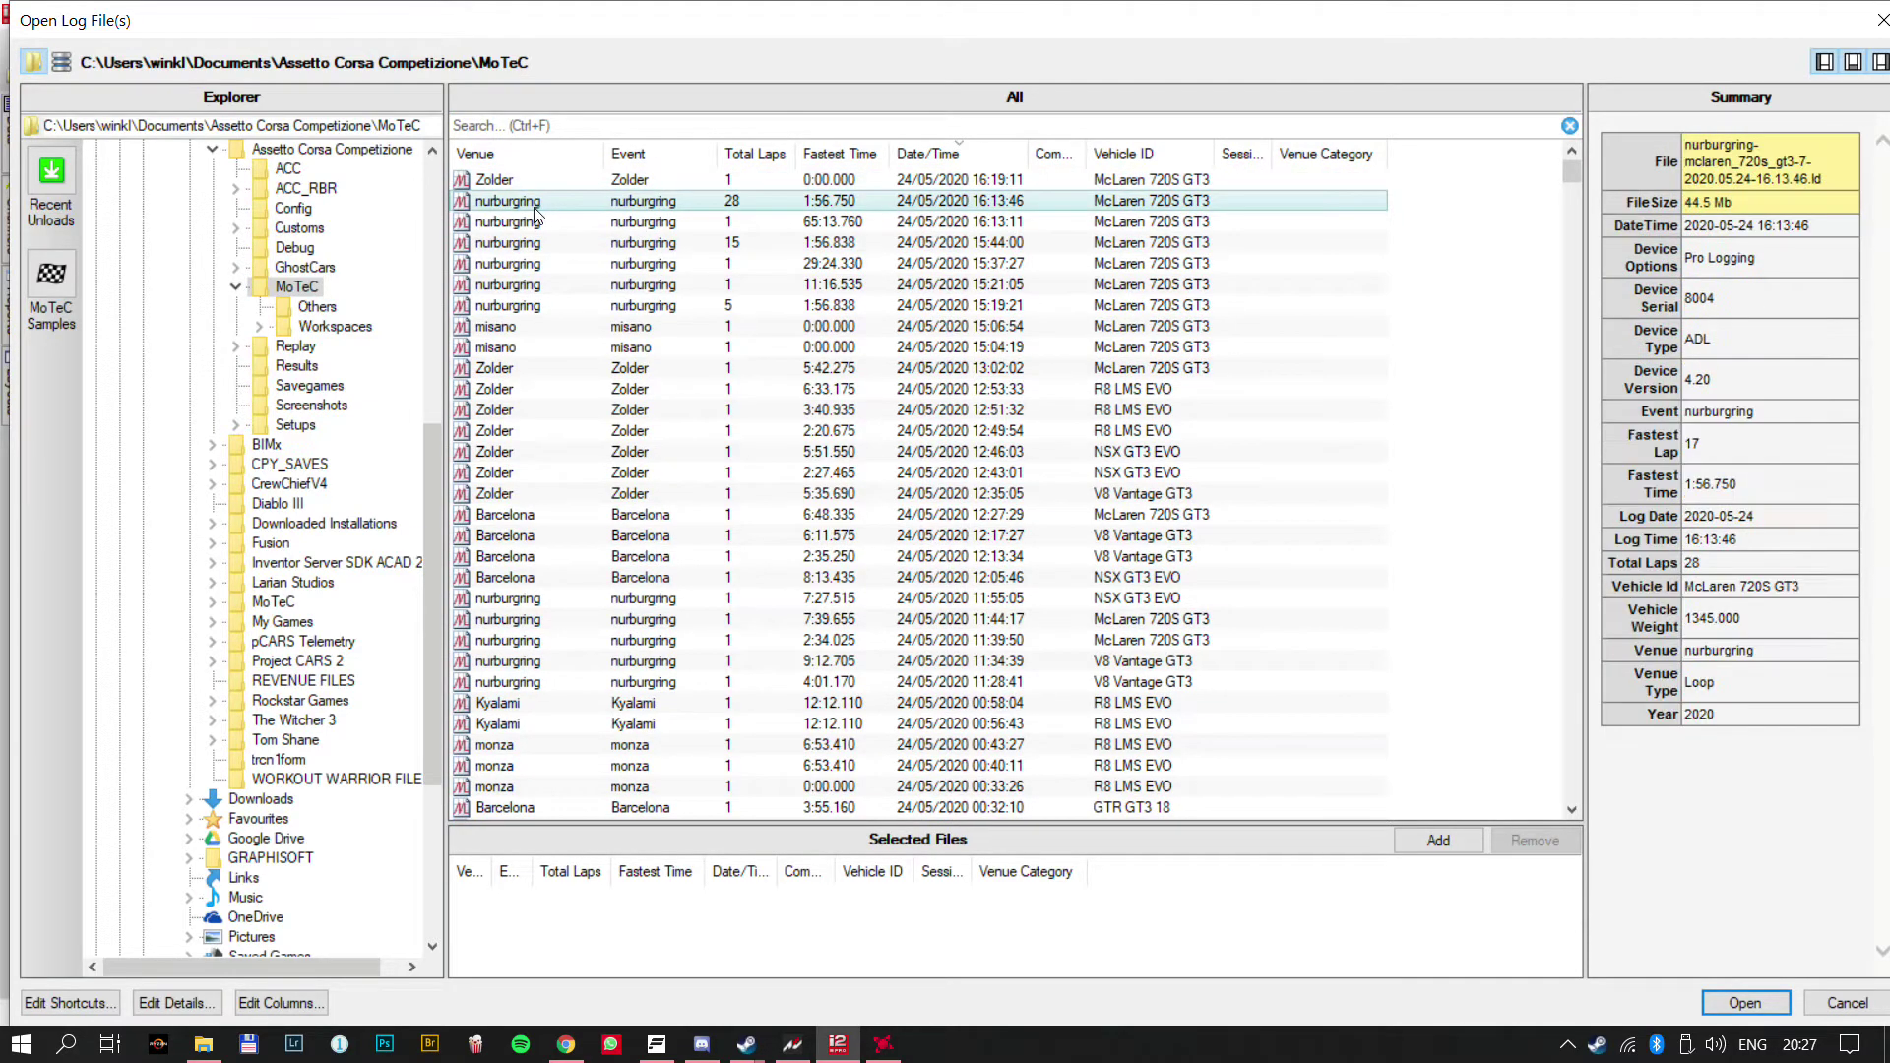
pyautogui.doubleClick(536, 202)
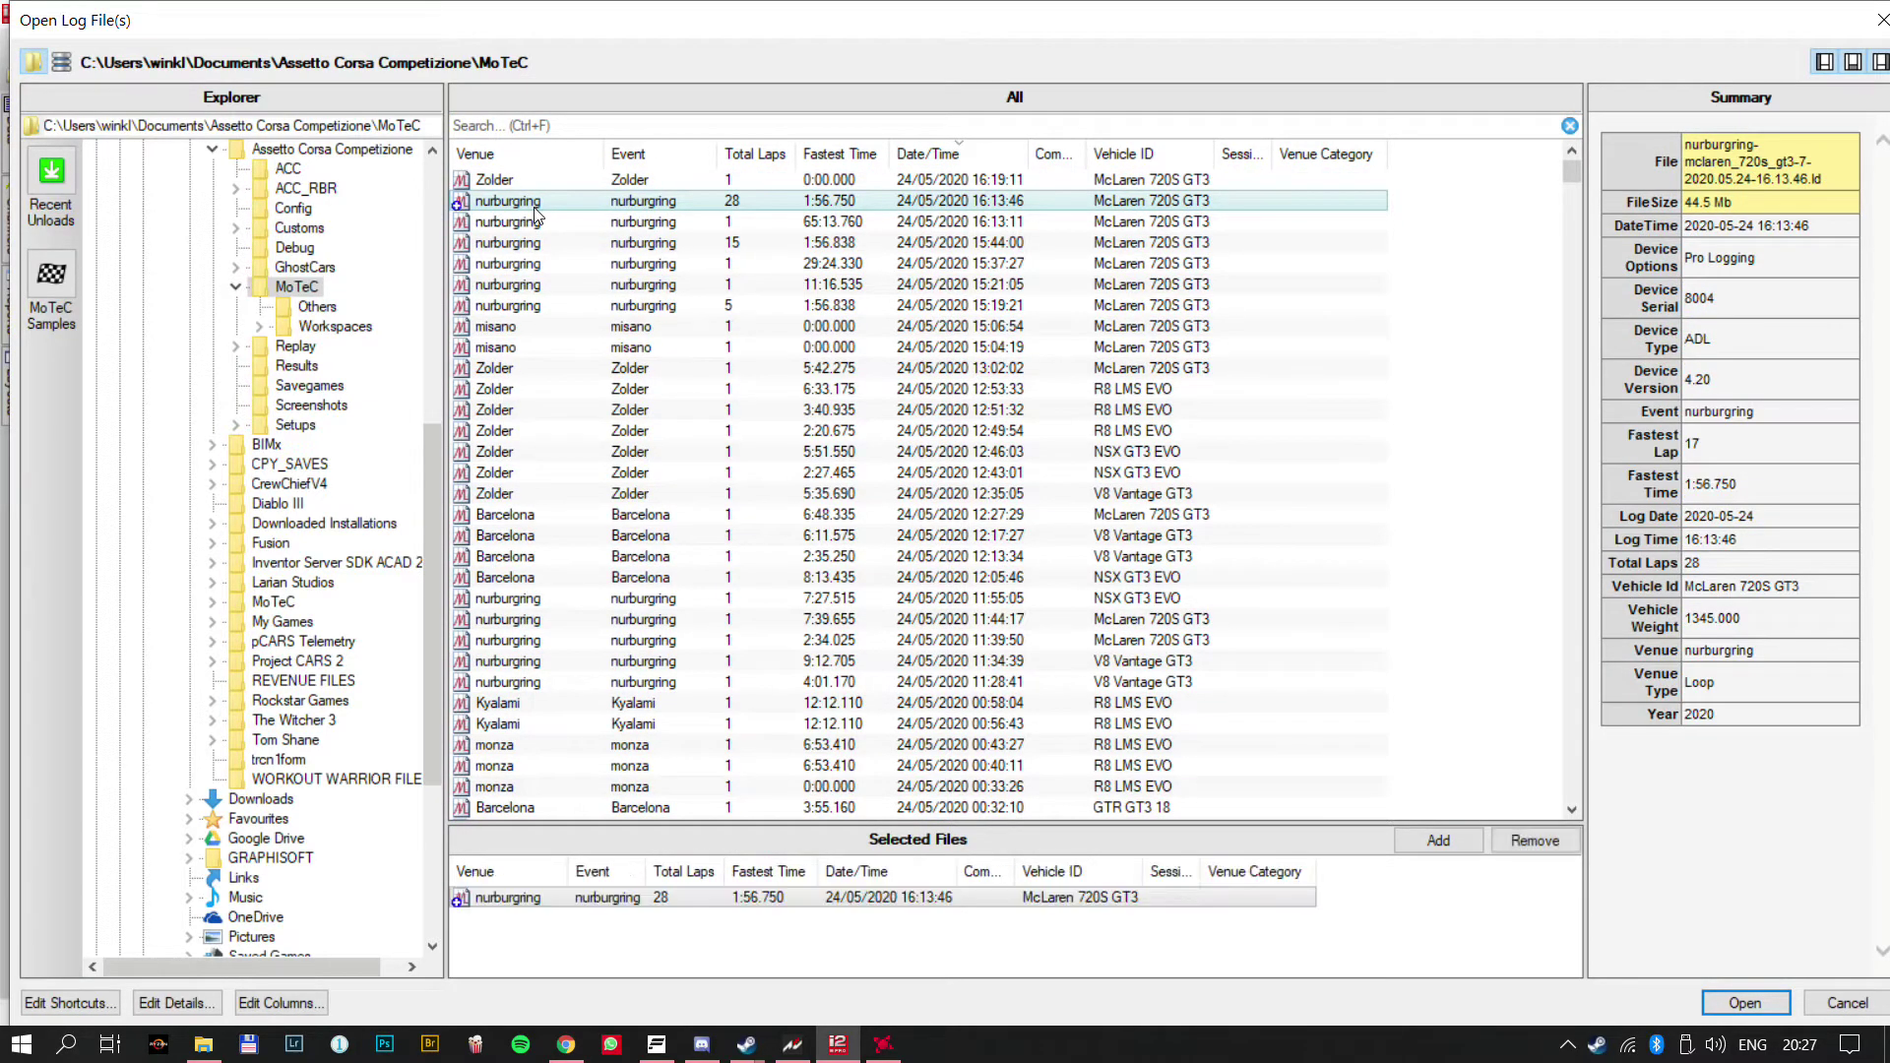
pyautogui.click(1742, 1003)
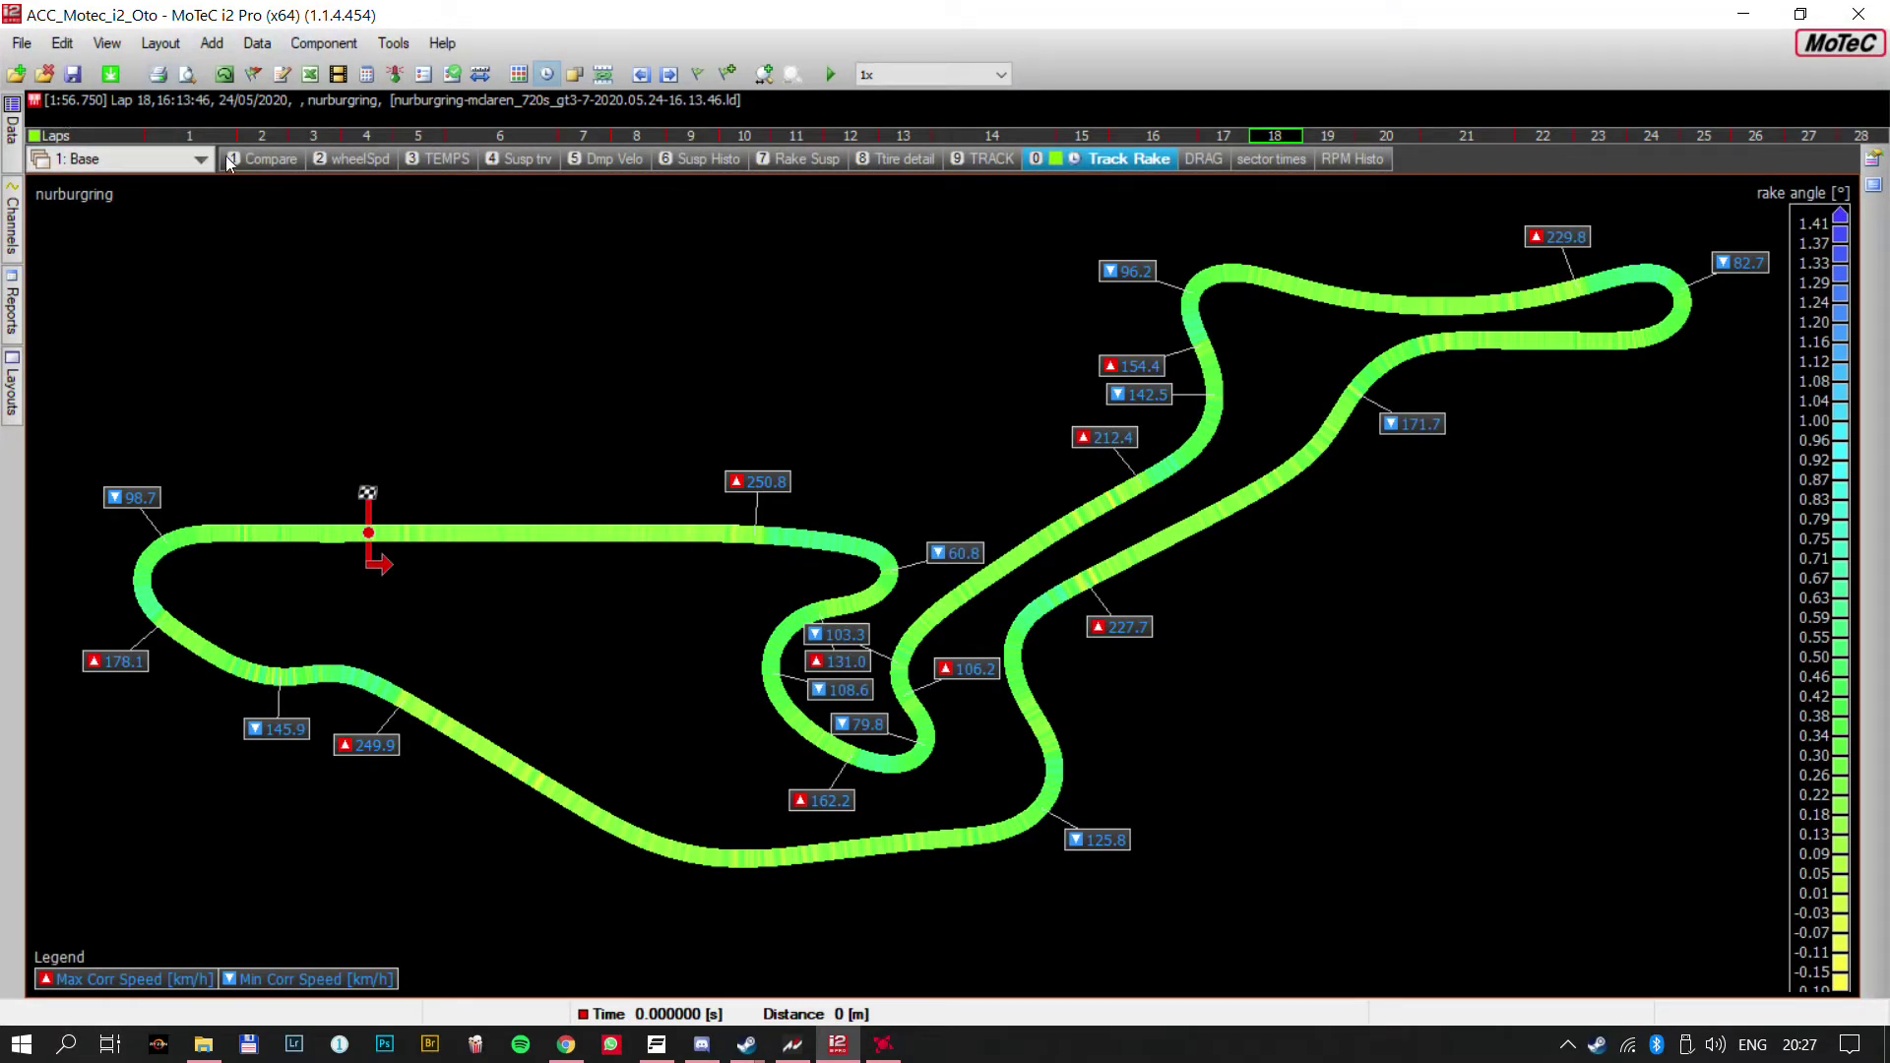
# Examine the Driver, Gs and us-os worksheets in the Less important workbook
pyautogui.click(168, 154)
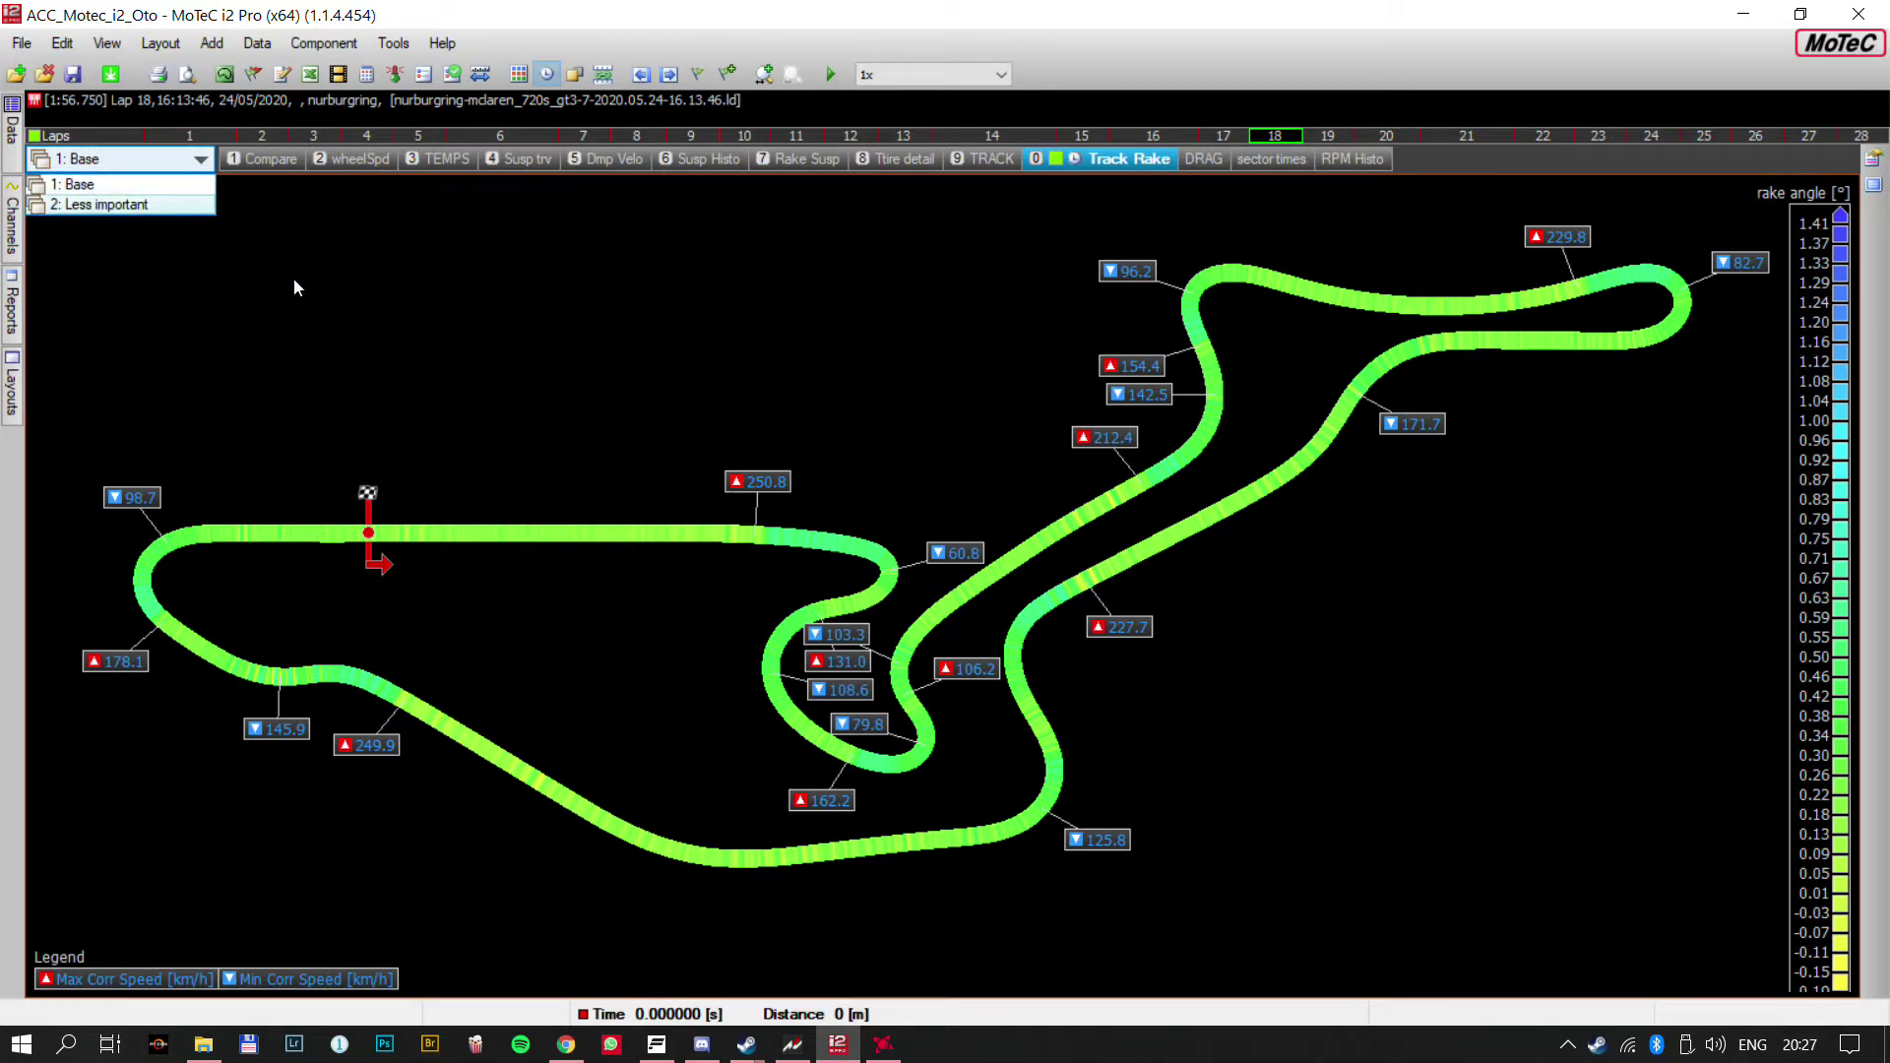
pyautogui.click(103, 205)
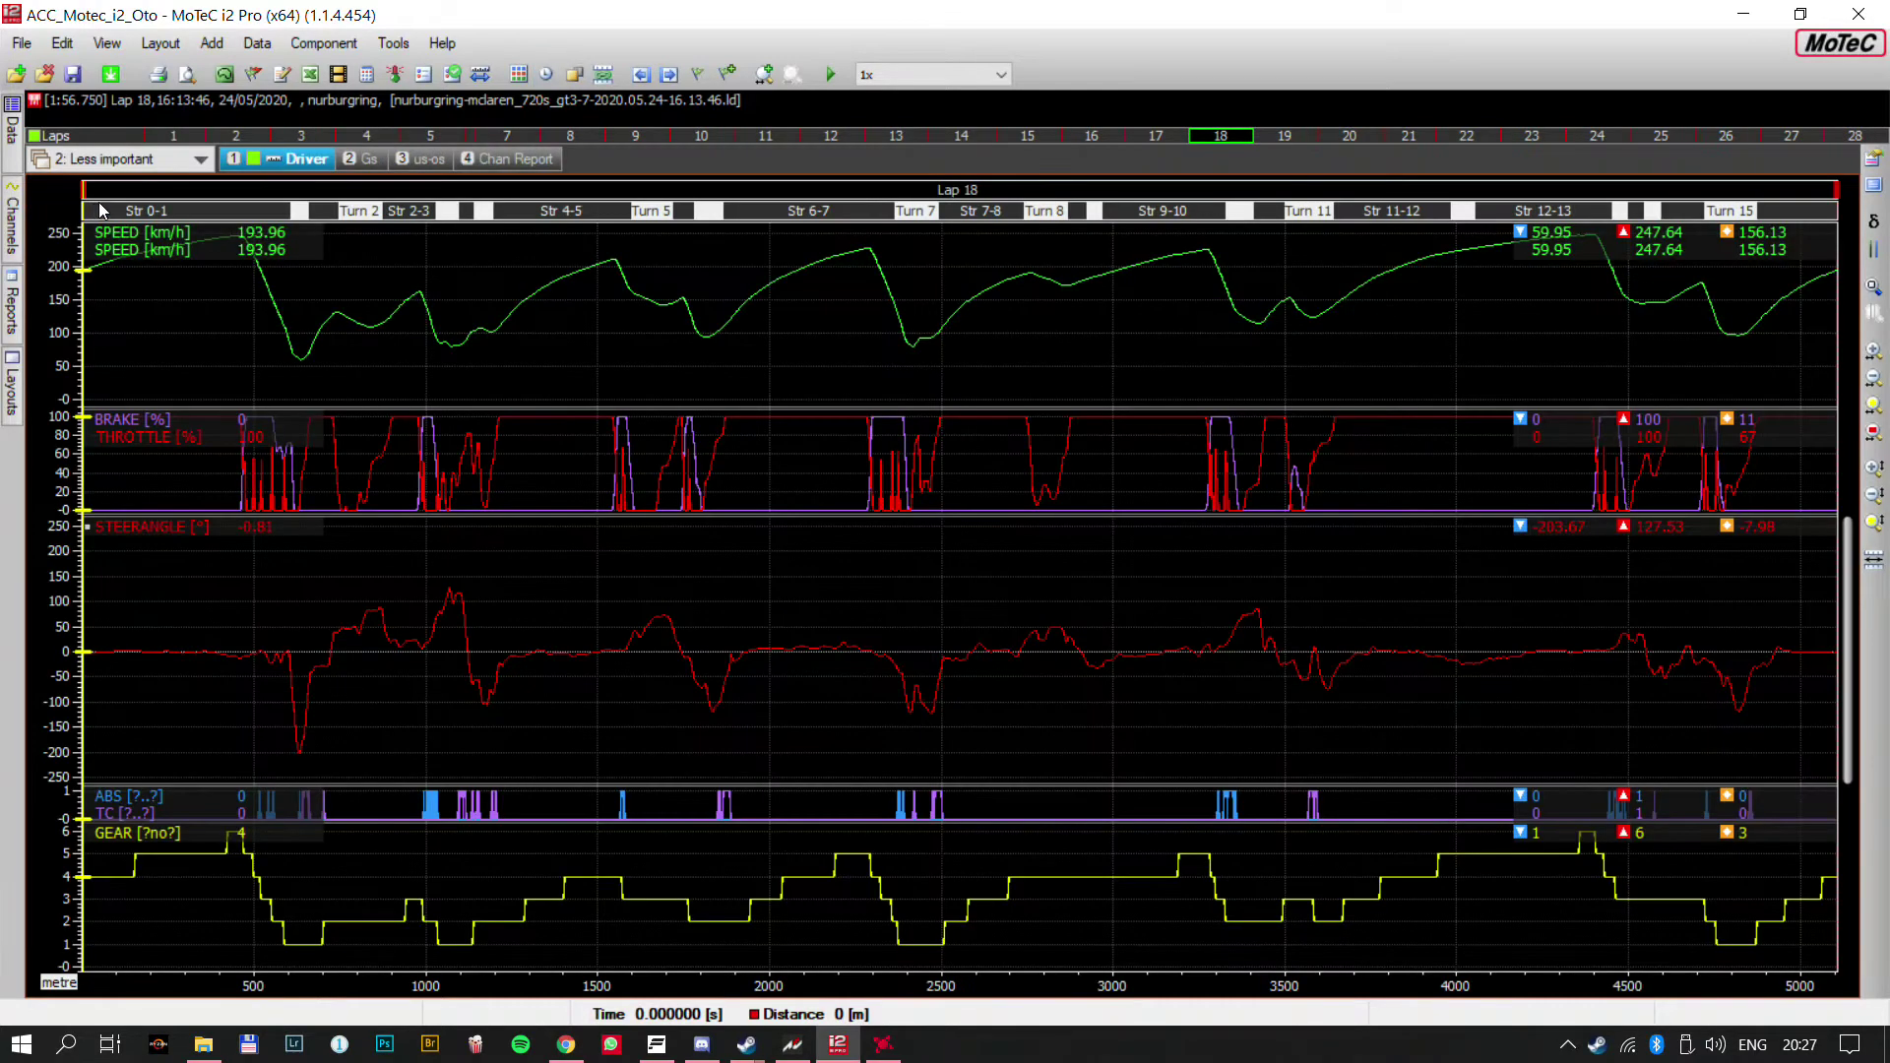
pyautogui.click(173, 163)
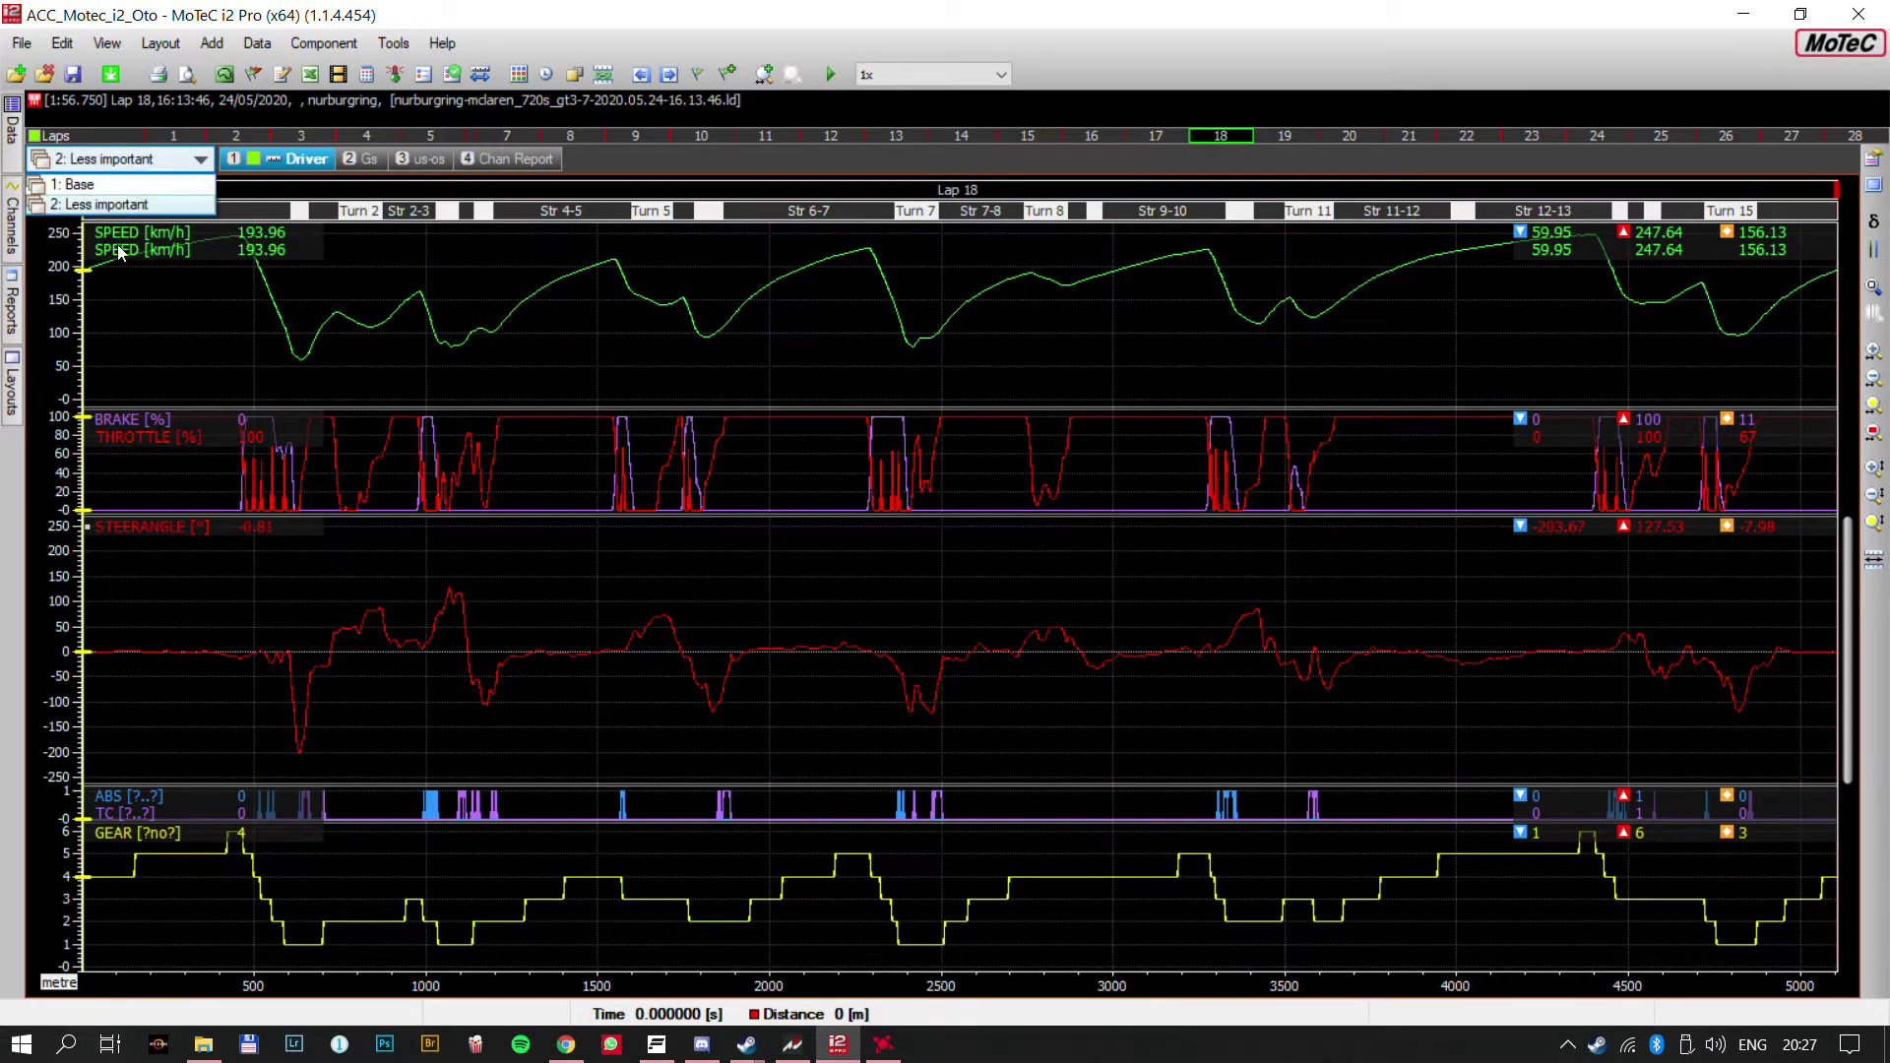
pyautogui.click(366, 167)
pyautogui.click(367, 161)
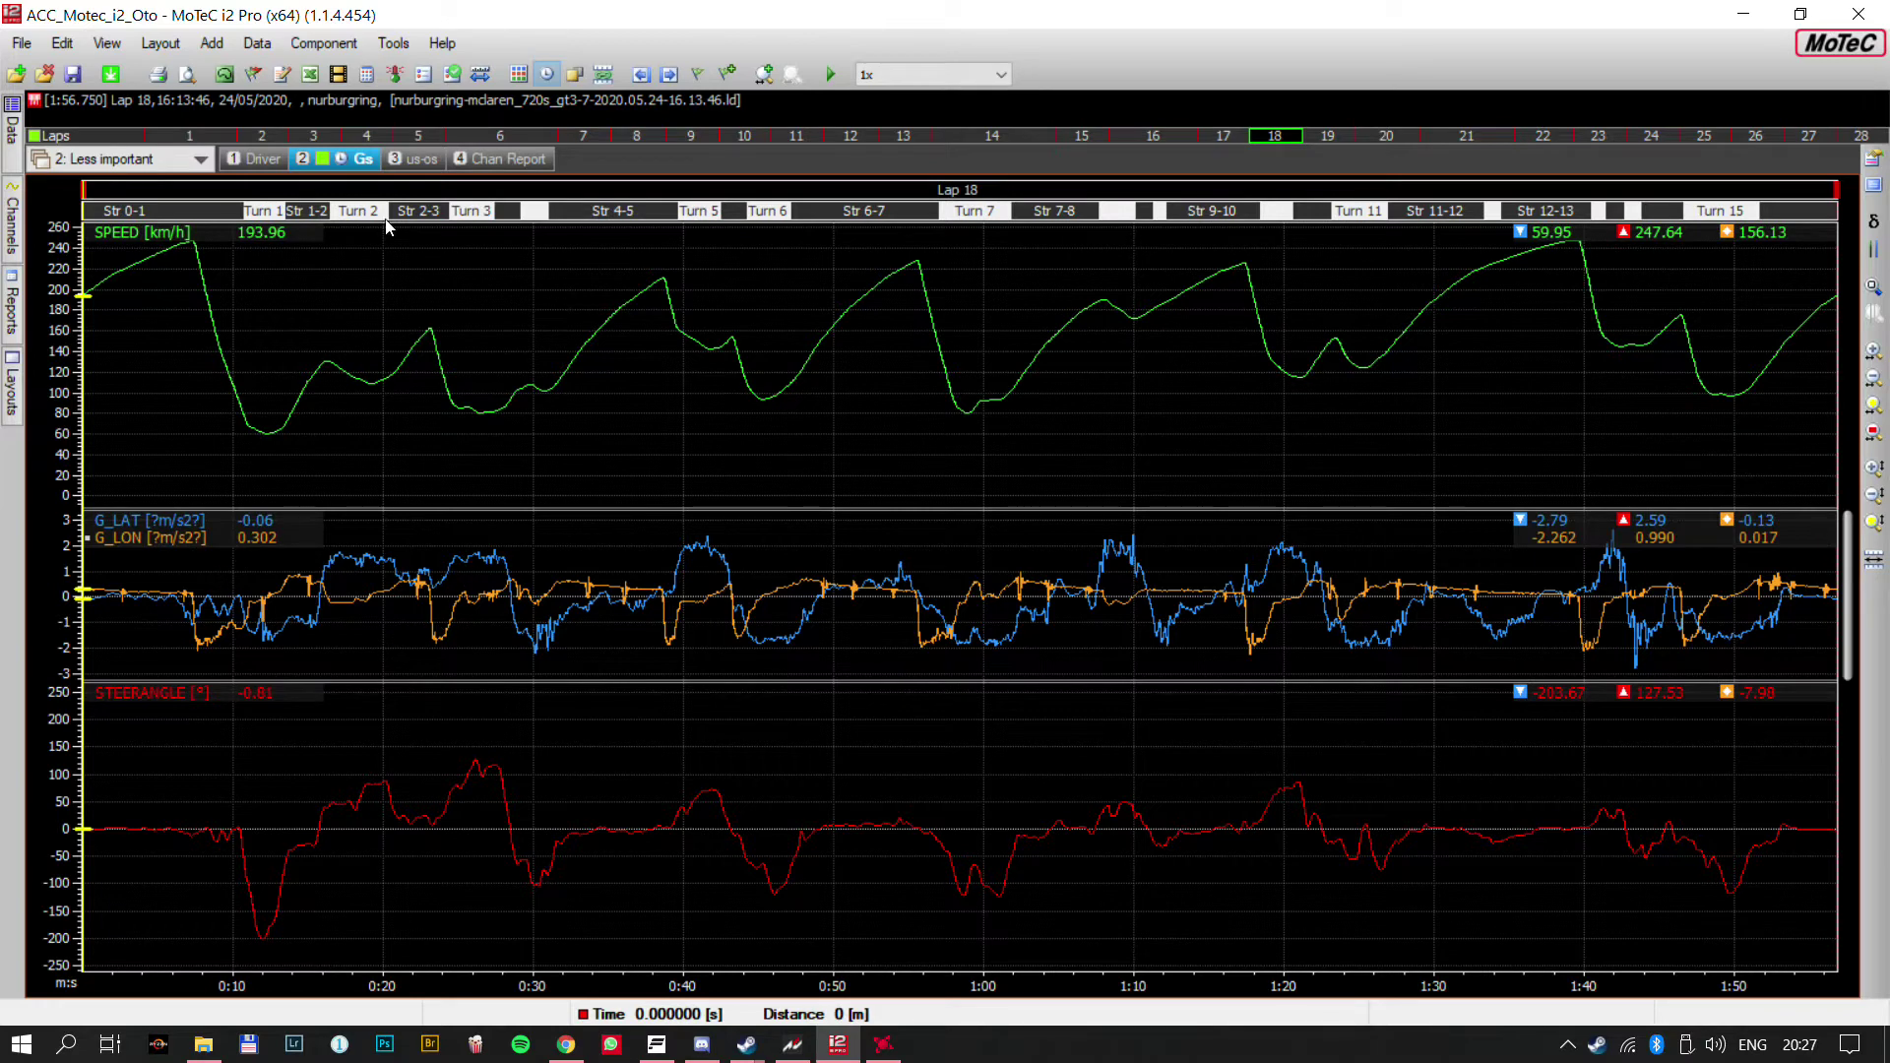
pyautogui.click(419, 159)
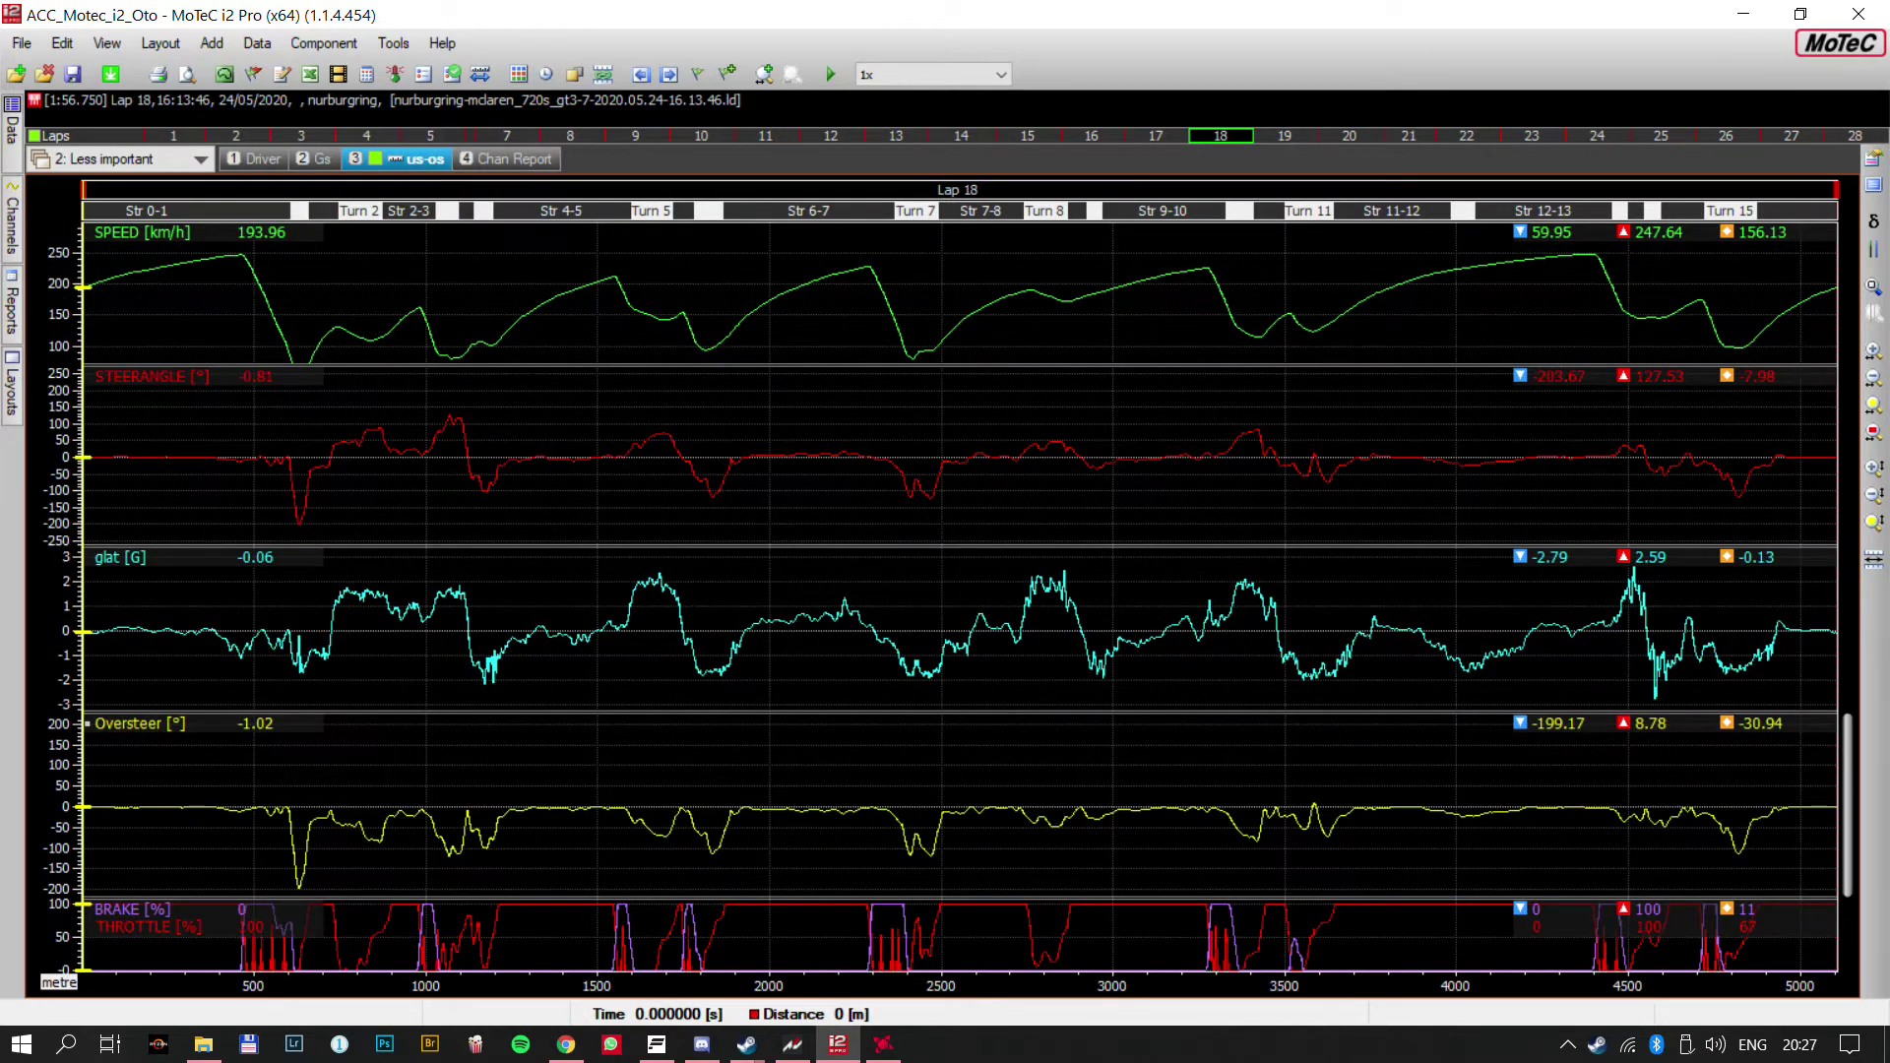
# Return to the Base workbook and show its Compare worksheet
pyautogui.click(108, 161)
pyautogui.click(105, 187)
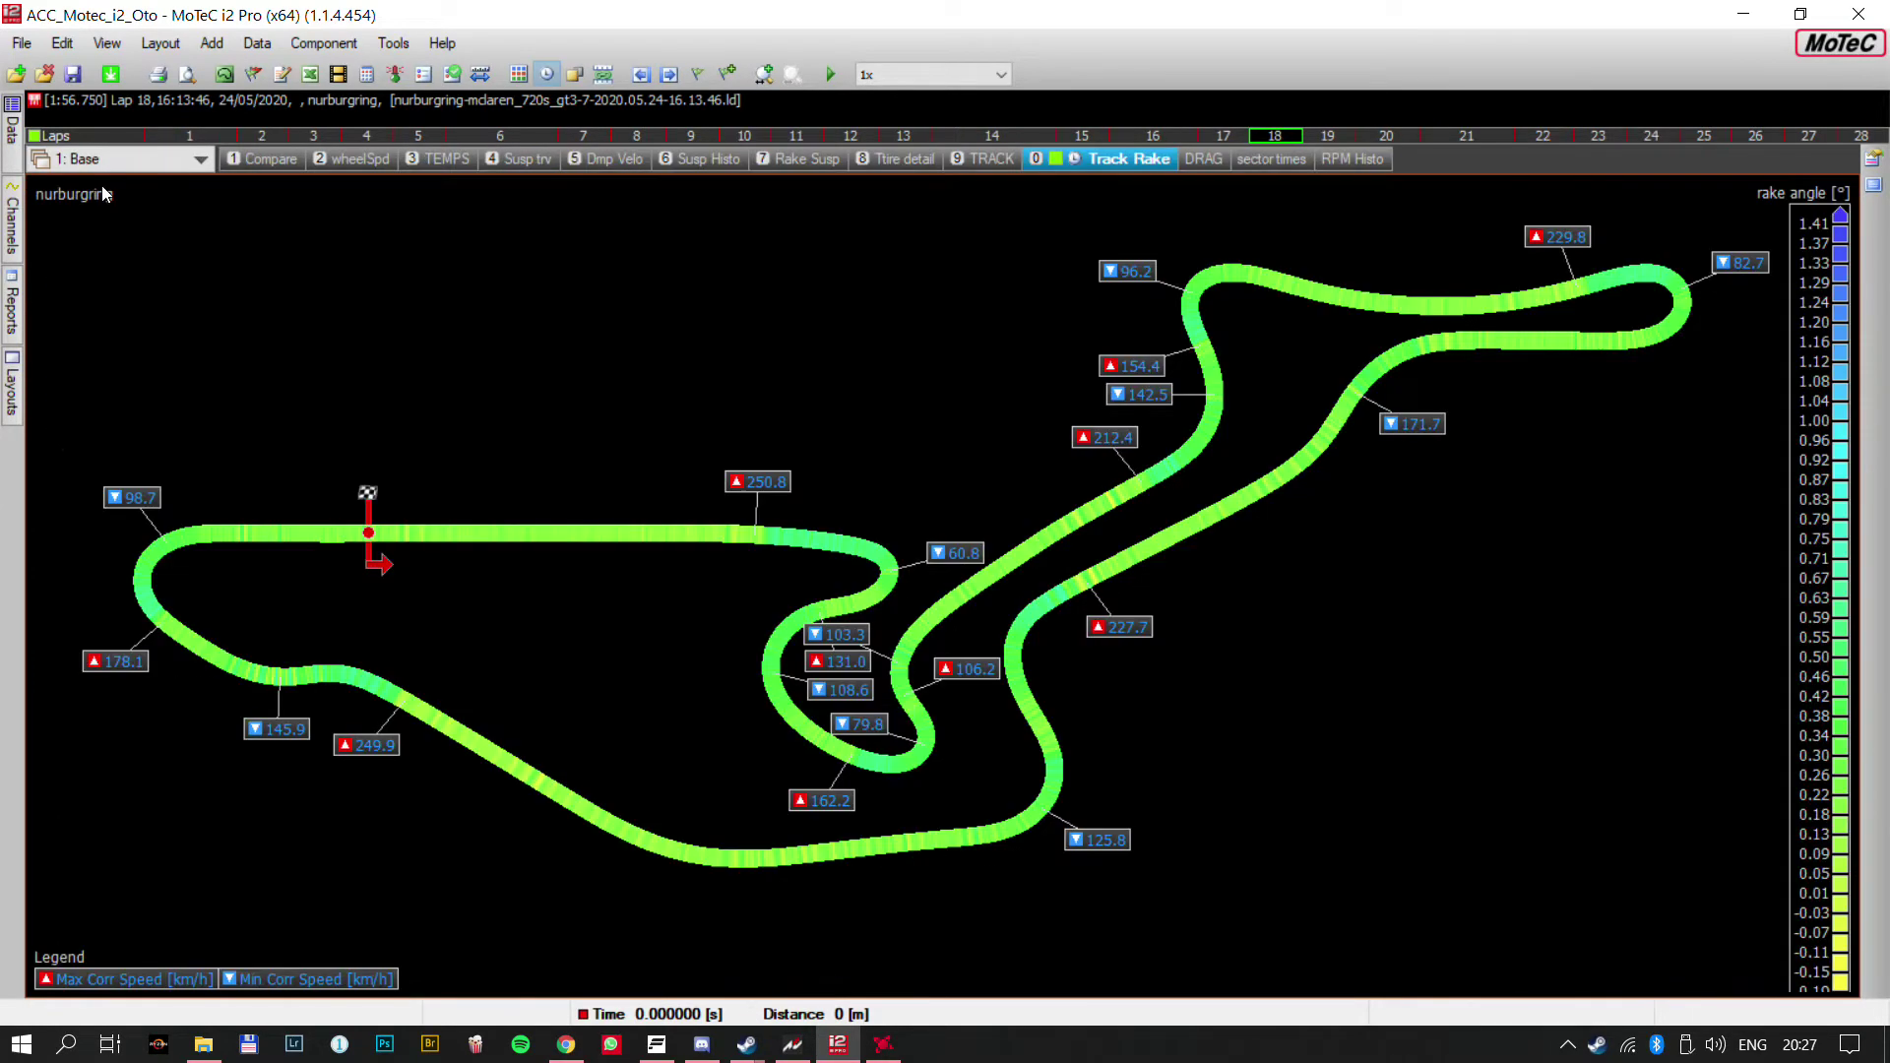
pyautogui.click(267, 164)
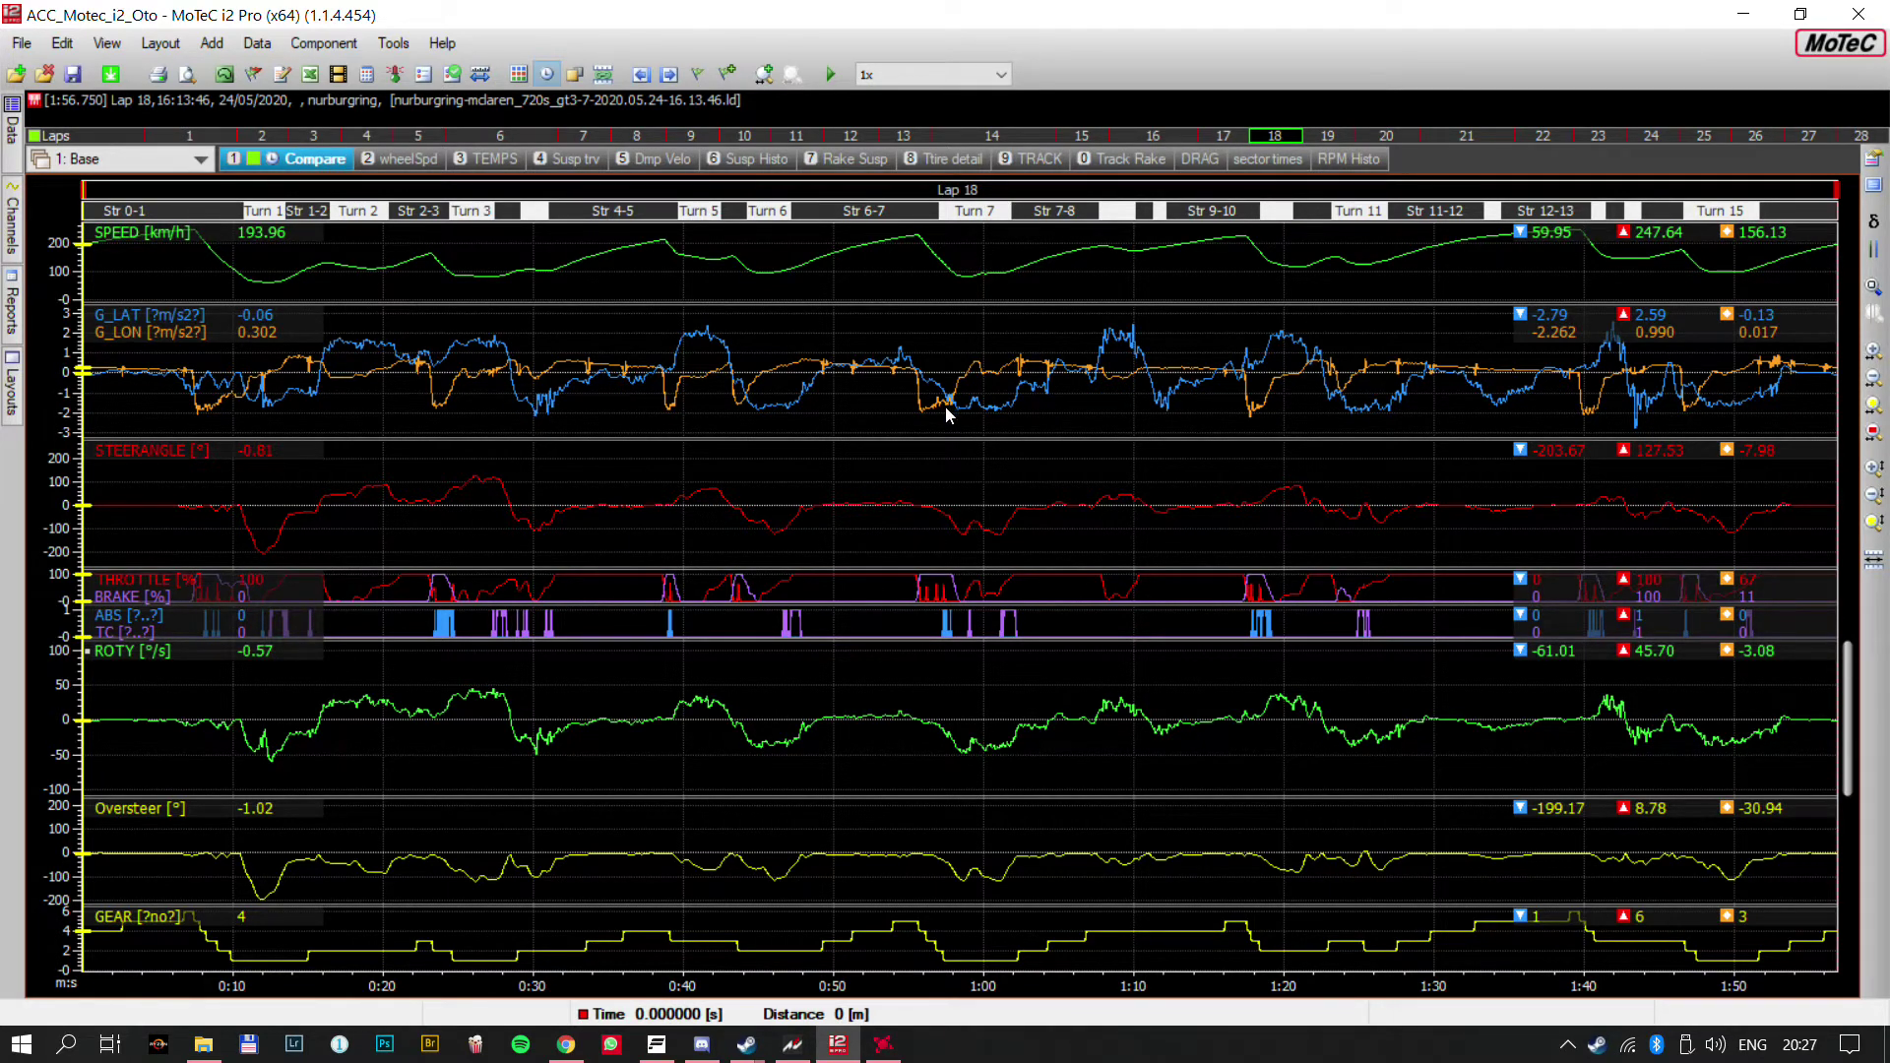
# Browse the McLaren log's lap list and display Lap 25 in the Compare graphs
pyautogui.press('d')
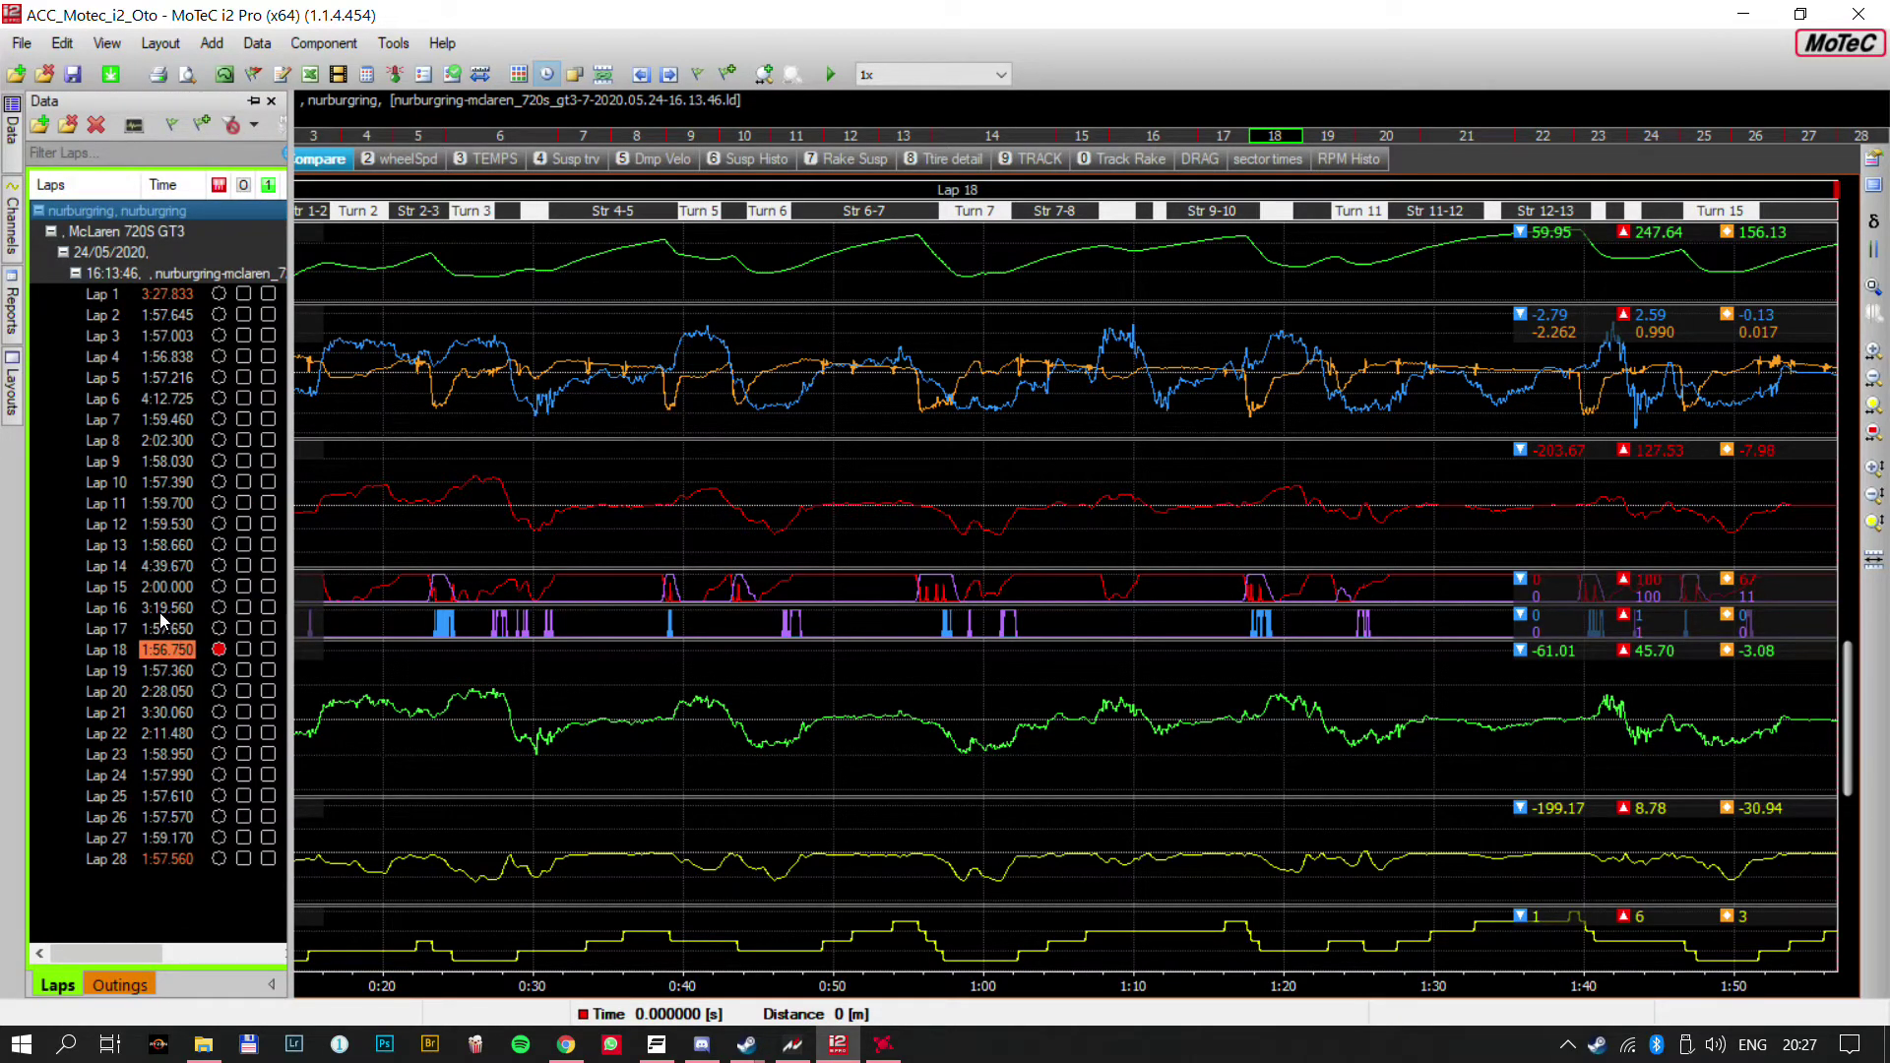
pyautogui.click(160, 652)
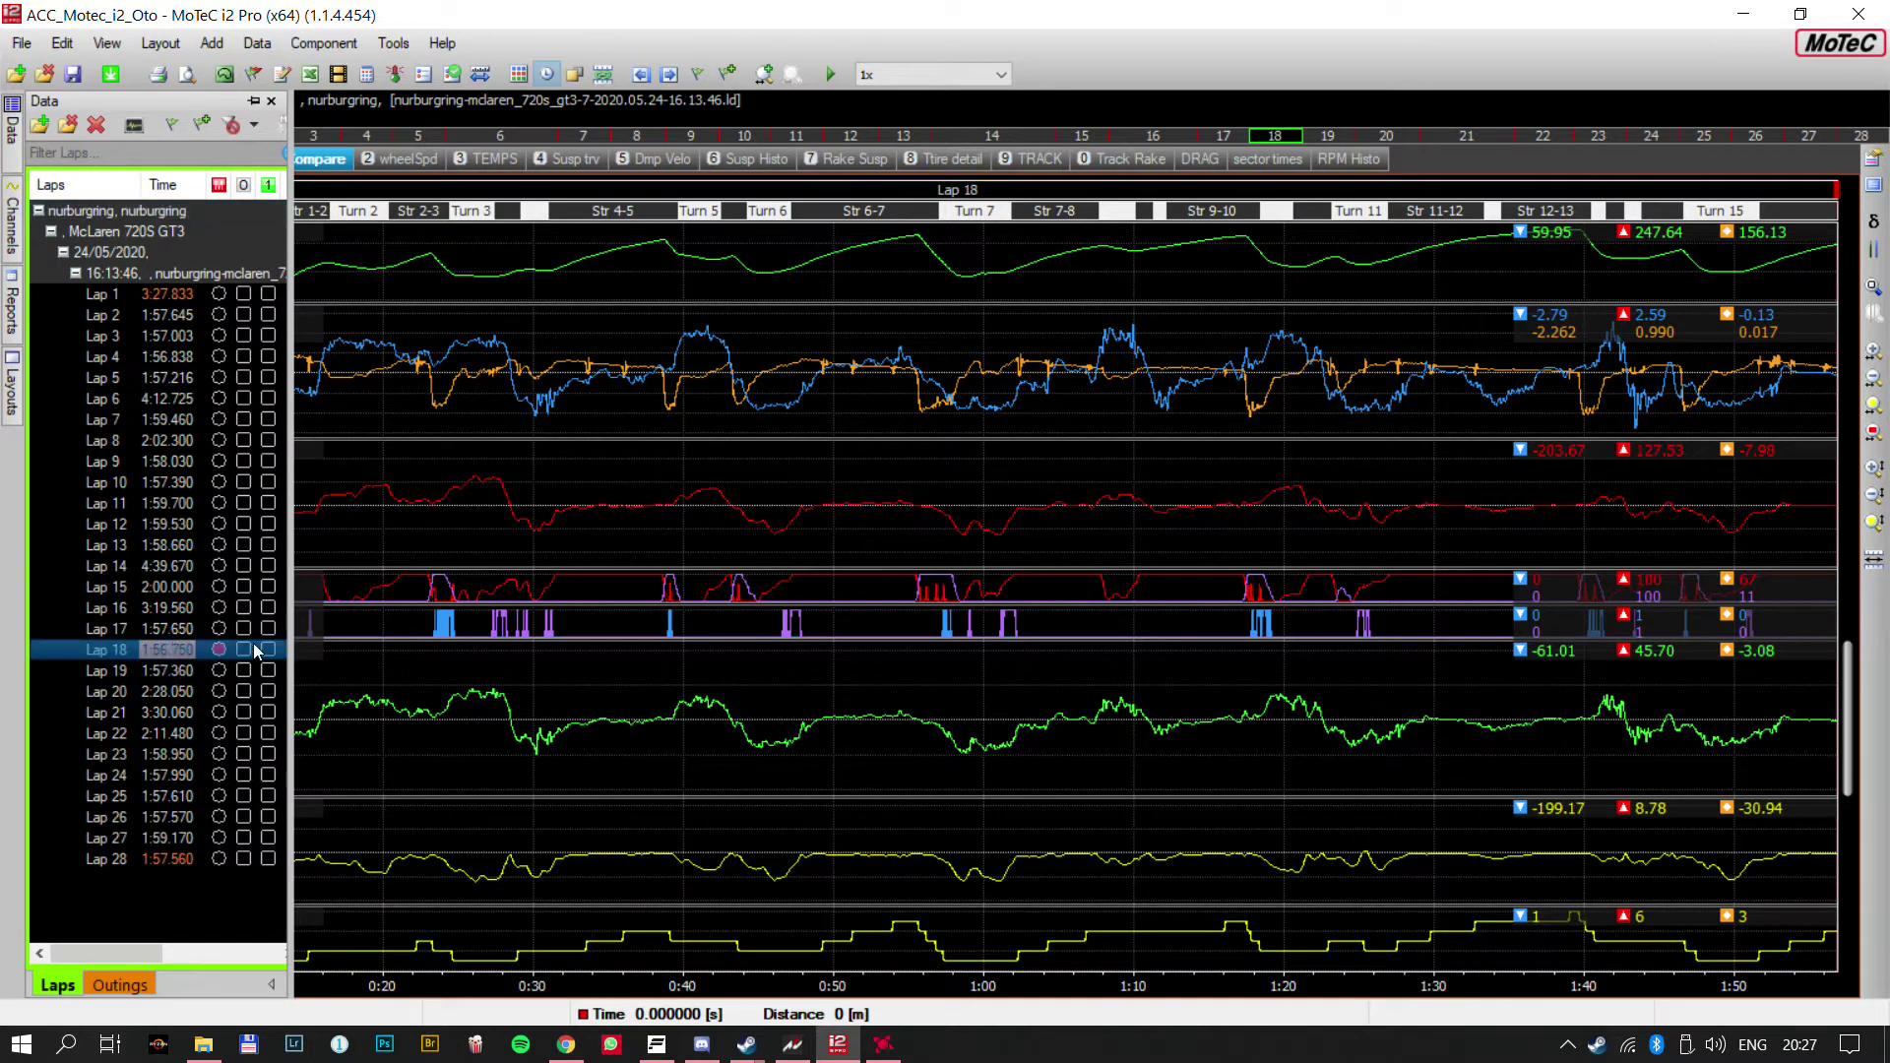
pyautogui.click(172, 775)
pyautogui.click(170, 799)
pyautogui.click(166, 833)
pyautogui.click(182, 792)
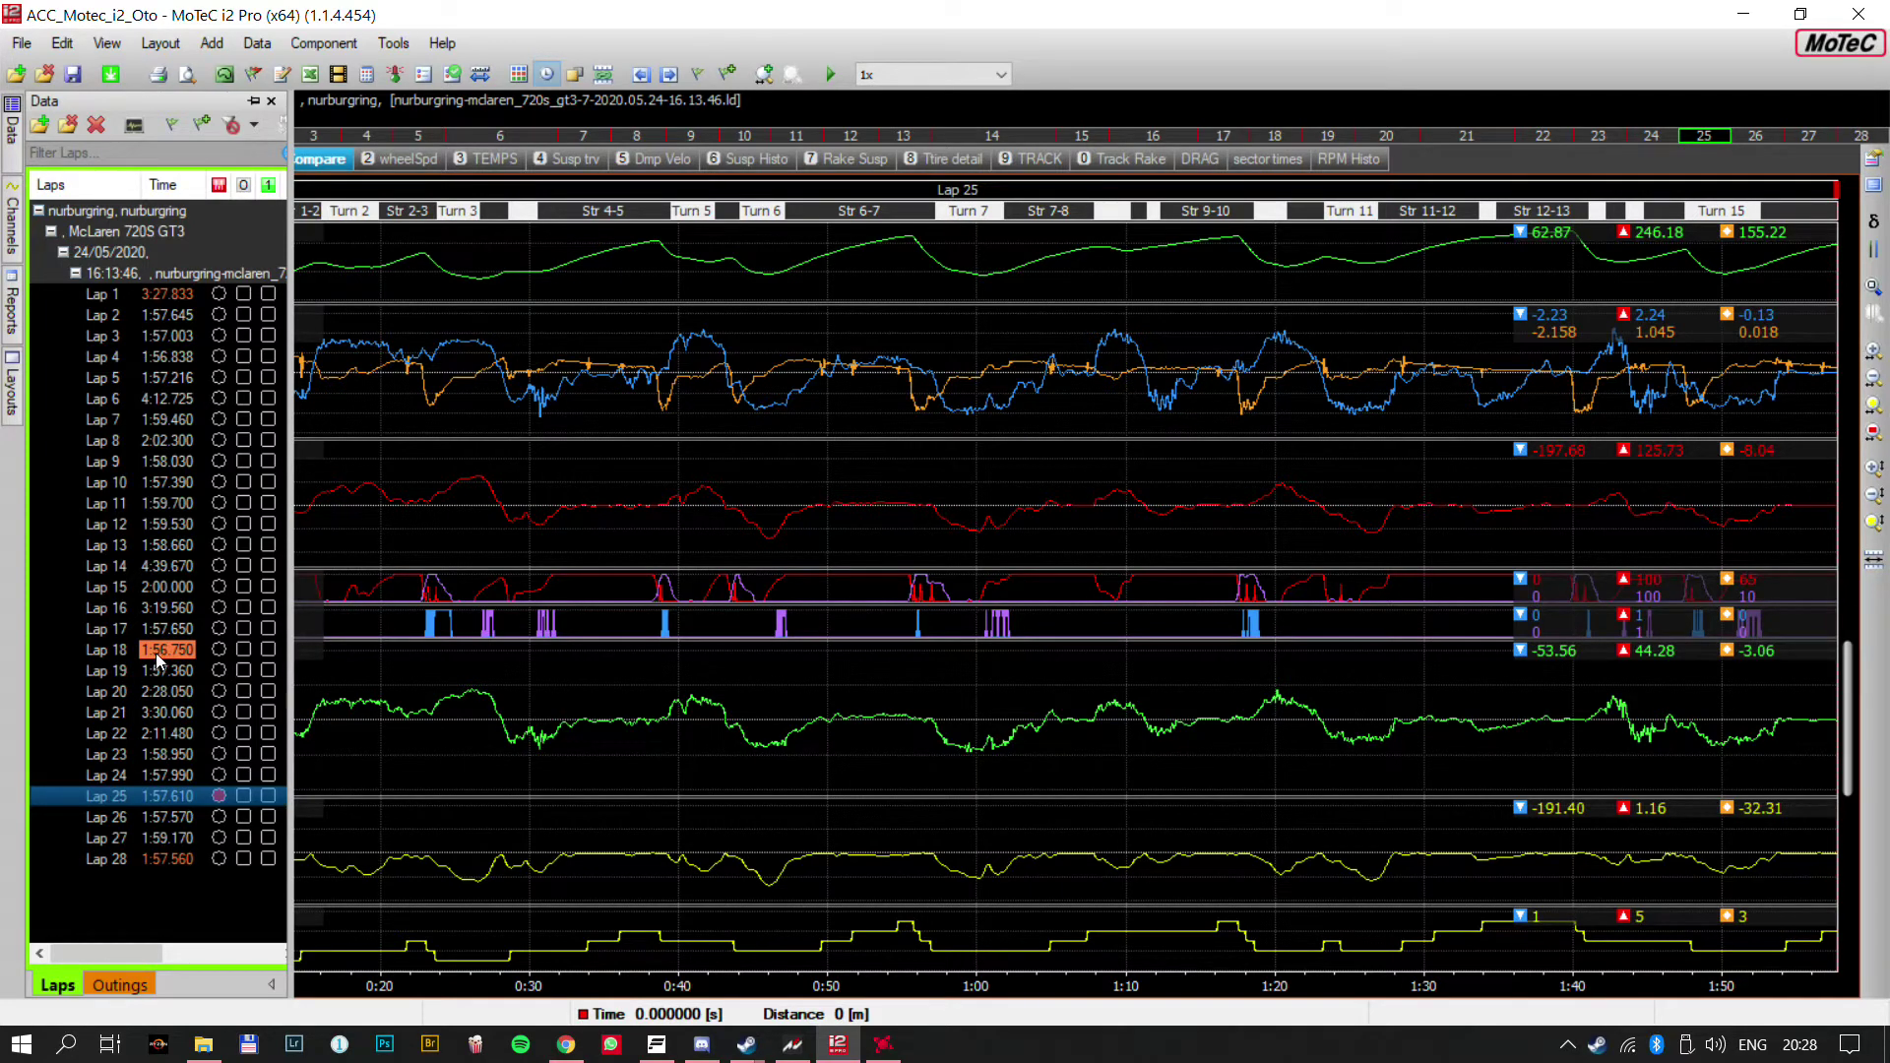
# Open the additional nurburgring V8 Vantage GT3 log file from 24/05/2020 11:34:39
pyautogui.click(15, 73)
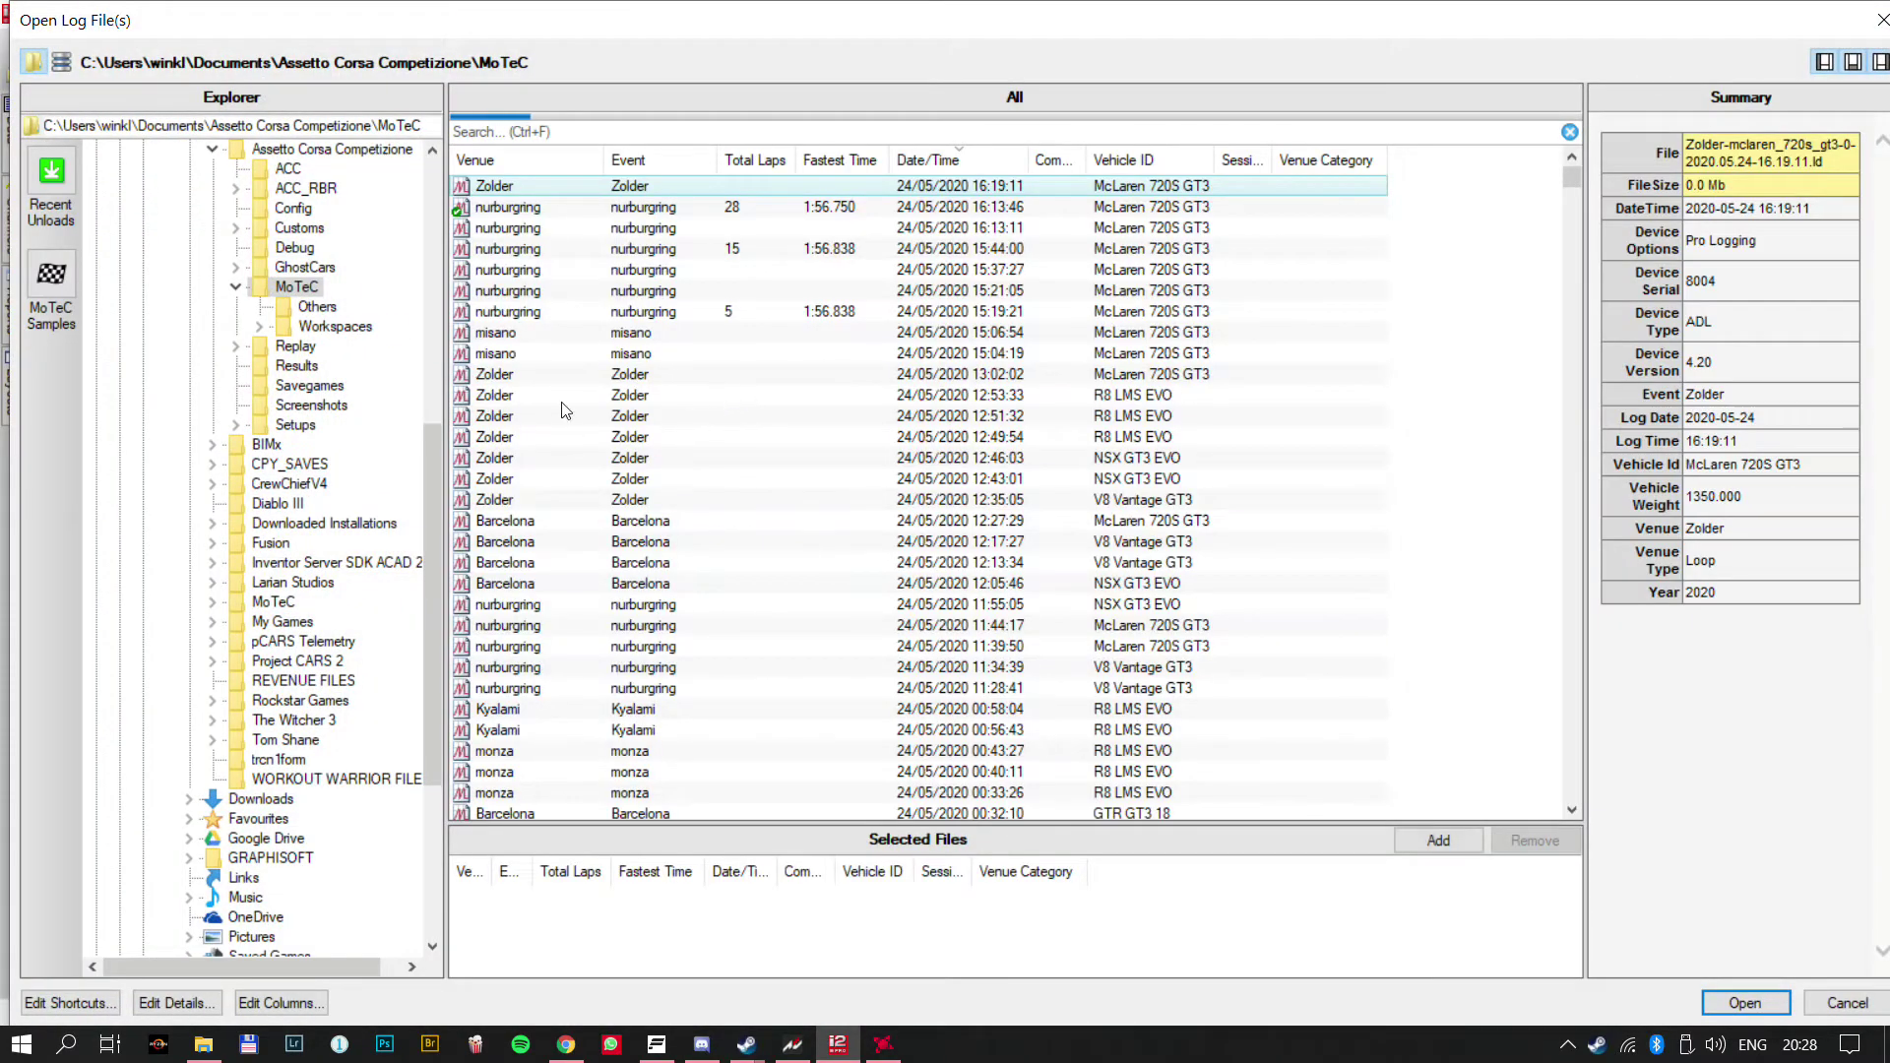
pyautogui.scroll(-2, 630, 404)
pyautogui.click(552, 541)
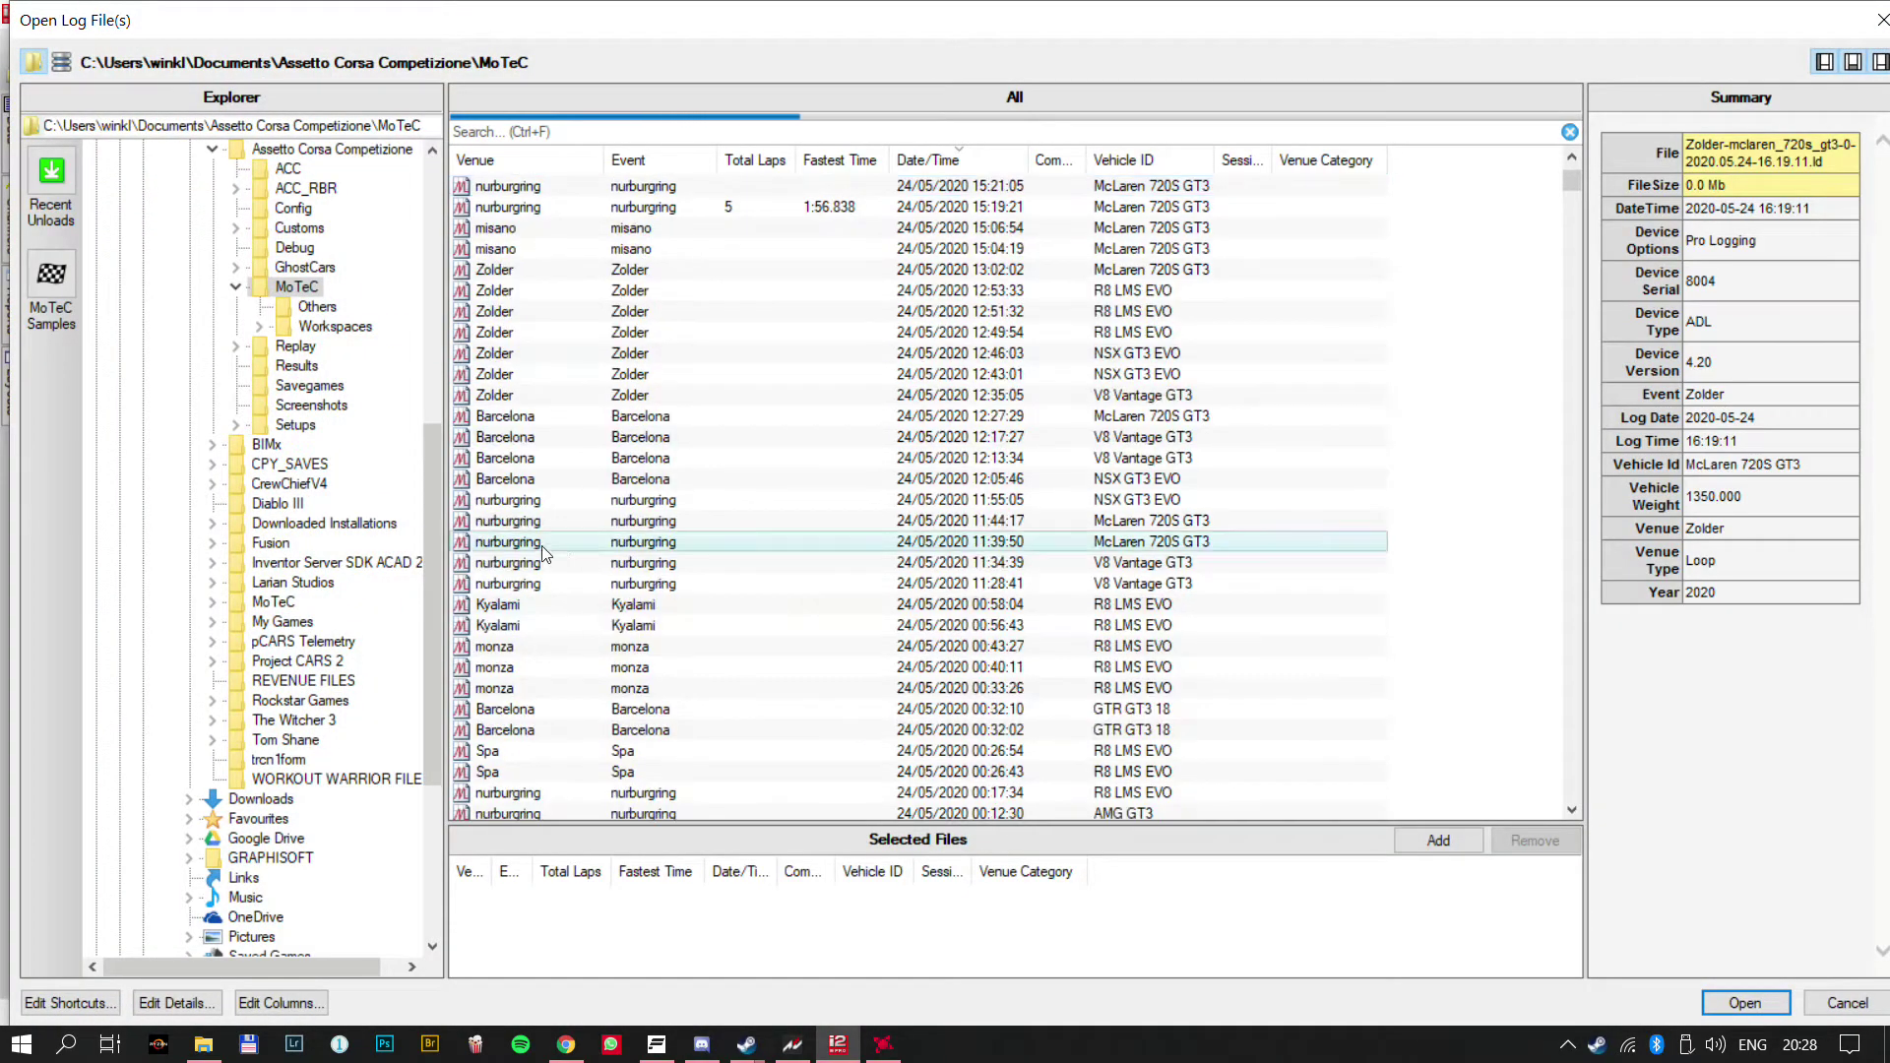
pyautogui.click(1132, 567)
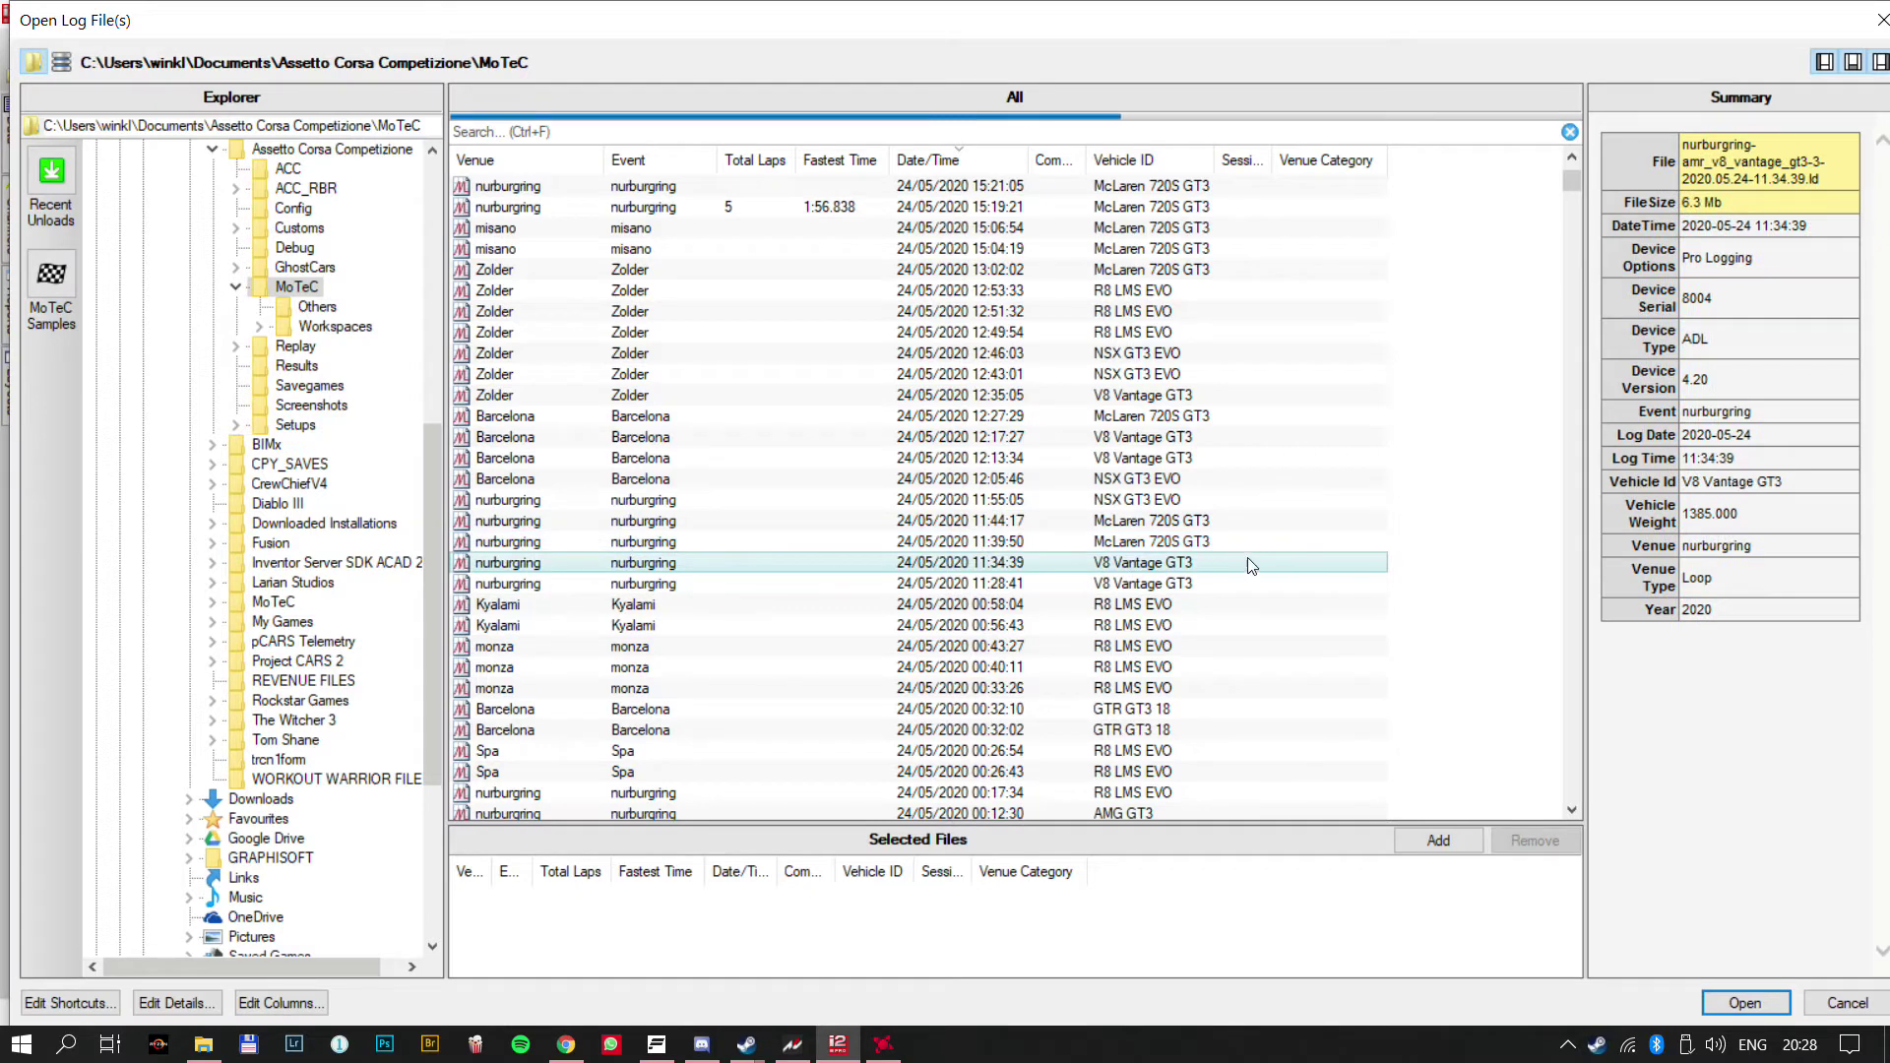
pyautogui.doubleClick(1127, 568)
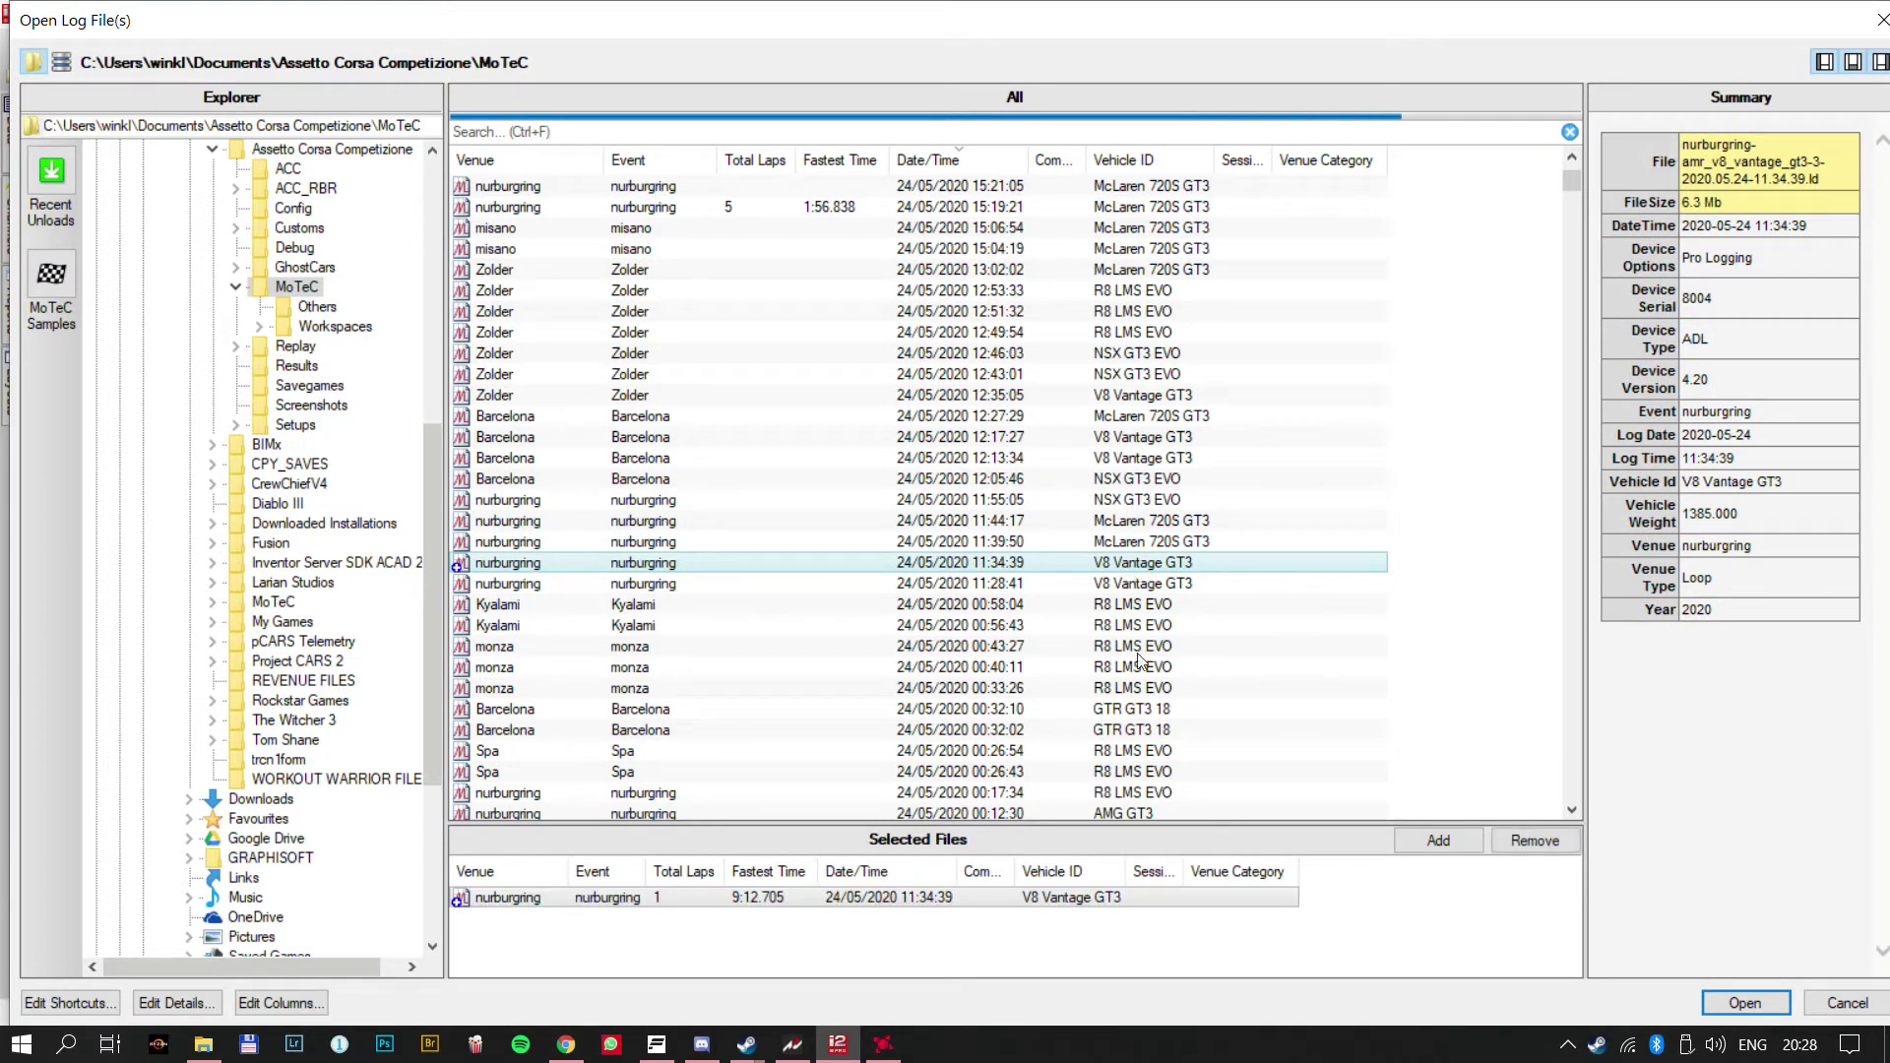
pyautogui.click(1744, 1003)
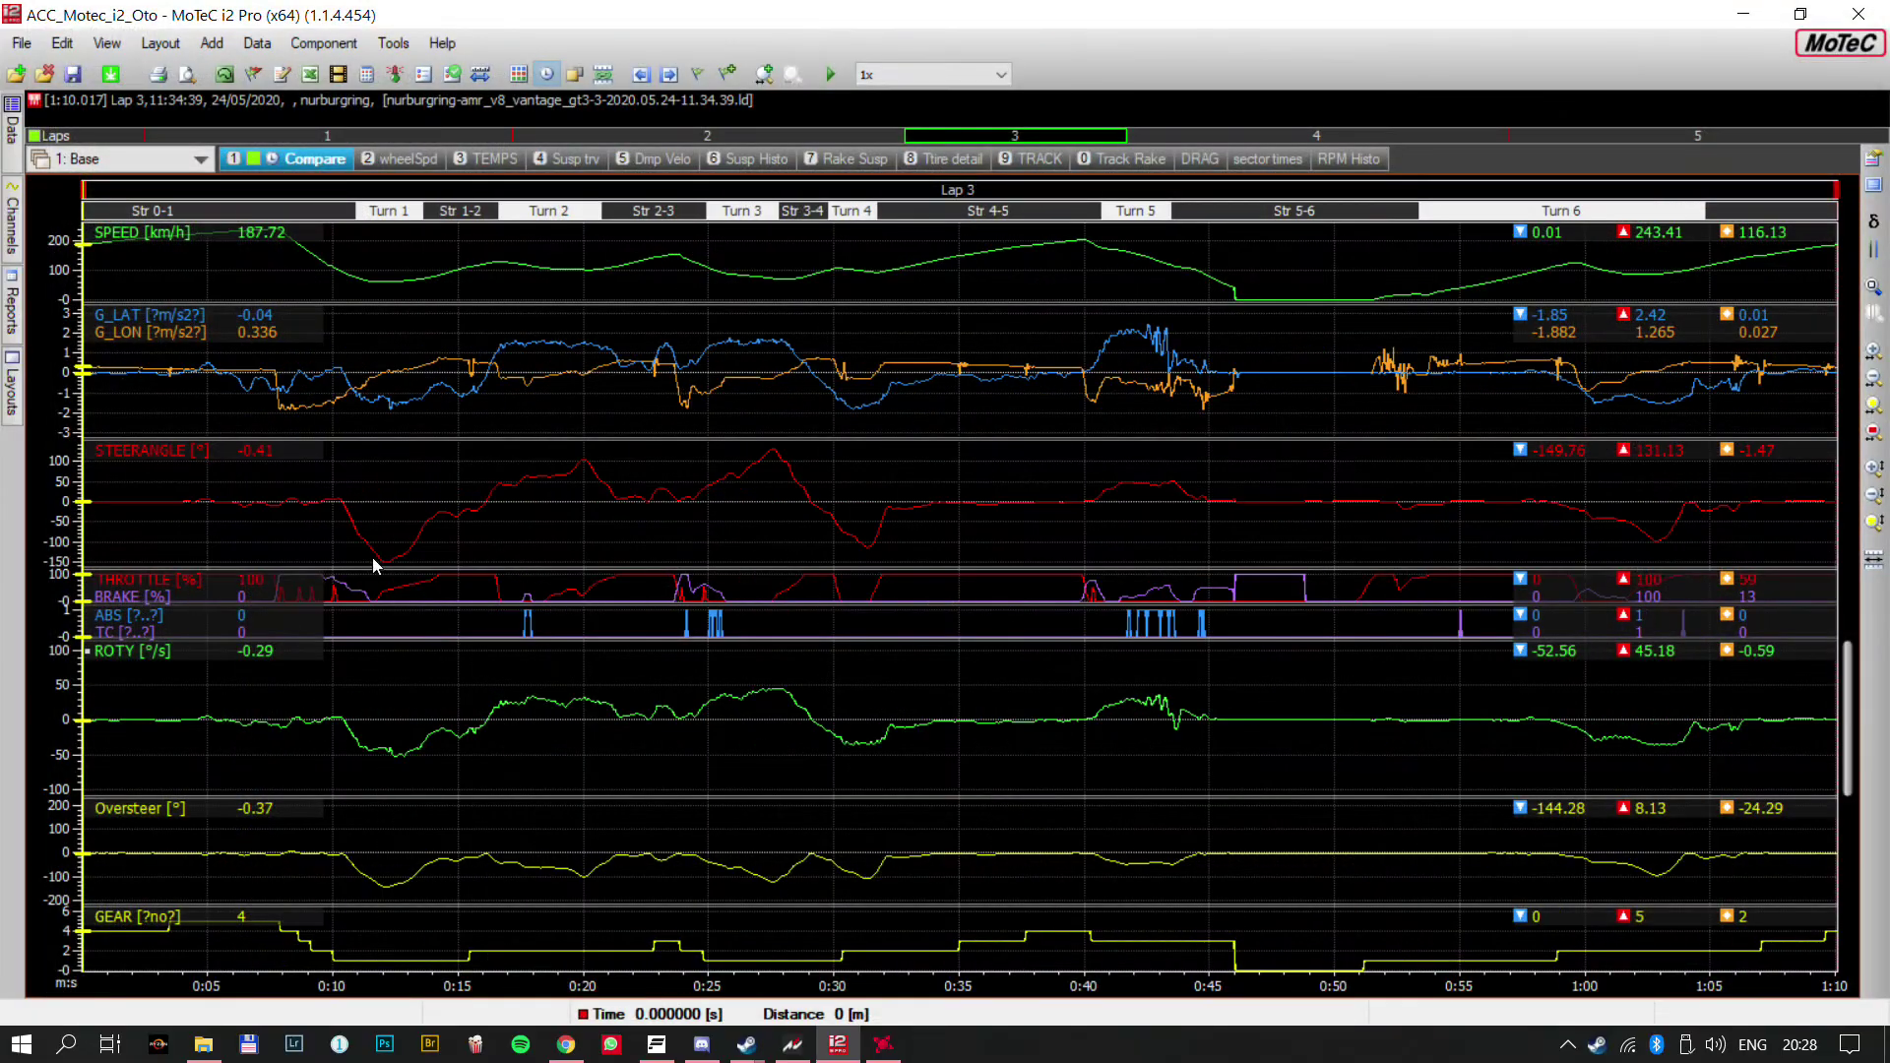
# Make the McLaren's Lap 18 the main lap and overlay the V8 Vantage GT3's Lap 5 on it
pyautogui.press('d')
pyautogui.scroll(-1, 229, 592)
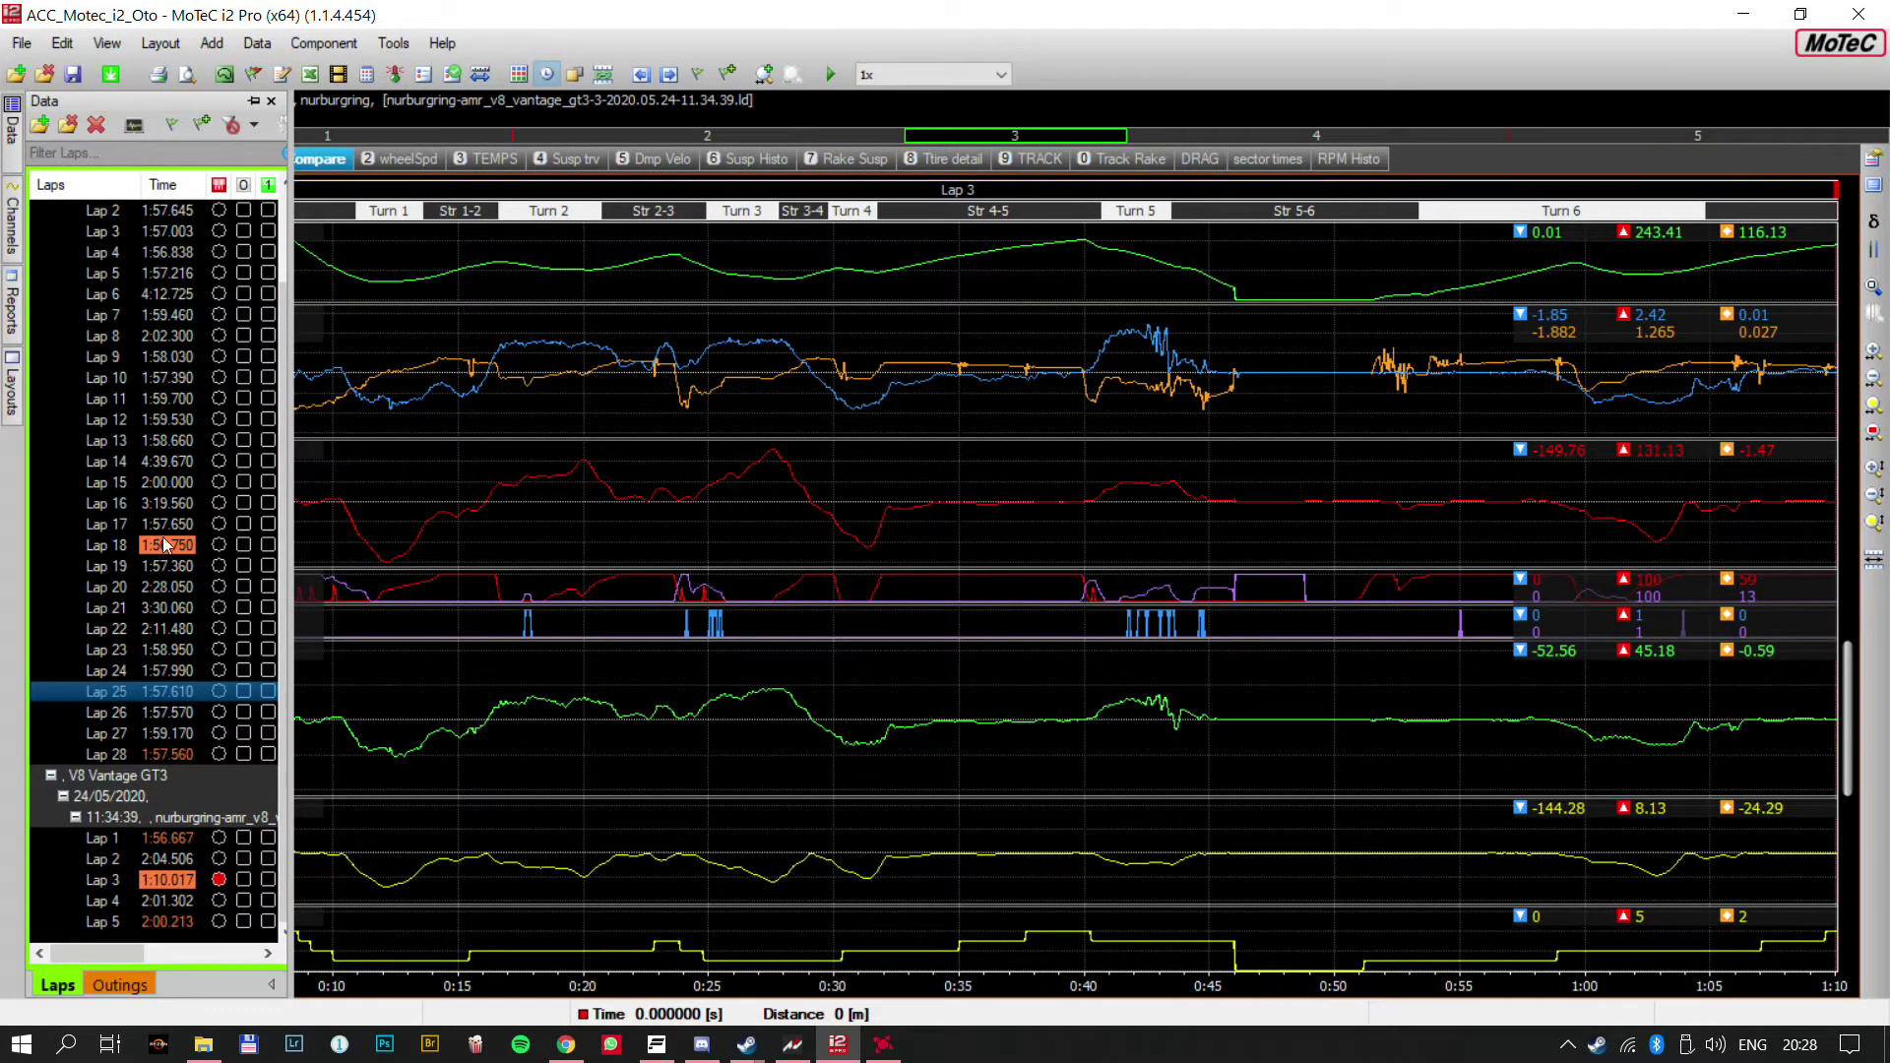
pyautogui.doubleClick(162, 928)
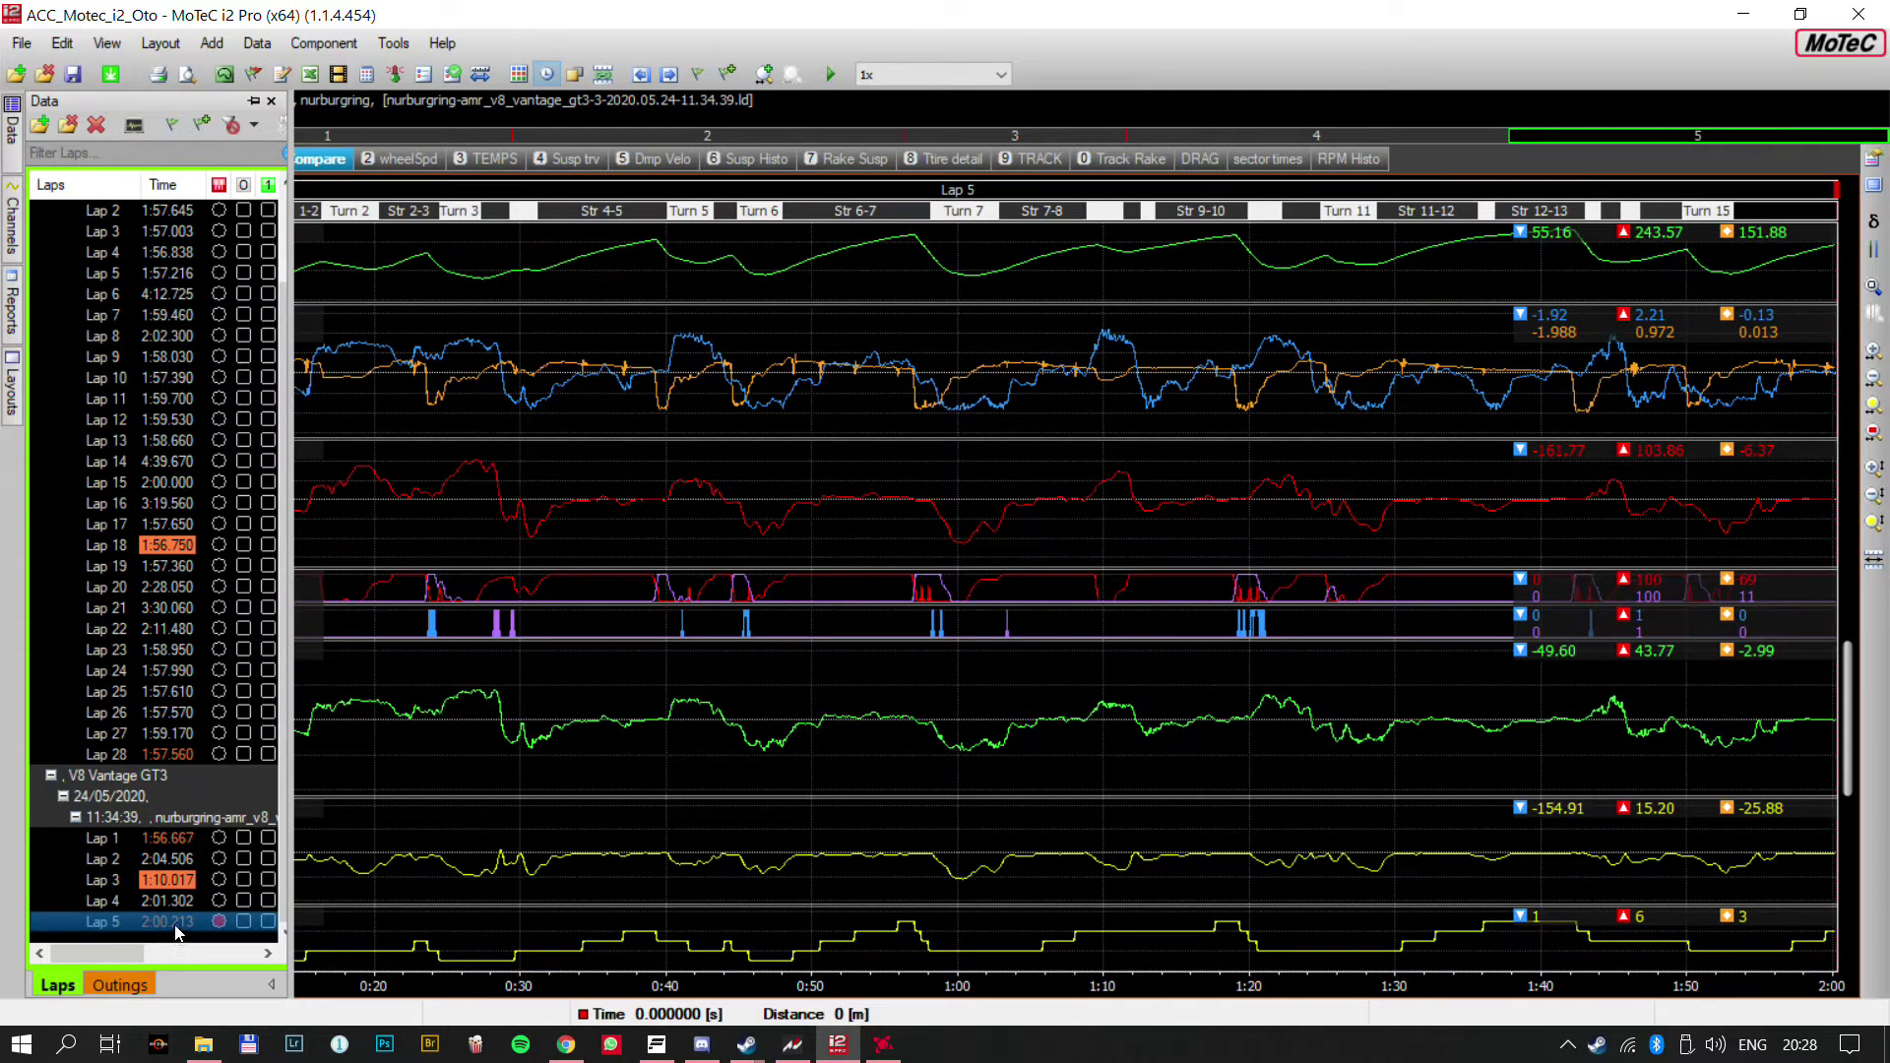
pyautogui.doubleClick(159, 547)
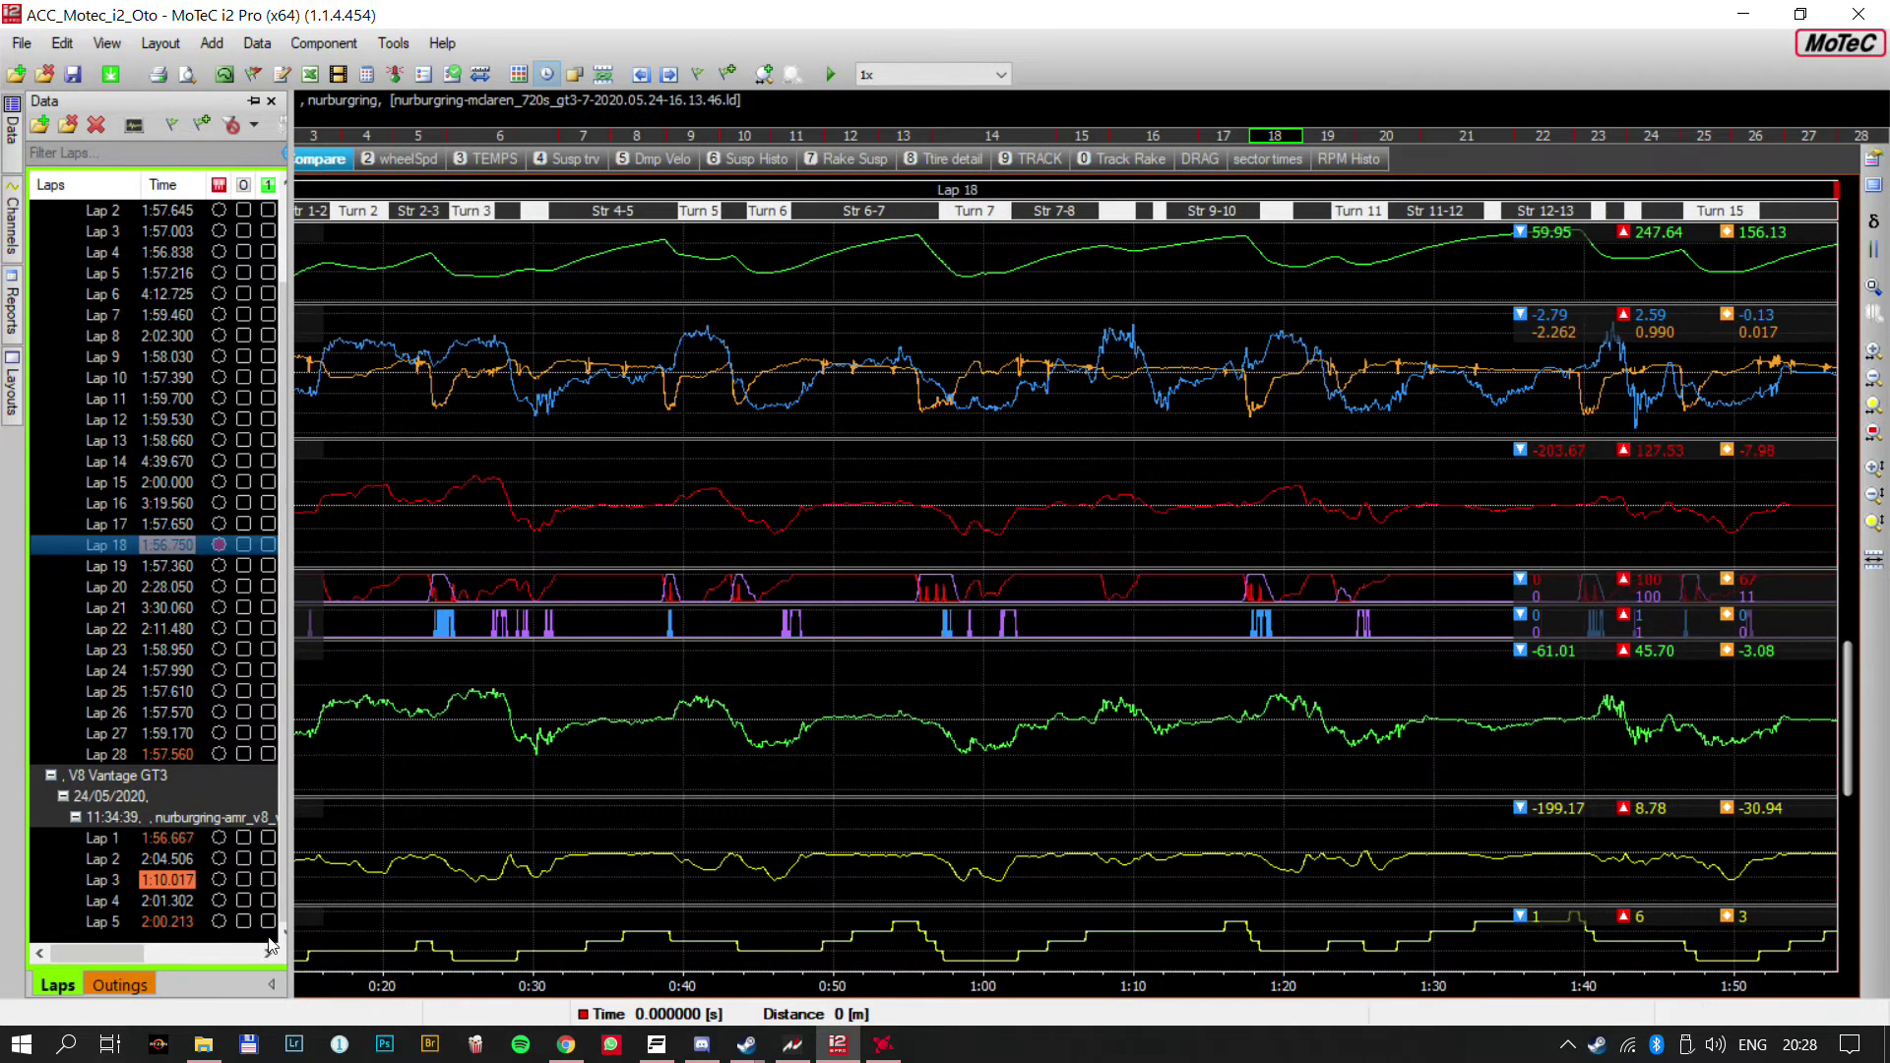
pyautogui.click(243, 922)
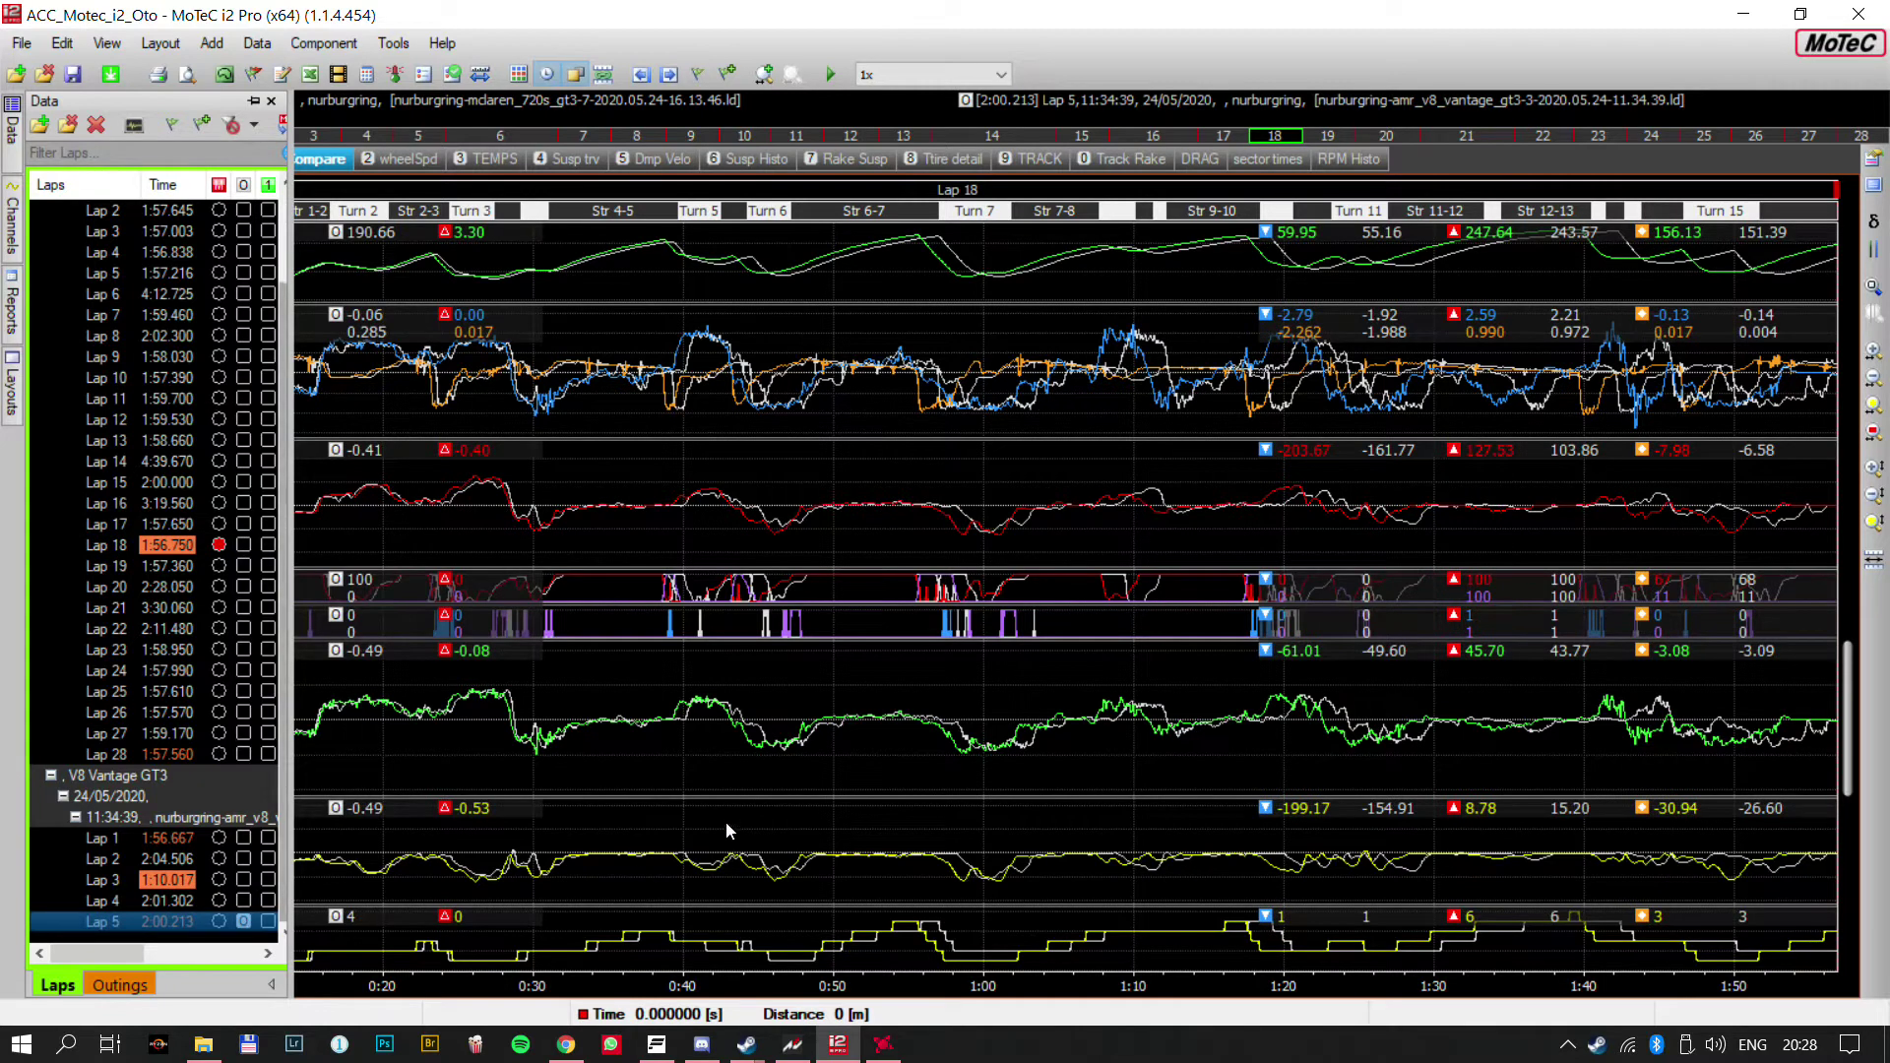
# Compare the two laps' traces with the data cursor at Turn 6 and Turn 3, ending with a close-up around Turn 5
pyautogui.click(786, 519)
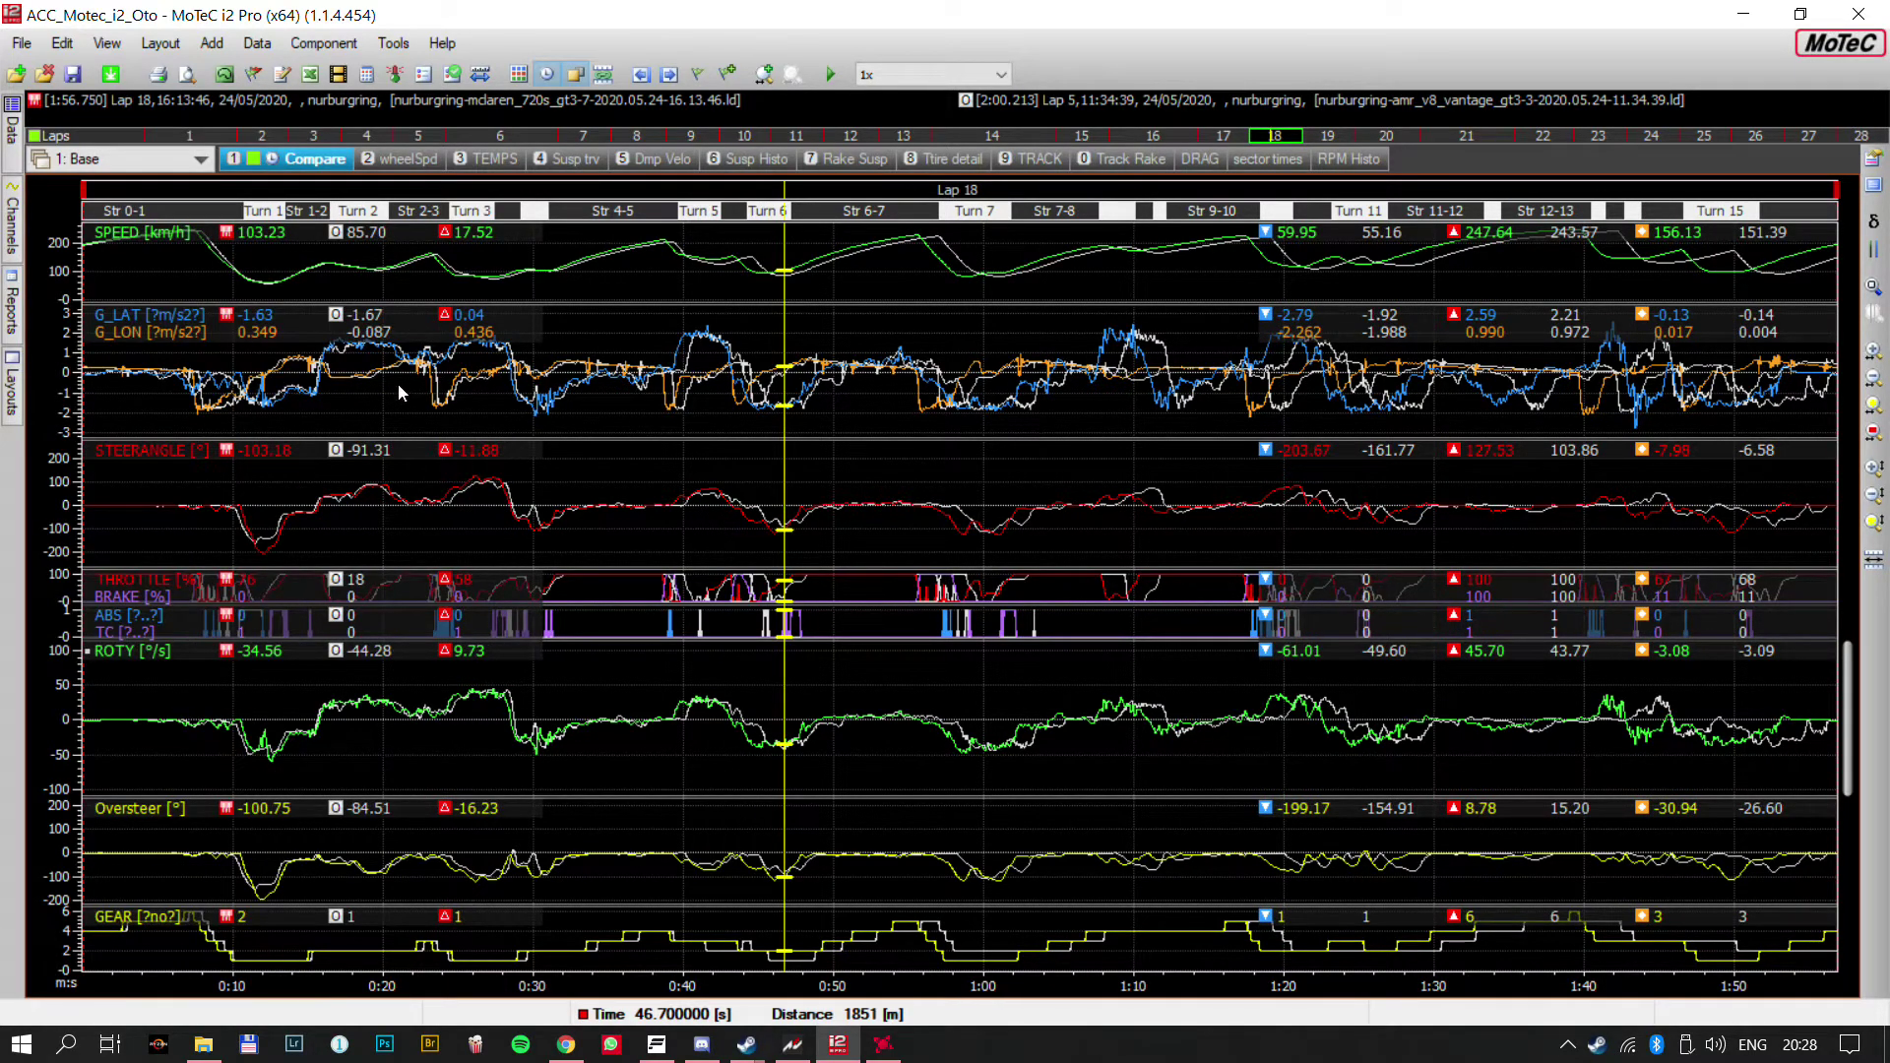
pyautogui.click(492, 369)
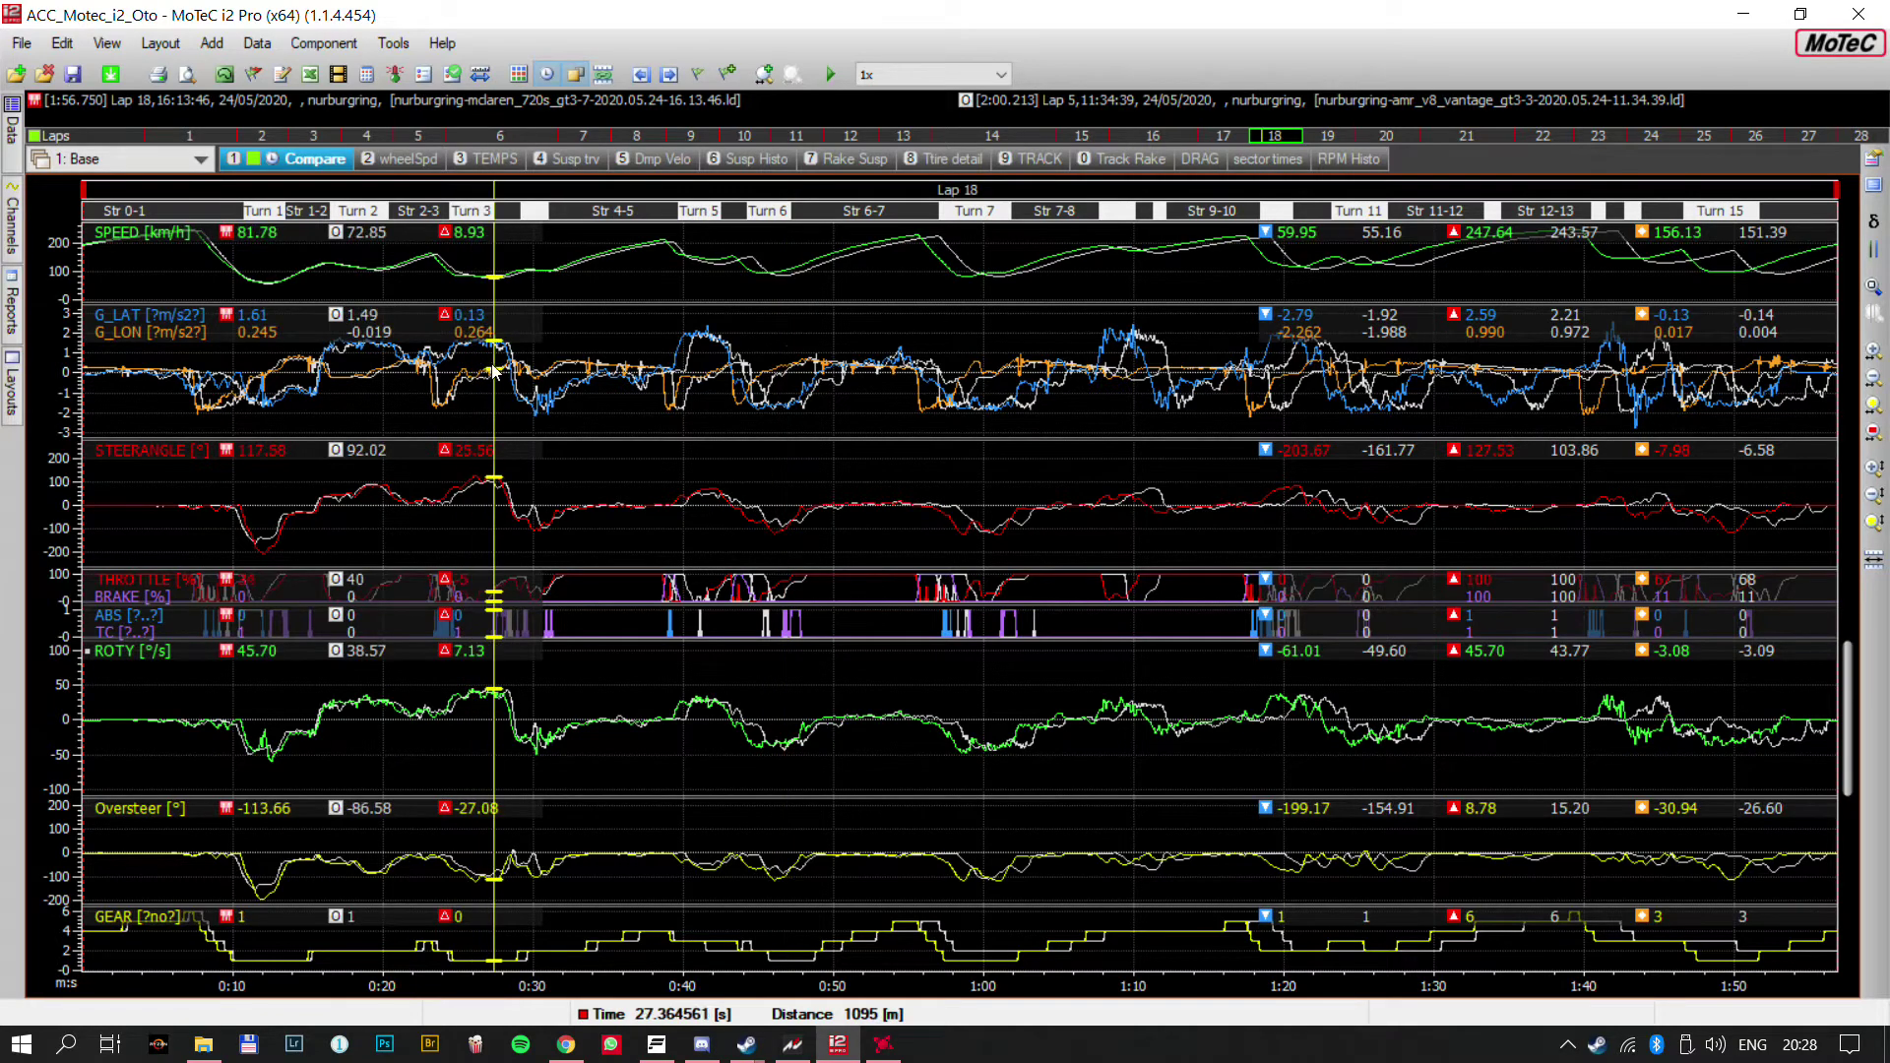
pyautogui.moveTo(494, 369); pyautogui.dragTo(704, 356)
pyautogui.scroll(3, 705, 356)
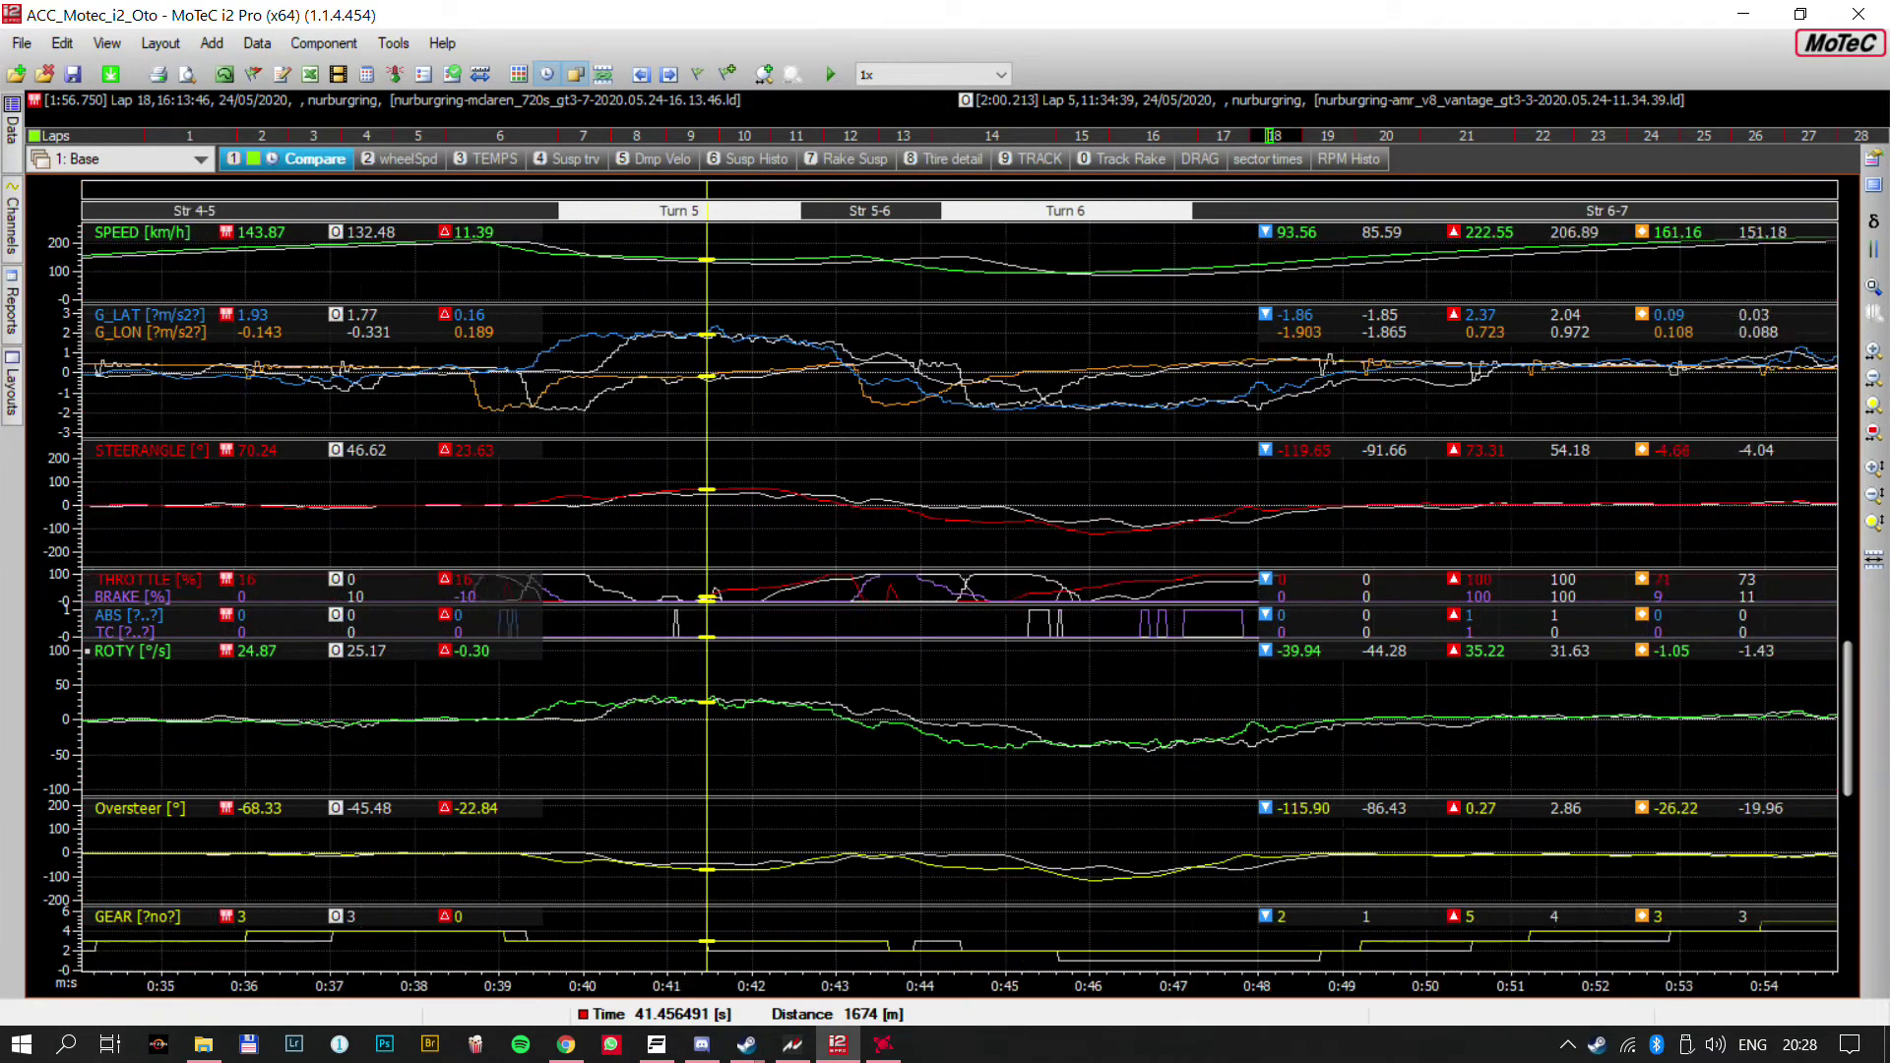
# Compare the two laps' traces around Turns 5 and 6, in close-up and across the whole of Lap 18
pyautogui.scroll(2, 705, 356)
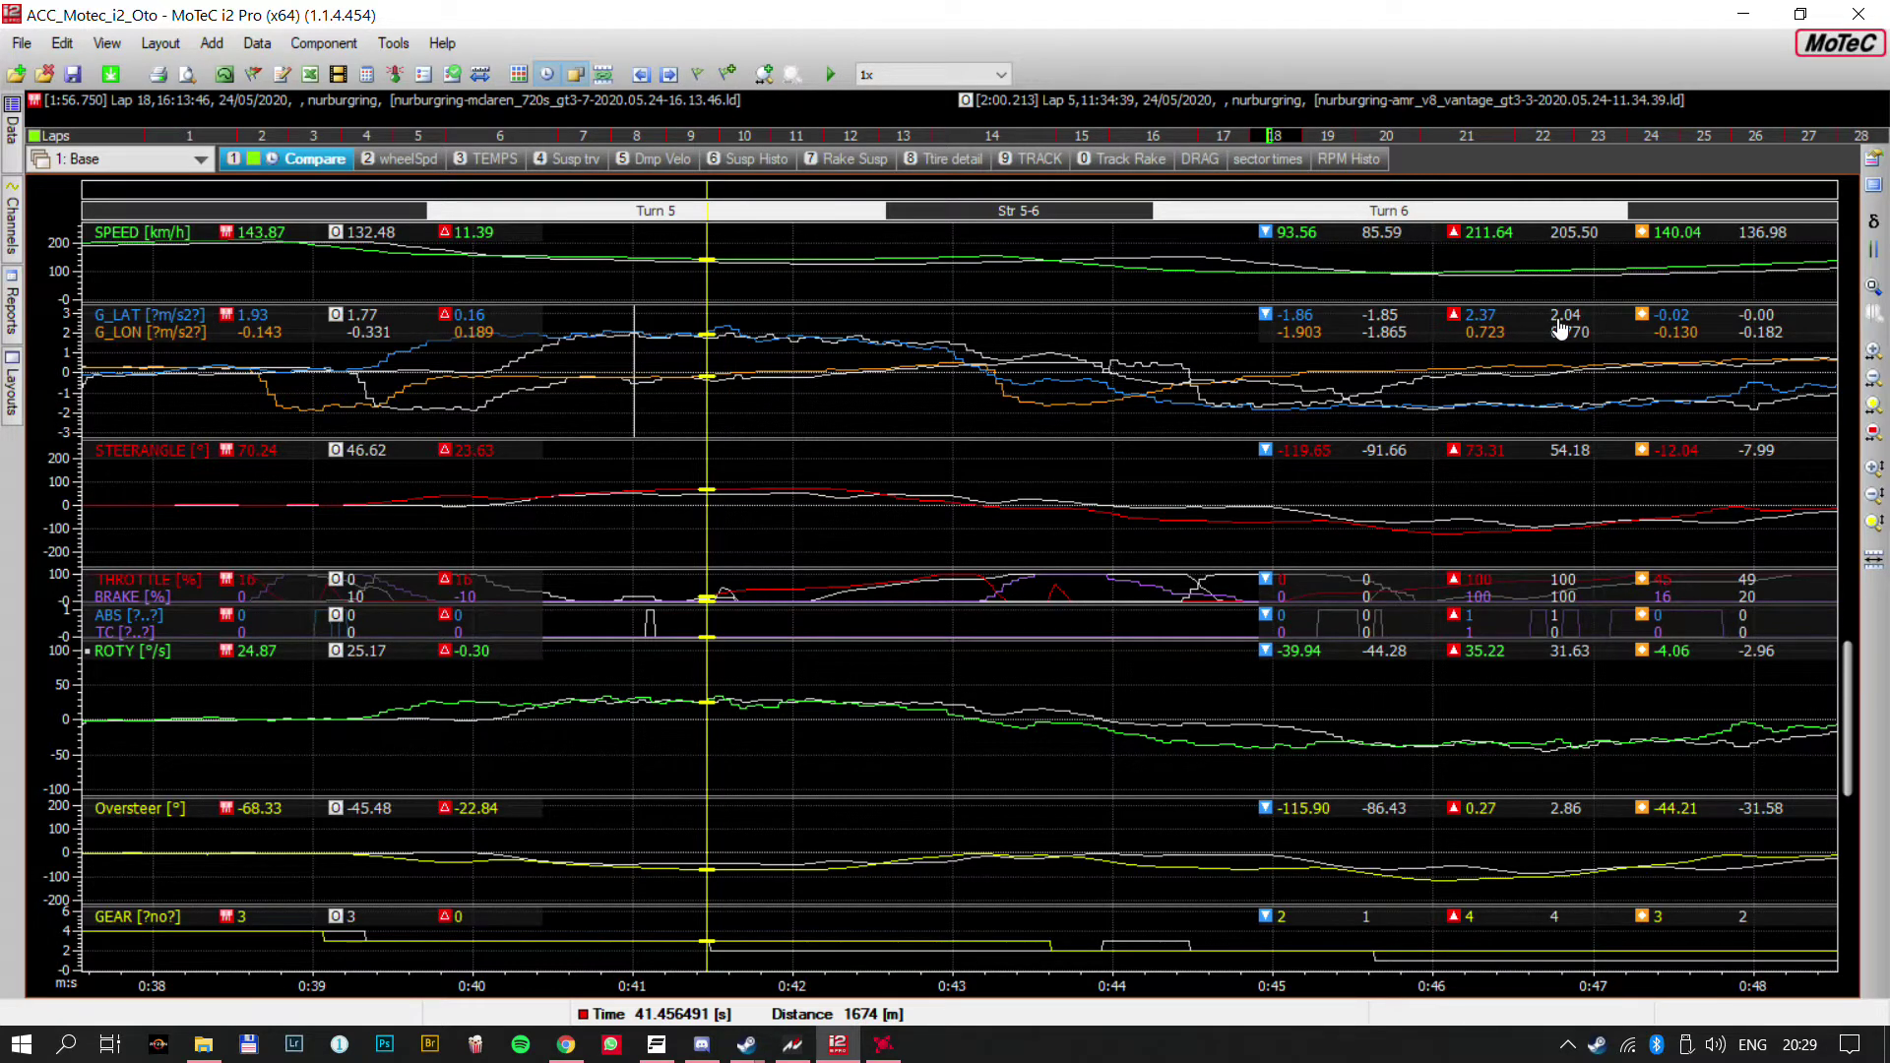
pyautogui.scroll(-5, 947, 410)
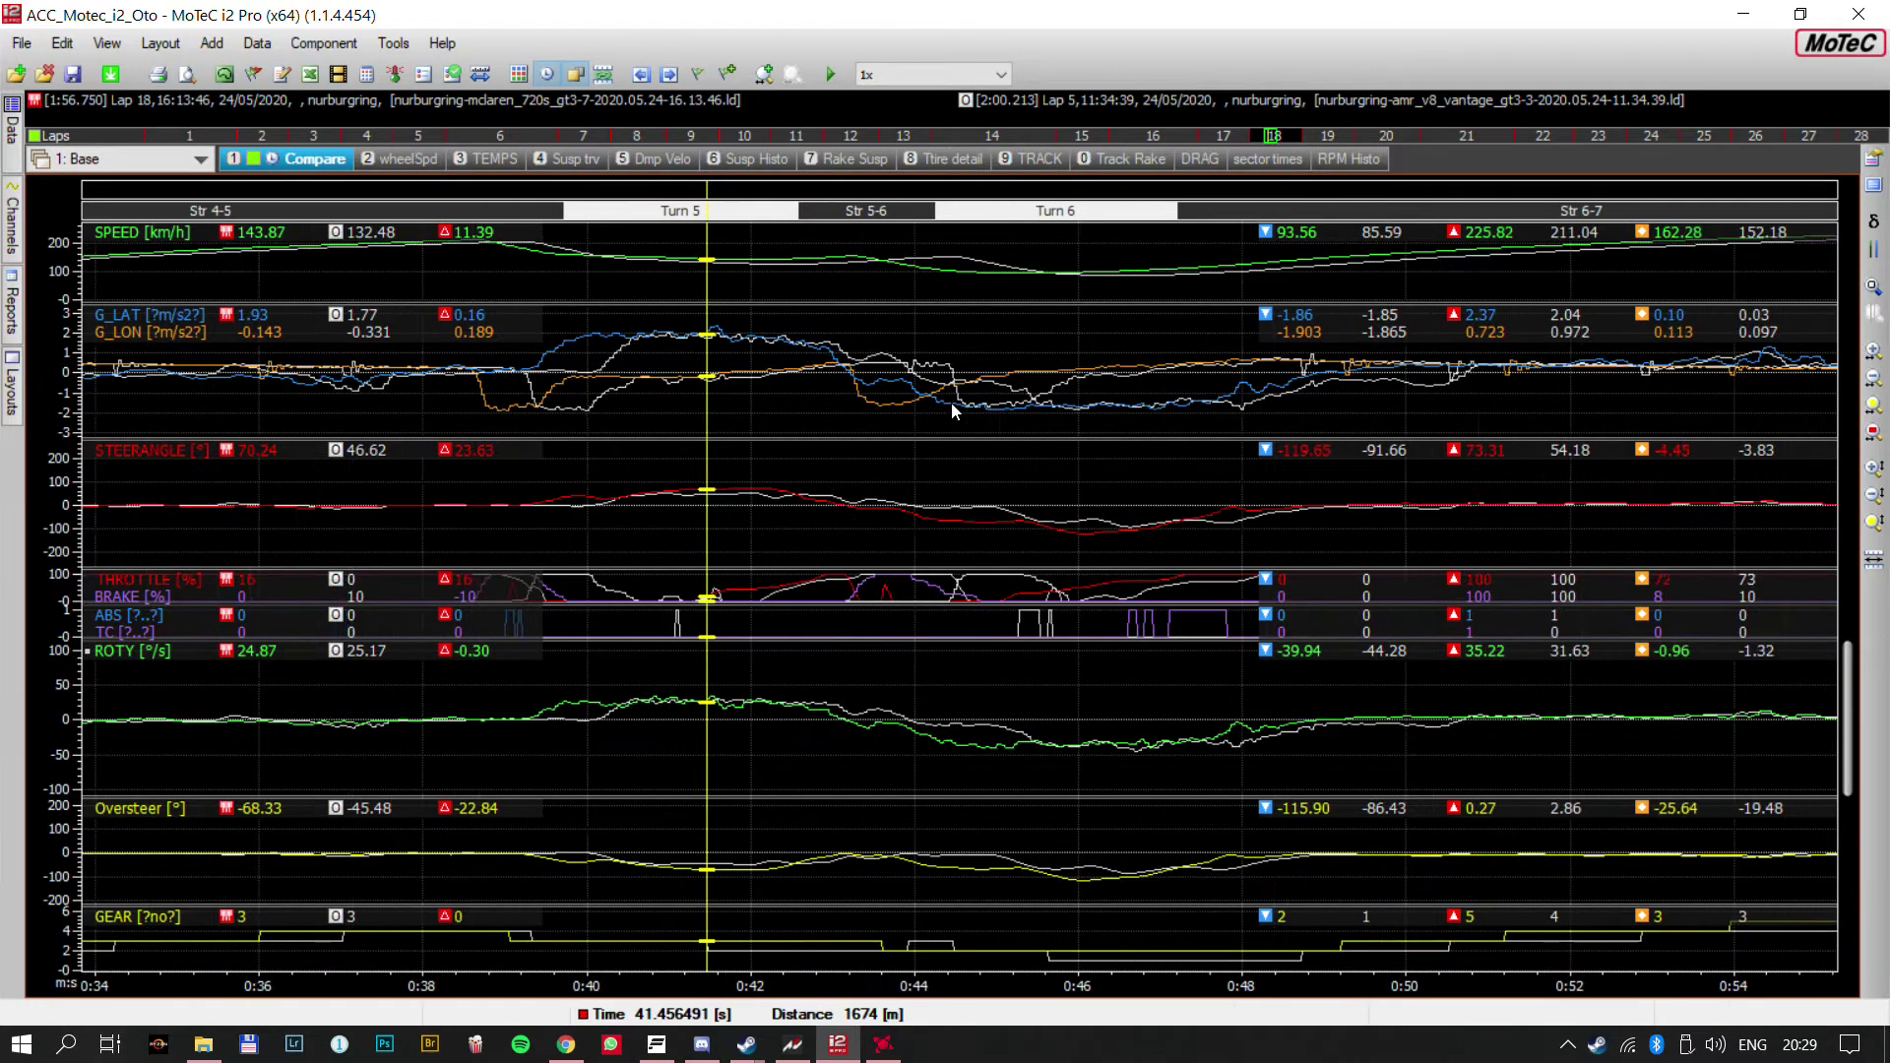
pyautogui.scroll(-2, 980, 433)
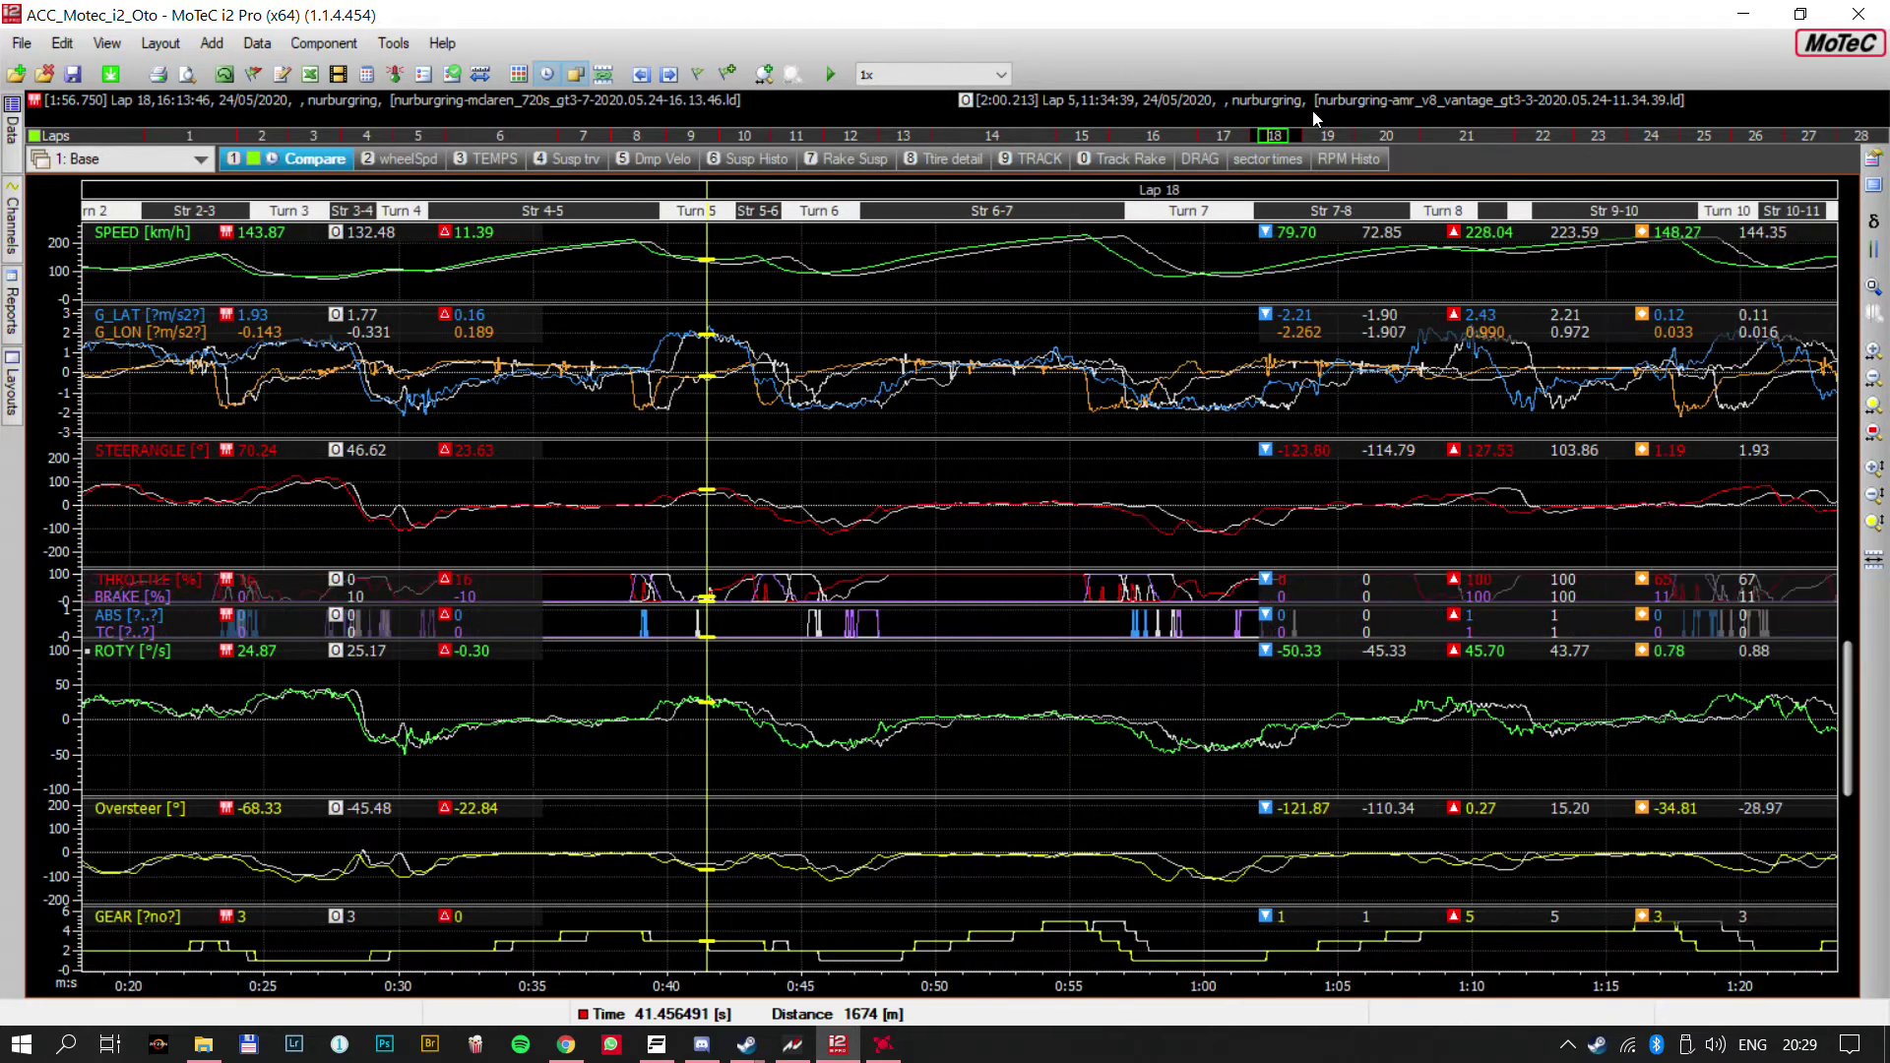
pyautogui.click(1270, 139)
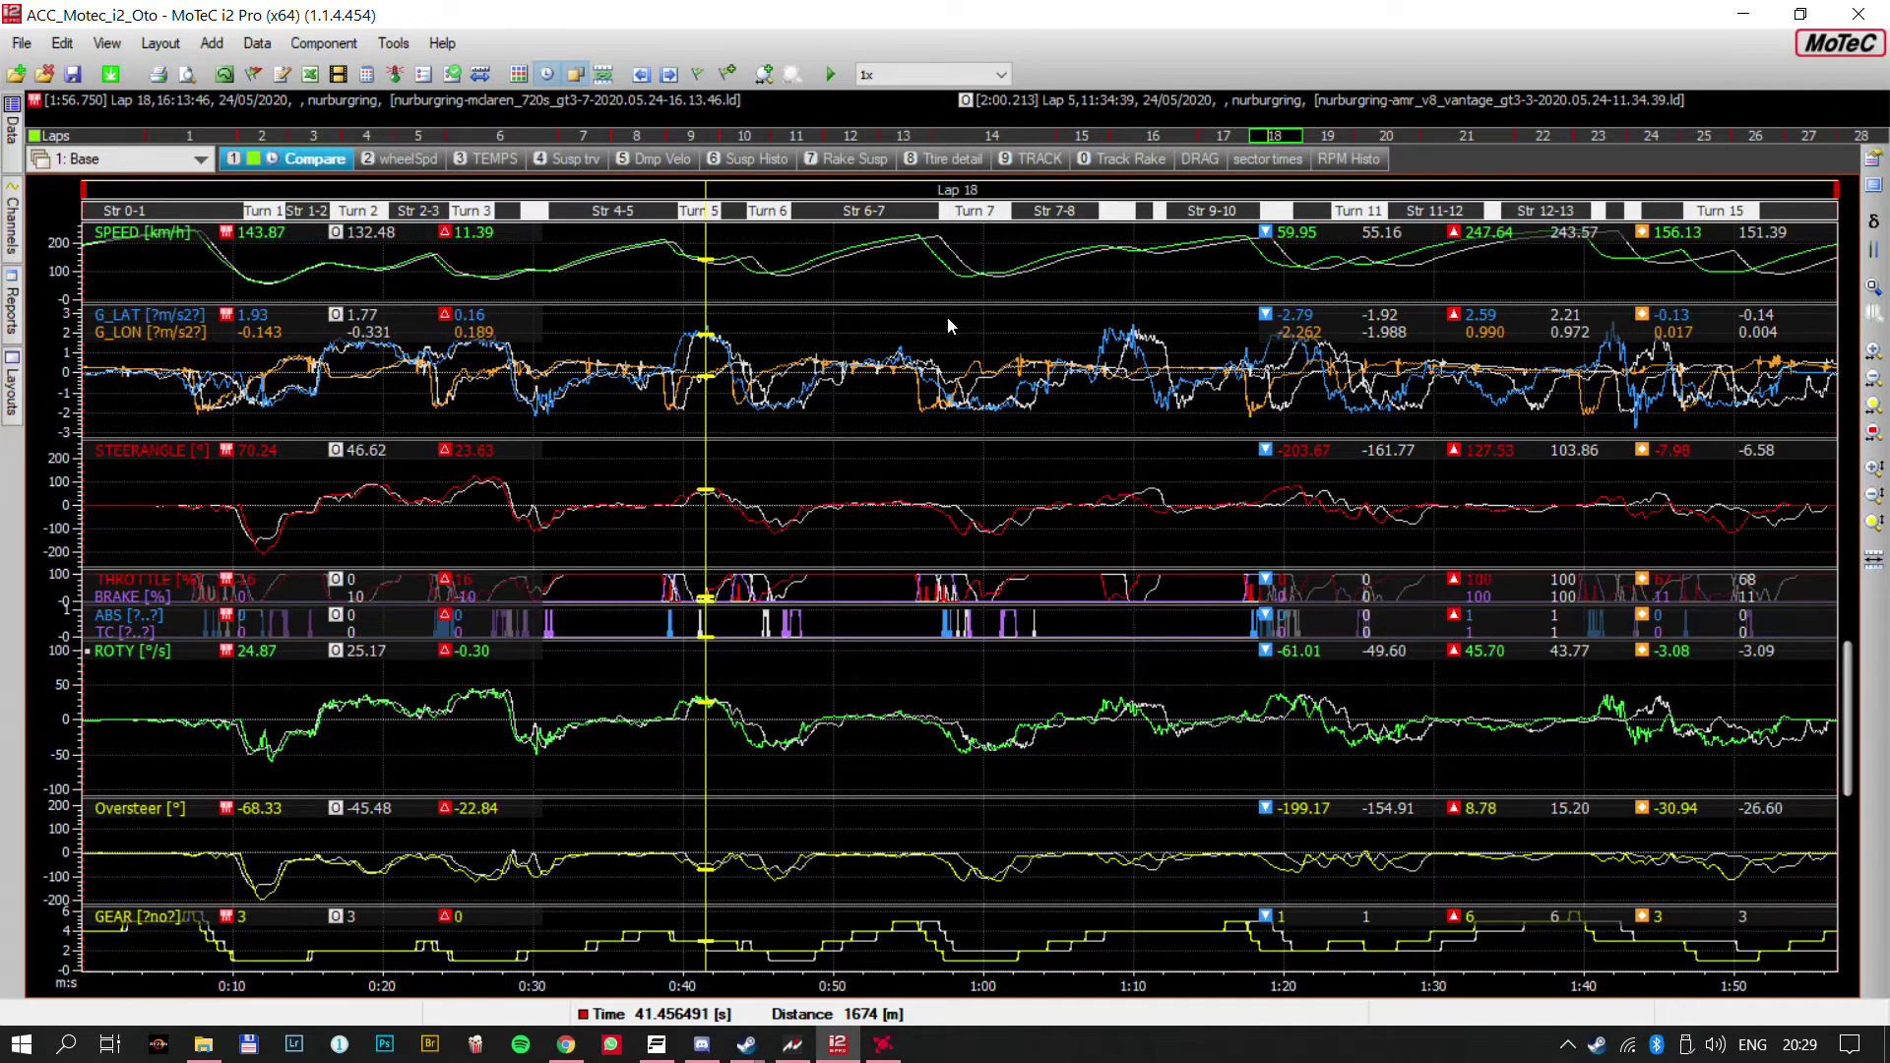
pyautogui.scroll(5, 971, 333)
pyautogui.scroll(2, 970, 332)
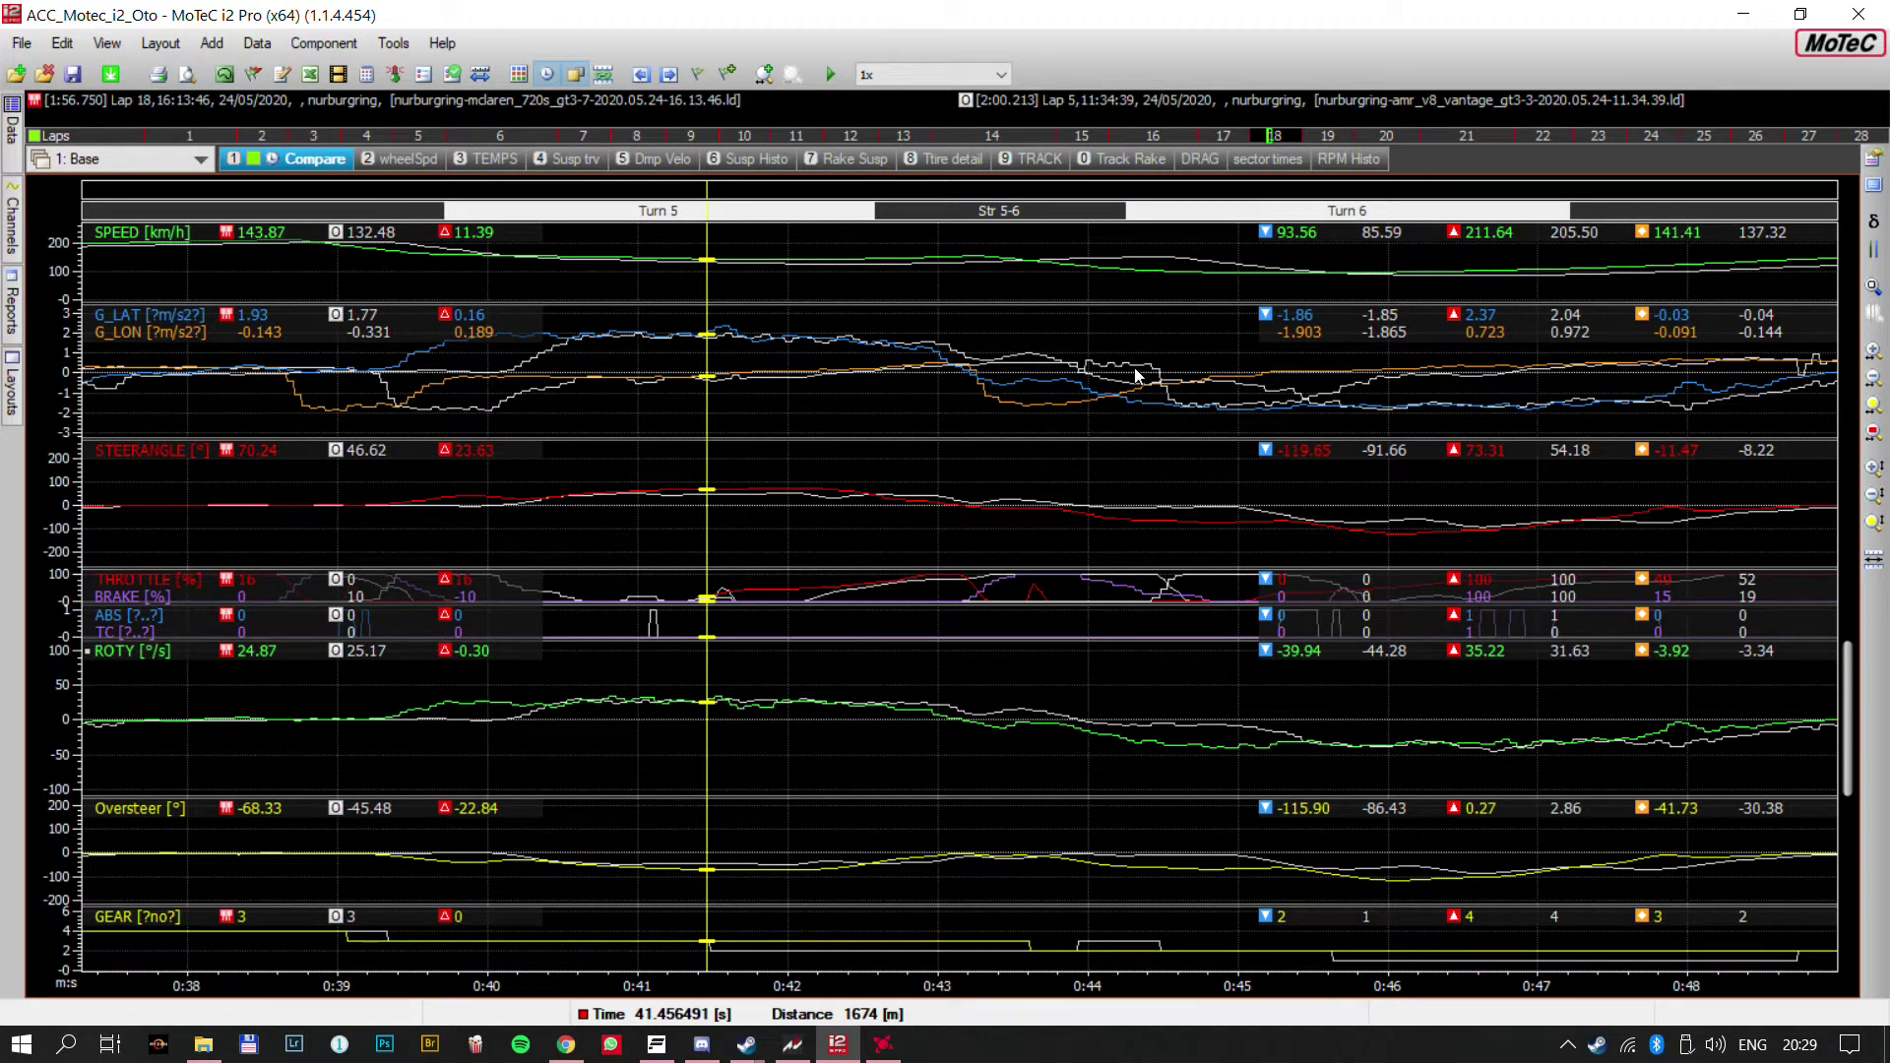
pyautogui.doubleClick(131, 322)
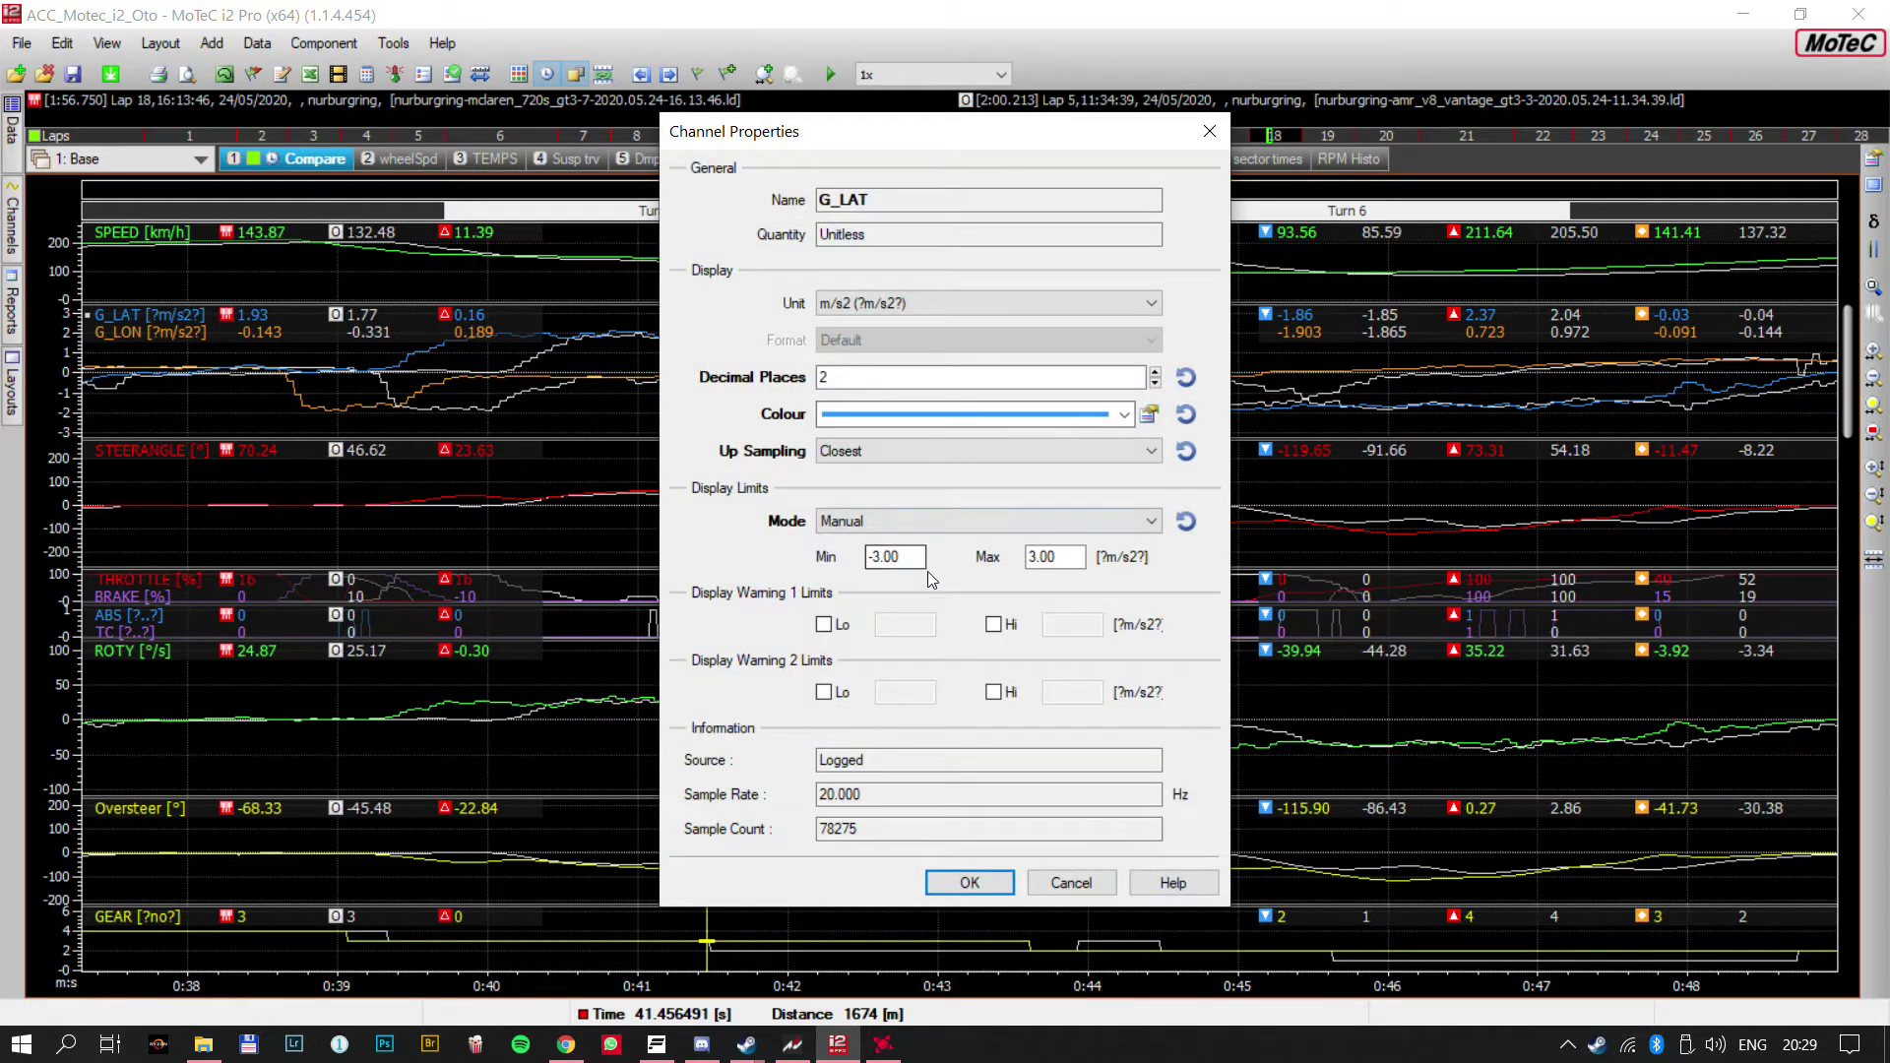
pyautogui.click(1071, 882)
pyautogui.click(1056, 876)
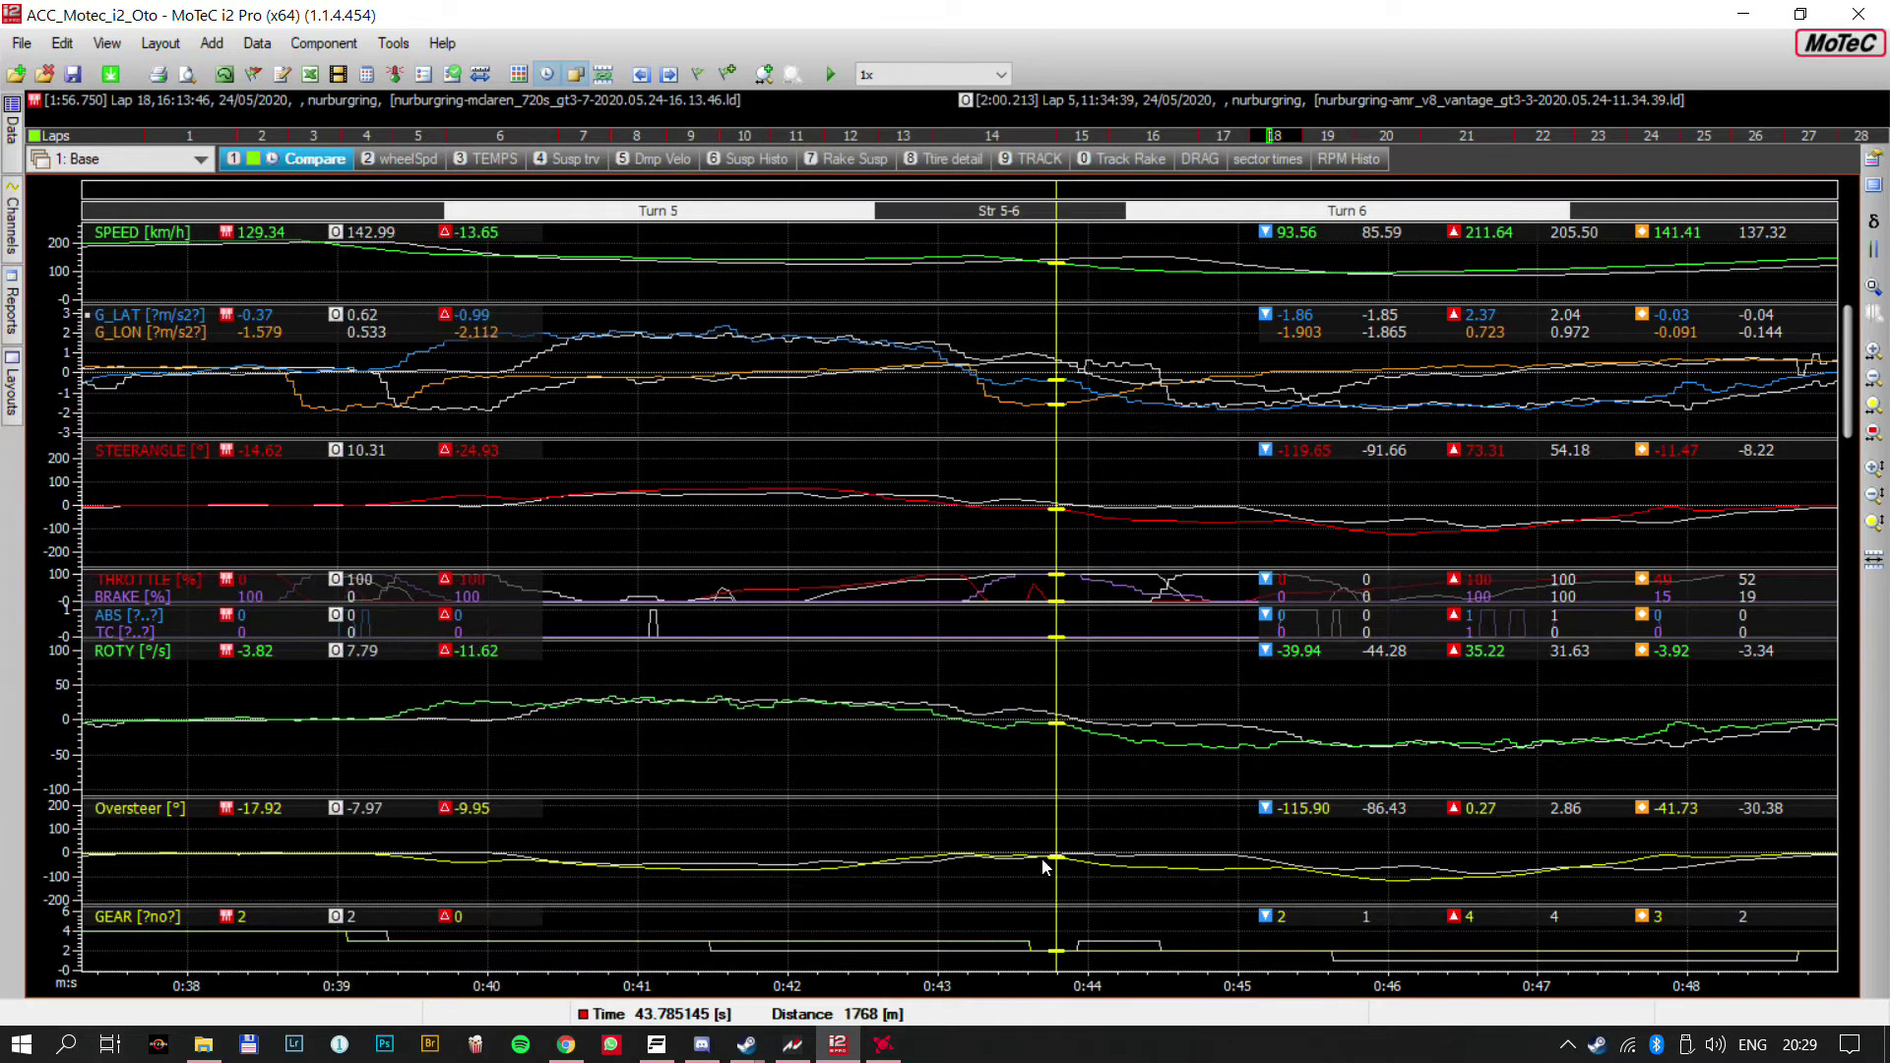
# Apply a math filter to the G_LAT channel that smooths by 1 sample, keeping the centred smoothing option
pyautogui.rightClick(162, 313)
pyautogui.click(262, 519)
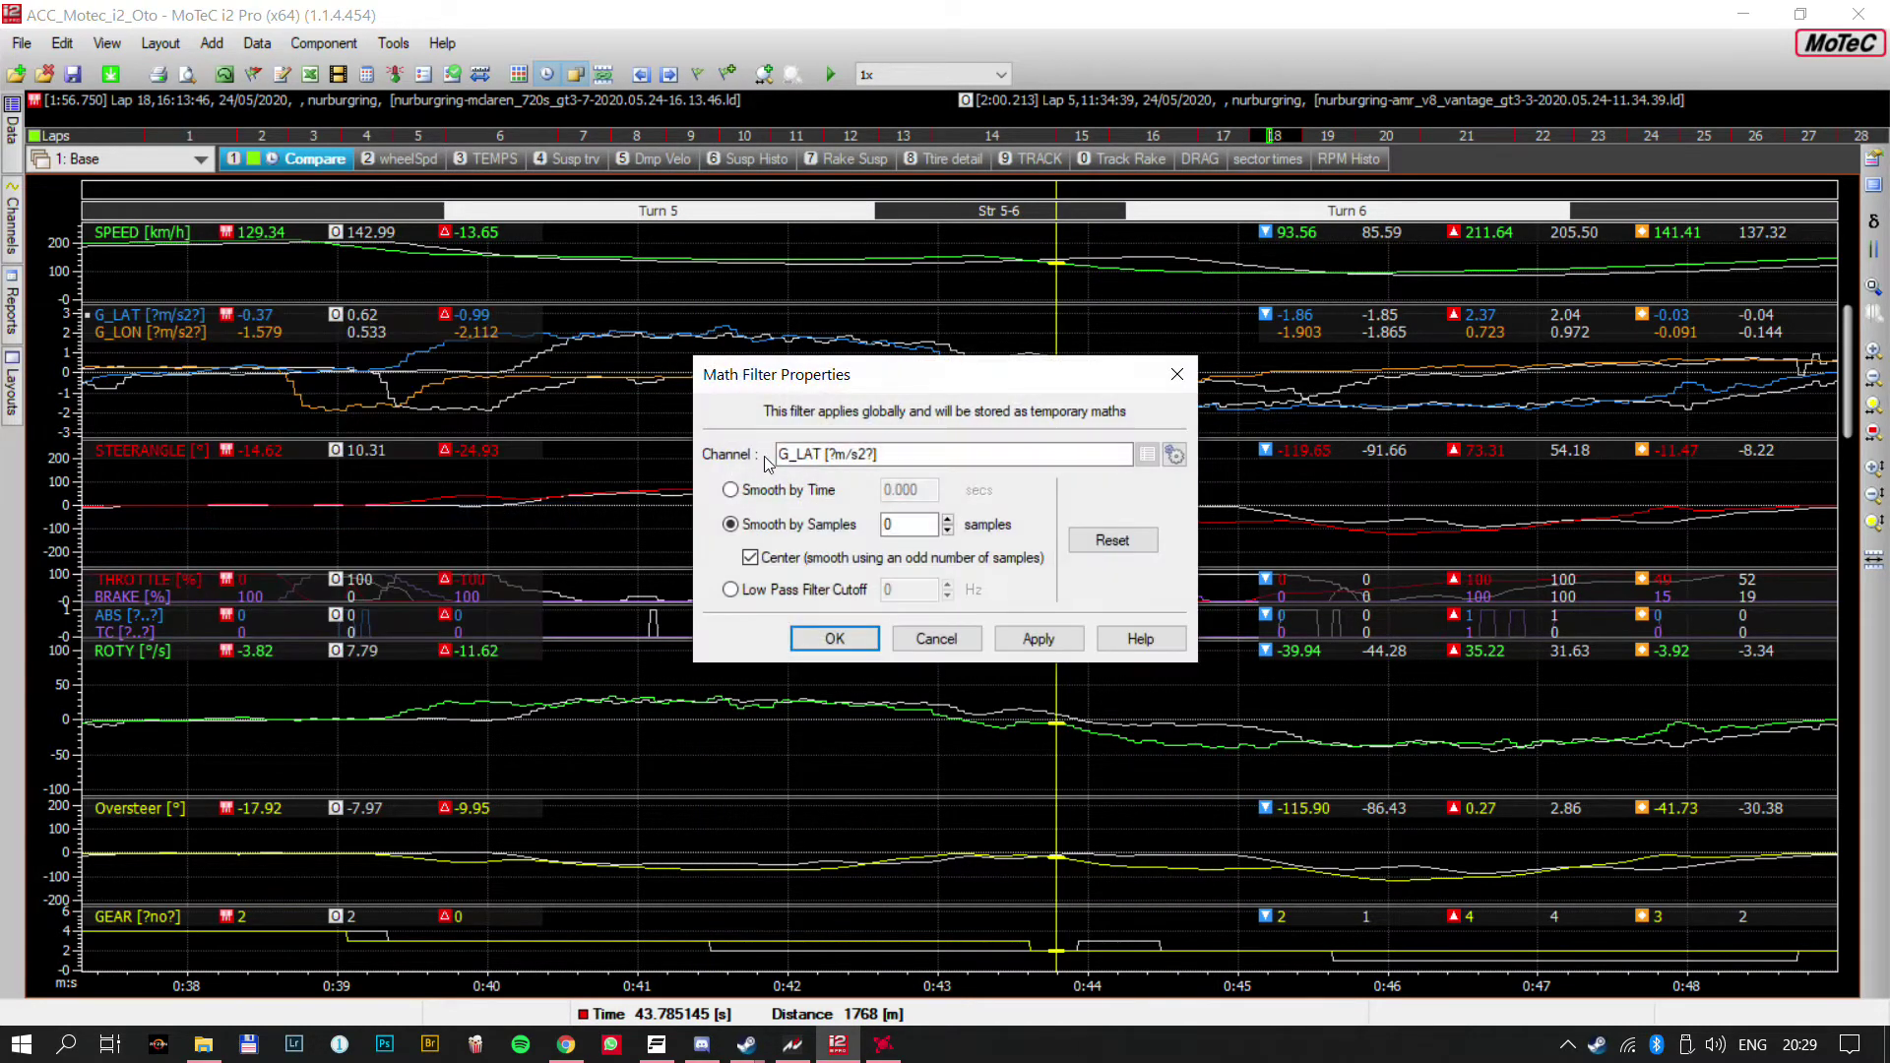
pyautogui.click(948, 518)
pyautogui.click(1039, 639)
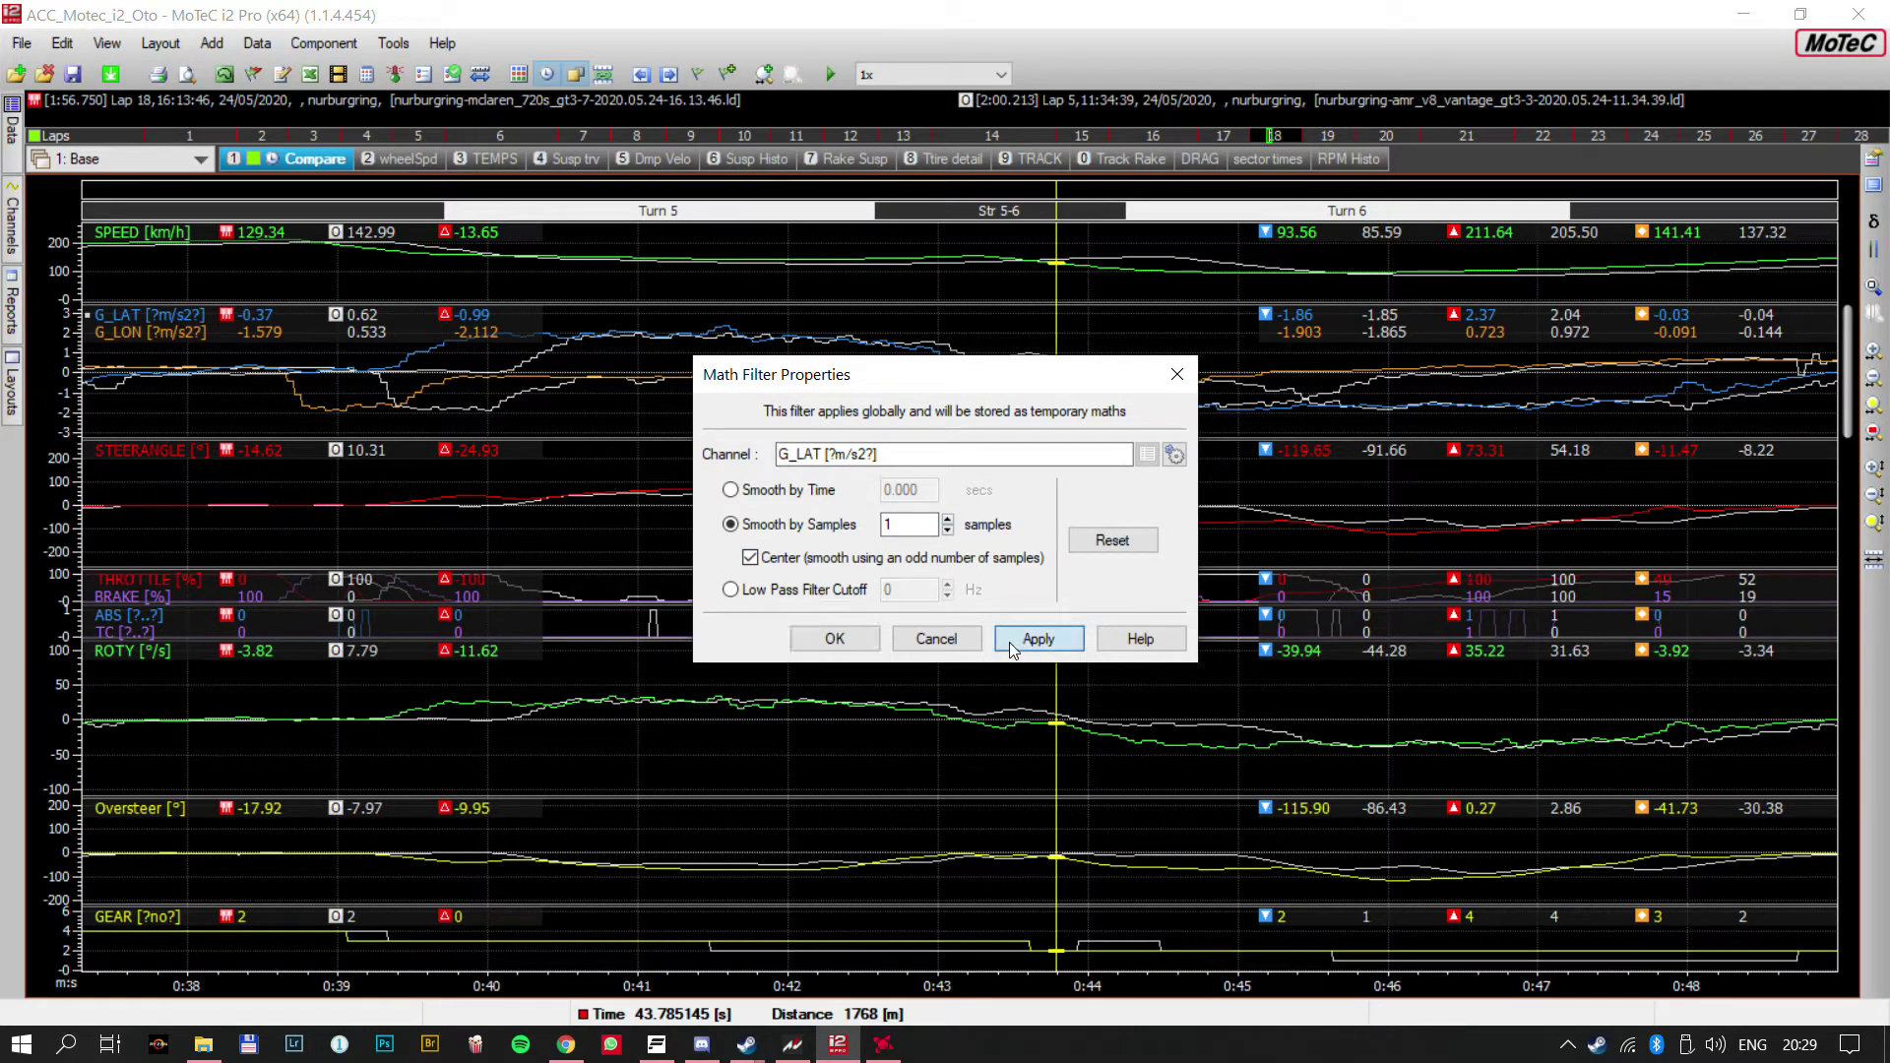
pyautogui.click(809, 637)
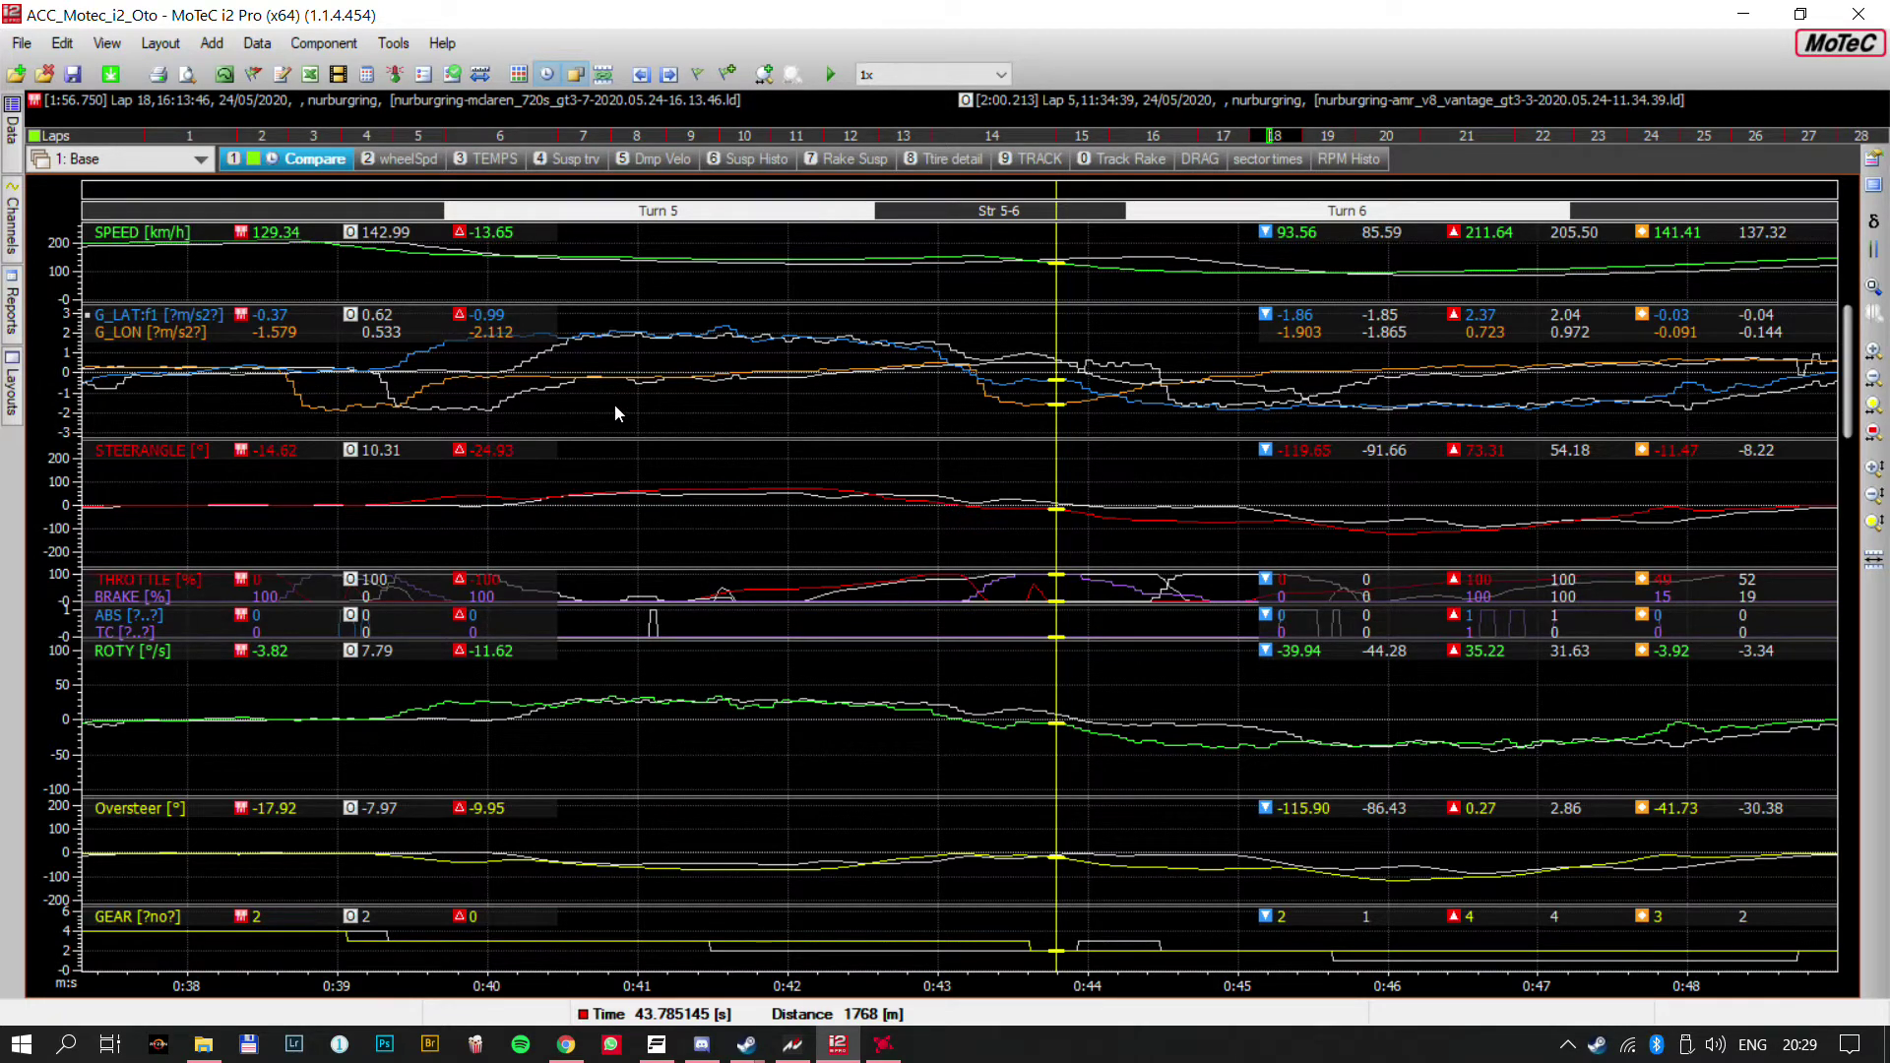
# Remove the V8 Vantage GT3's Lap 5 overlay so only the McLaren's Lap 18 is graphed, with the data cursor in Turn 3
pyautogui.scroll(-3, 738, 421)
pyautogui.scroll(-2, 742, 421)
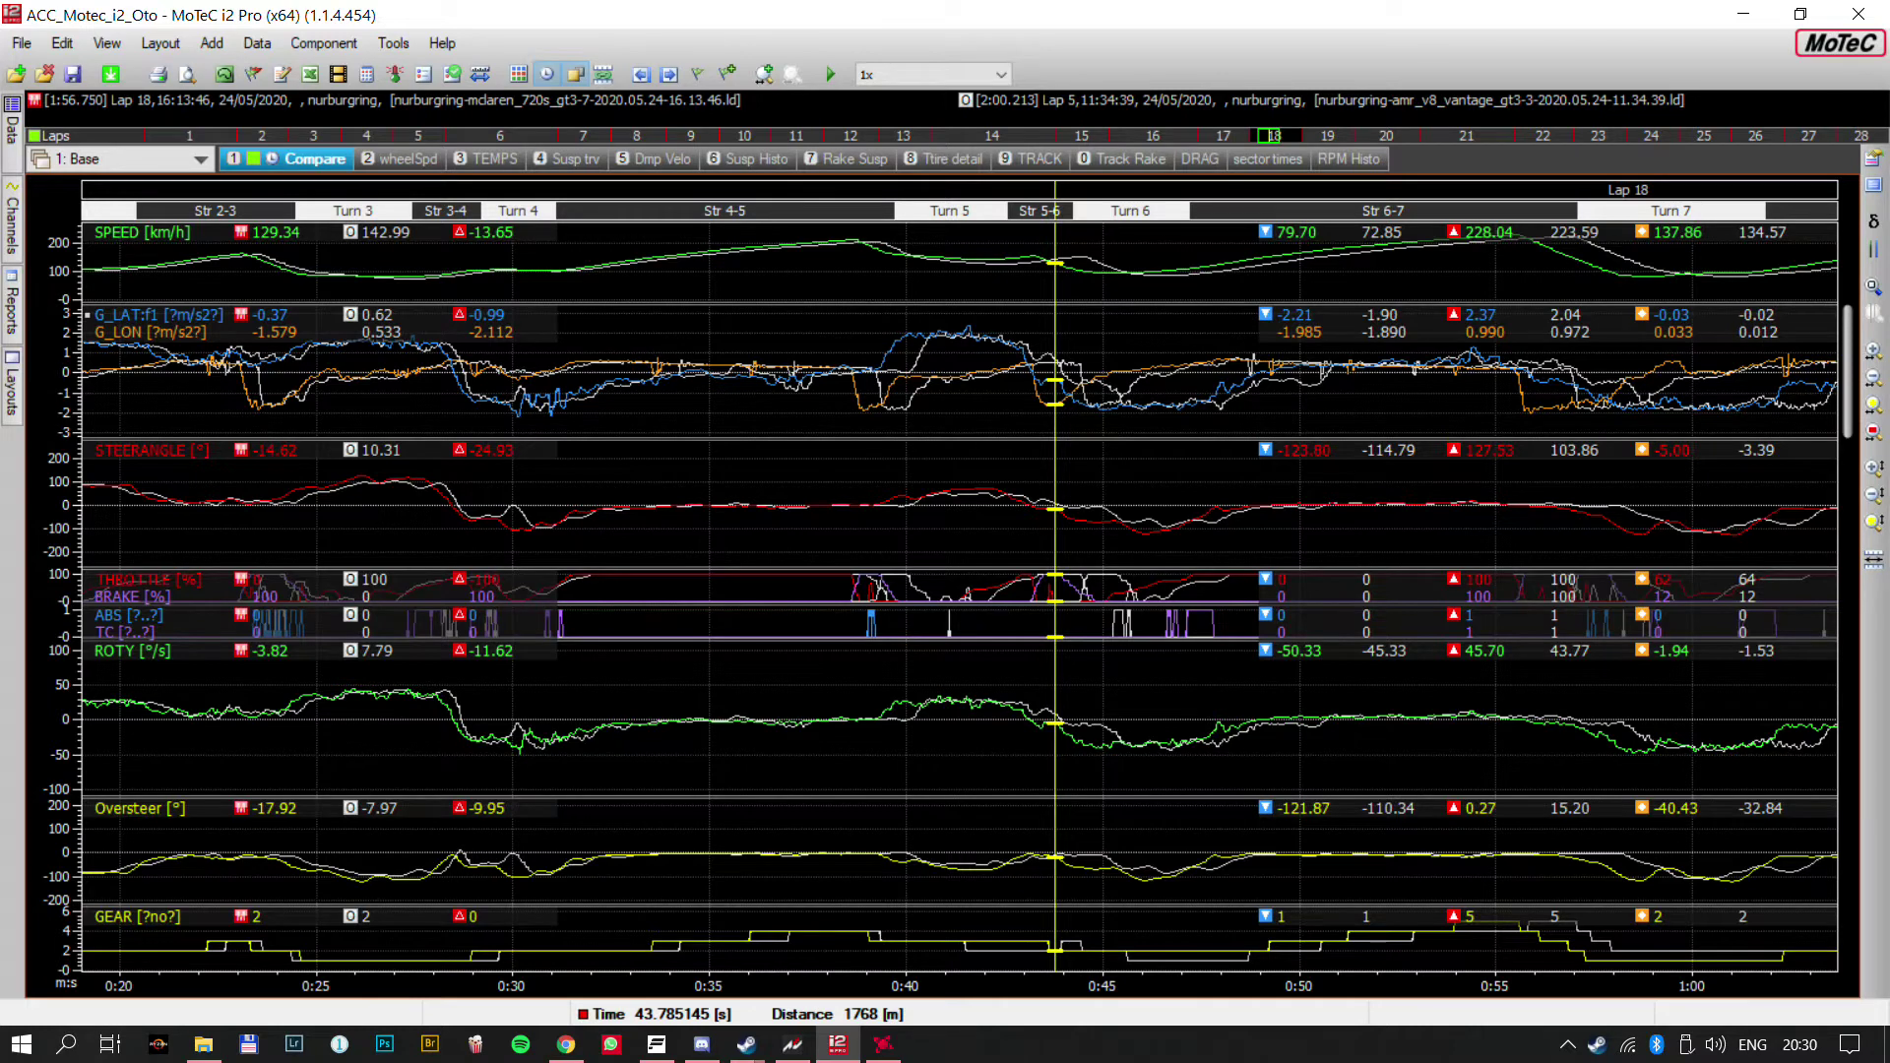
pyautogui.click(12, 129)
pyautogui.scroll(-1, 239, 898)
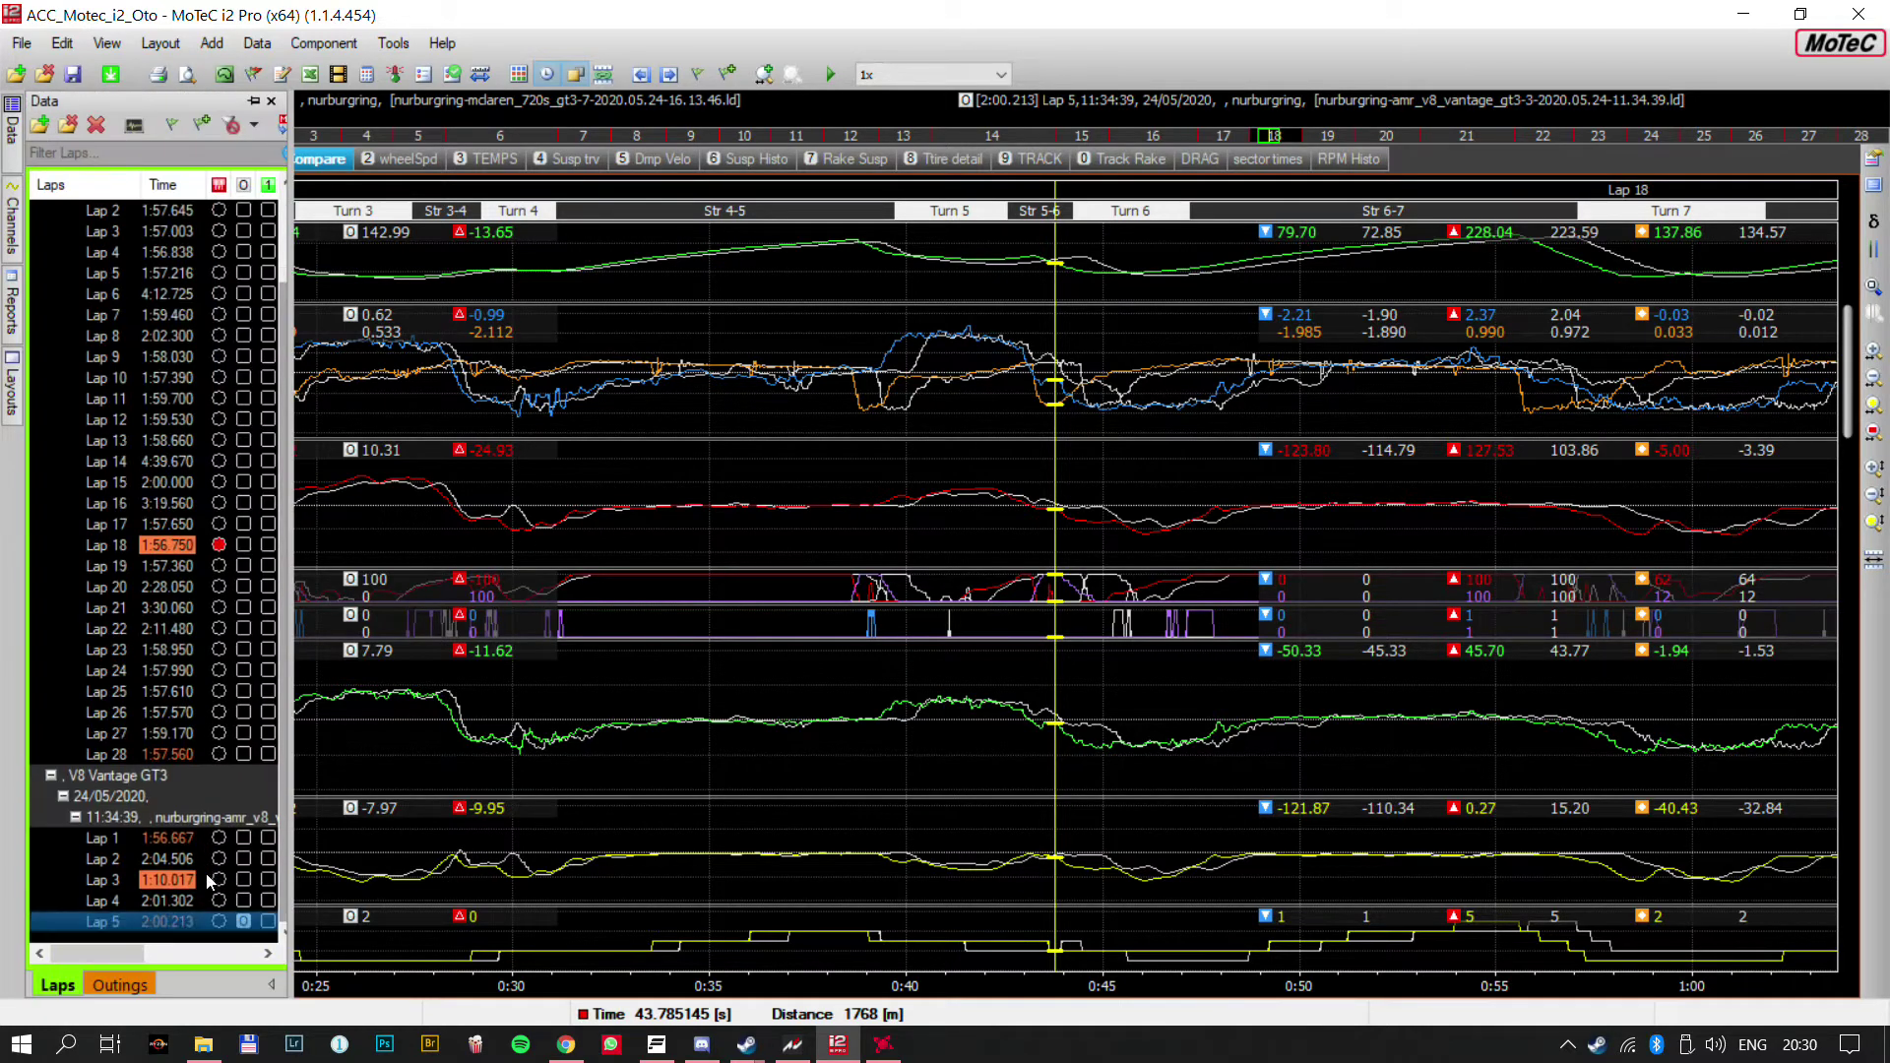
pyautogui.click(240, 923)
pyautogui.click(410, 515)
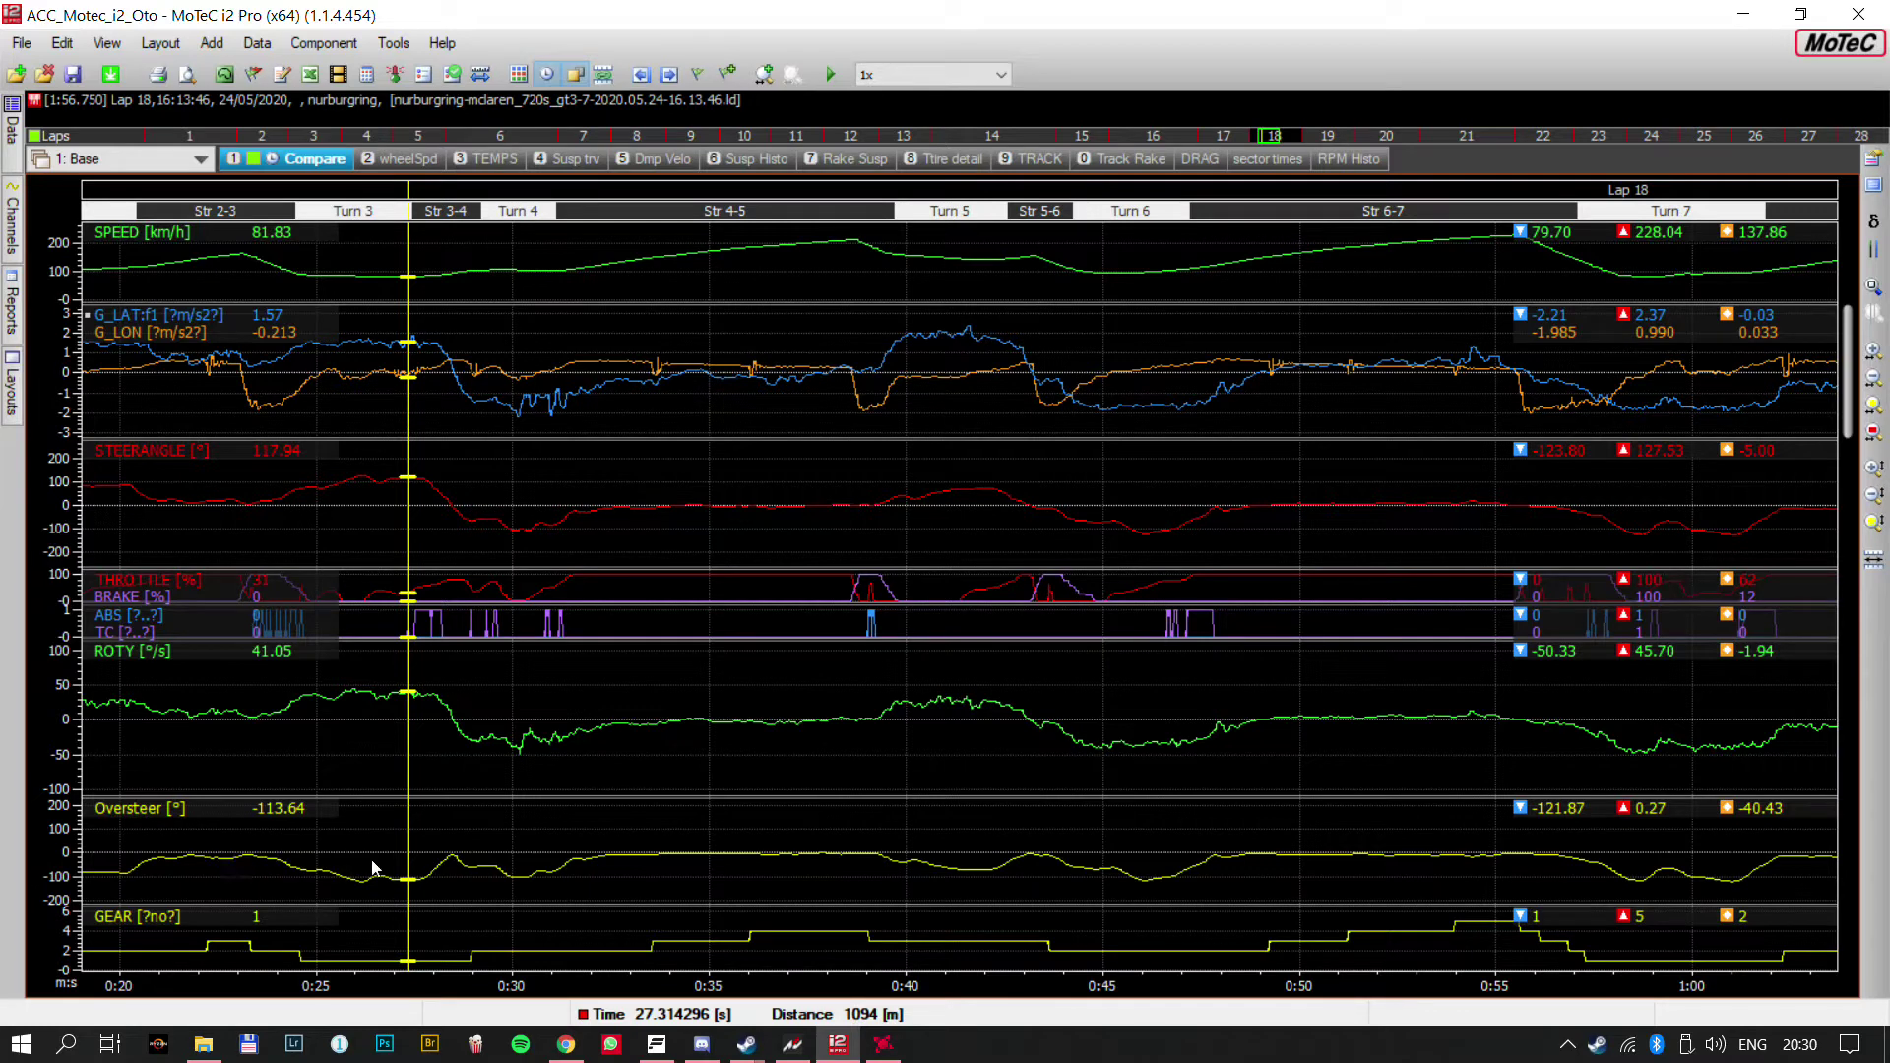
# Examine the G-force traces over the whole of Lap 18 with the data cursor at Turn 5, Turn 7, after Turn 4 and before Turn 3
pyautogui.scroll(-1, 665, 642)
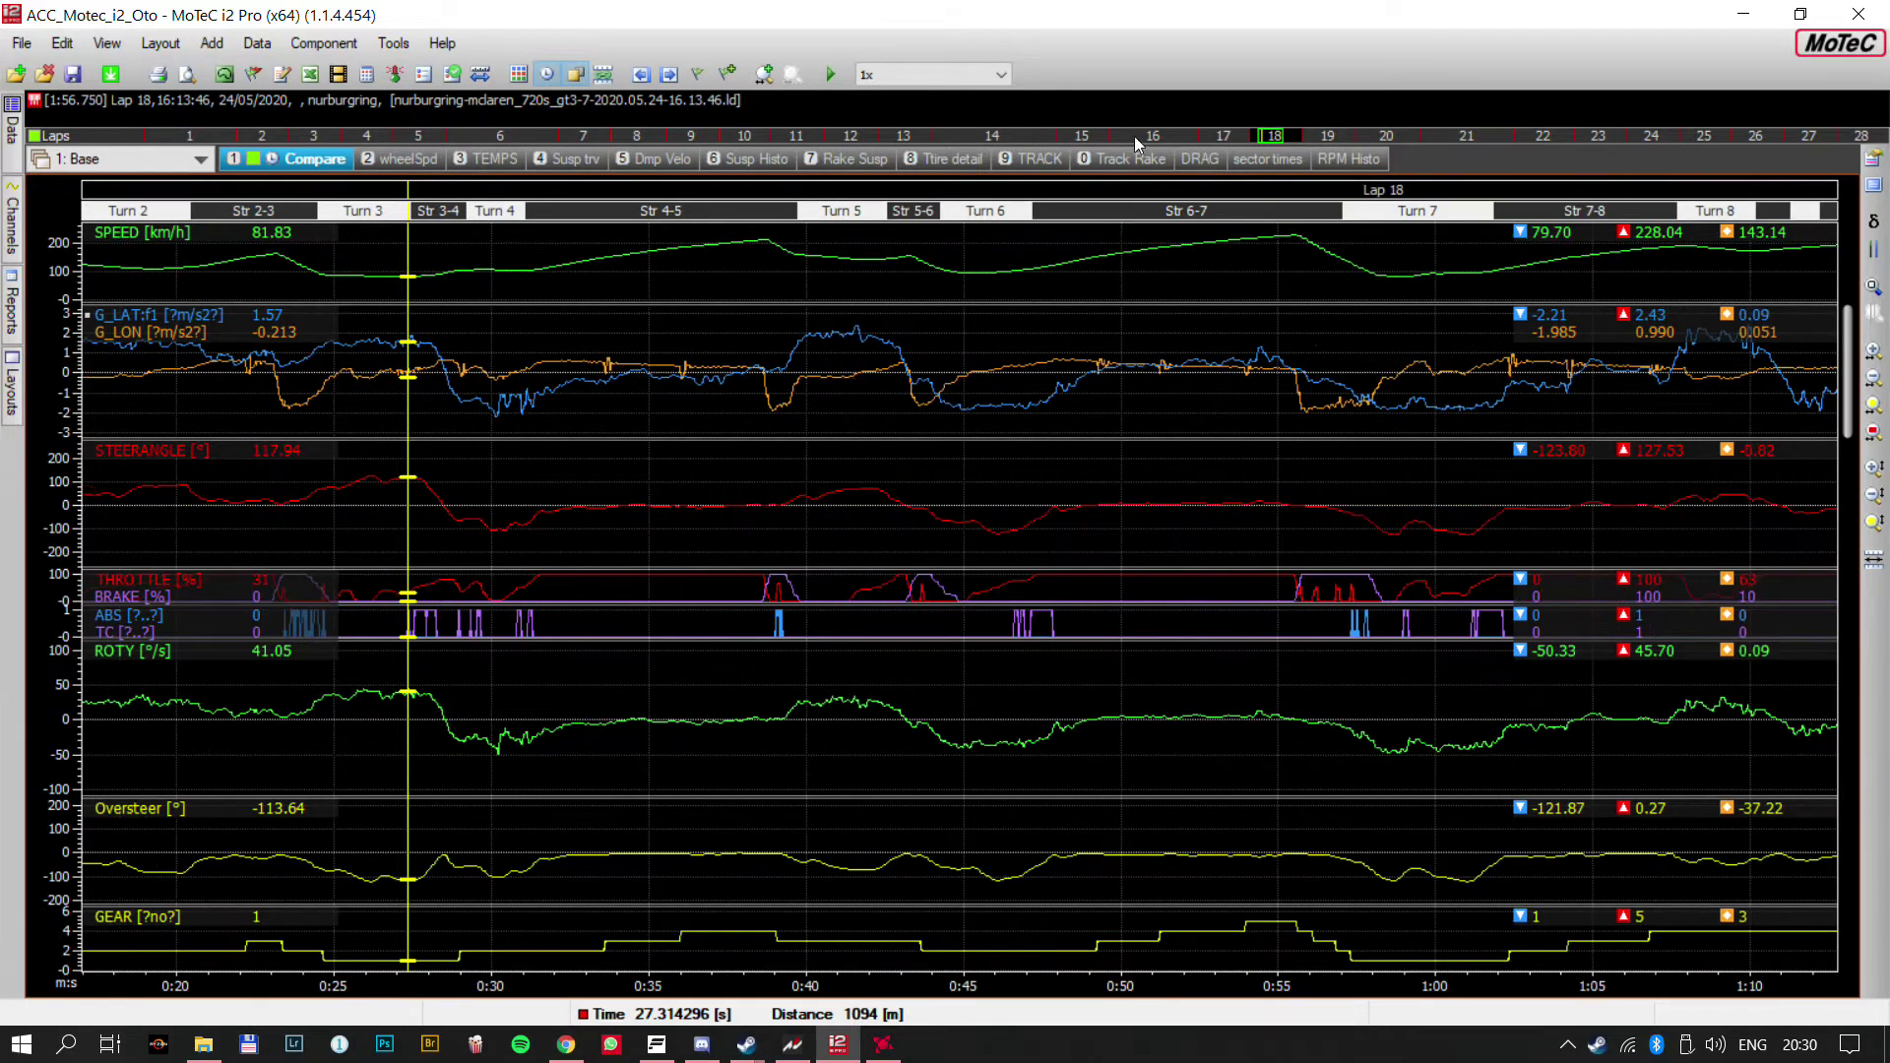
pyautogui.click(1272, 138)
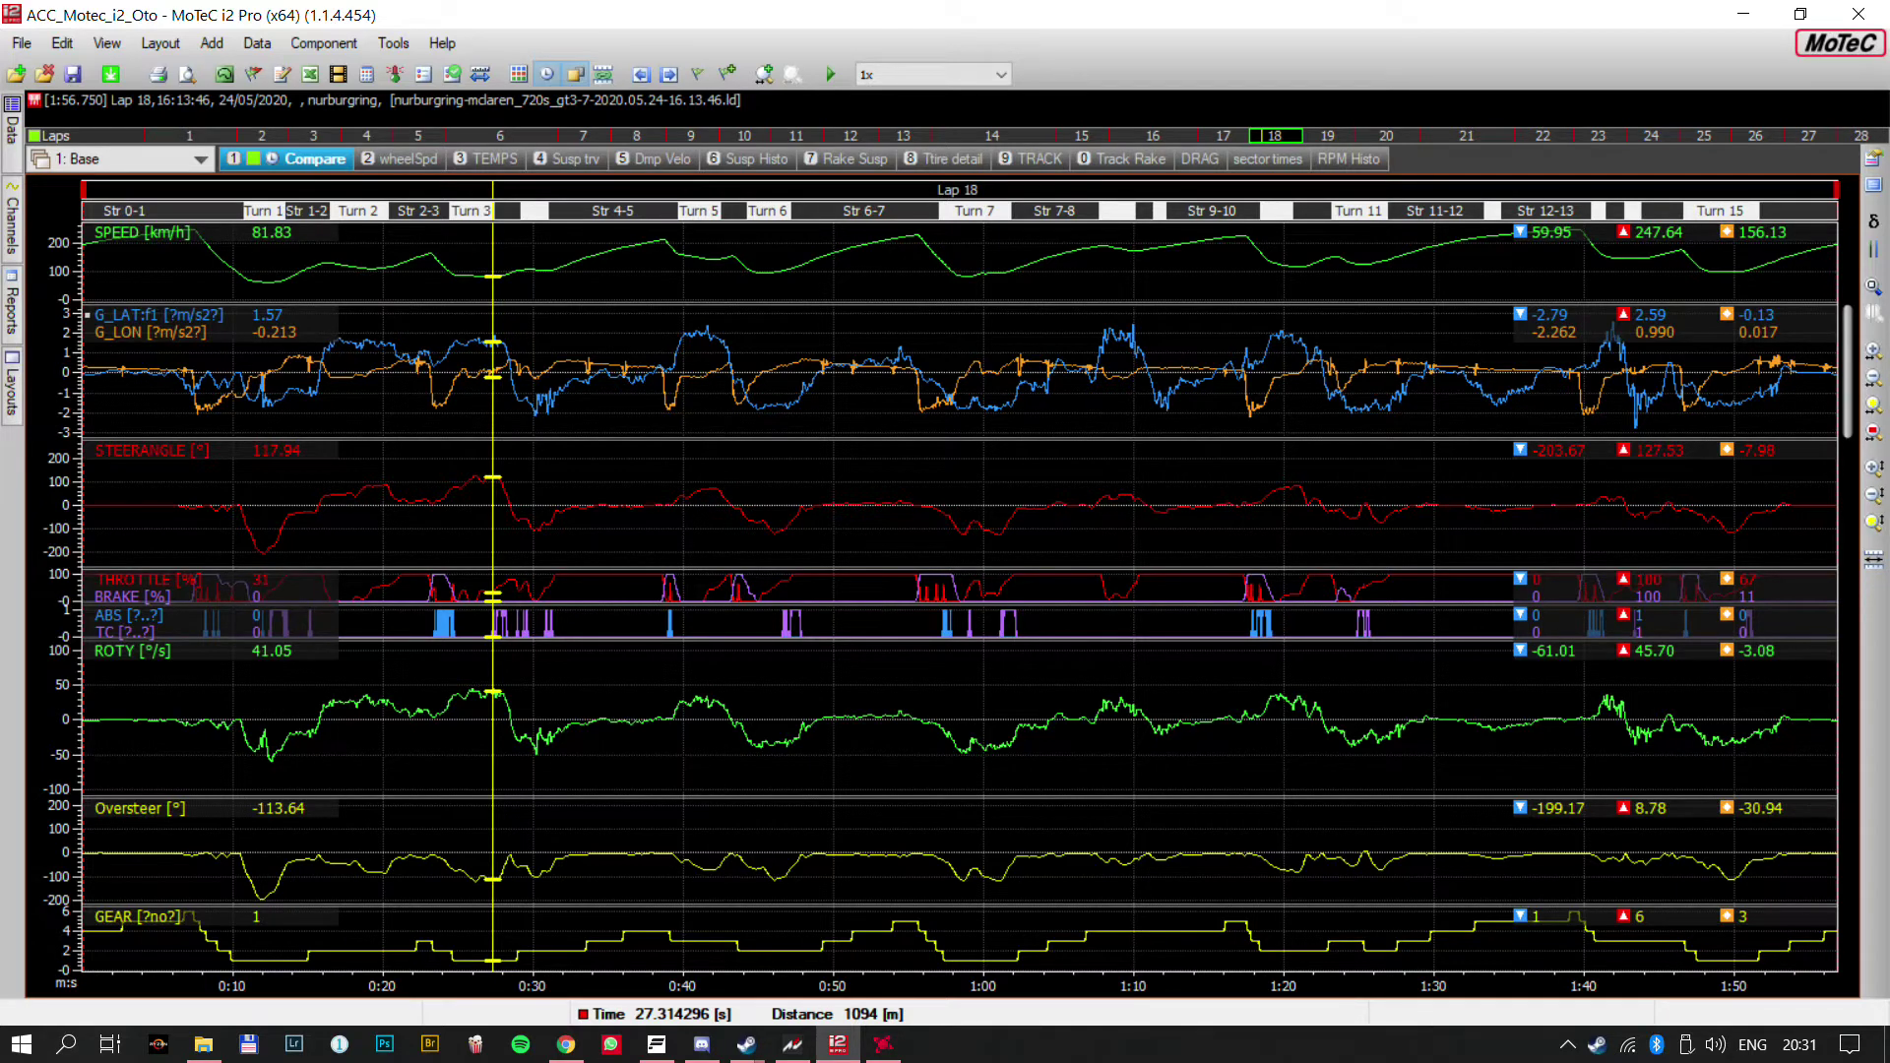
pyautogui.click(707, 333)
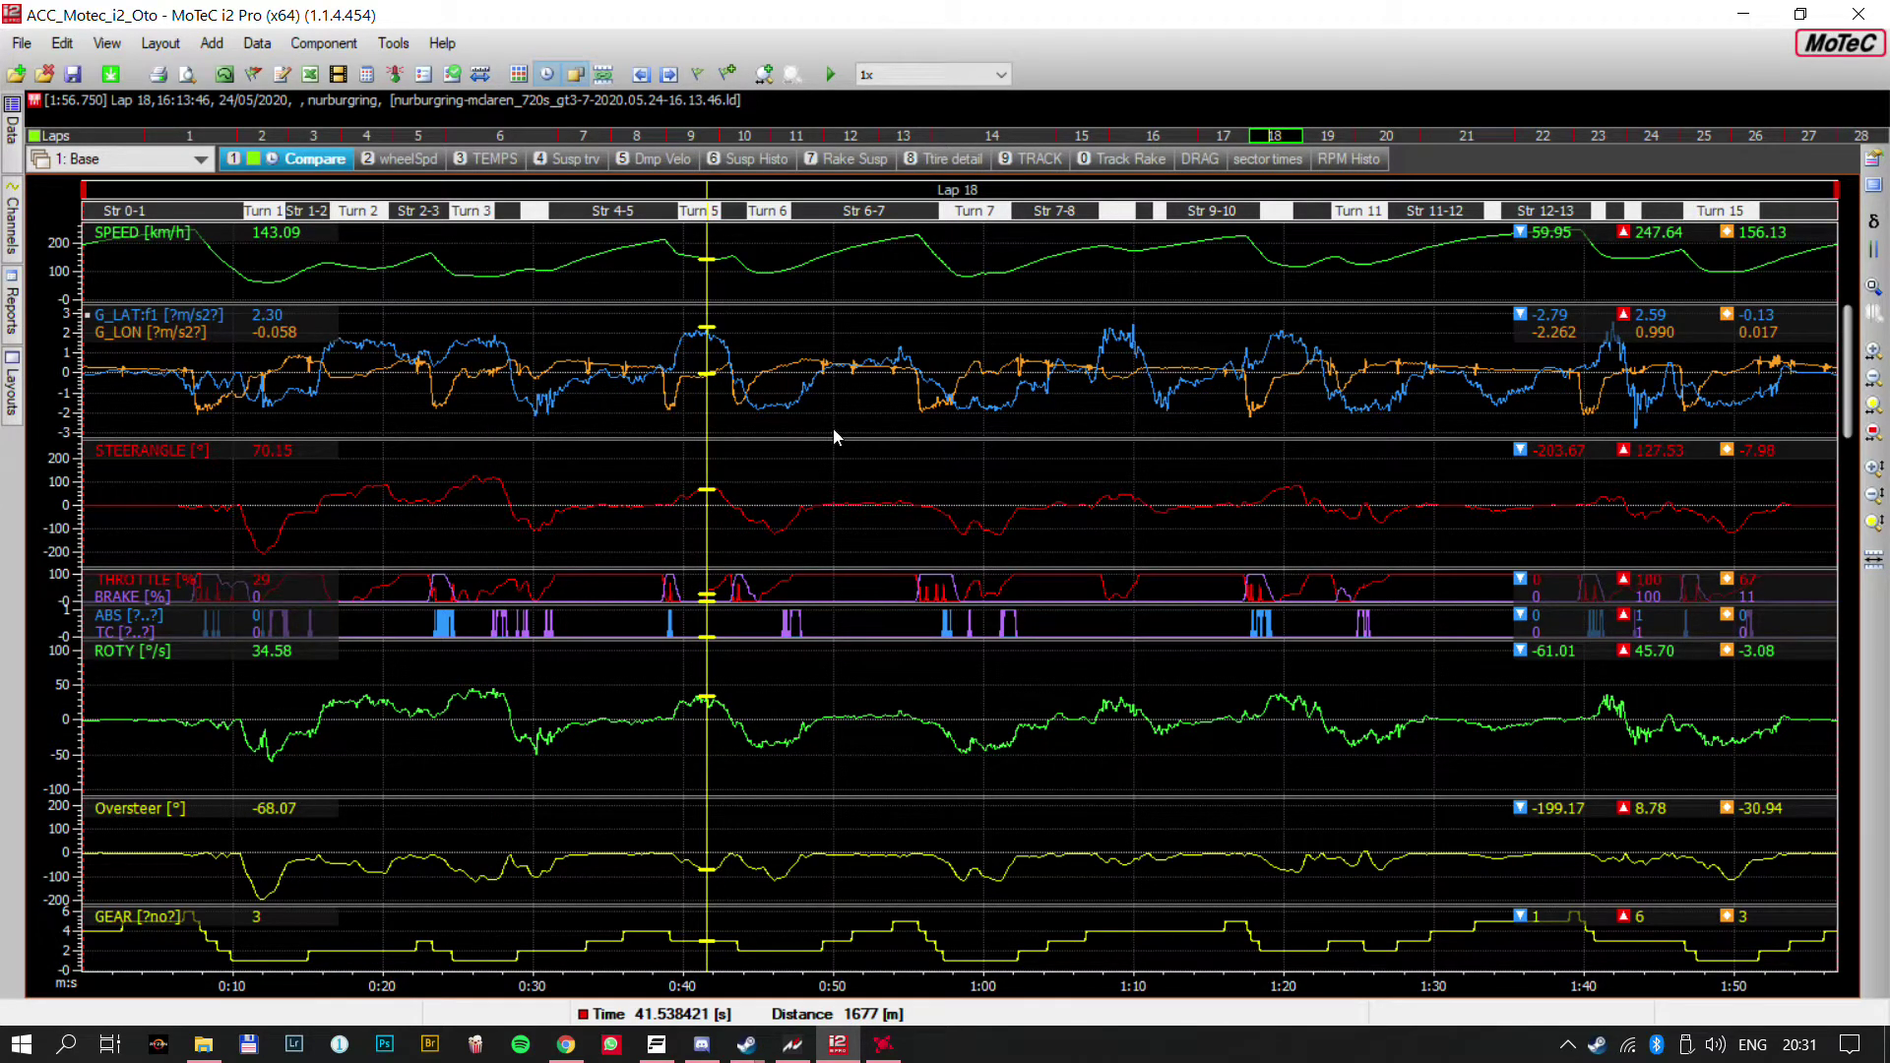
pyautogui.click(972, 389)
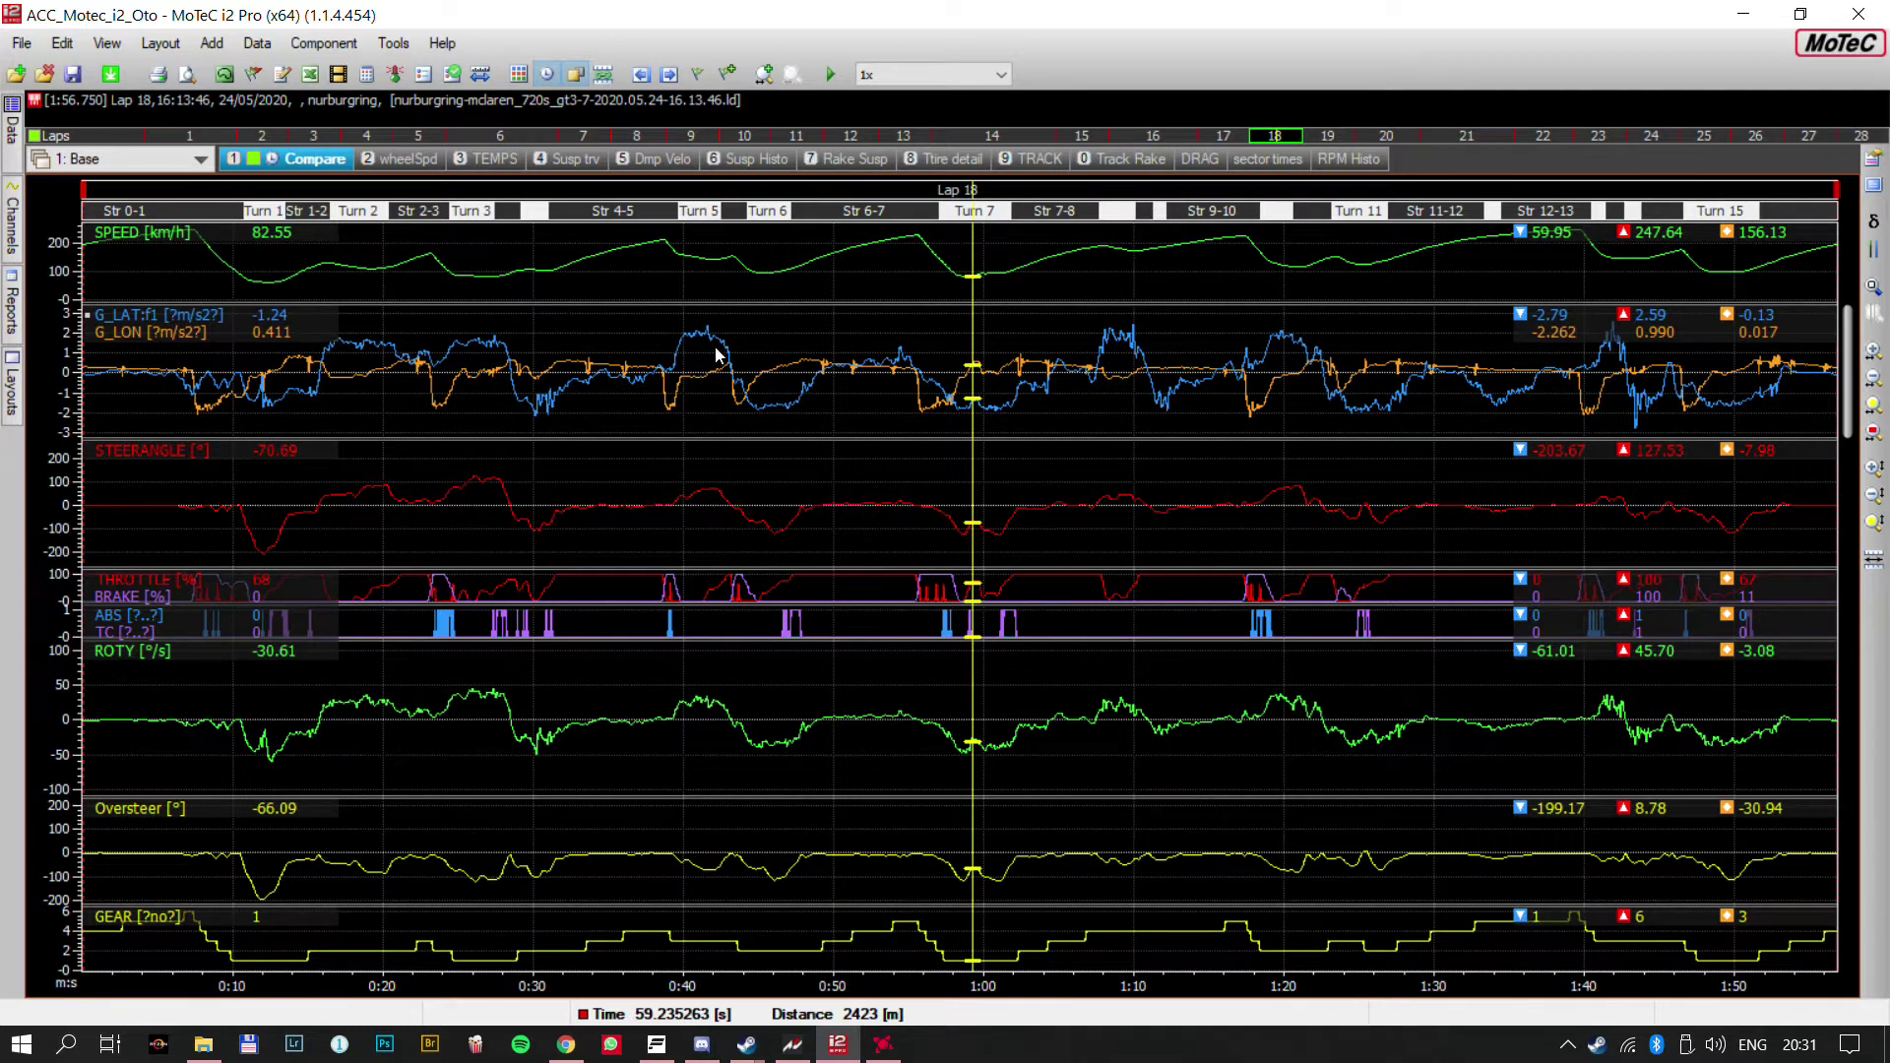
pyautogui.moveTo(686, 395); pyautogui.dragTo(564, 395)
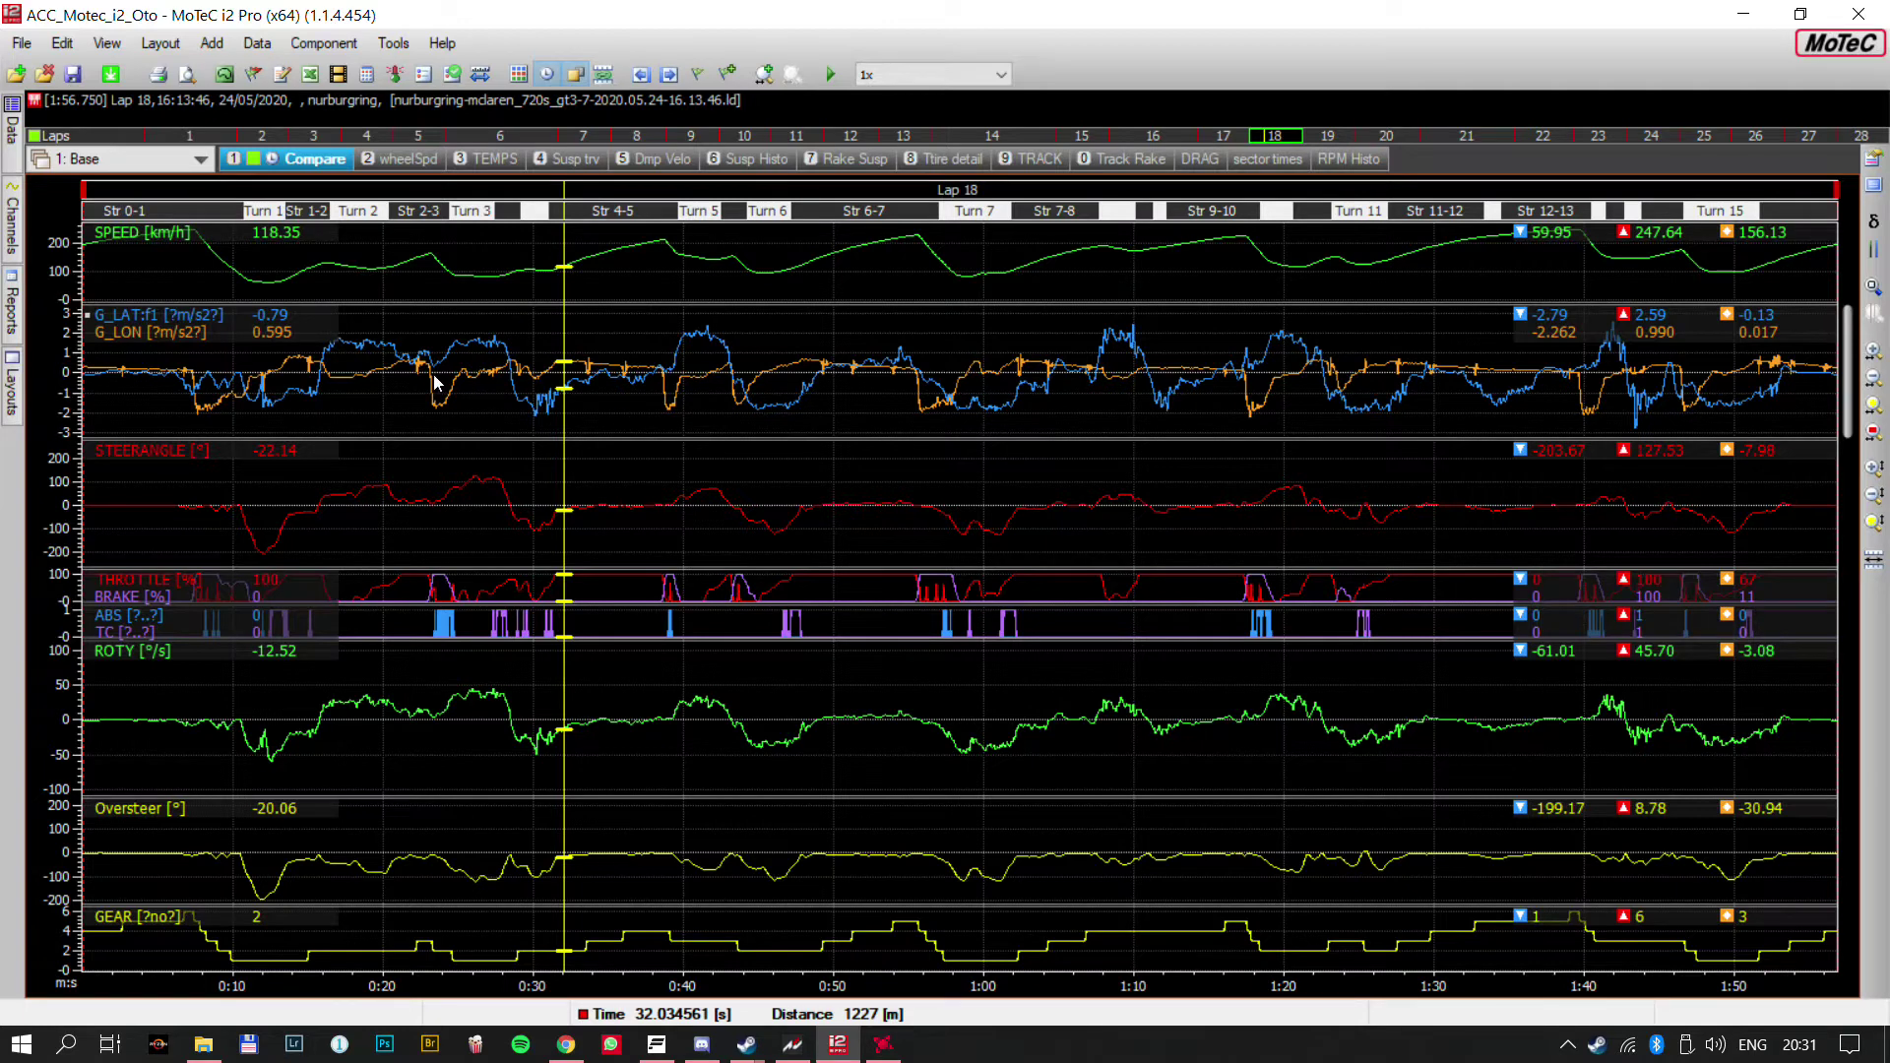
pyautogui.moveTo(436, 382)
pyautogui.mouseDown()
pyautogui.moveTo(420, 399)
pyautogui.moveTo(438, 412)
pyautogui.mouseUp()
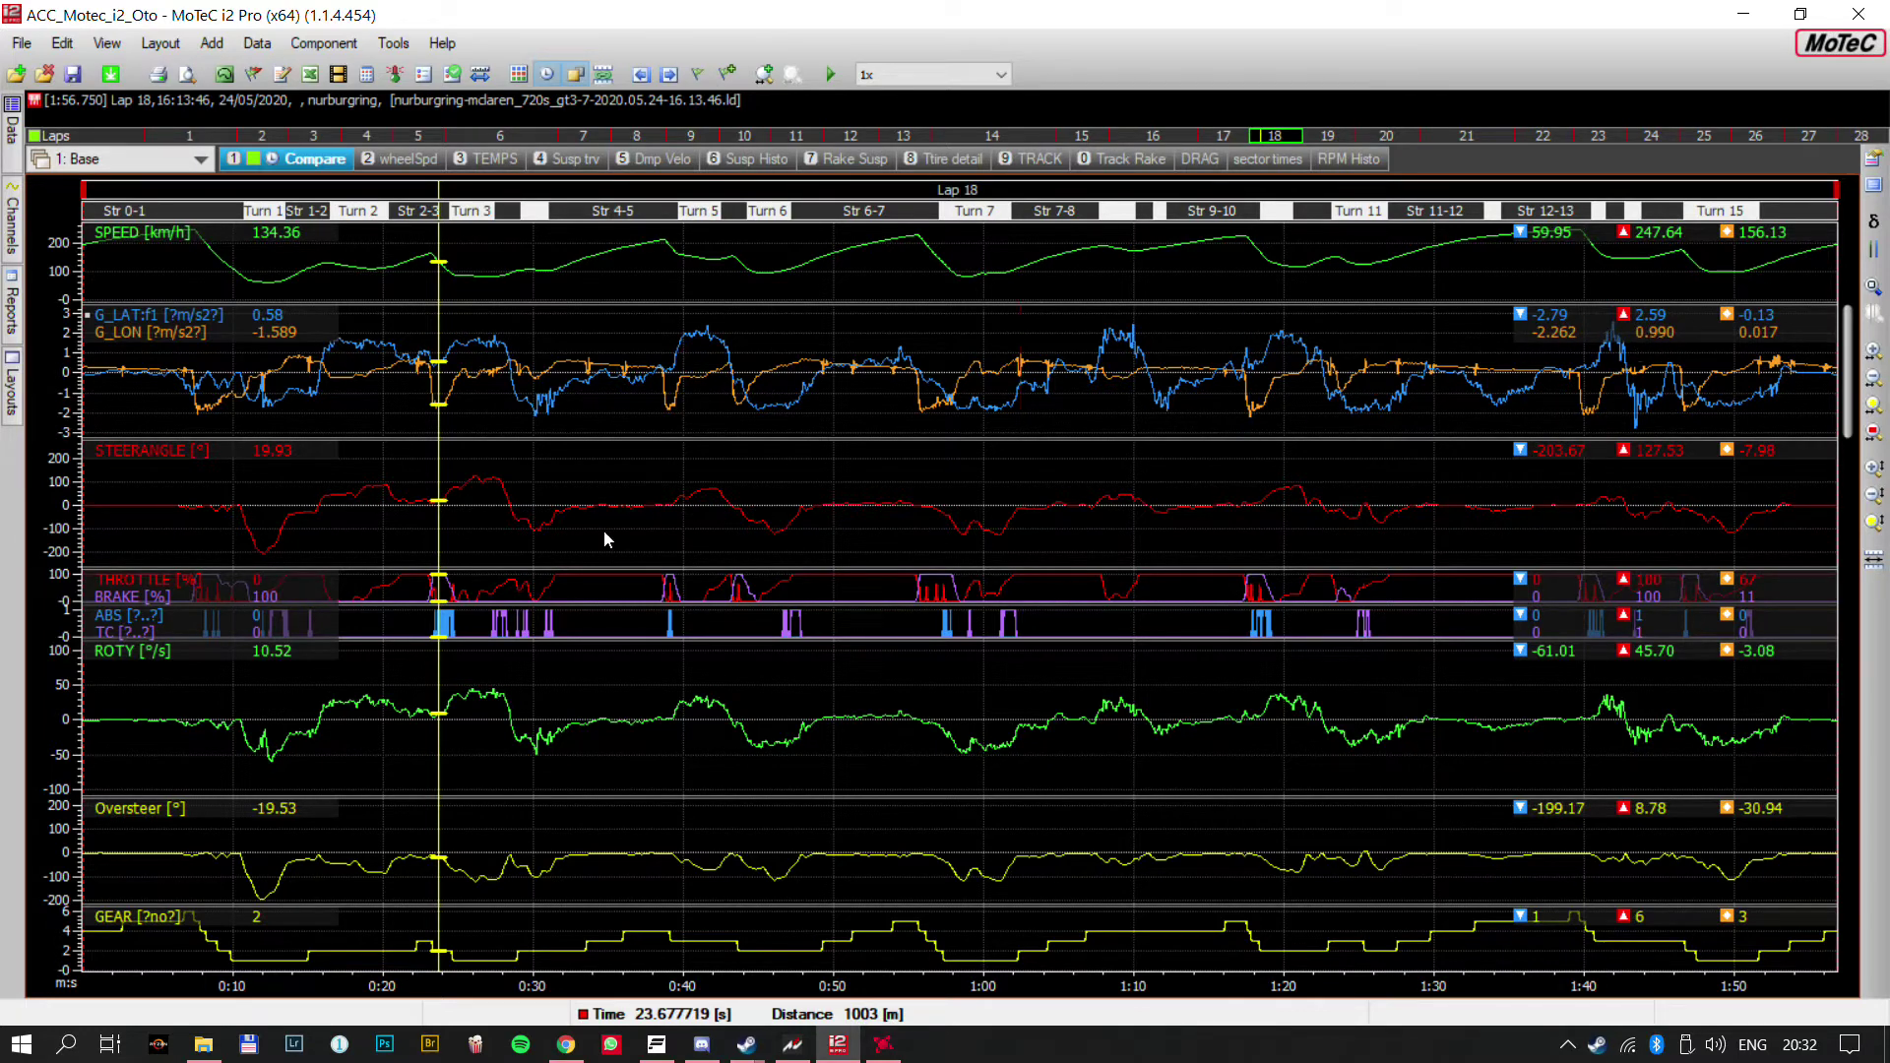
# Inspect the steering angle and rotation traces at Turn 1 in close-up, then return to the full Lap 18
pyautogui.moveTo(243, 553); pyautogui.dragTo(262, 556)
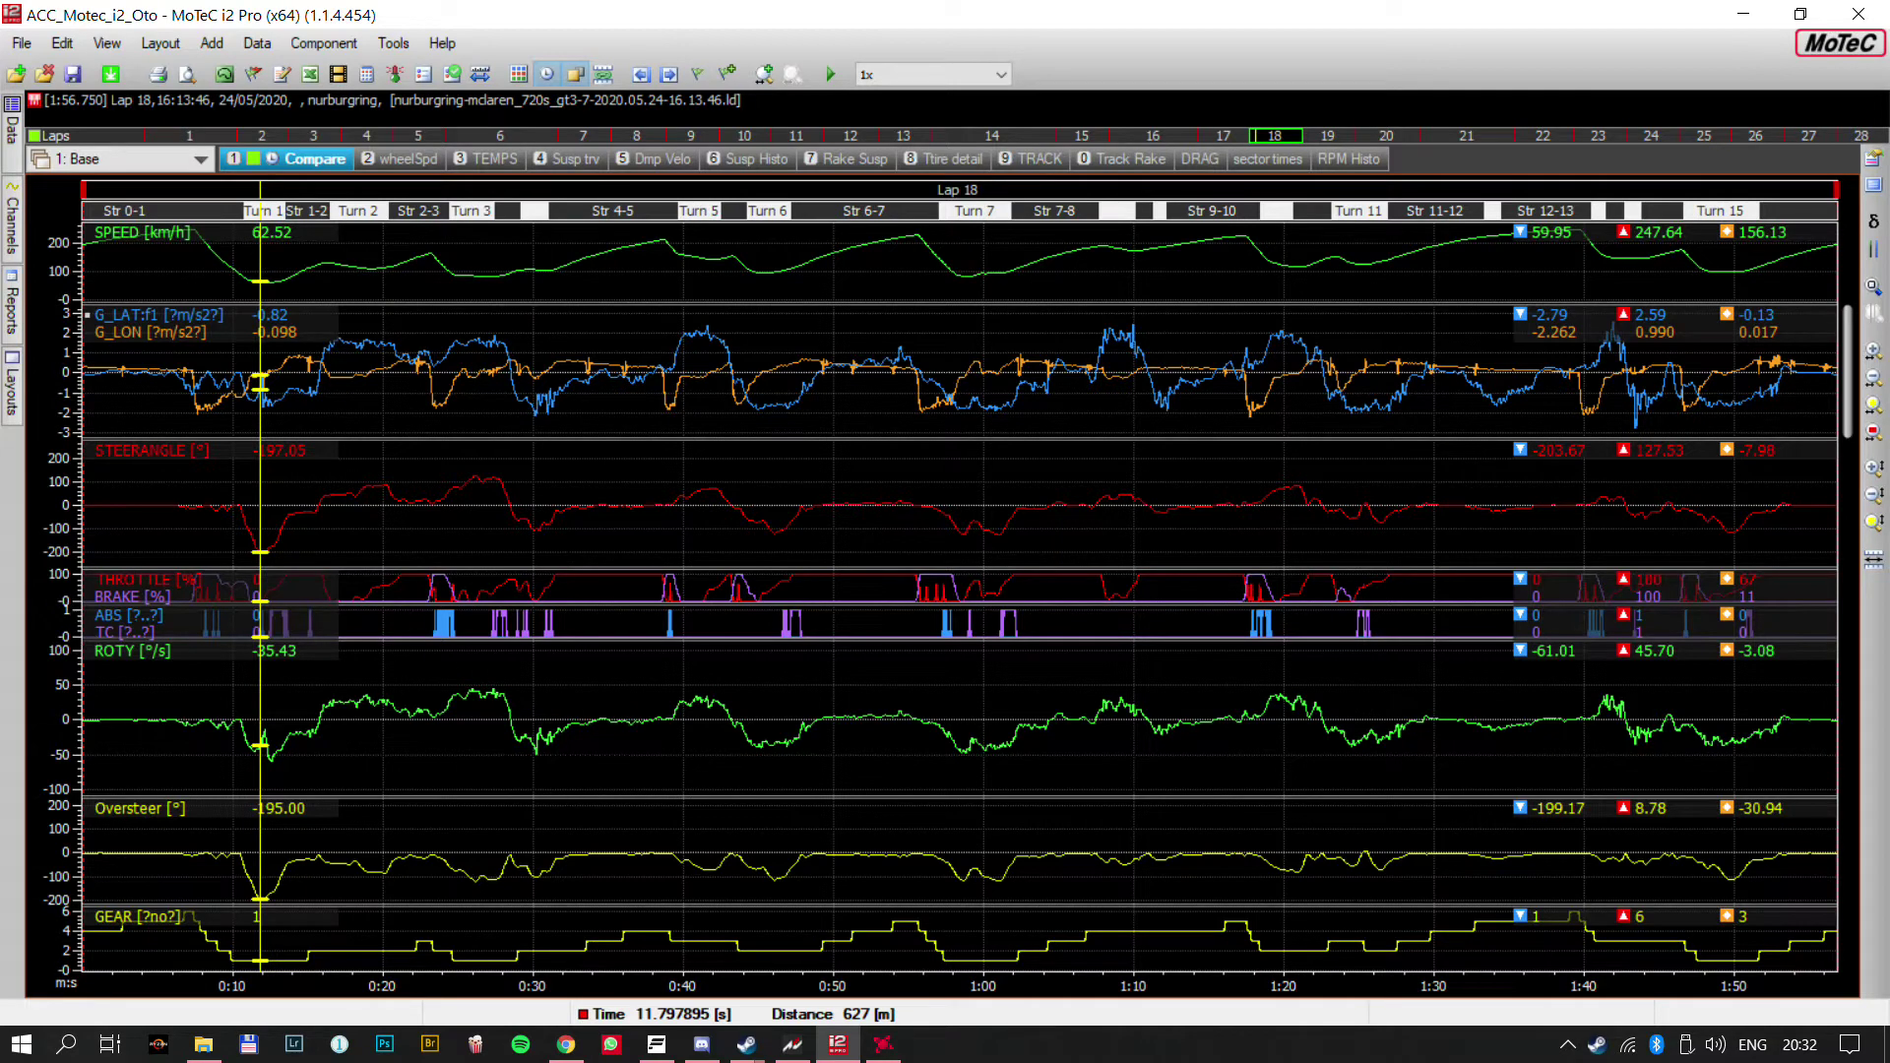
pyautogui.scroll(6, 325, 611)
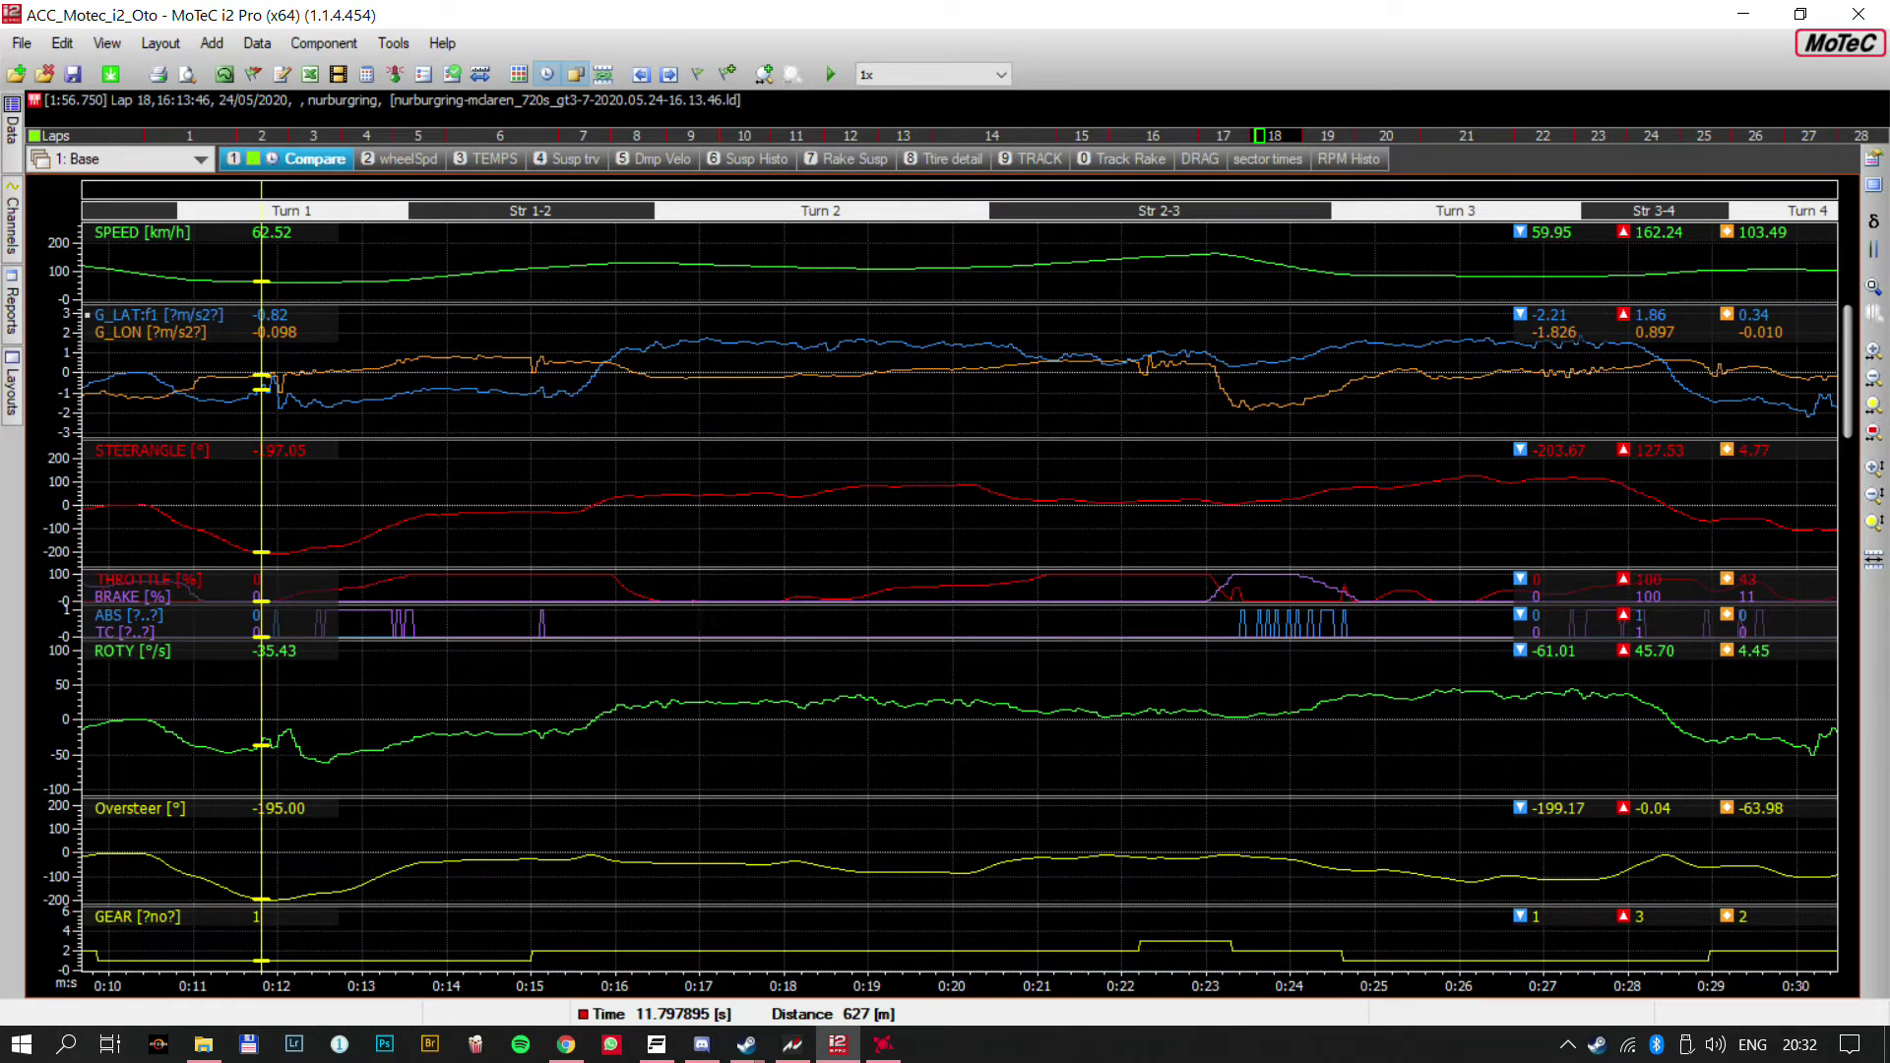
pyautogui.scroll(-2, 946, 642)
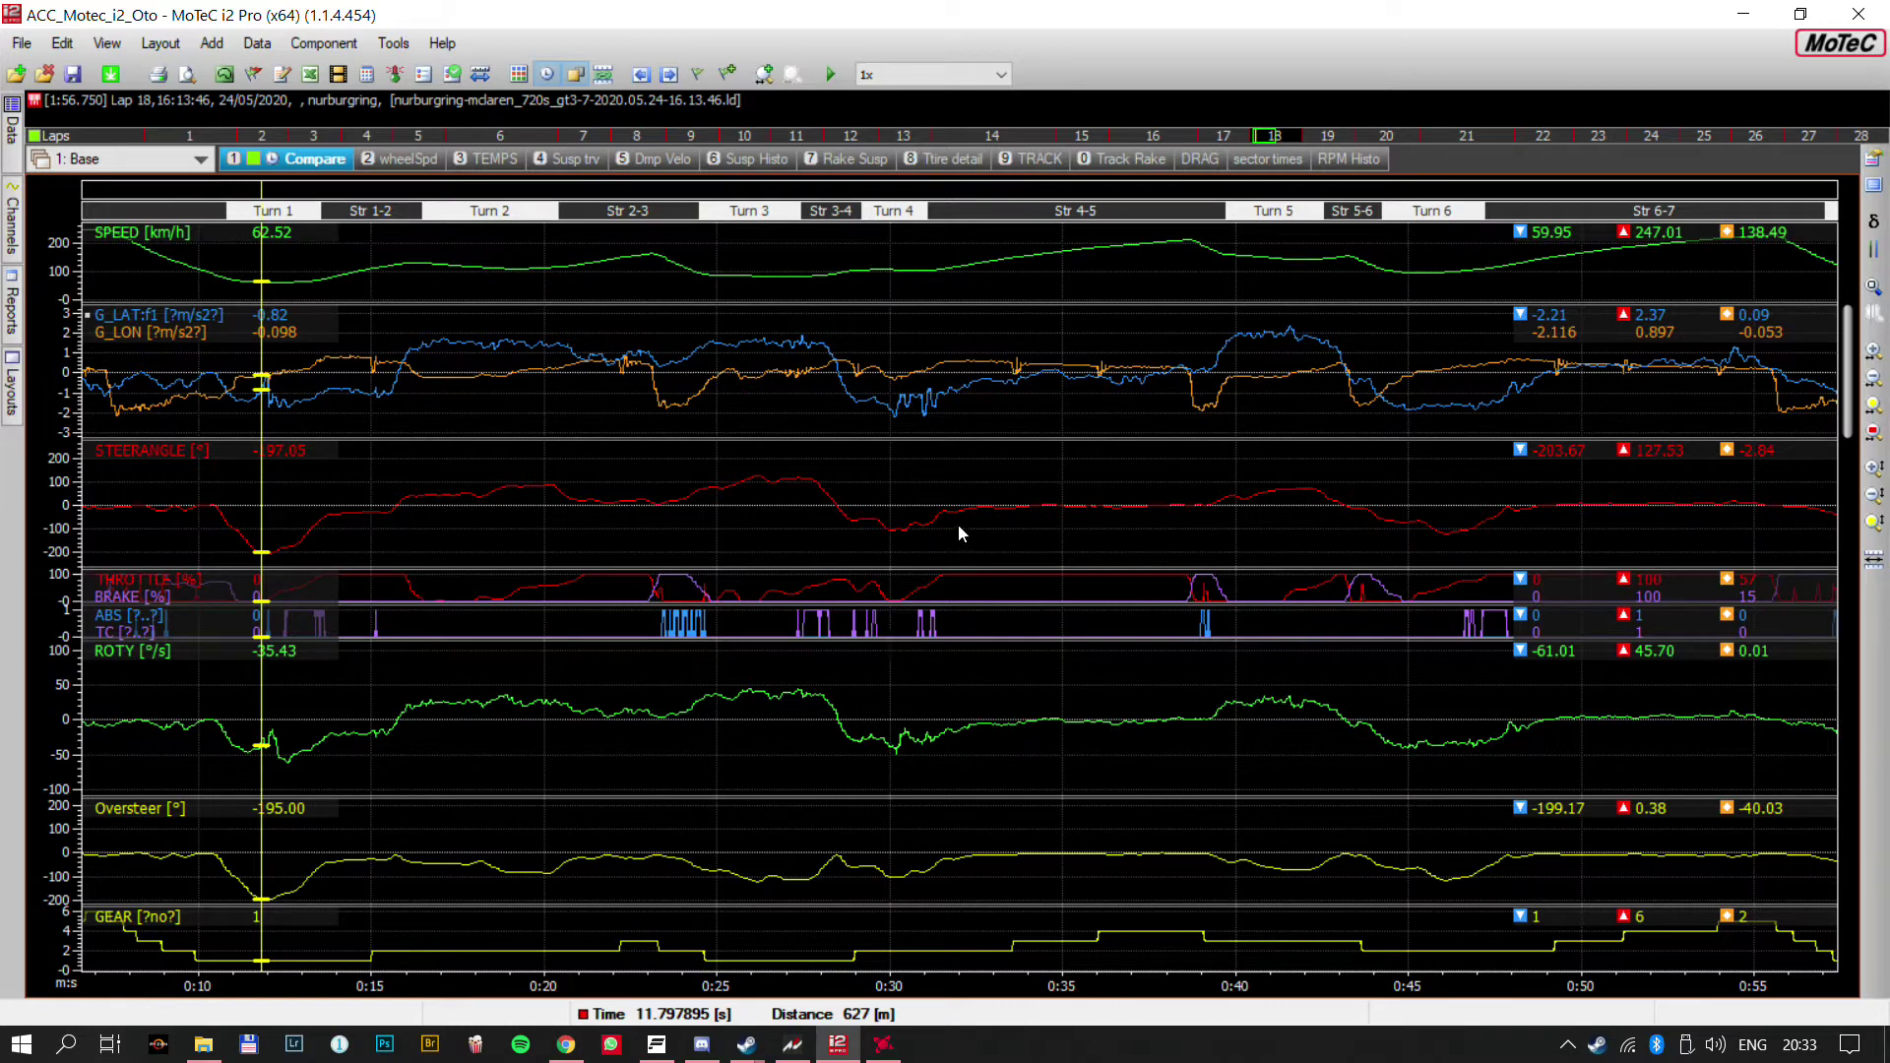
pyautogui.scroll(-4, 793, 601)
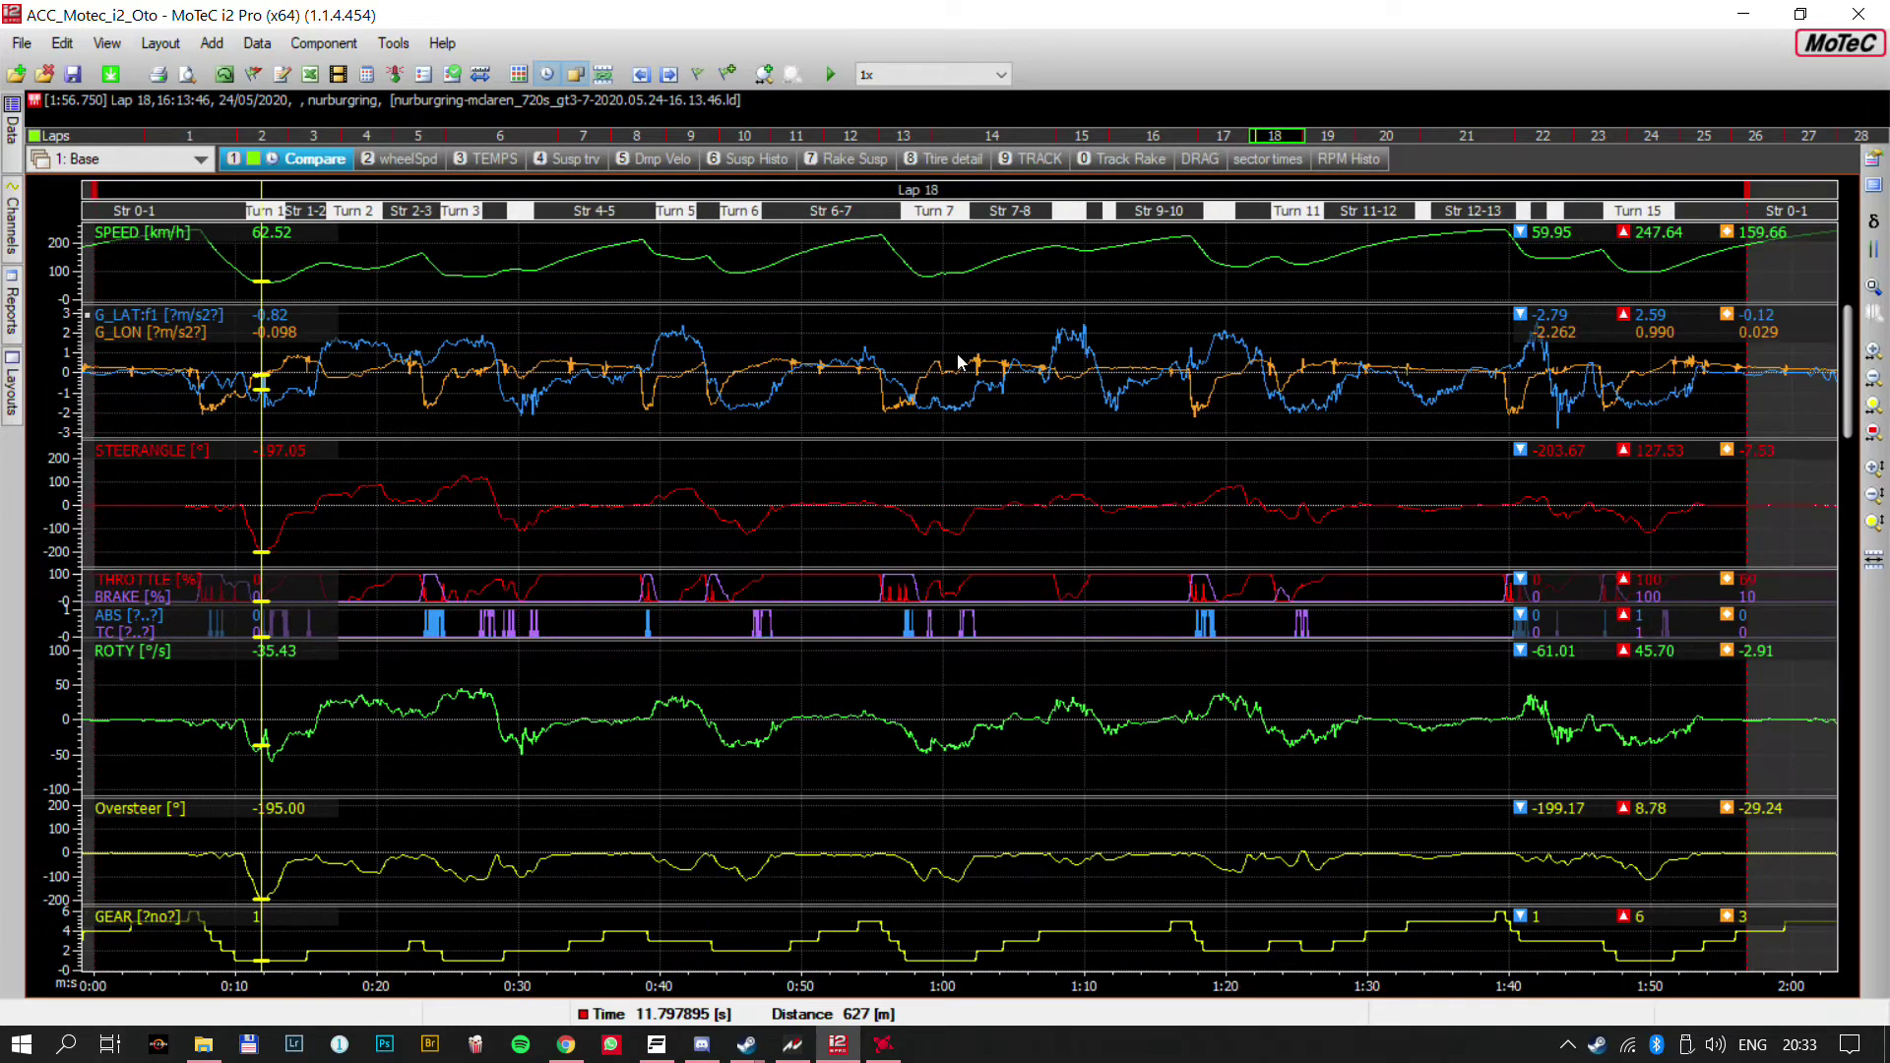
# Display Laps 19, 20 and 23 in turn in the Compare graphs to look over their traces
pyautogui.click(1317, 140)
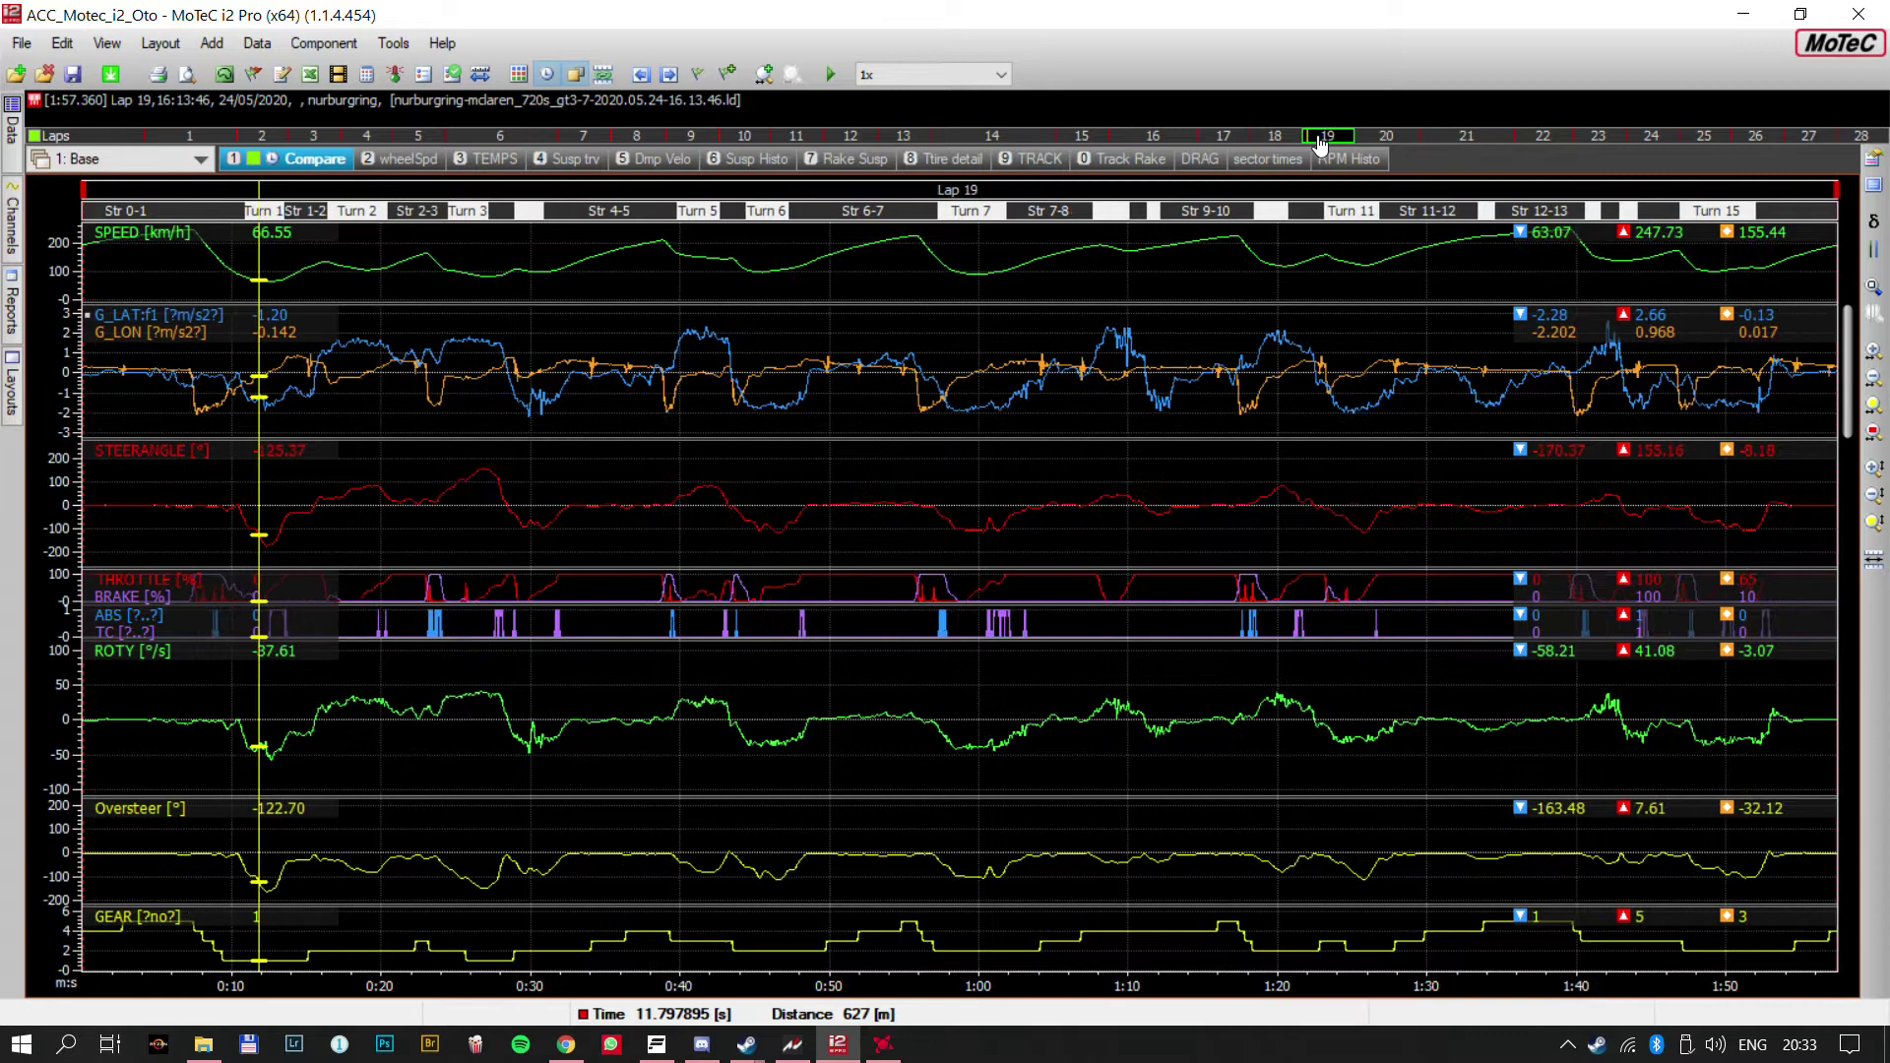
pyautogui.click(1378, 140)
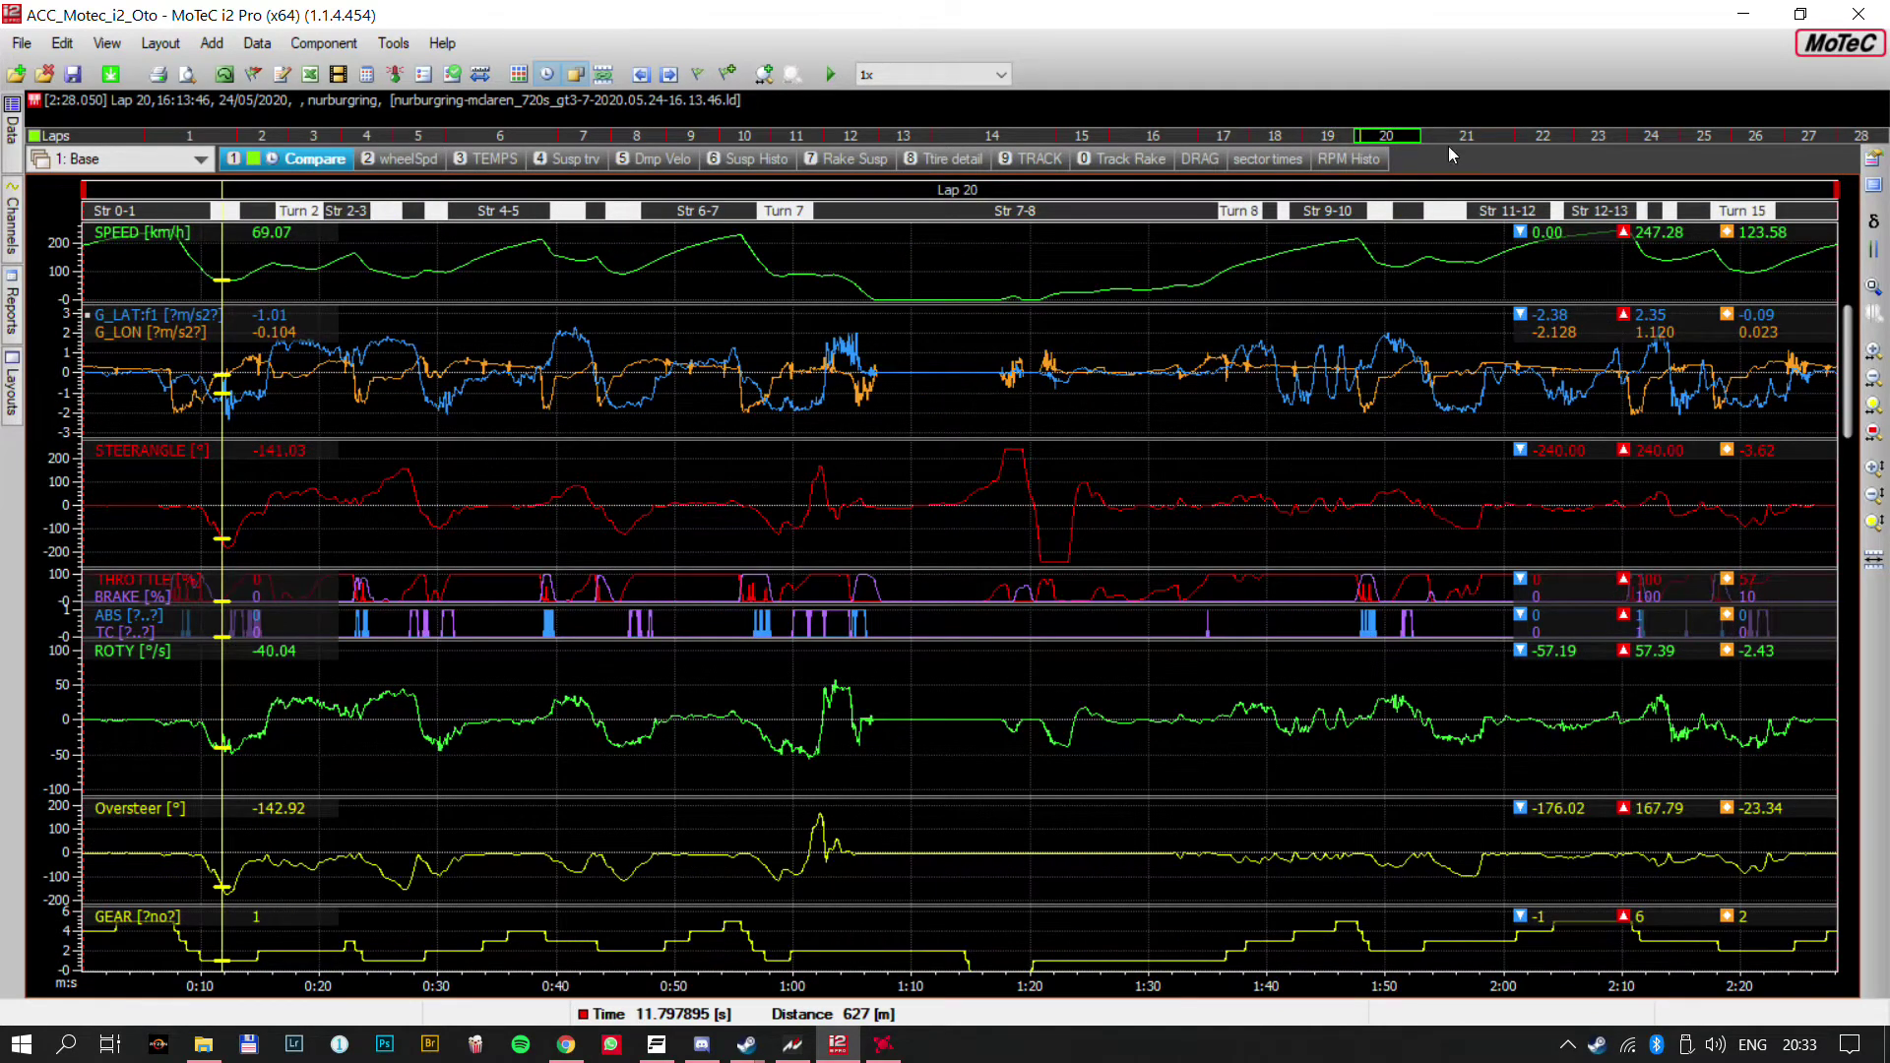
pyautogui.click(1615, 148)
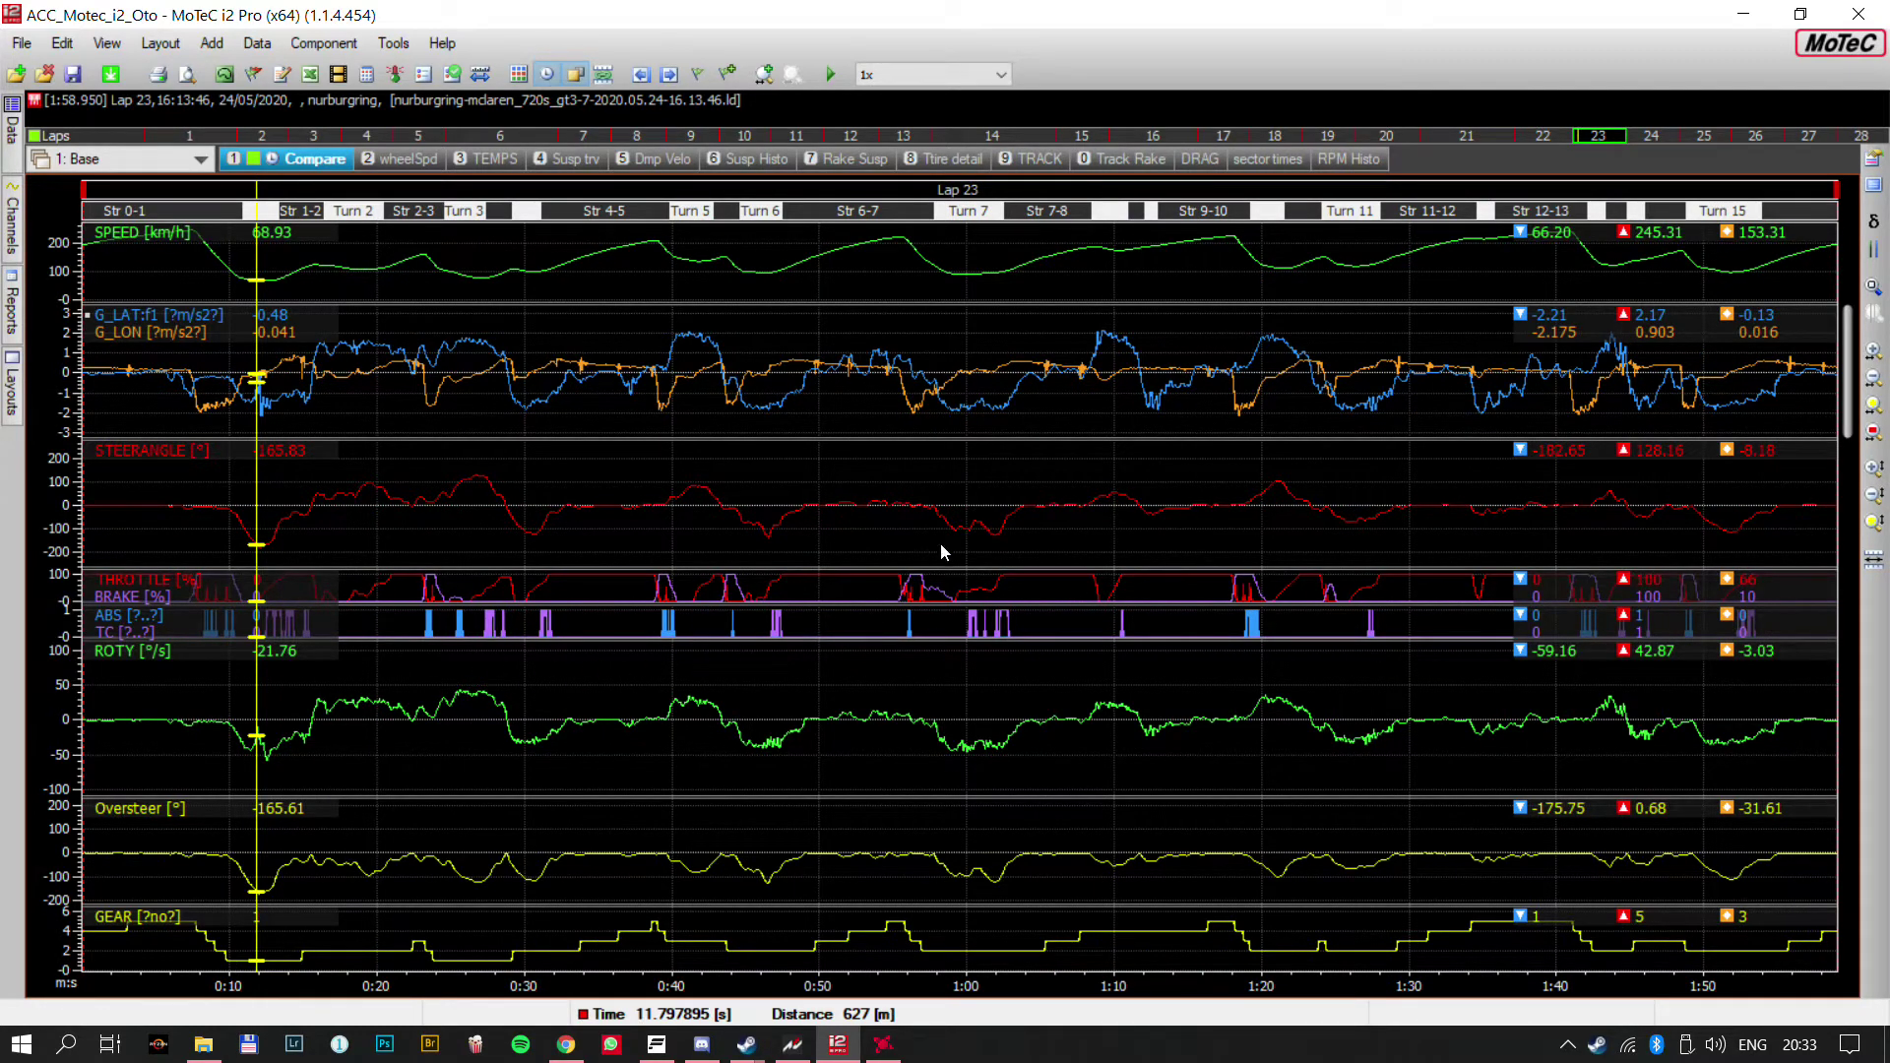
# Show the wheelSpd worksheet for Lap 15 and slightly shrink its wheel speed graph
pyautogui.click(415, 162)
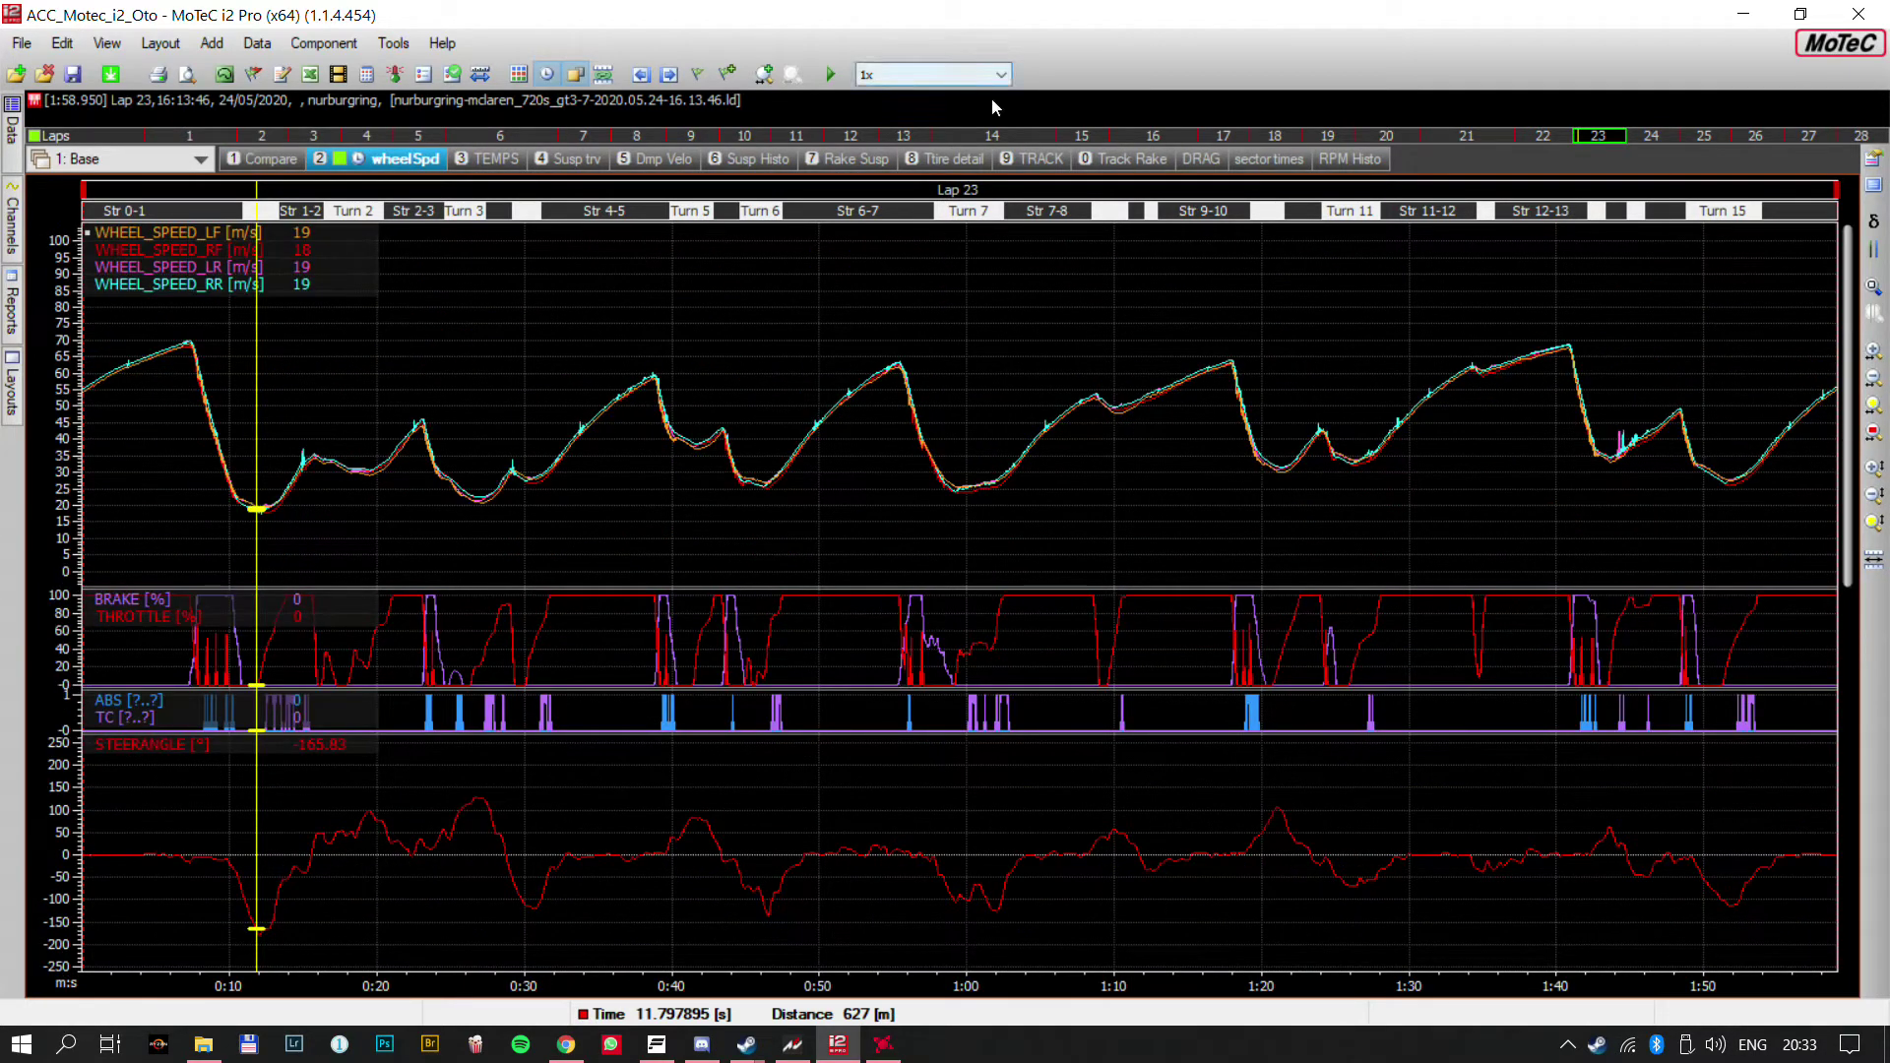
pyautogui.click(1094, 138)
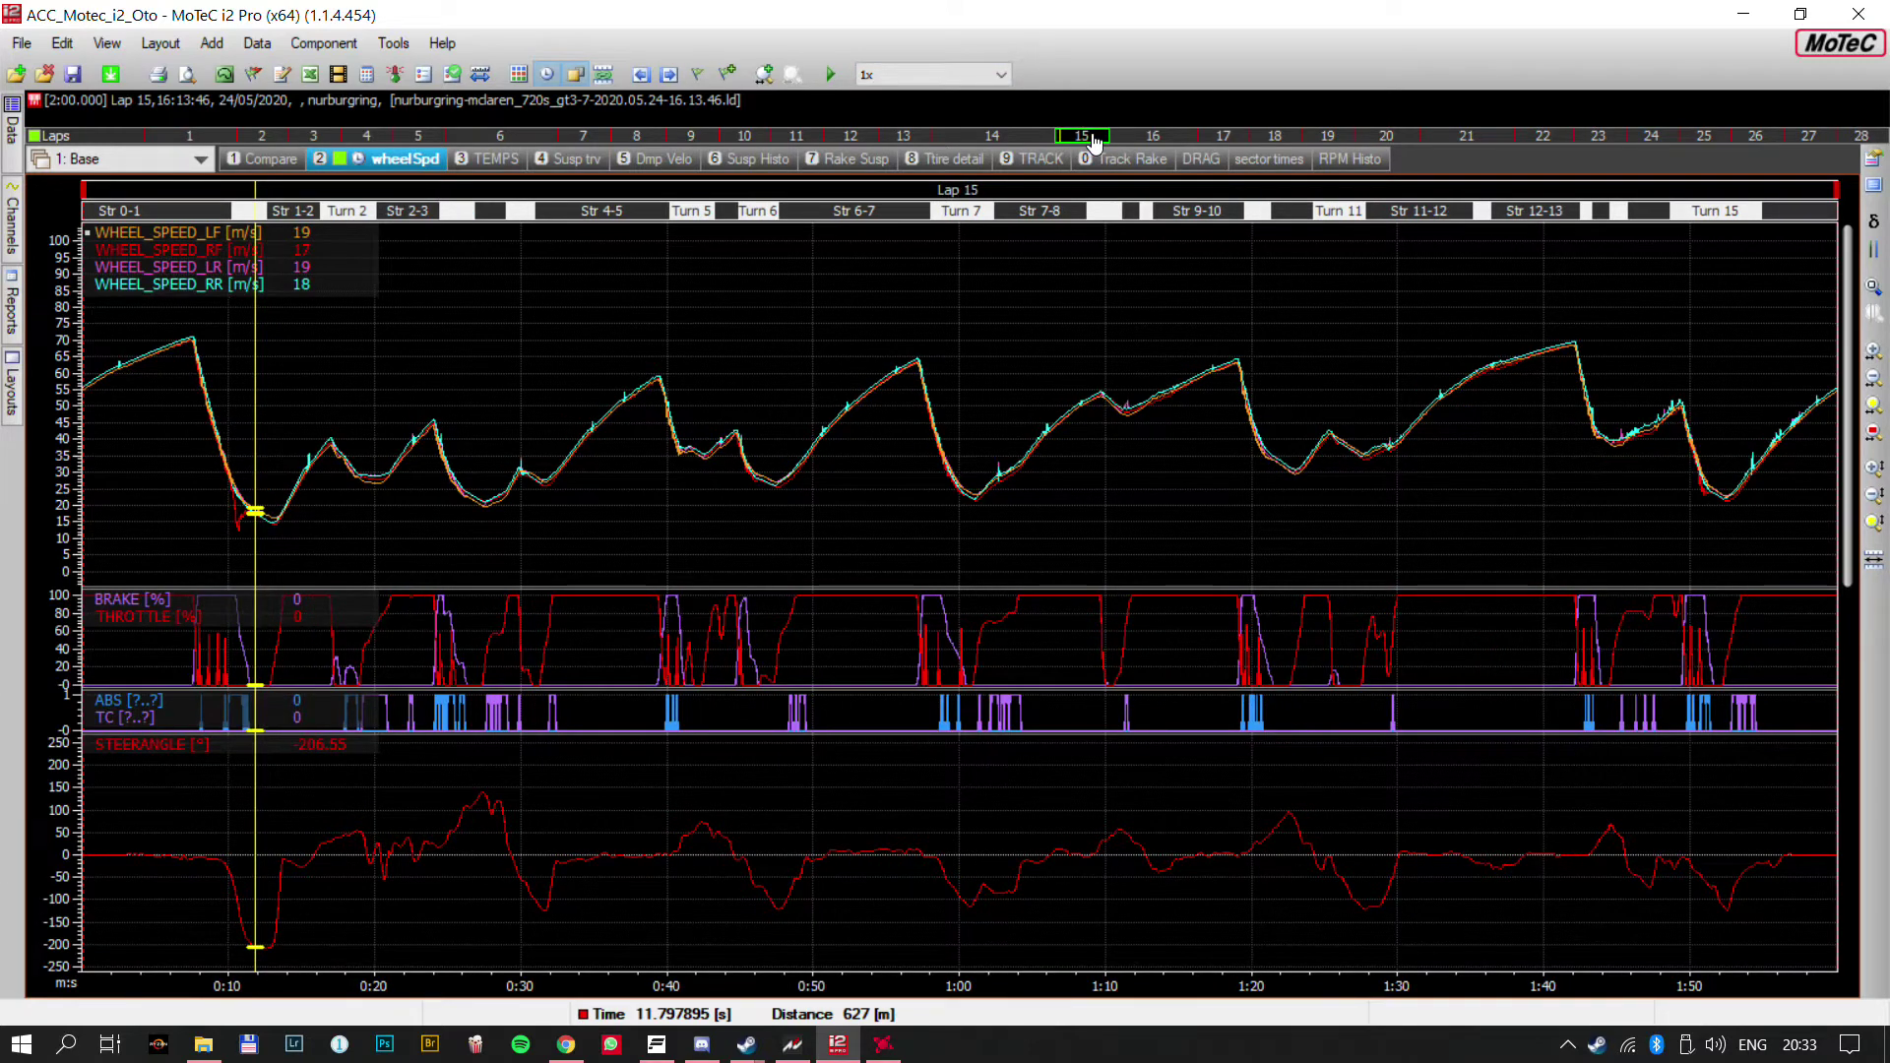
pyautogui.moveTo(960, 589)
pyautogui.mouseDown()
pyautogui.moveTo(960, 524)
pyautogui.moveTo(959, 604)
pyautogui.moveTo(960, 585)
pyautogui.mouseUp()
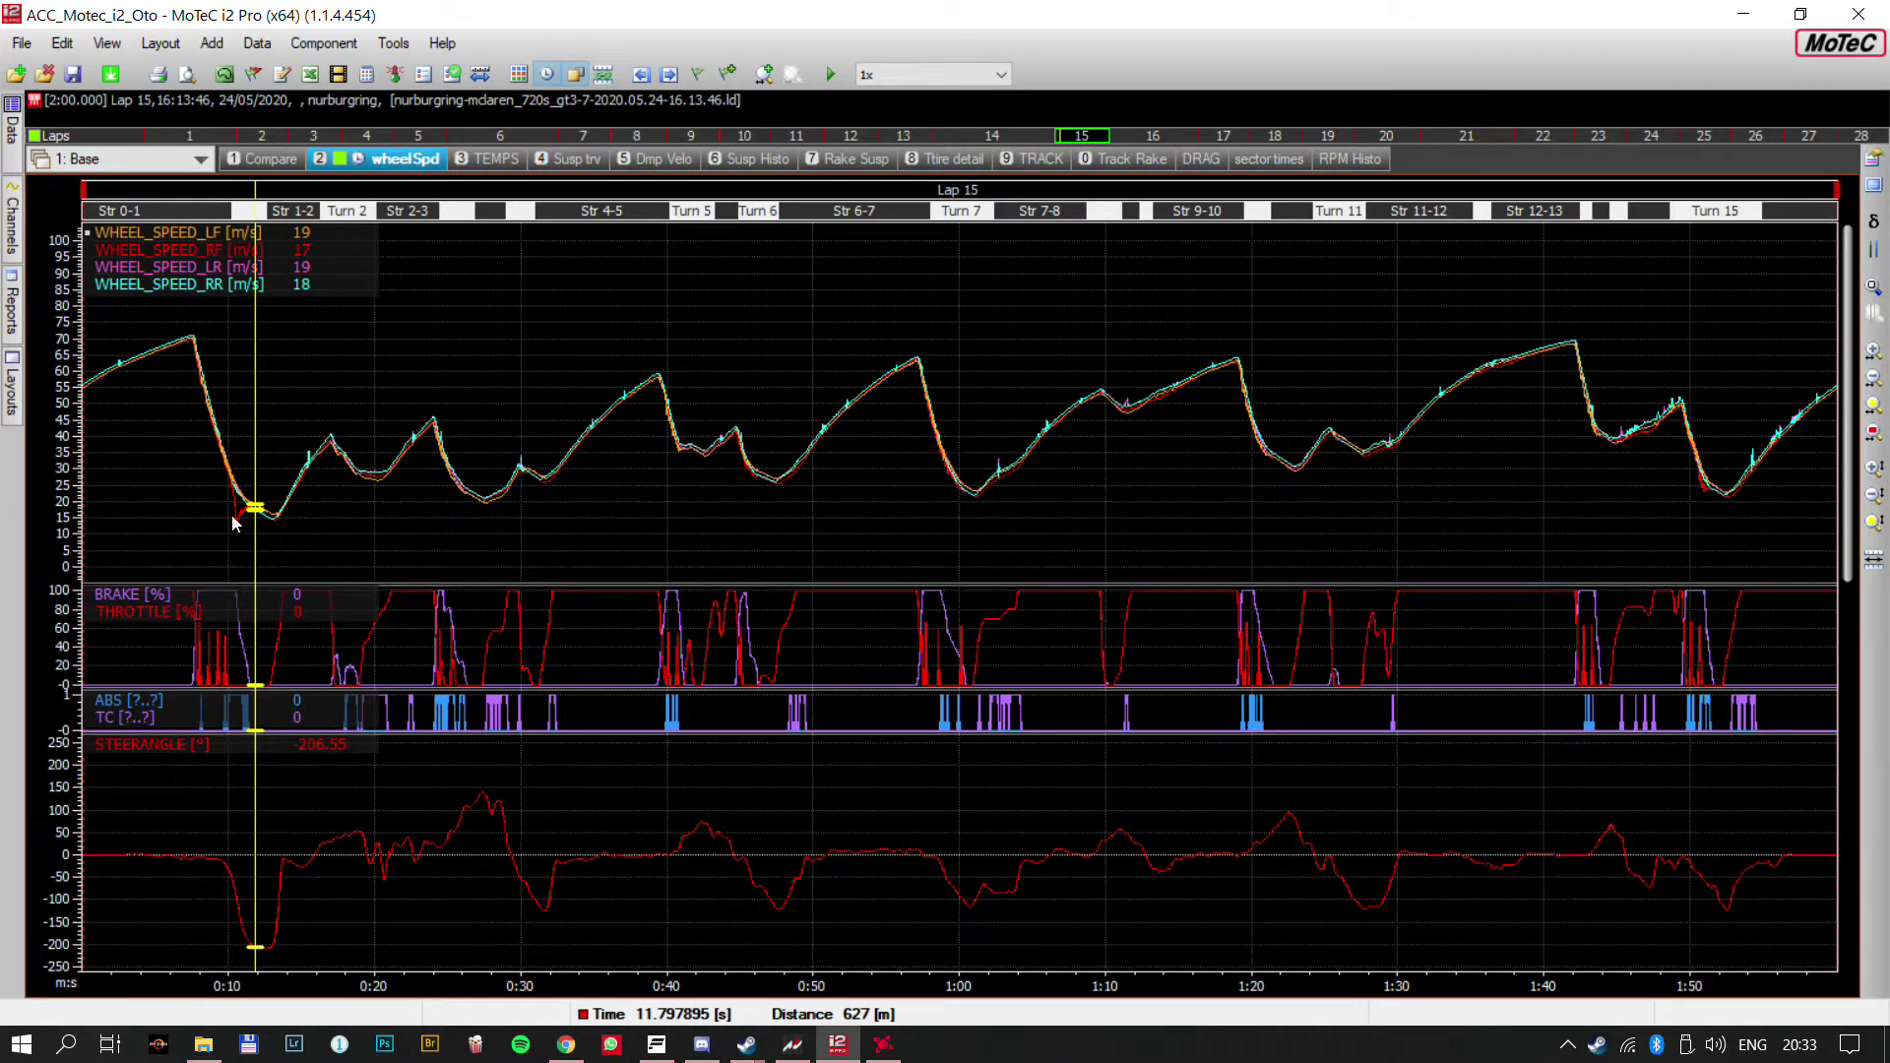
# Examine the right-front wheel speed drop under braking at Turn 1 of Lap 15 against the brake, ABS and steering traces in close-up
pyautogui.moveTo(228, 521)
pyautogui.mouseDown()
pyautogui.moveTo(257, 523)
pyautogui.moveTo(235, 533)
pyautogui.mouseUp()
pyautogui.scroll(5, 262, 547)
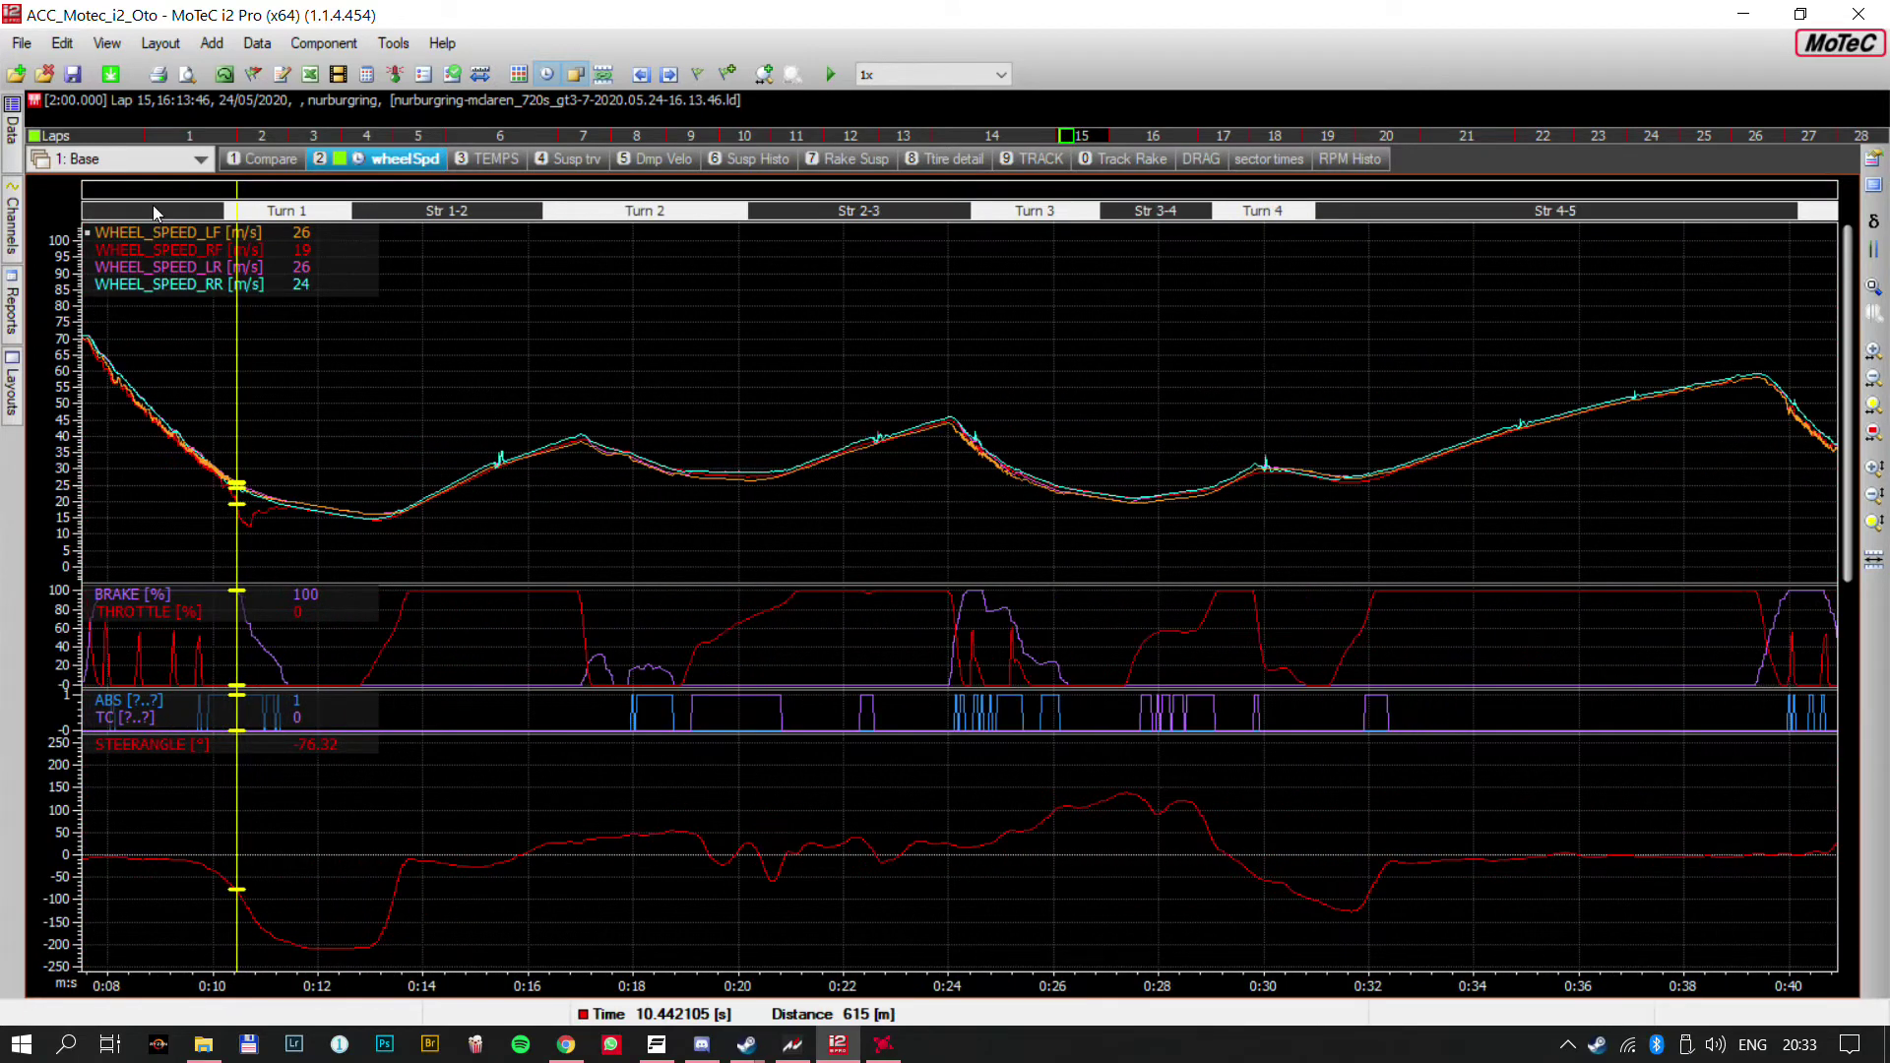
pyautogui.click(219, 254)
pyautogui.moveTo(241, 640); pyautogui.dragTo(248, 640)
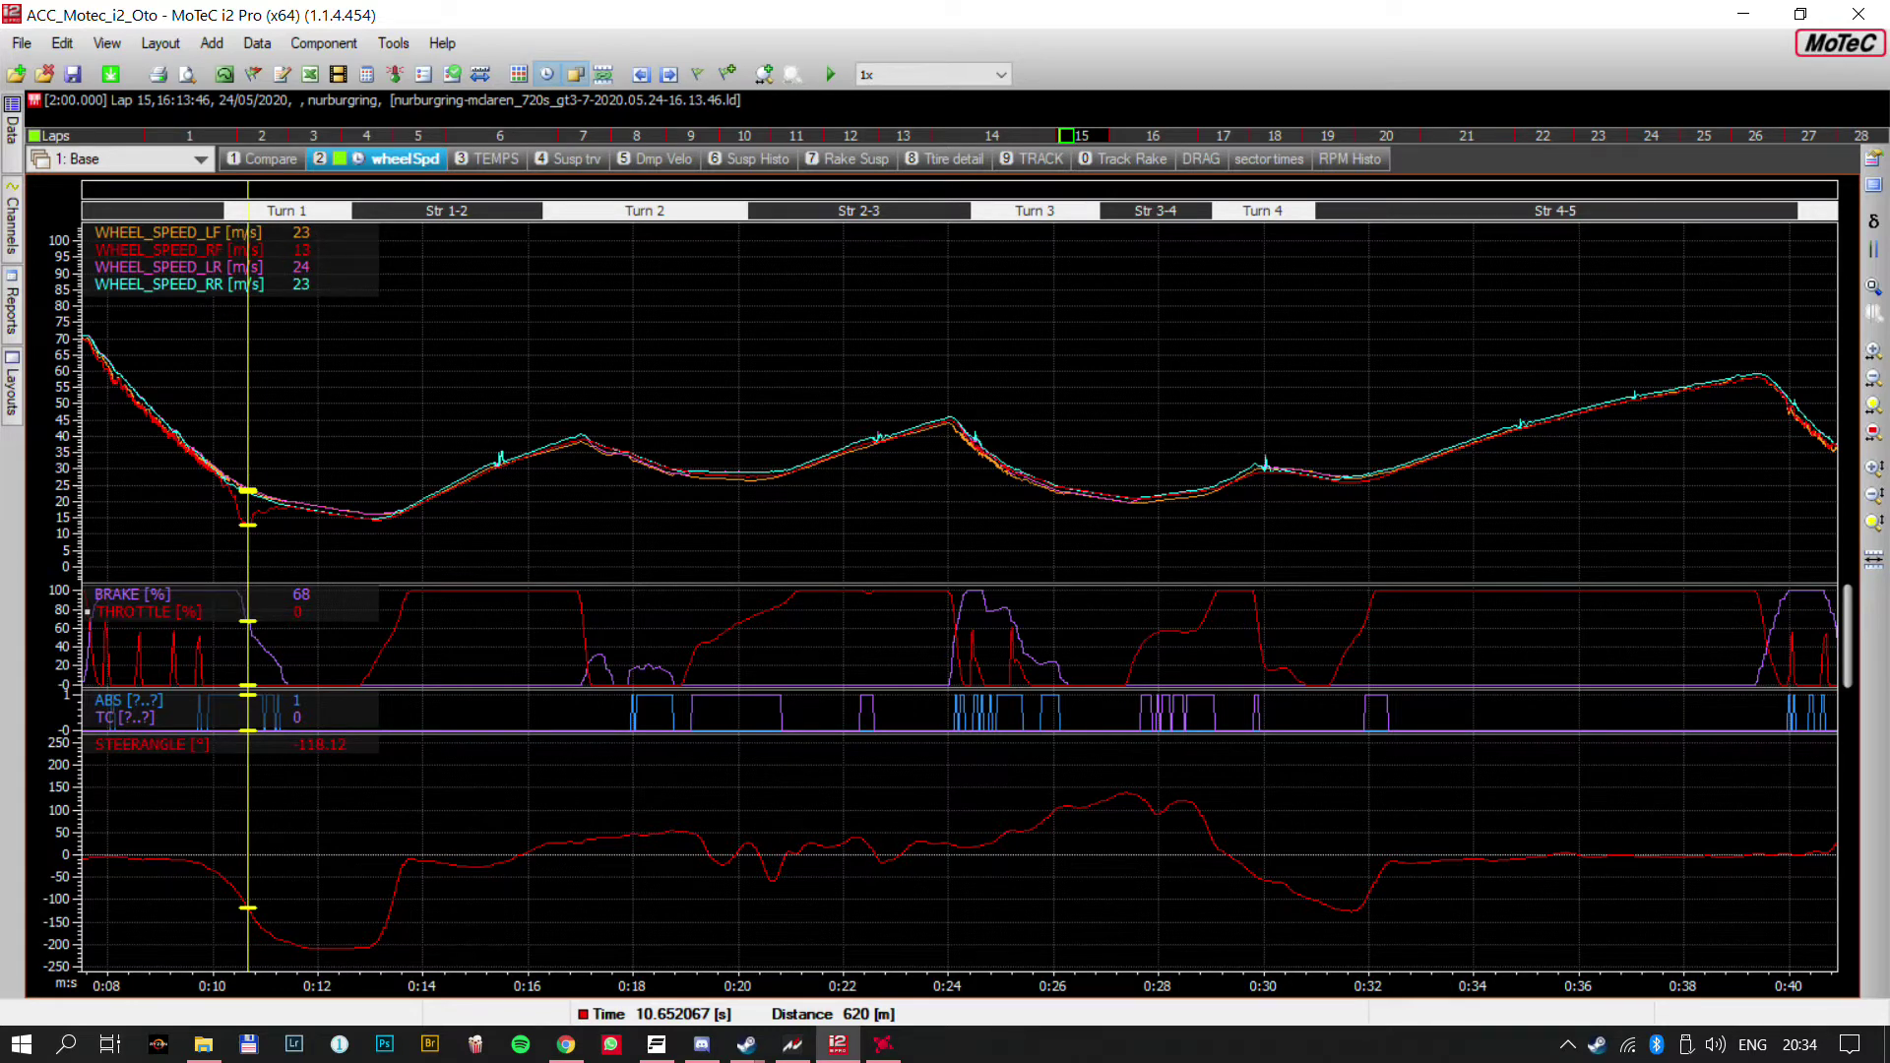
pyautogui.scroll(3, 261, 711)
pyautogui.scroll(3, 260, 711)
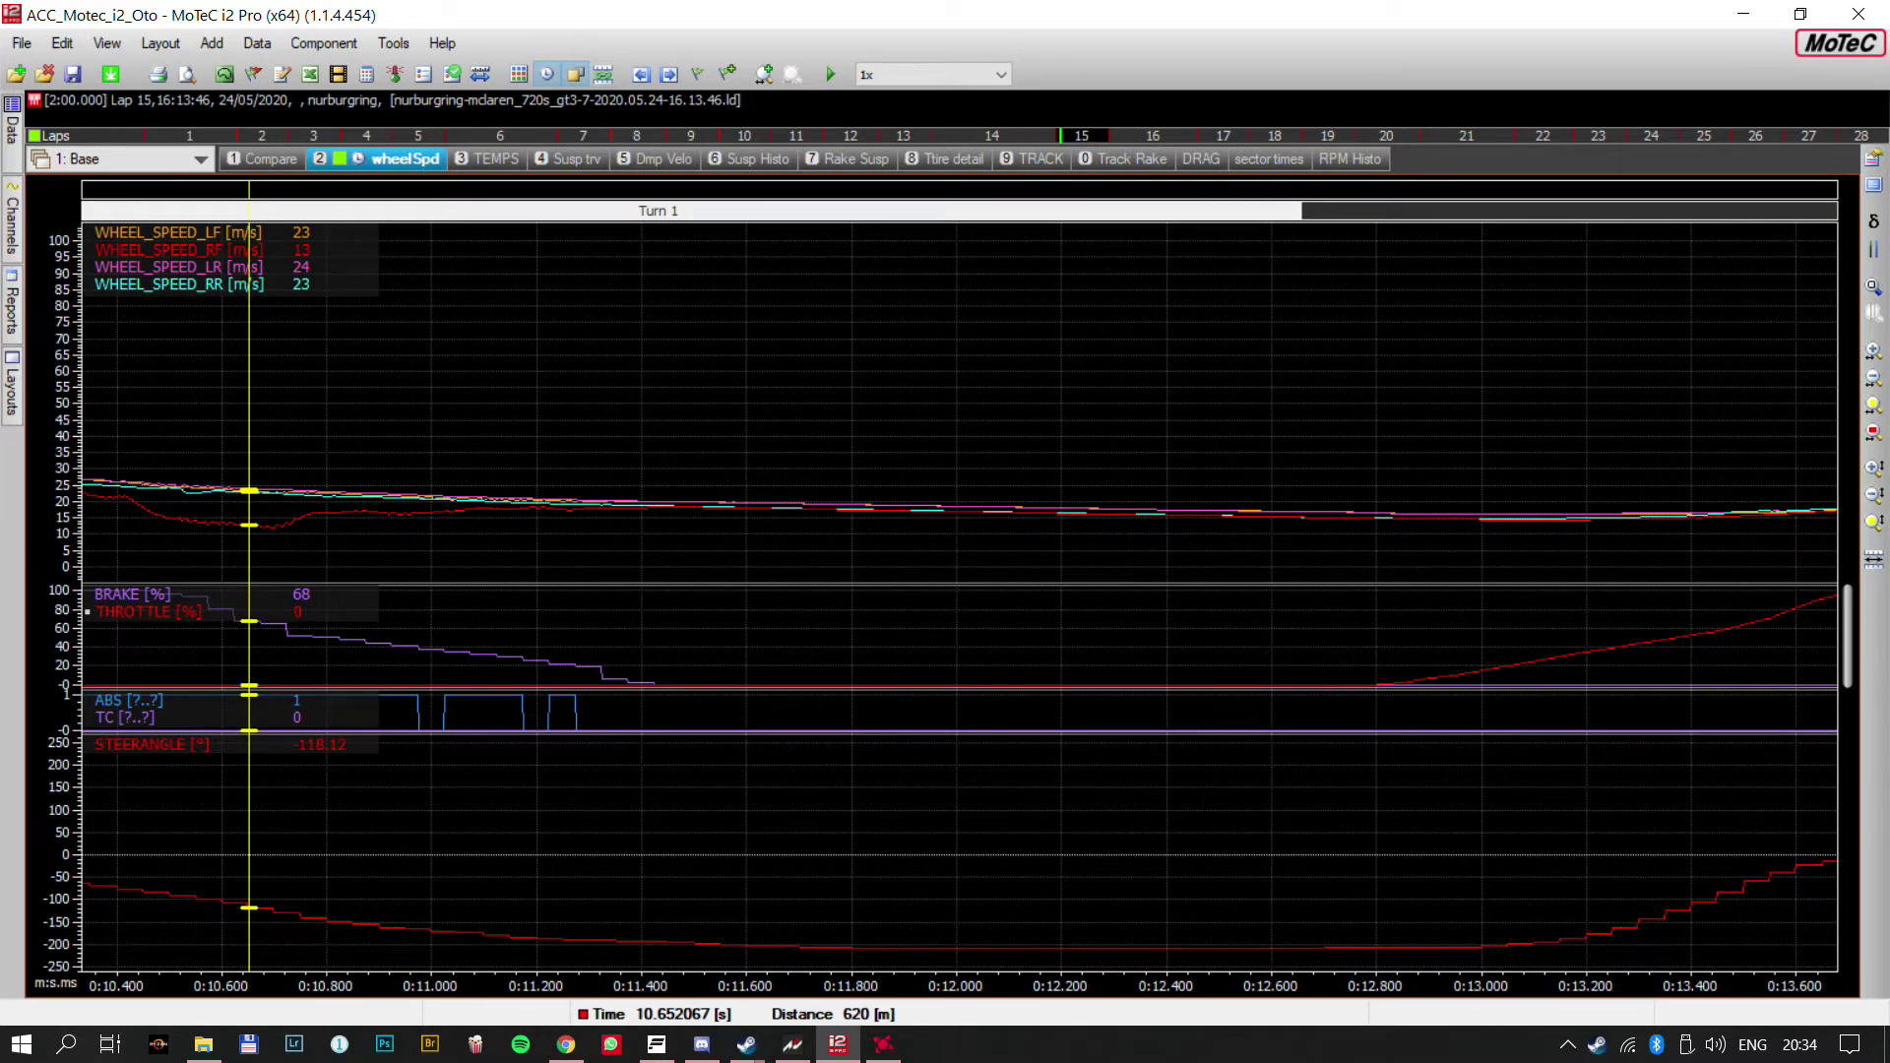
pyautogui.moveTo(130, 510)
pyautogui.mouseDown()
pyautogui.moveTo(142, 520)
pyautogui.moveTo(122, 510)
pyautogui.mouseUp()
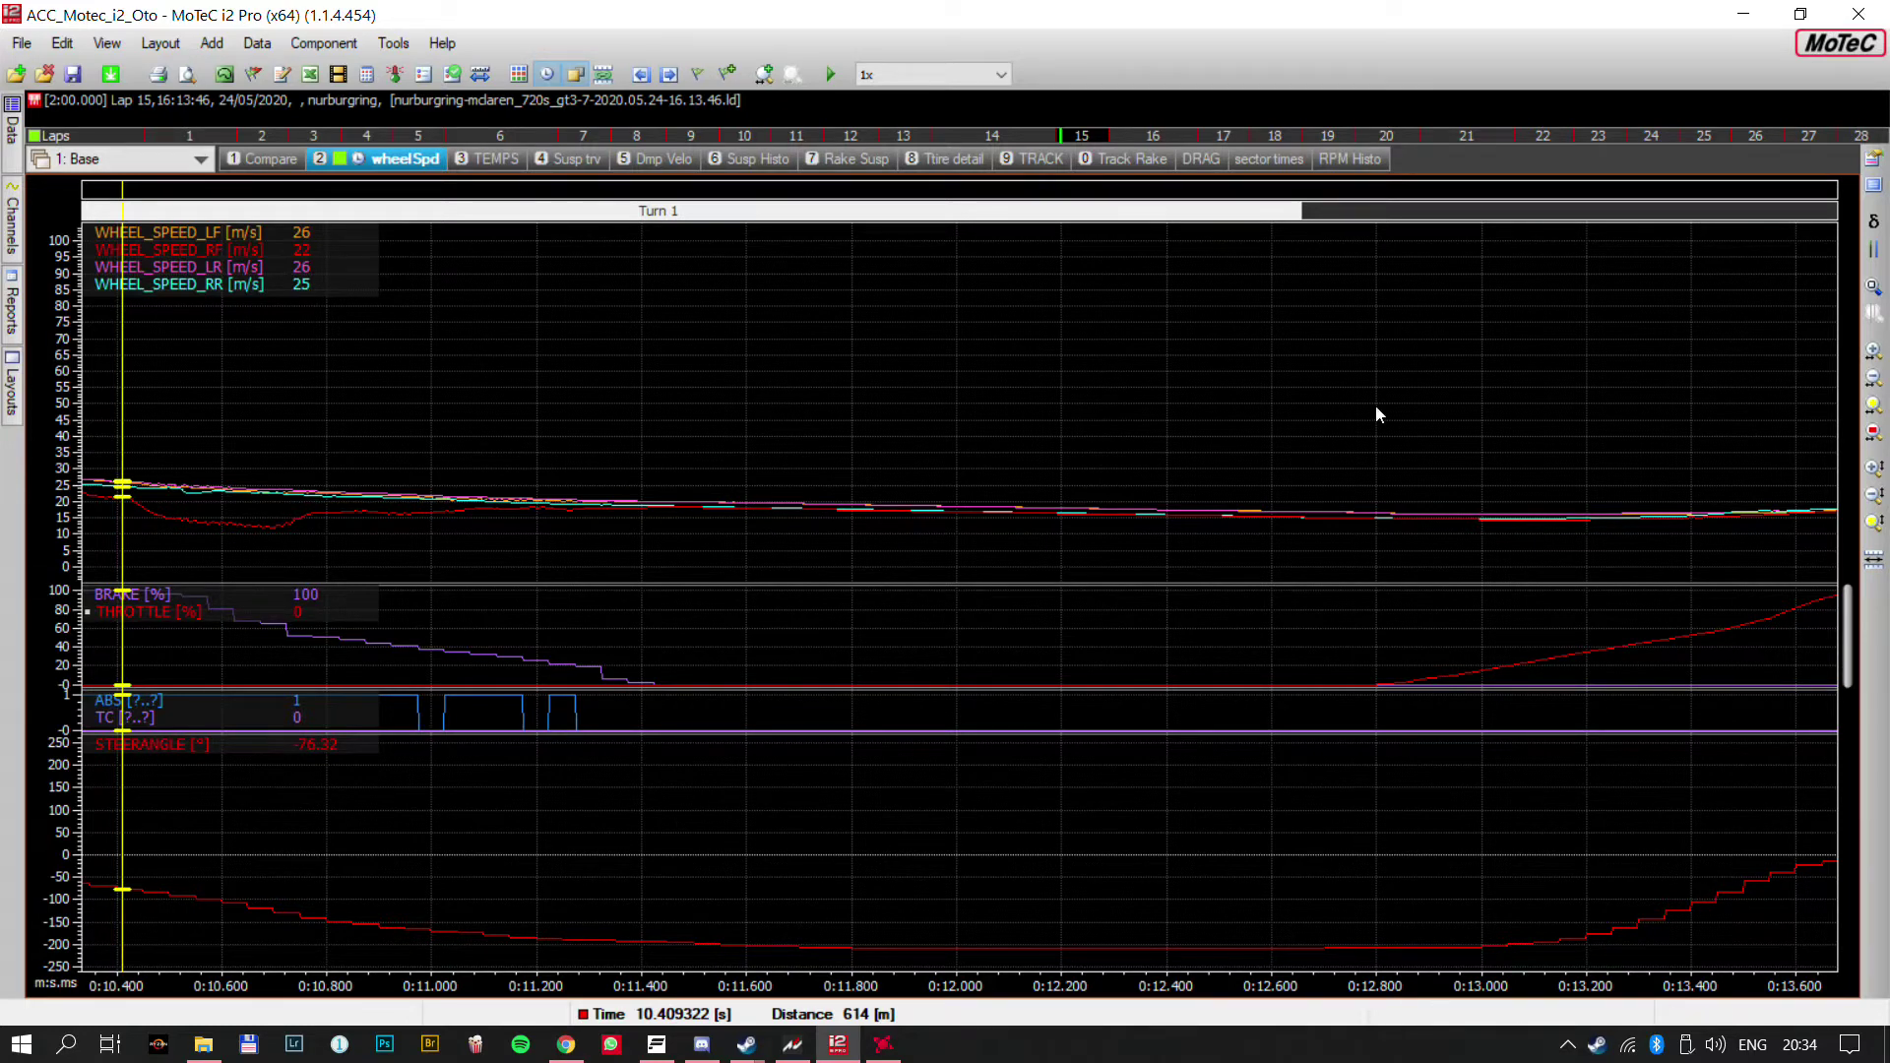
# Plot the wheel speed graphs against distance and place the data cursor at about 612 m, just before the right-front speed drop
pyautogui.click(547, 77)
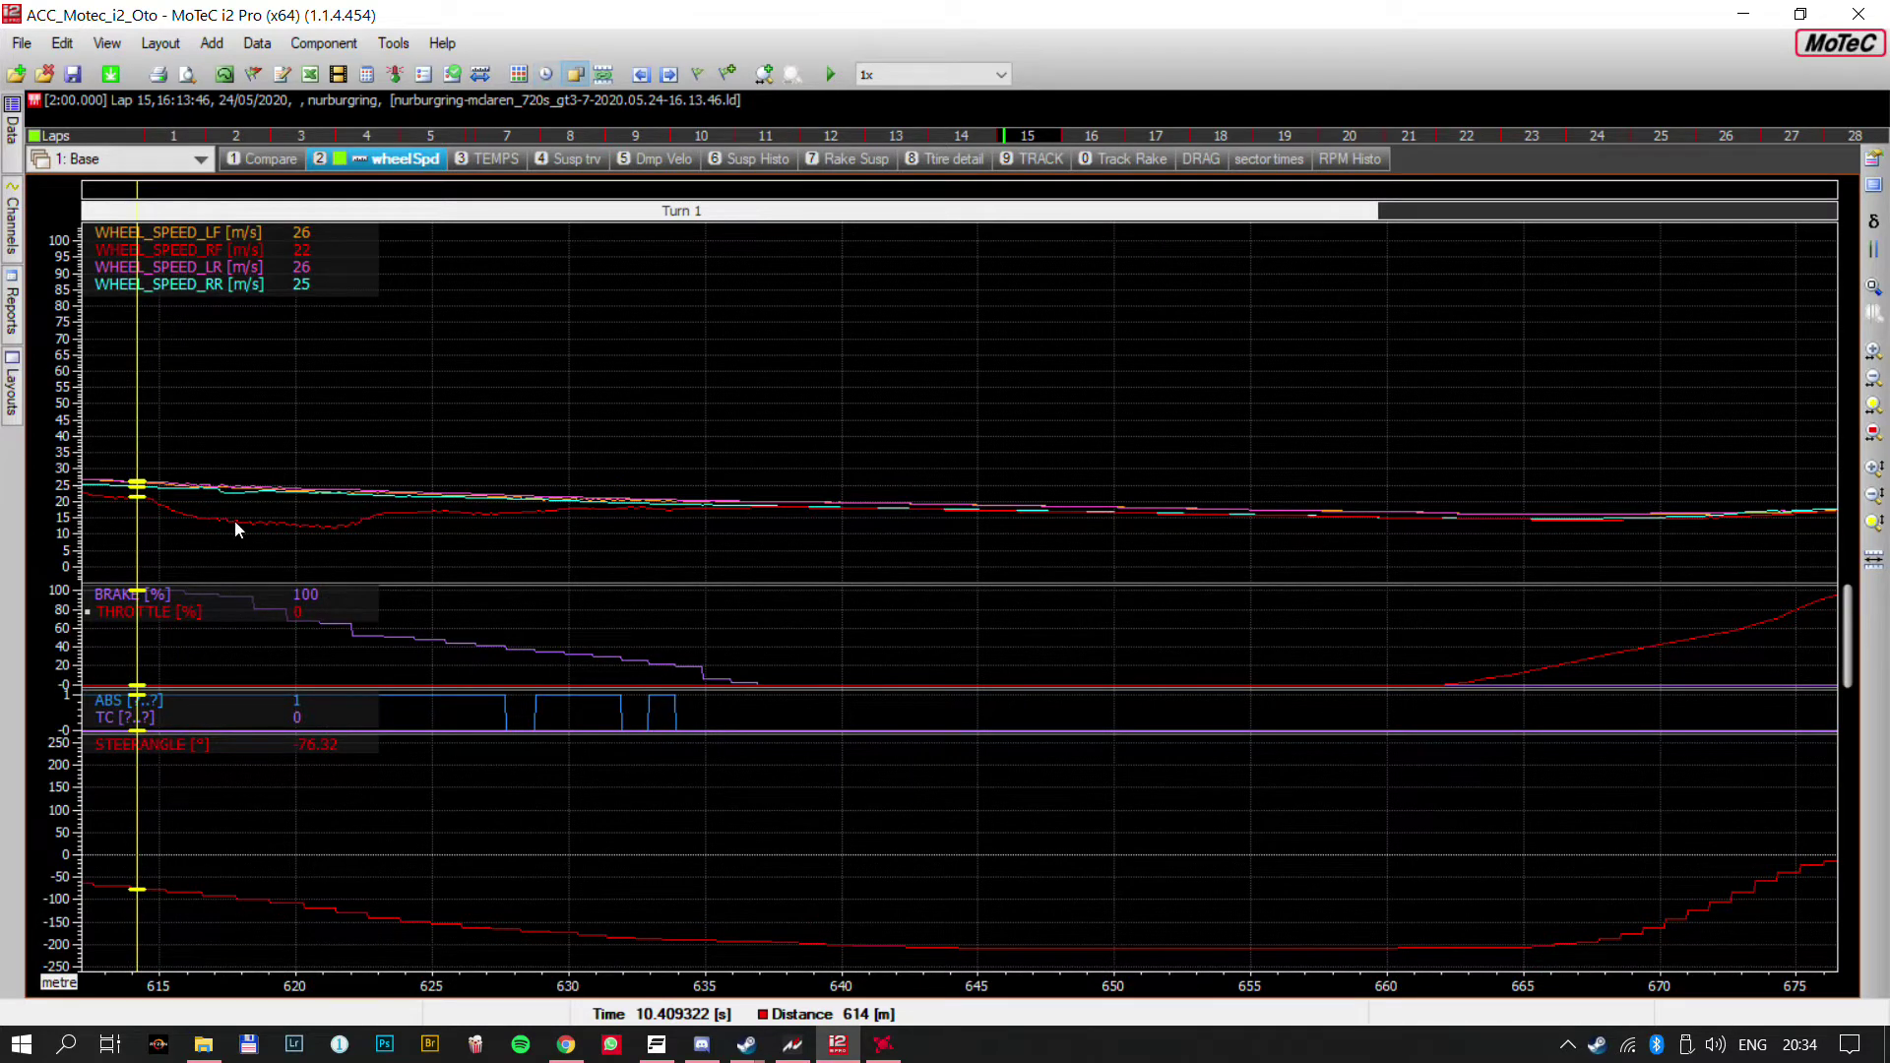
pyautogui.moveTo(167, 527); pyautogui.dragTo(90, 537)
pyautogui.scroll(2, 268, 527)
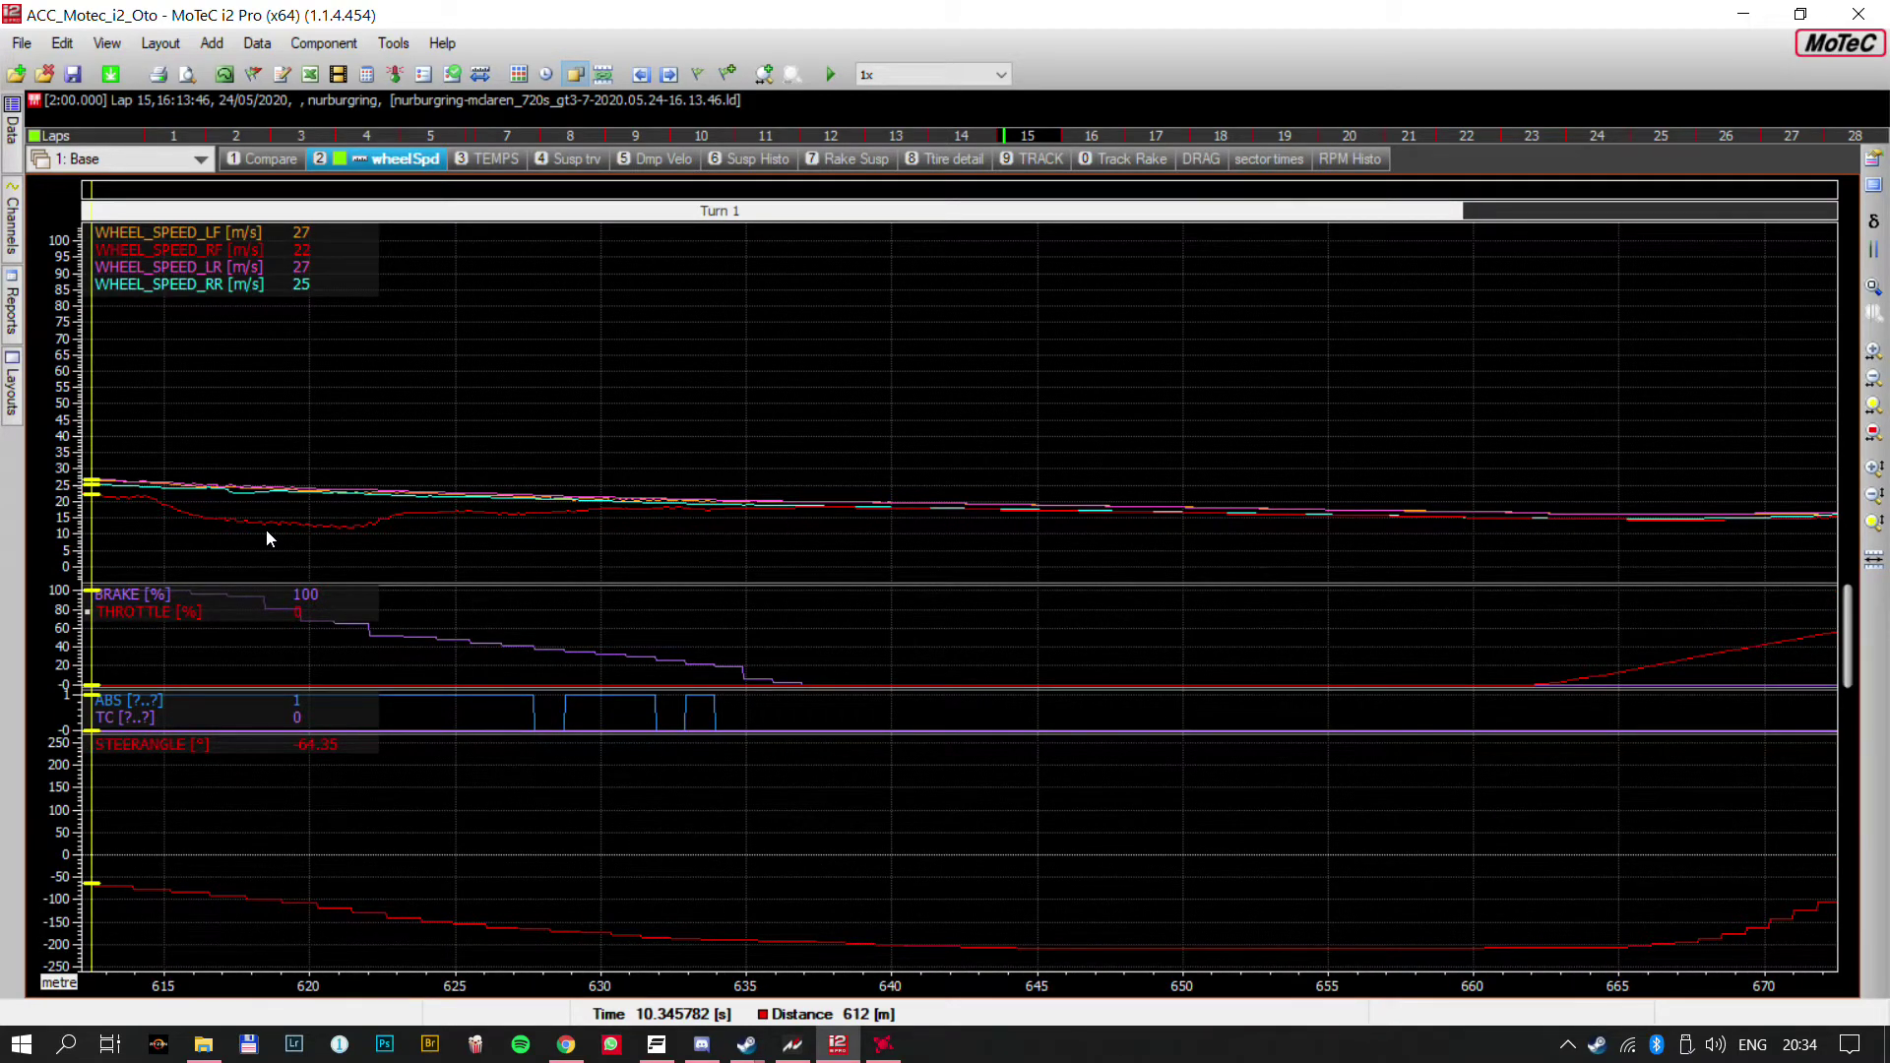
# Read the wheel speeds, brake and steering traces at about 611 m and 623 m, before and after the right-front speed drop in Turn 1
pyautogui.hscroll(-4, 266, 530)
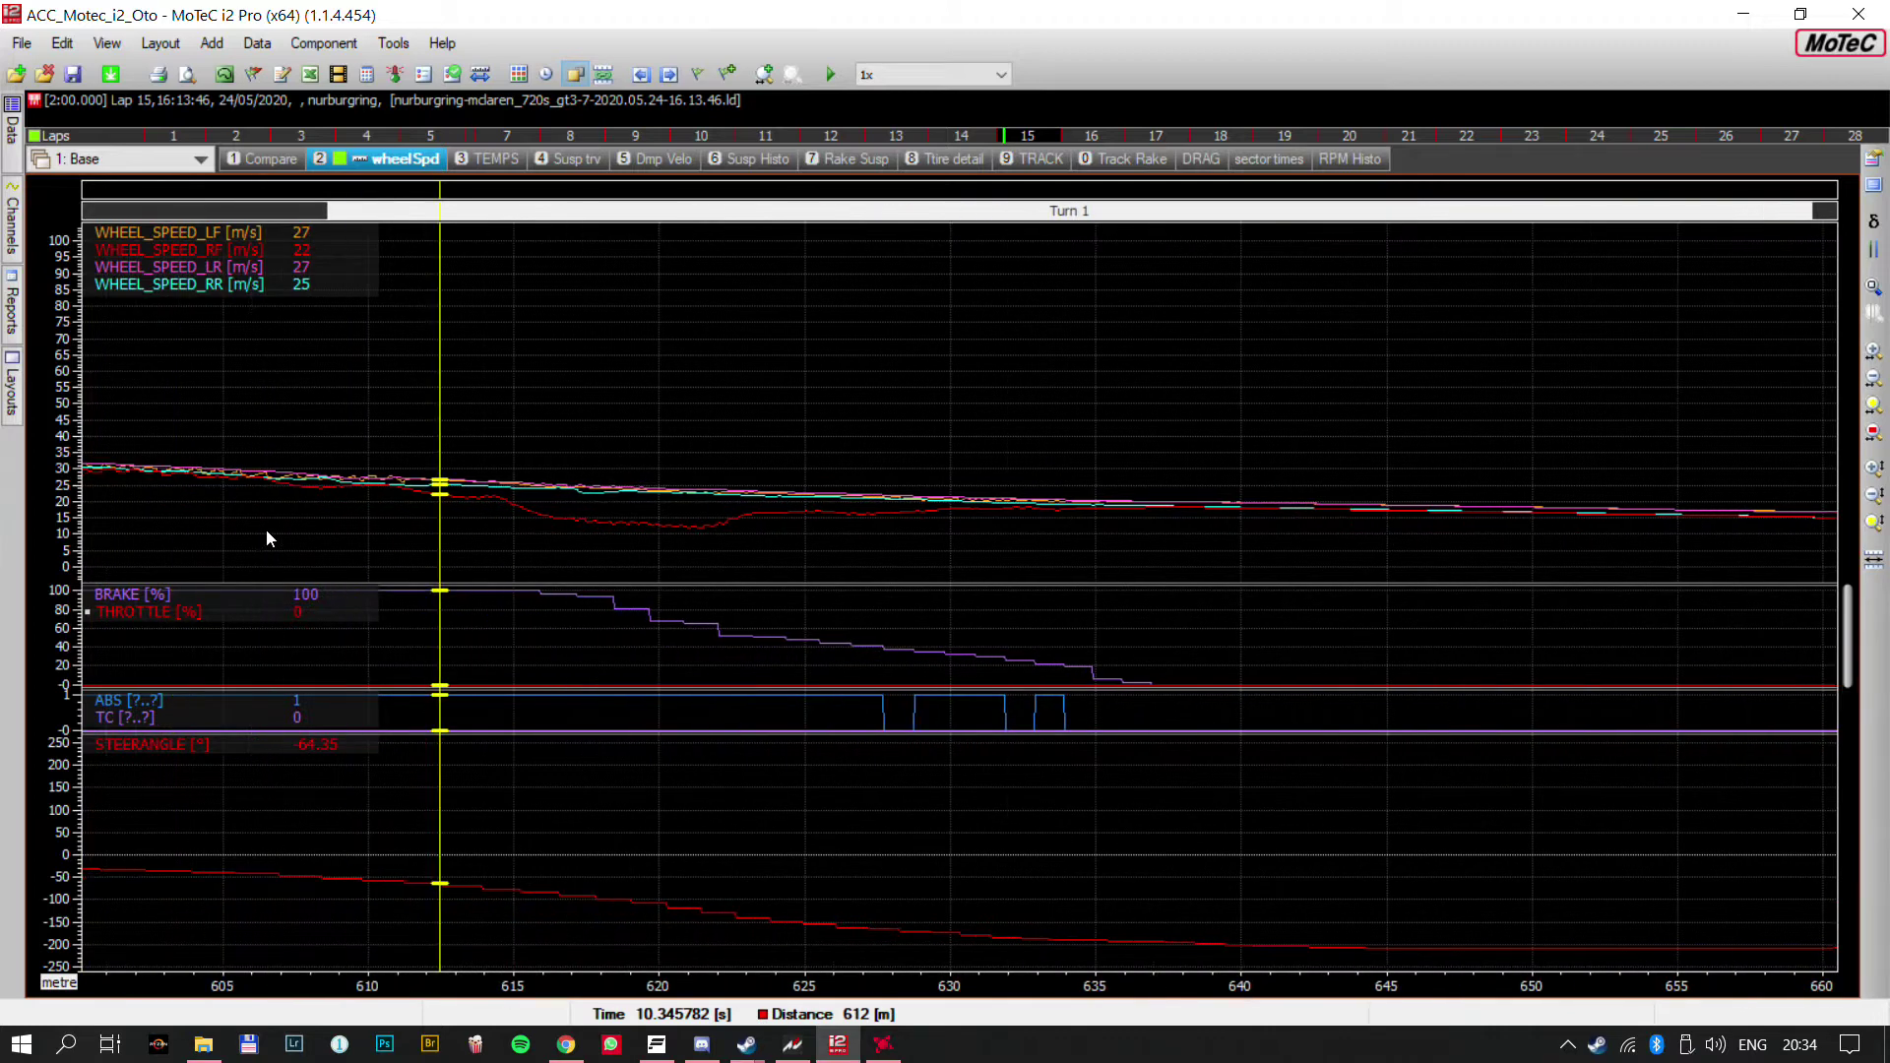
pyautogui.hscroll(-1, 266, 539)
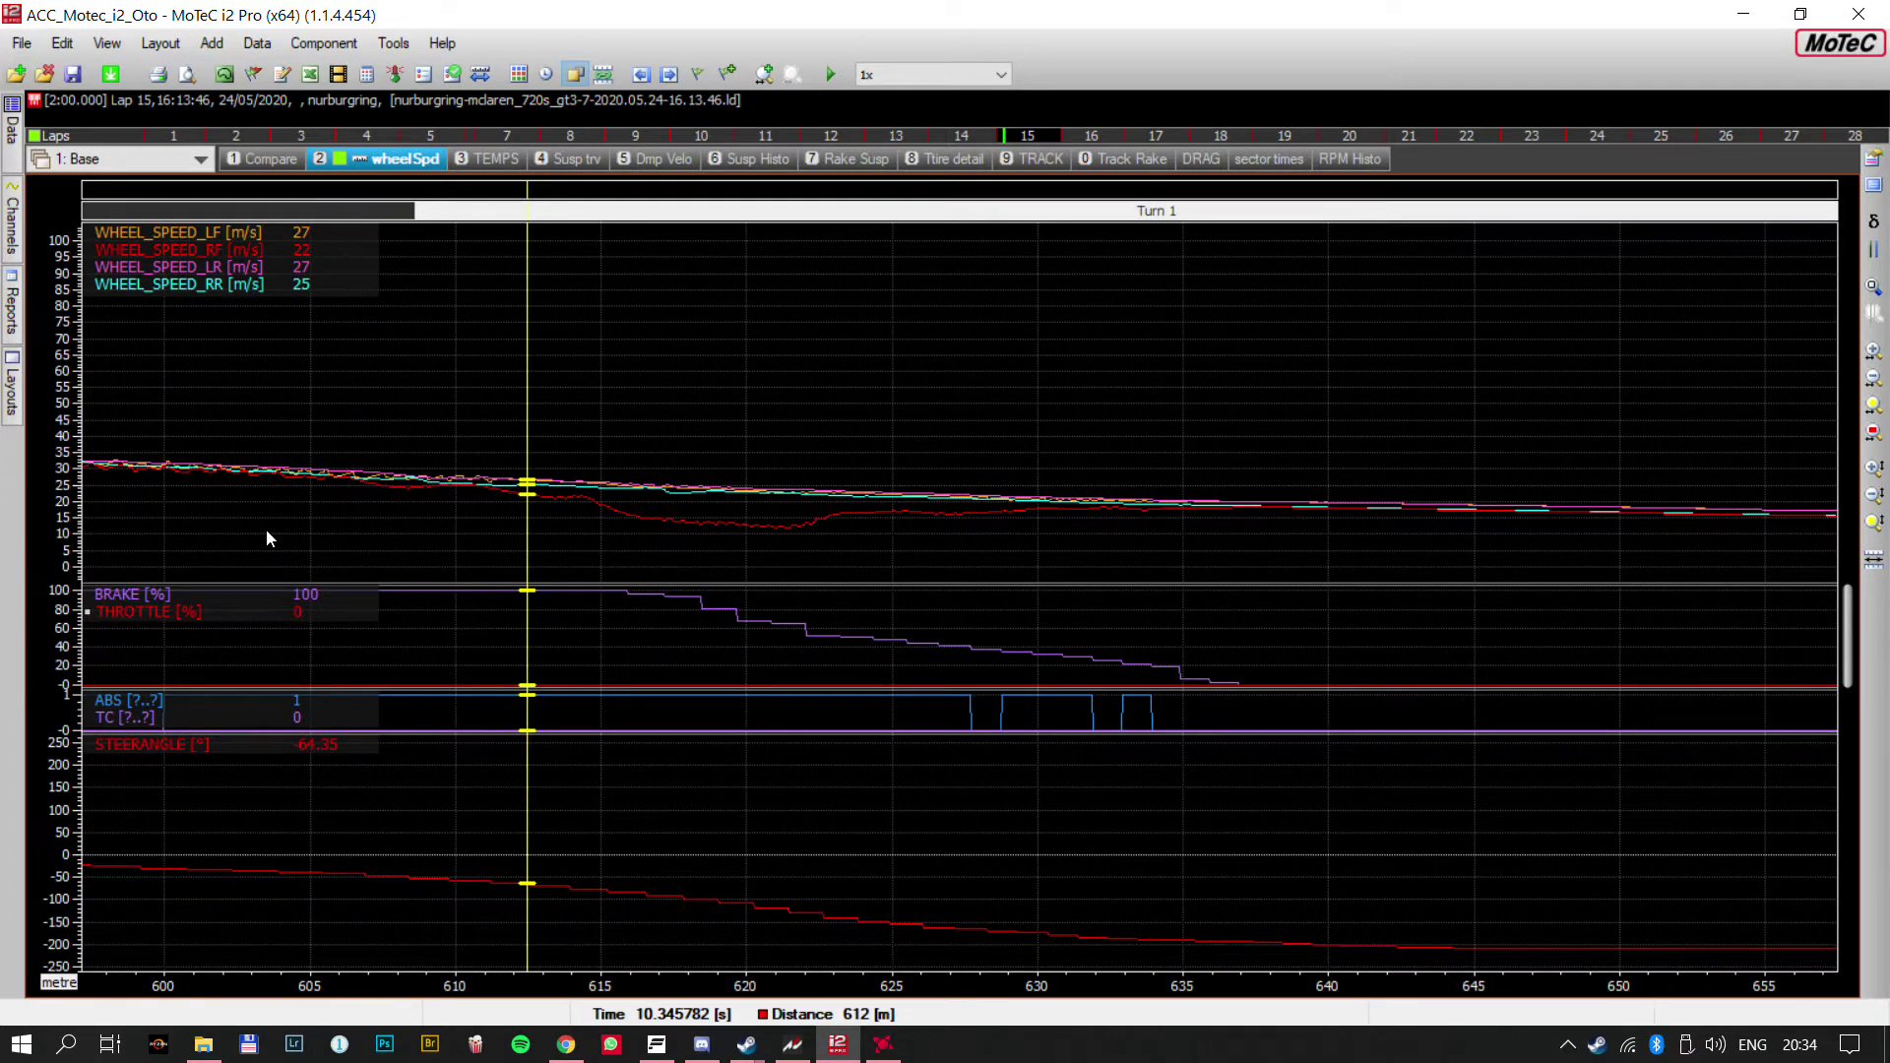
pyautogui.moveTo(380, 563); pyautogui.dragTo(489, 484)
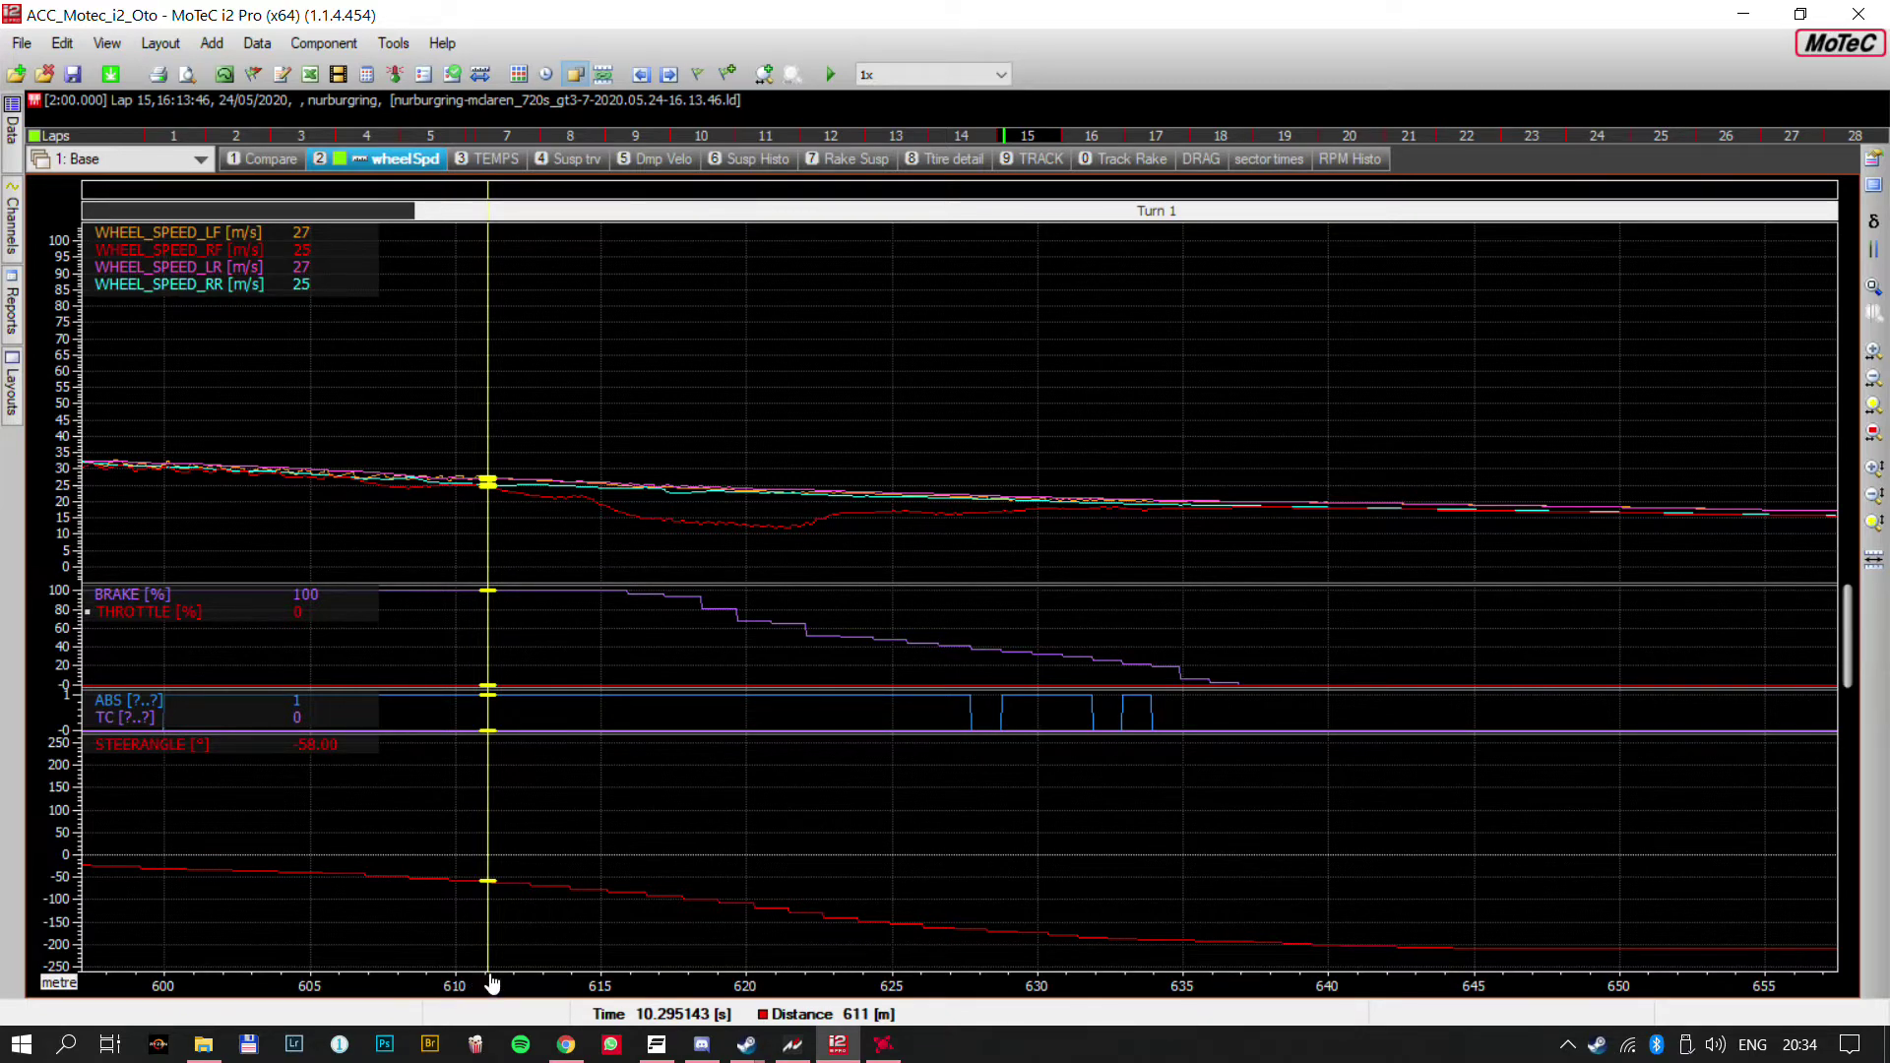
pyautogui.moveTo(848, 517); pyautogui.dragTo(834, 512)
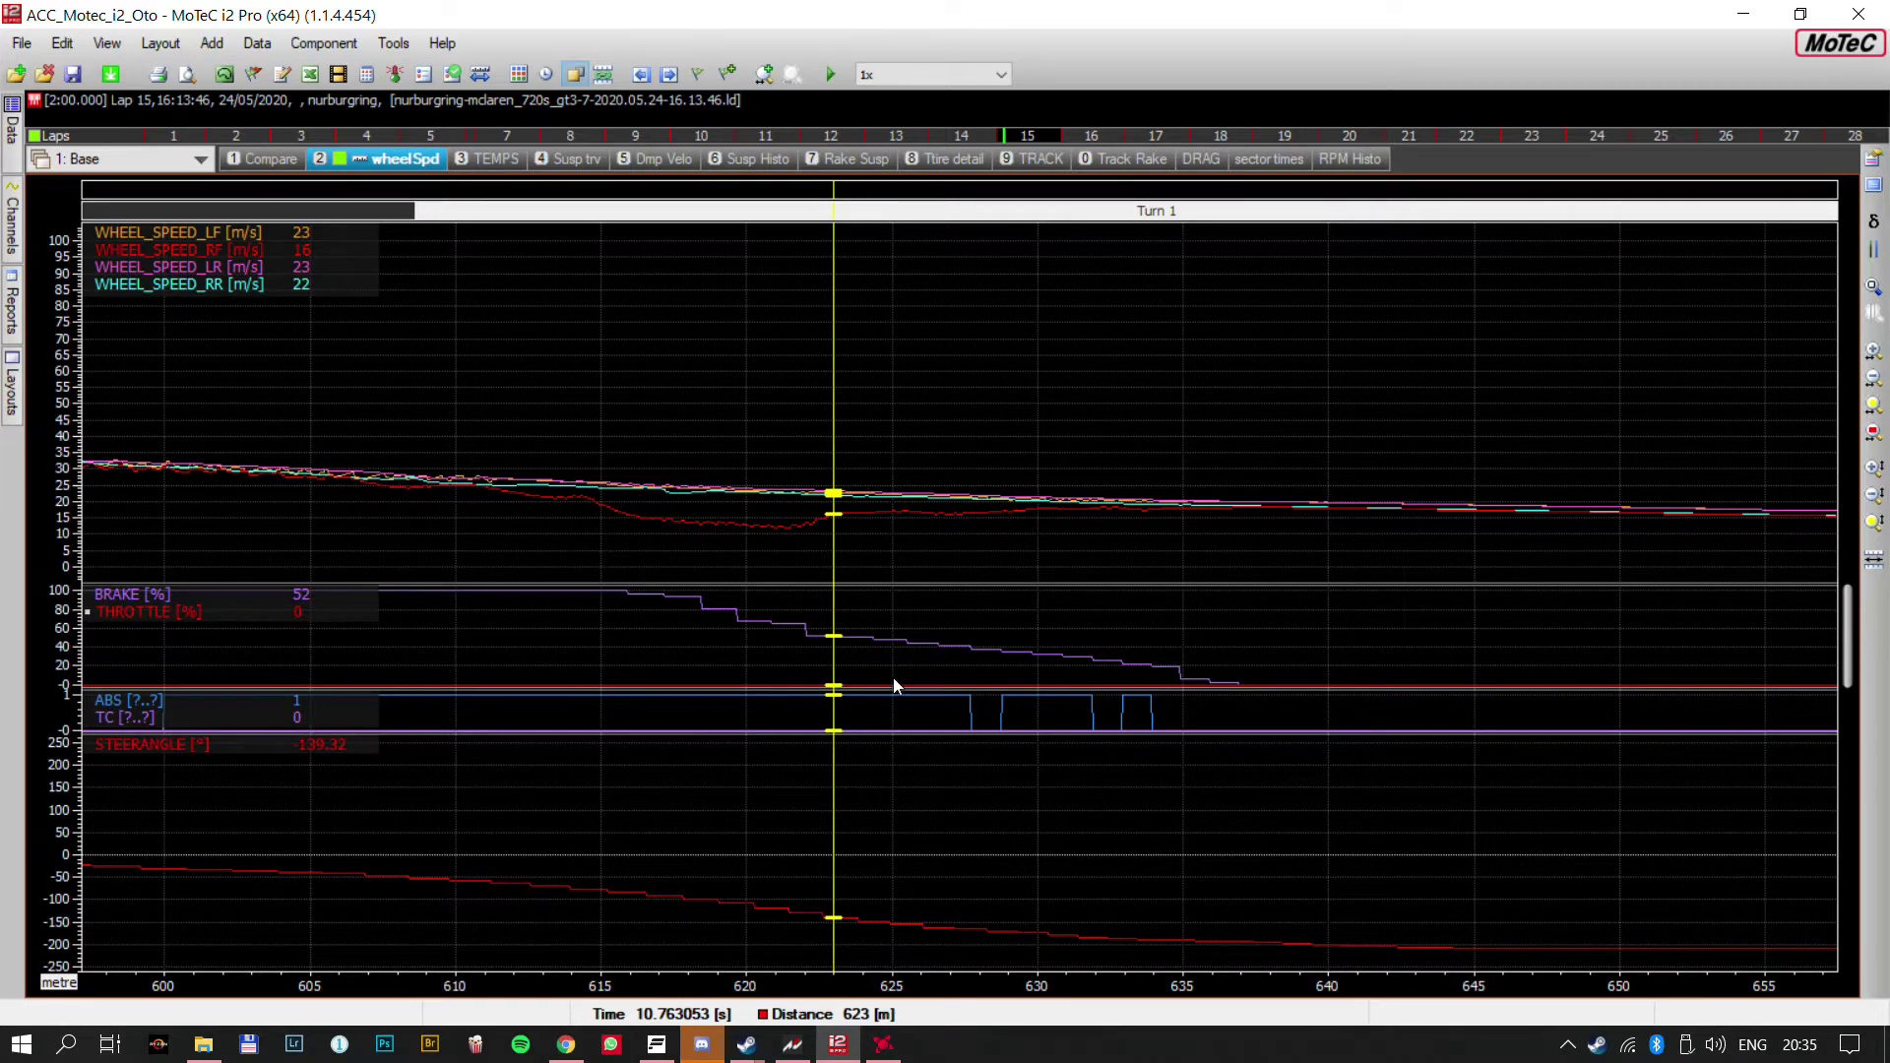
# Place the data cursor at about 713 m on the straight after Turn 1, just before the rear wheel speed spike
pyautogui.scroll(-3, 966, 628)
pyautogui.scroll(-7, 967, 628)
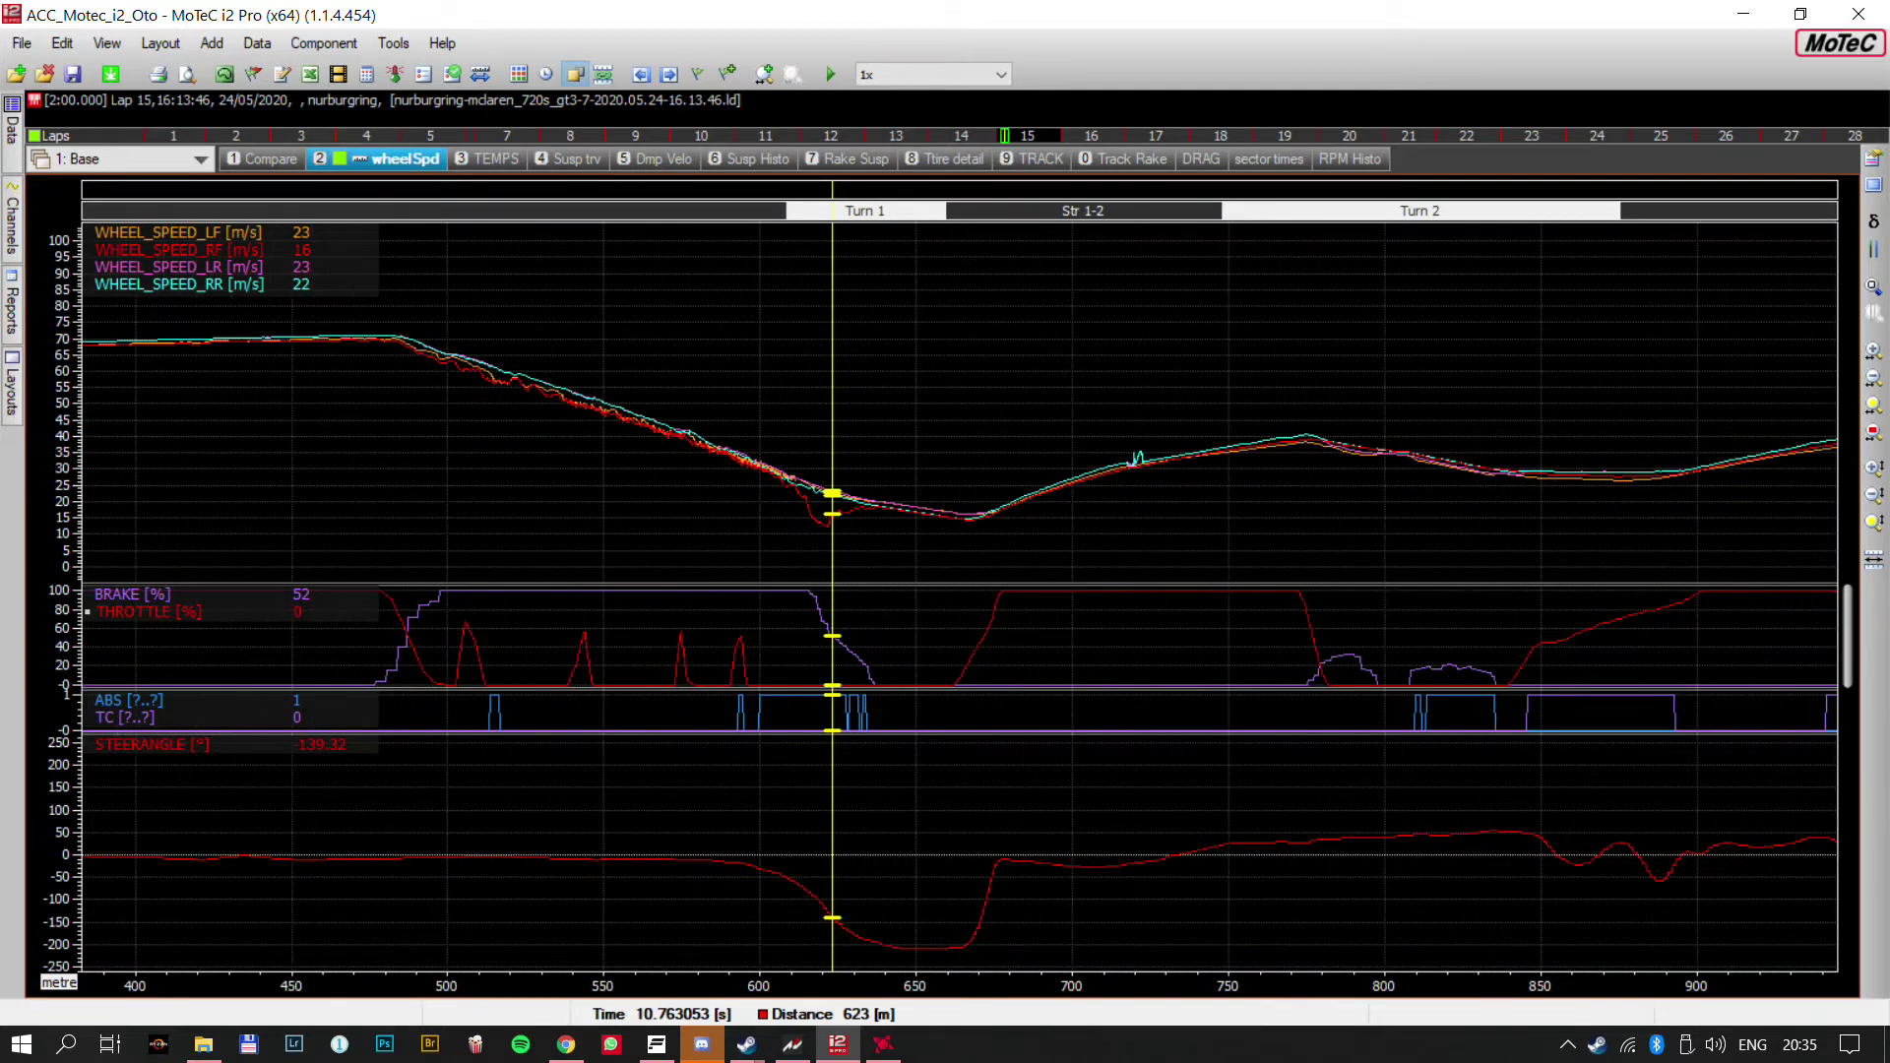
pyautogui.scroll(-1, 894, 571)
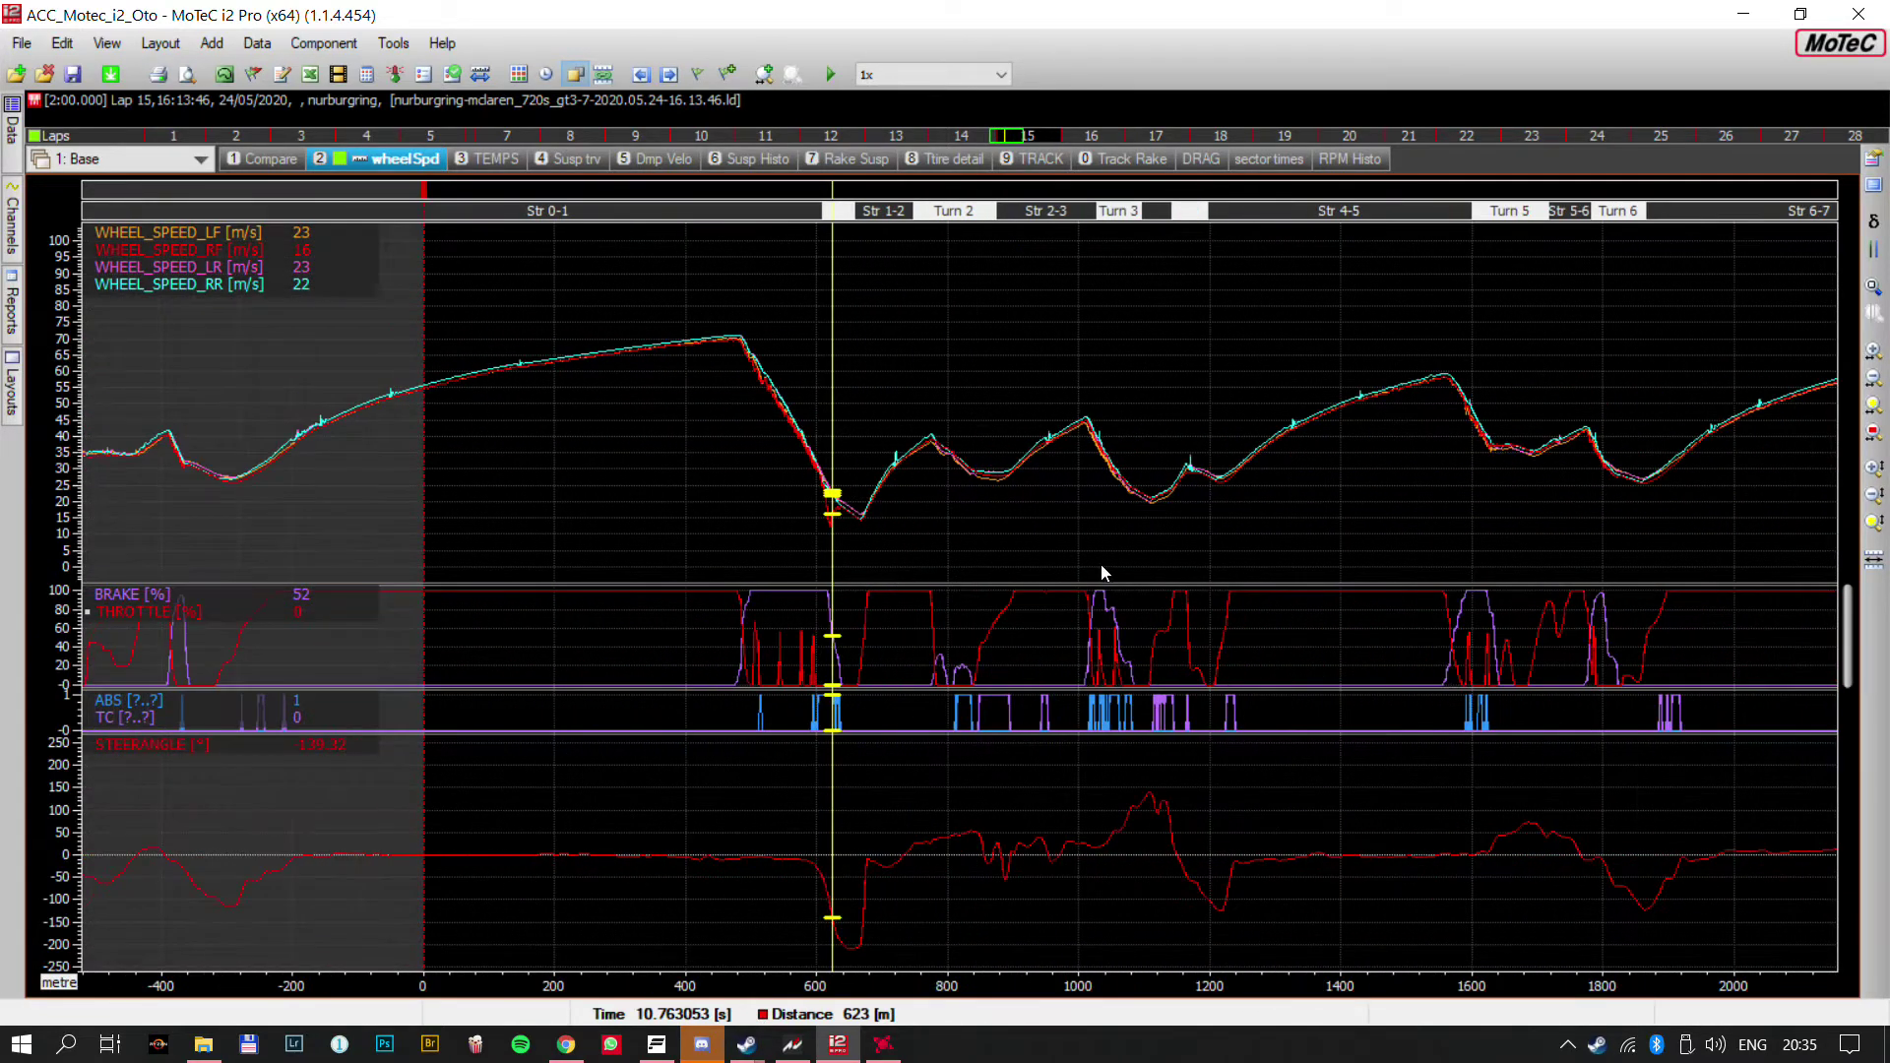
pyautogui.click(871, 533)
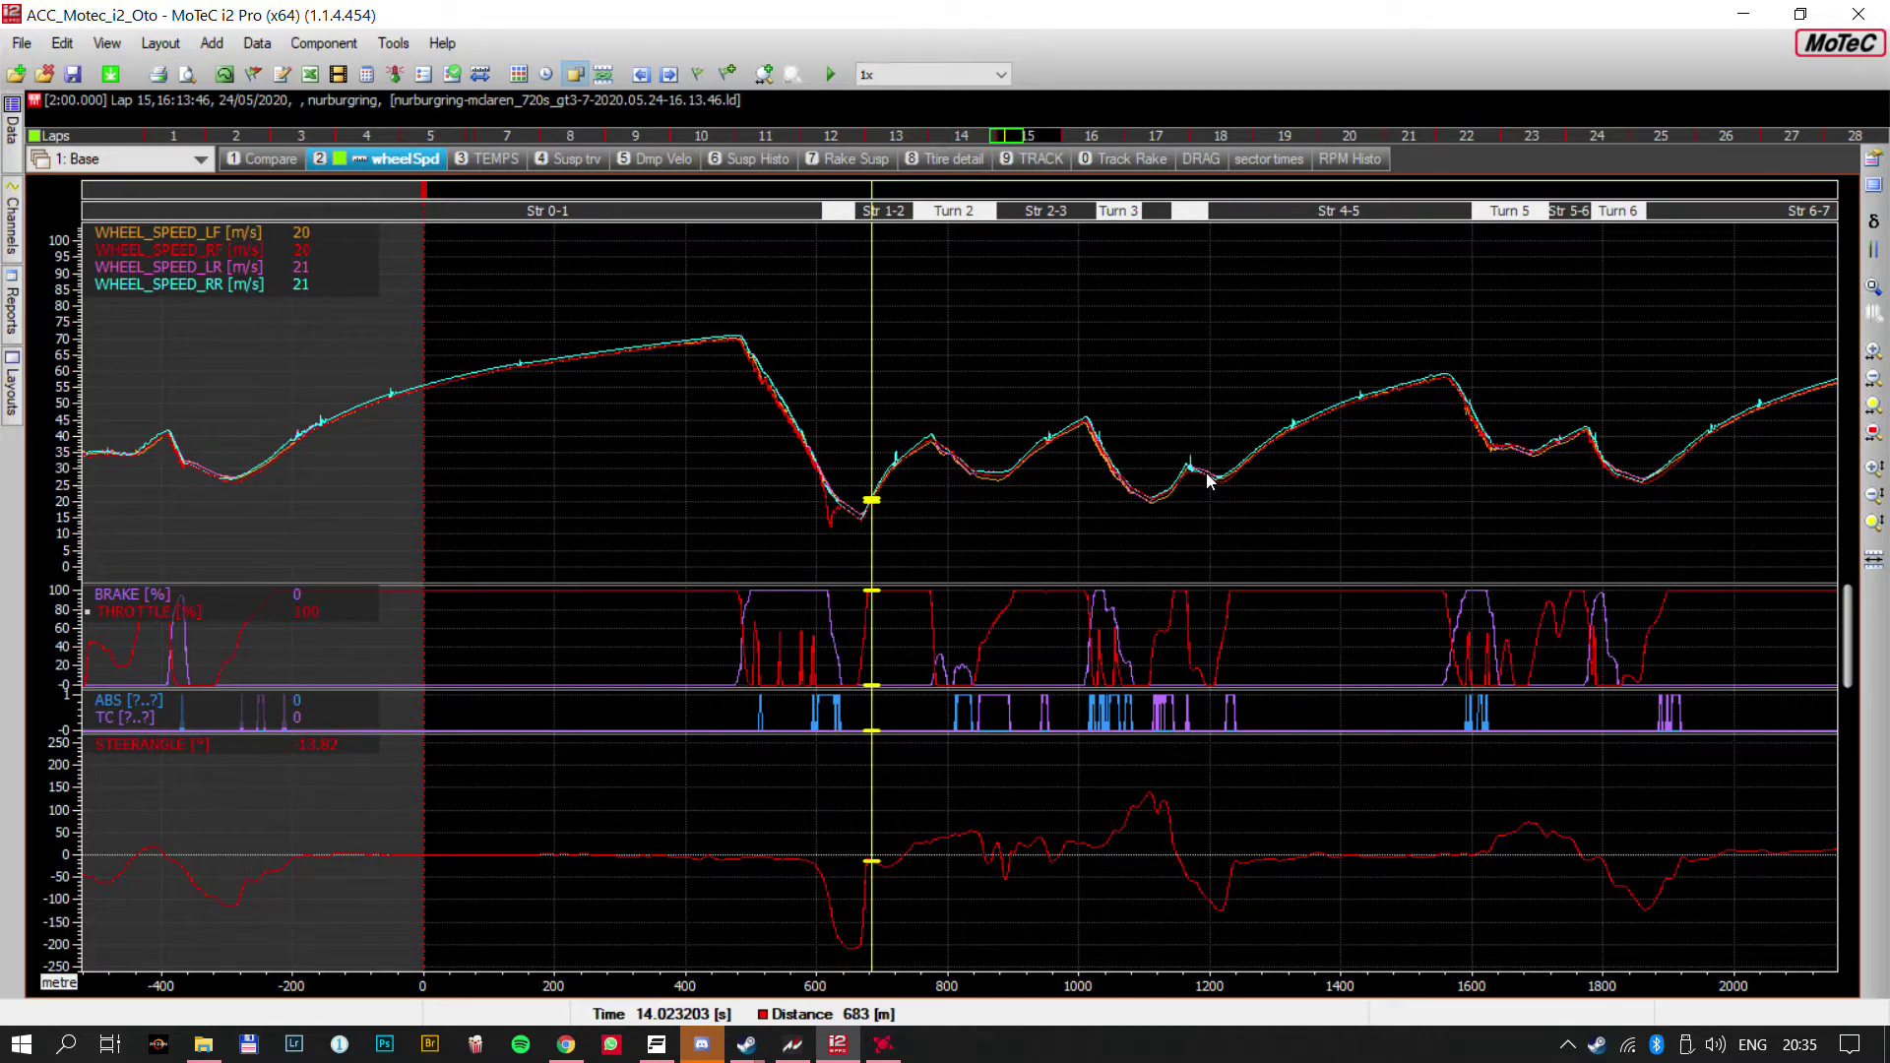
pyautogui.click(890, 465)
pyautogui.moveTo(890, 459); pyautogui.dragTo(892, 461)
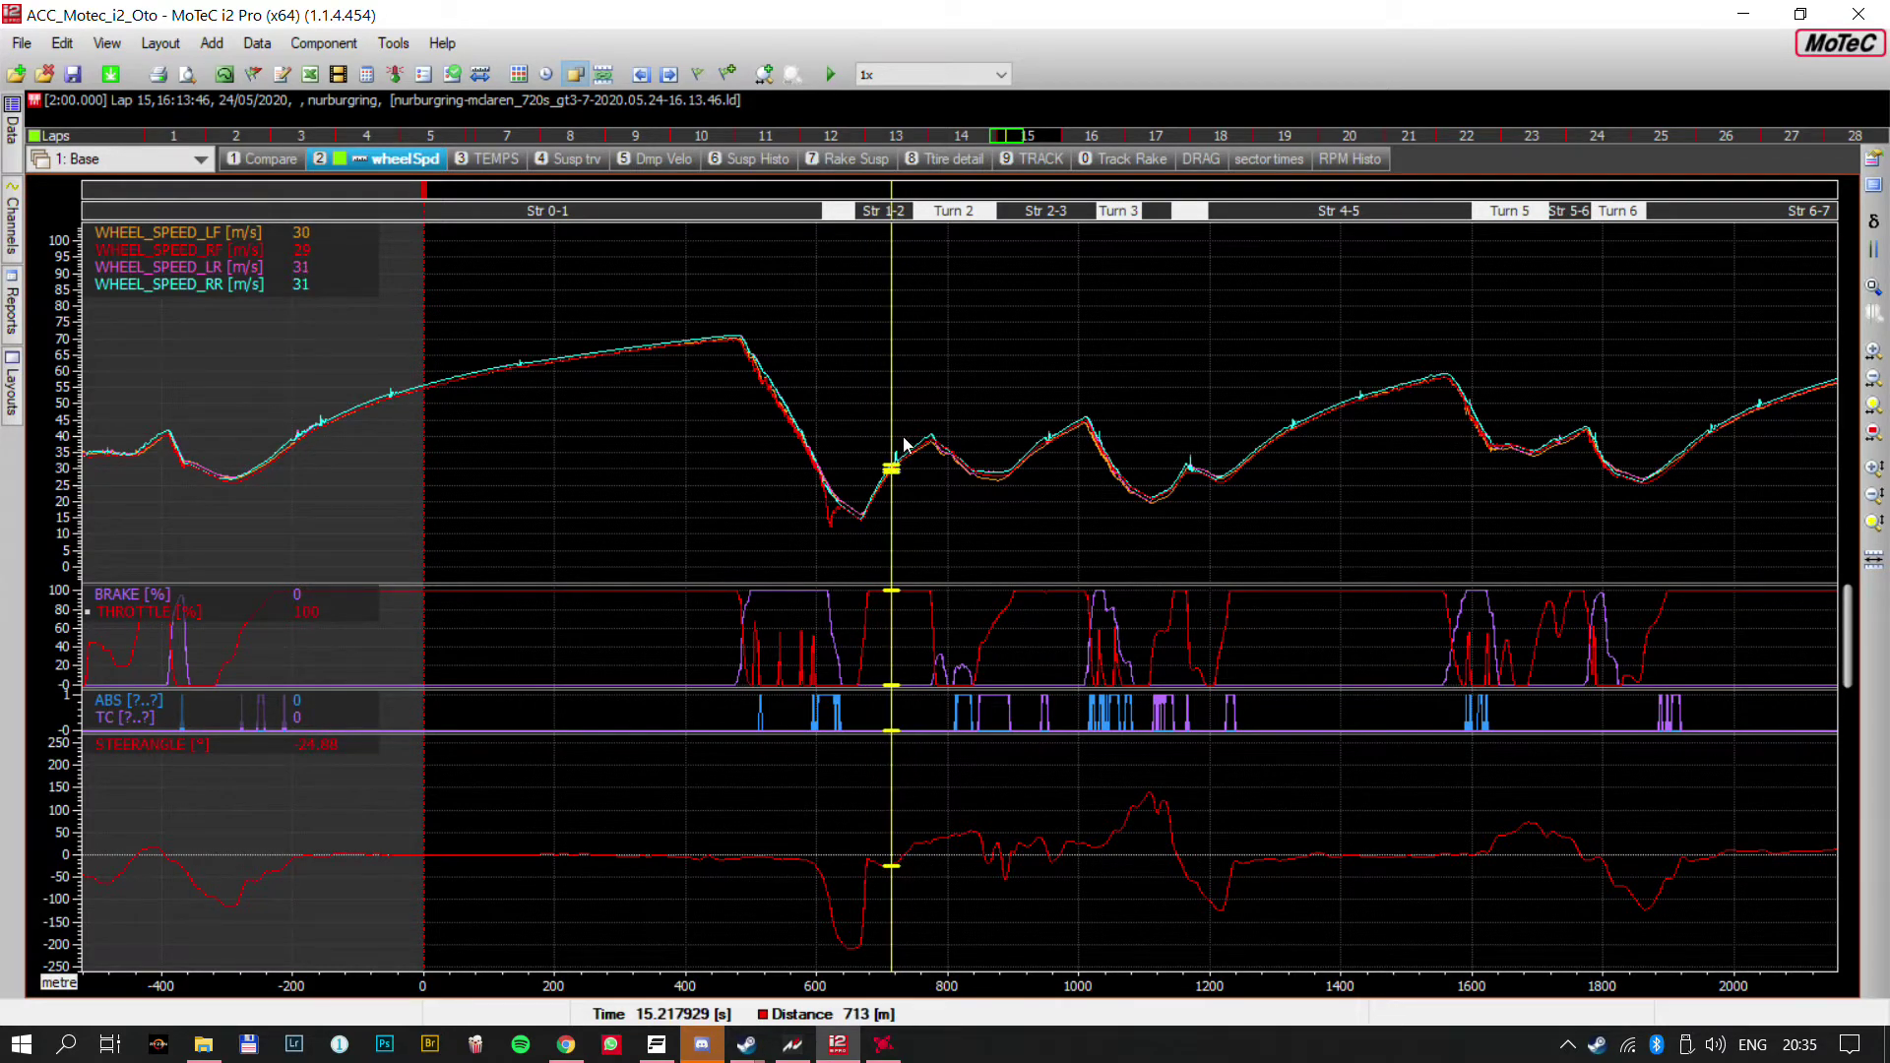
# Examine the rear wheel speed spike on the Turn 1-2 straight in close-up, with the data cursor at about 722 m
pyautogui.scroll(-4, 903, 437)
pyautogui.scroll(8, 906, 443)
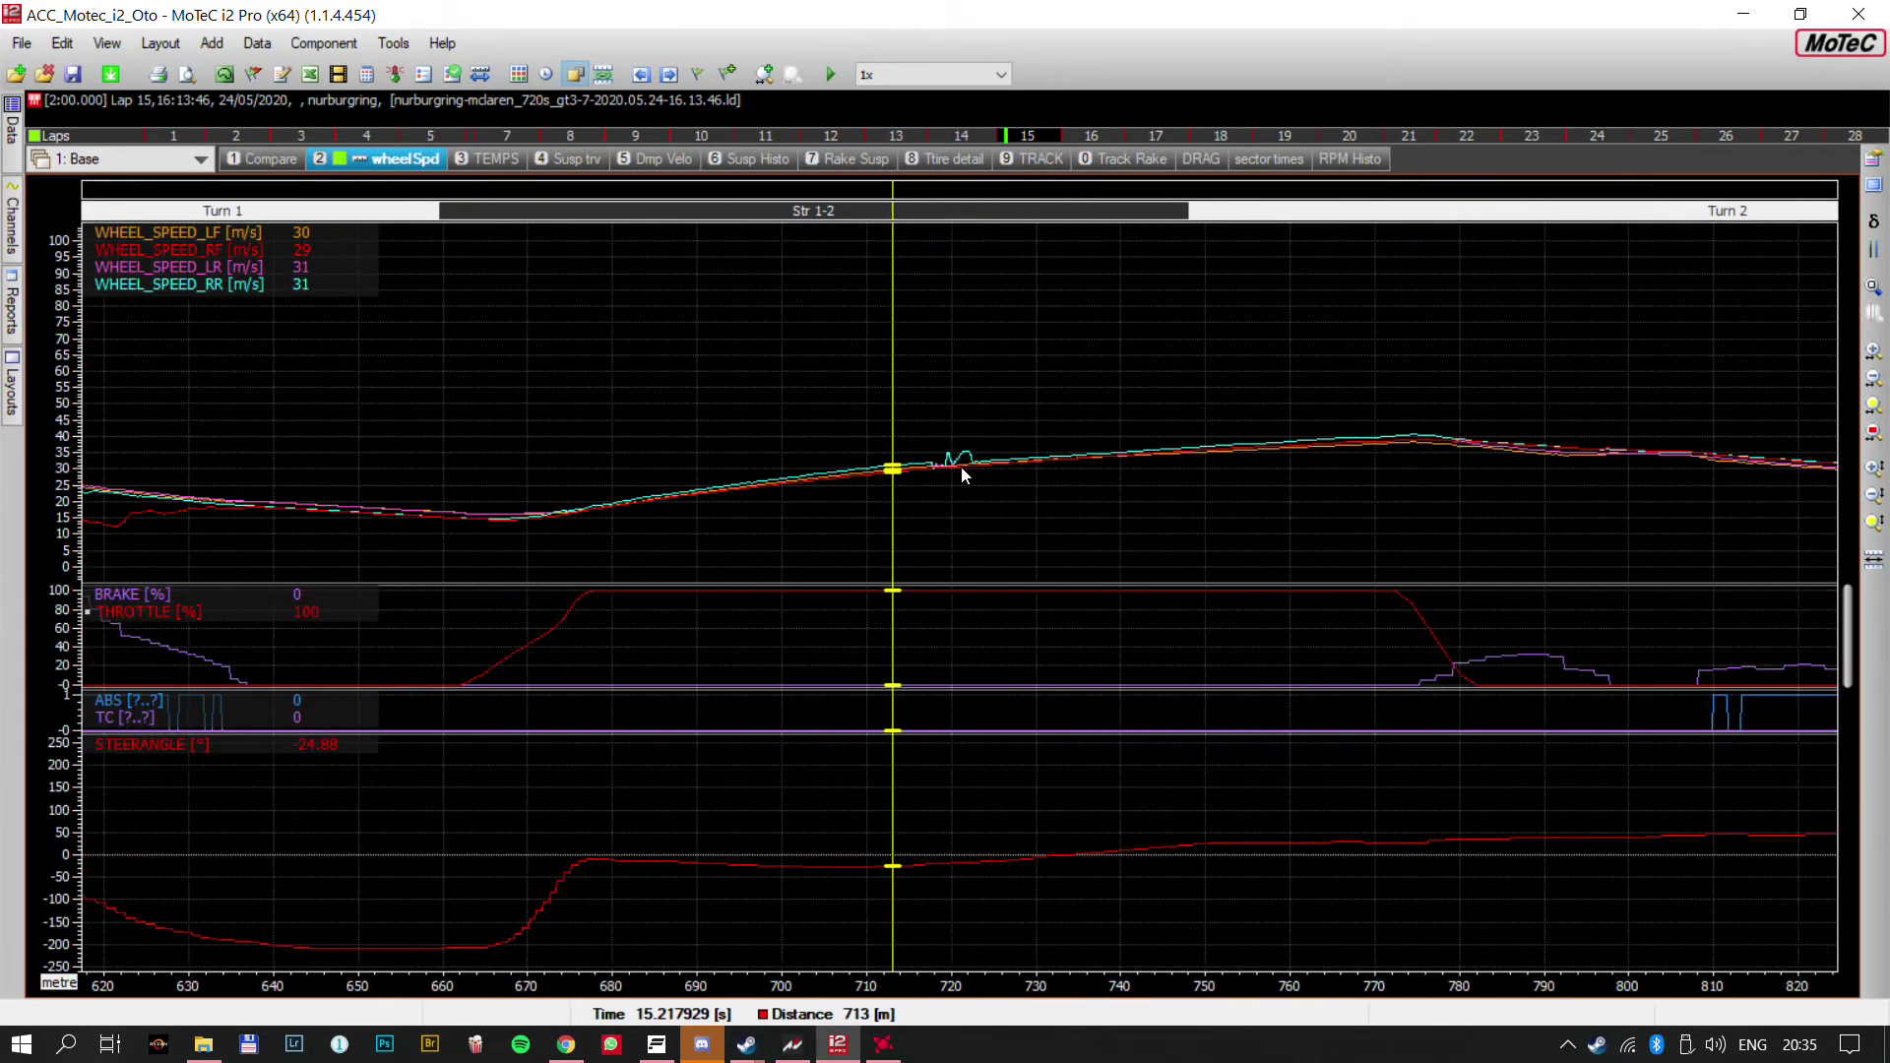
pyautogui.moveTo(1010, 476); pyautogui.dragTo(1023, 470)
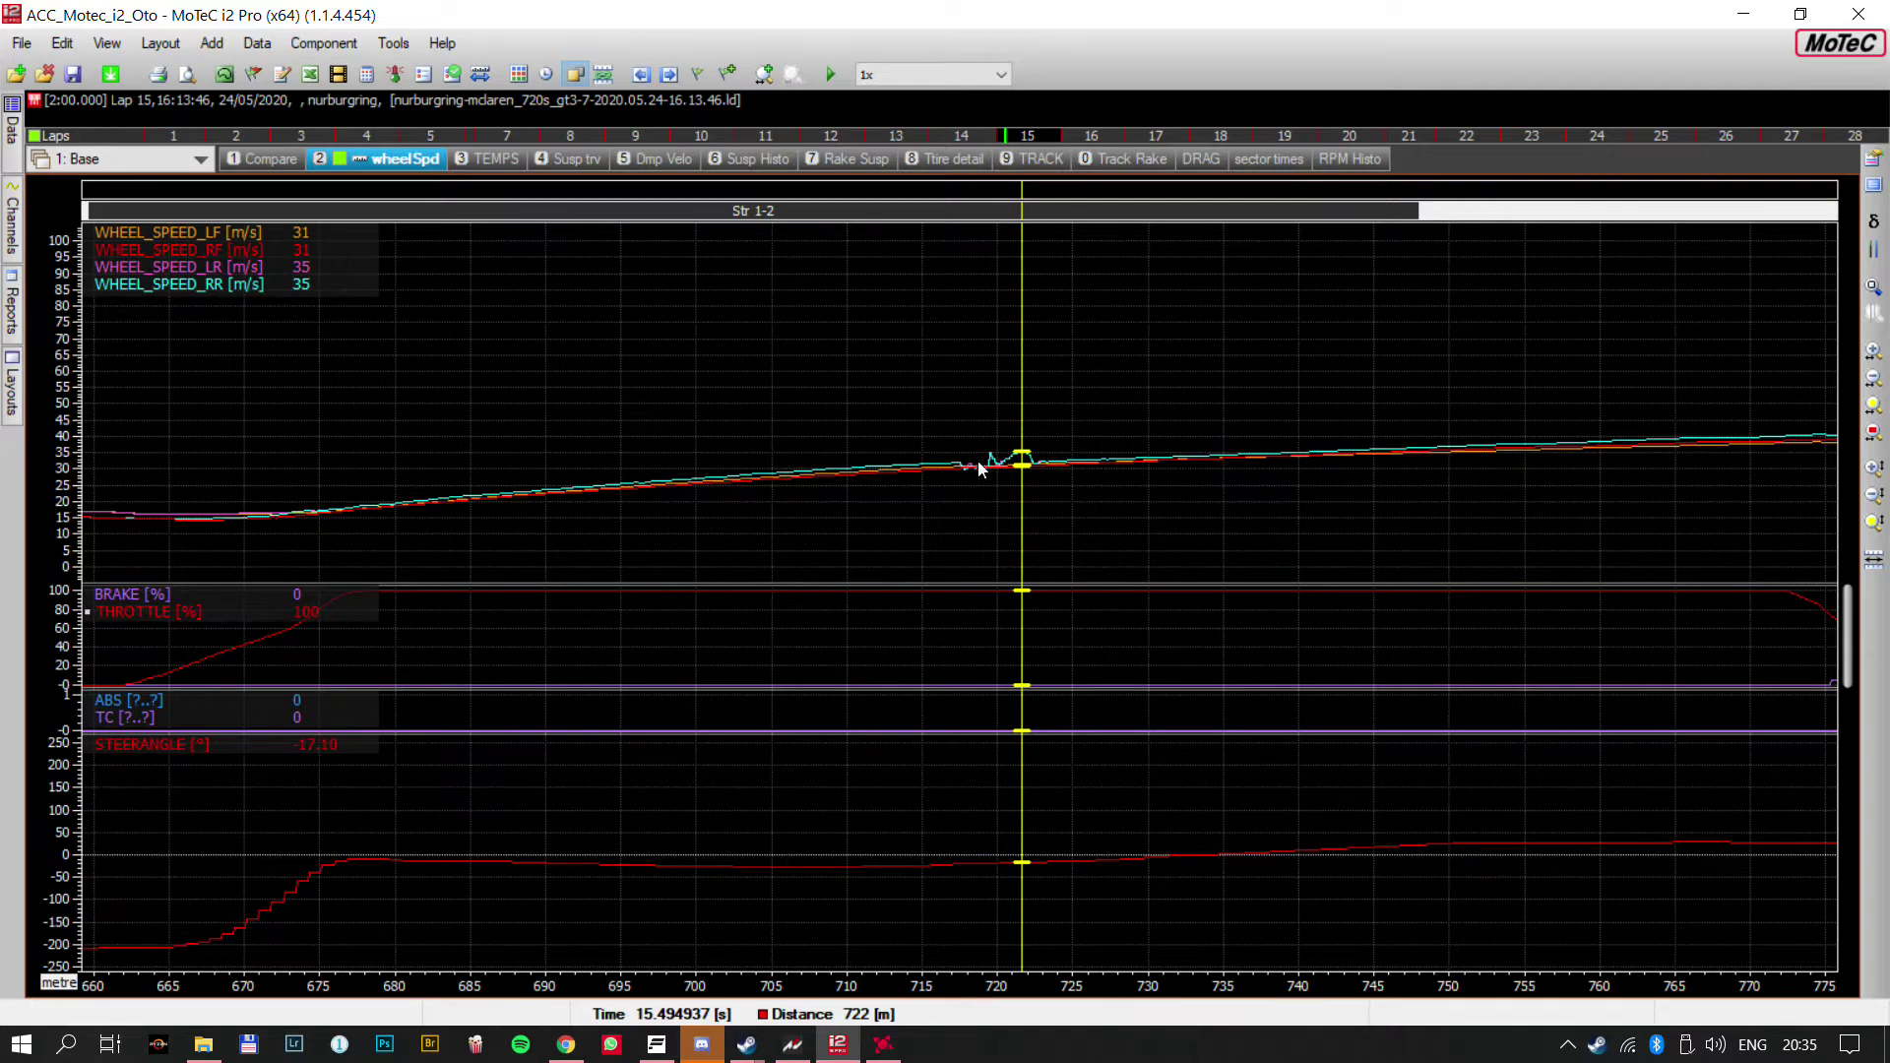
pyautogui.moveTo(1034, 489); pyautogui.dragTo(1021, 487)
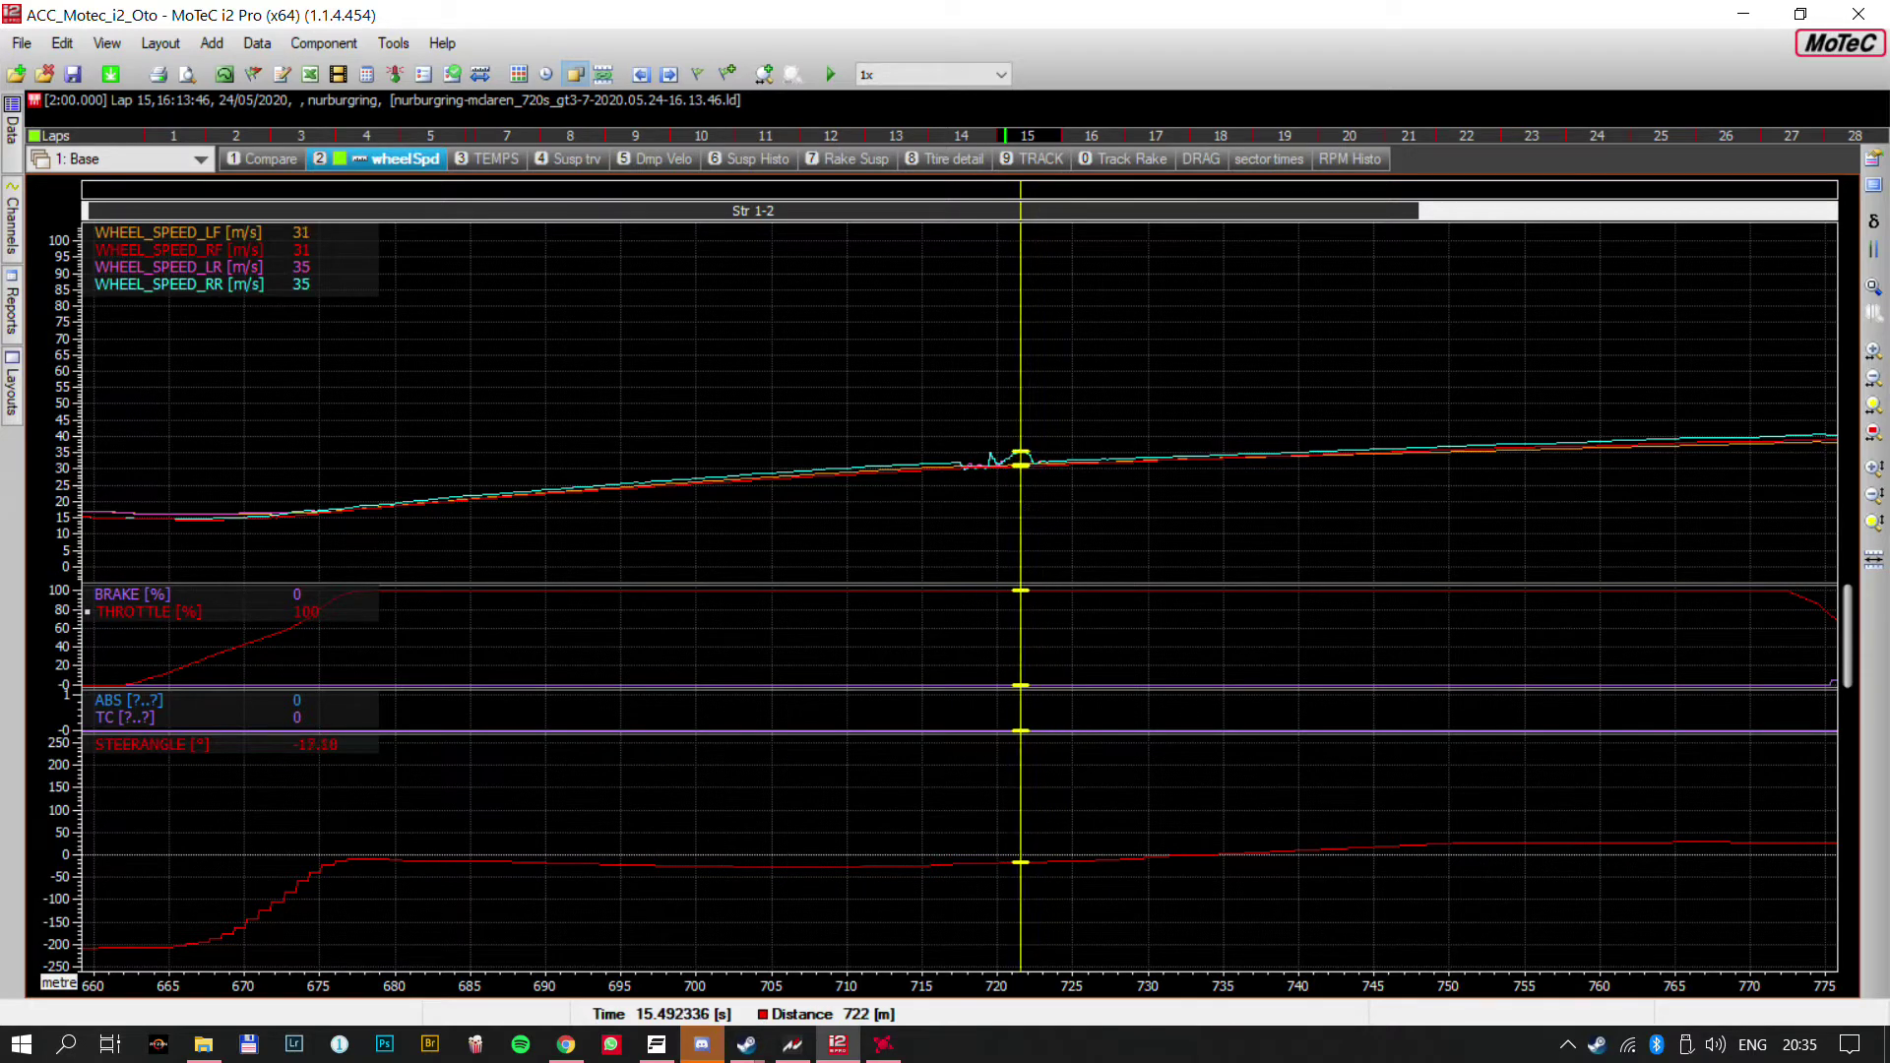
pyautogui.scroll(5, 1054, 438)
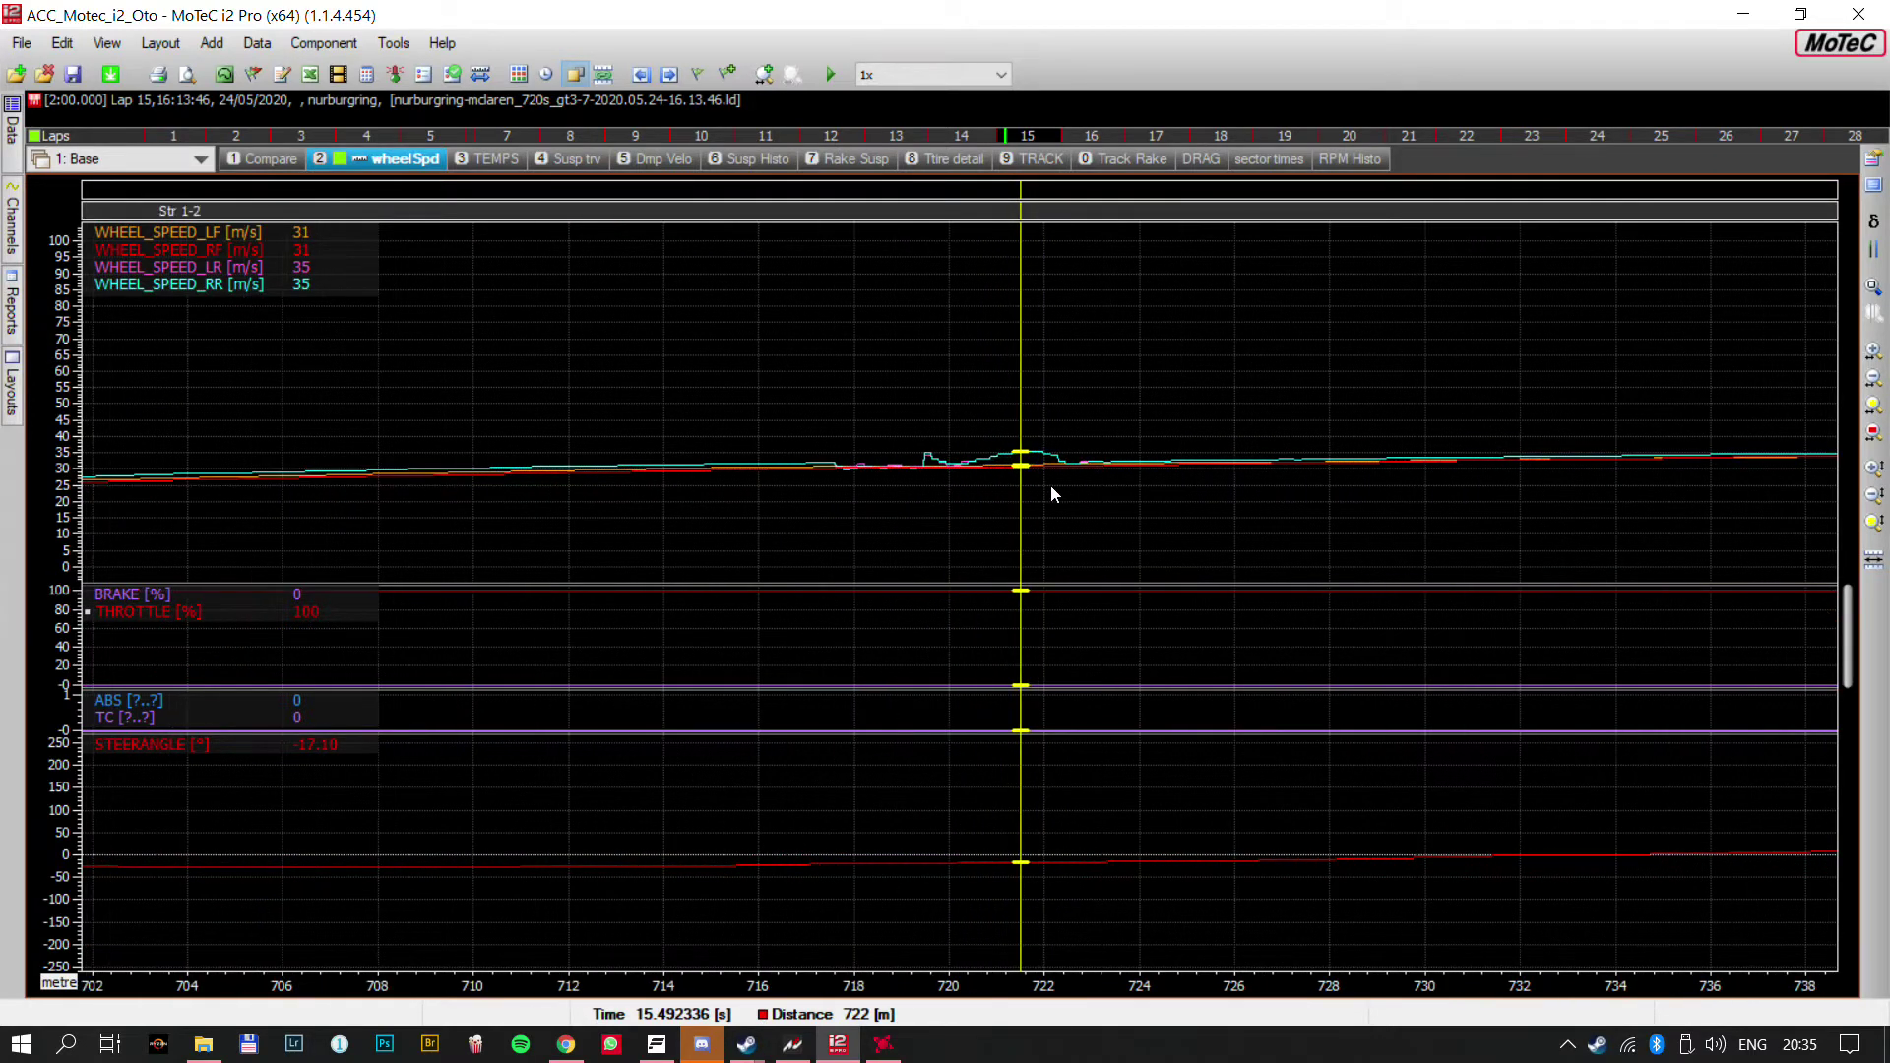
pyautogui.click(1021, 455)
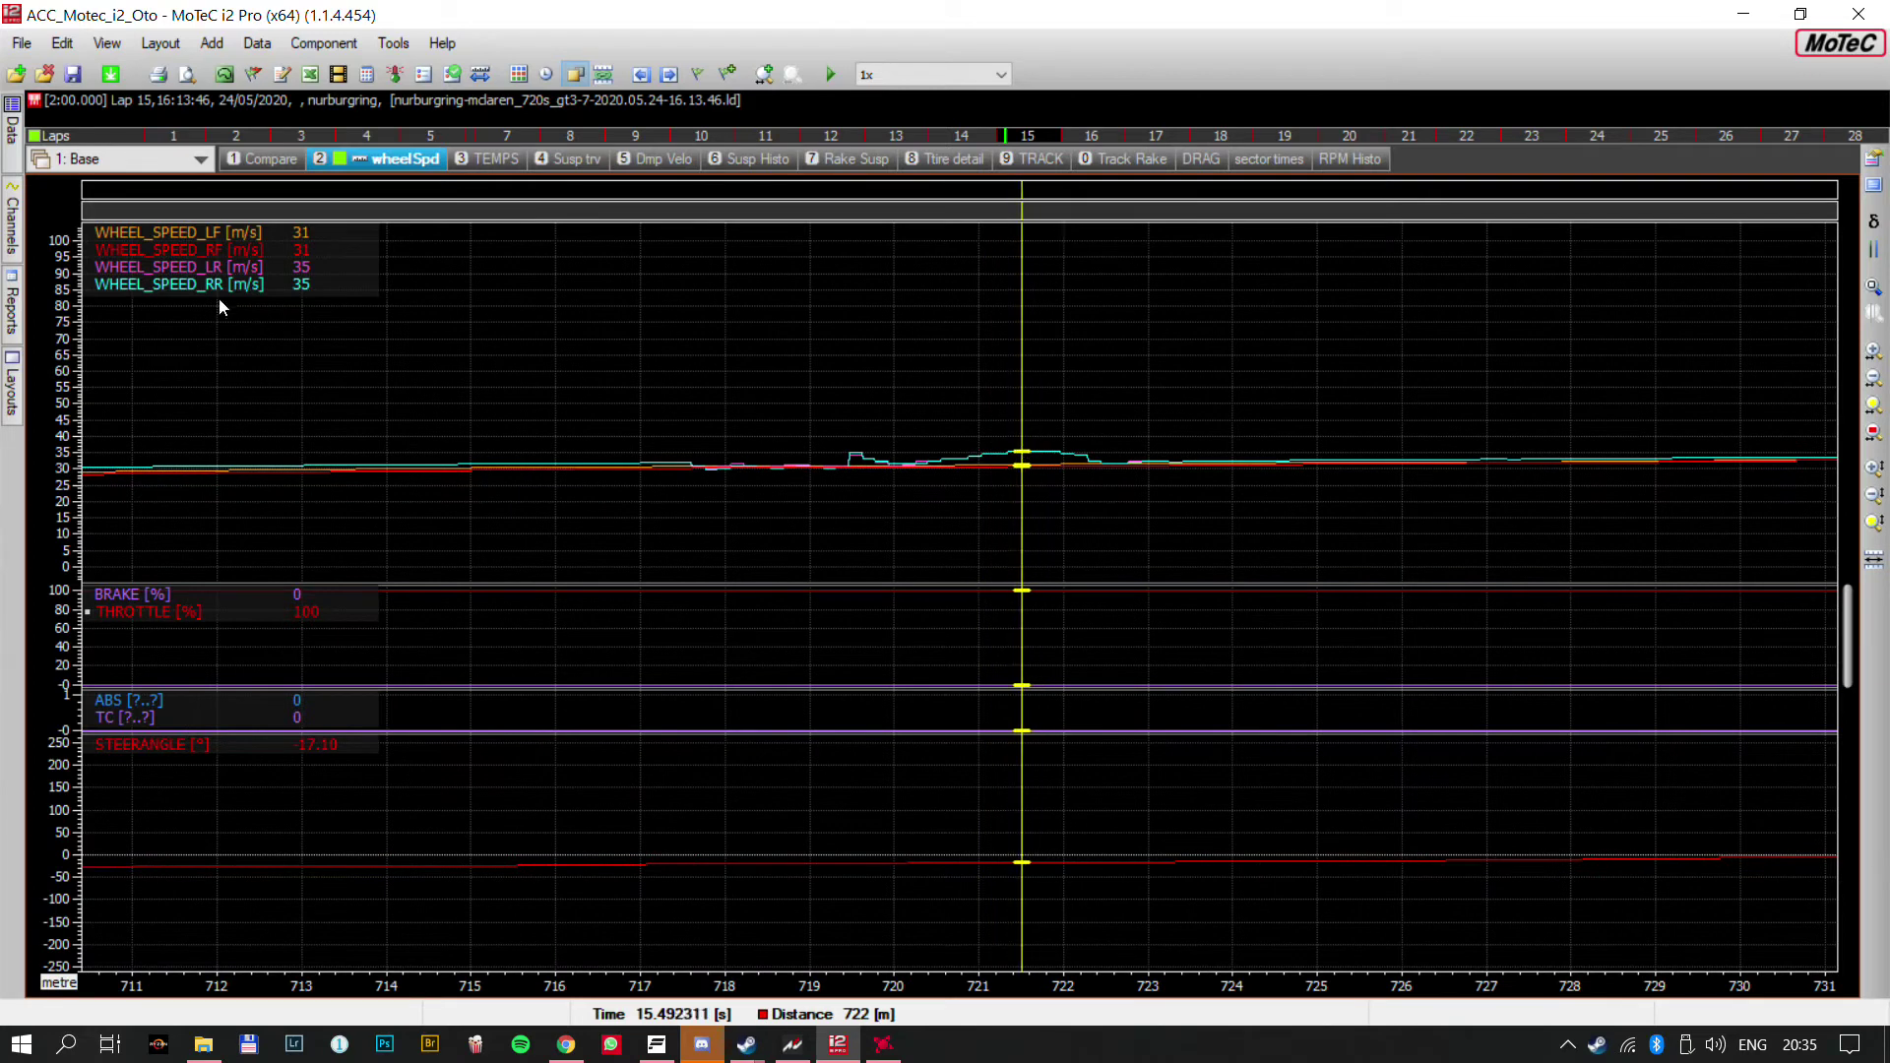
# Examine the rear wheel speed spike in Turn 4 in close-up, with the data cursor at about 1170 m
pyautogui.scroll(-8, 1130, 557)
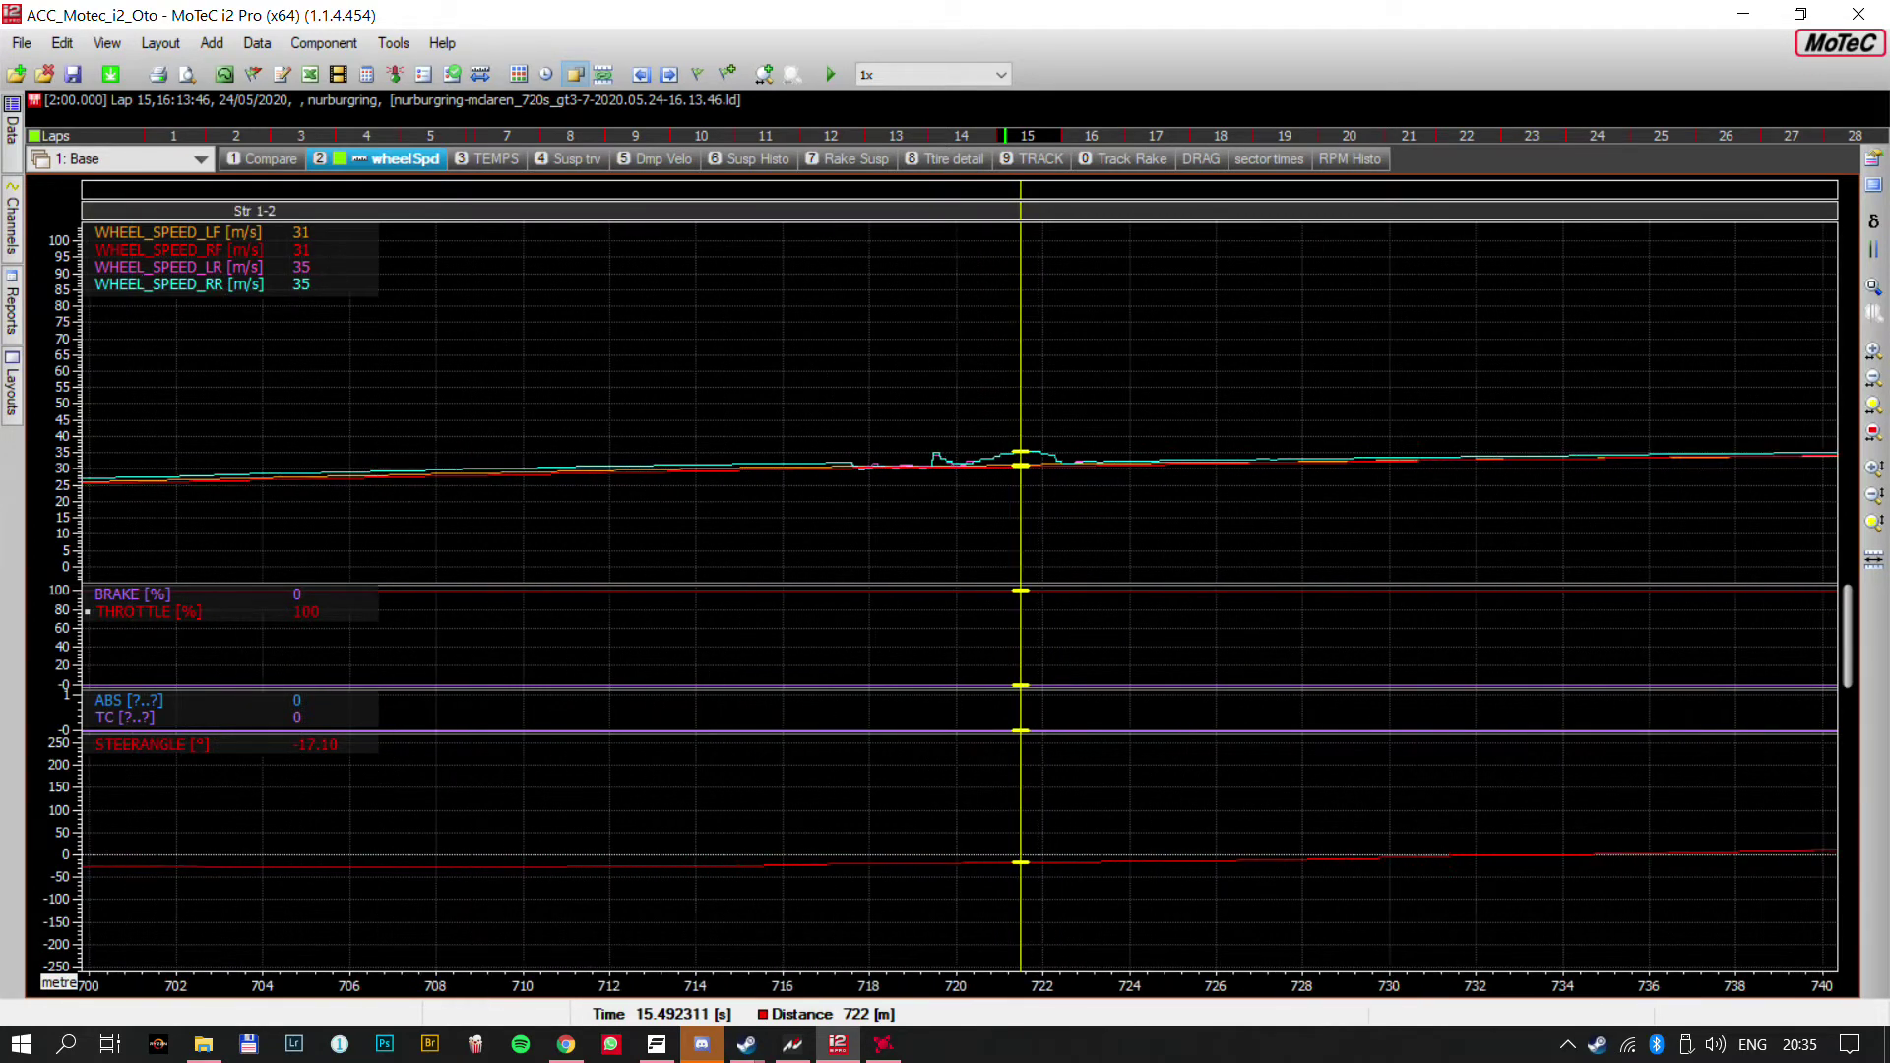
pyautogui.scroll(-5, 1213, 604)
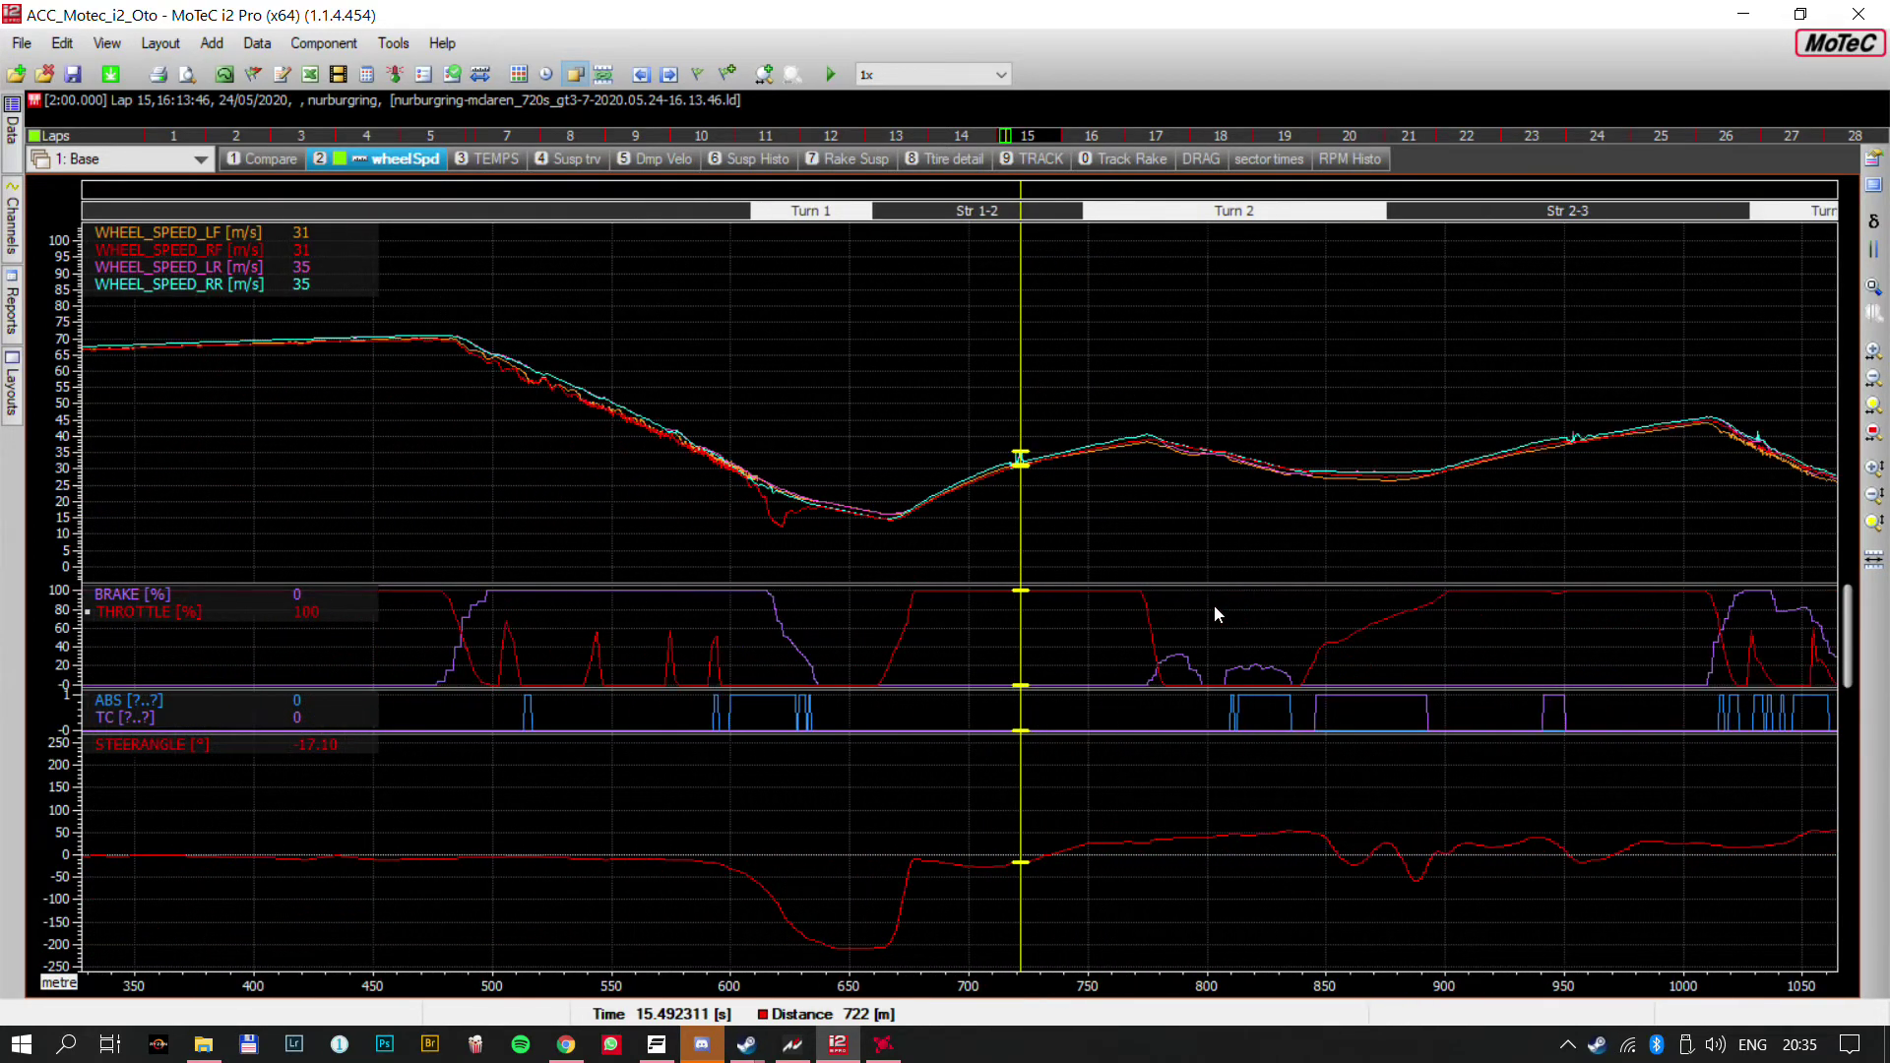
pyautogui.click(1368, 482)
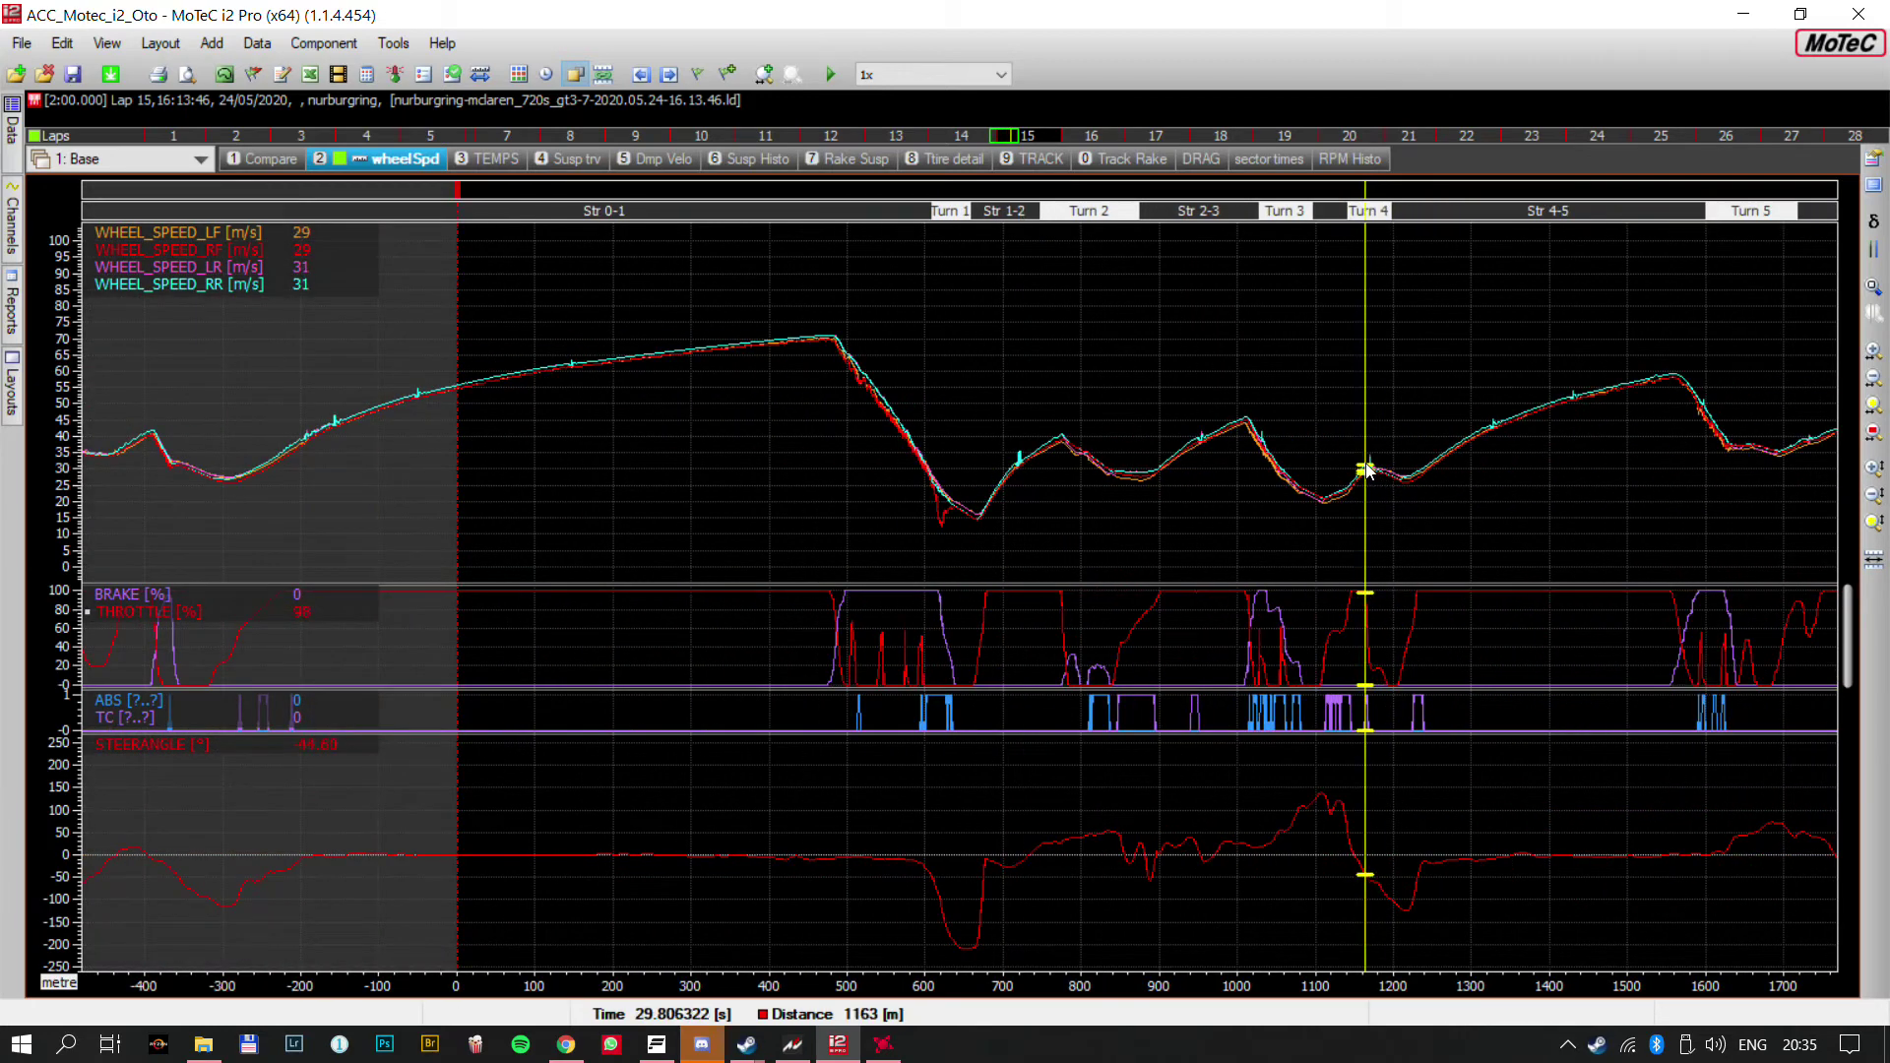
pyautogui.scroll(5, 1379, 493)
pyautogui.scroll(8, 1379, 488)
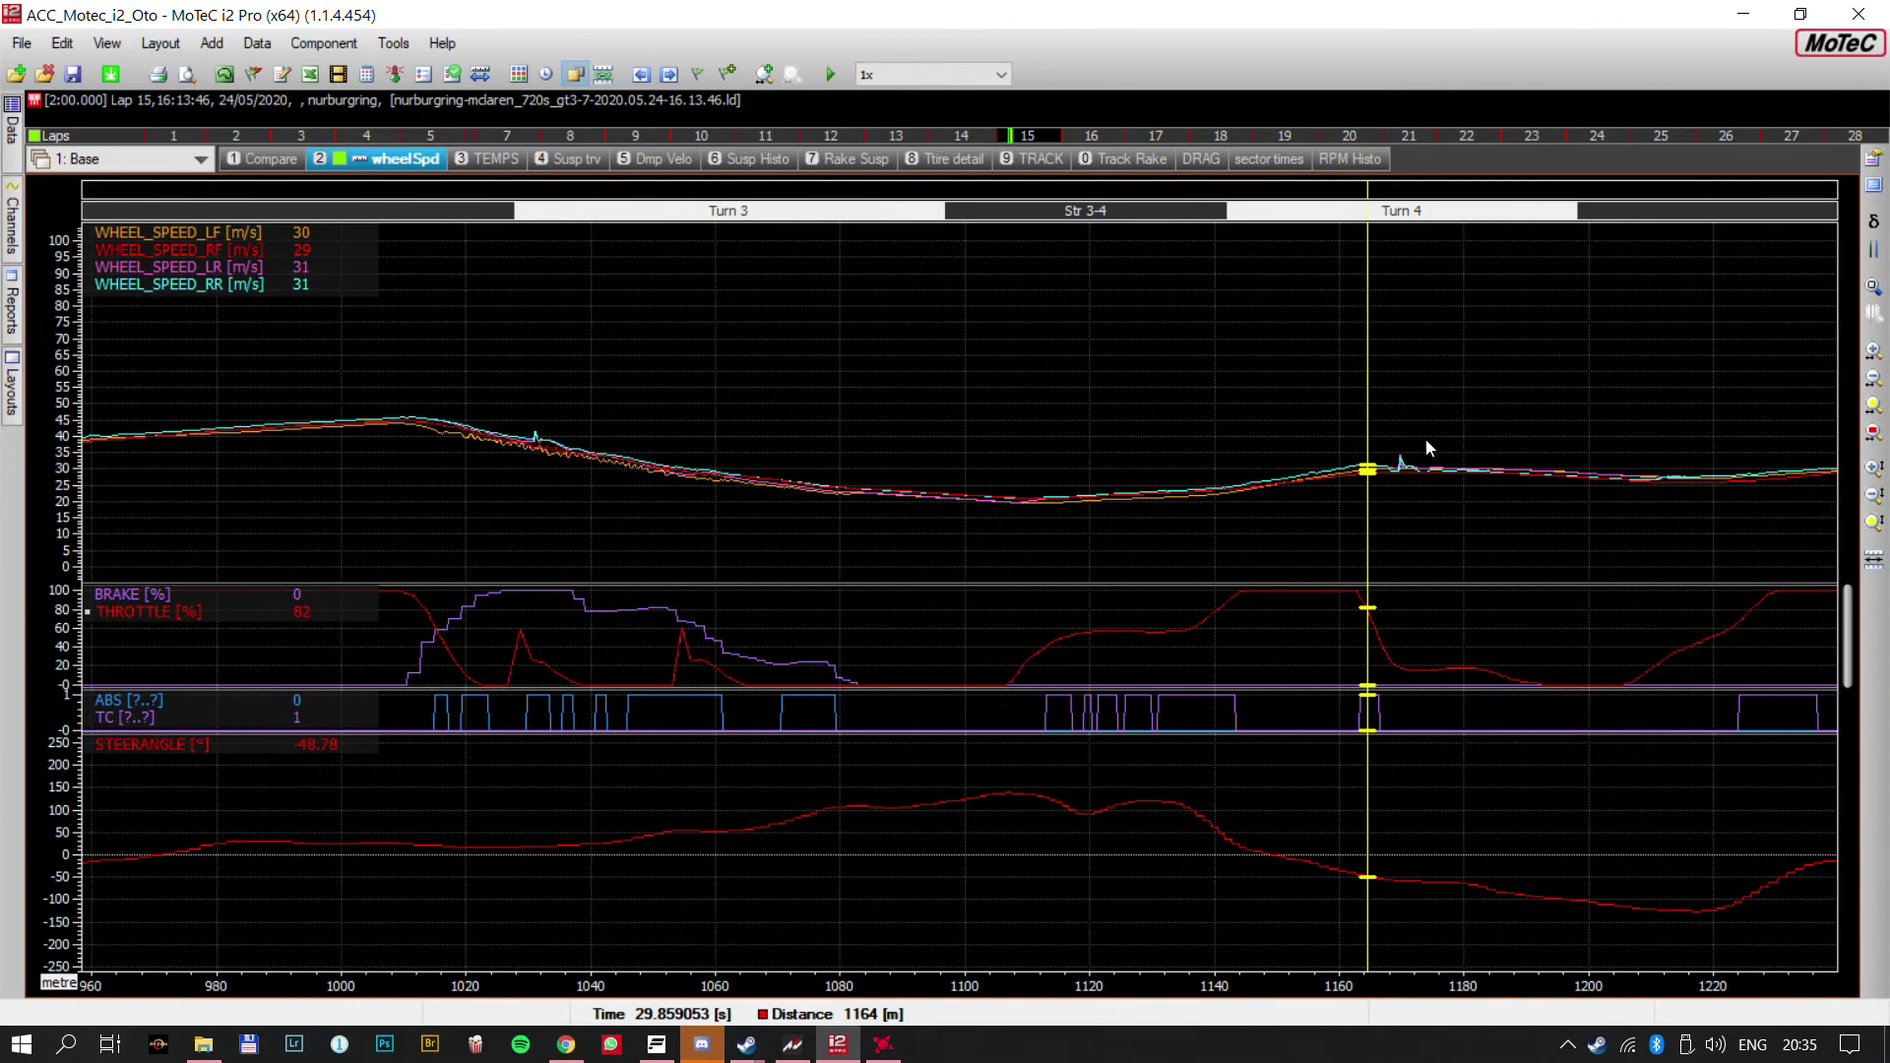
pyautogui.click(1549, 476)
pyautogui.moveTo(1550, 477); pyautogui.dragTo(1553, 485)
# Display the whole of Lap 15 and examine the rear wheel speed spike at the exit of Turn 15 in close-up at about 4904 m
pyautogui.scroll(-6, 1416, 524)
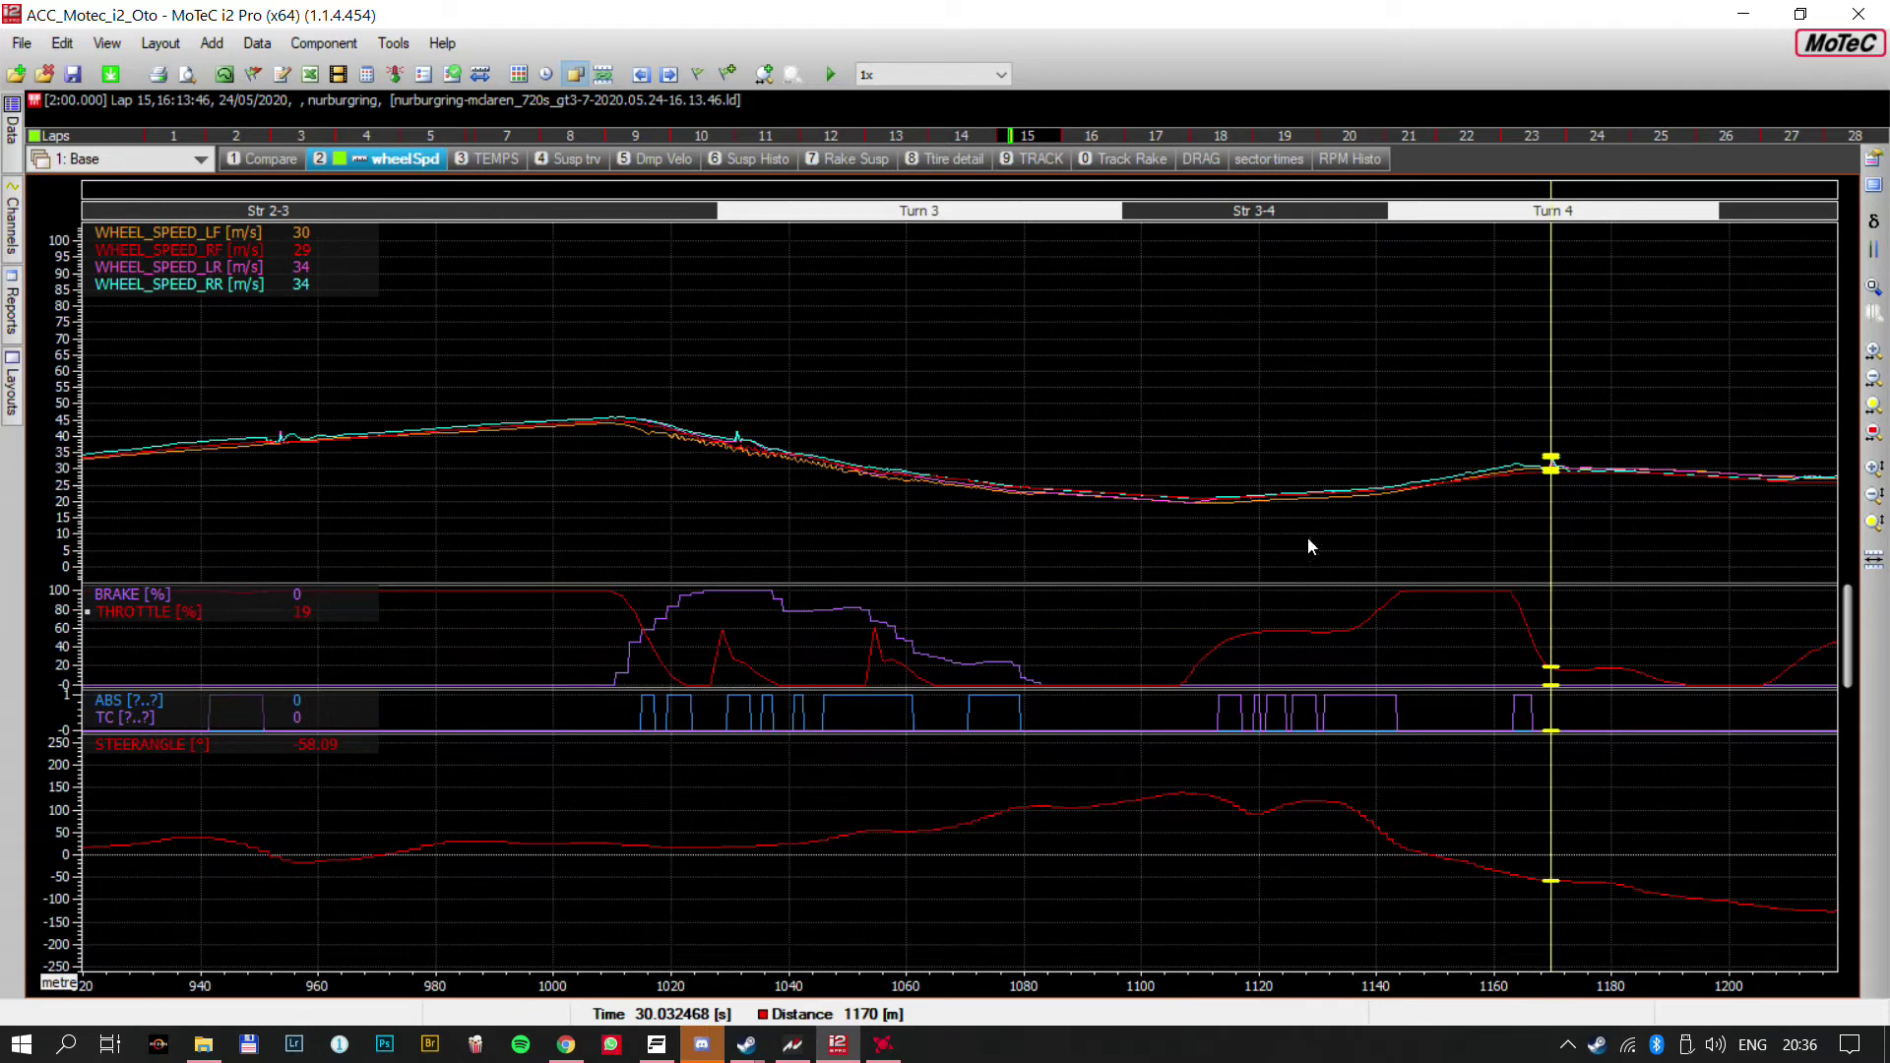
pyautogui.scroll(-7, 997, 455)
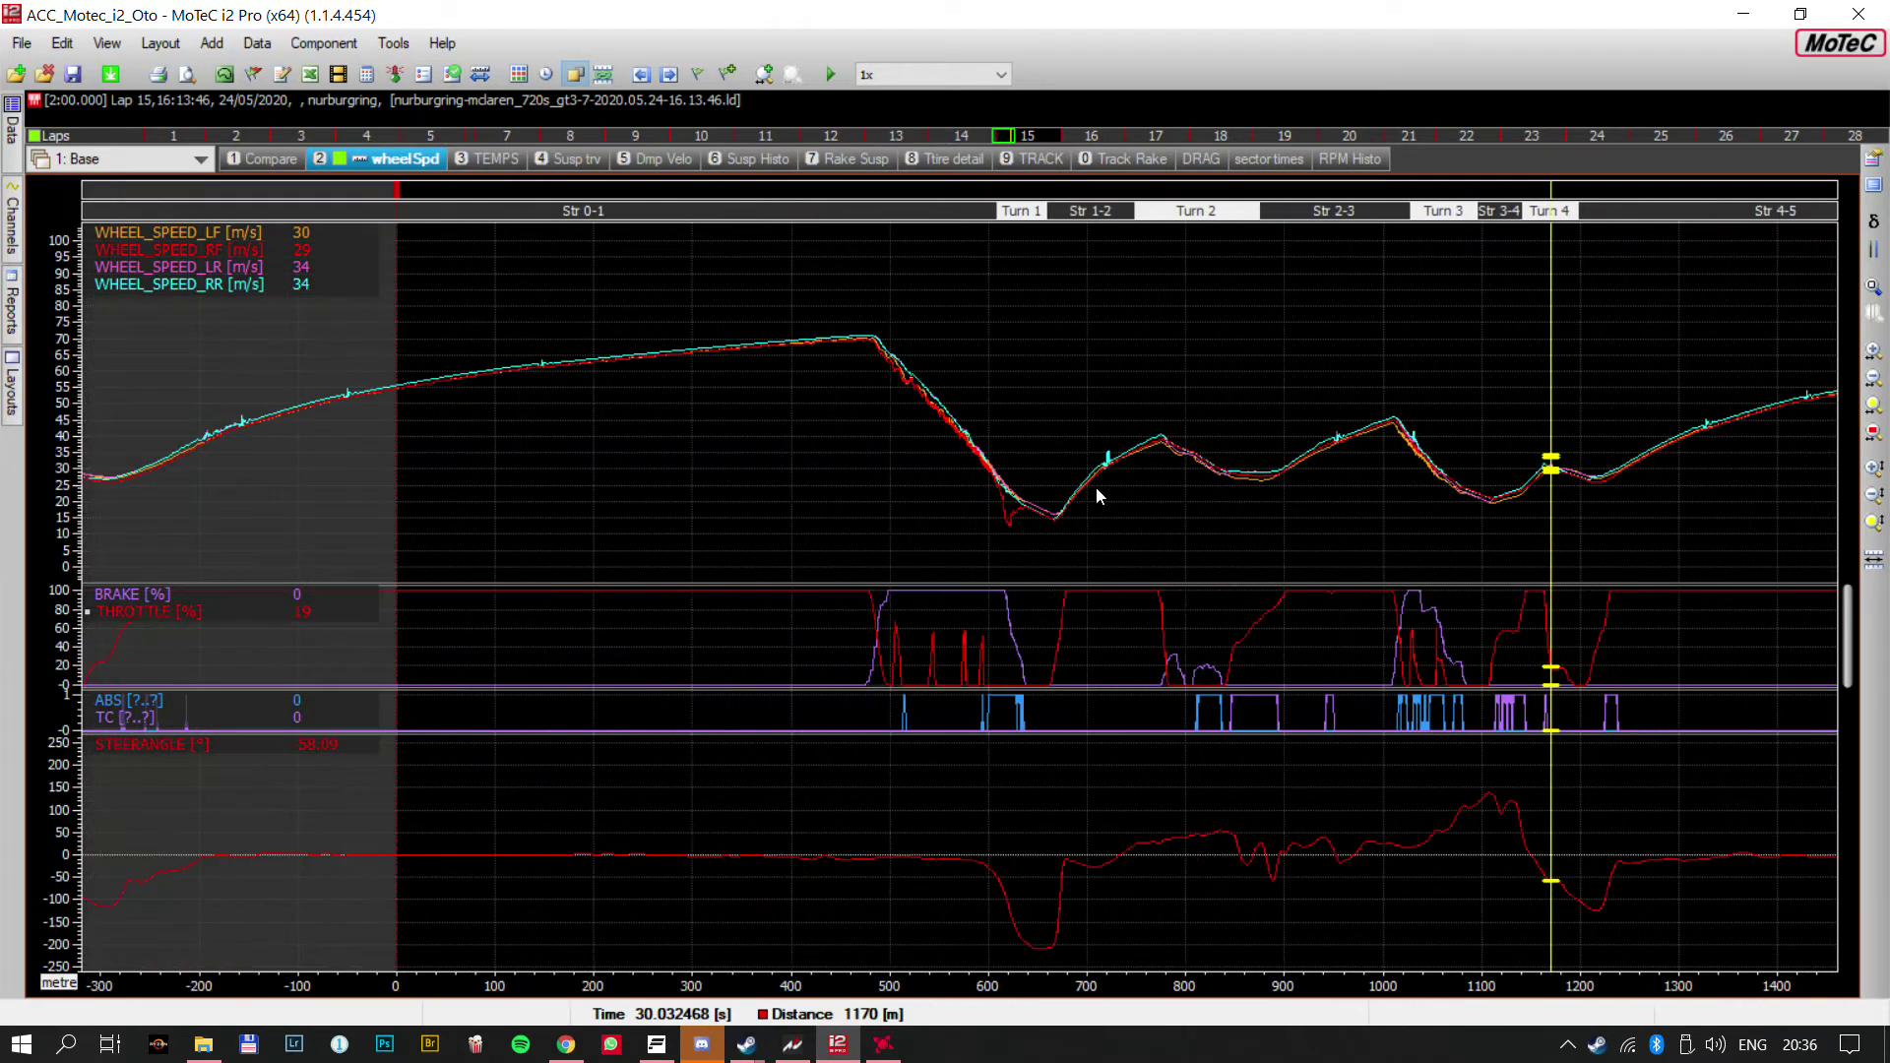
pyautogui.click(1040, 138)
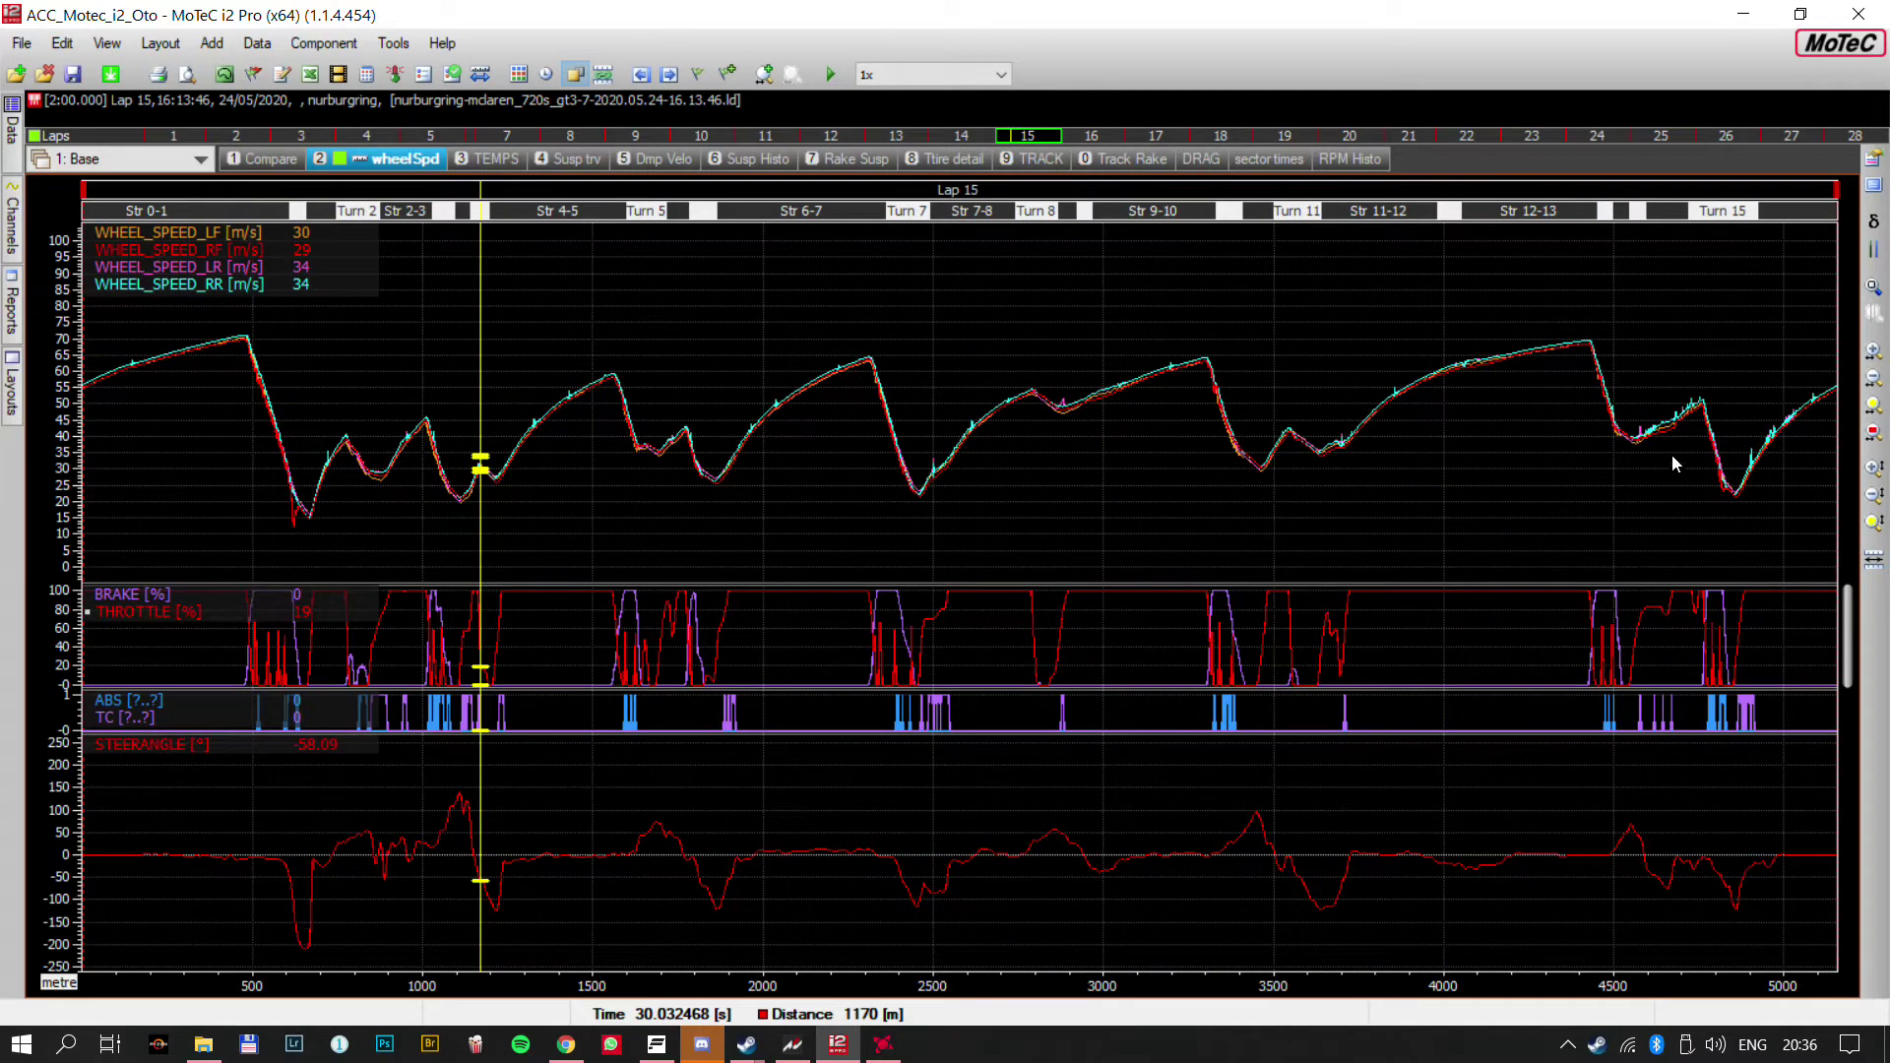
pyautogui.click(1772, 433)
pyautogui.scroll(5, 1801, 439)
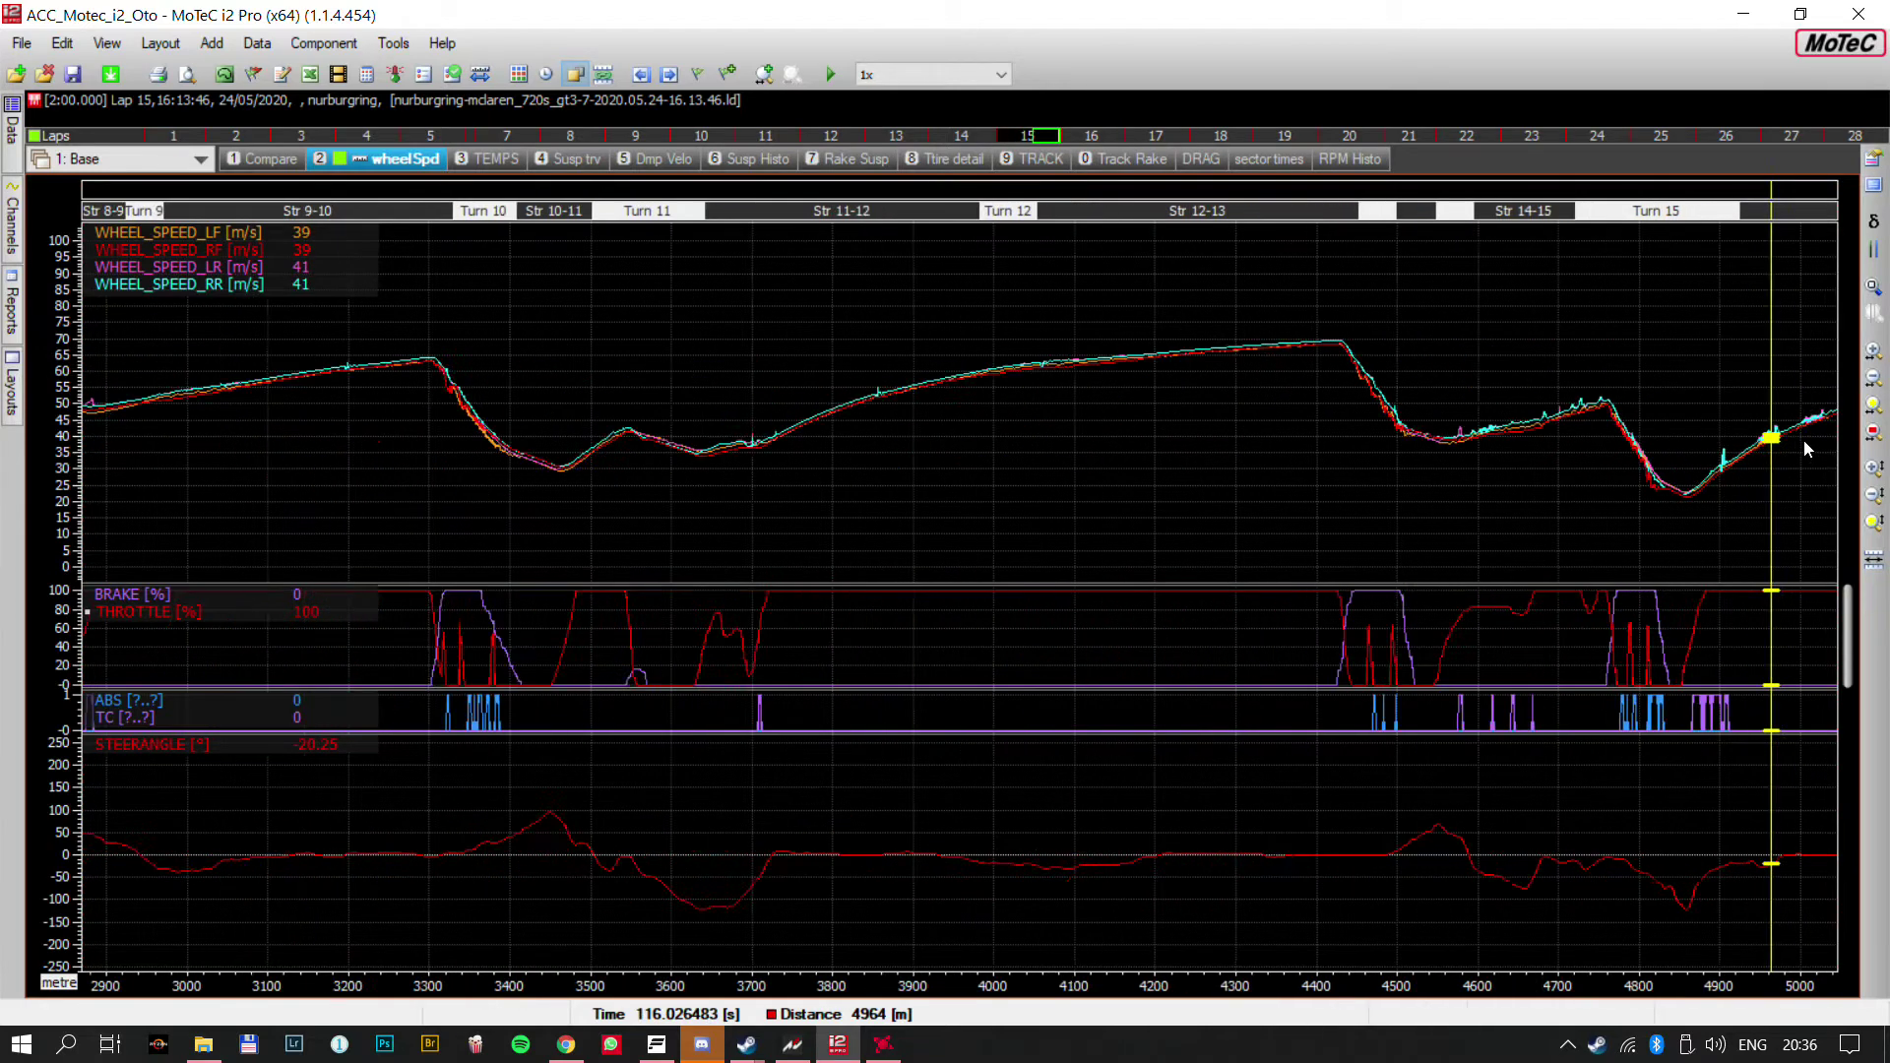
pyautogui.click(1495, 477)
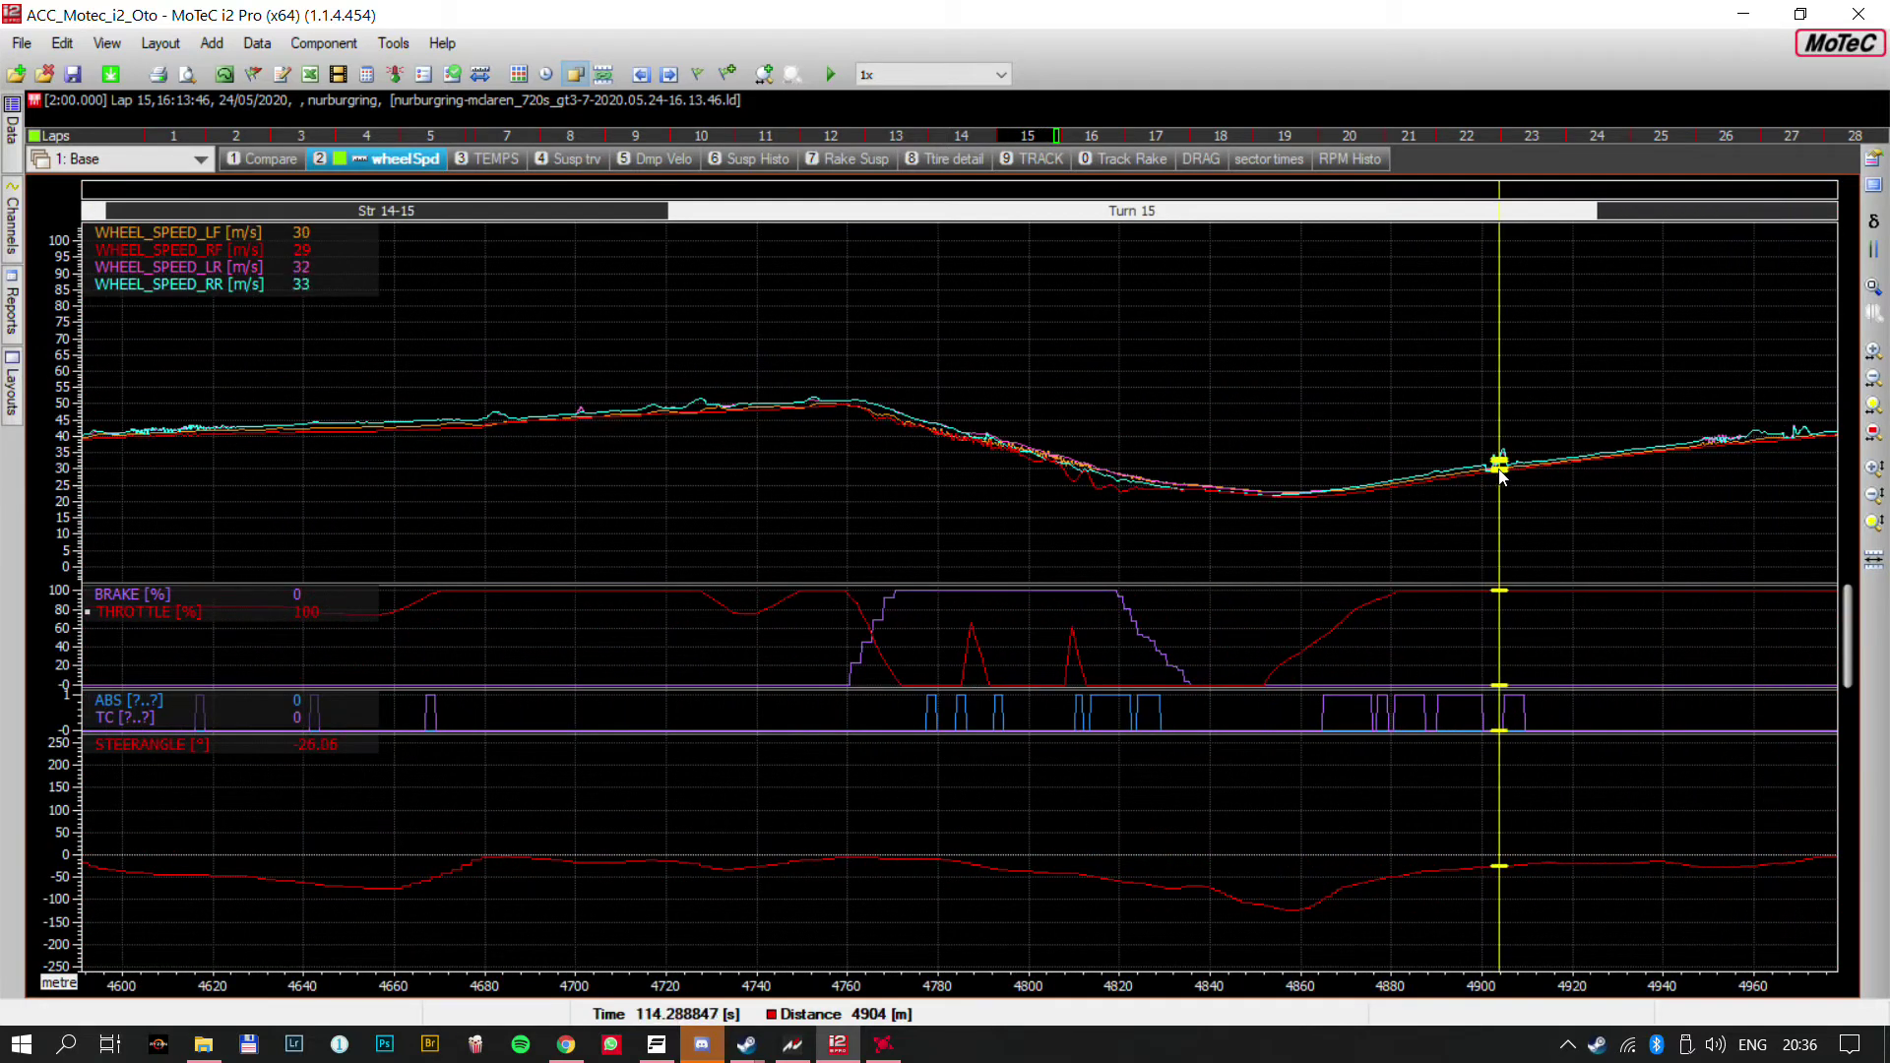
pyautogui.scroll(3, 1498, 476)
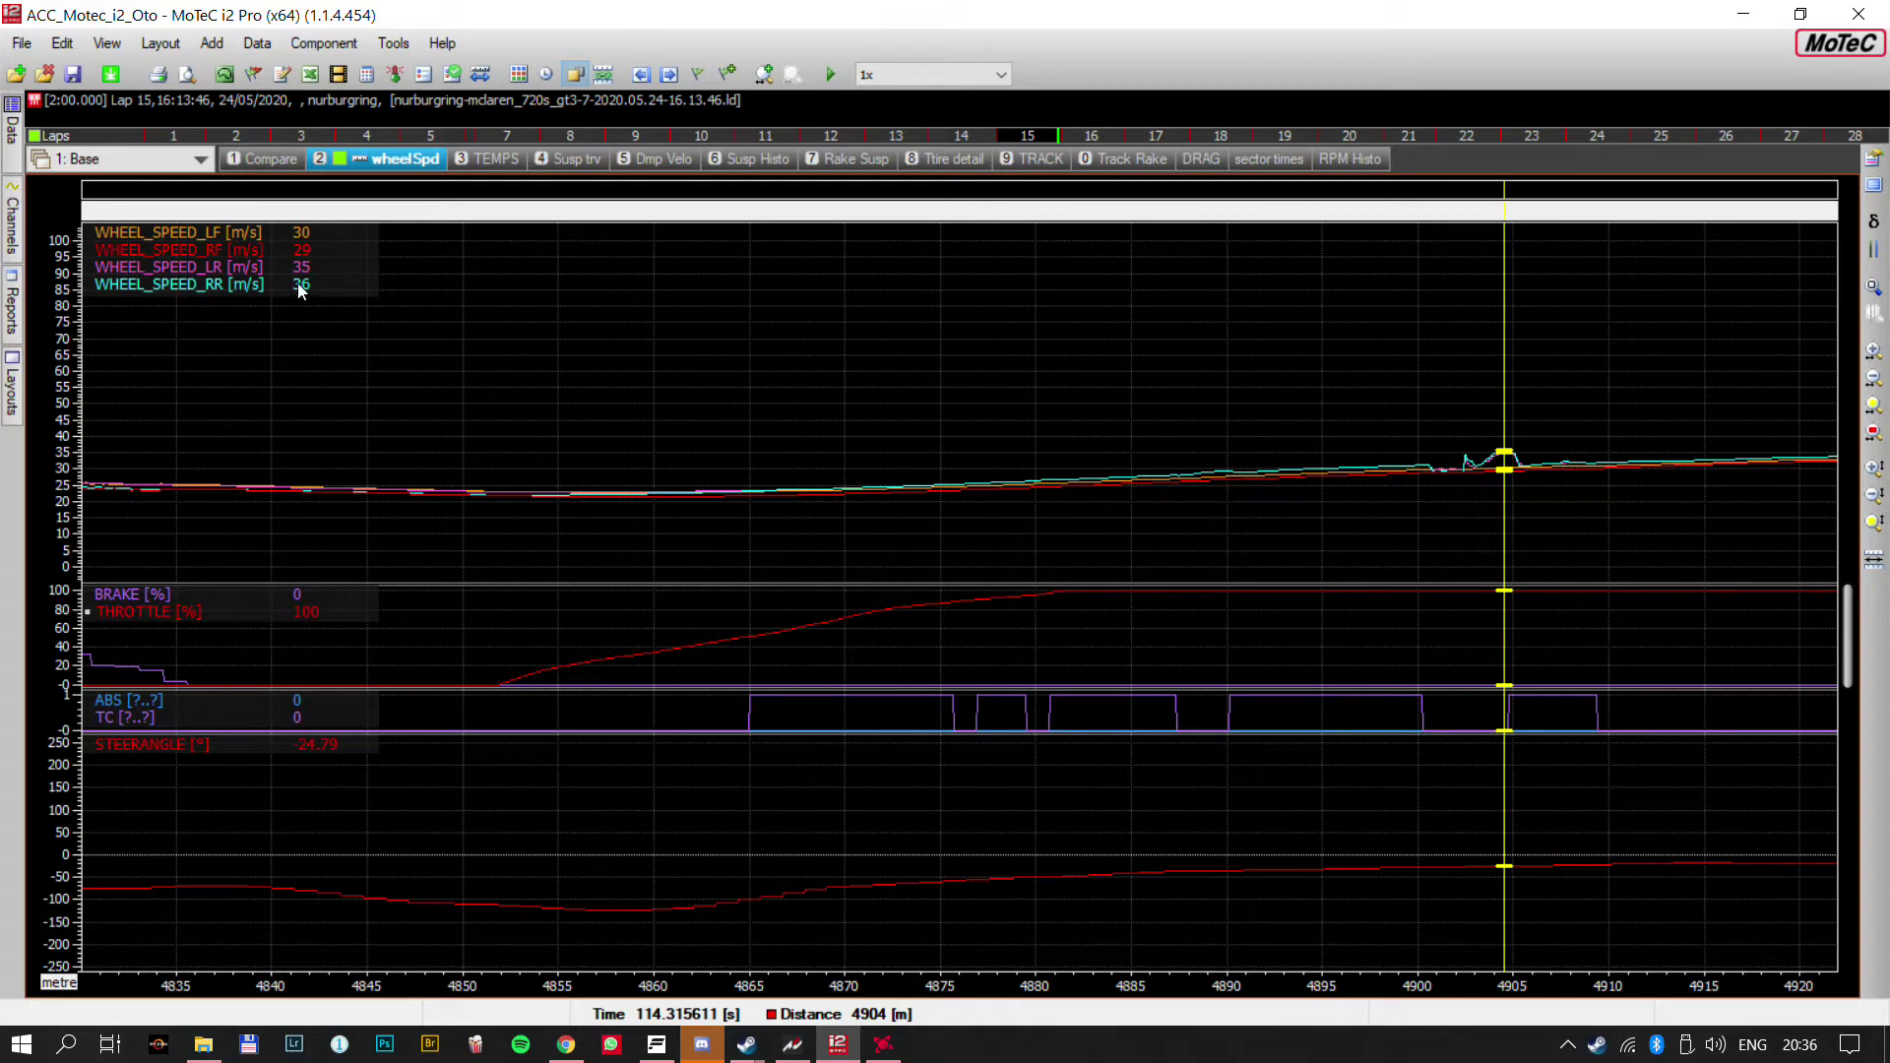
pyautogui.moveTo(1542, 463); pyautogui.dragTo(1504, 463)
# Read the four wheel speeds at the low-speed point just past the end of Lap 15, at about 5280 m
pyautogui.scroll(-10, 1083, 512)
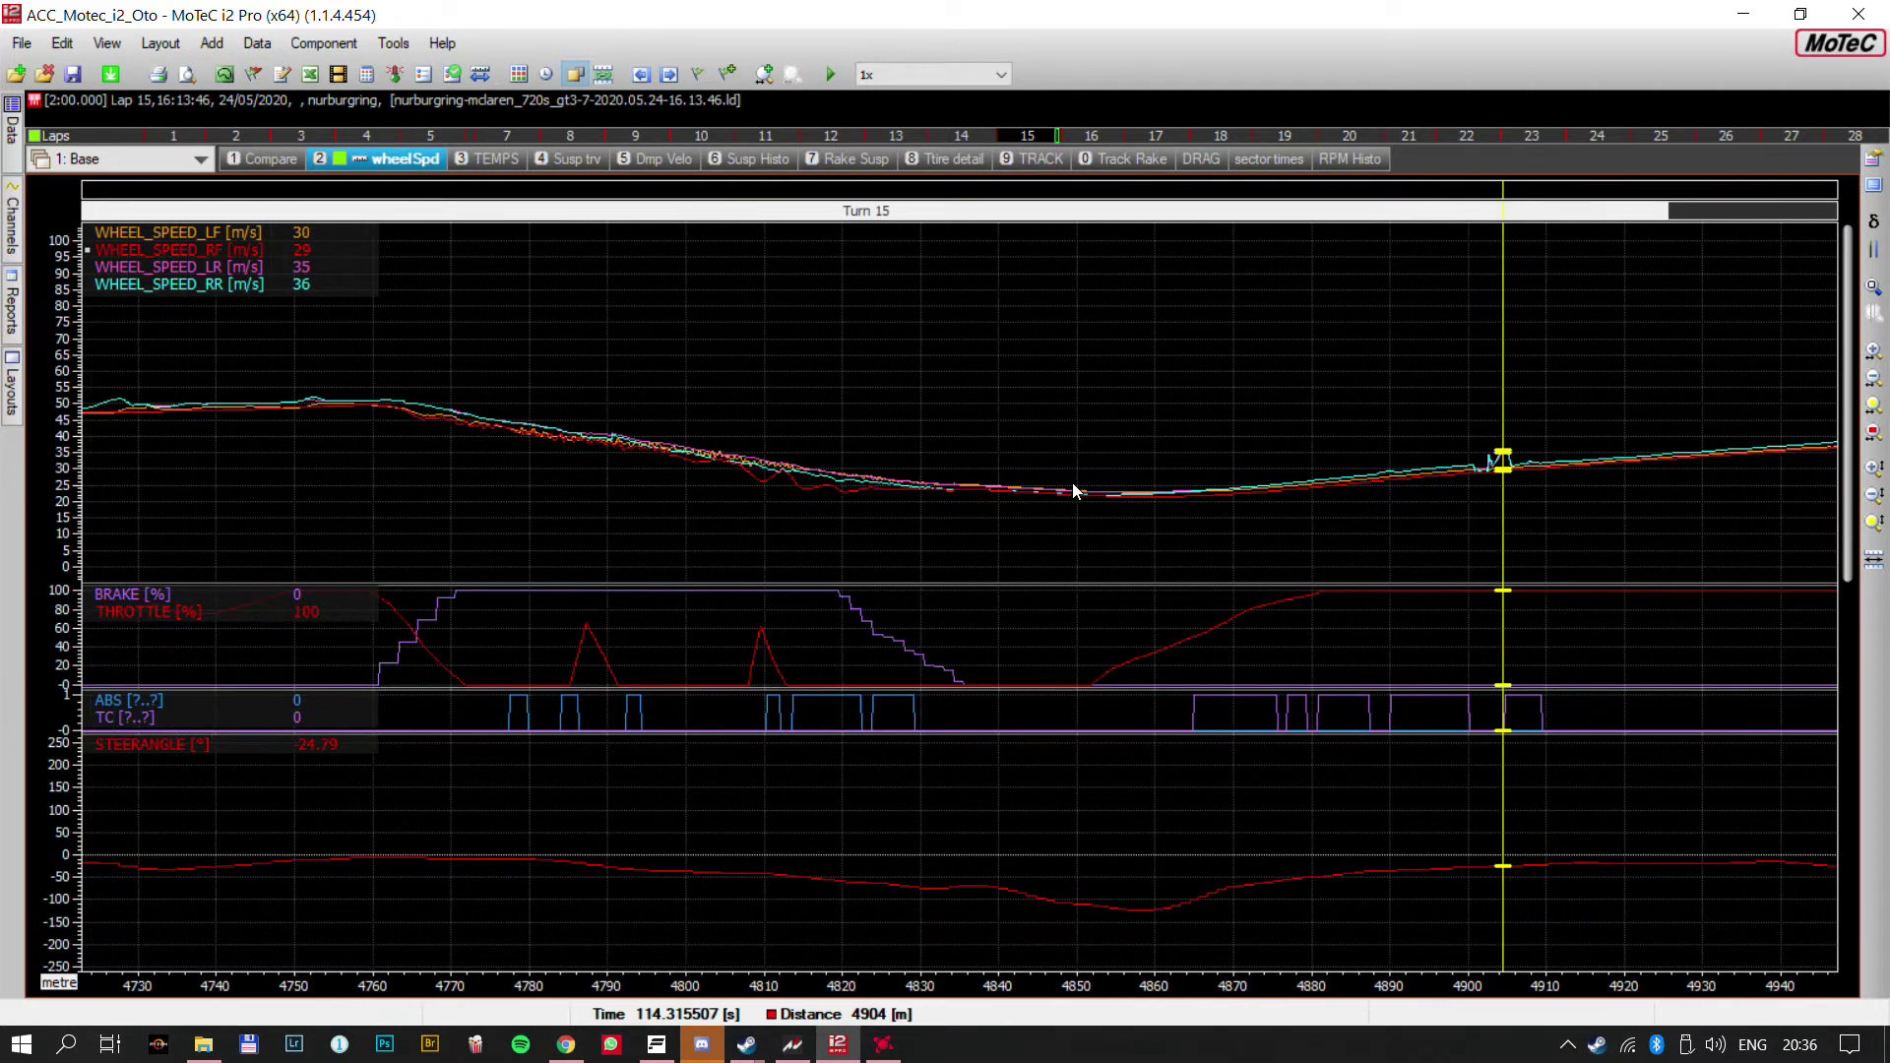
pyautogui.scroll(-2, 1073, 485)
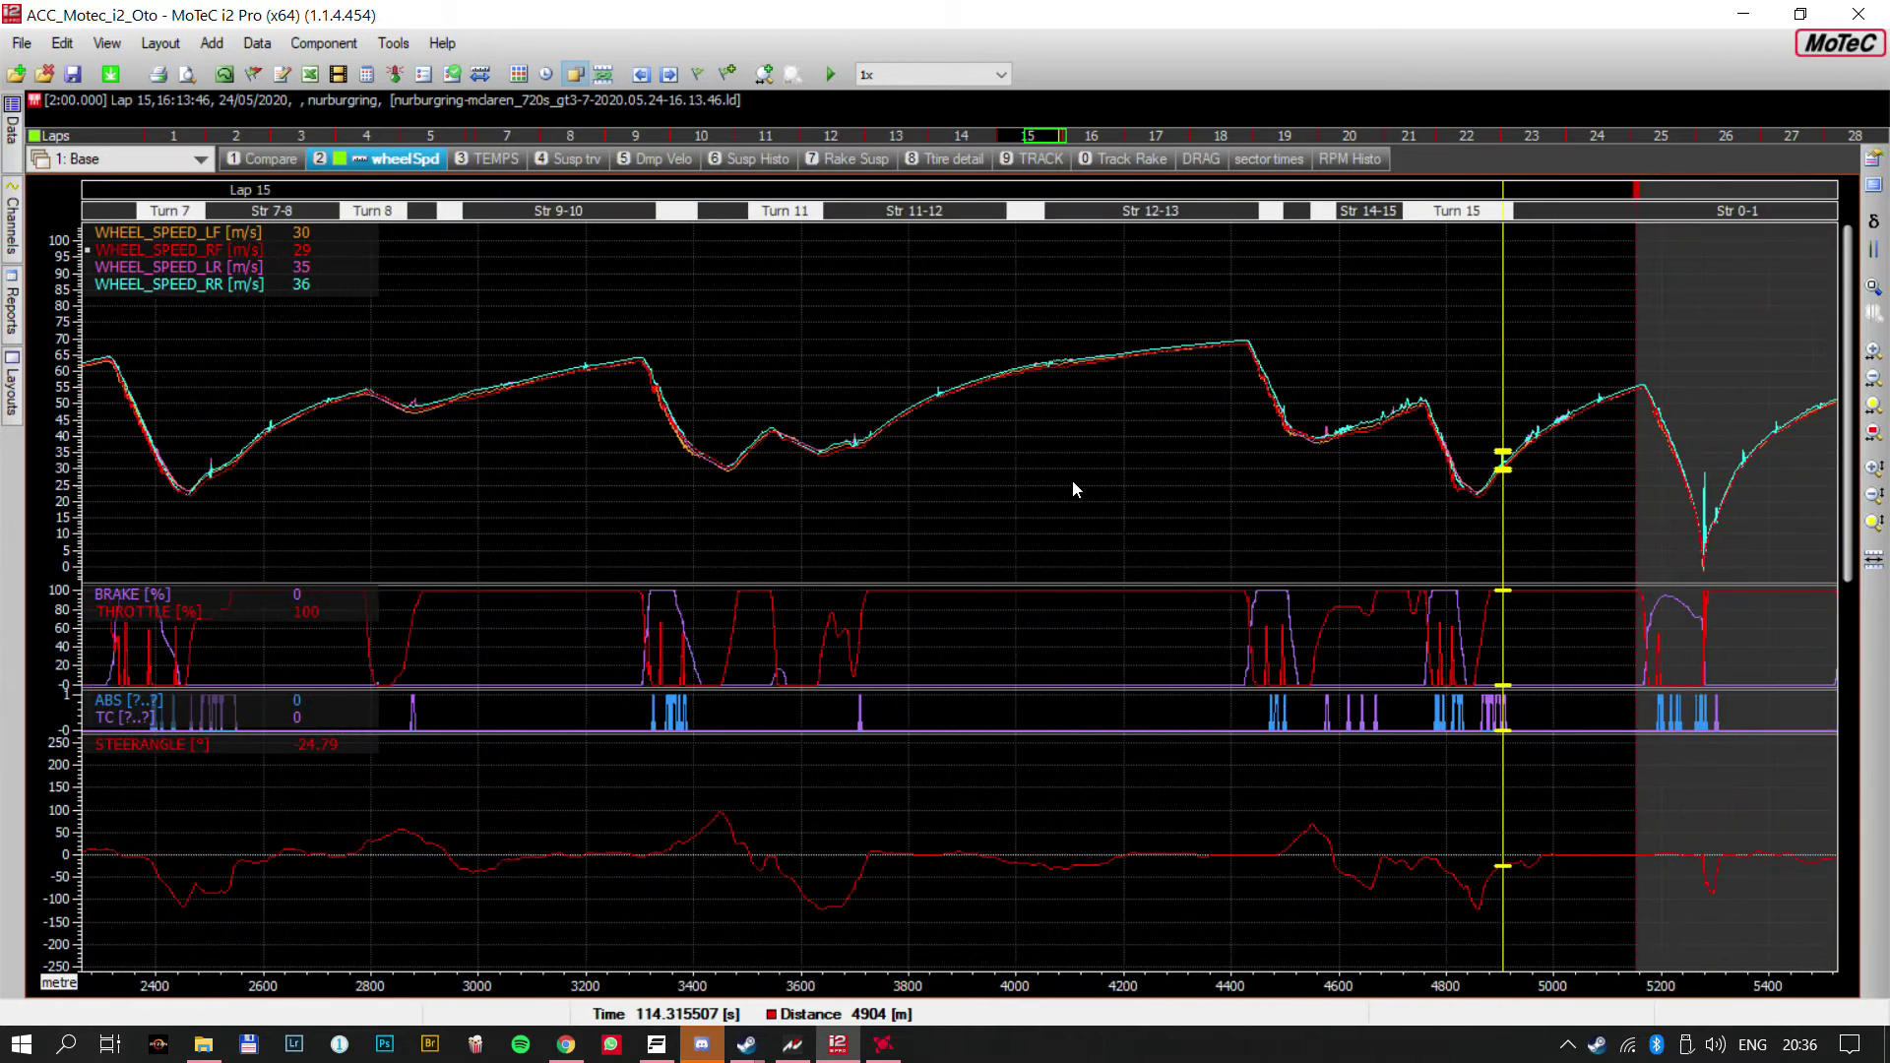
pyautogui.moveTo(1695, 566); pyautogui.dragTo(1703, 543)
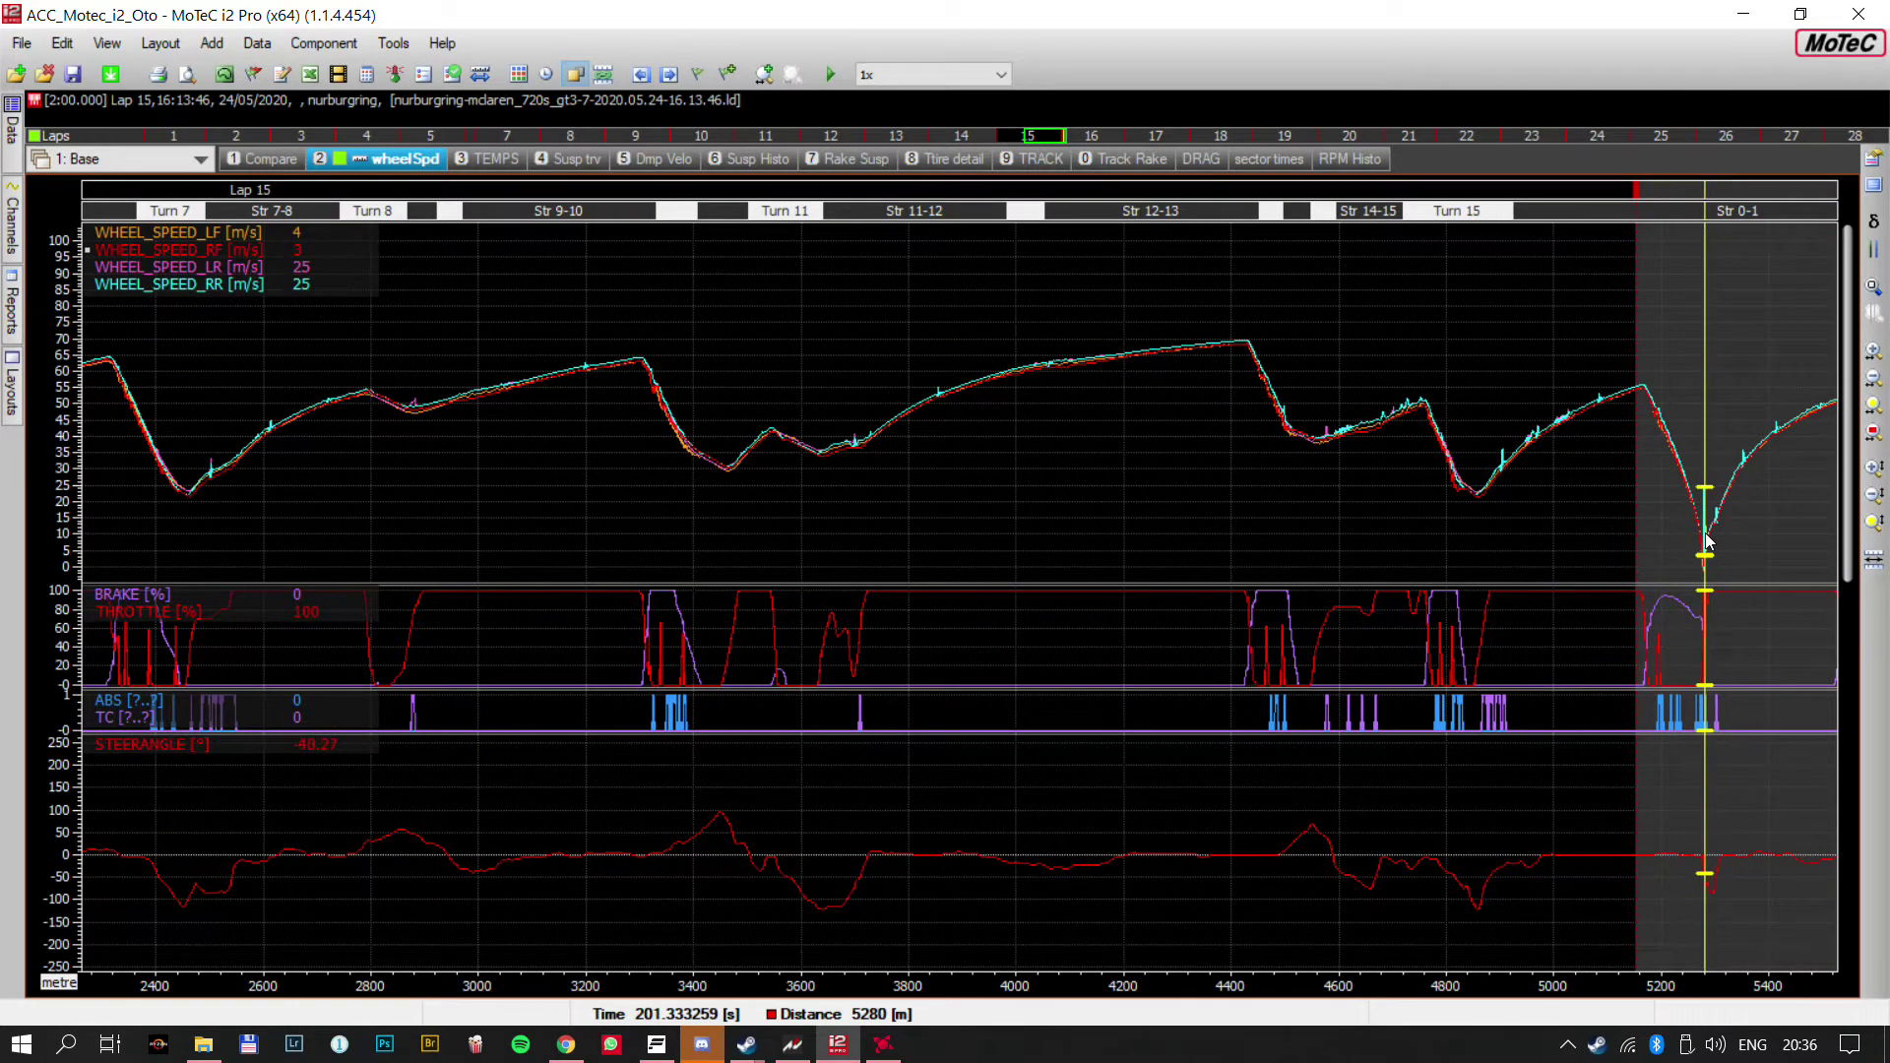
# Display Lap 16 and examine the rear wheel speed spikes near its start in close-up, with the data cursor at about 128 m
pyautogui.click(1088, 143)
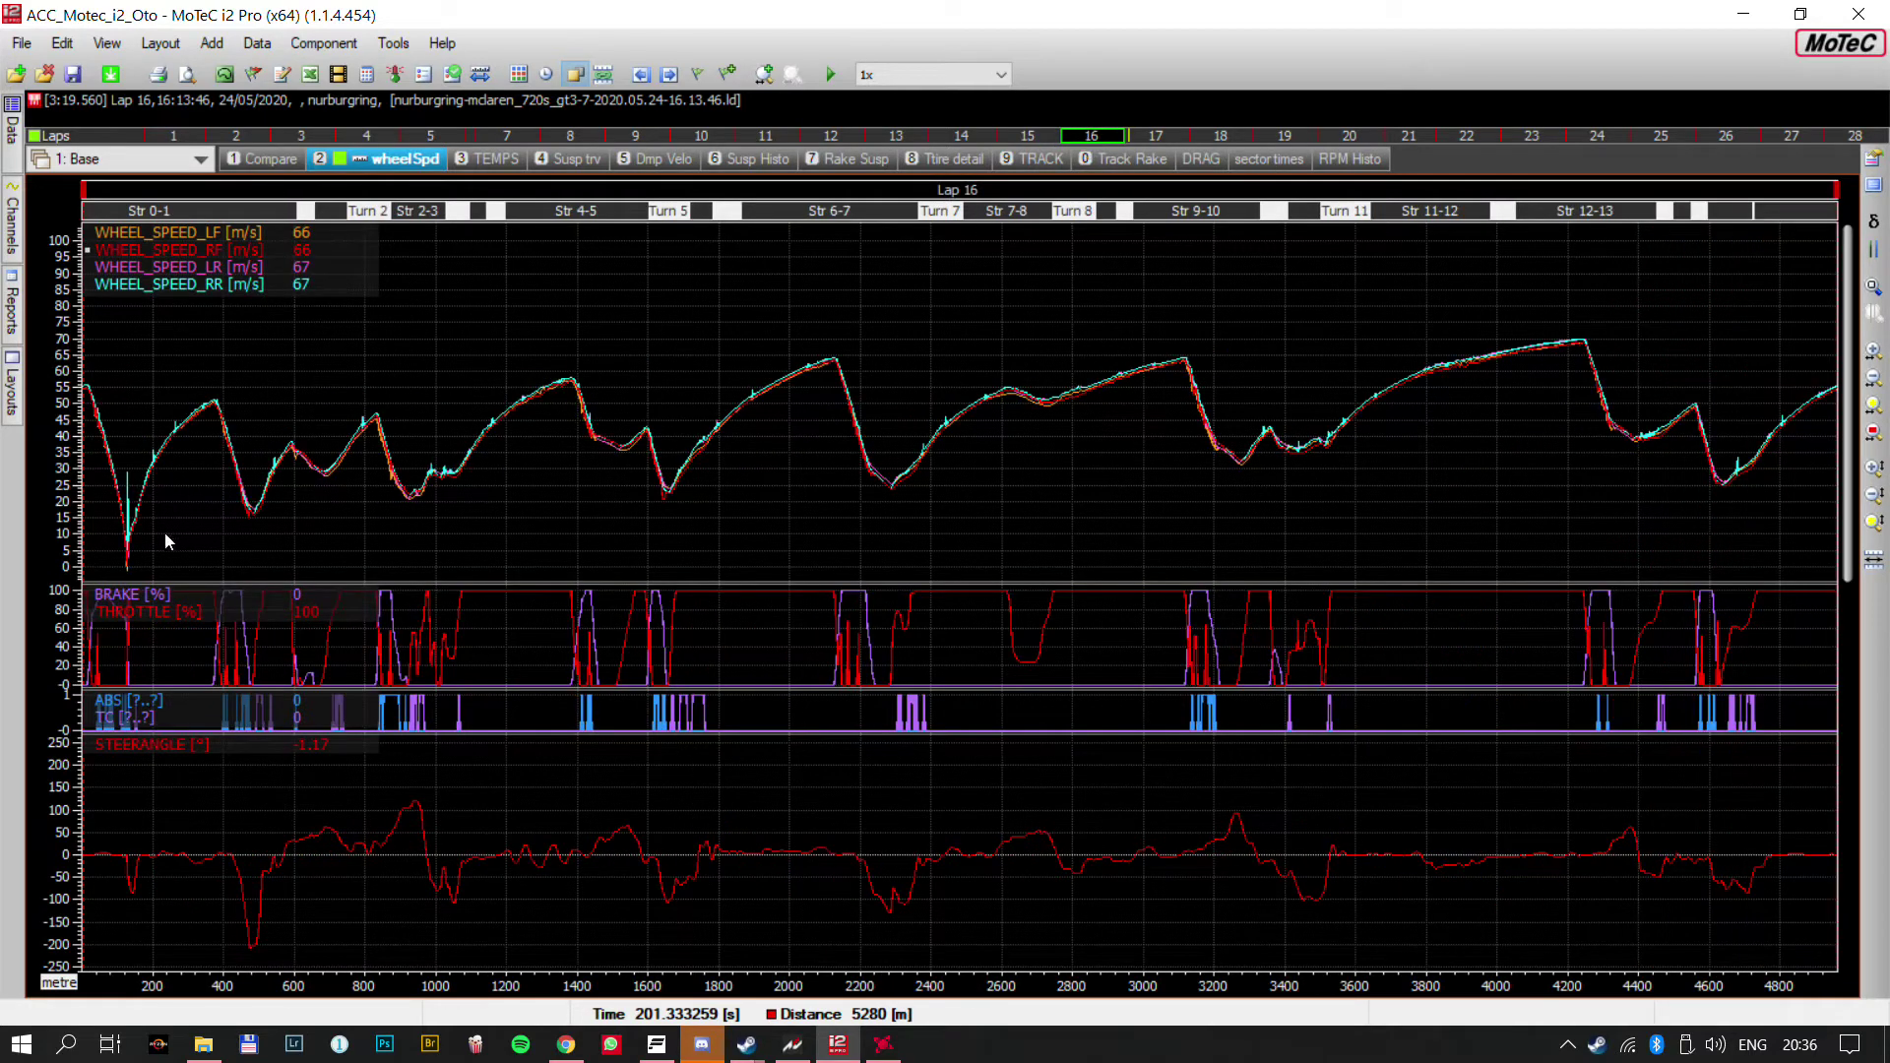
pyautogui.moveTo(147, 533); pyautogui.dragTo(128, 533)
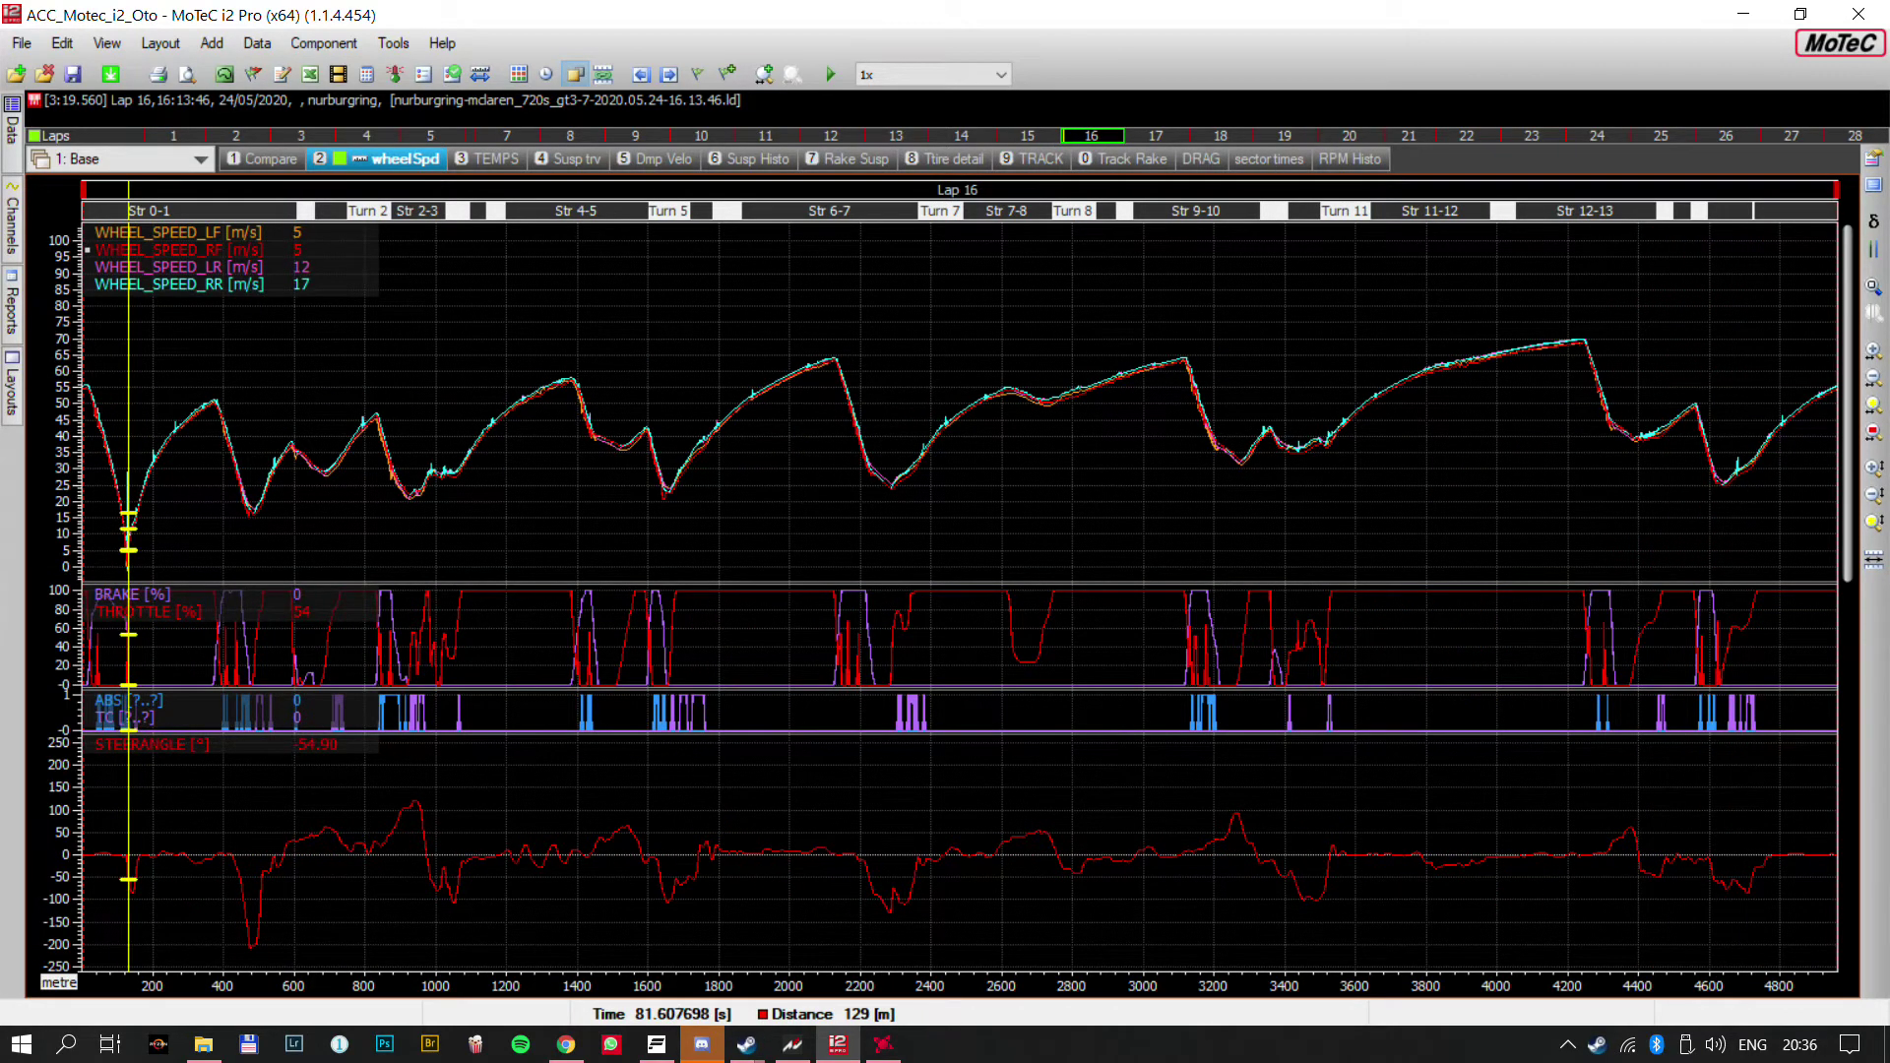
pyautogui.press('Up')
pyautogui.press('Up')
pyautogui.press('Up')
pyautogui.press('Up')
pyautogui.press('Up')
pyautogui.press('Up')
pyautogui.press('Up')
pyautogui.press('Up')
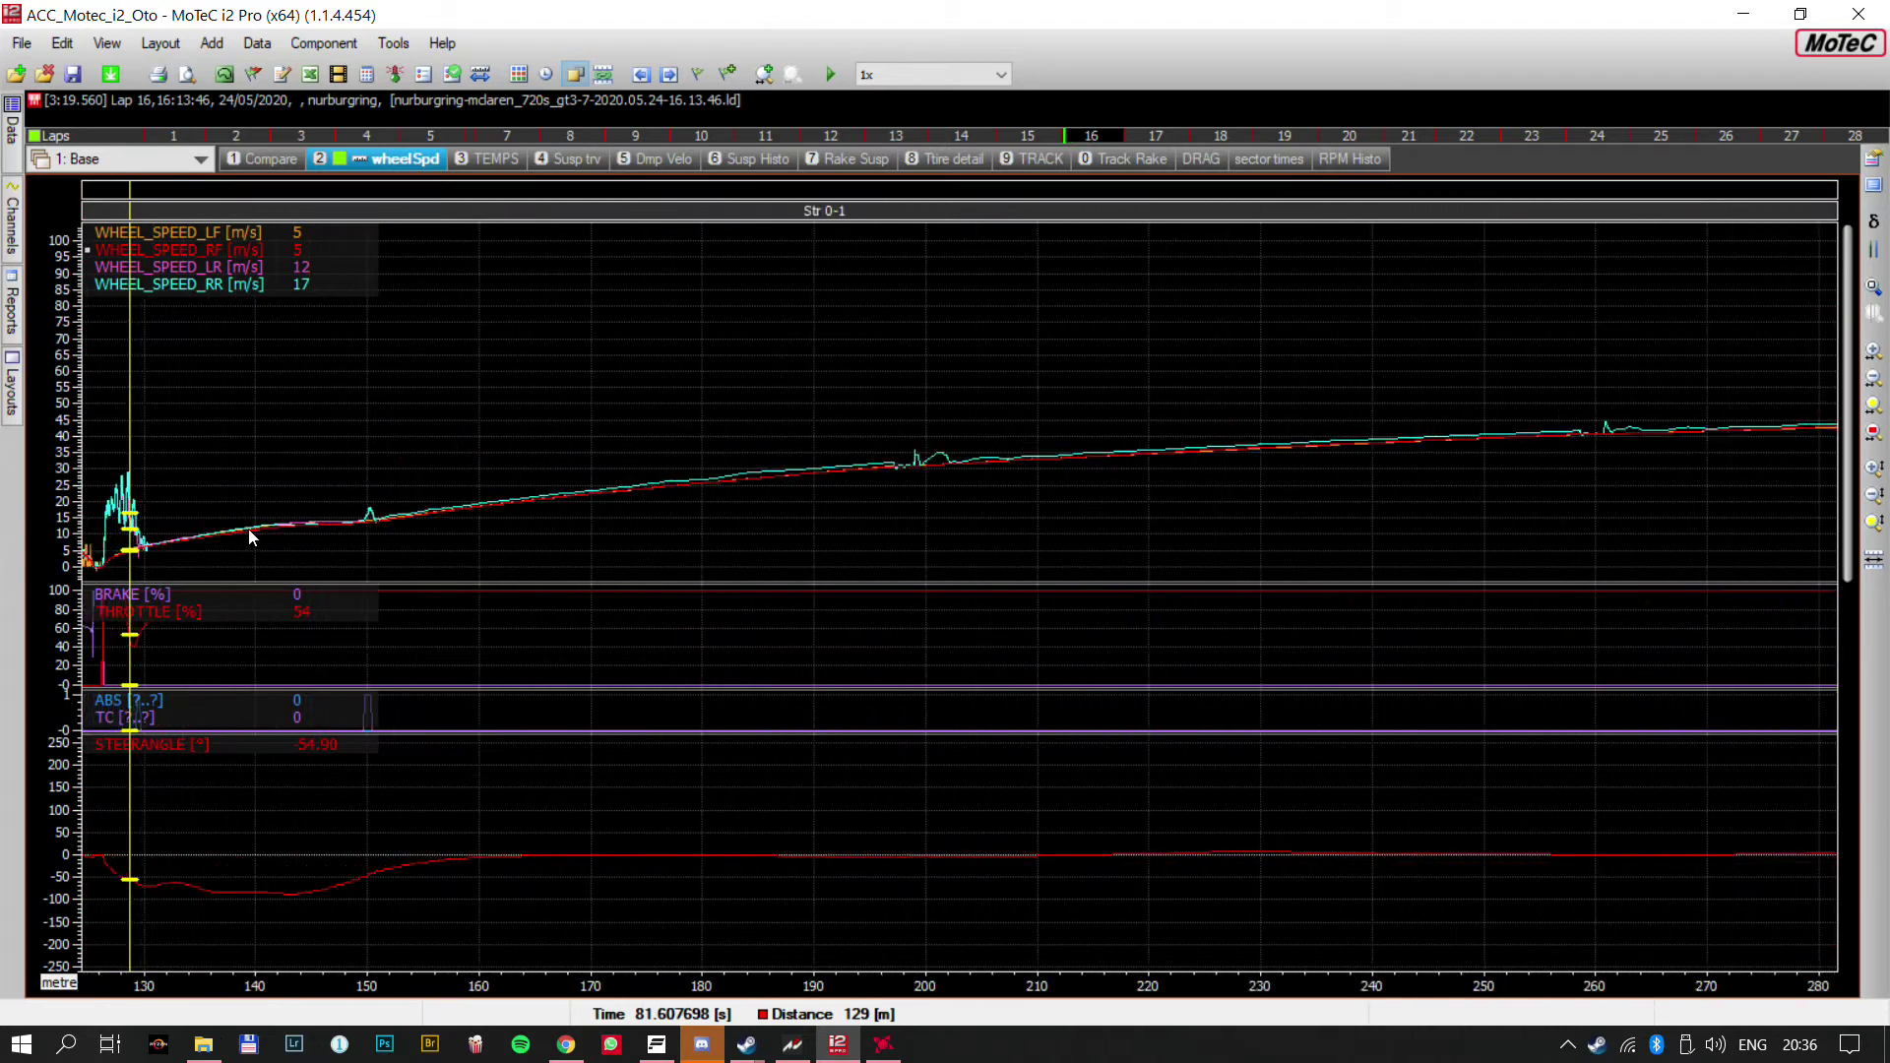
pyautogui.moveTo(84, 578); pyautogui.dragTo(120, 479)
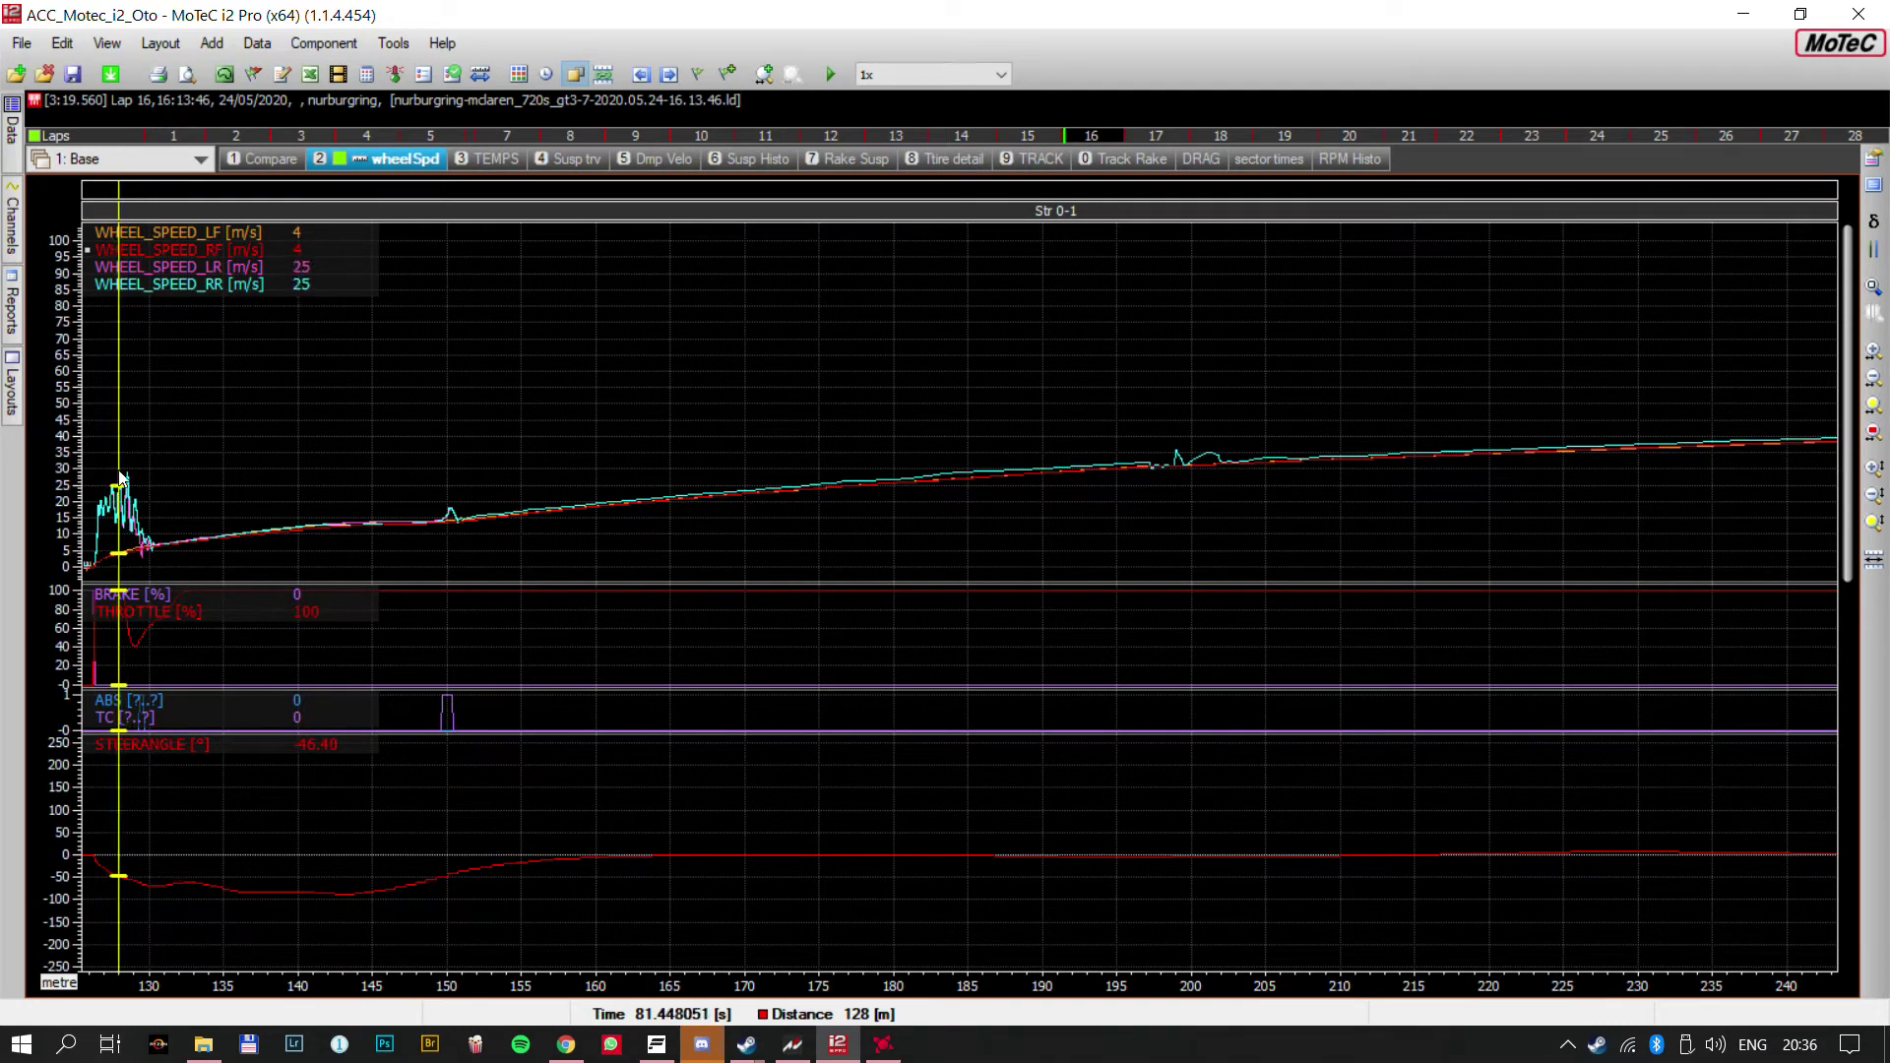
# Show the TEMPS worksheet for the whole of Lap 16 and for Lap 17 to review tyre temperatures, tyre pressures and brake temperatures
pyautogui.scroll(-5, 453, 563)
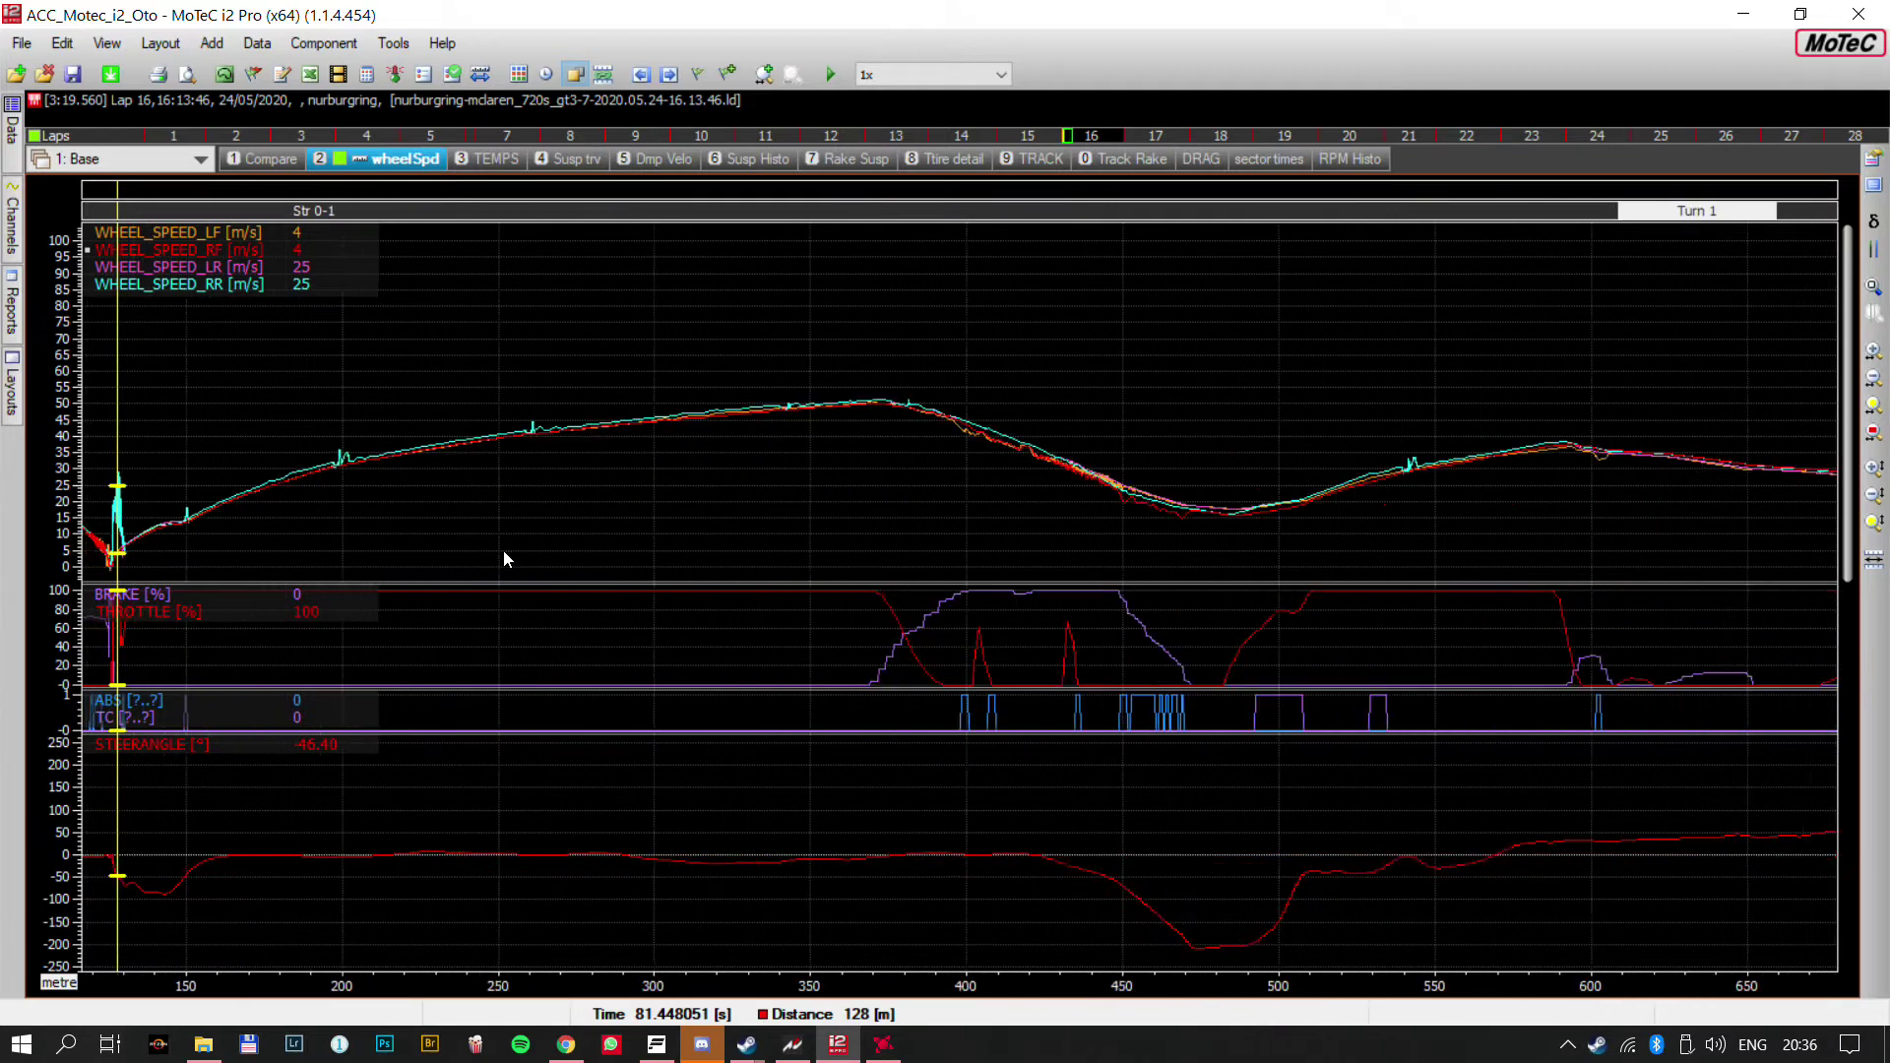
pyautogui.scroll(-3, 581, 532)
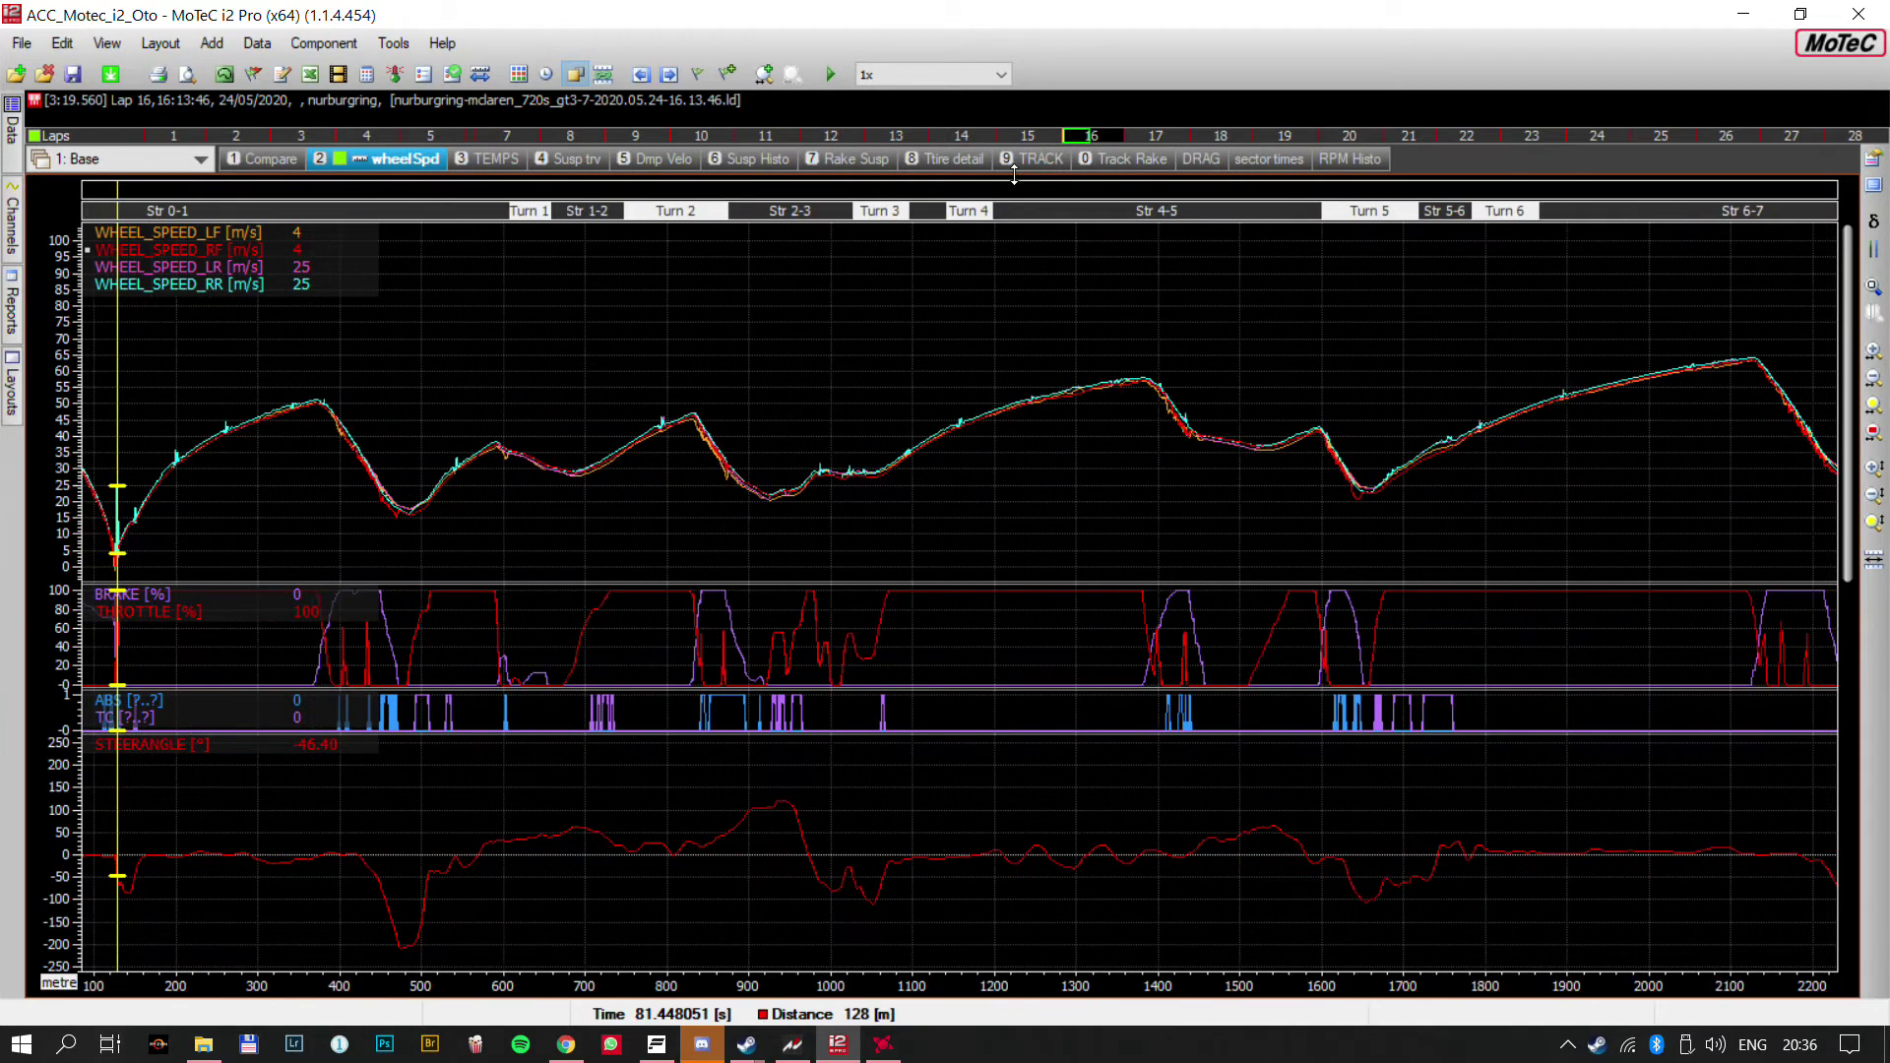
pyautogui.click(1080, 135)
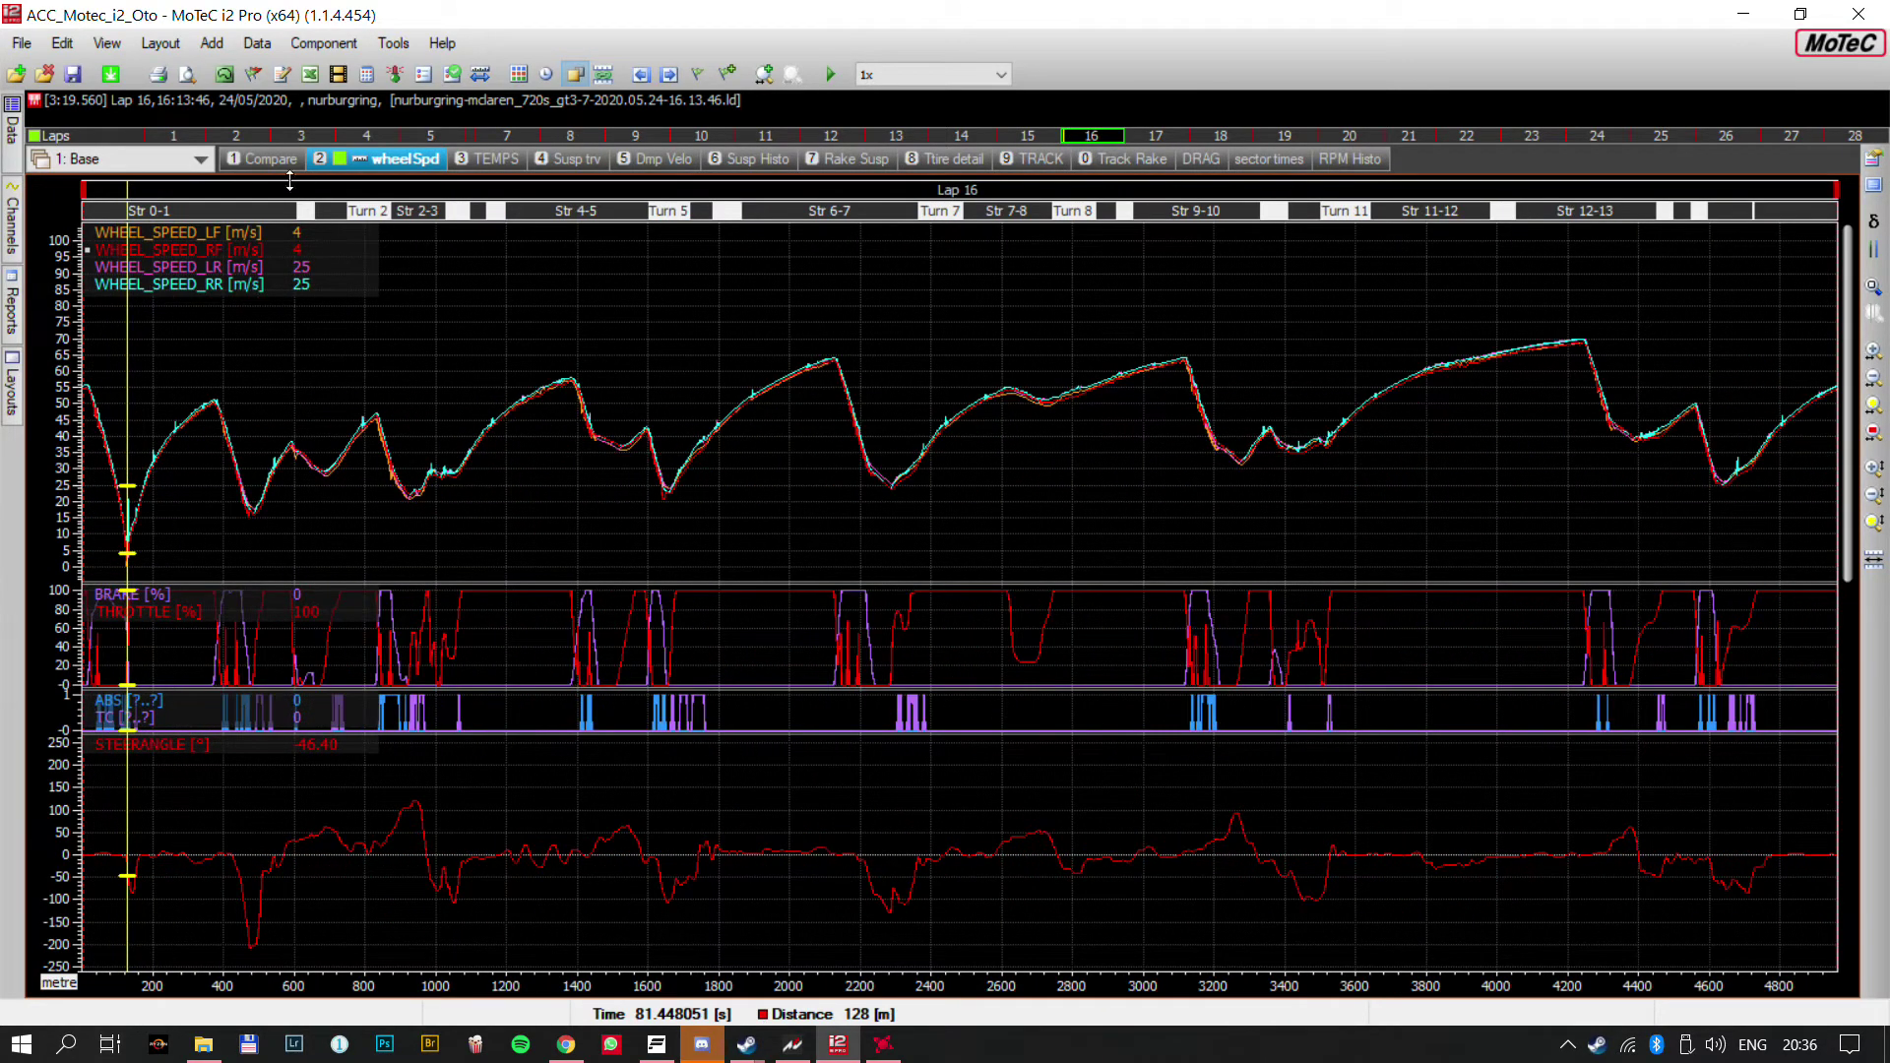
pyautogui.click(494, 158)
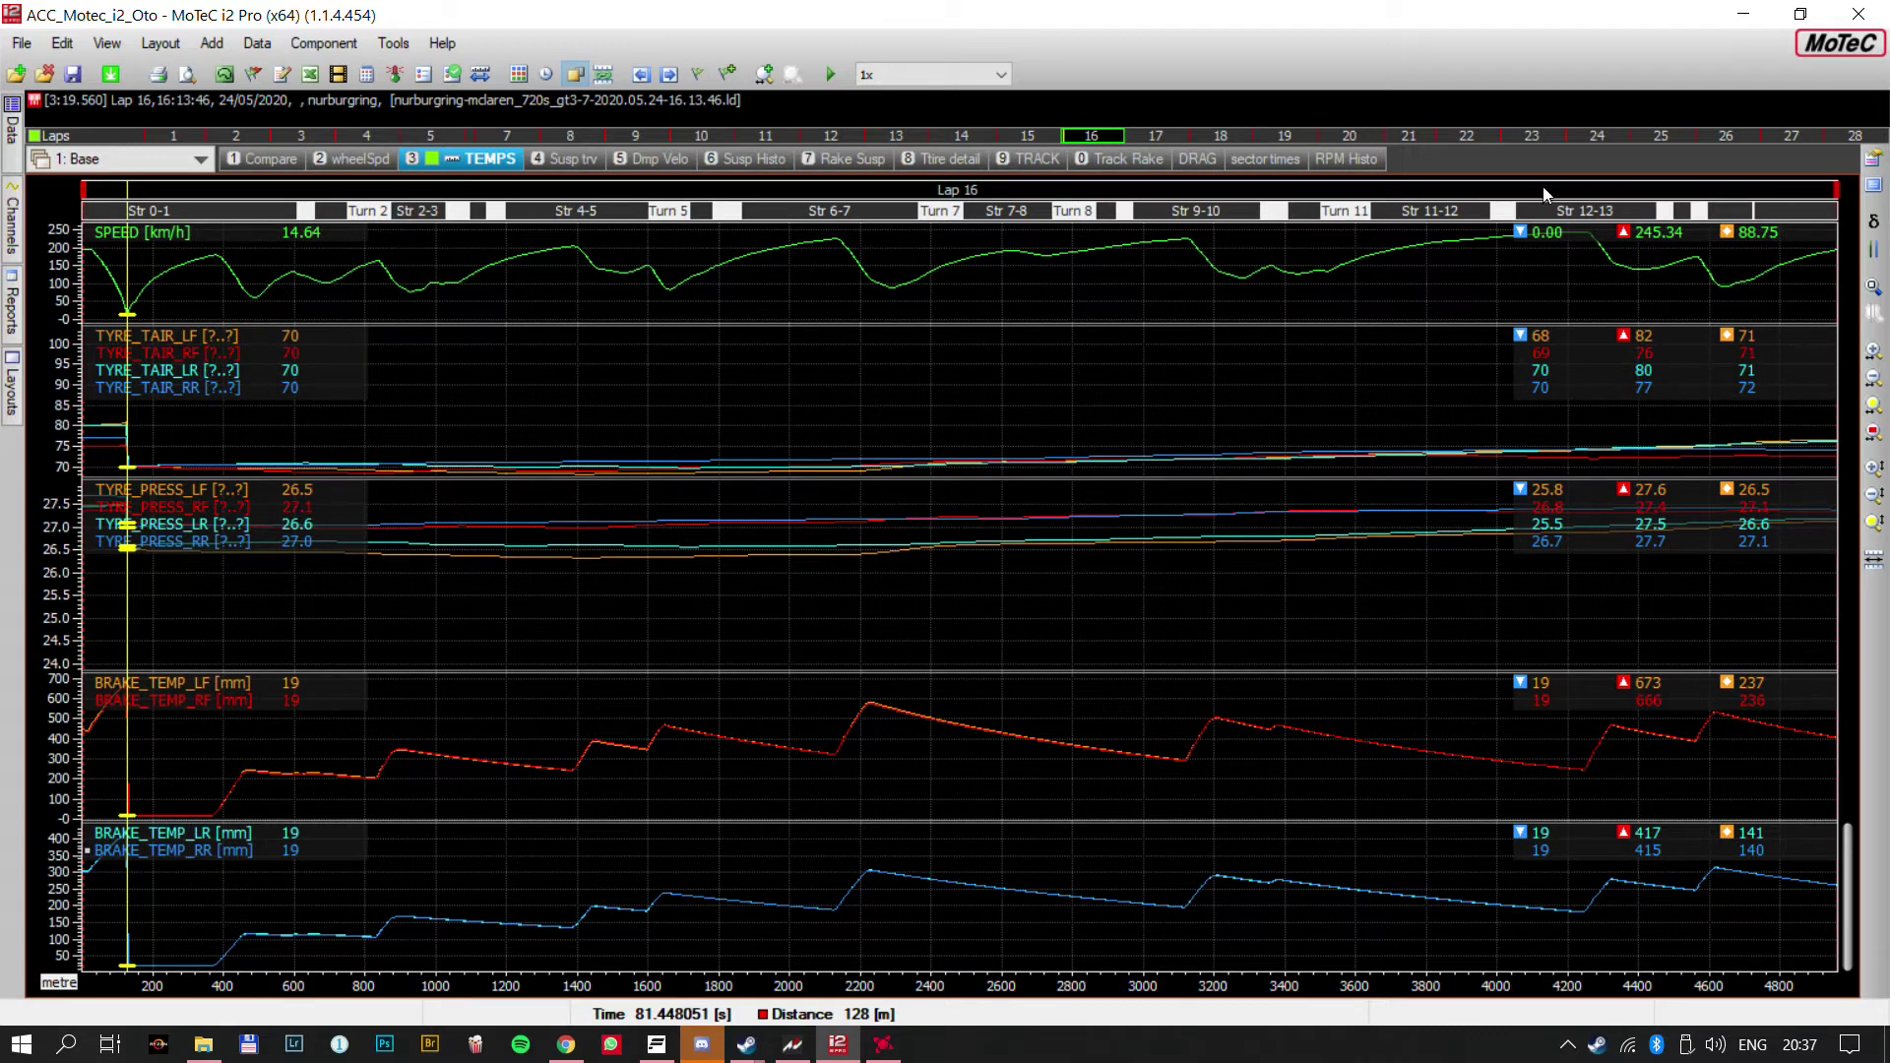
pyautogui.click(1181, 140)
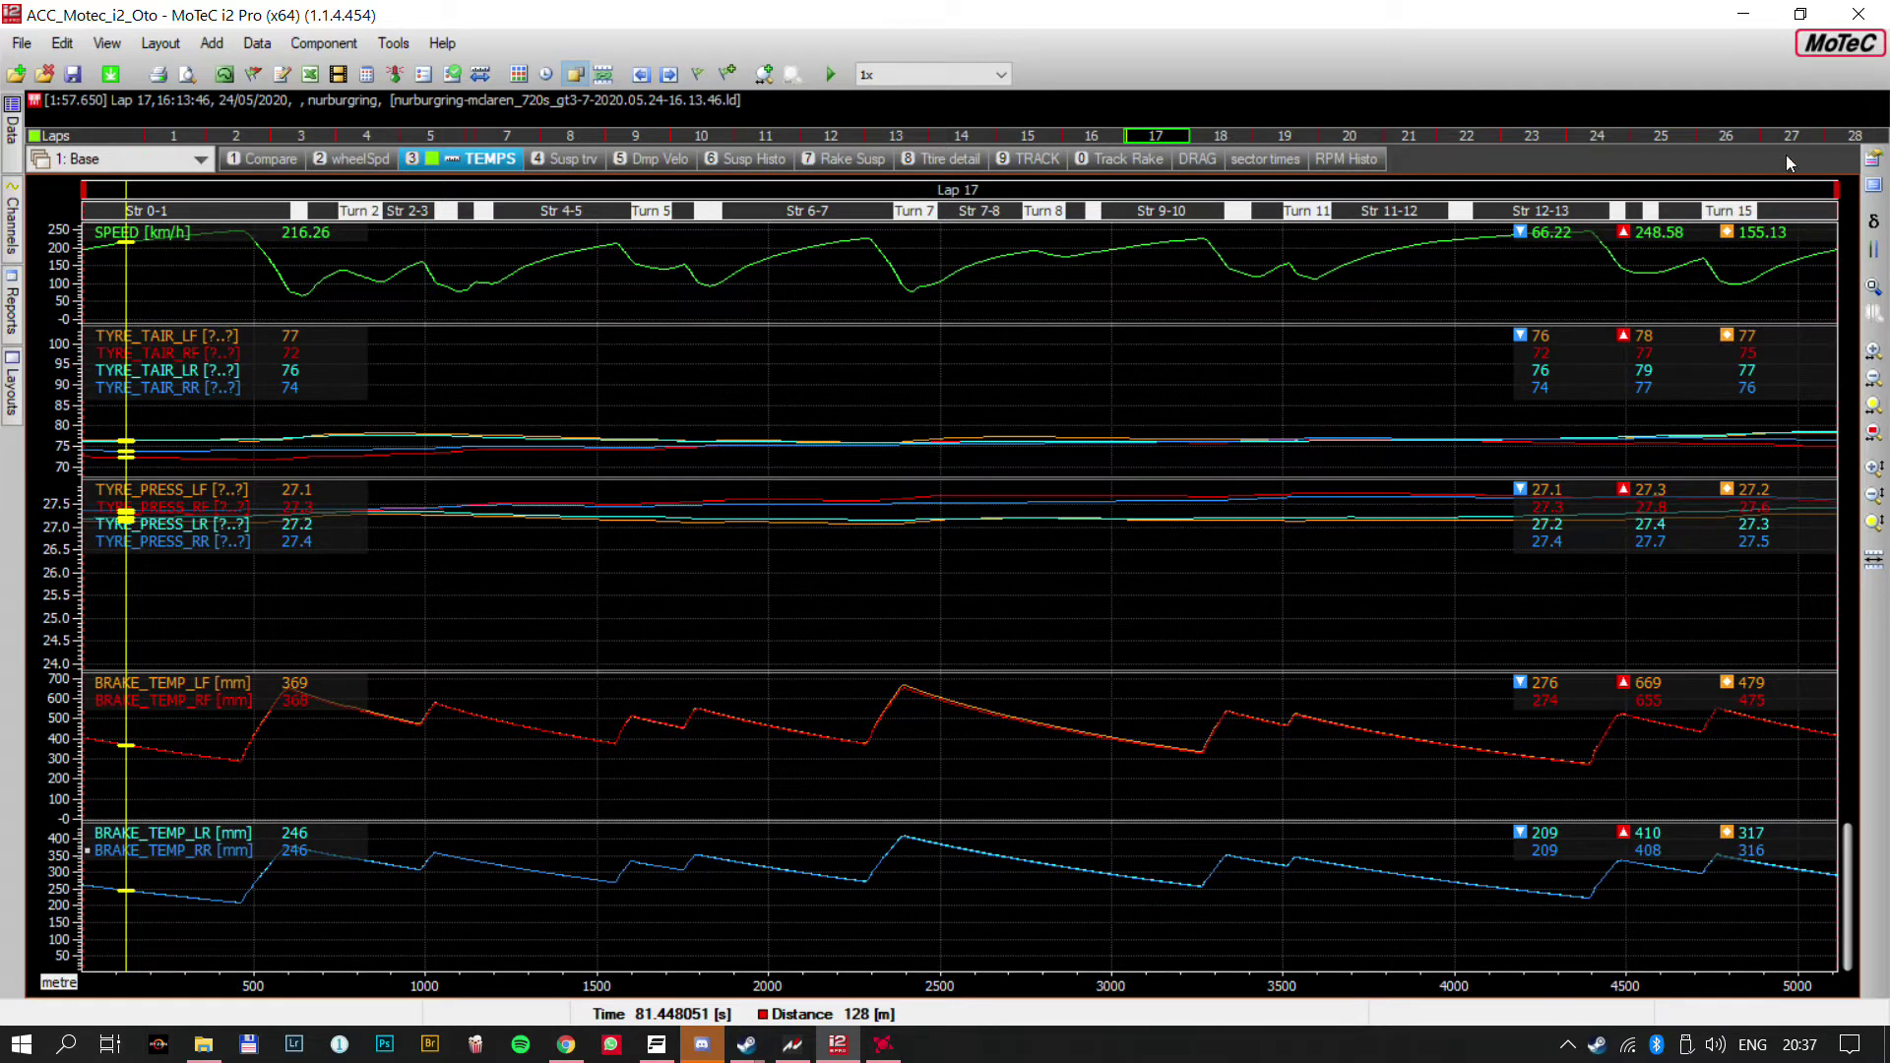
# Display Lap 28 and Lap 27 in turn, and read Lap 27's brake temperatures at about 2400 m and 4438 m
pyautogui.click(1838, 140)
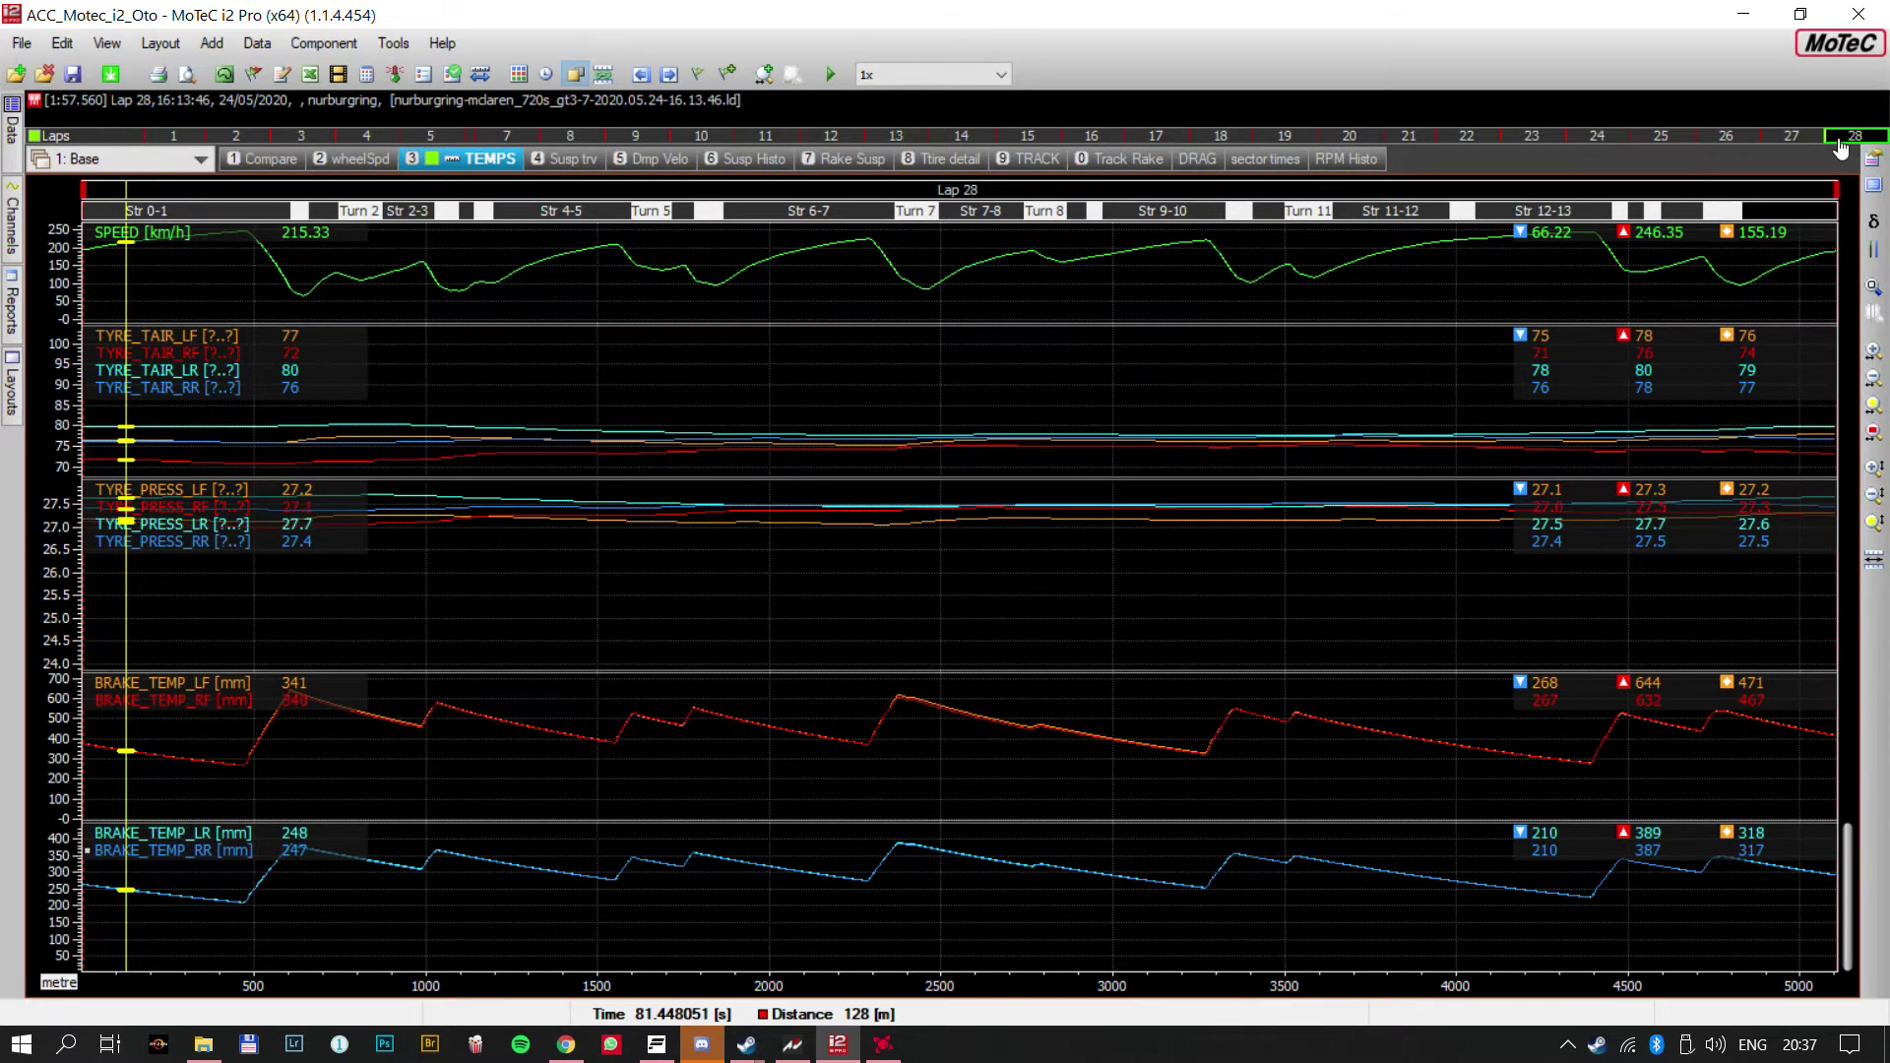
pyautogui.click(1795, 136)
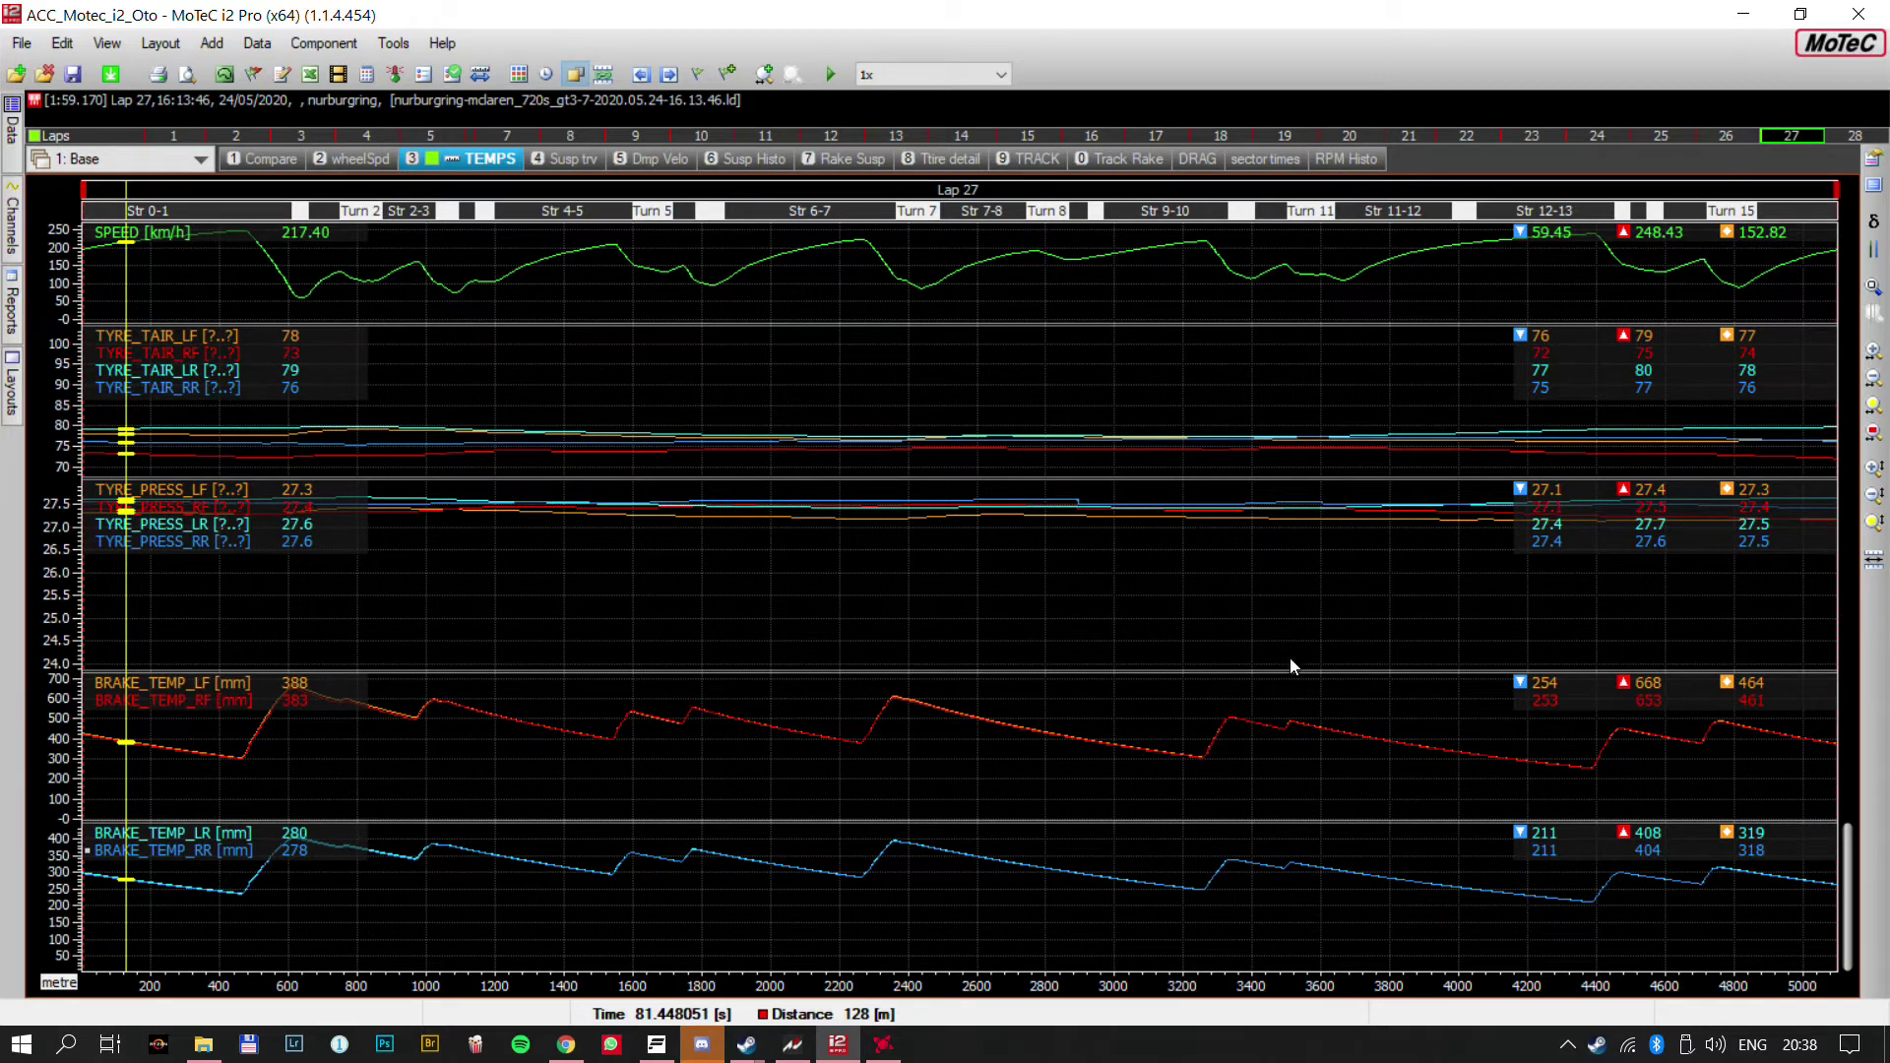
pyautogui.moveTo(893, 746)
pyautogui.mouseDown()
pyautogui.moveTo(937, 780)
pyautogui.moveTo(908, 781)
pyautogui.mouseUp()
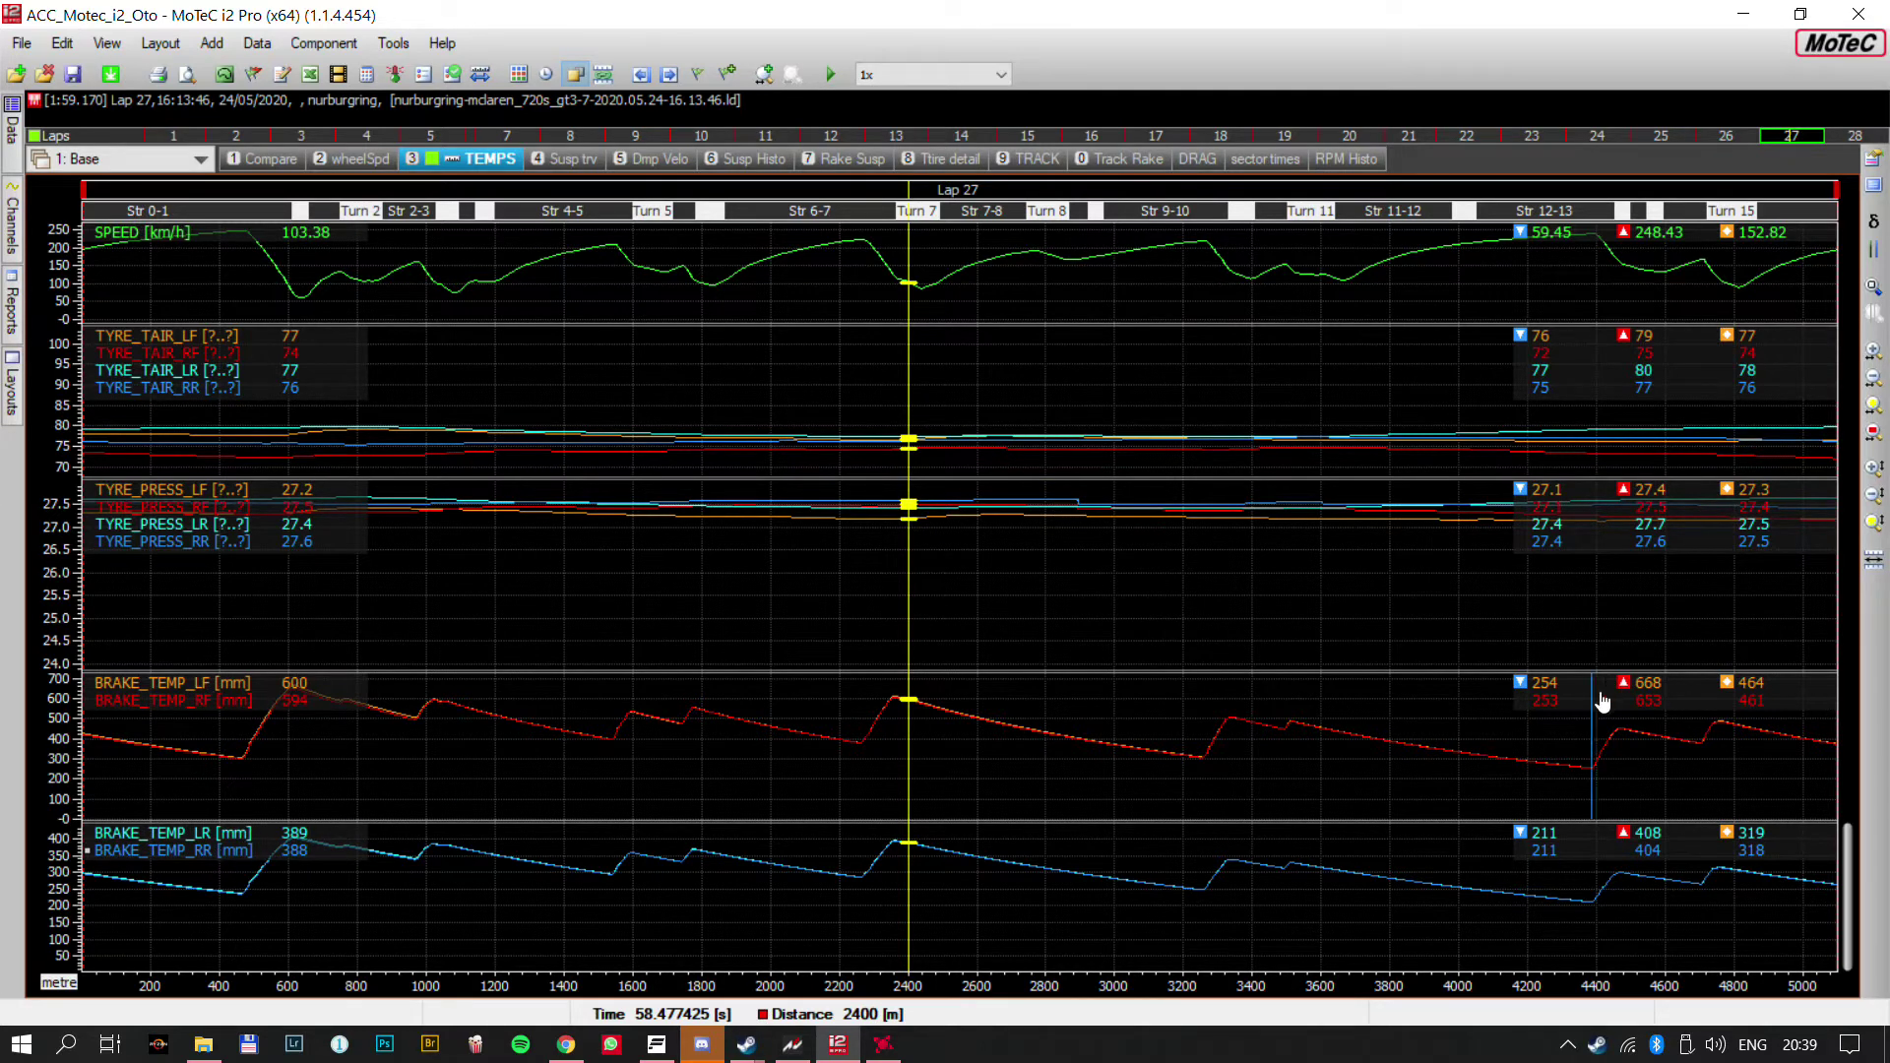
pyautogui.click(1619, 719)
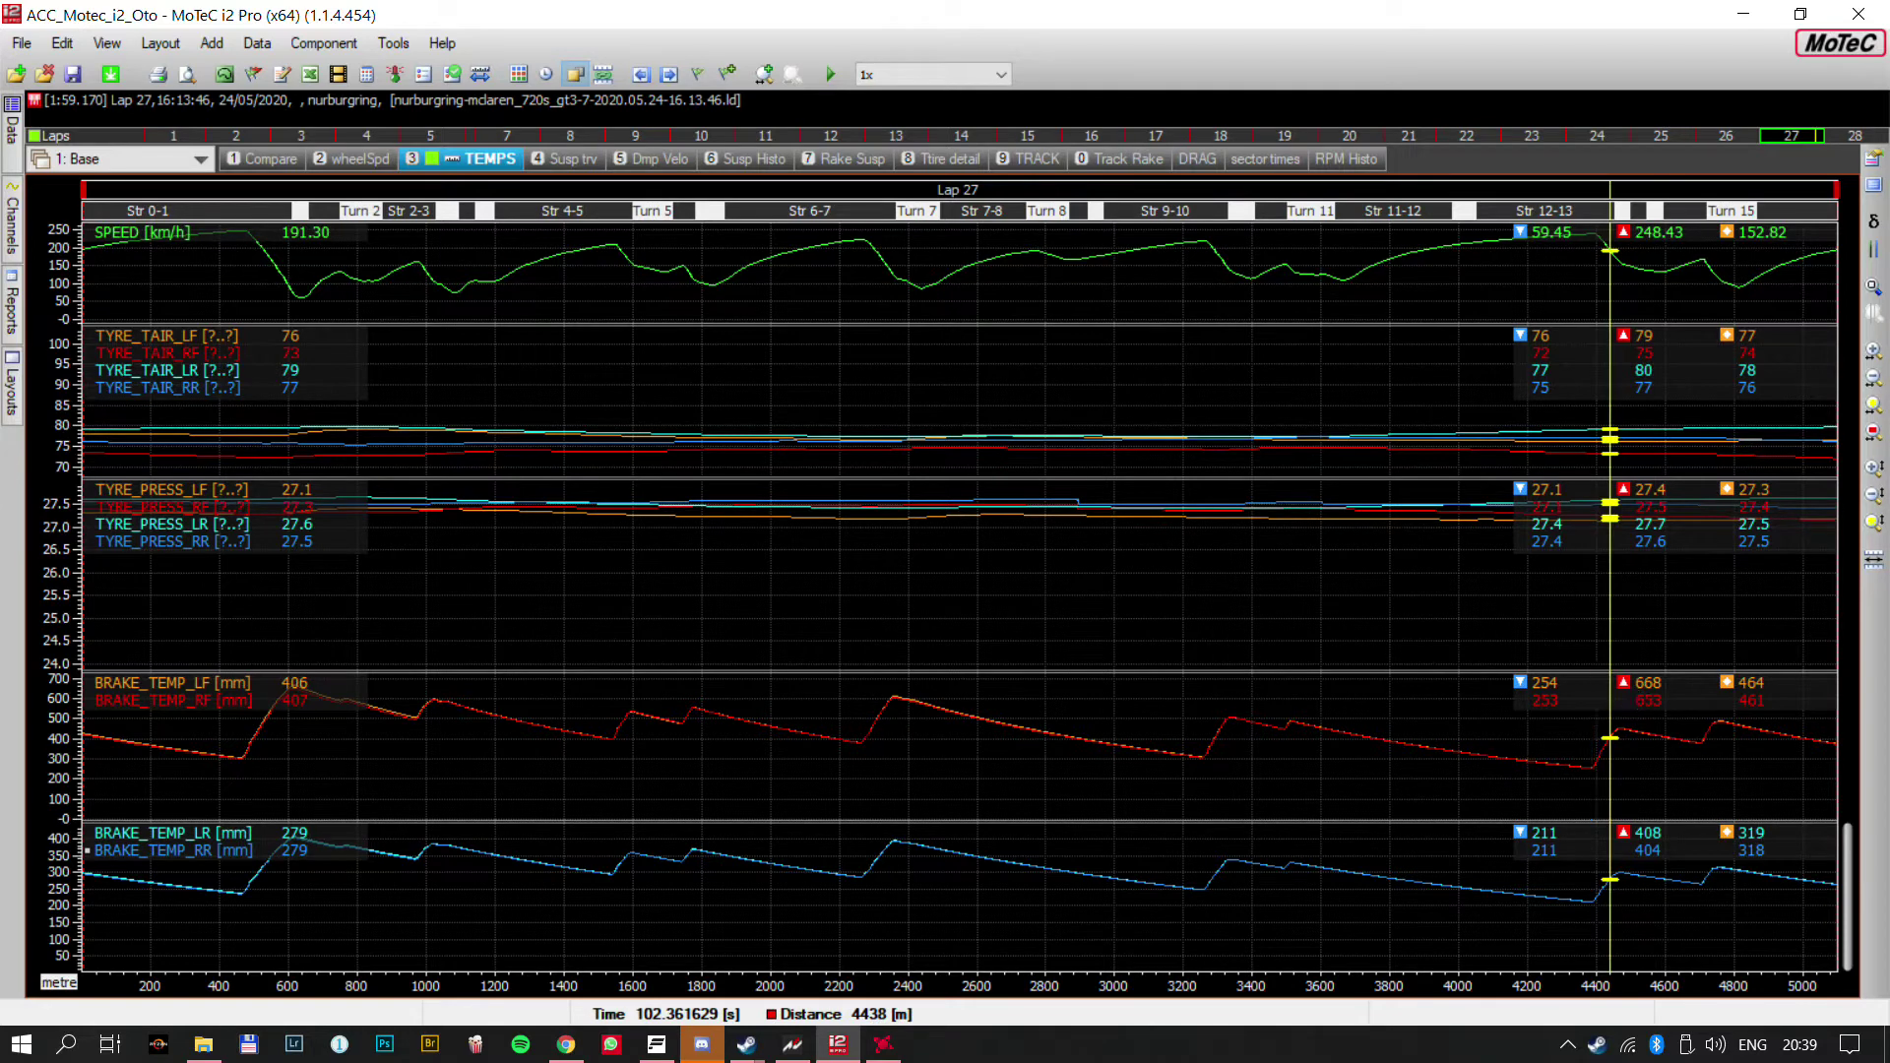
pyautogui.moveTo(1651, 693)
# Compare Lap 27's brake temperatures before and after braking for Turn 1, at about 465 m and 615 m
pyautogui.click(283, 762)
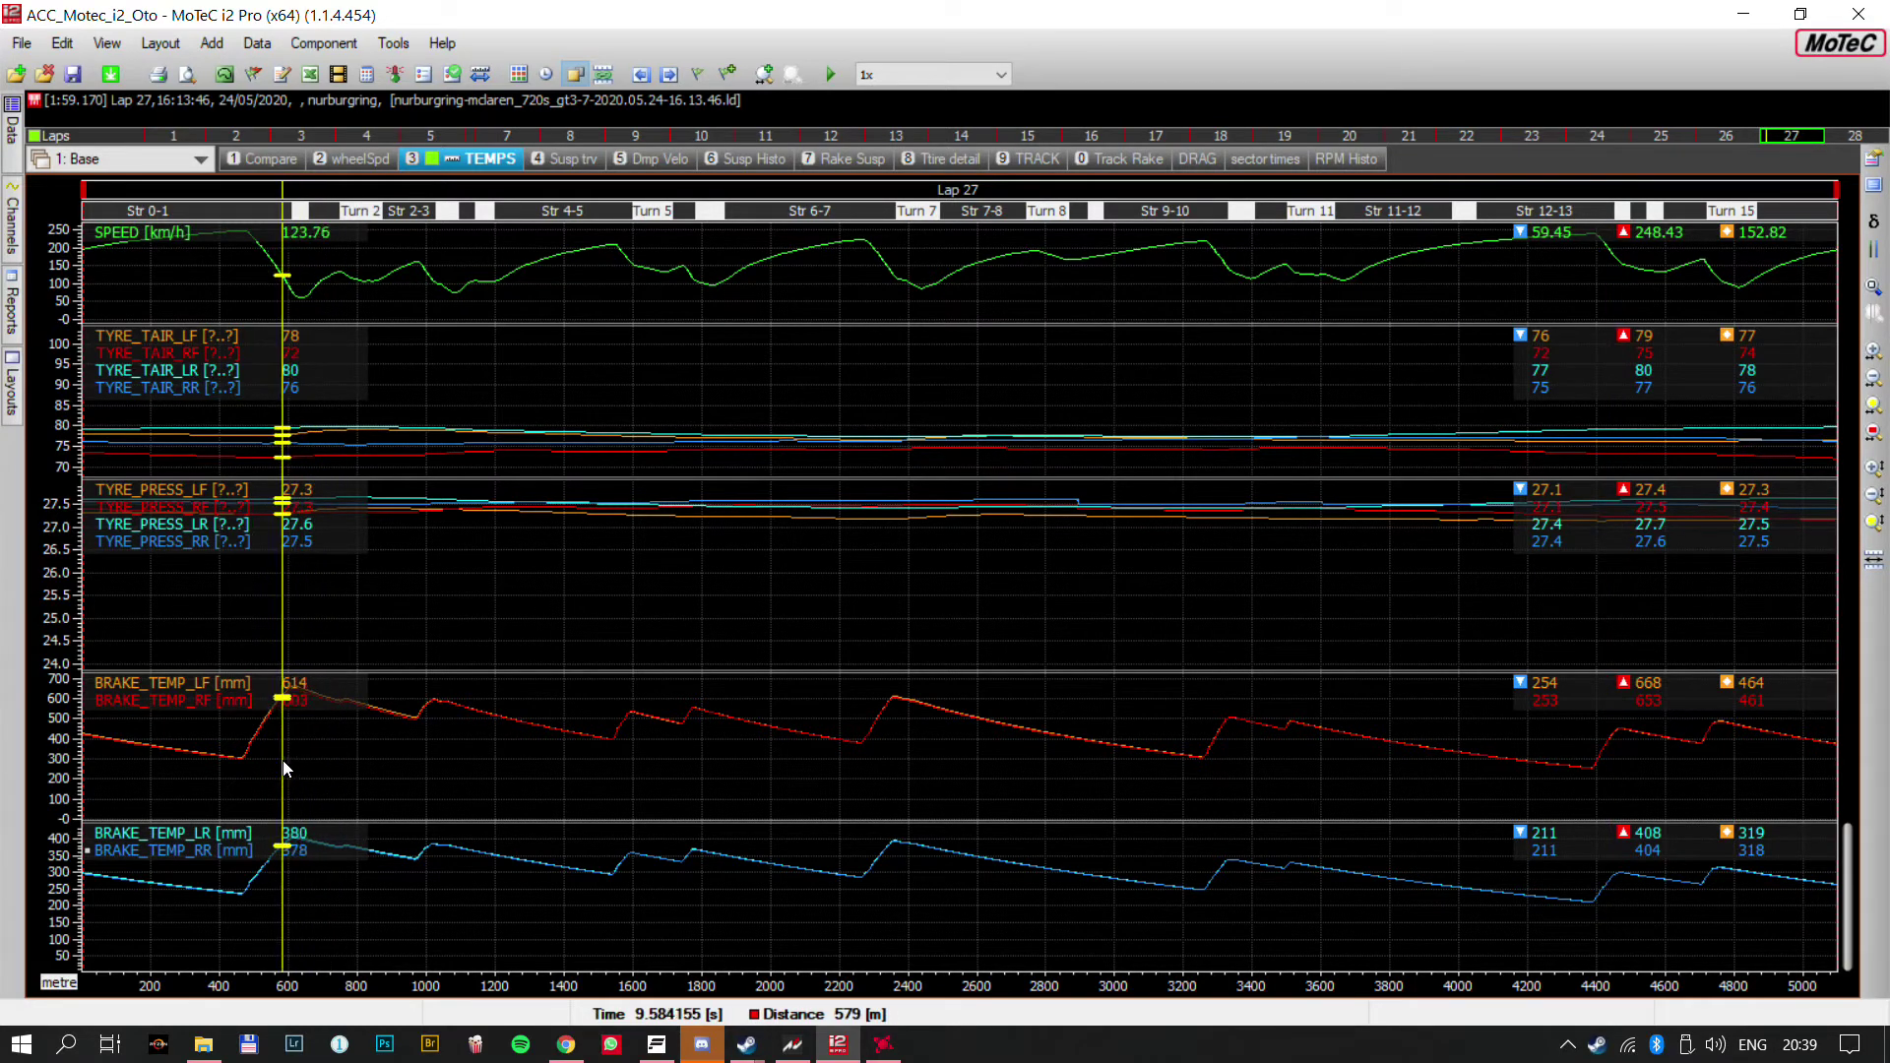
pyautogui.click(281, 756)
pyautogui.click(245, 755)
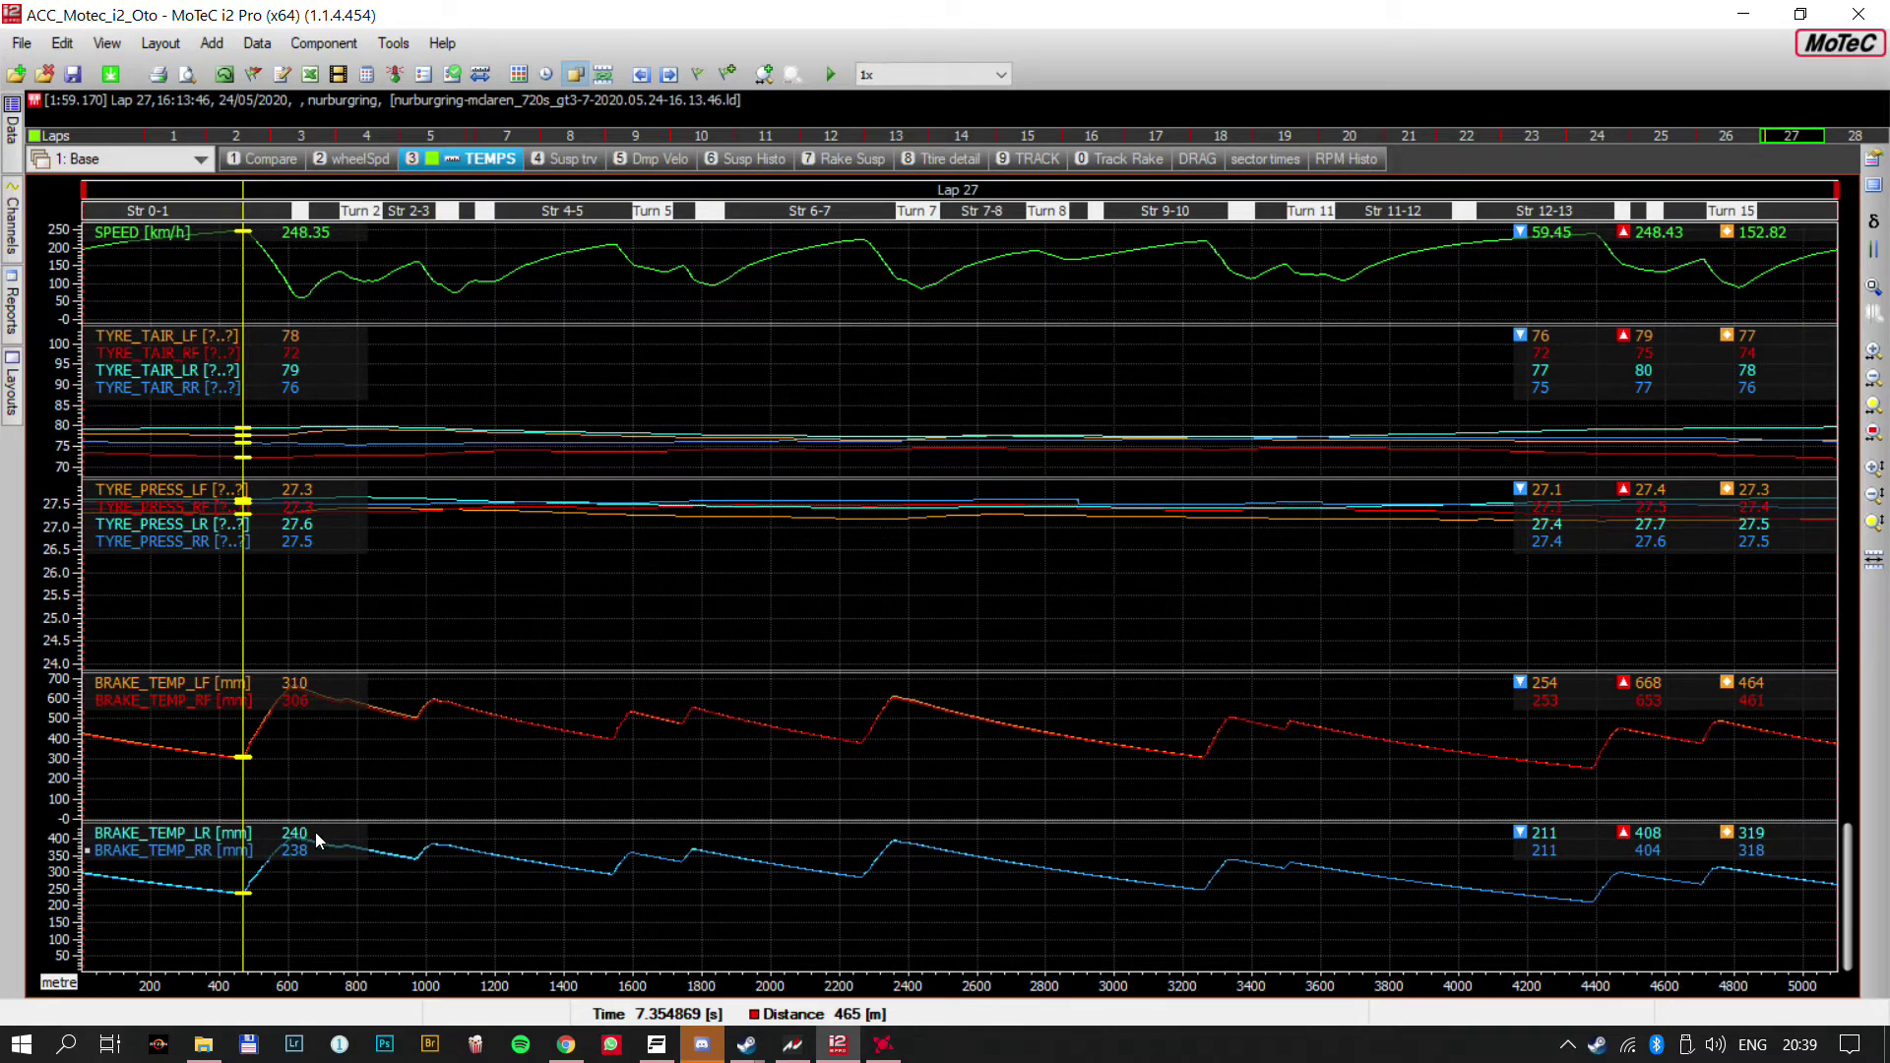
pyautogui.moveTo(301, 762)
pyautogui.mouseDown()
pyautogui.moveTo(279, 754)
pyautogui.moveTo(296, 756)
pyautogui.mouseUp()
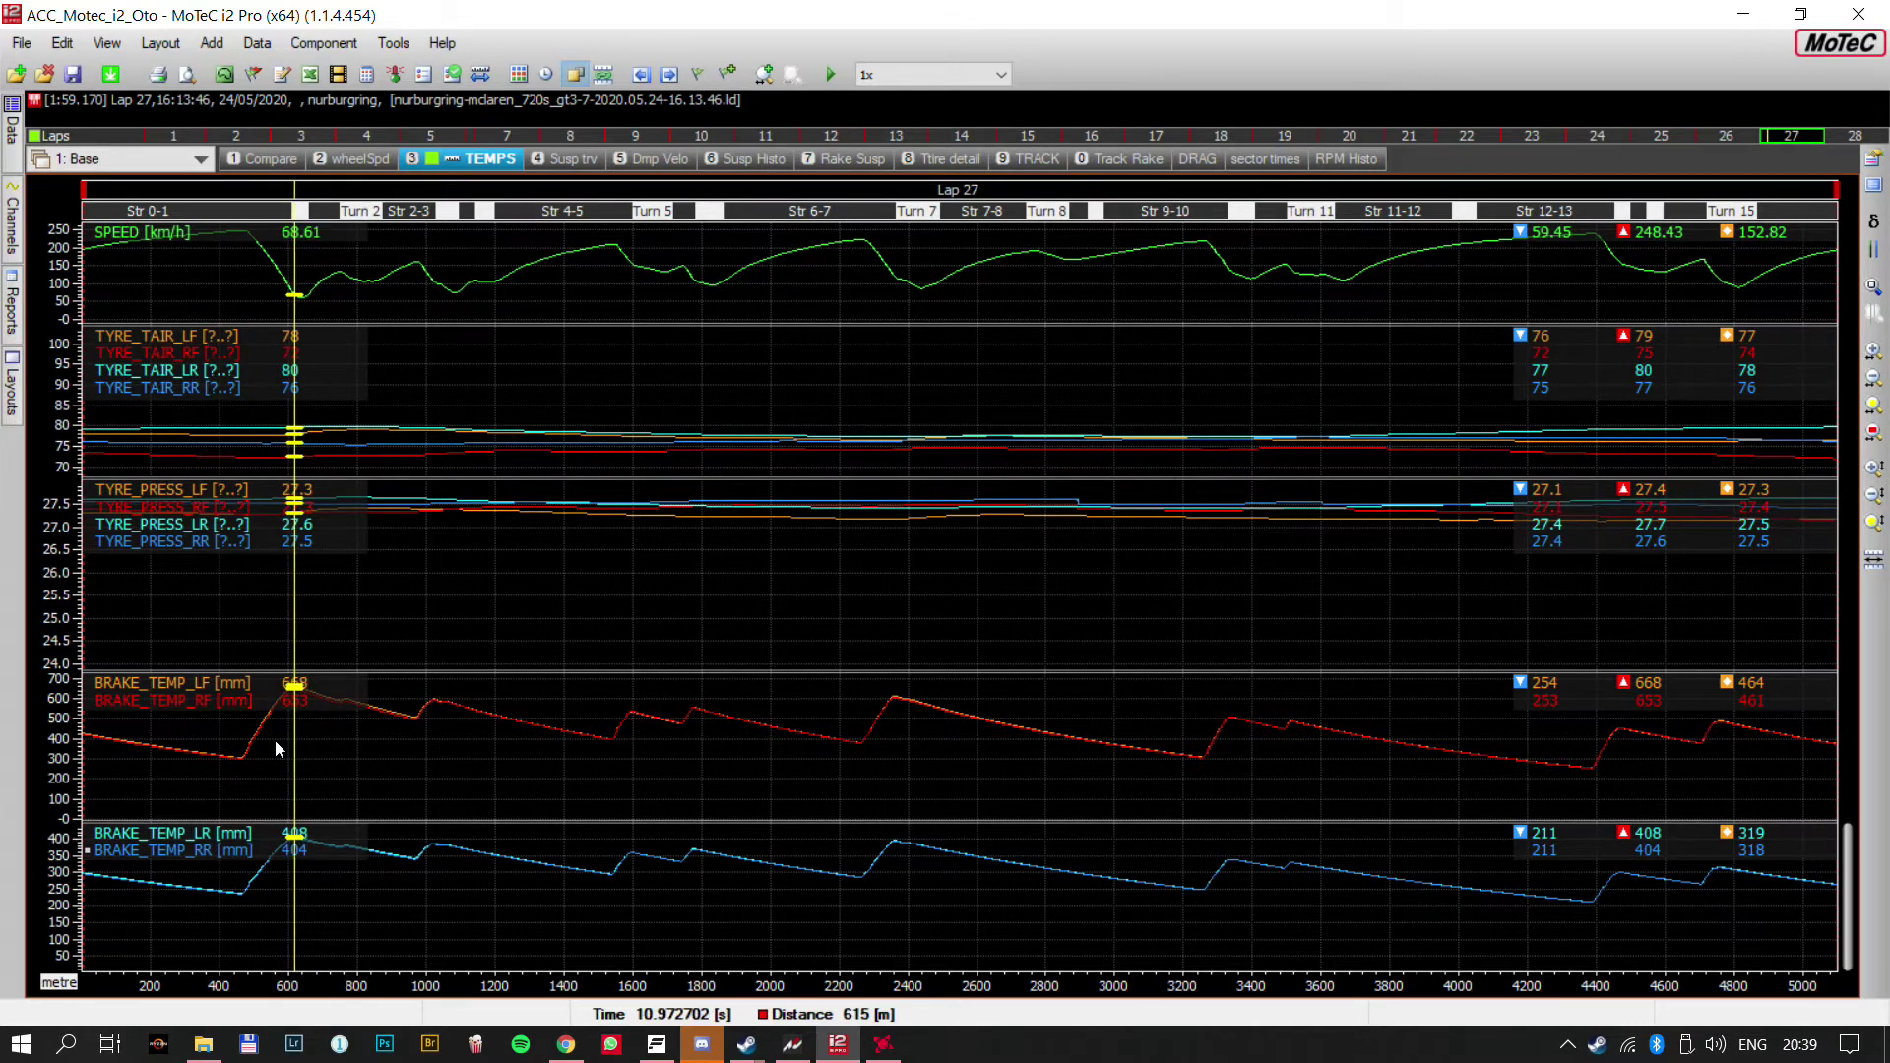
# Read the brake temperatures along the middle of Lap 27, at about 1523 m before Turn 5 and about 3036 m on straight 9-10
pyautogui.moveTo(423, 745); pyautogui.dragTo(607, 787)
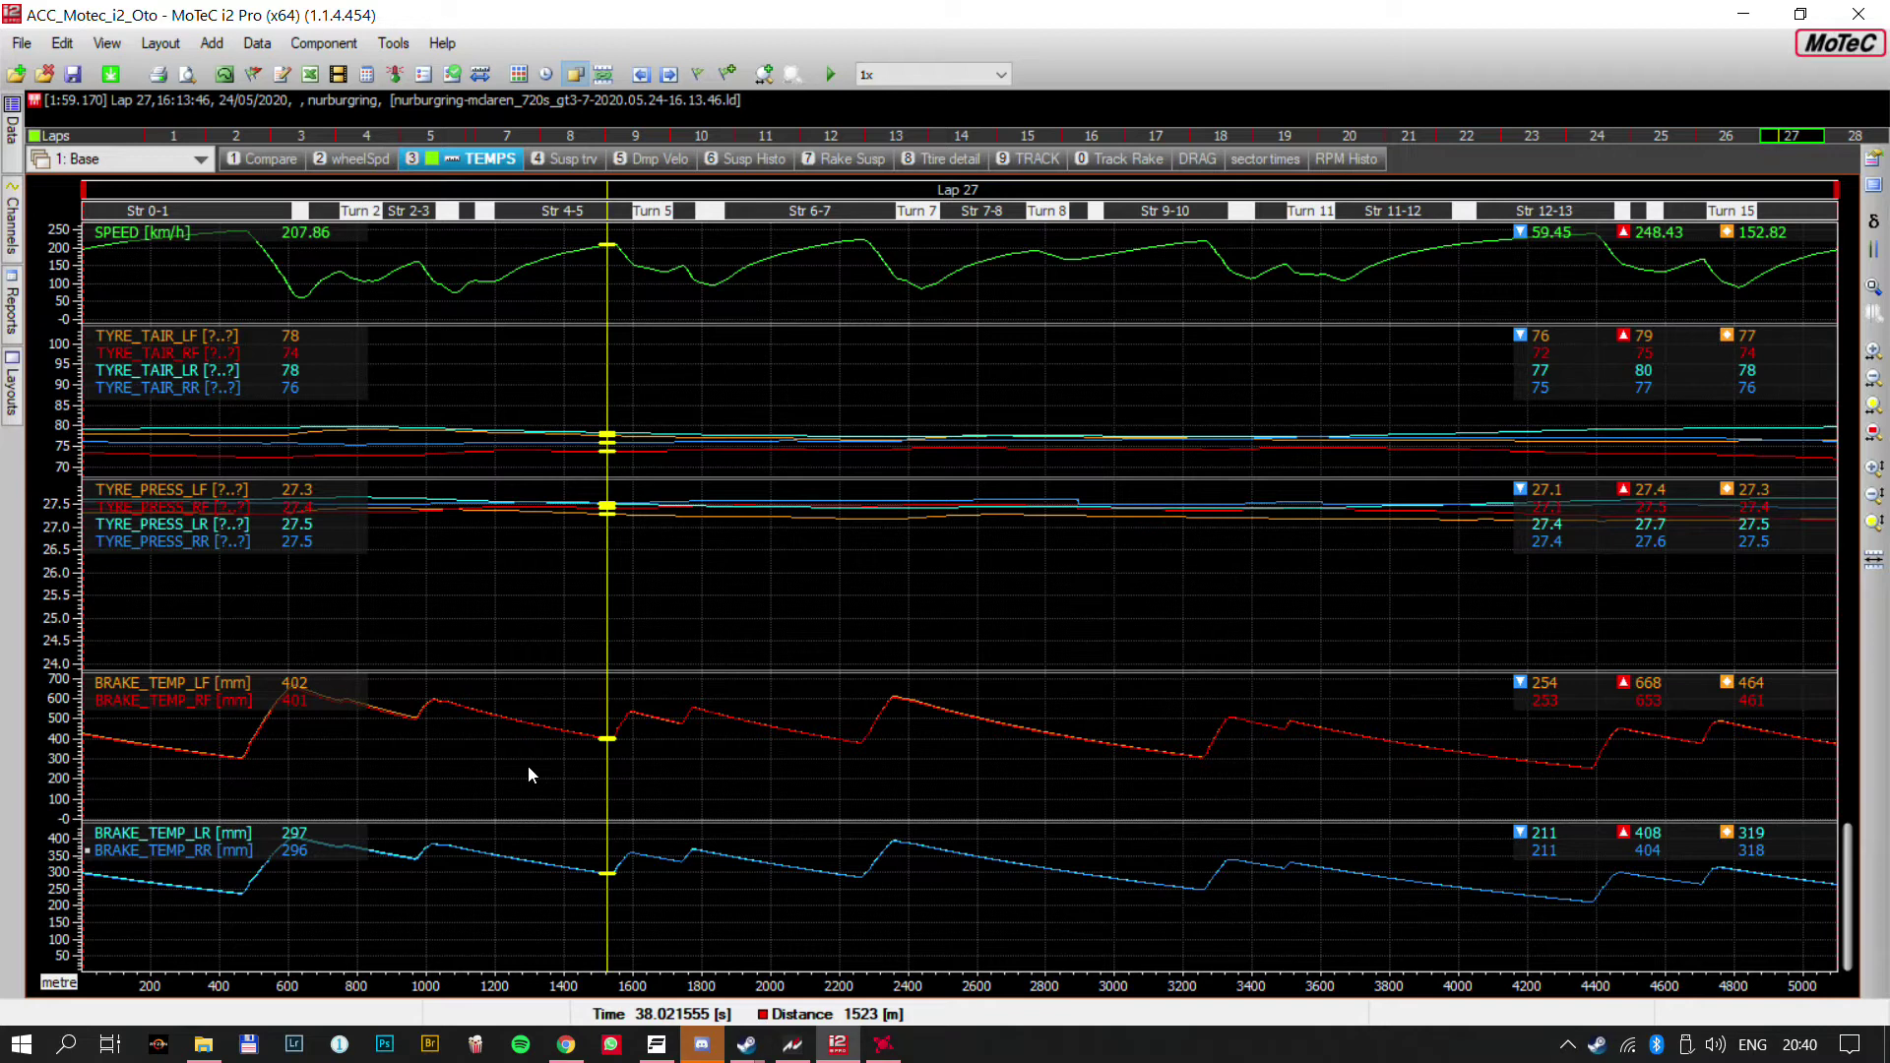
pyautogui.moveTo(770, 802); pyautogui.dragTo(1142, 748)
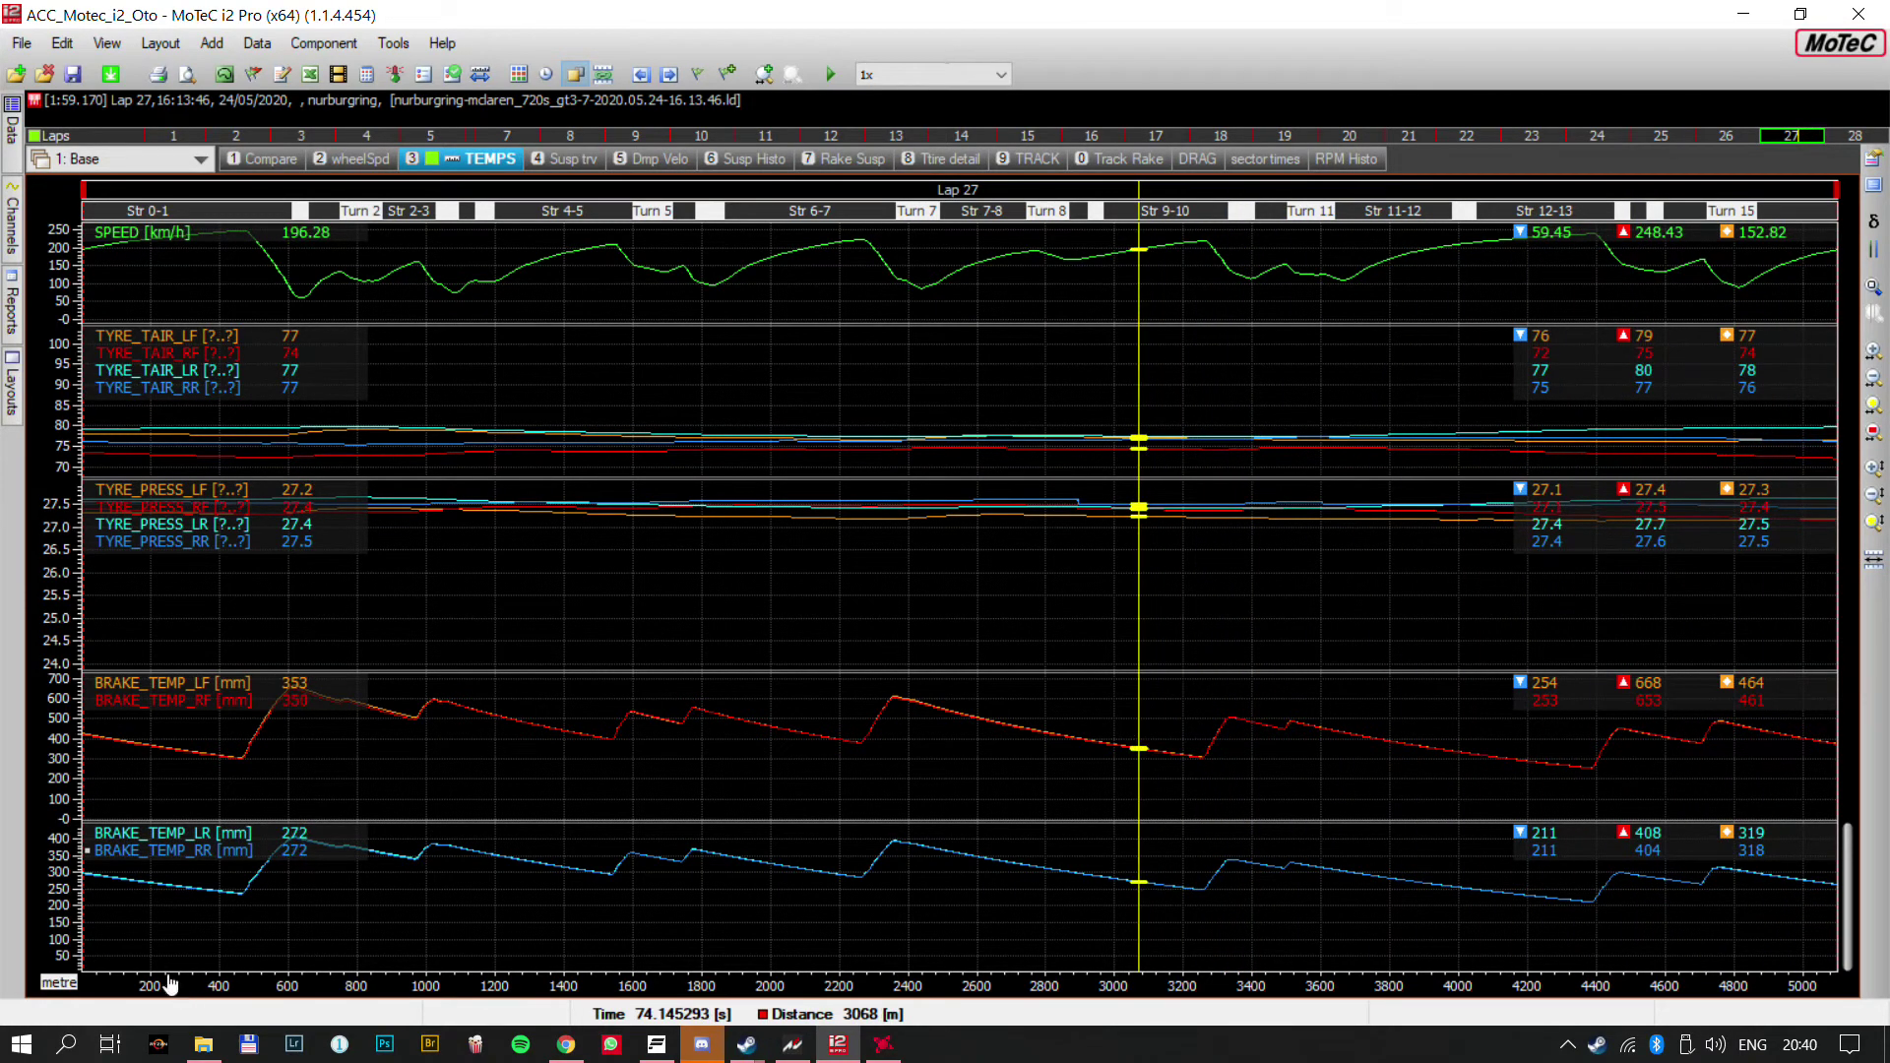
pyautogui.moveTo(263, 933); pyautogui.dragTo(1128, 846)
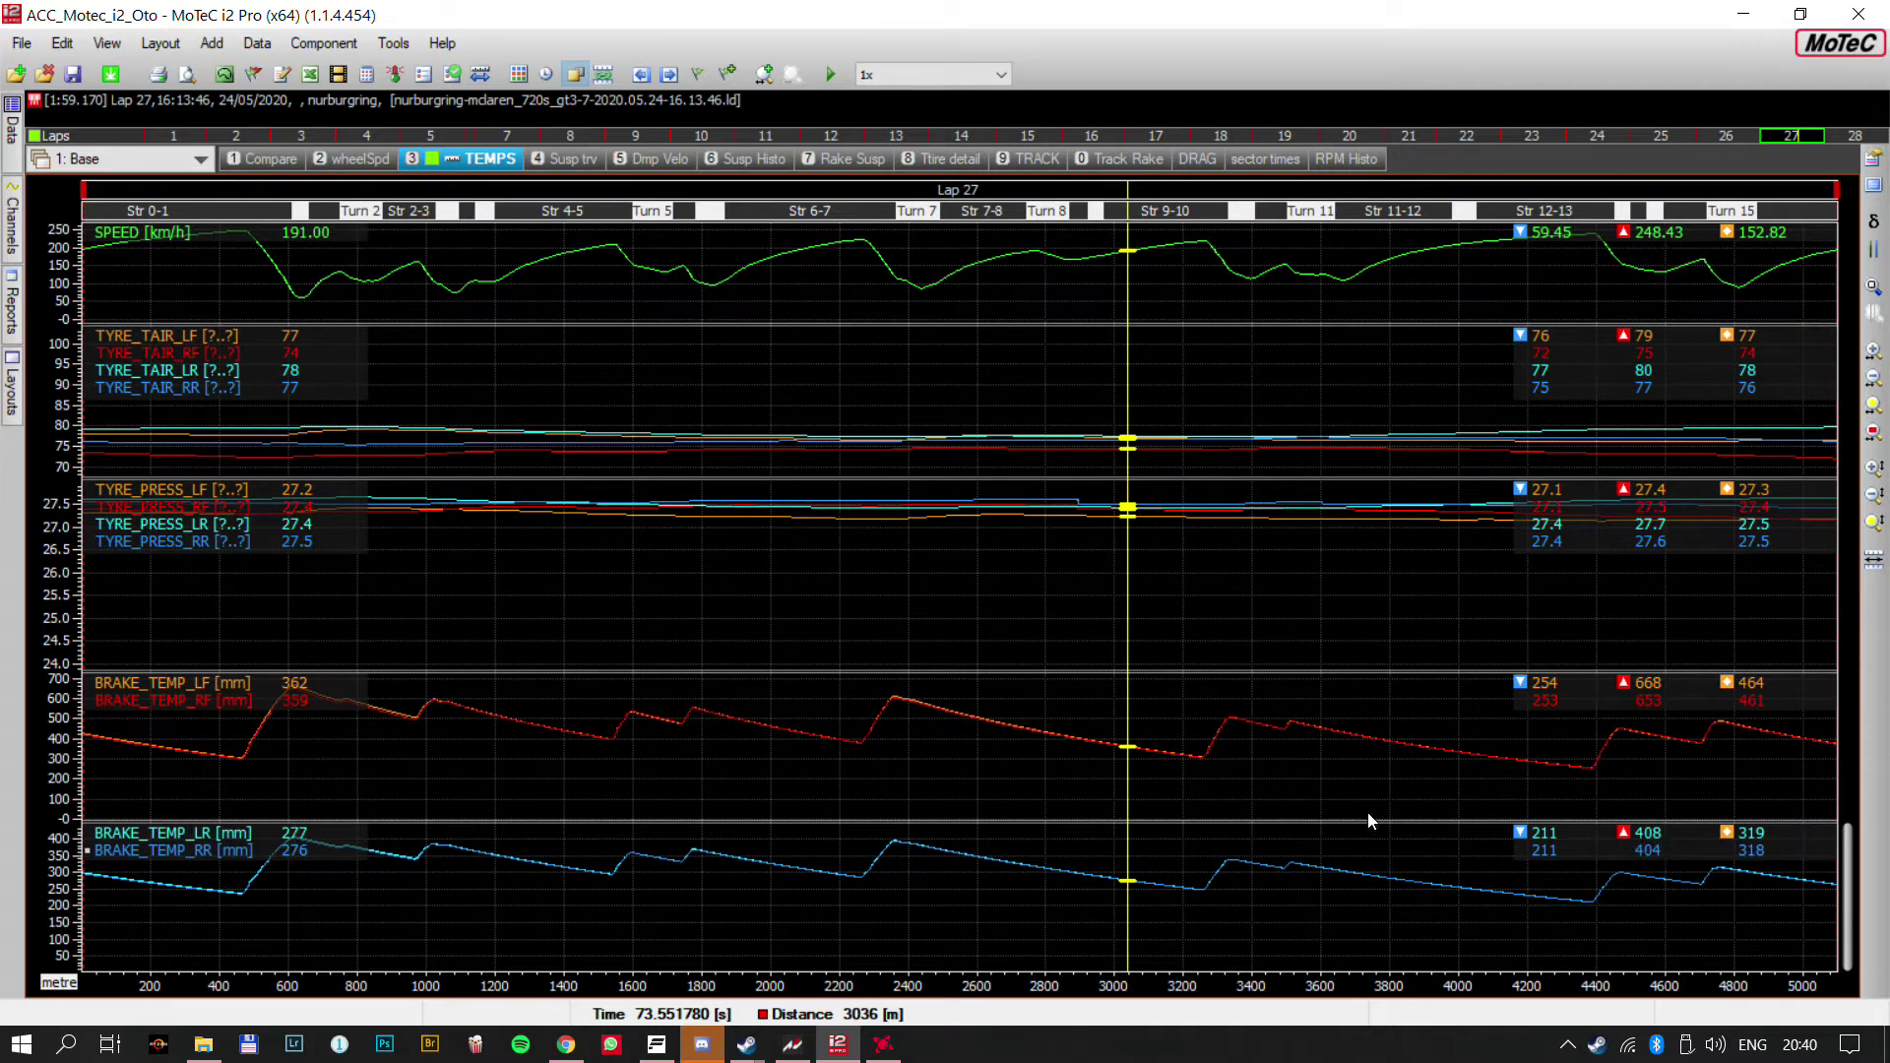
# Switch to Assetto Corsa Competizione and show the car's aero setup to check the front and rear brake ducts
pyautogui.hotkey('alt', 'Tab')
pyautogui.click(716, 417)
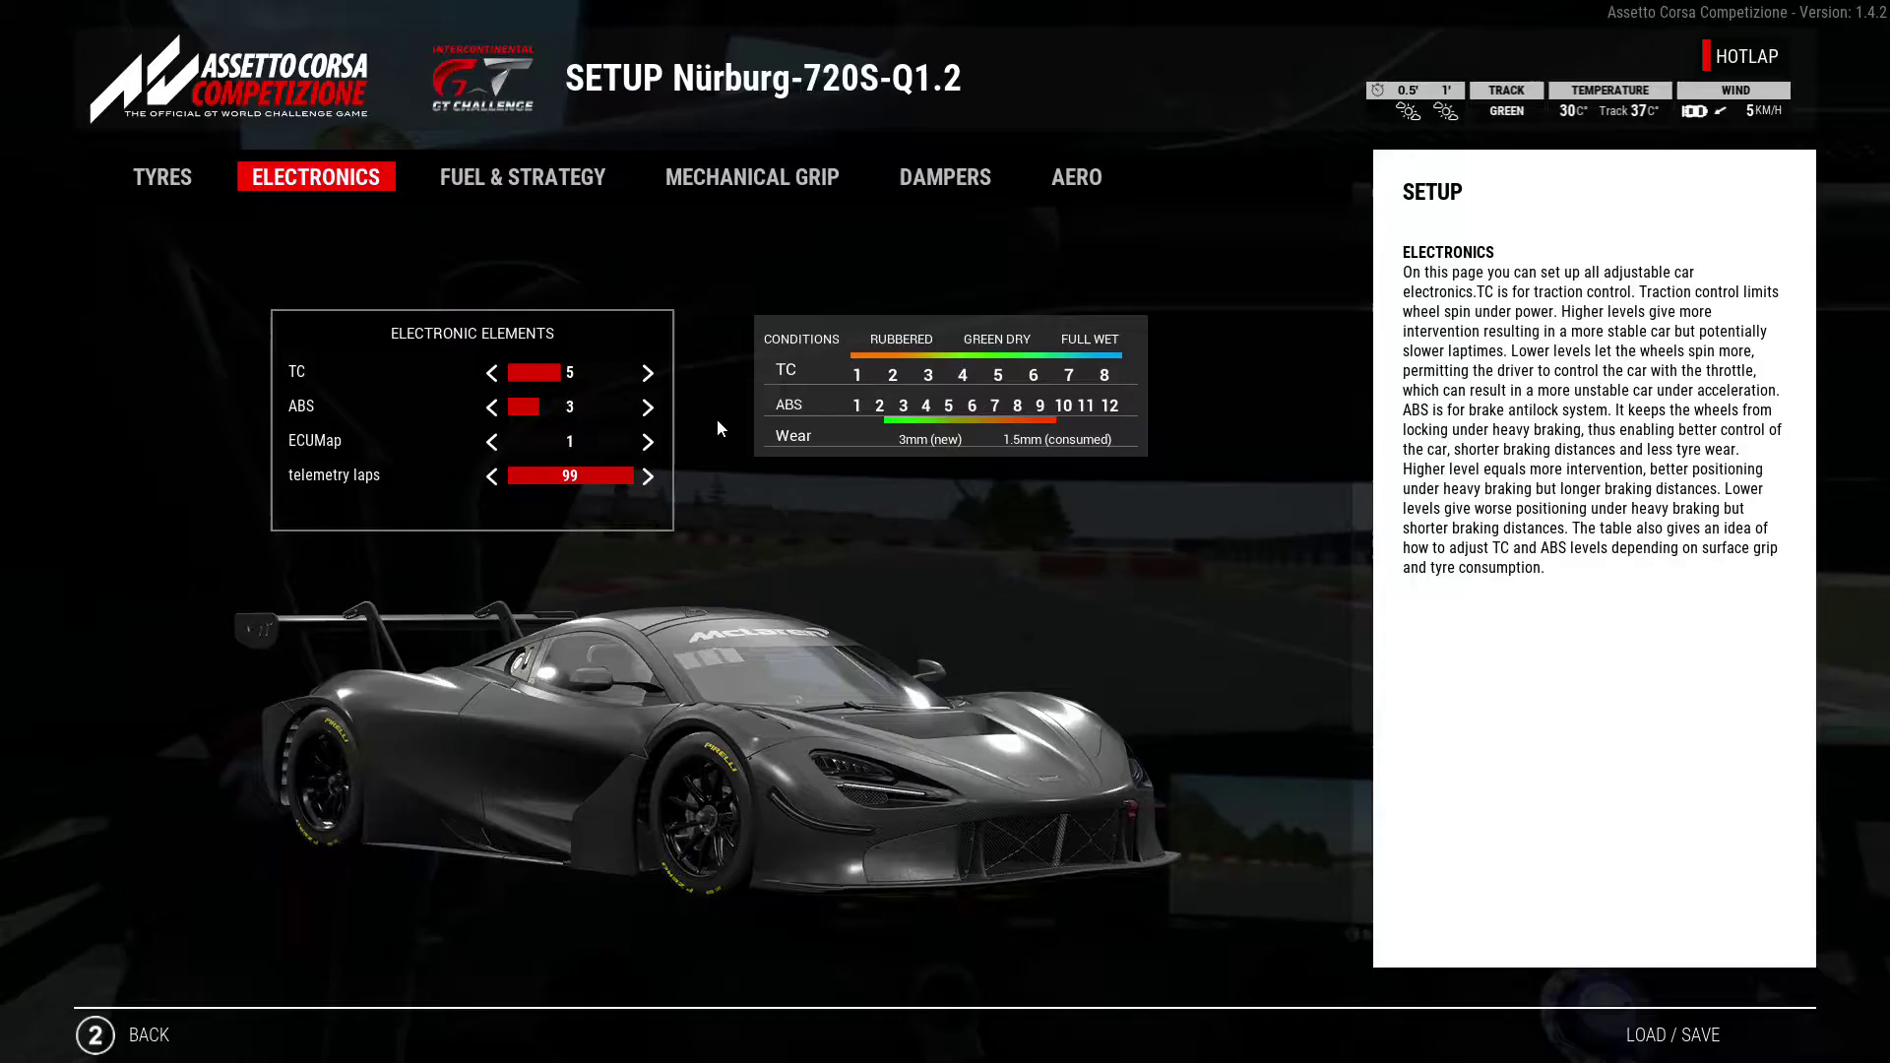
pyautogui.click(1092, 185)
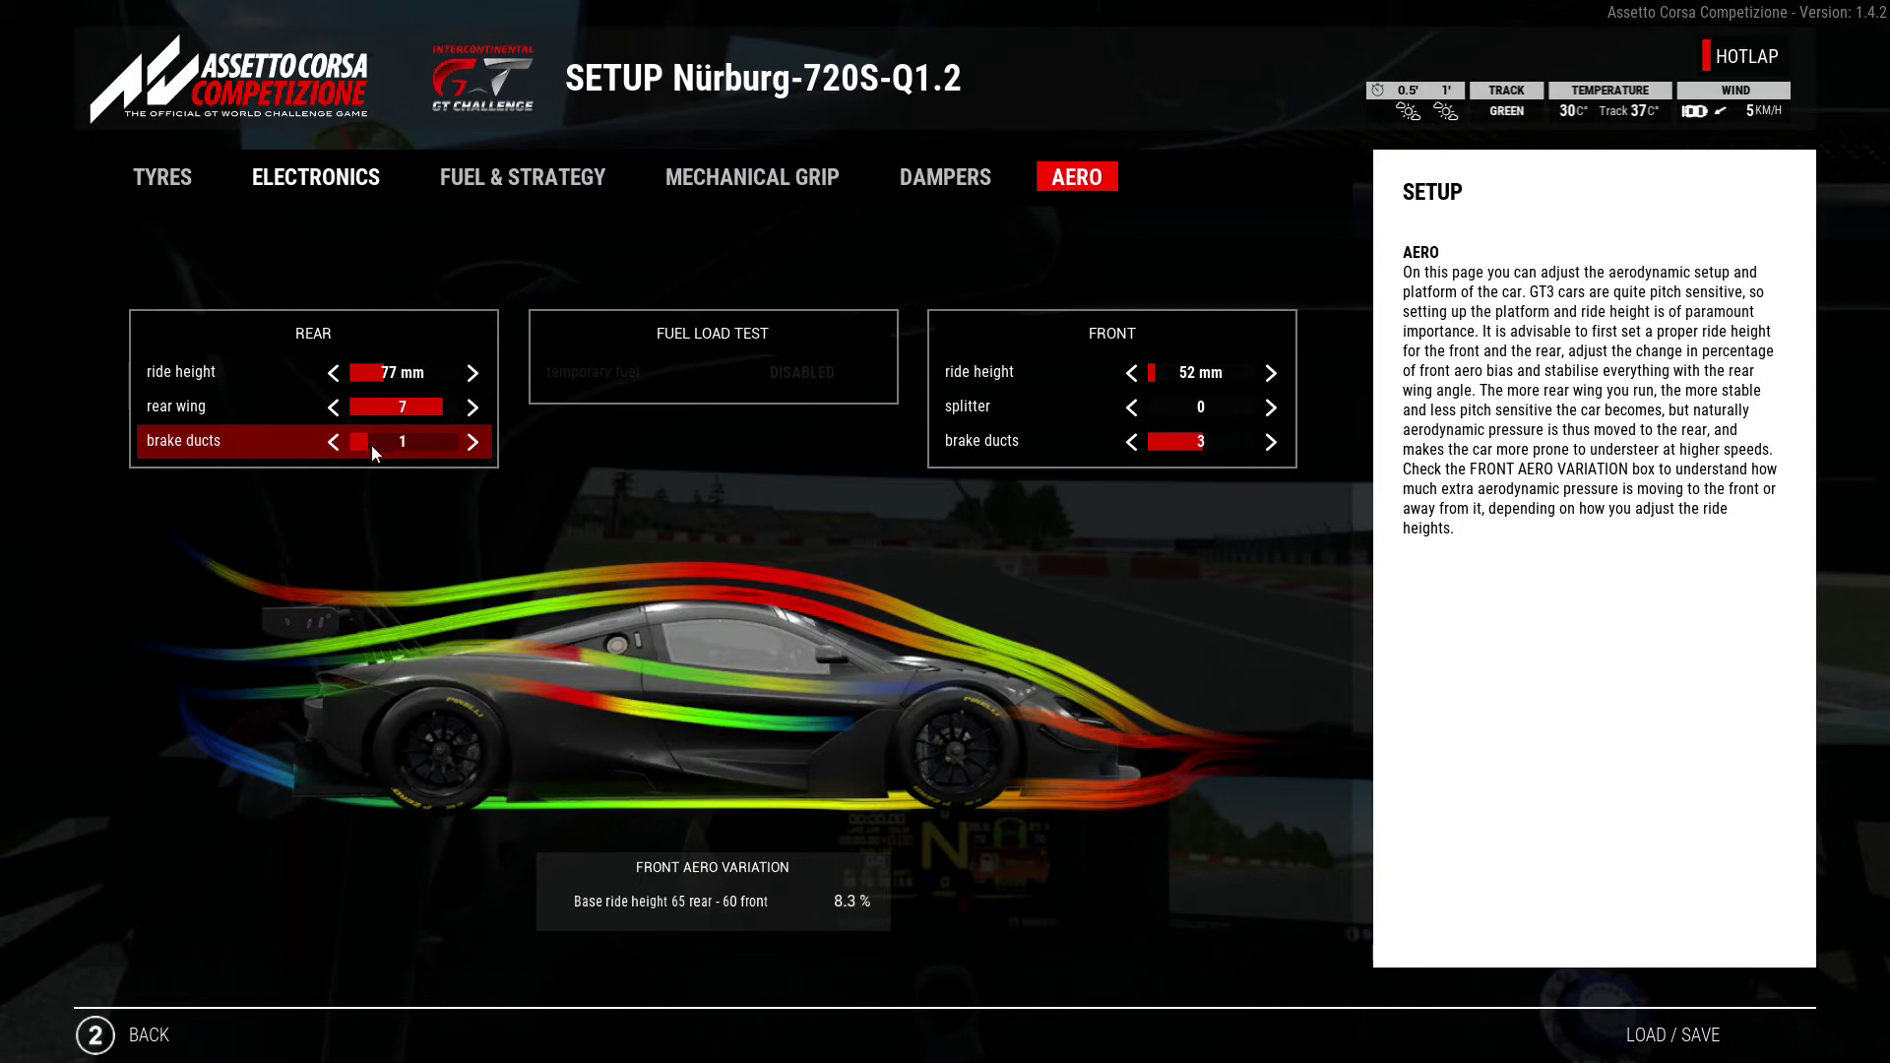
# Return to MoTeC i2 Pro and read the brake temperatures at the end of straight 12-13, at about 4391 m
pyautogui.hotkey('alt', 'Tab')
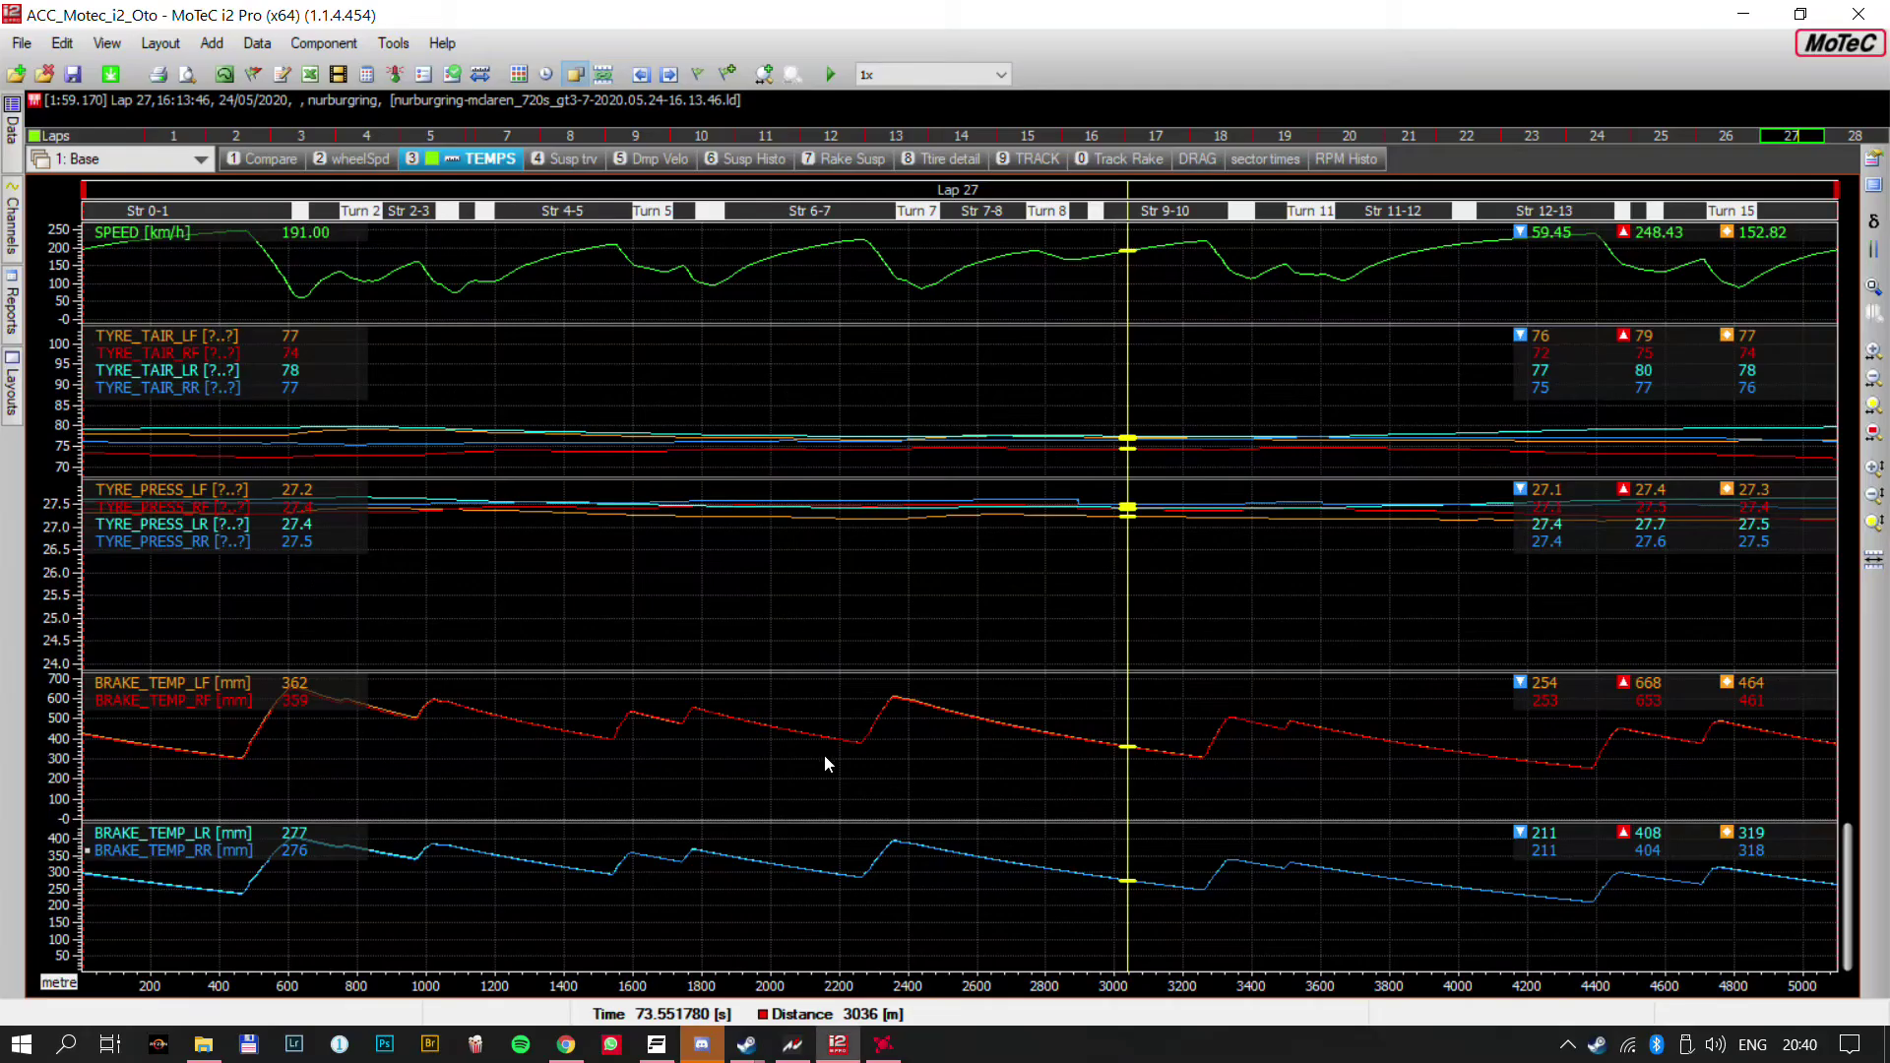
pyautogui.moveTo(1608, 897); pyautogui.dragTo(1595, 898)
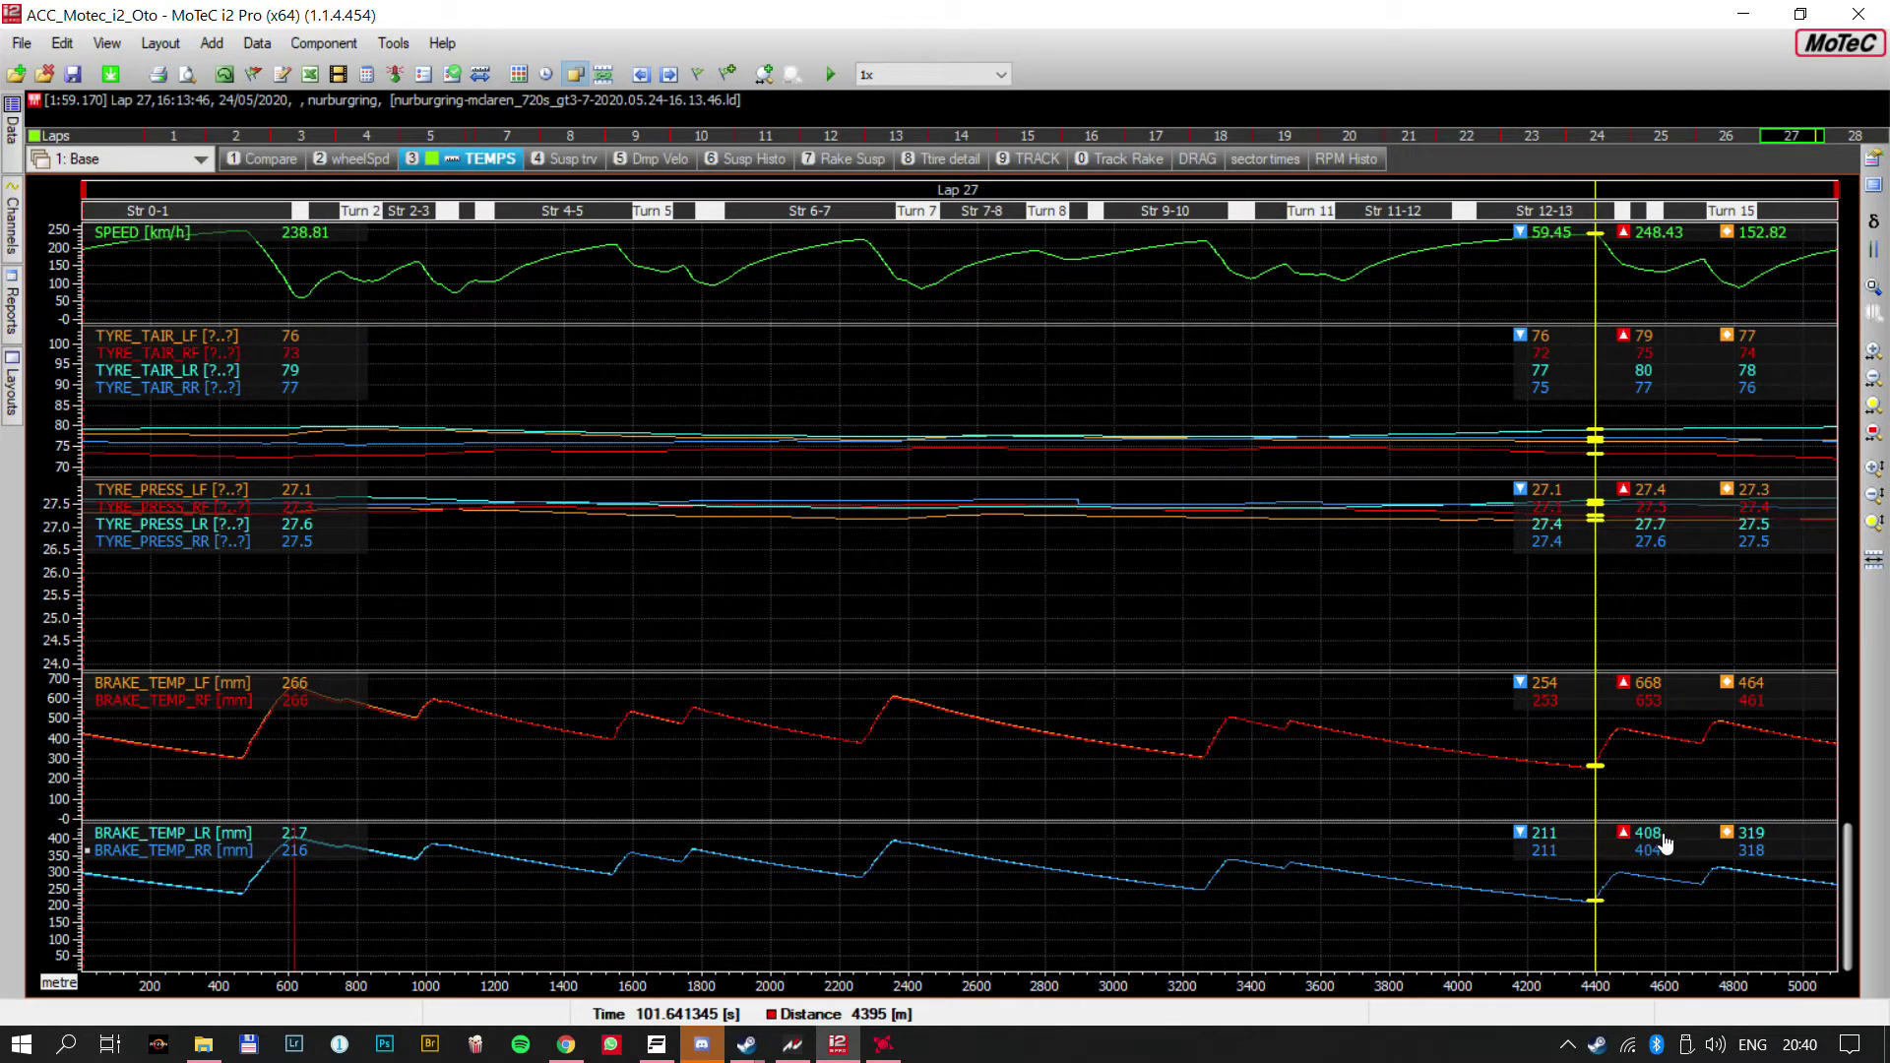
pyautogui.moveTo(899, 891); pyautogui.dragTo(1595, 879)
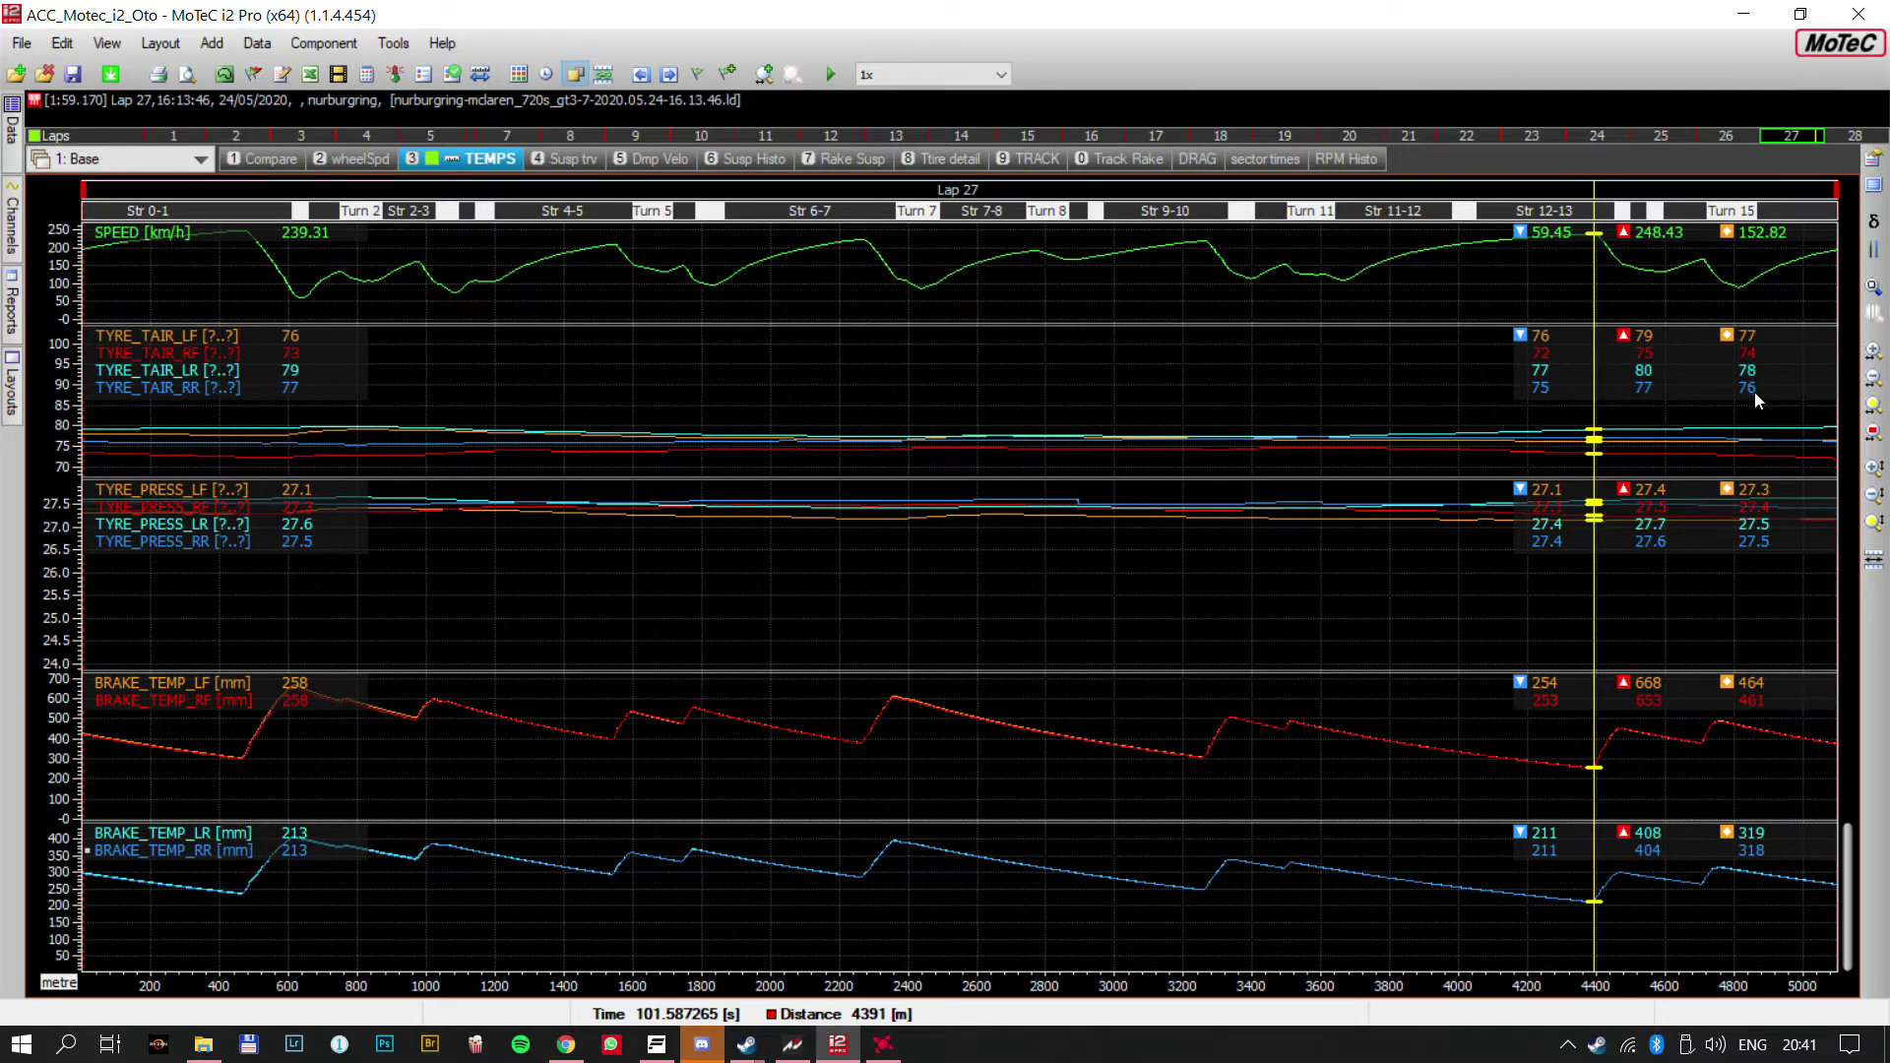
# Show the Susp trv worksheet and examine suspension travel, ride height and bump stops through Turn 5 in close-up, at about 1685 m
pyautogui.click(565, 161)
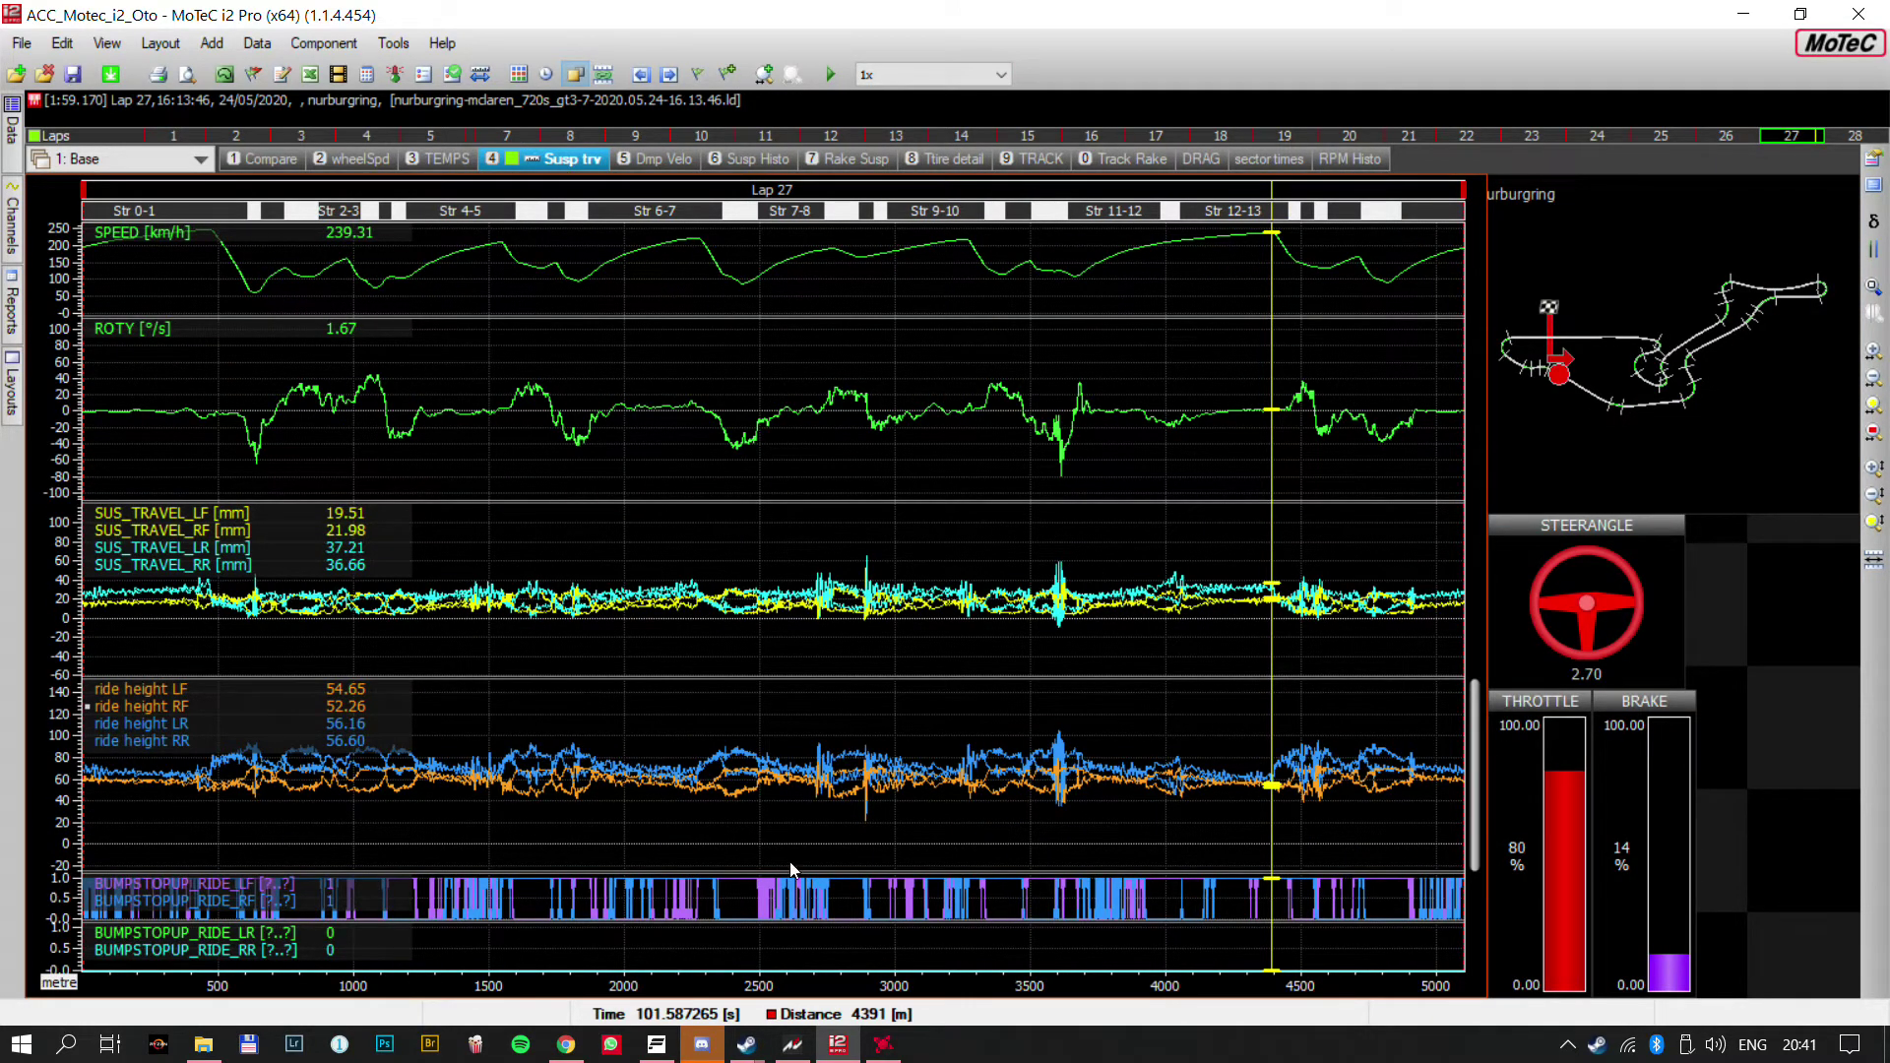
pyautogui.moveTo(510, 618); pyautogui.dragTo(539, 611)
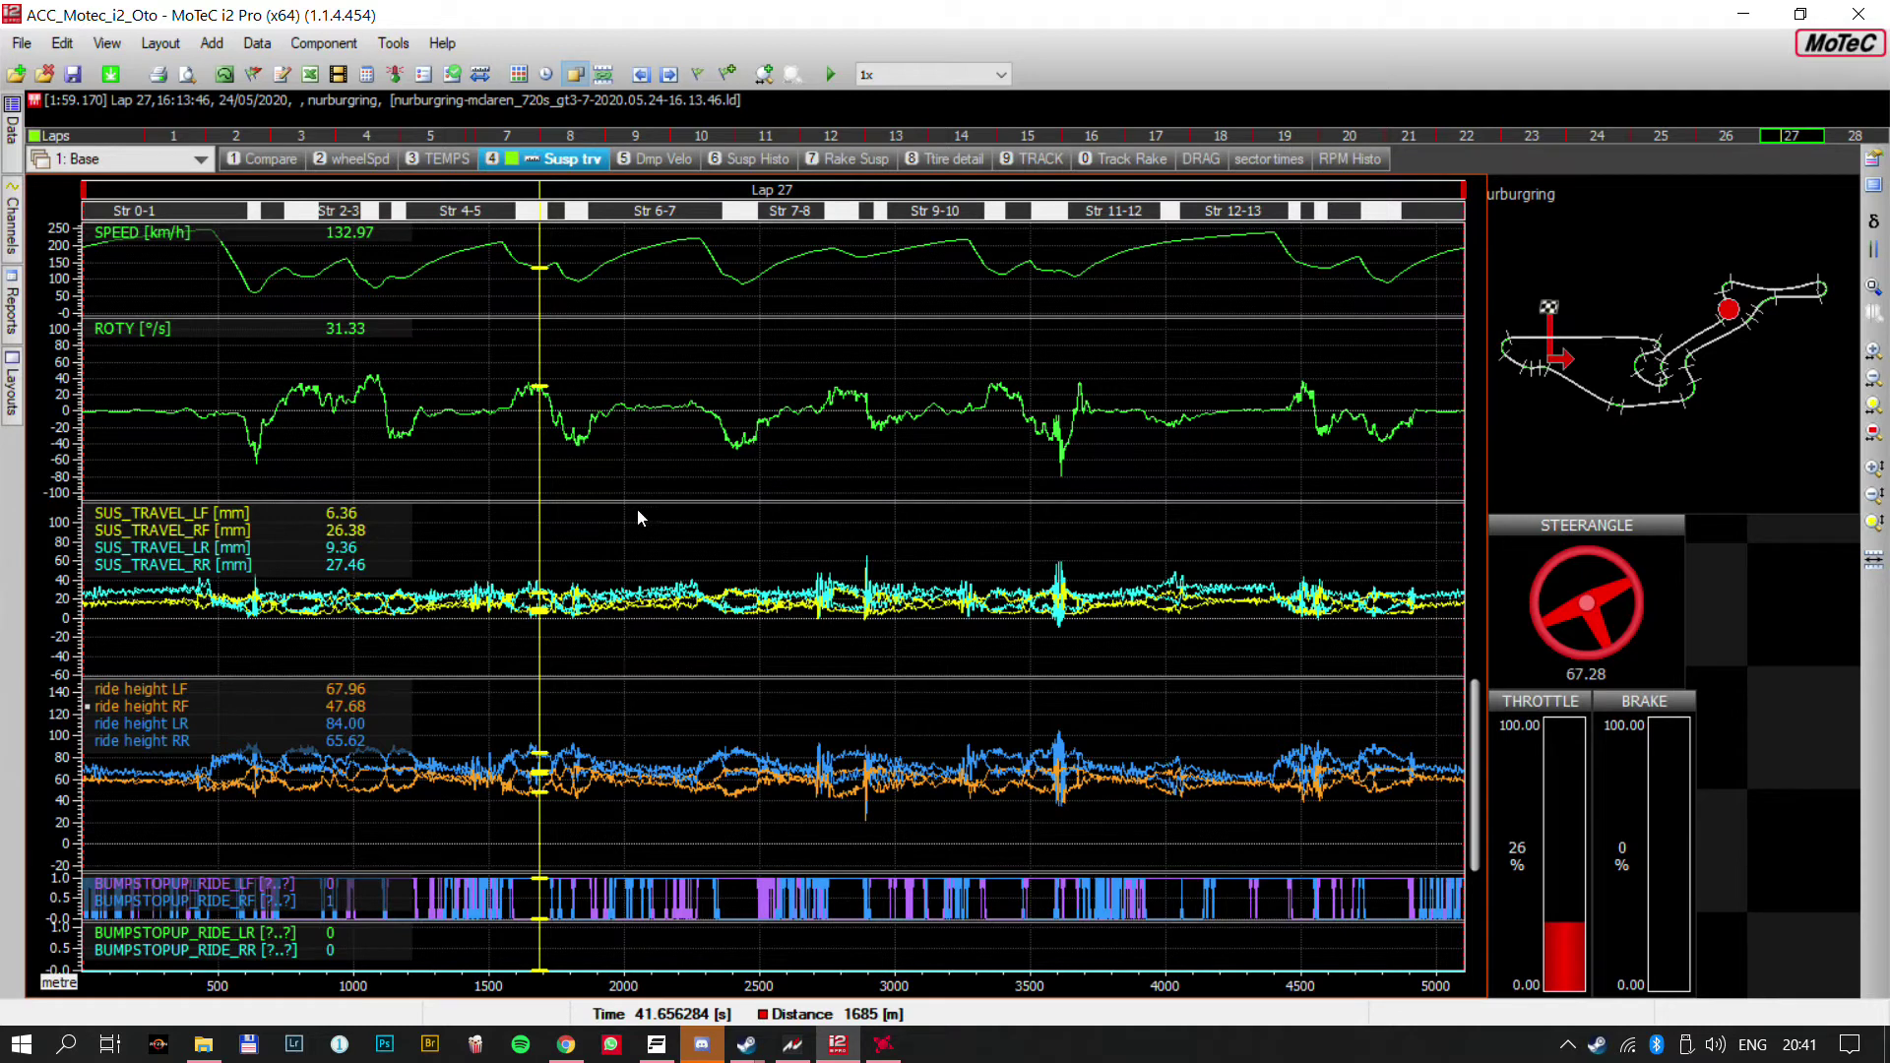
pyautogui.scroll(5, 580, 652)
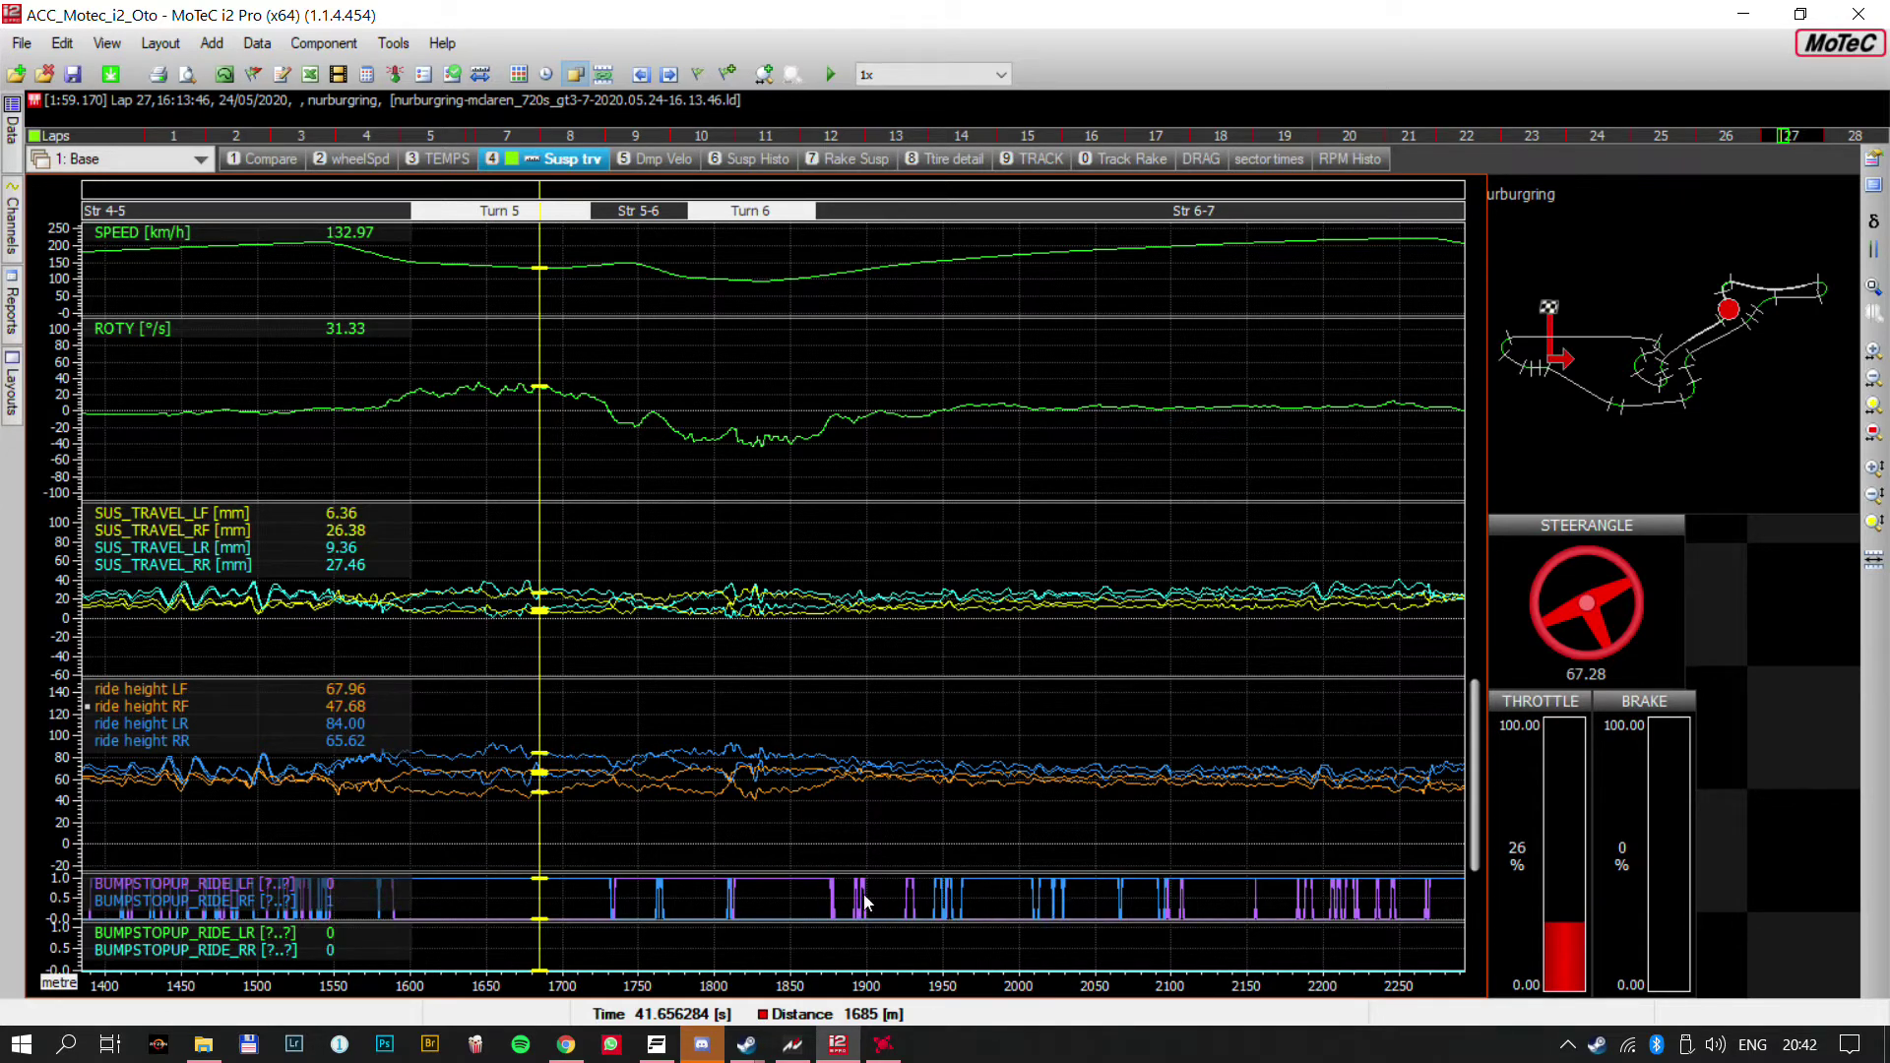
# Display all of Lap 27 with parts of the adjacent laps, and read the suspension travel spike at about 2895 m
pyautogui.scroll(-5, 900, 989)
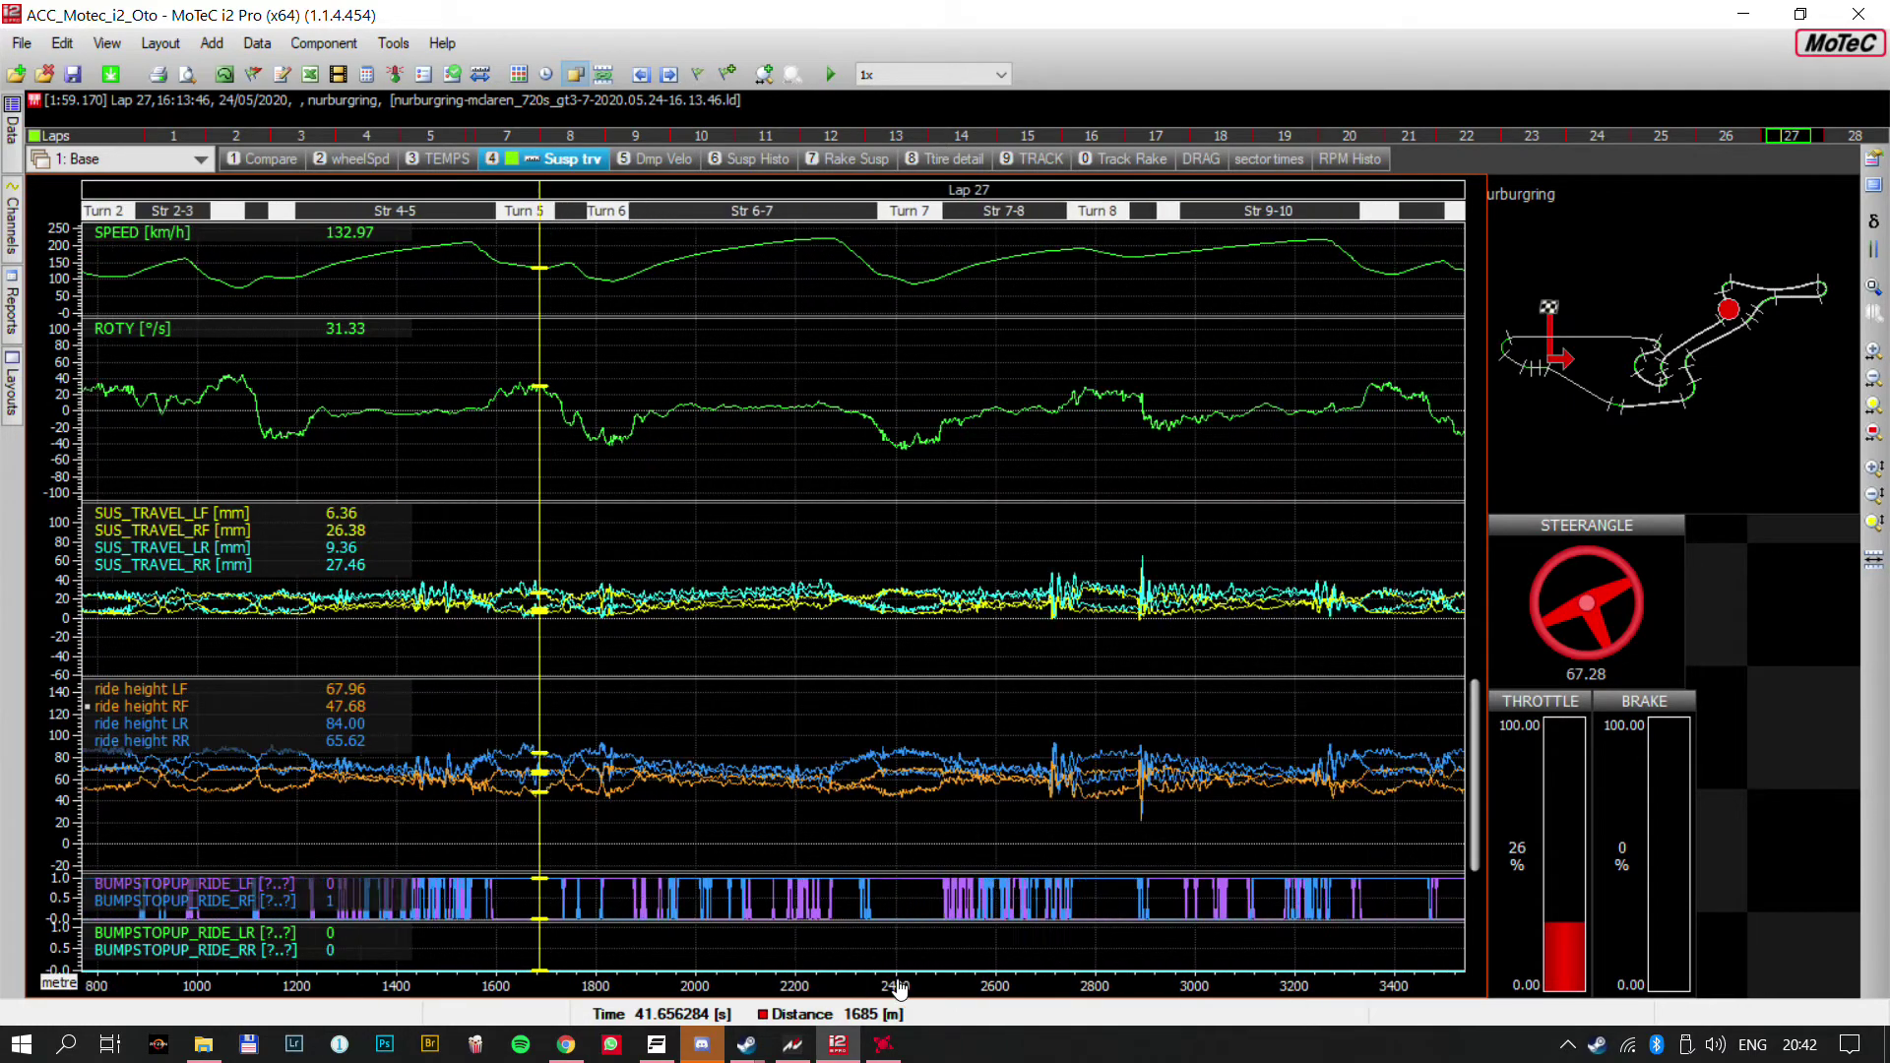
pyautogui.scroll(-5, 699, 904)
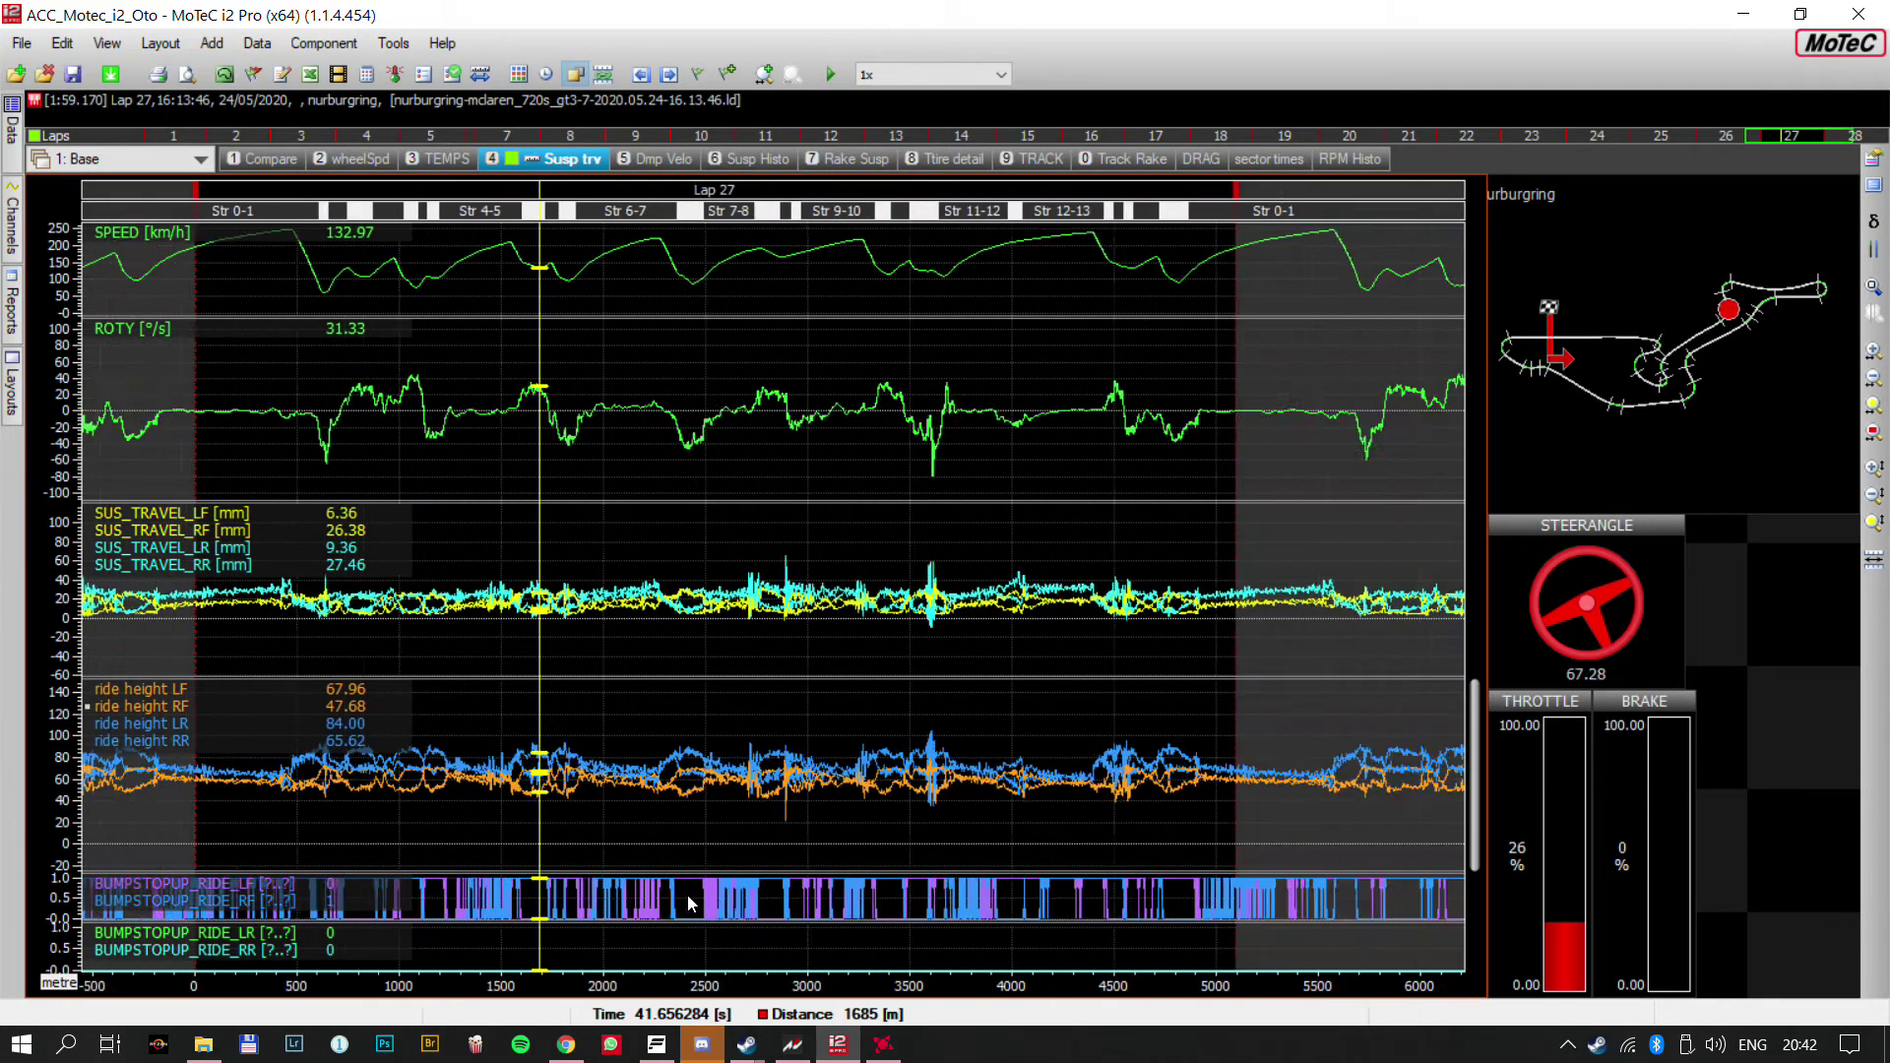
pyautogui.scroll(-3, 691, 903)
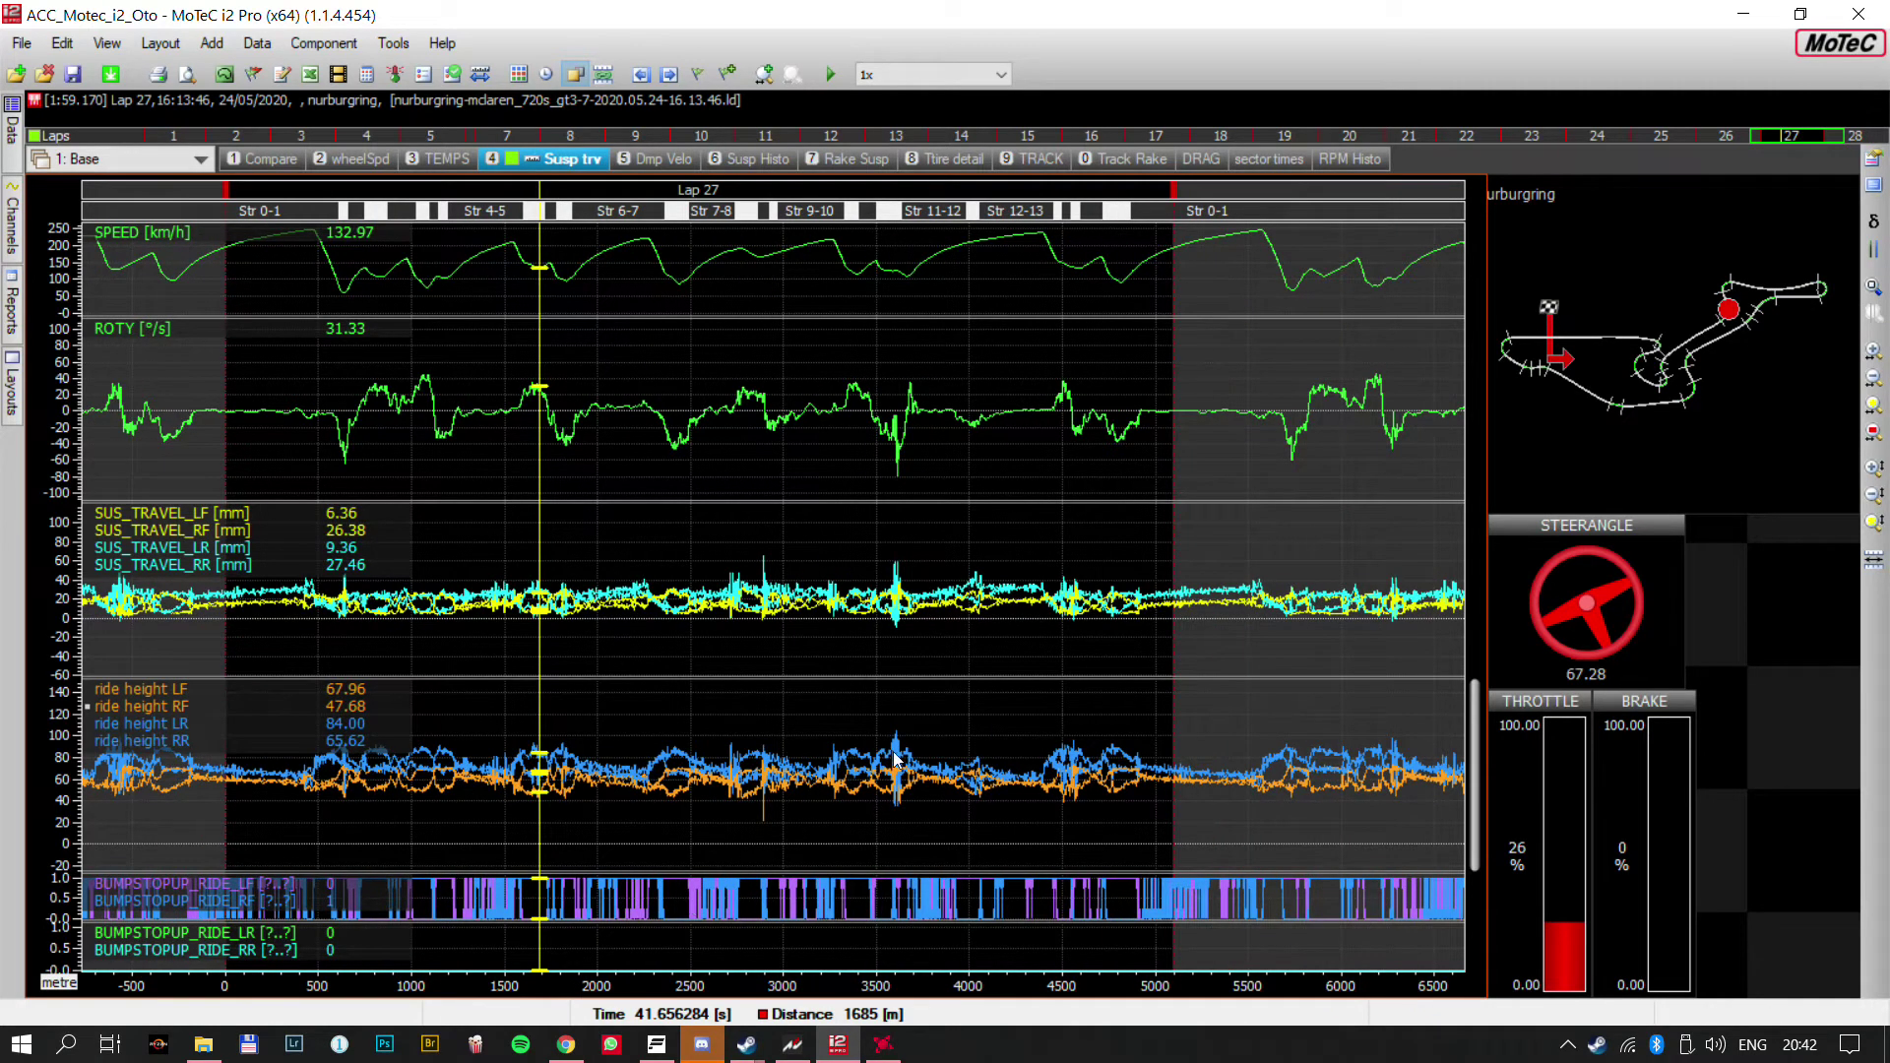
pyautogui.click(757, 576)
pyautogui.moveTo(757, 576); pyautogui.dragTo(764, 583)
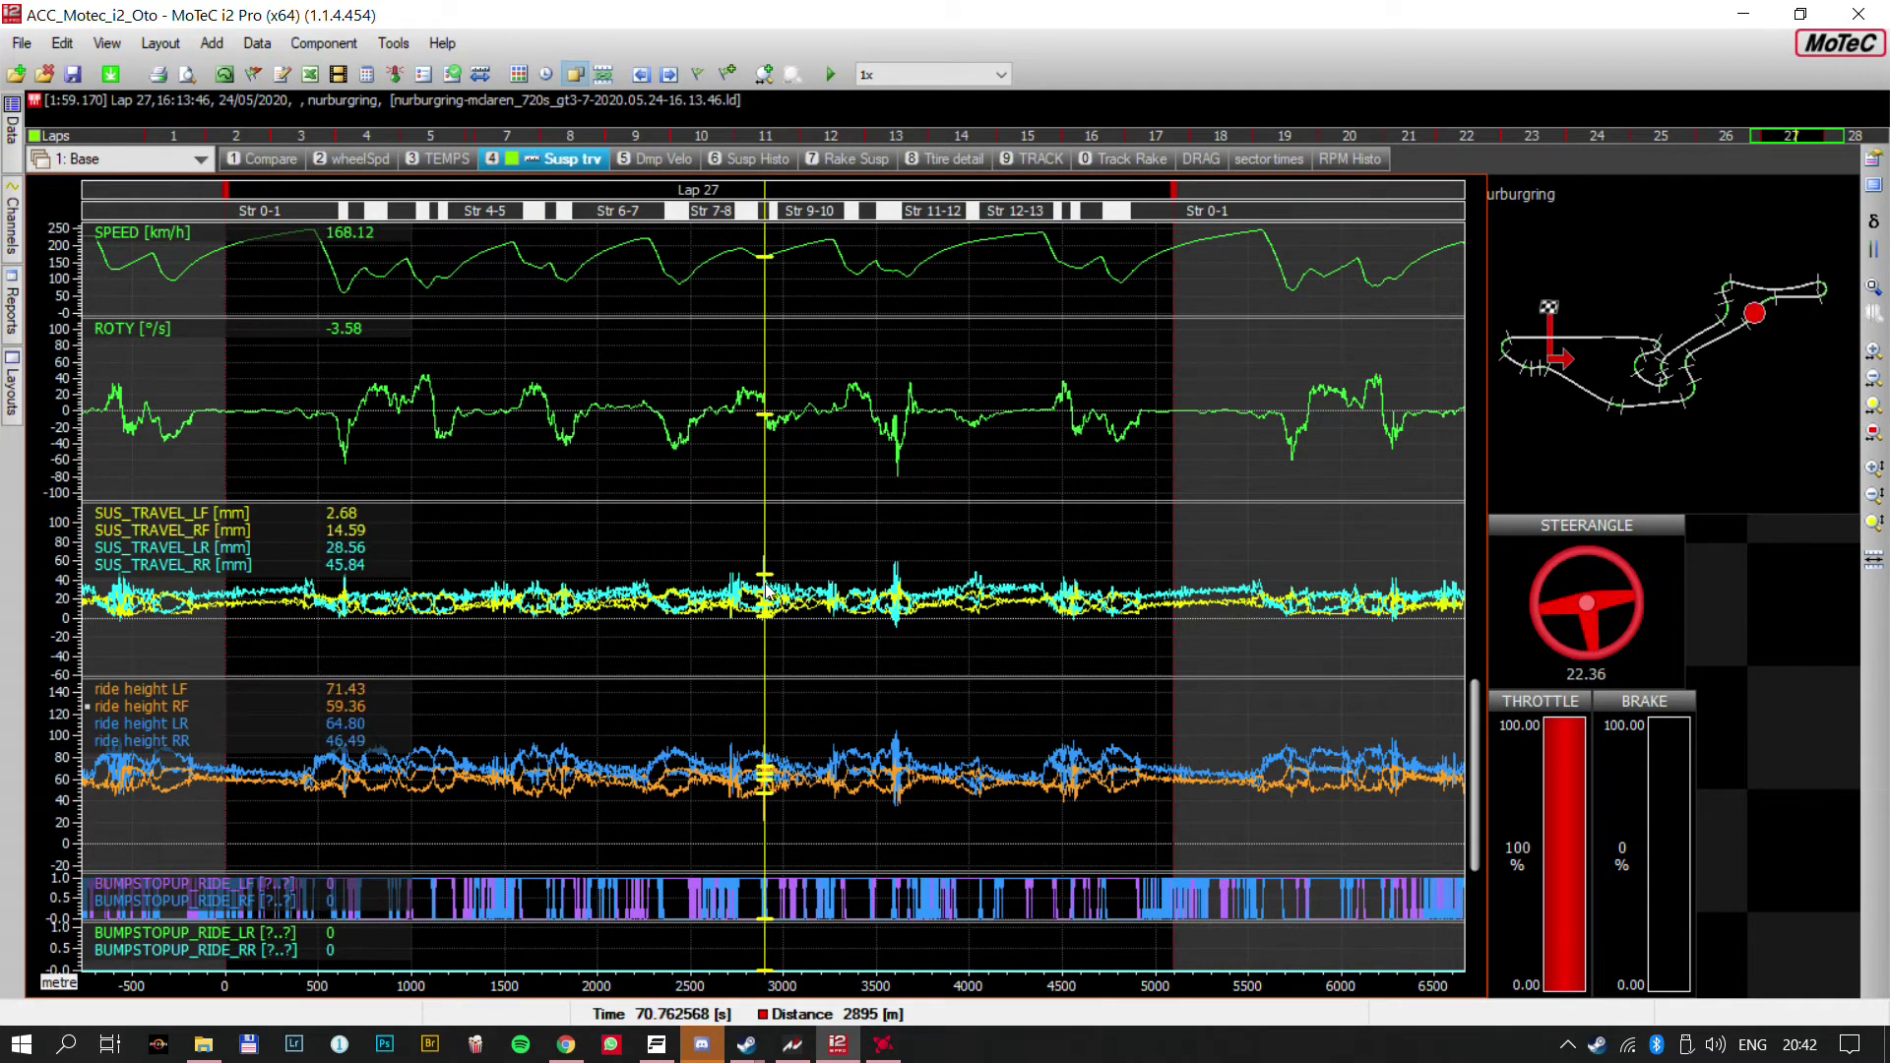
# Show the Rake Susp worksheet, examine the rake spike in Turn 11 at about 3599 m in close-up, and check its location on the enlarged track map
pyautogui.click(857, 165)
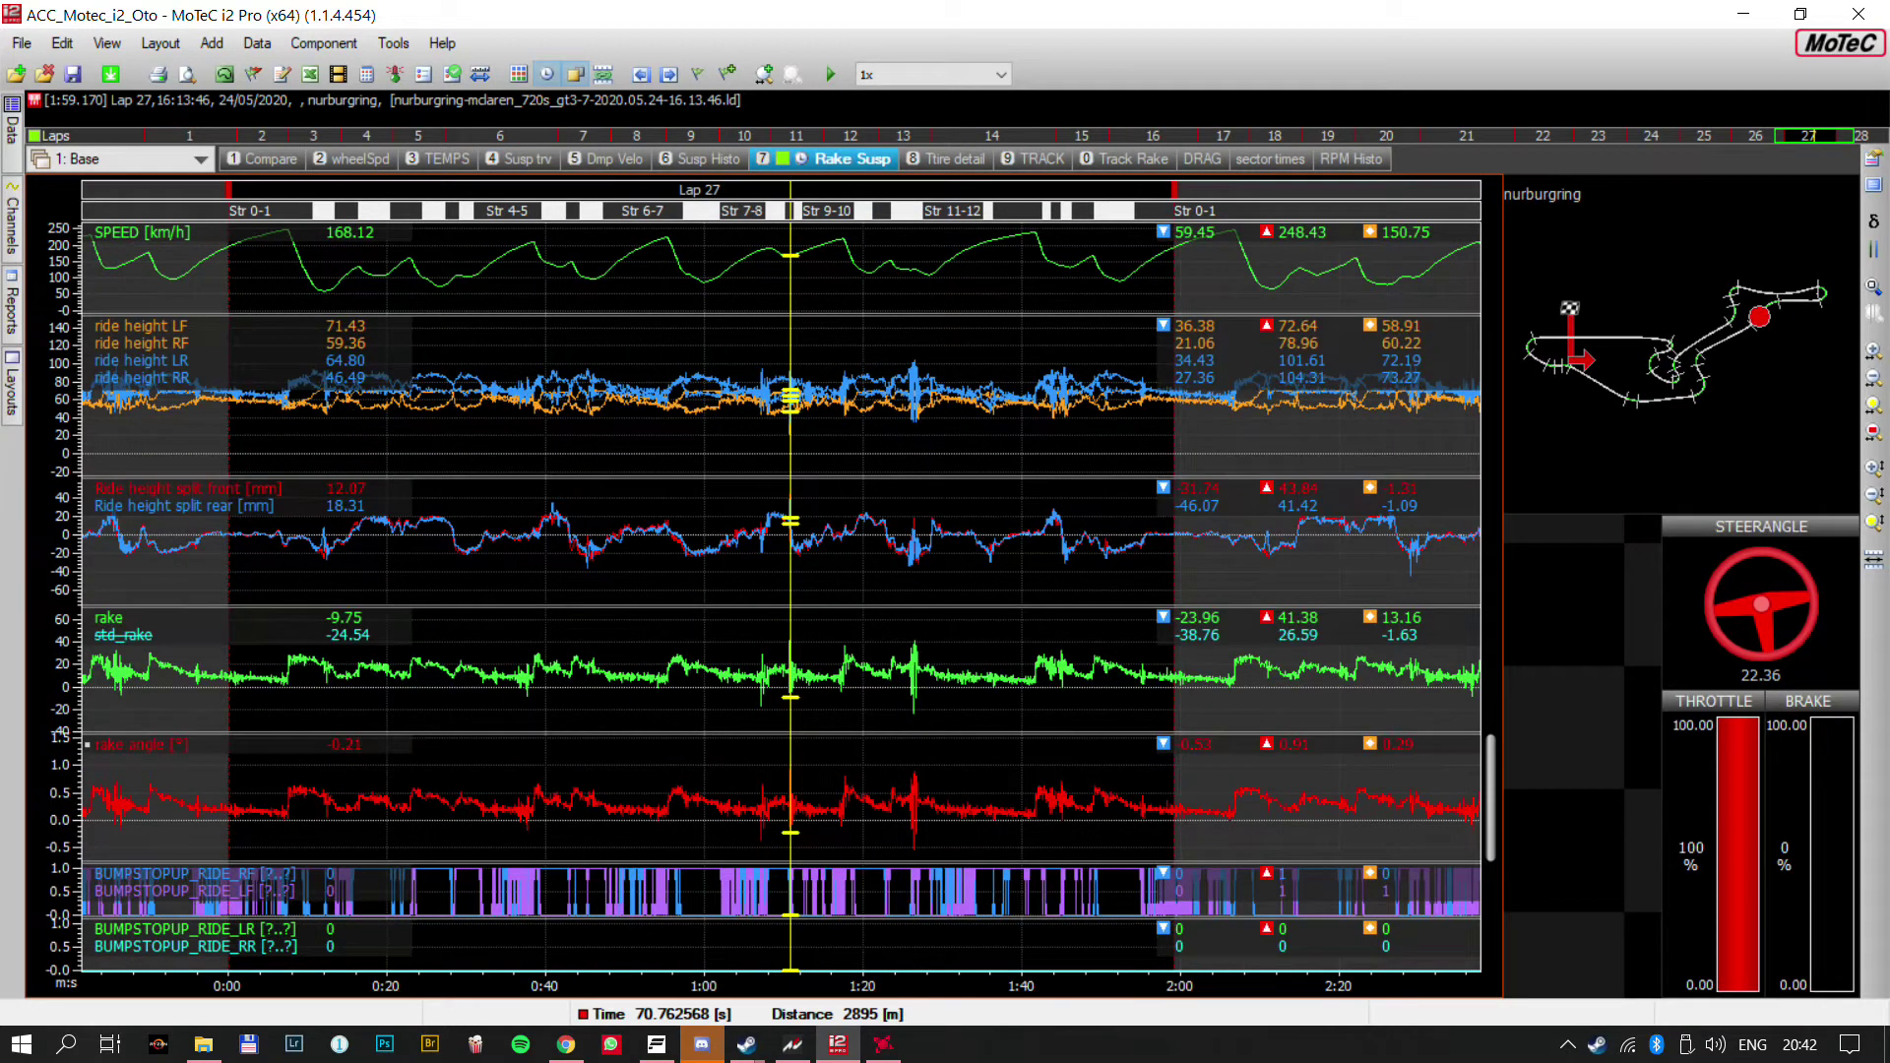
pyautogui.moveTo(772, 835)
pyautogui.mouseDown()
pyautogui.moveTo(738, 832)
pyautogui.moveTo(842, 827)
pyautogui.moveTo(914, 891)
pyautogui.mouseUp()
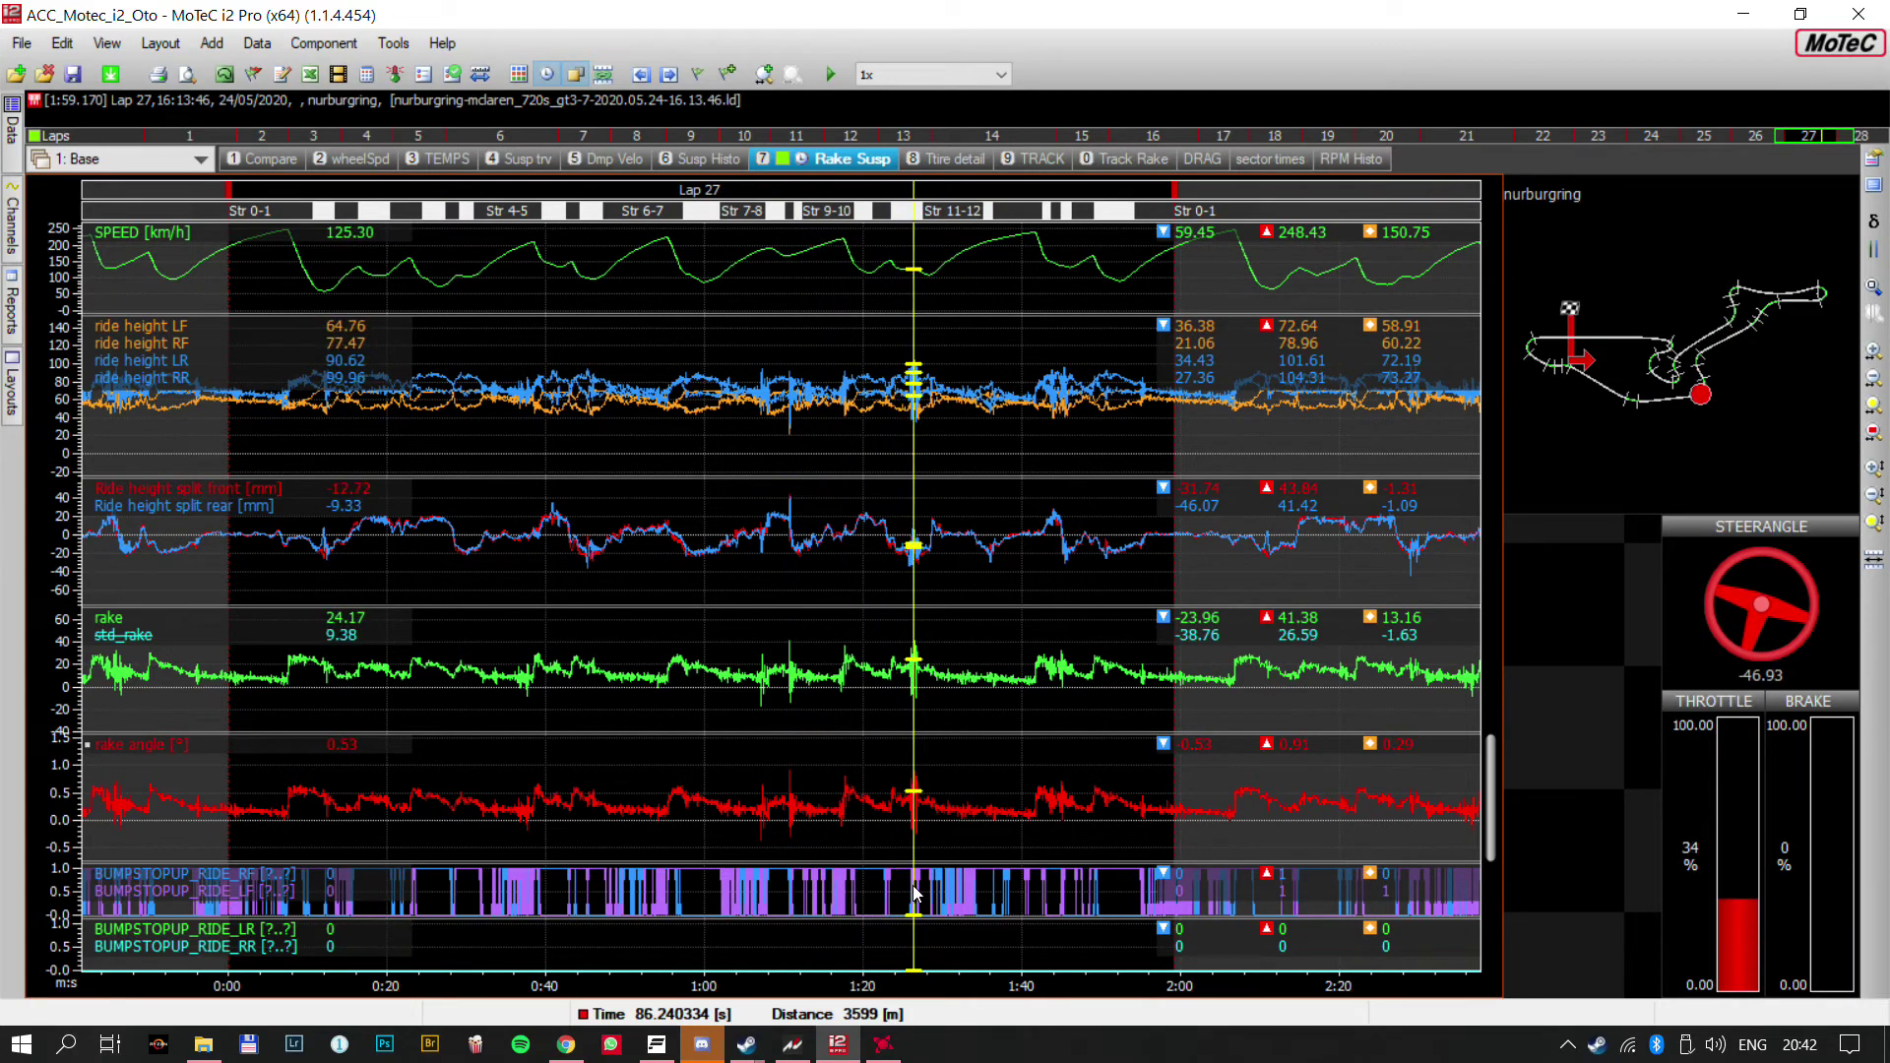
pyautogui.scroll(4, 935, 866)
pyautogui.scroll(3, 935, 849)
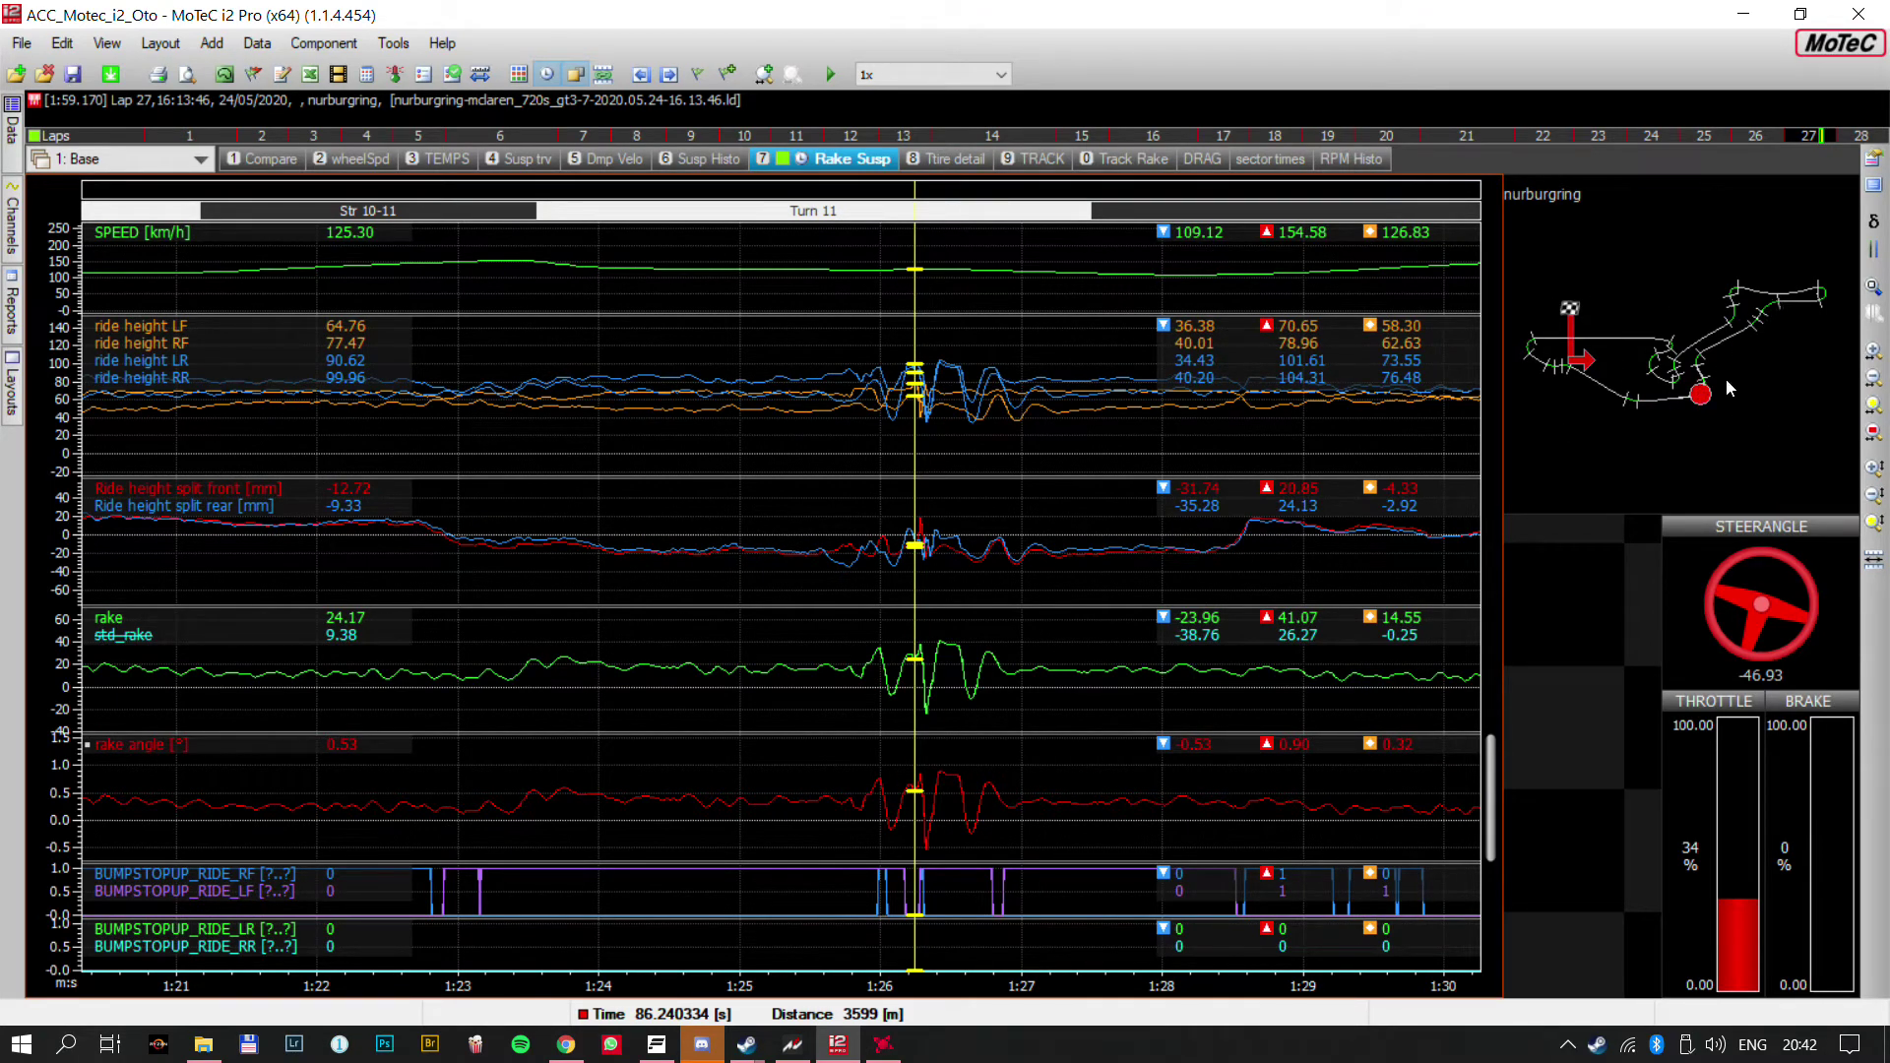
pyautogui.doubleClick(1679, 400)
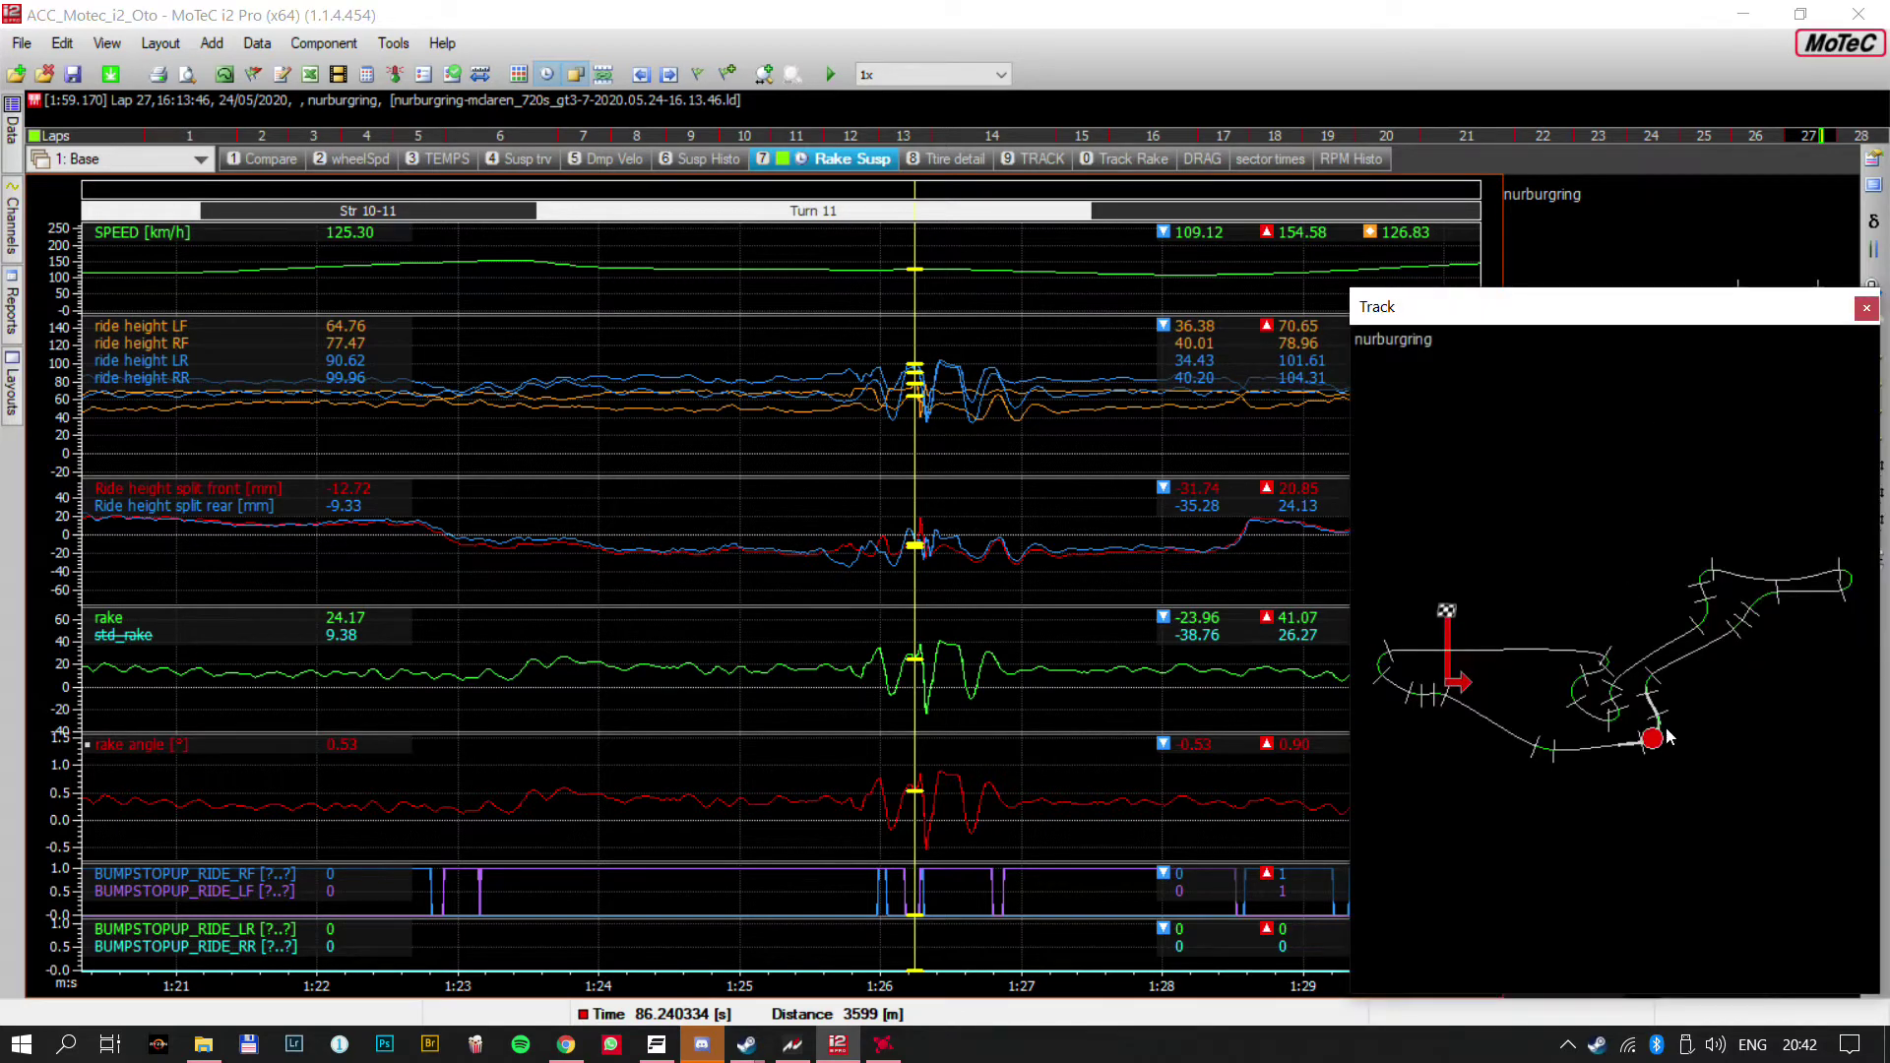
pyautogui.click(1867, 308)
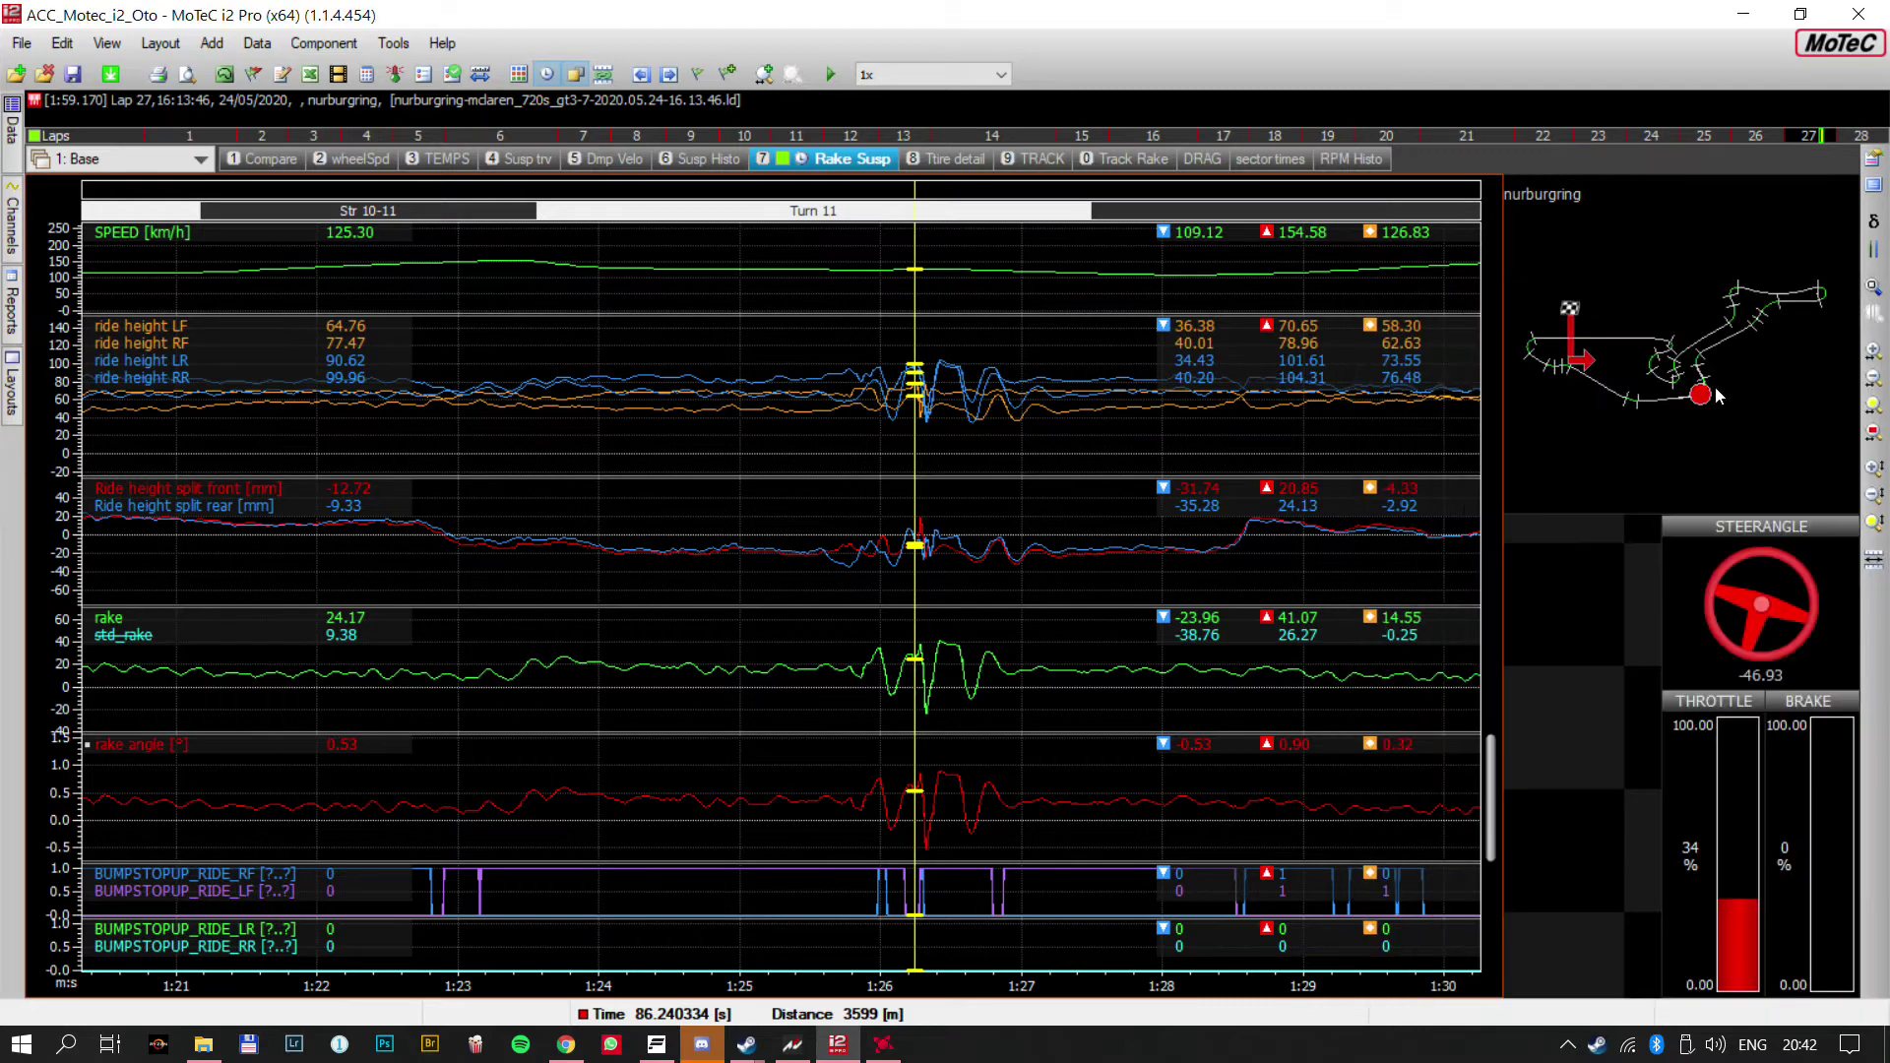
# Display the whole of Lap 27 and compare the rake on the opening straight at about 102 m with that under braking at about 530 m
pyautogui.scroll(-6, 988, 924)
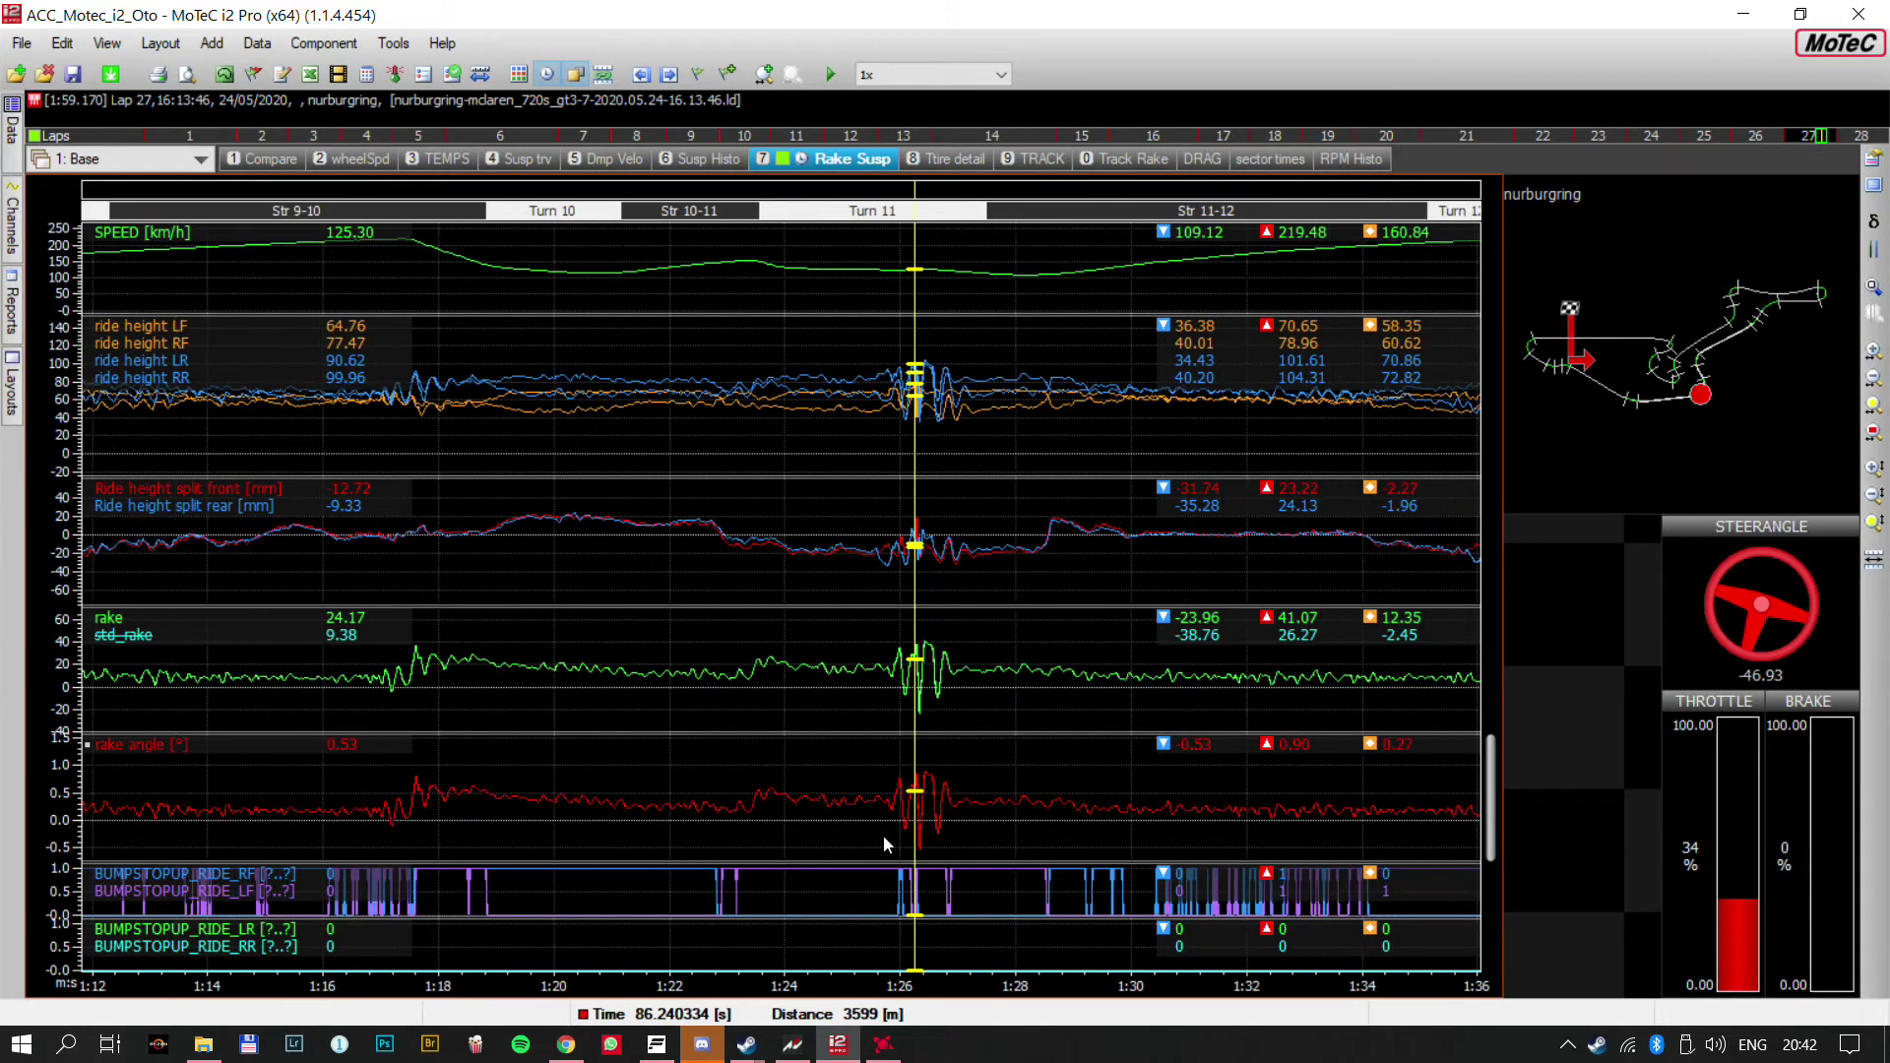
pyautogui.scroll(-3, 889, 821)
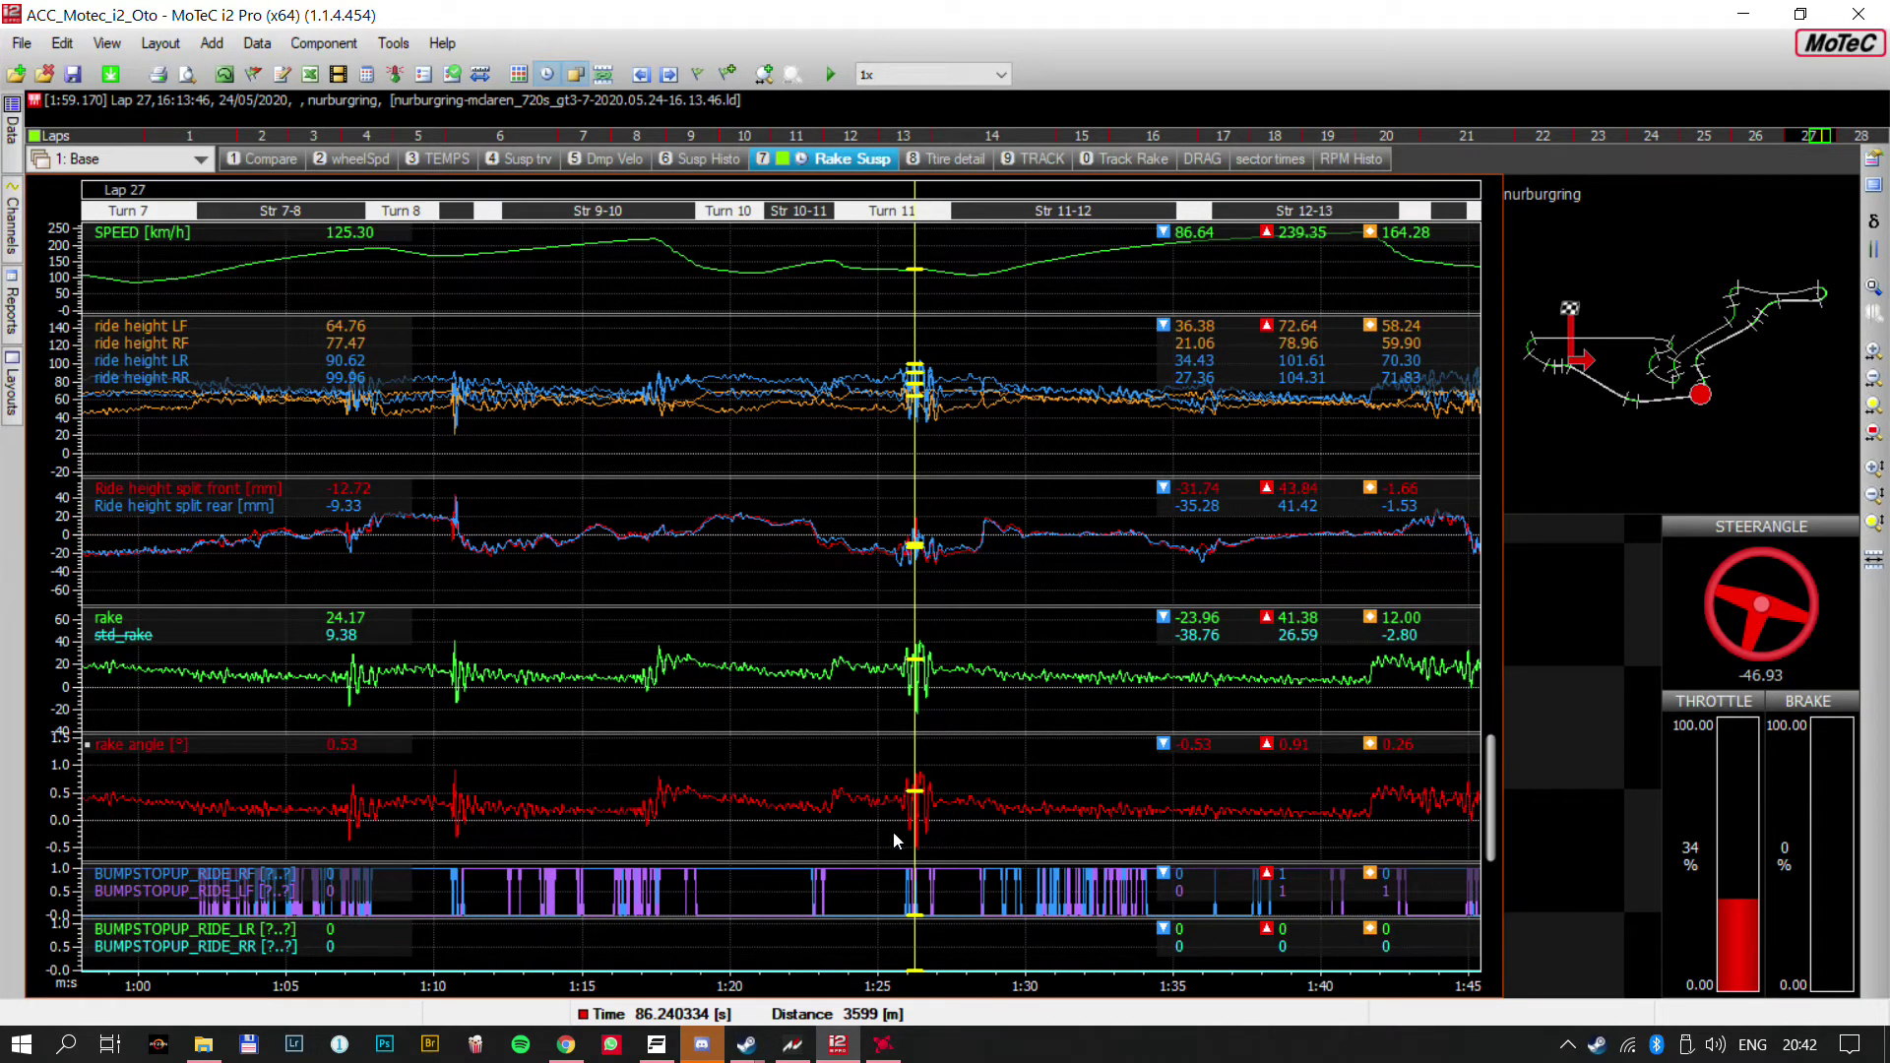
pyautogui.scroll(2, 540, 823)
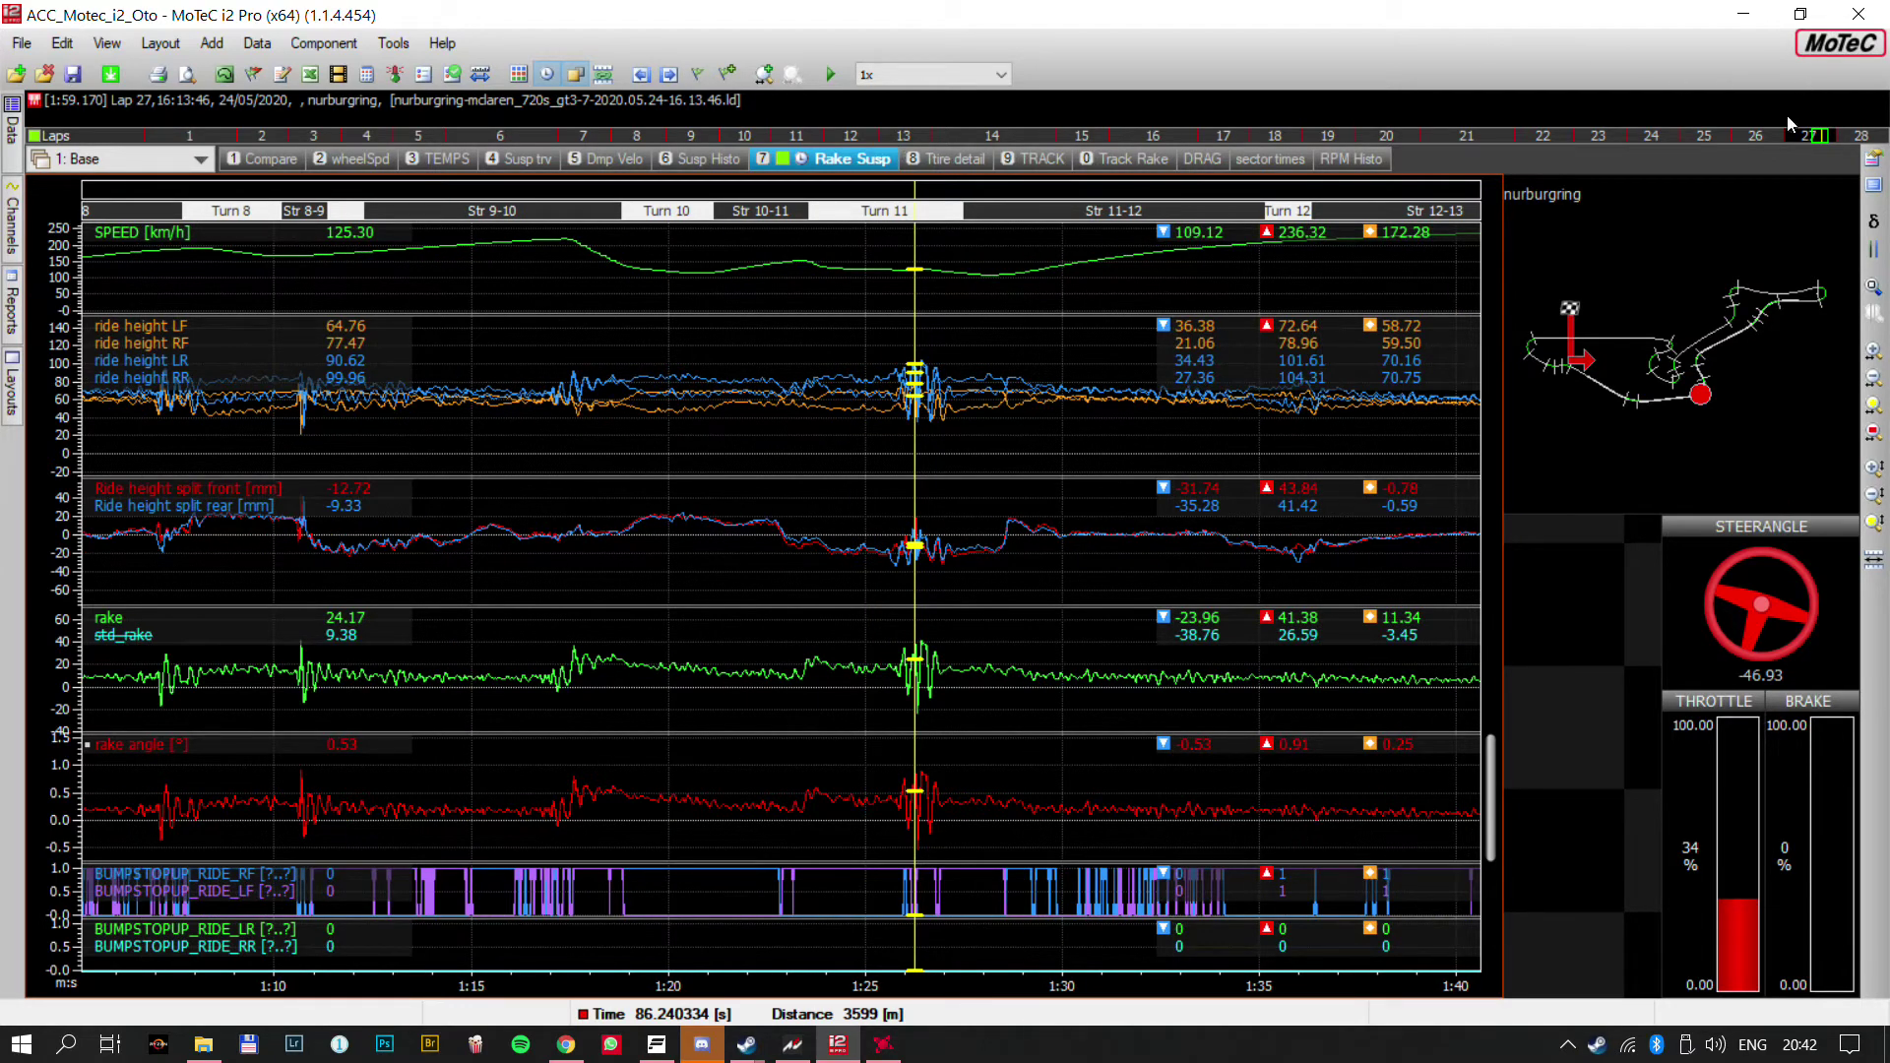
pyautogui.click(1799, 138)
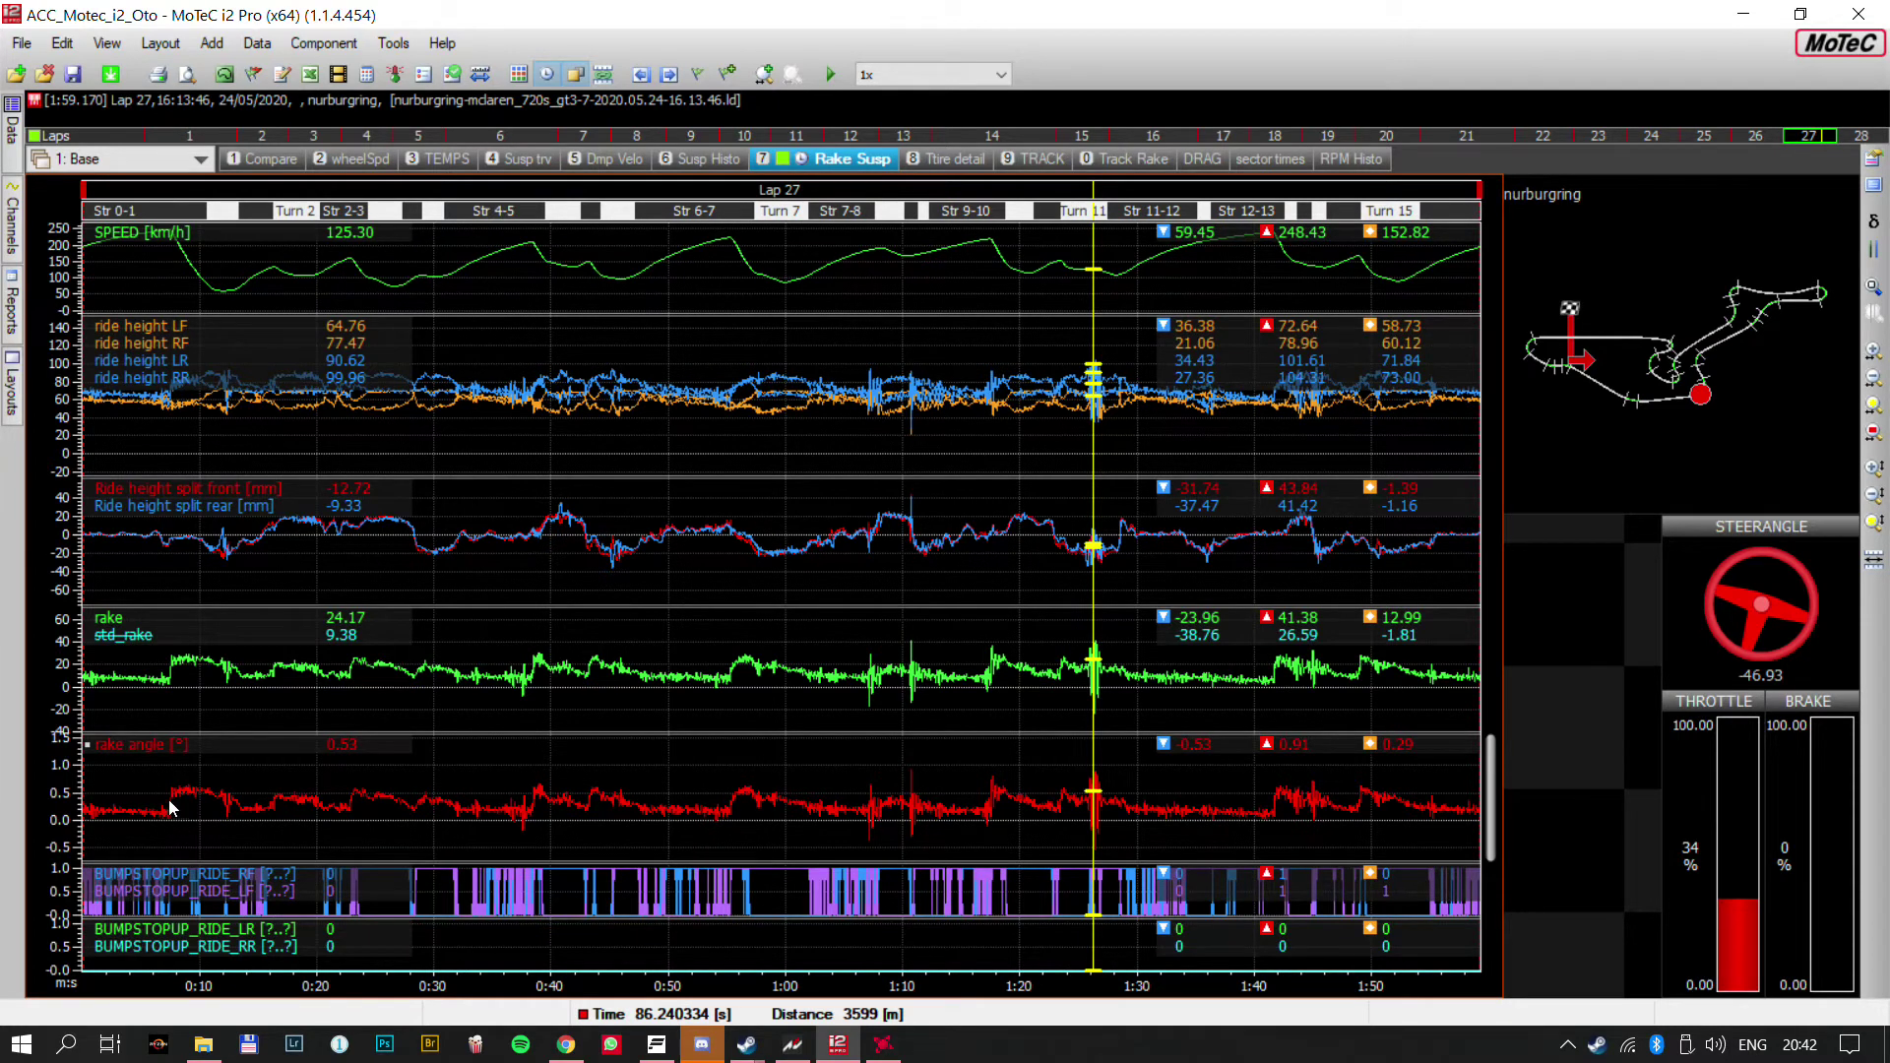
pyautogui.click(101, 815)
pyautogui.scroll(3, 168, 802)
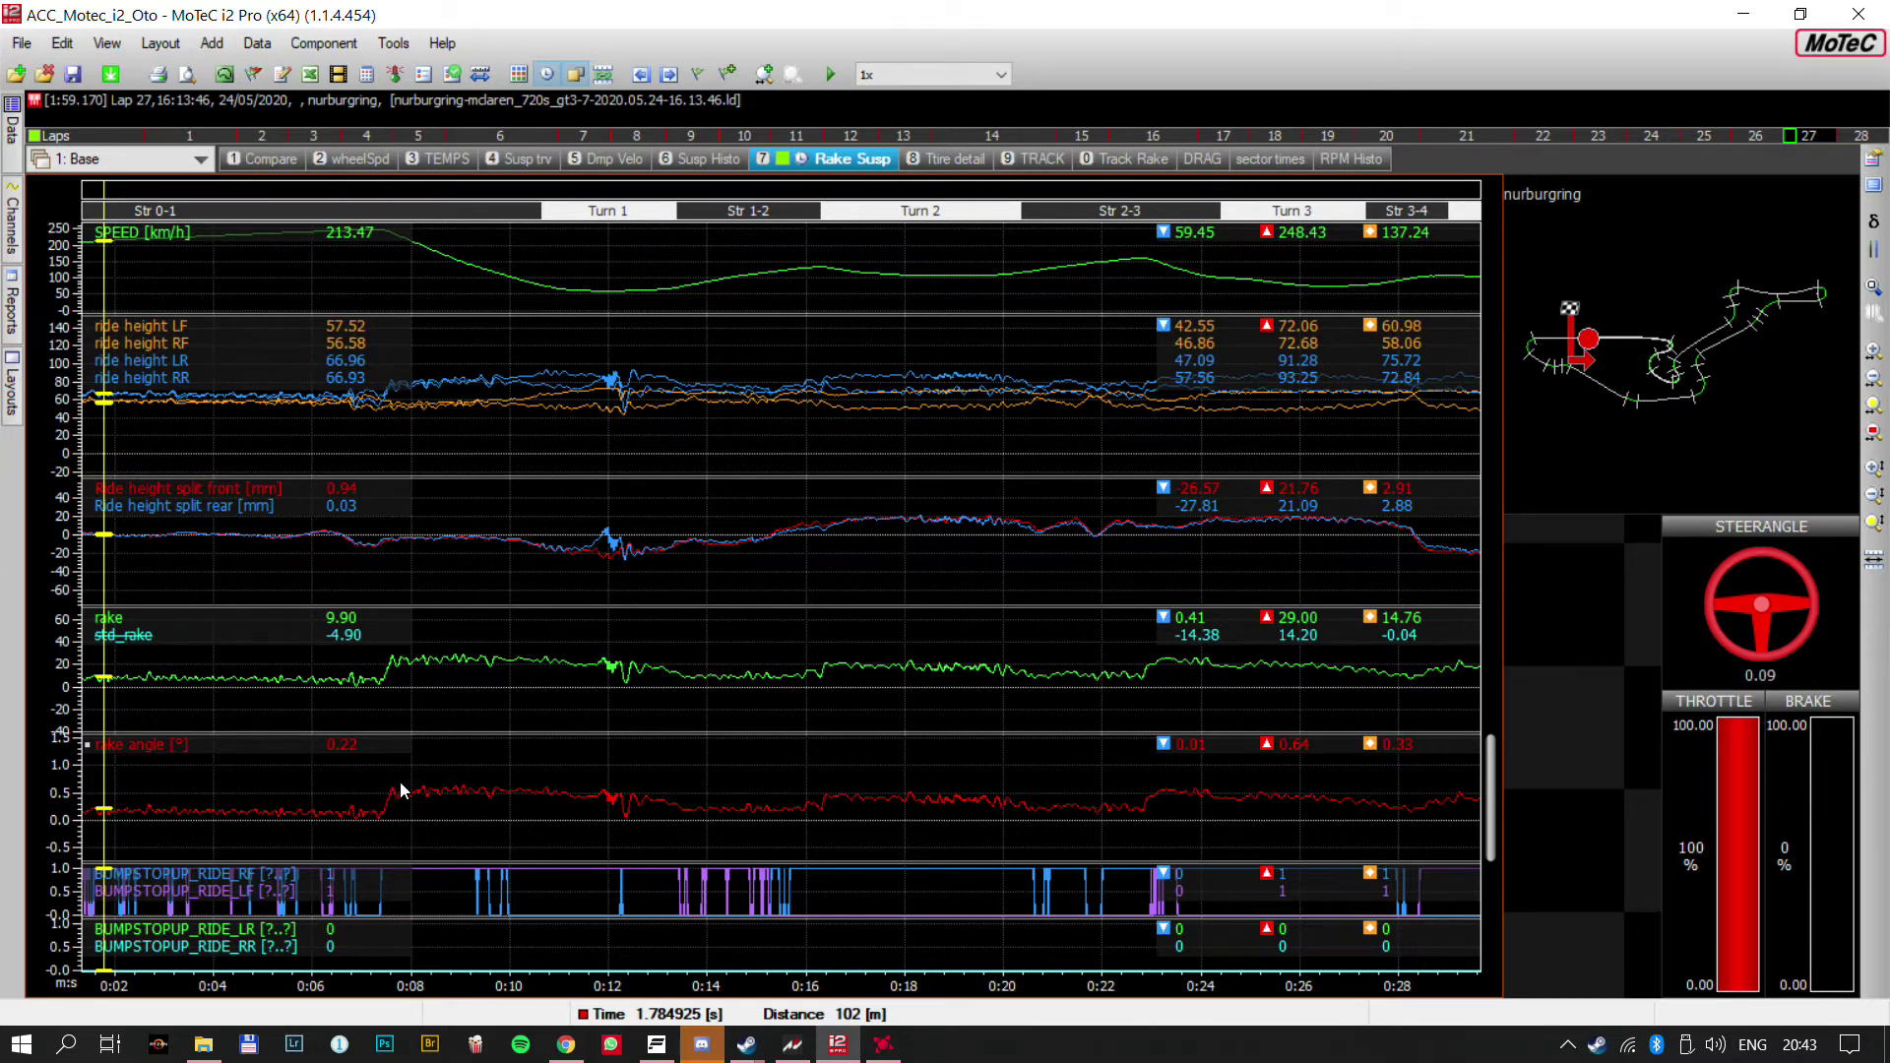
pyautogui.moveTo(281, 818); pyautogui.dragTo(432, 809)
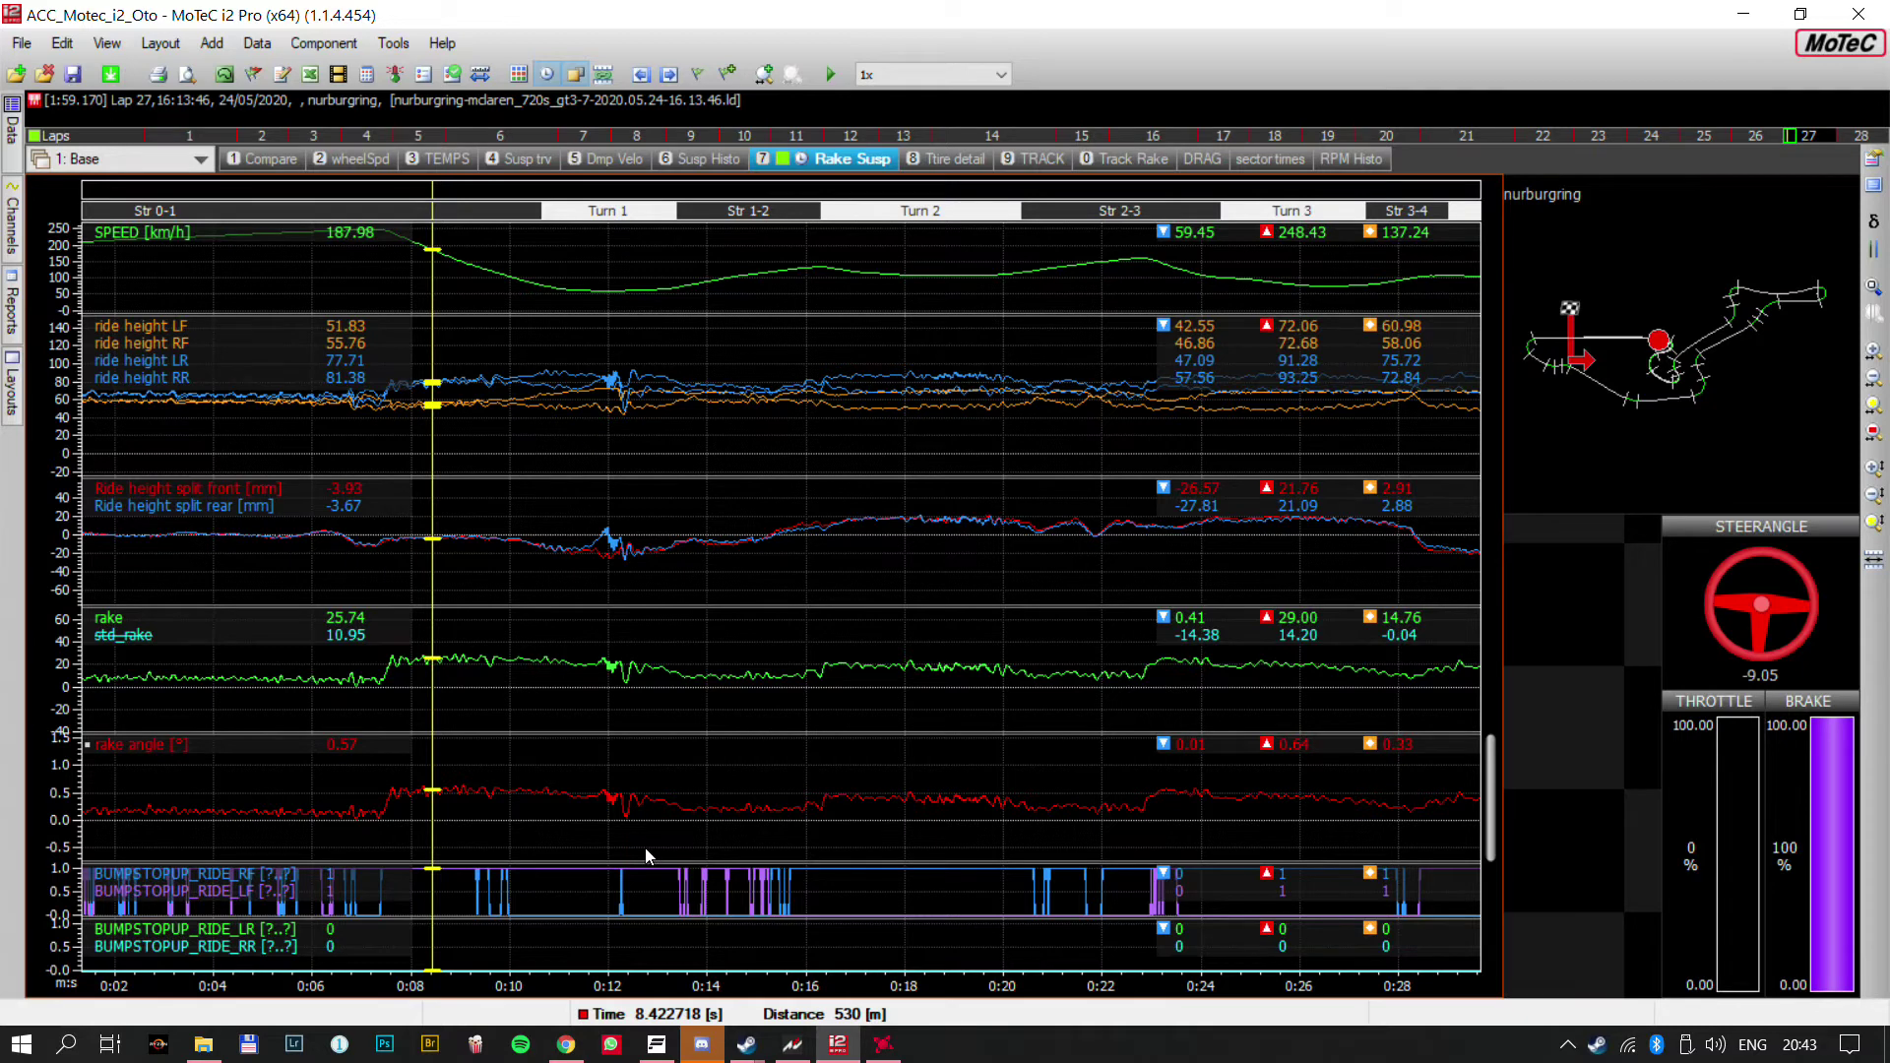
# Examine the rake and ride height spikes across a wider part of Lap 27, ending in Turn 11 at about 3612 m
pyautogui.scroll(-5, 634, 756)
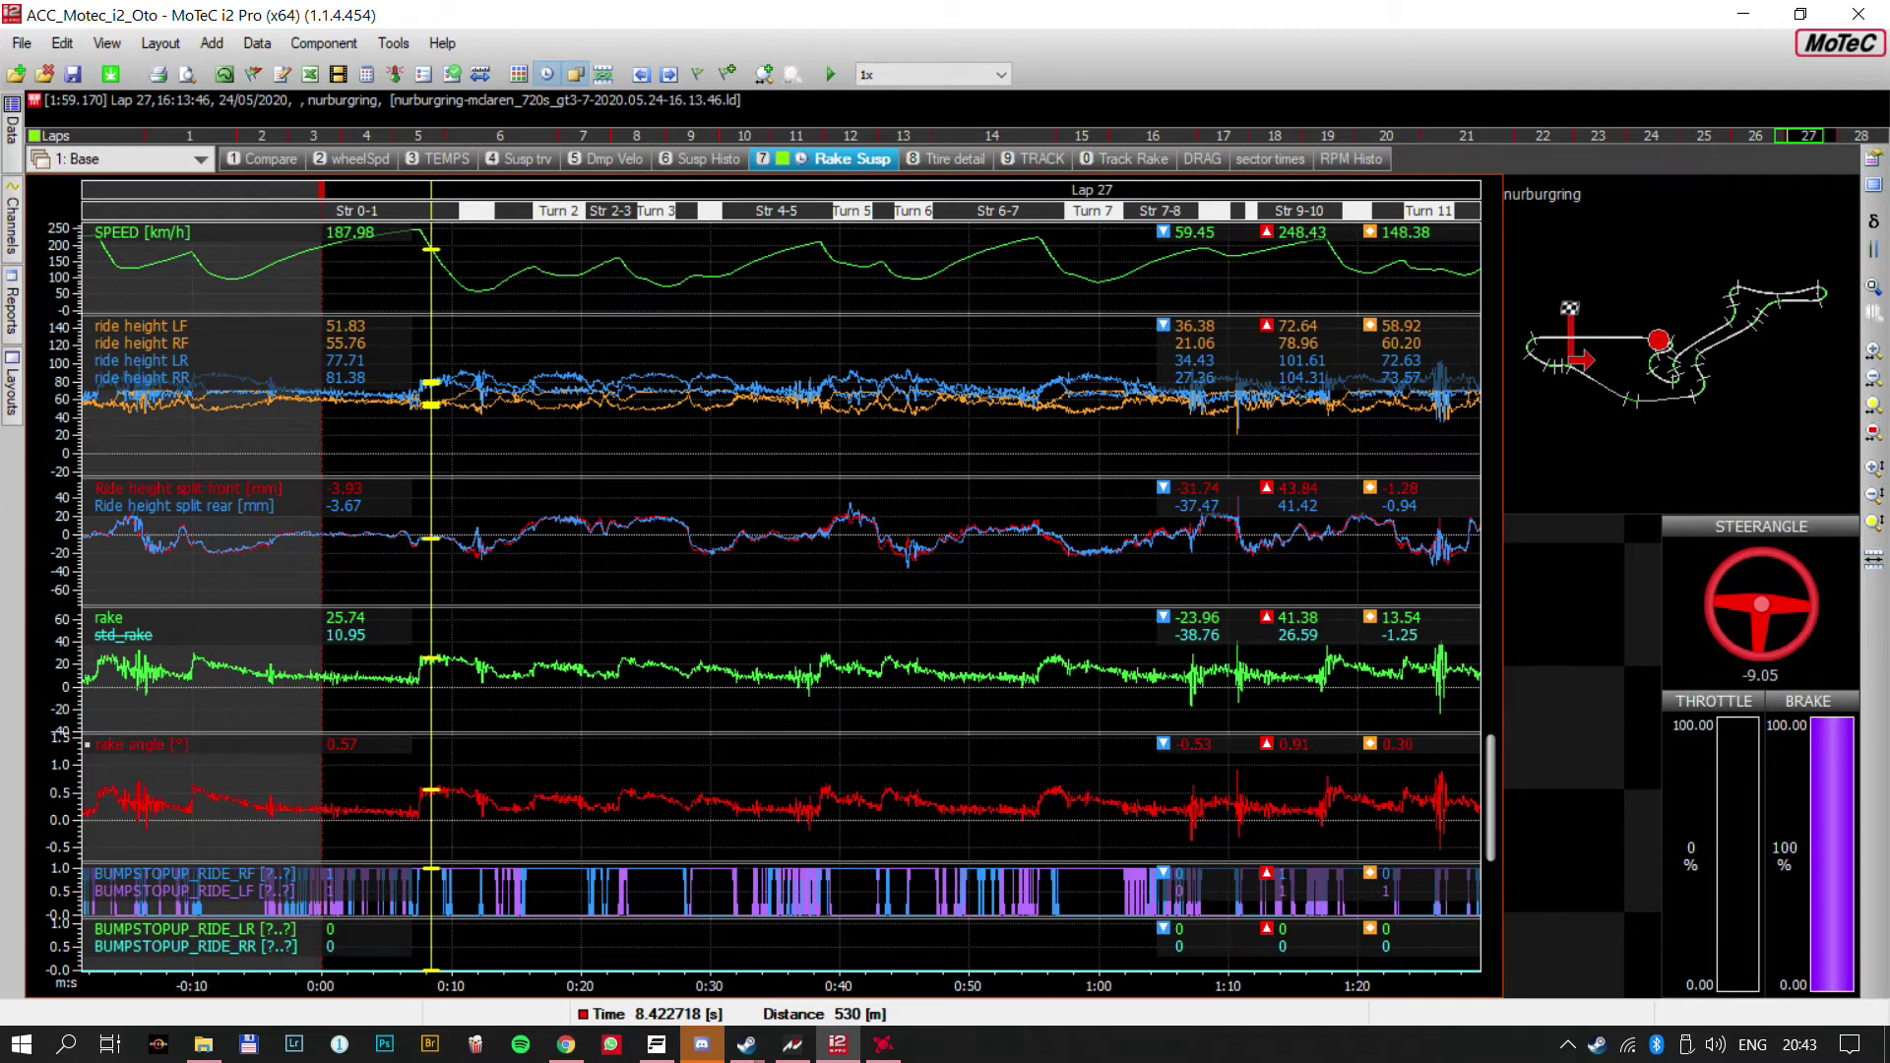
pyautogui.click(1197, 837)
pyautogui.moveTo(1198, 835); pyautogui.dragTo(1443, 825)
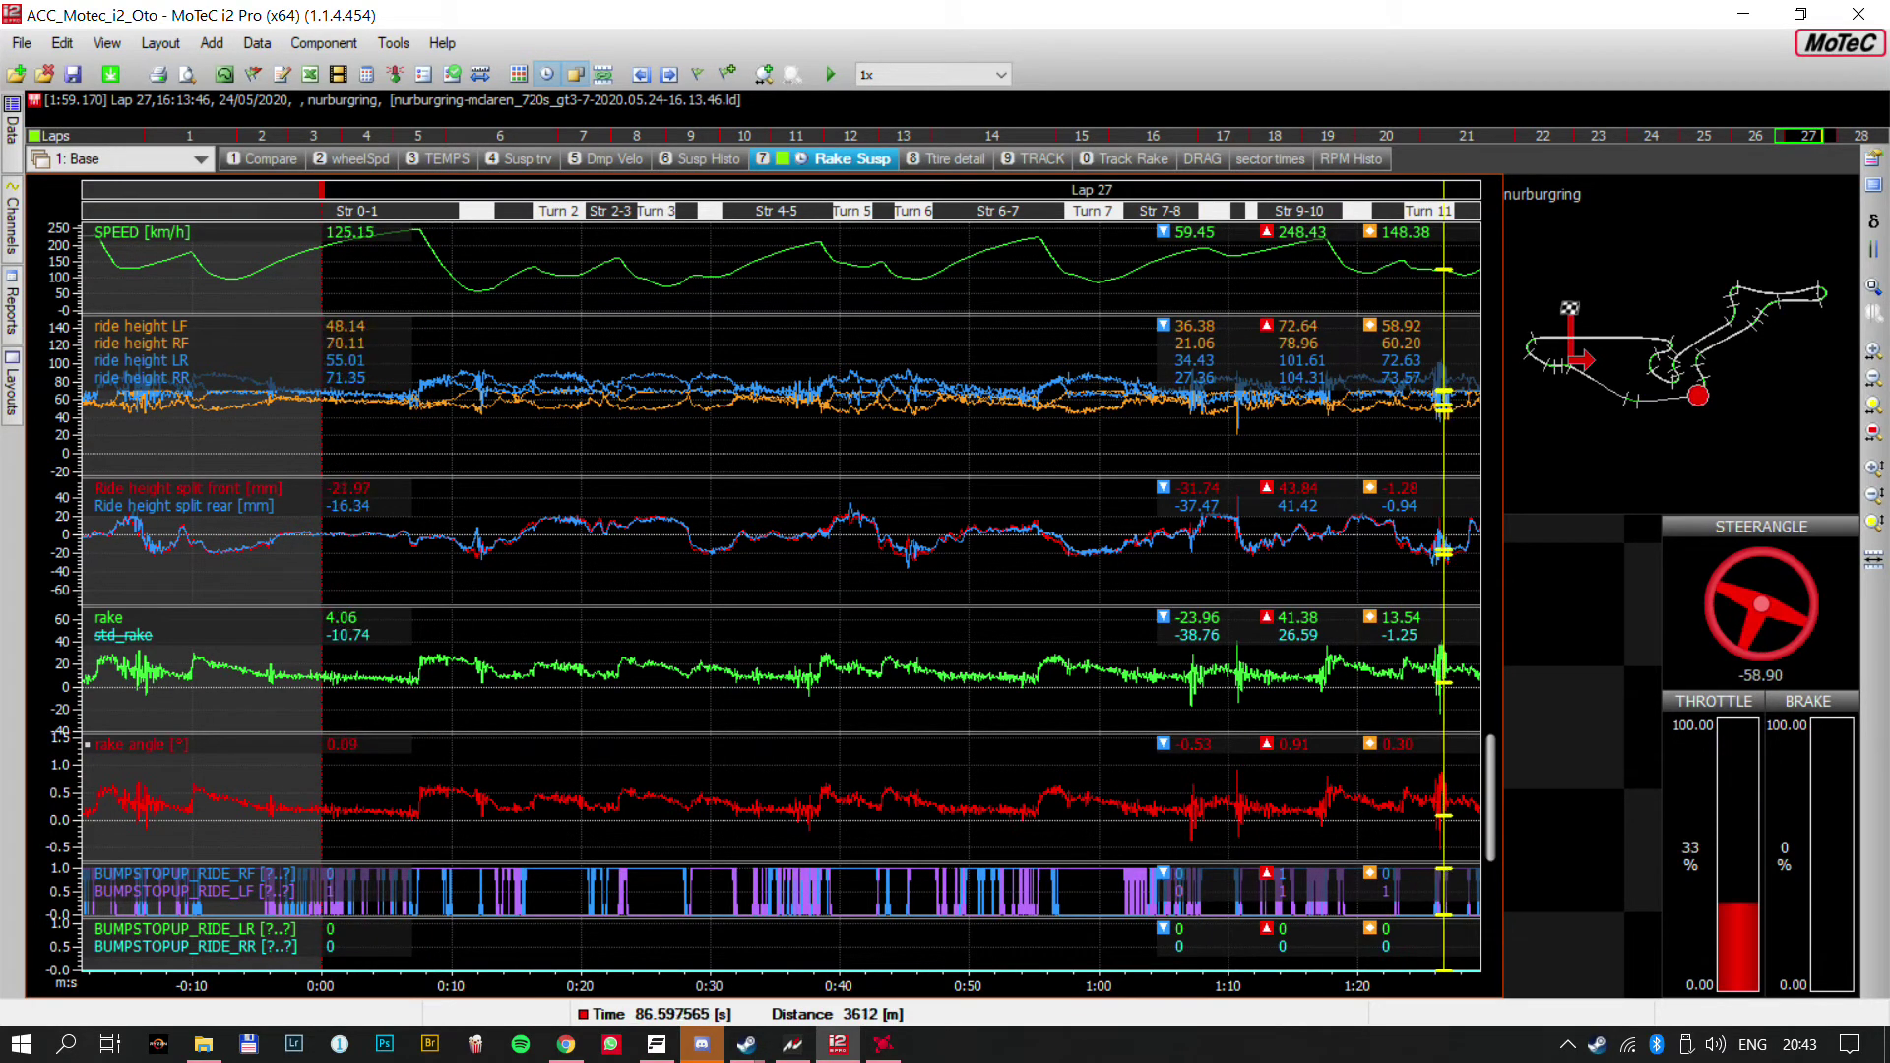
# Examine the Turn 11 rake dip in close-up at about 3602 m, then widen the displayed range to include the following straight
pyautogui.scroll(1, 1468, 823)
pyautogui.scroll(8, 1468, 829)
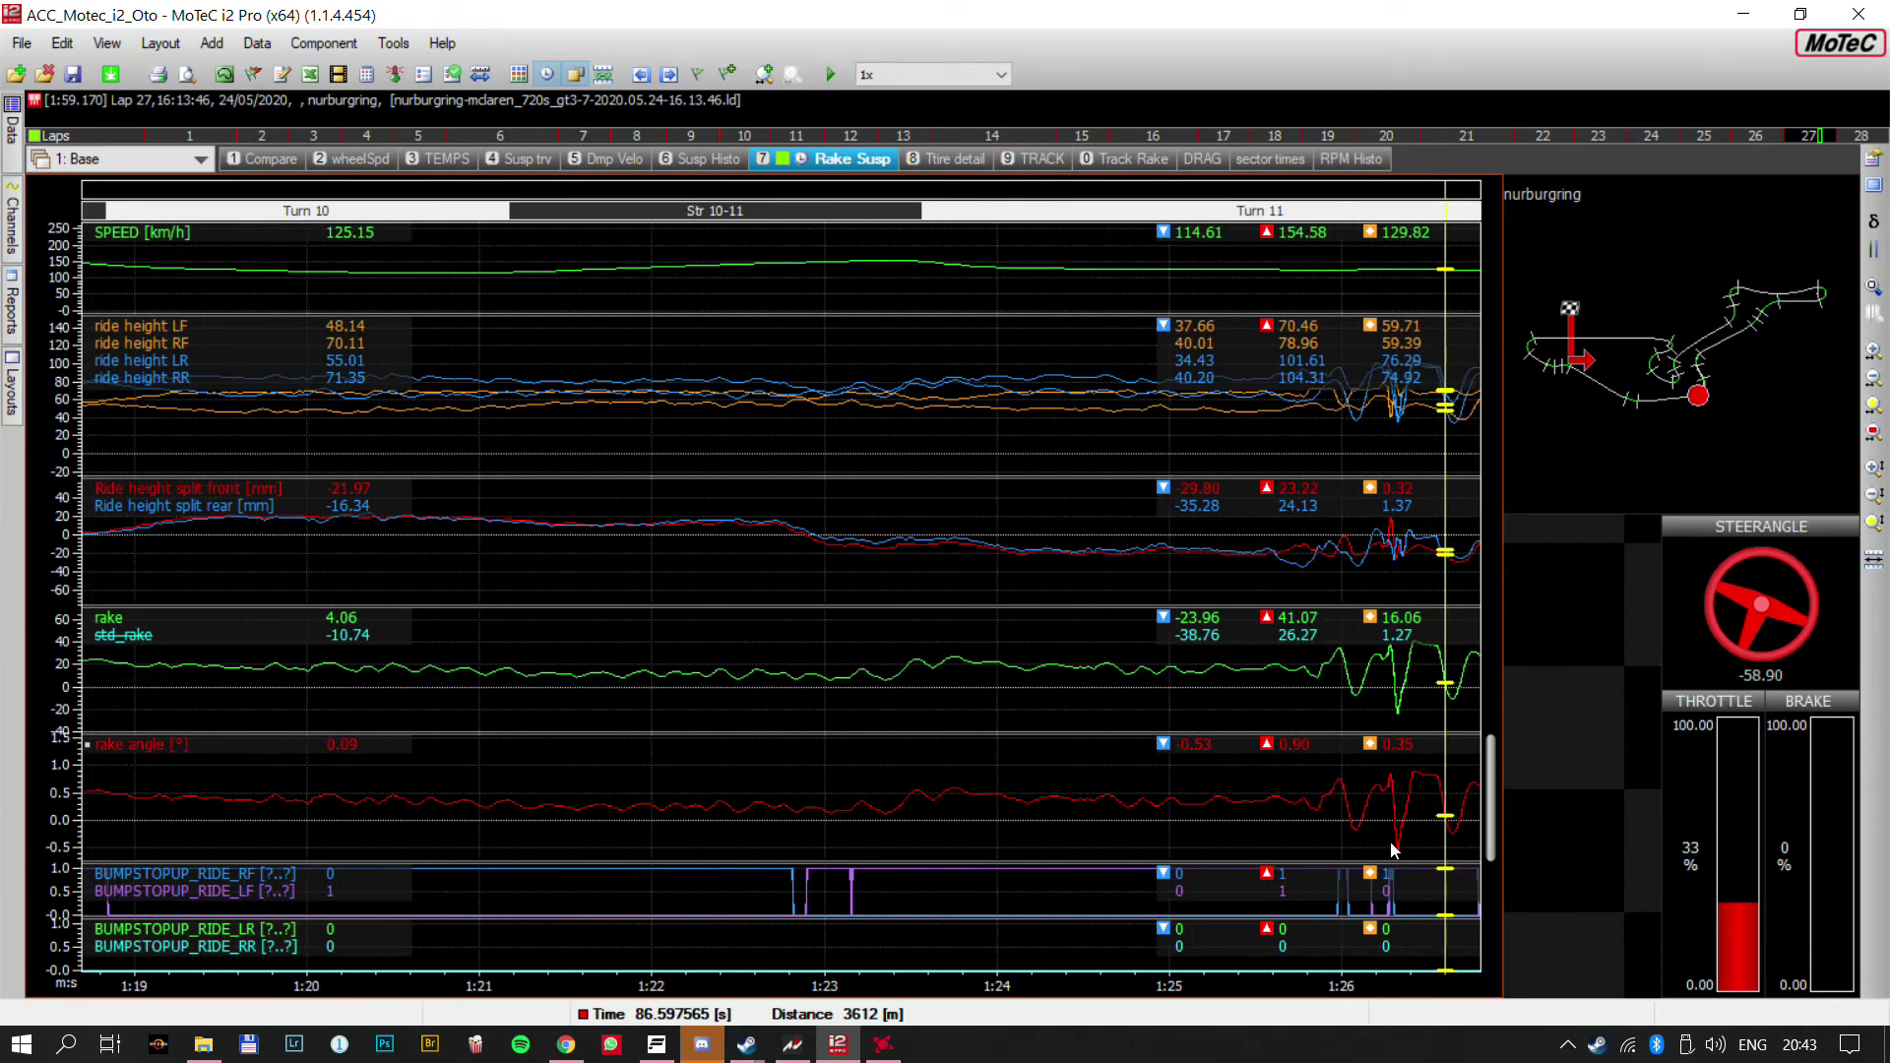
pyautogui.click(1399, 843)
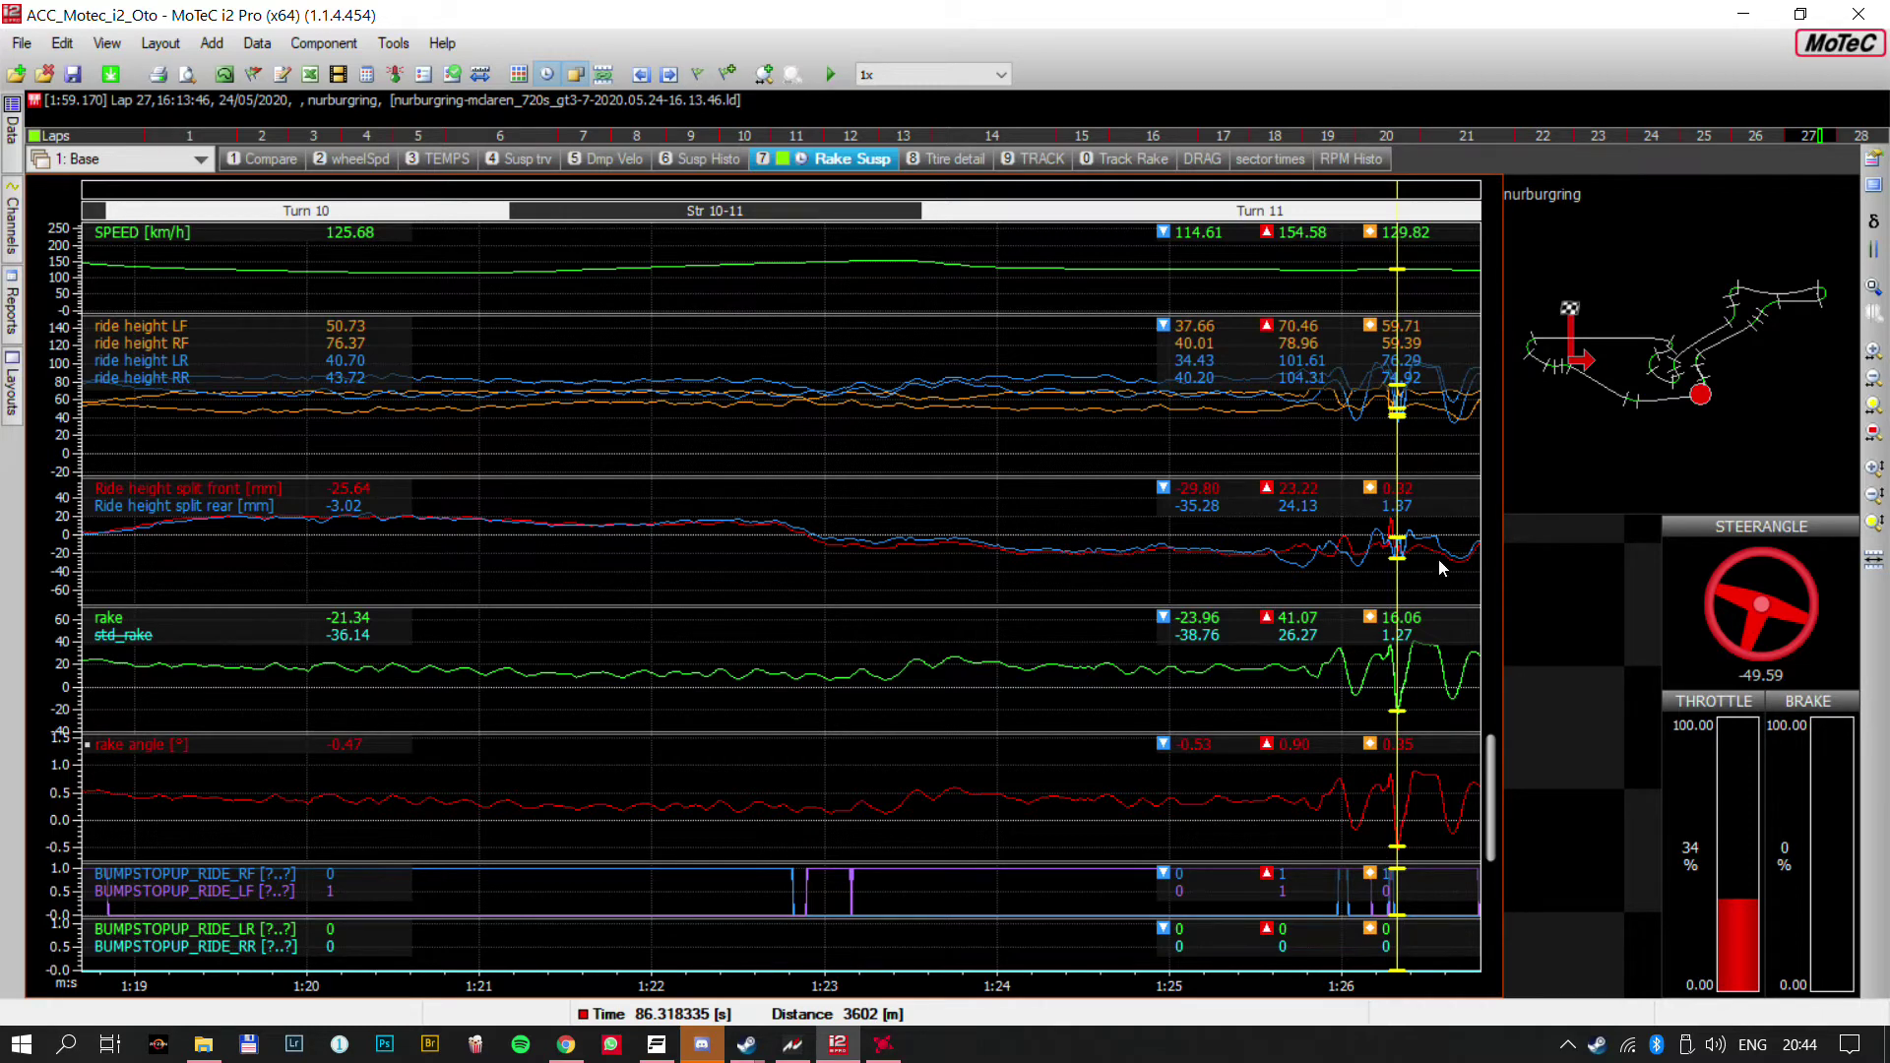
pyautogui.scroll(-2, 1426, 713)
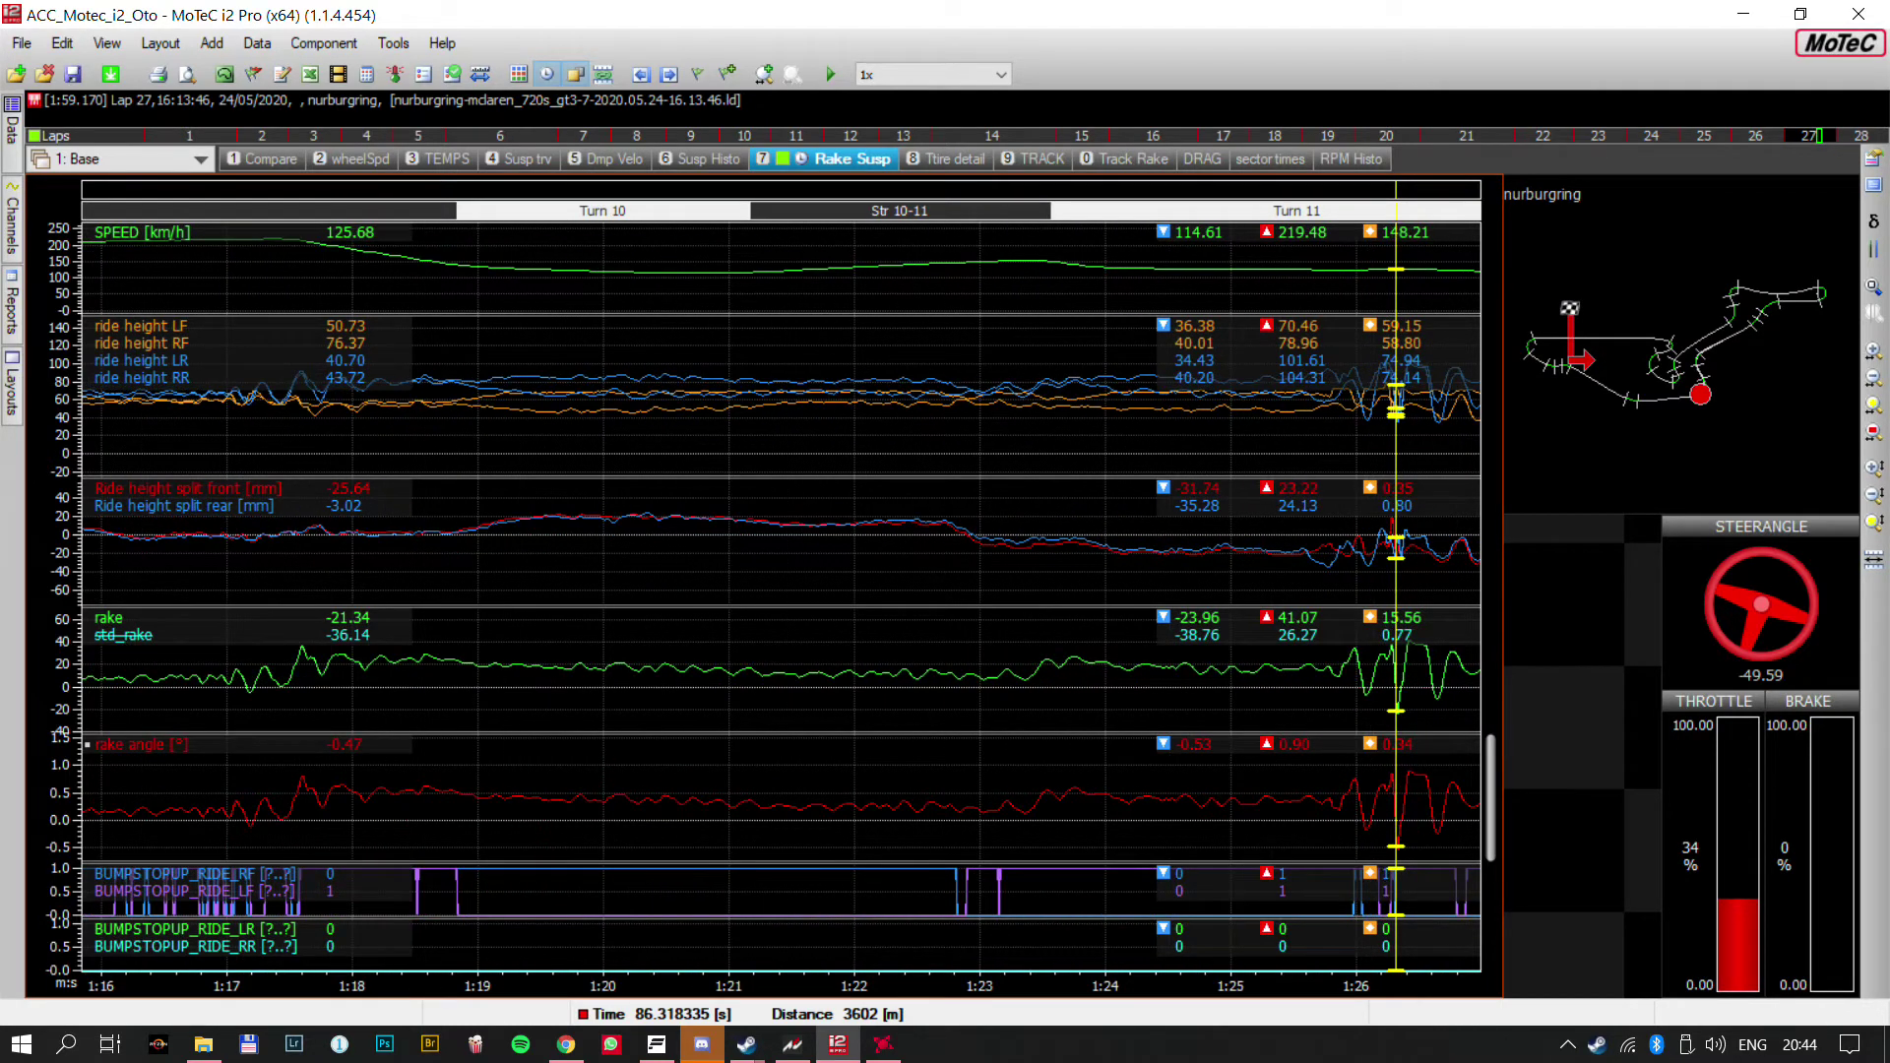
pyautogui.hscroll(9, 1426, 712)
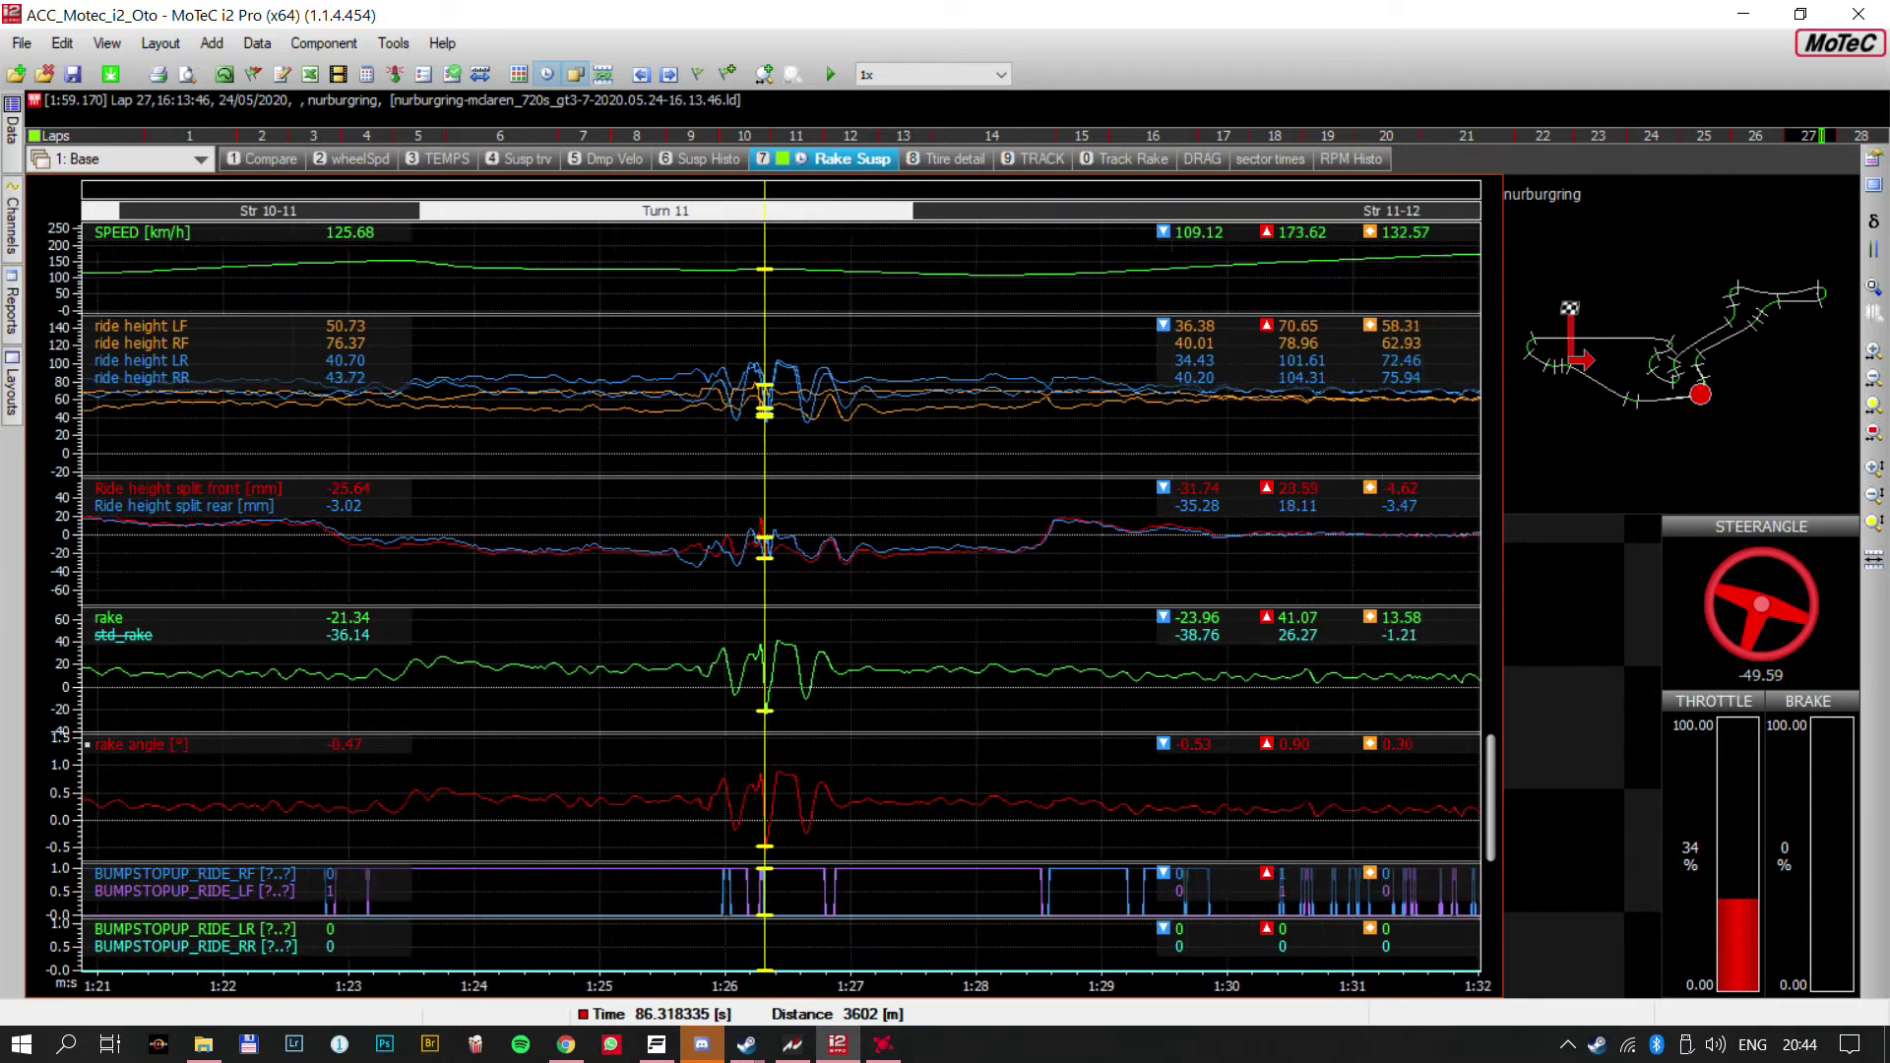
pyautogui.hscroll(-1, 1426, 712)
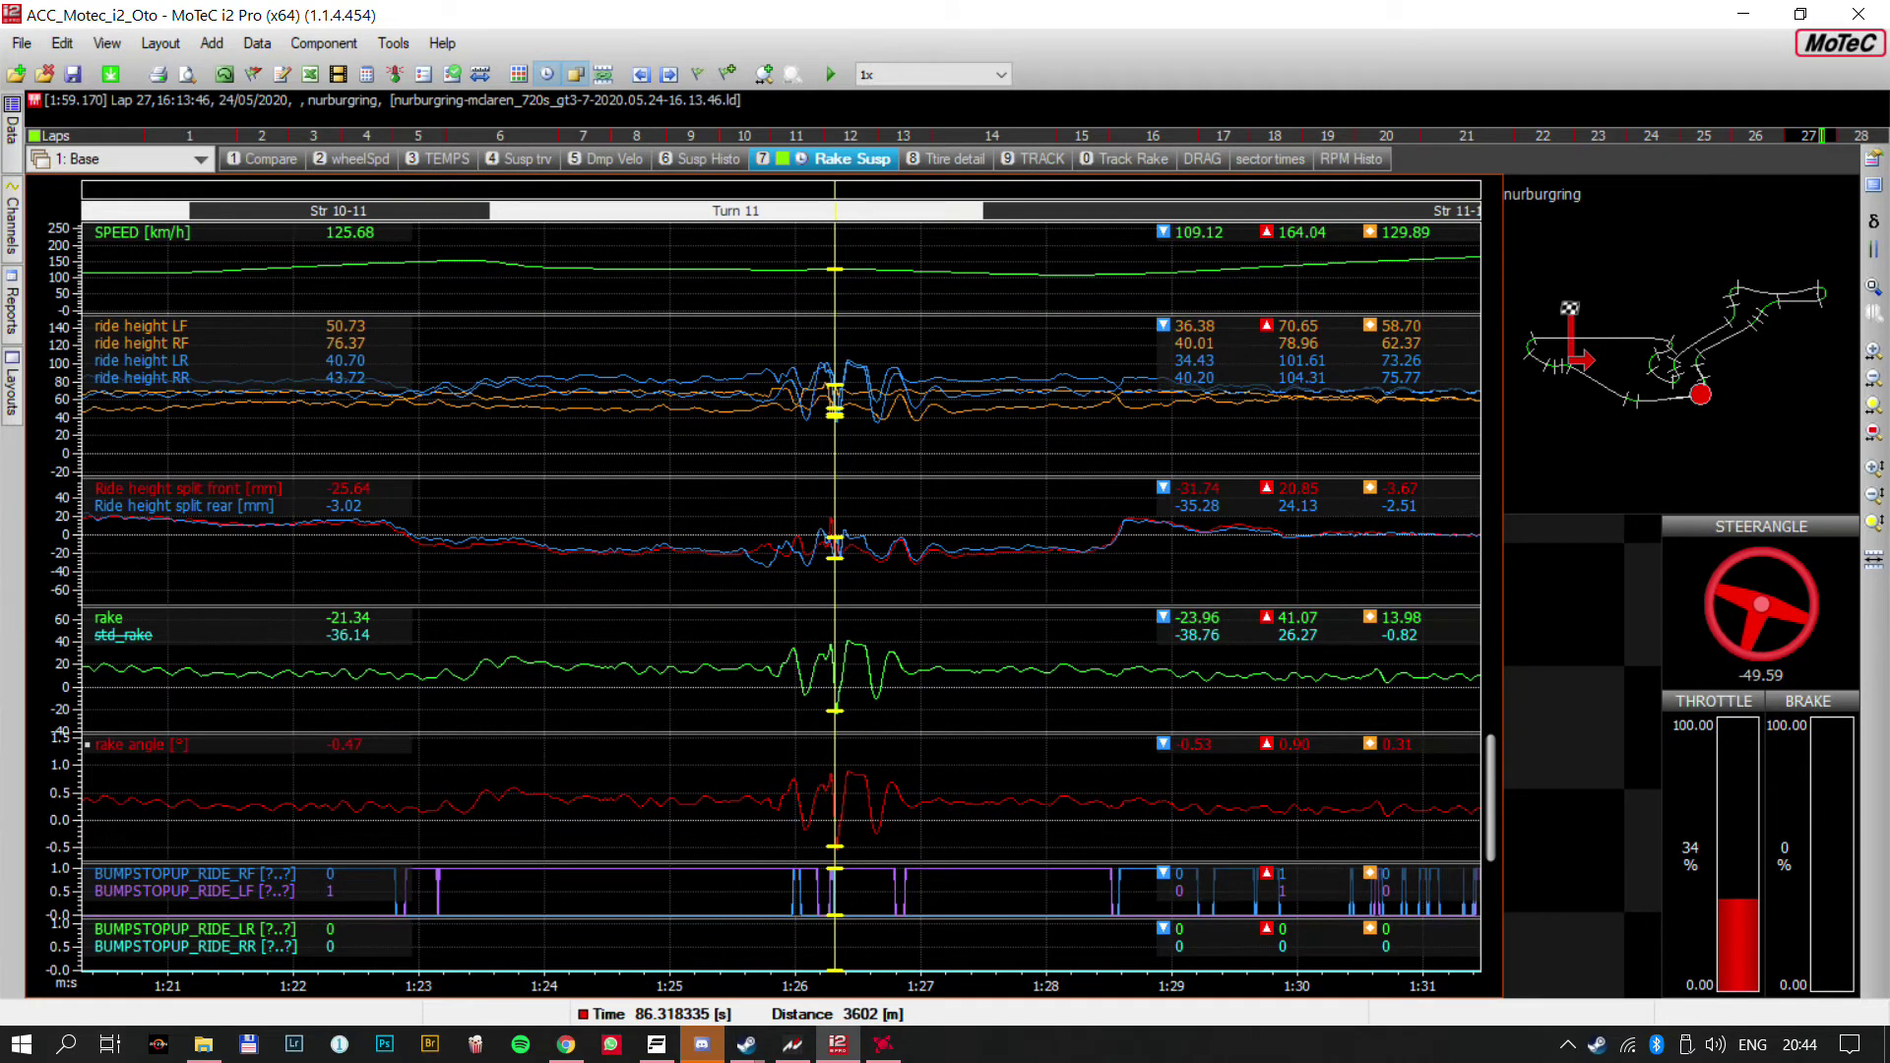
# Trace rake and ride height in small increments around the Turn 11 spike, ending ahead of it at about 3578 m
pyautogui.press('Left')
pyautogui.press('Left')
pyautogui.press('Left')
pyautogui.press('Left')
pyautogui.press('Right')
pyautogui.press('Right')
pyautogui.press('Right')
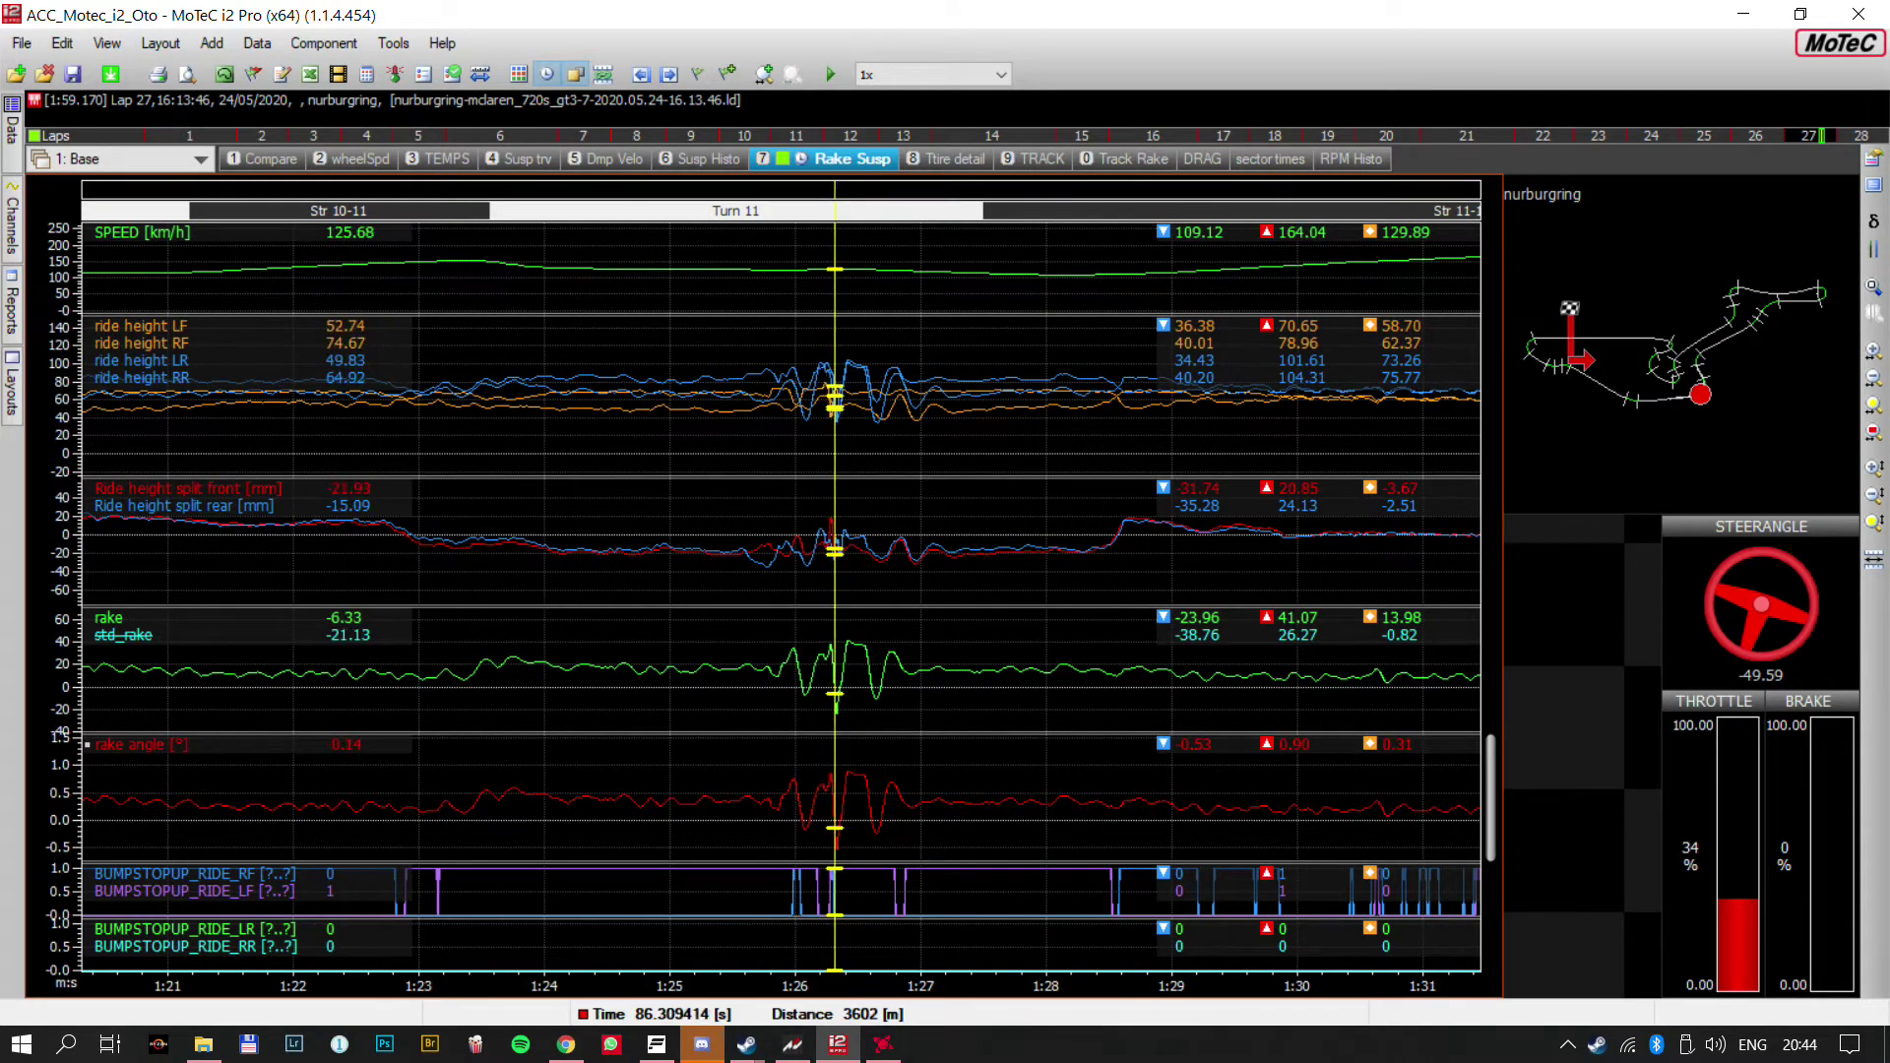
pyautogui.press('Left')
pyautogui.press('Left')
pyautogui.press('Left')
pyautogui.press('Left')
pyautogui.press('Left')
pyautogui.press('Left')
pyautogui.press('Left')
pyautogui.press('Left')
pyautogui.press('Left')
pyautogui.press('Left')
pyautogui.press('Left')
pyautogui.press('Left')
pyautogui.press('Left')
pyautogui.press('Left')
pyautogui.press('Left')
pyautogui.press('Left')
pyautogui.press('Left')
pyautogui.press('Left')
pyautogui.press('Left')
pyautogui.press('Left')
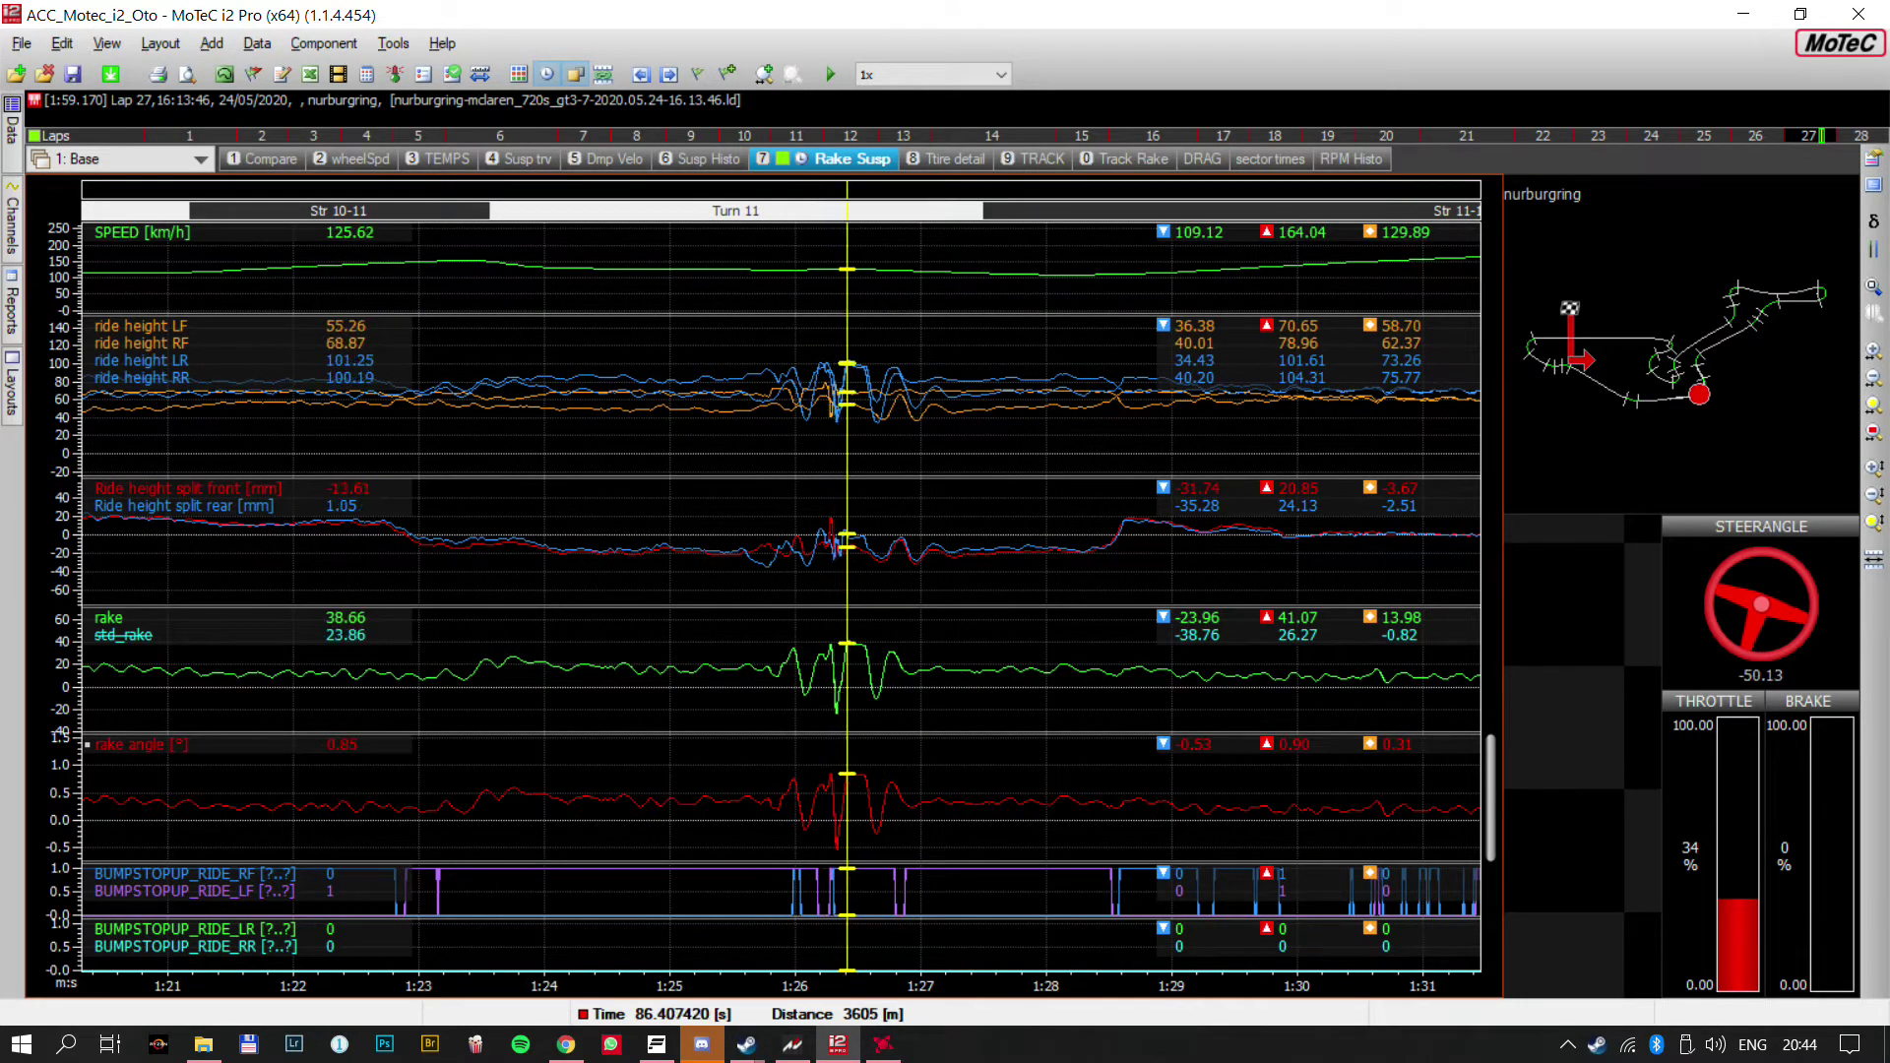
pyautogui.press('Left')
pyautogui.press('Left')
pyautogui.press('Left')
pyautogui.press('Left')
pyautogui.press('Left')
pyautogui.press('Left')
pyautogui.press('Left')
pyautogui.press('Left')
pyautogui.press('Left')
pyautogui.press('Left')
pyautogui.press('Left')
pyautogui.press('Left')
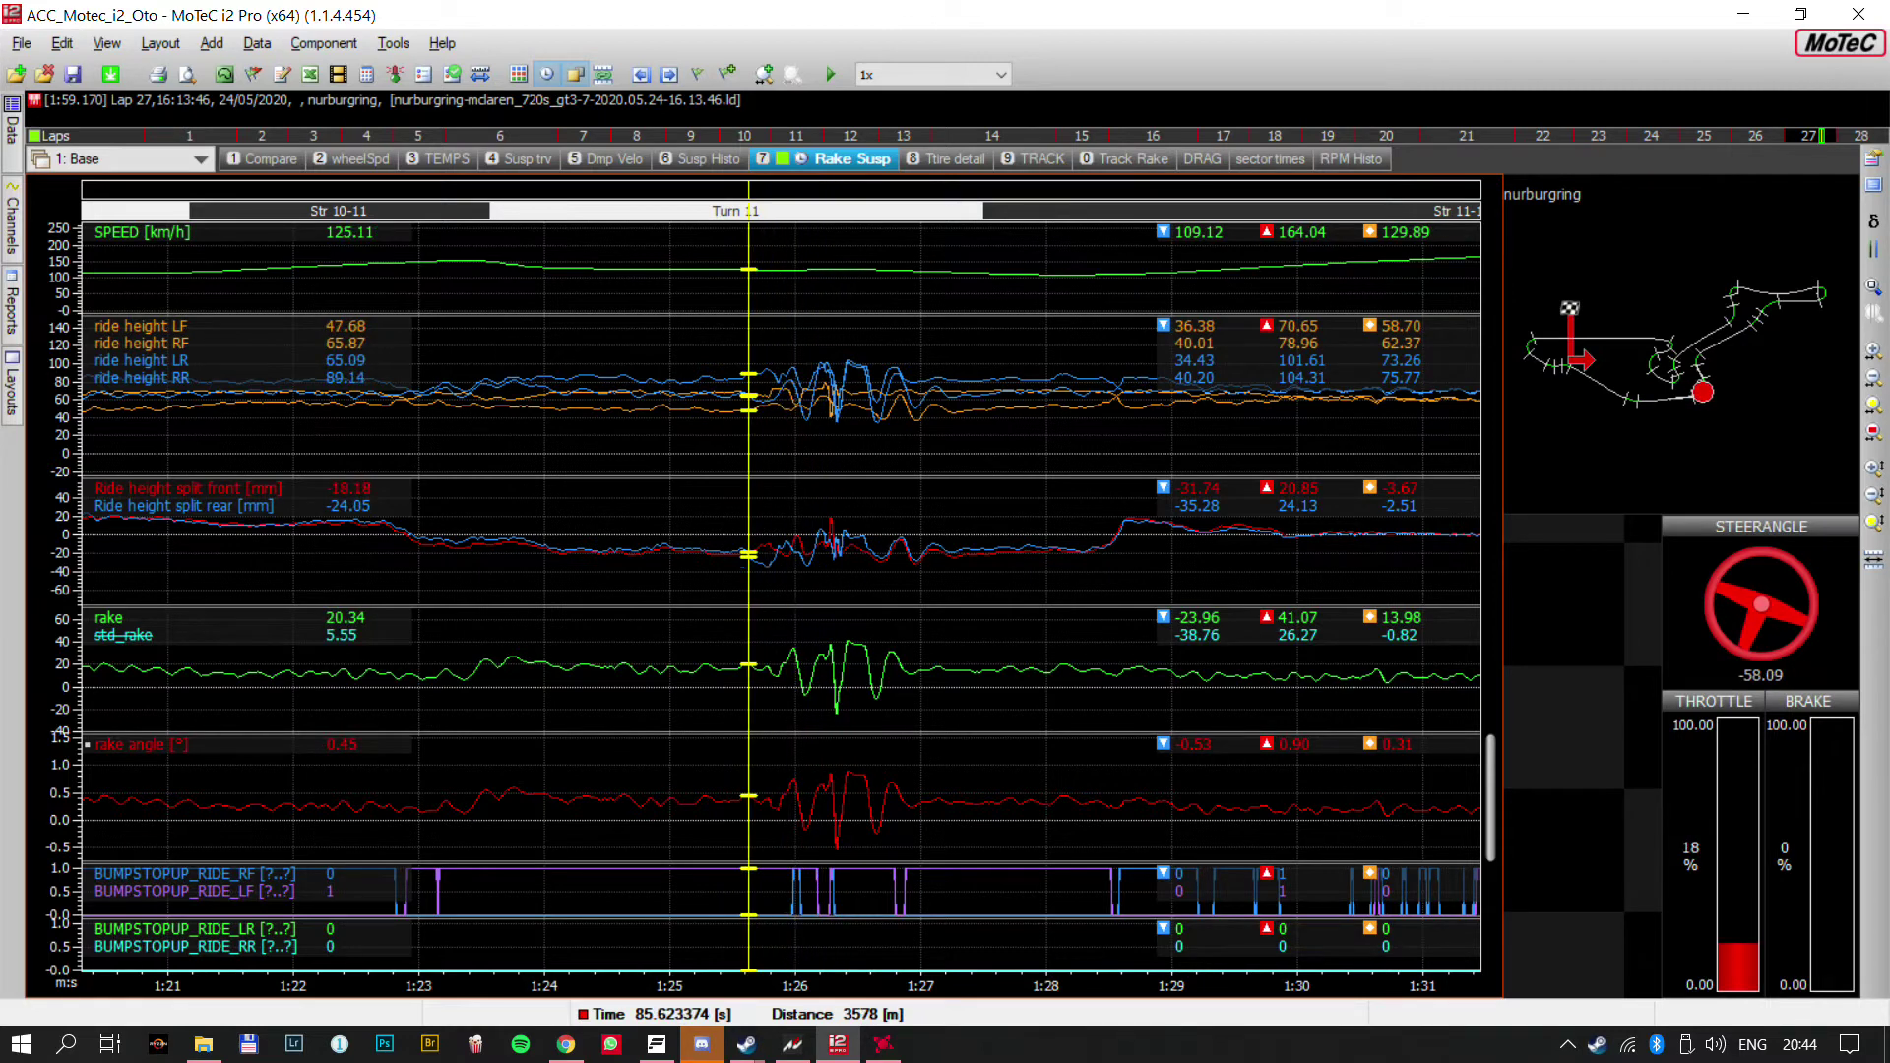
# Trace the rake oscillation forward to about 3609 m and back and forth across its peaks, ending at about 3604 m
pyautogui.press('Right')
pyautogui.press('Right')
pyautogui.press('Right')
pyautogui.press('Right')
pyautogui.press('Right')
pyautogui.press('Right')
pyautogui.press('Right')
pyautogui.press('Right')
pyautogui.press('Right')
pyautogui.press('Right')
pyautogui.press('Right')
pyautogui.press('Right')
pyautogui.press('Right')
pyautogui.press('Right')
pyautogui.press('Right')
pyautogui.press('Right')
pyautogui.press('Right')
pyautogui.press('Right')
pyautogui.press('Right')
pyautogui.press('Right')
pyautogui.press('Right')
pyautogui.press('Right')
pyautogui.press('Right')
pyautogui.press('Right')
pyautogui.press('Right')
pyautogui.press('Right')
pyautogui.press('Right')
pyautogui.press('Right')
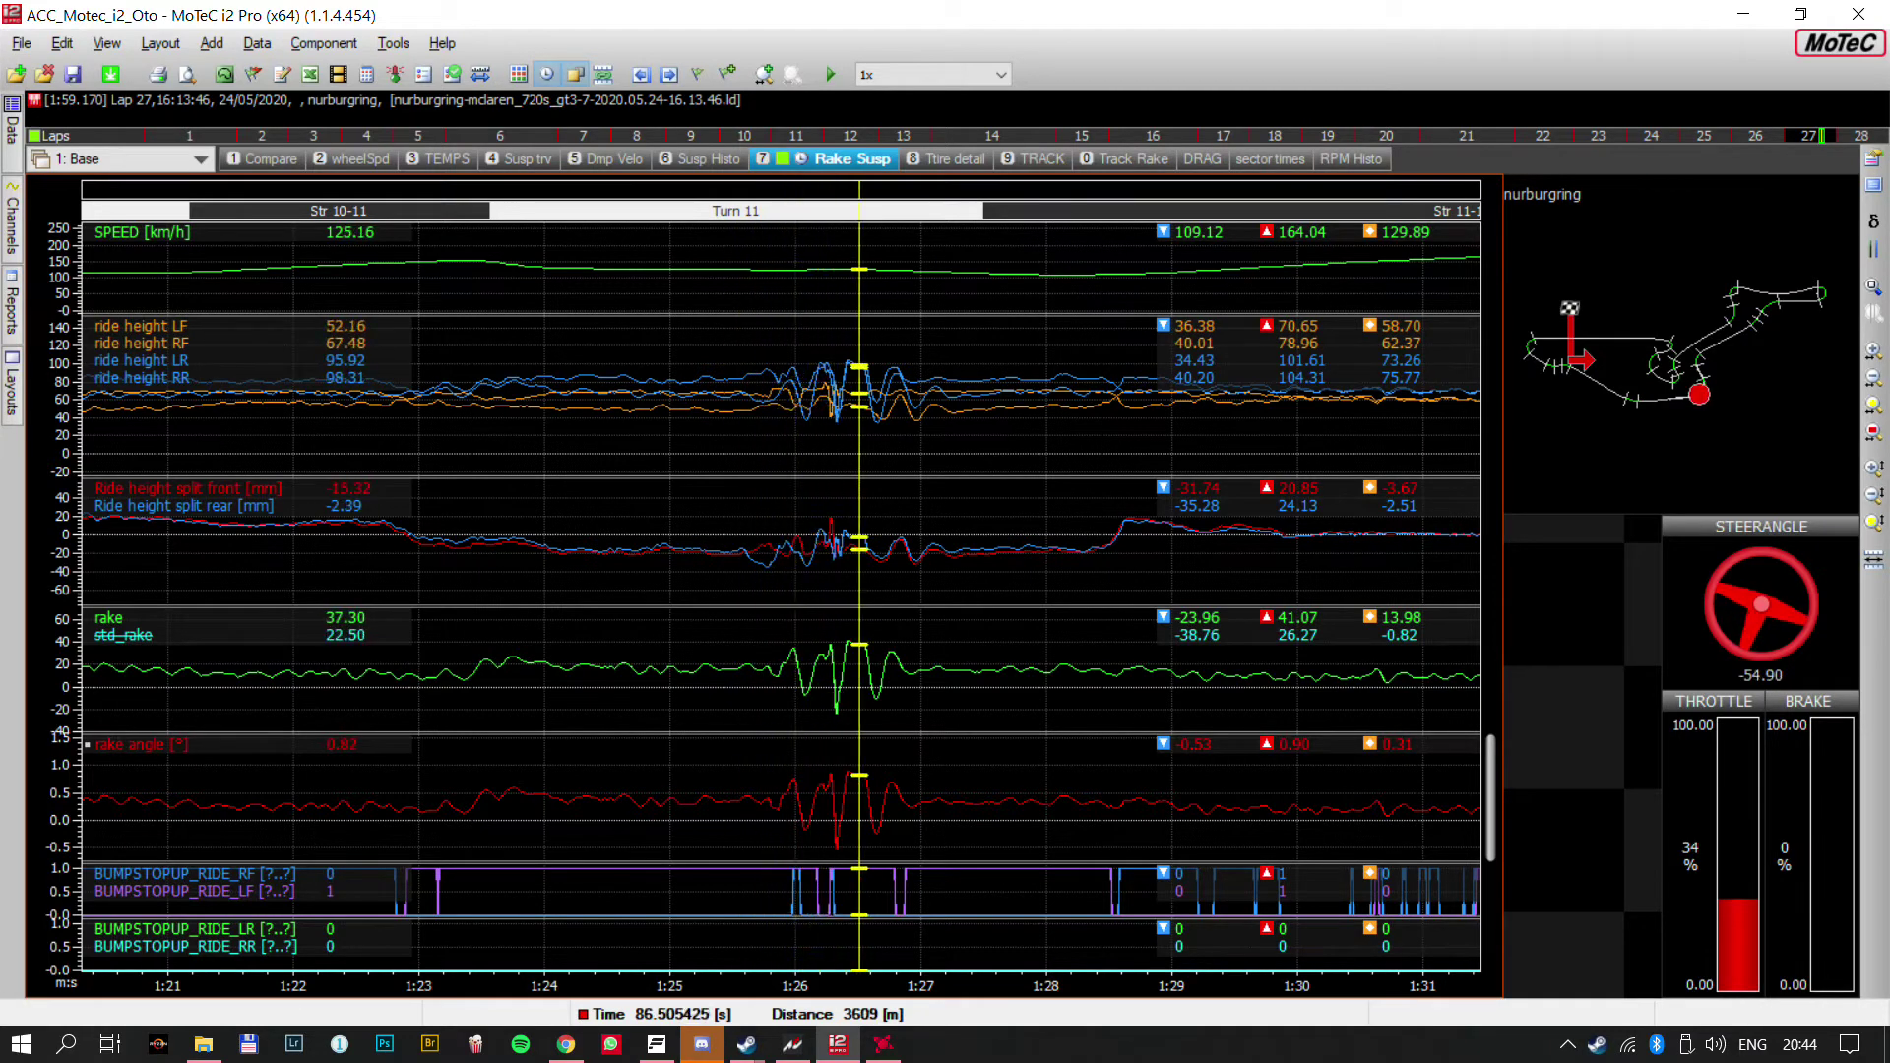
pyautogui.press('Left')
pyautogui.press('Left')
pyautogui.press('Left')
pyautogui.press('Left')
pyautogui.press('Left')
pyautogui.press('Left')
pyautogui.press('Left')
pyautogui.press('Left')
pyautogui.press('Left')
pyautogui.press('Left')
pyautogui.press('Left')
pyautogui.press('Left')
pyautogui.press('Left')
pyautogui.press('Left')
pyautogui.press('Left')
pyautogui.press('Left')
pyautogui.press('Right')
pyautogui.press('Right')
pyautogui.press('Right')
pyautogui.press('Right')
pyautogui.press('Right')
pyautogui.press('Right')
pyautogui.press('Right')
pyautogui.press('Right')
pyautogui.press('Right')
pyautogui.press('Right')
pyautogui.press('Right')
pyautogui.press('Right')
pyautogui.press('Right')
pyautogui.press('Right')
pyautogui.press('Right')
pyautogui.press('Right')
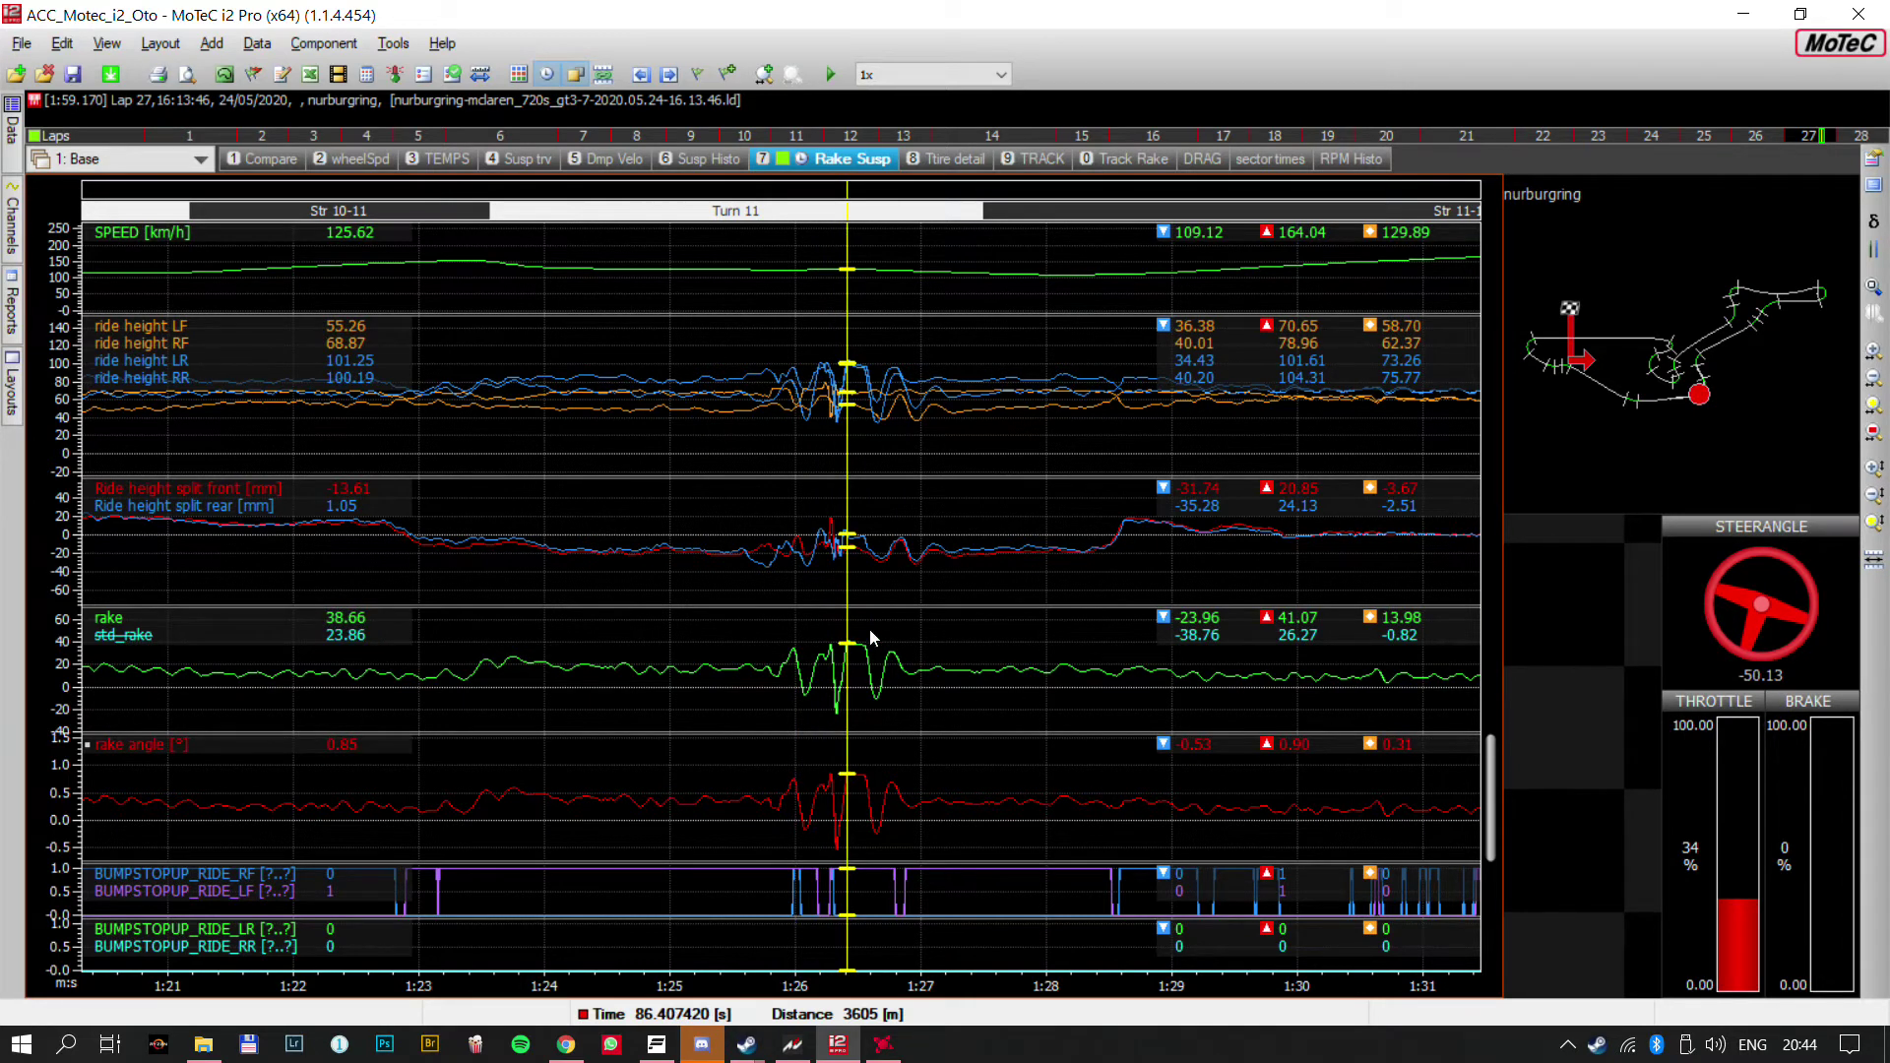
pyautogui.click(827, 748)
pyautogui.moveTo(818, 748); pyautogui.dragTo(840, 772)
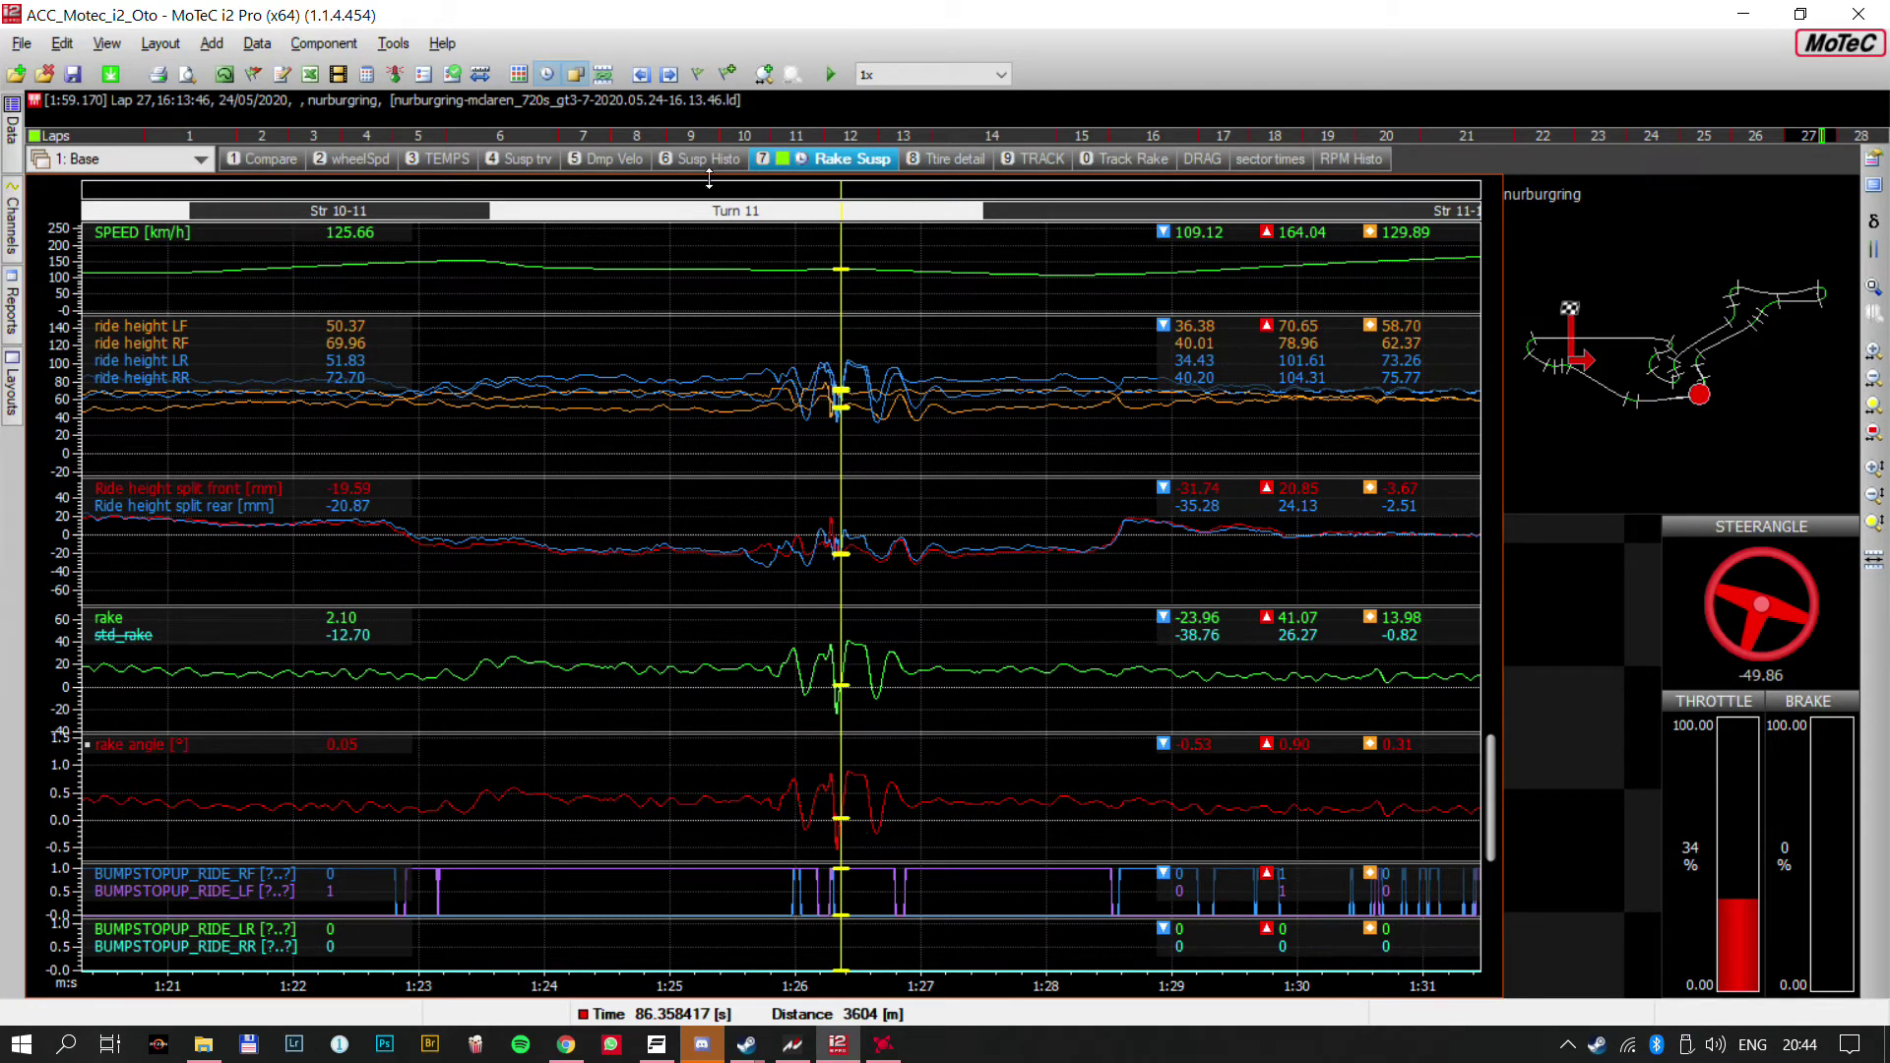
# View the Turn 11 spike on the Susp trv worksheet and in close-up on the Dmp Velo worksheet
pyautogui.click(541, 160)
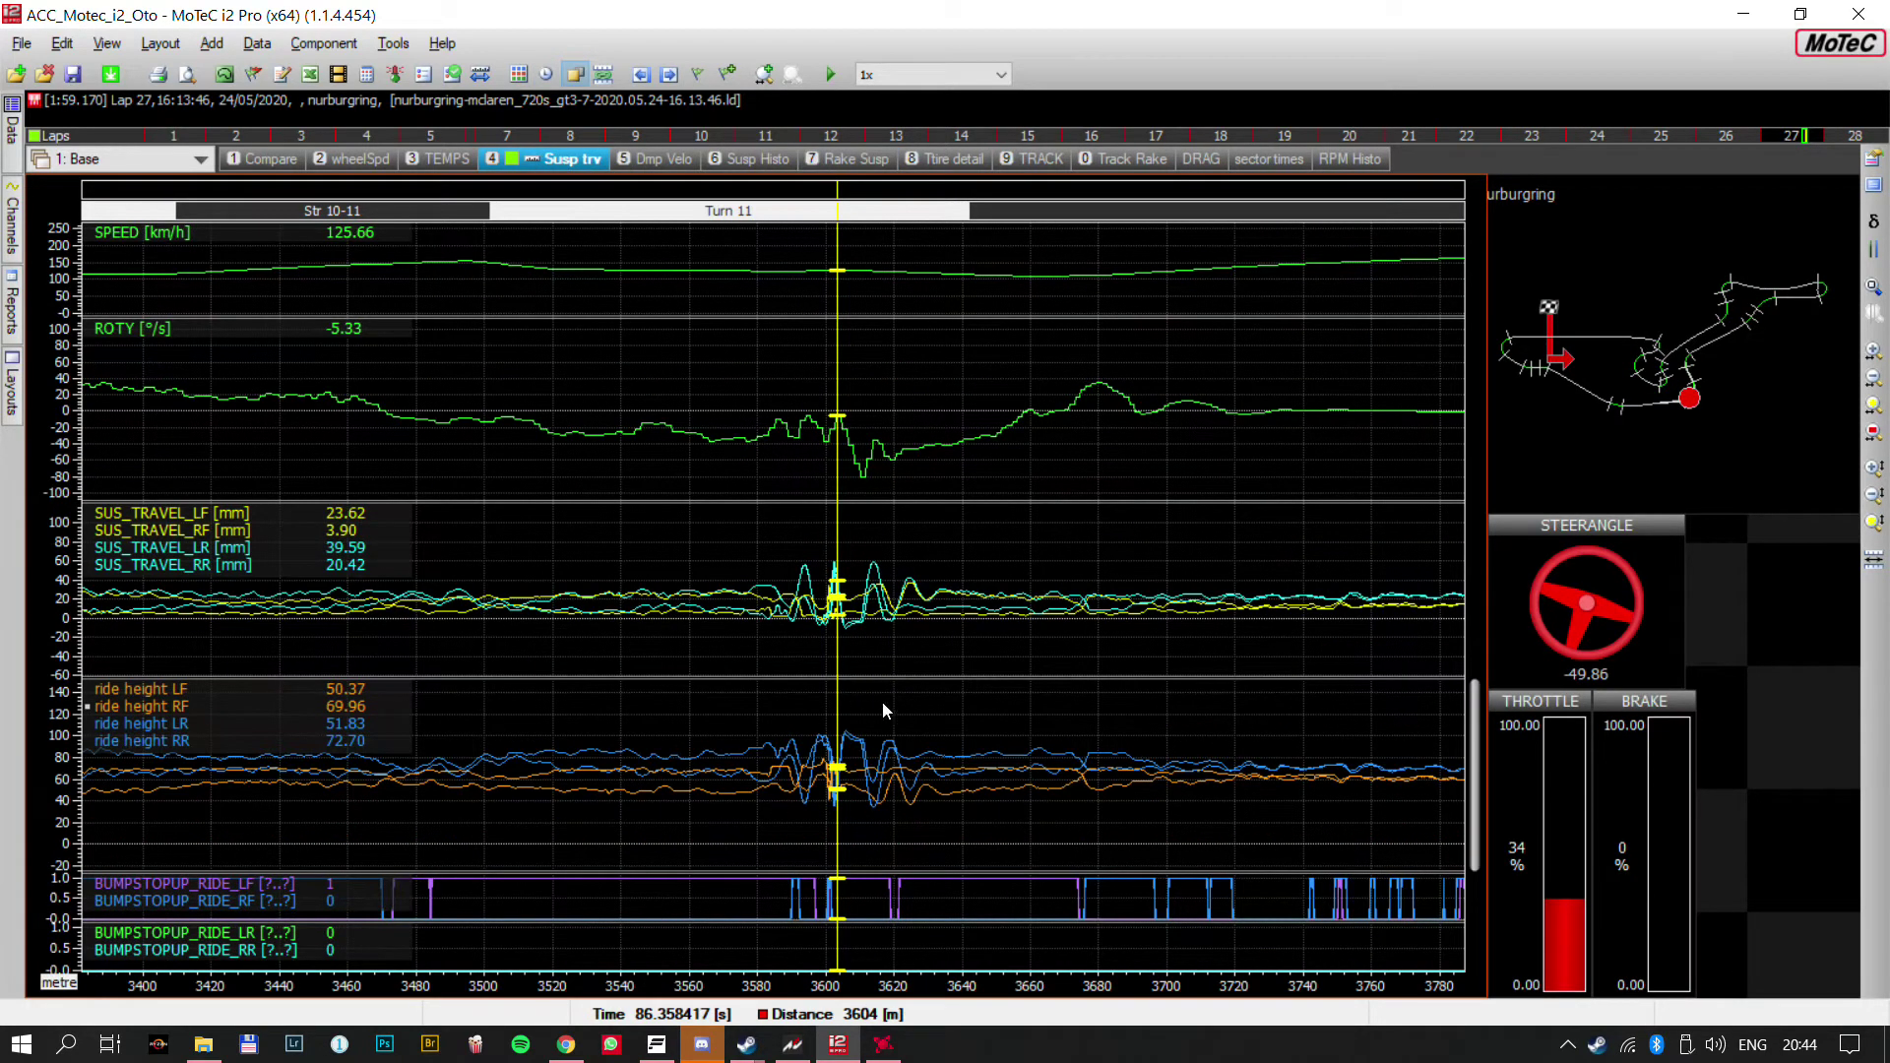
pyautogui.click(627, 160)
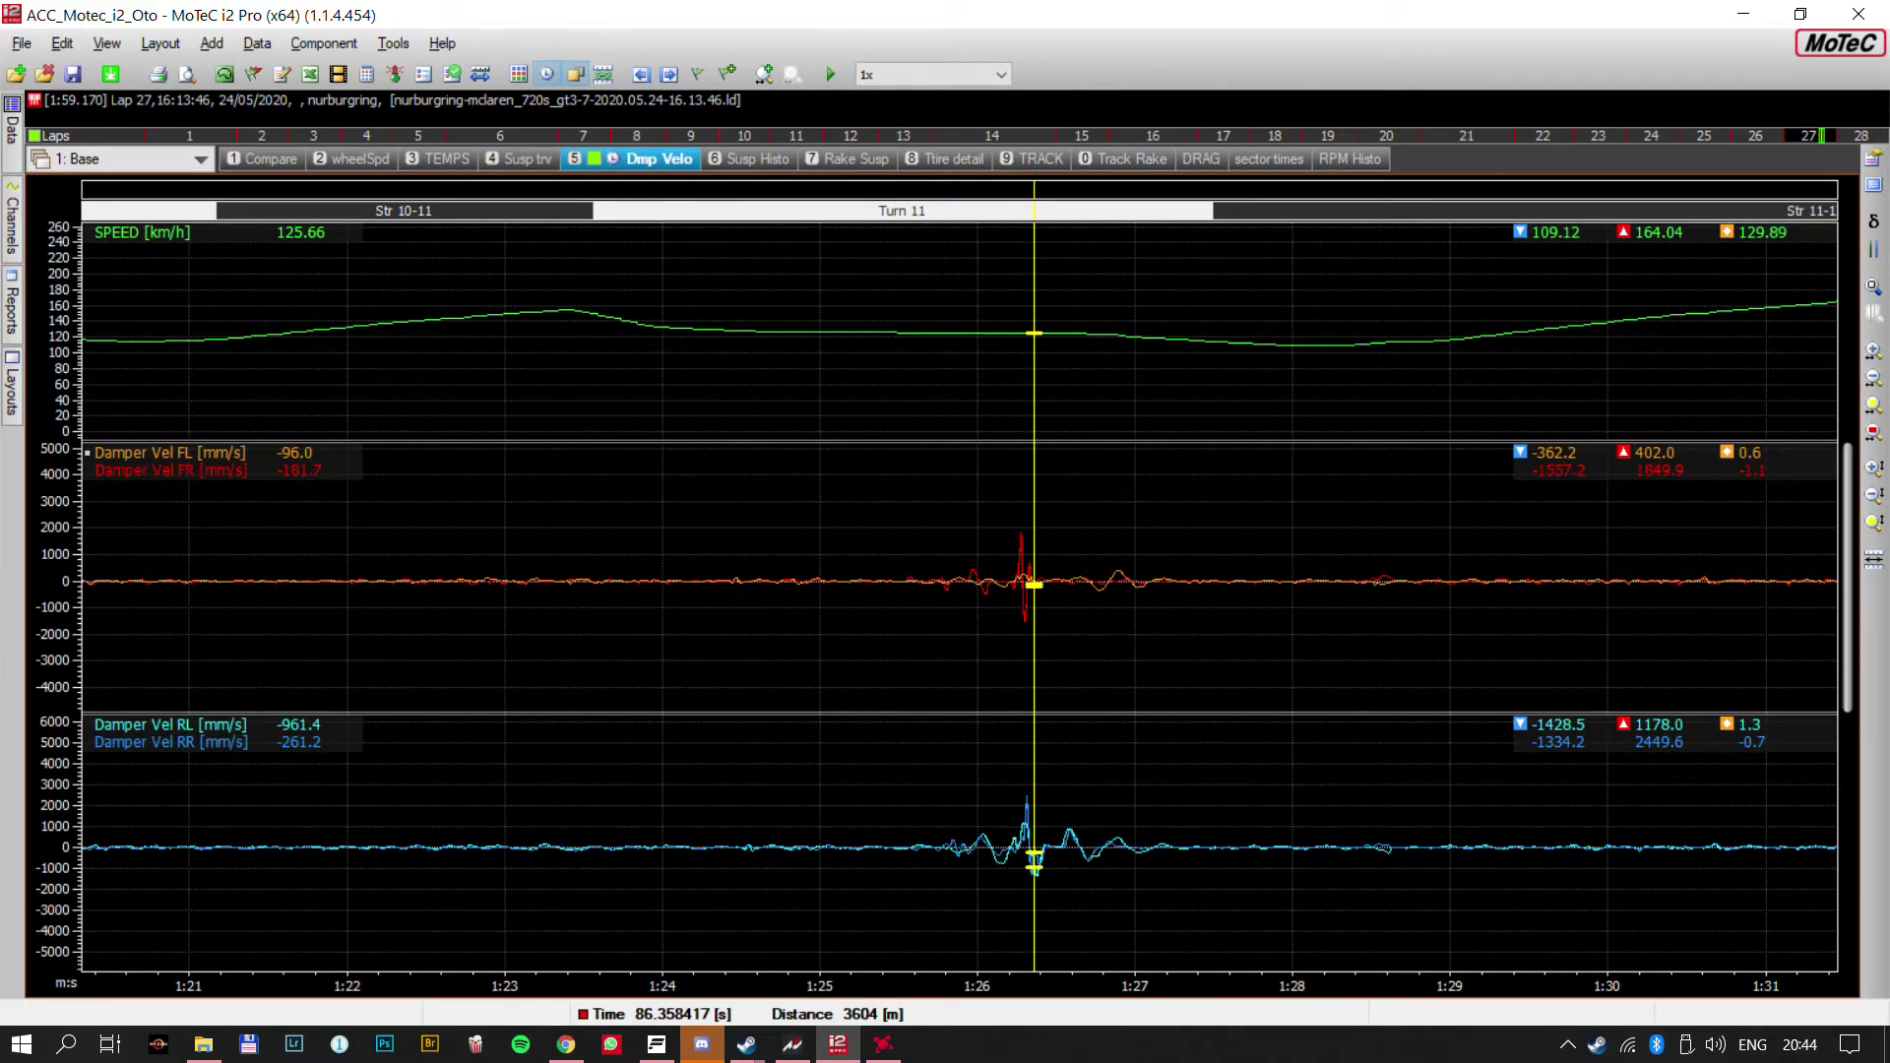
pyautogui.scroll(-3, 1191, 722)
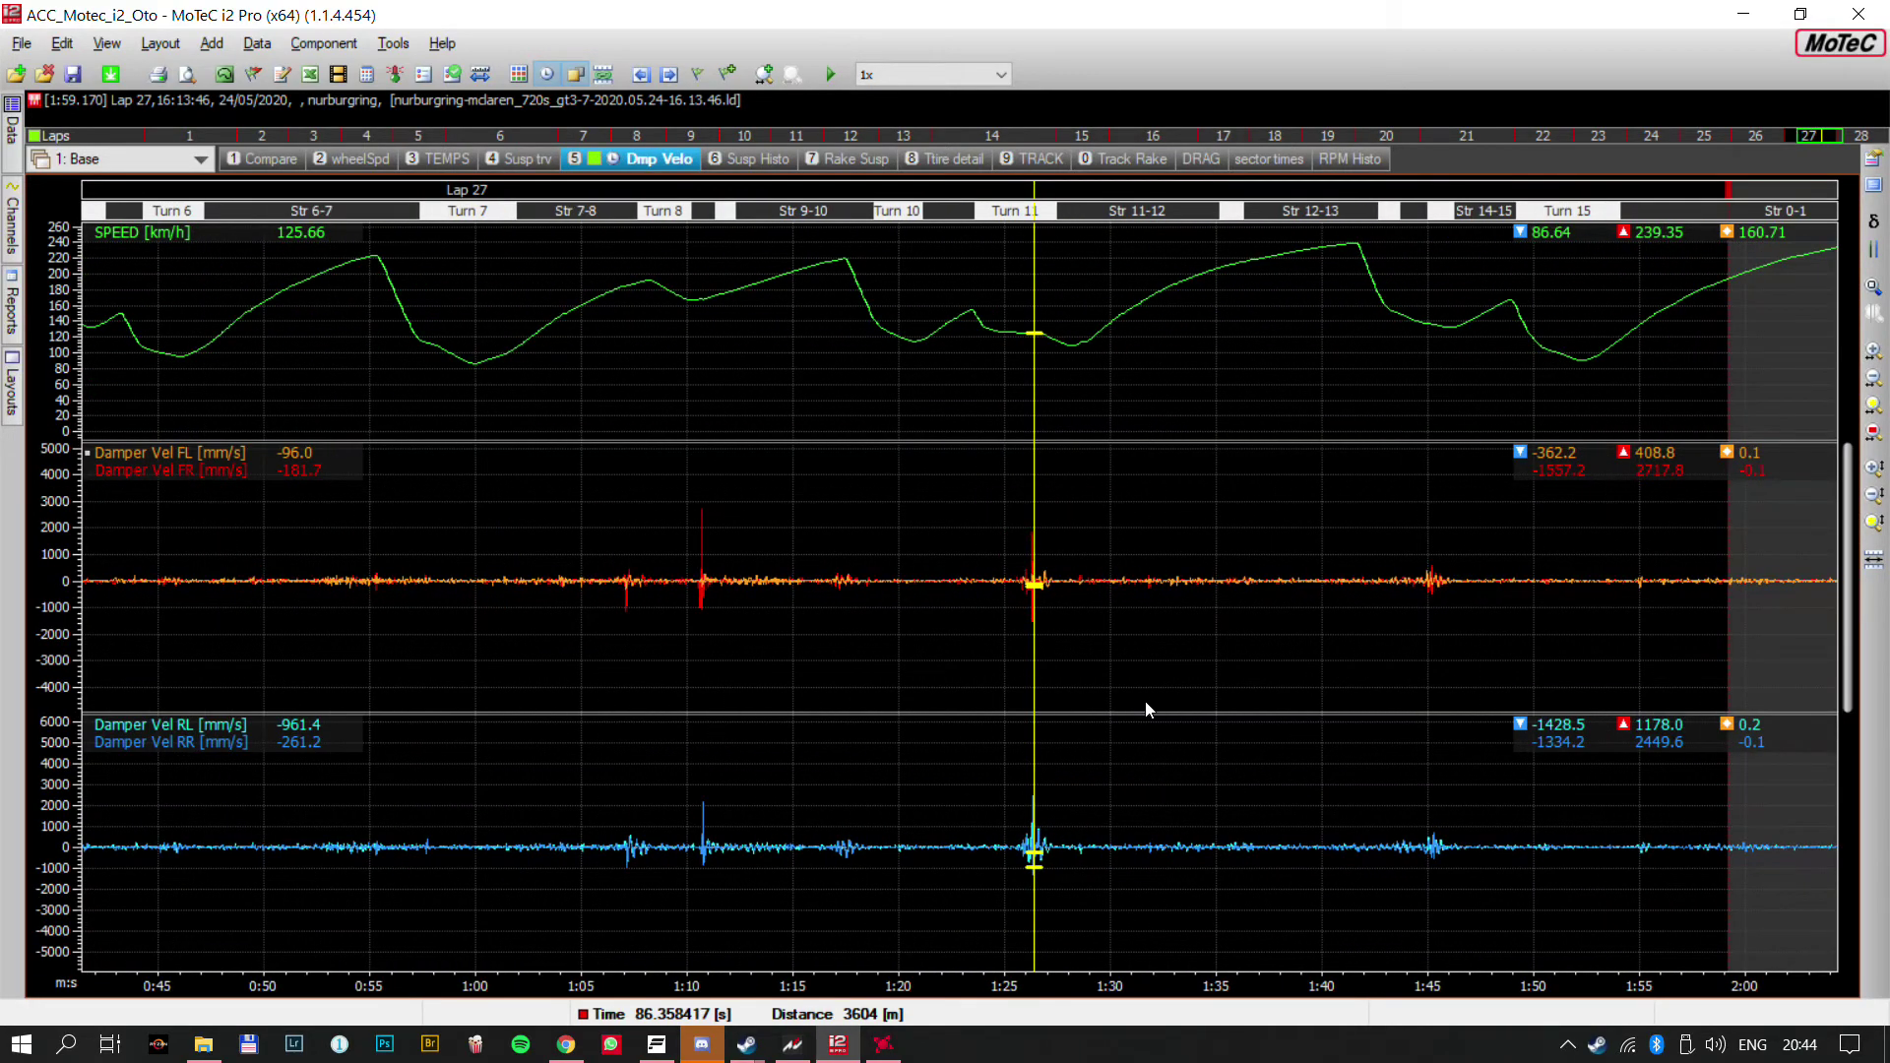
pyautogui.scroll(6, 1146, 709)
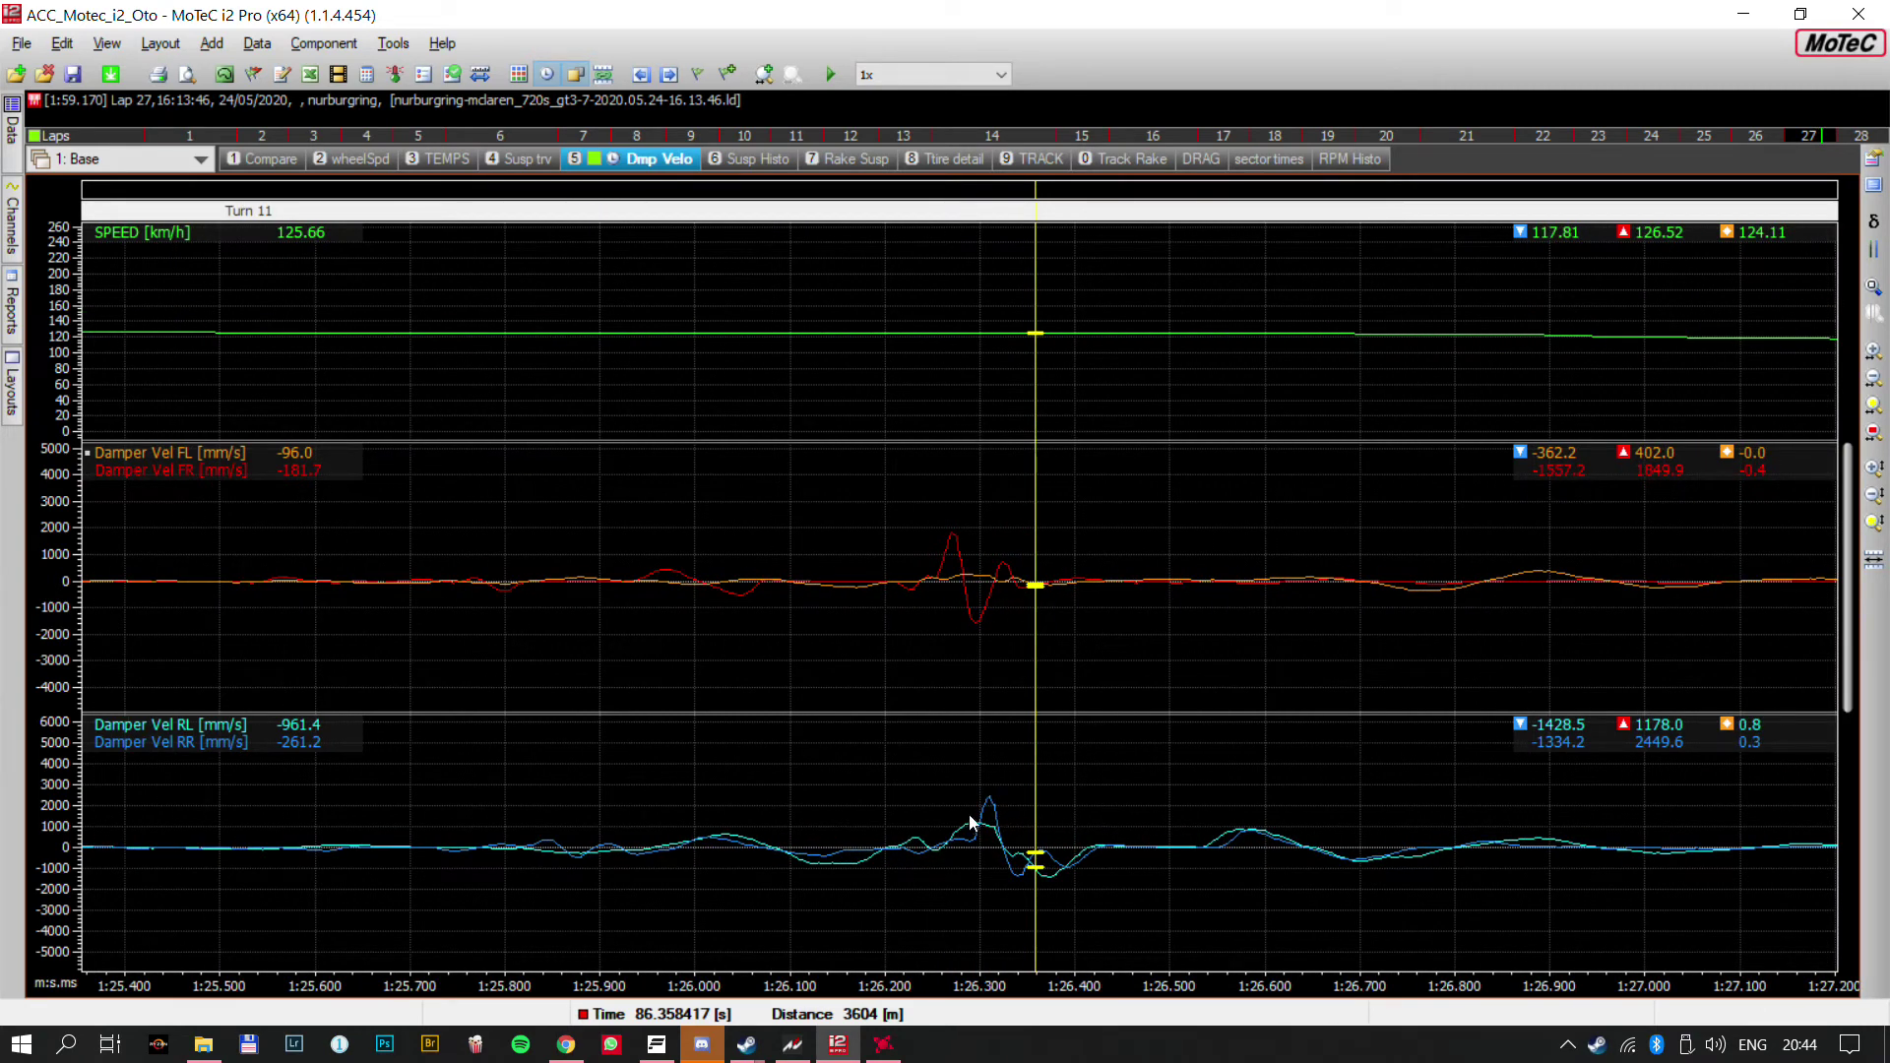
# Read the front and rear damper velocities just after the Turn 11 spike at about 3606 m and at about 3604 m
pyautogui.moveTo(972, 817); pyautogui.dragTo(1098, 816)
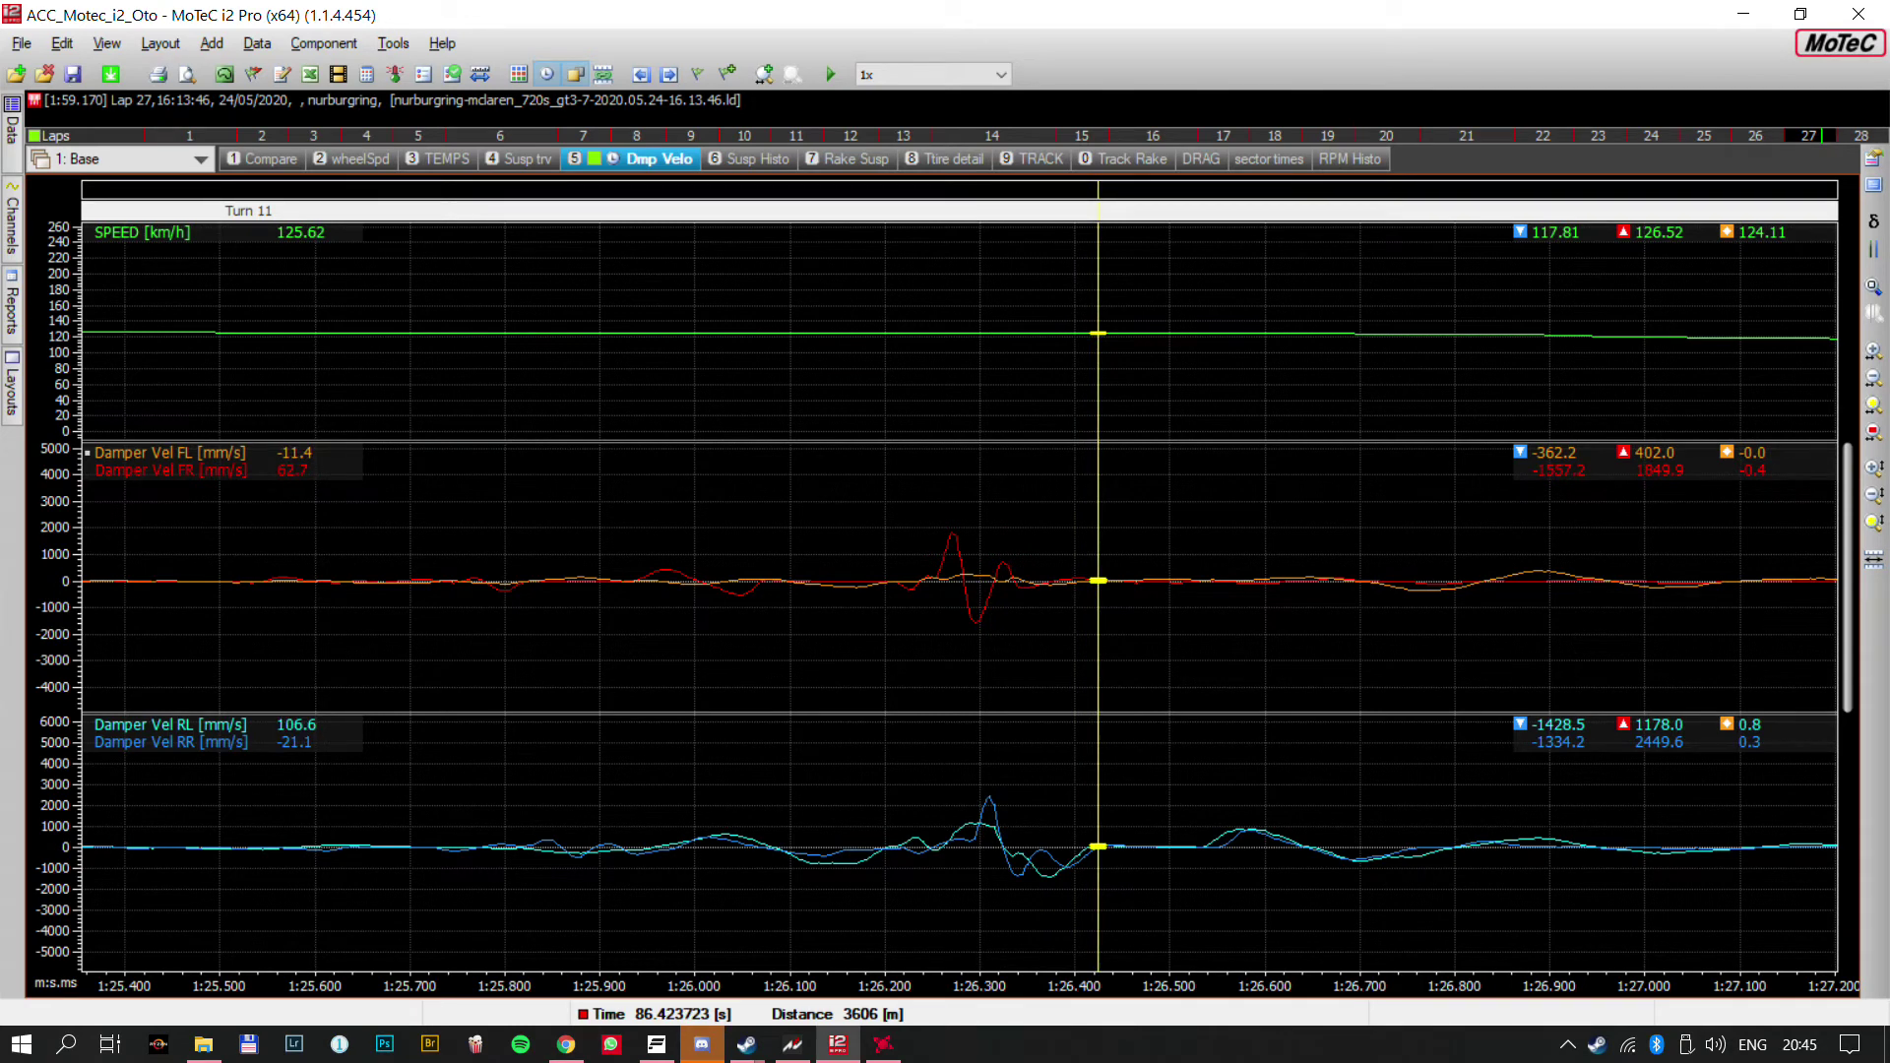
pyautogui.moveTo(1098, 816); pyautogui.dragTo(1106, 816)
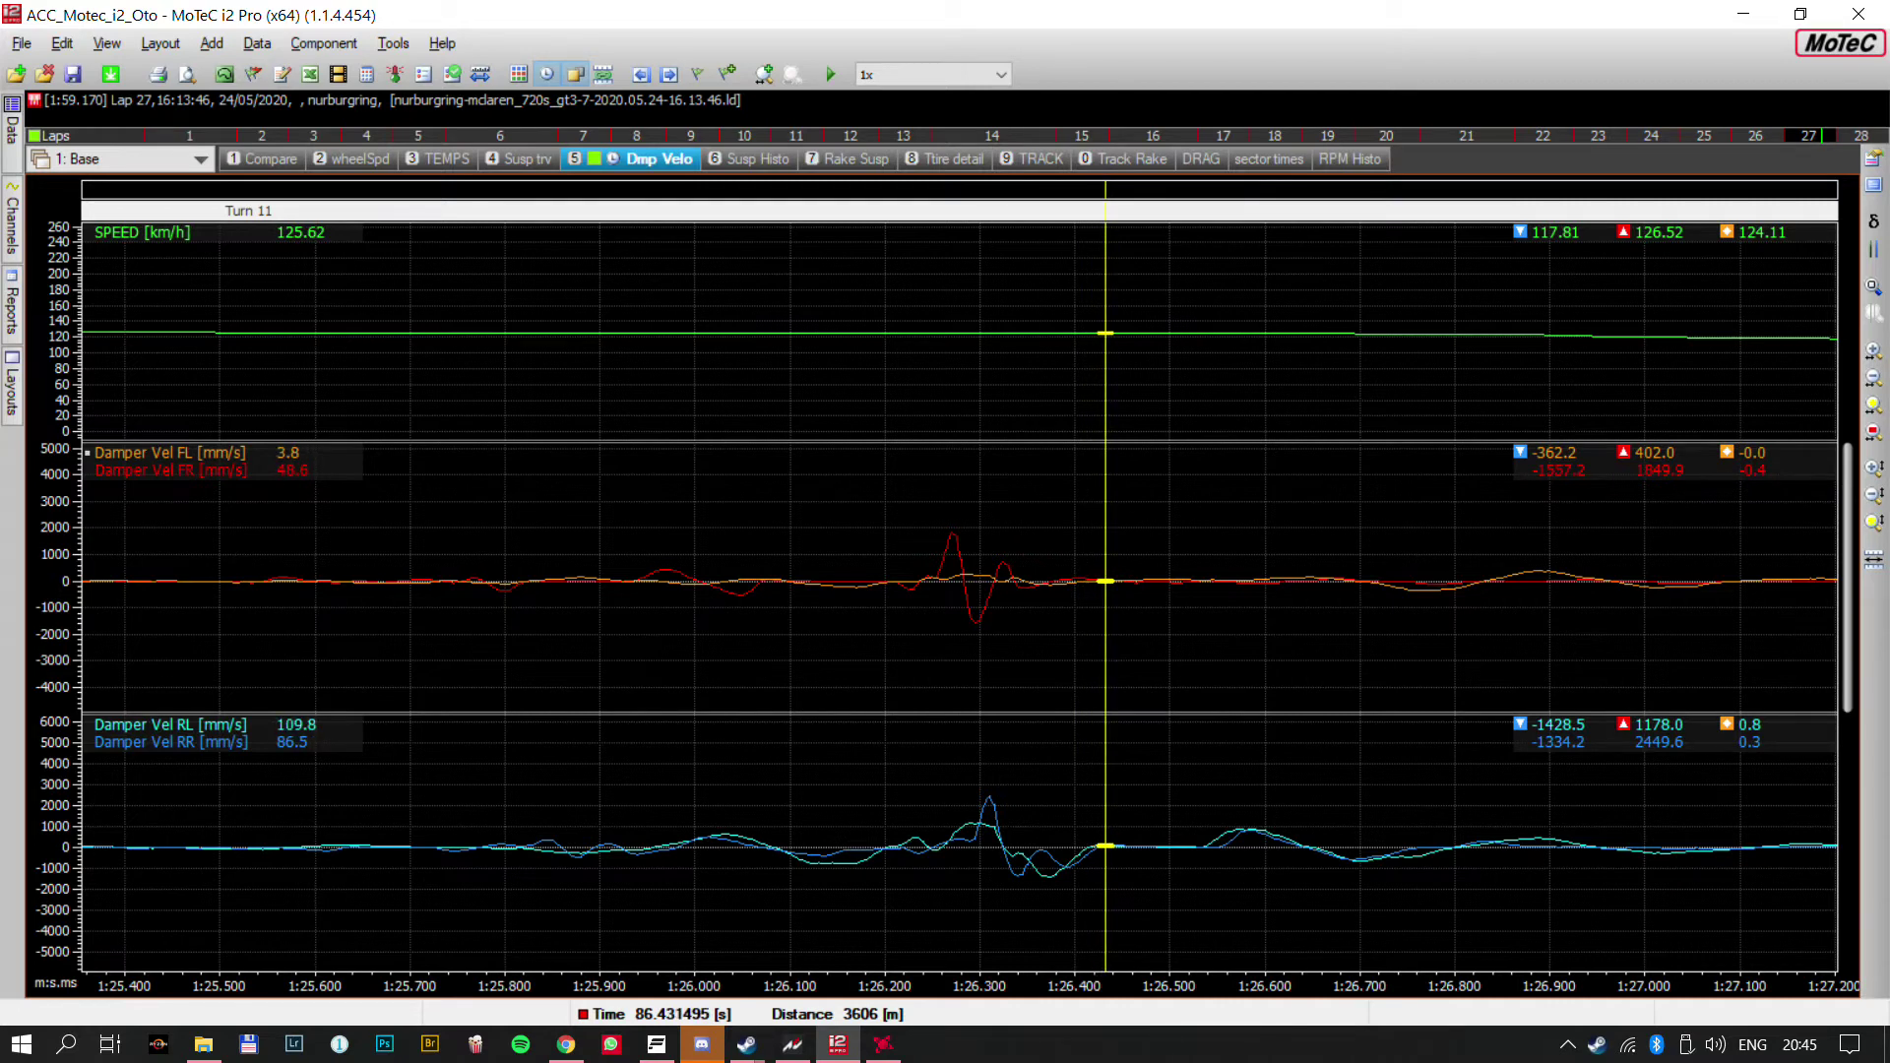
pyautogui.moveTo(1105, 816); pyautogui.dragTo(1109, 816)
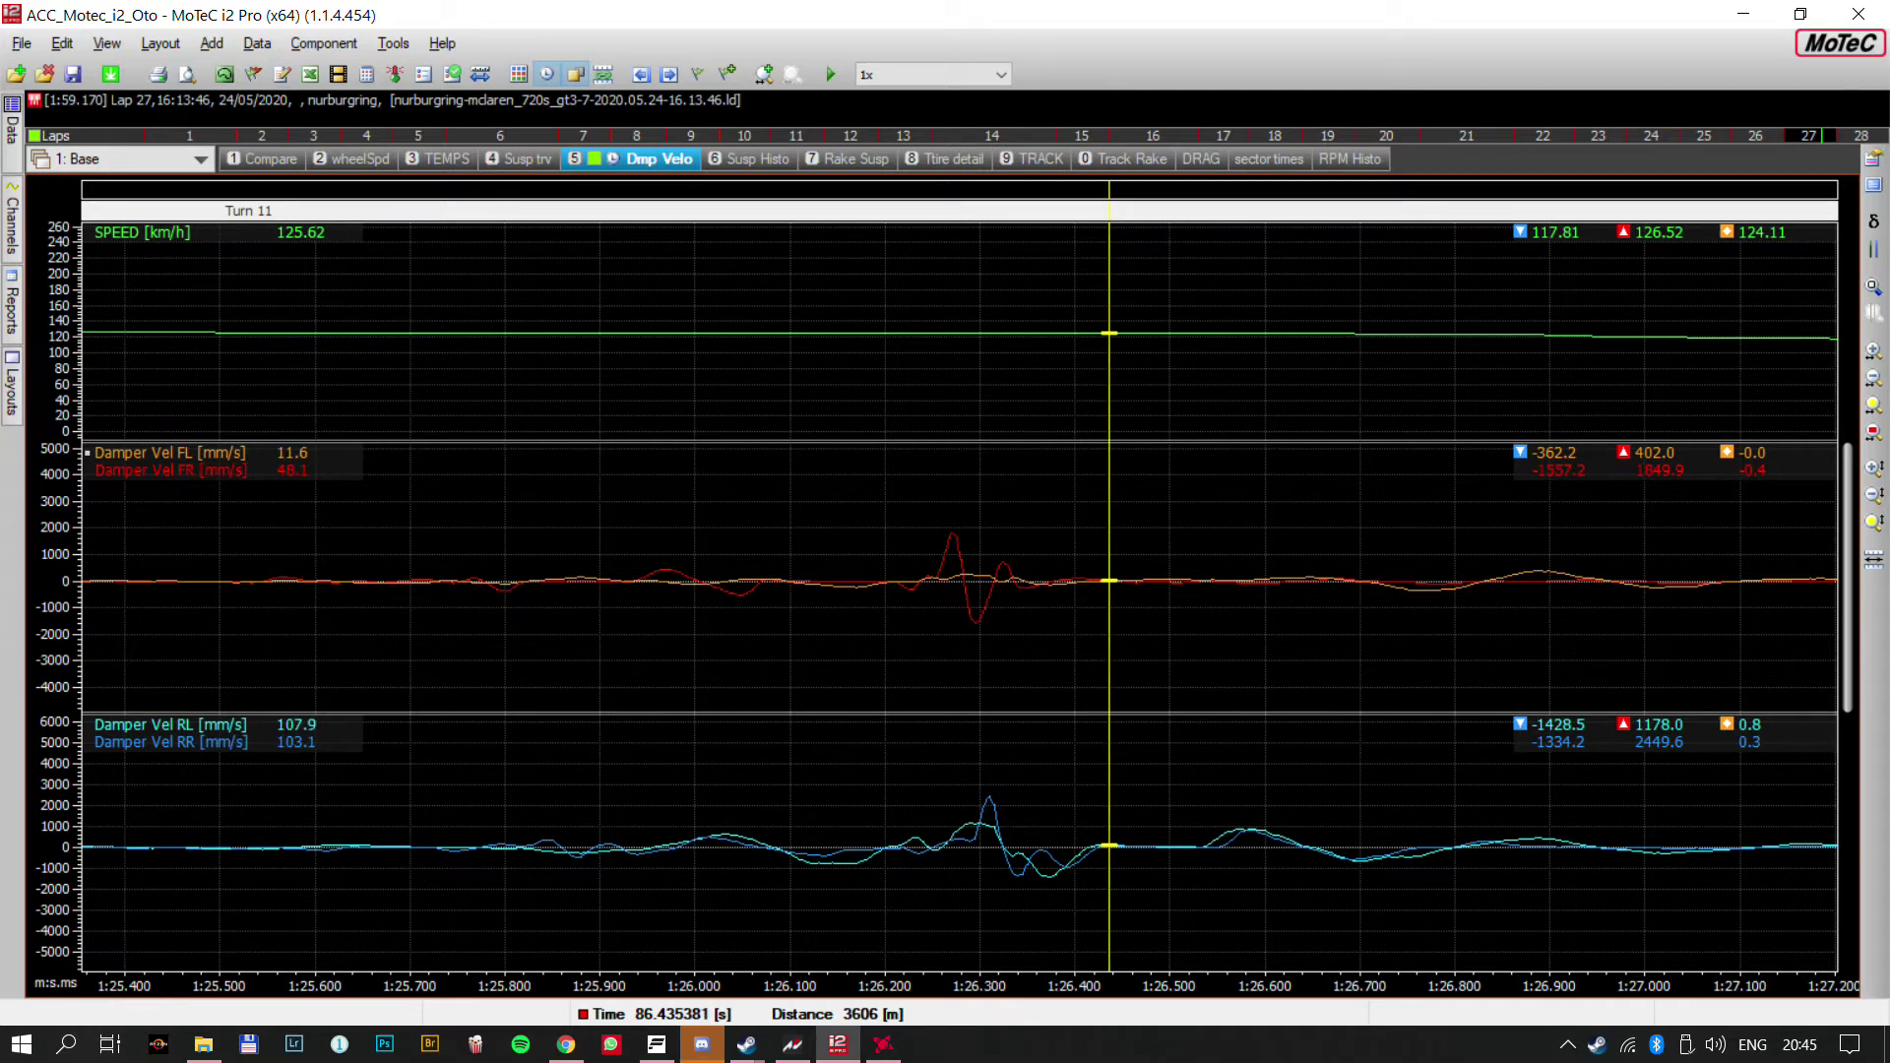
pyautogui.moveTo(1109, 816); pyautogui.dragTo(1047, 816)
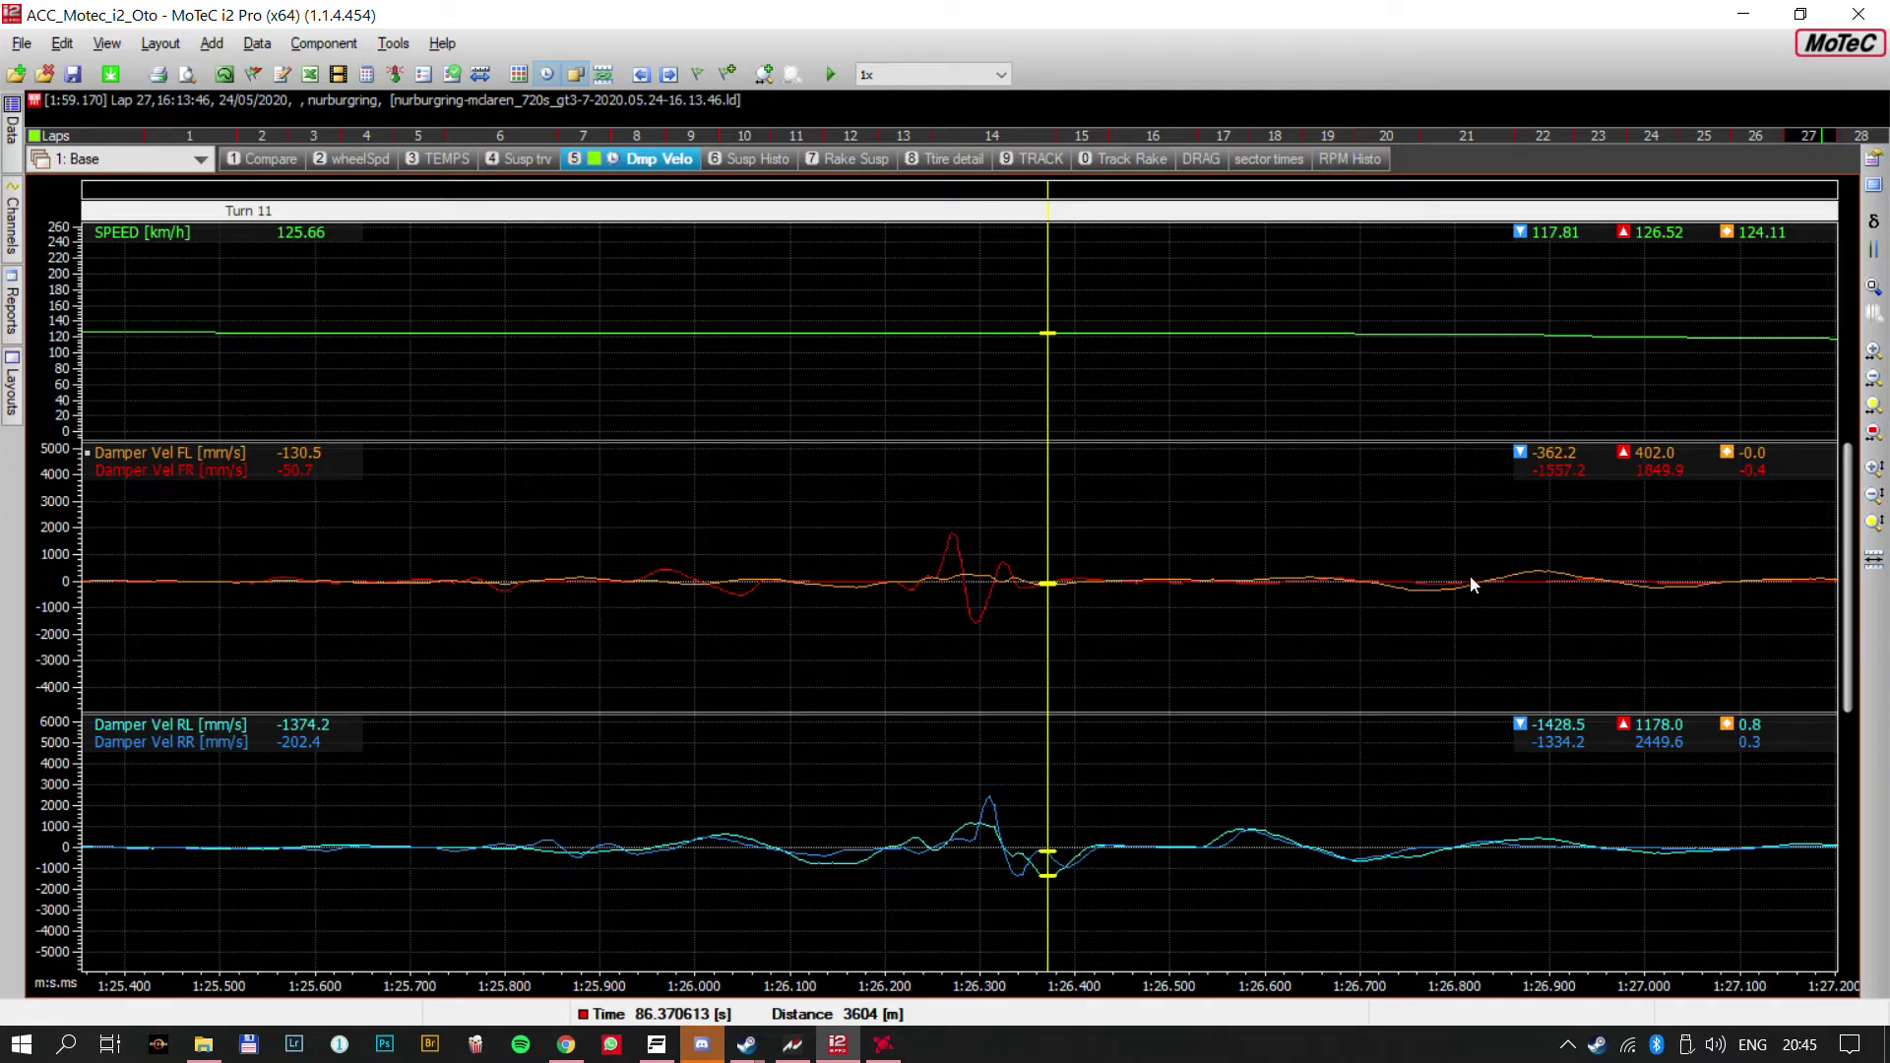
# Compare how the front and rear damper velocity oscillations decay through Turn 11, in close-up and against the neighbouring sections
pyautogui.scroll(-3, 1083, 651)
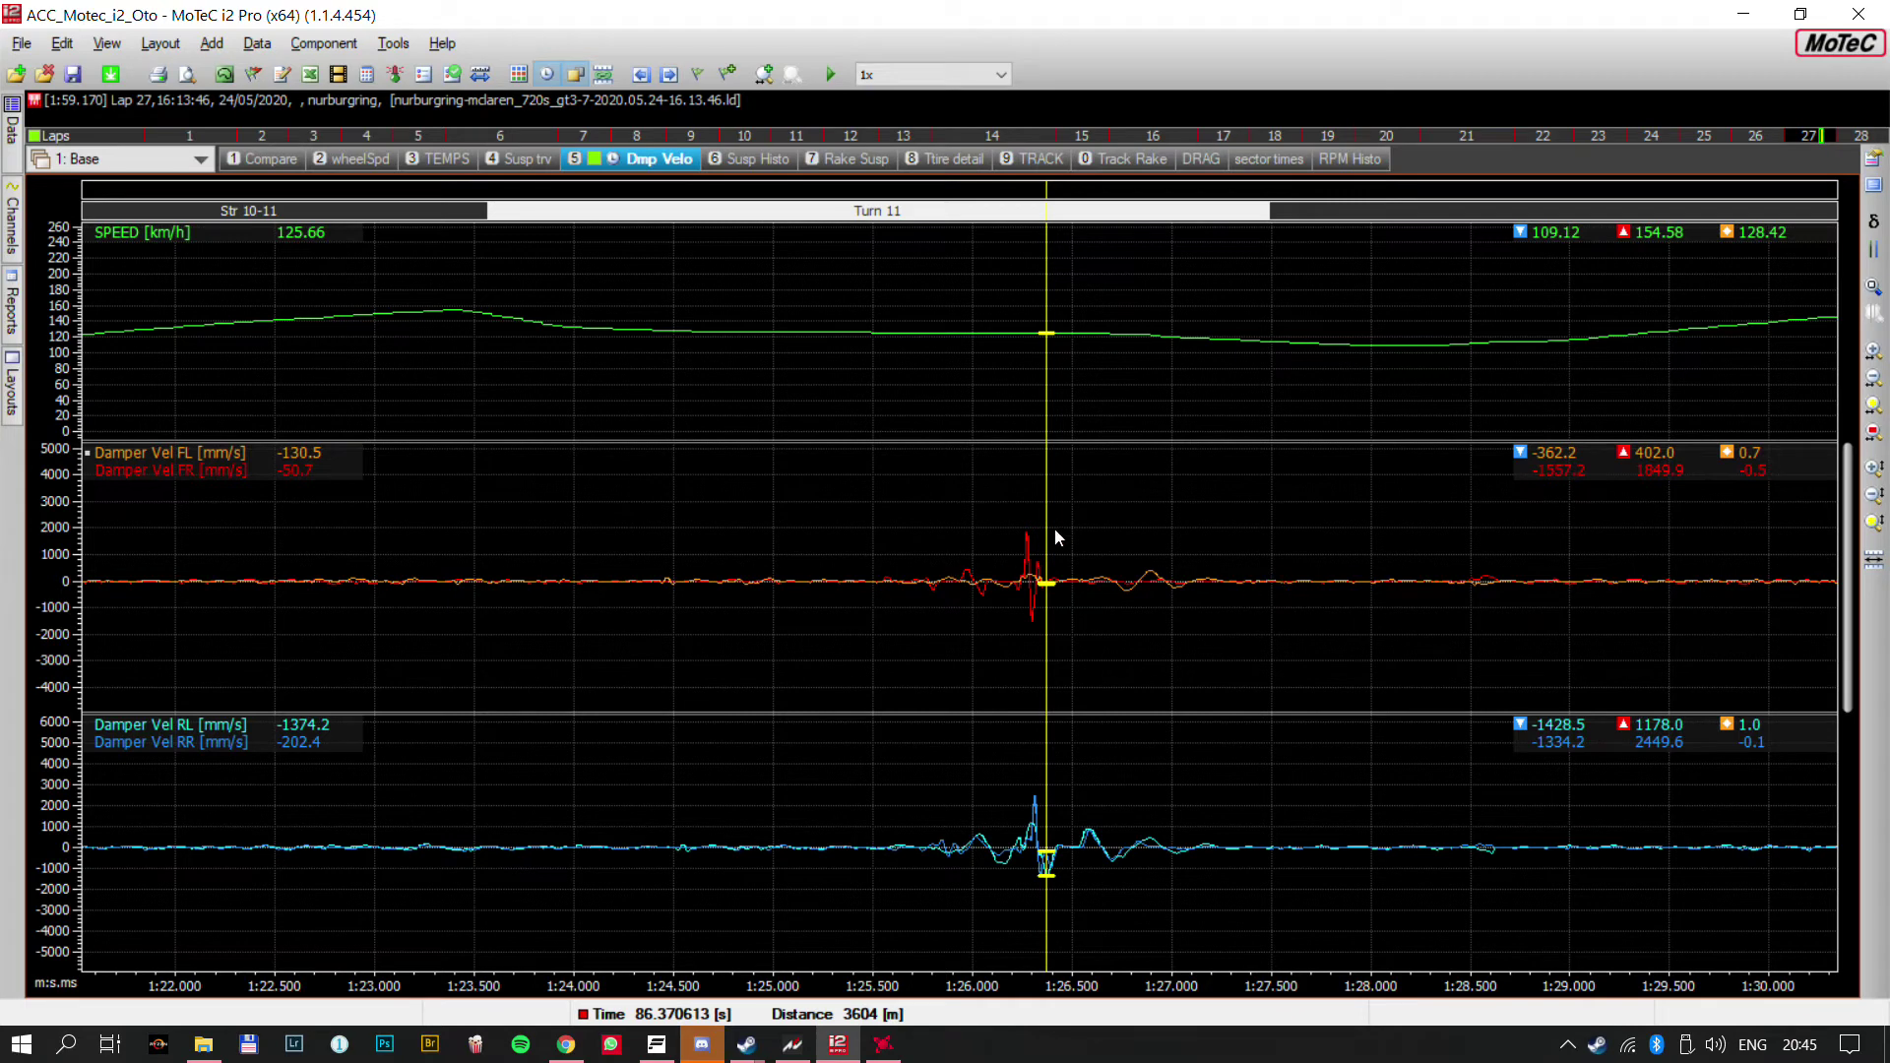
pyautogui.scroll(2, 1161, 556)
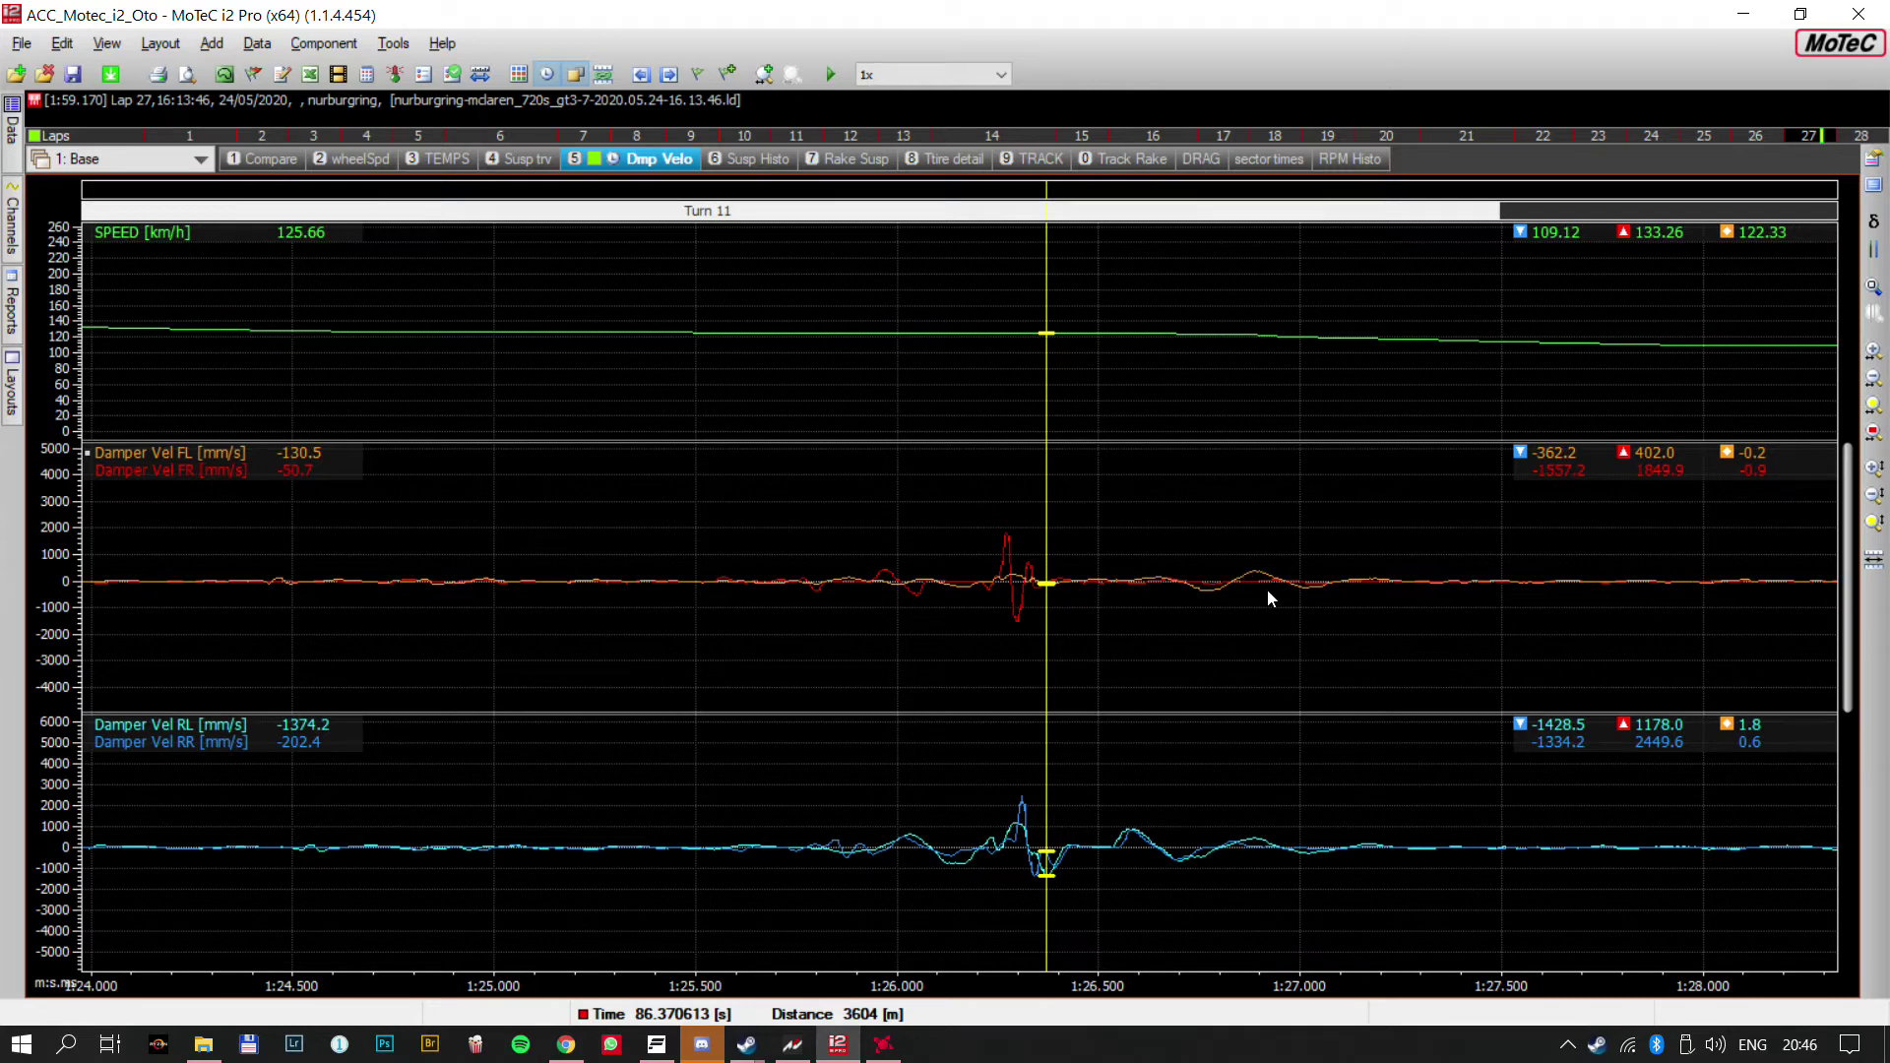
pyautogui.scroll(3, 1142, 565)
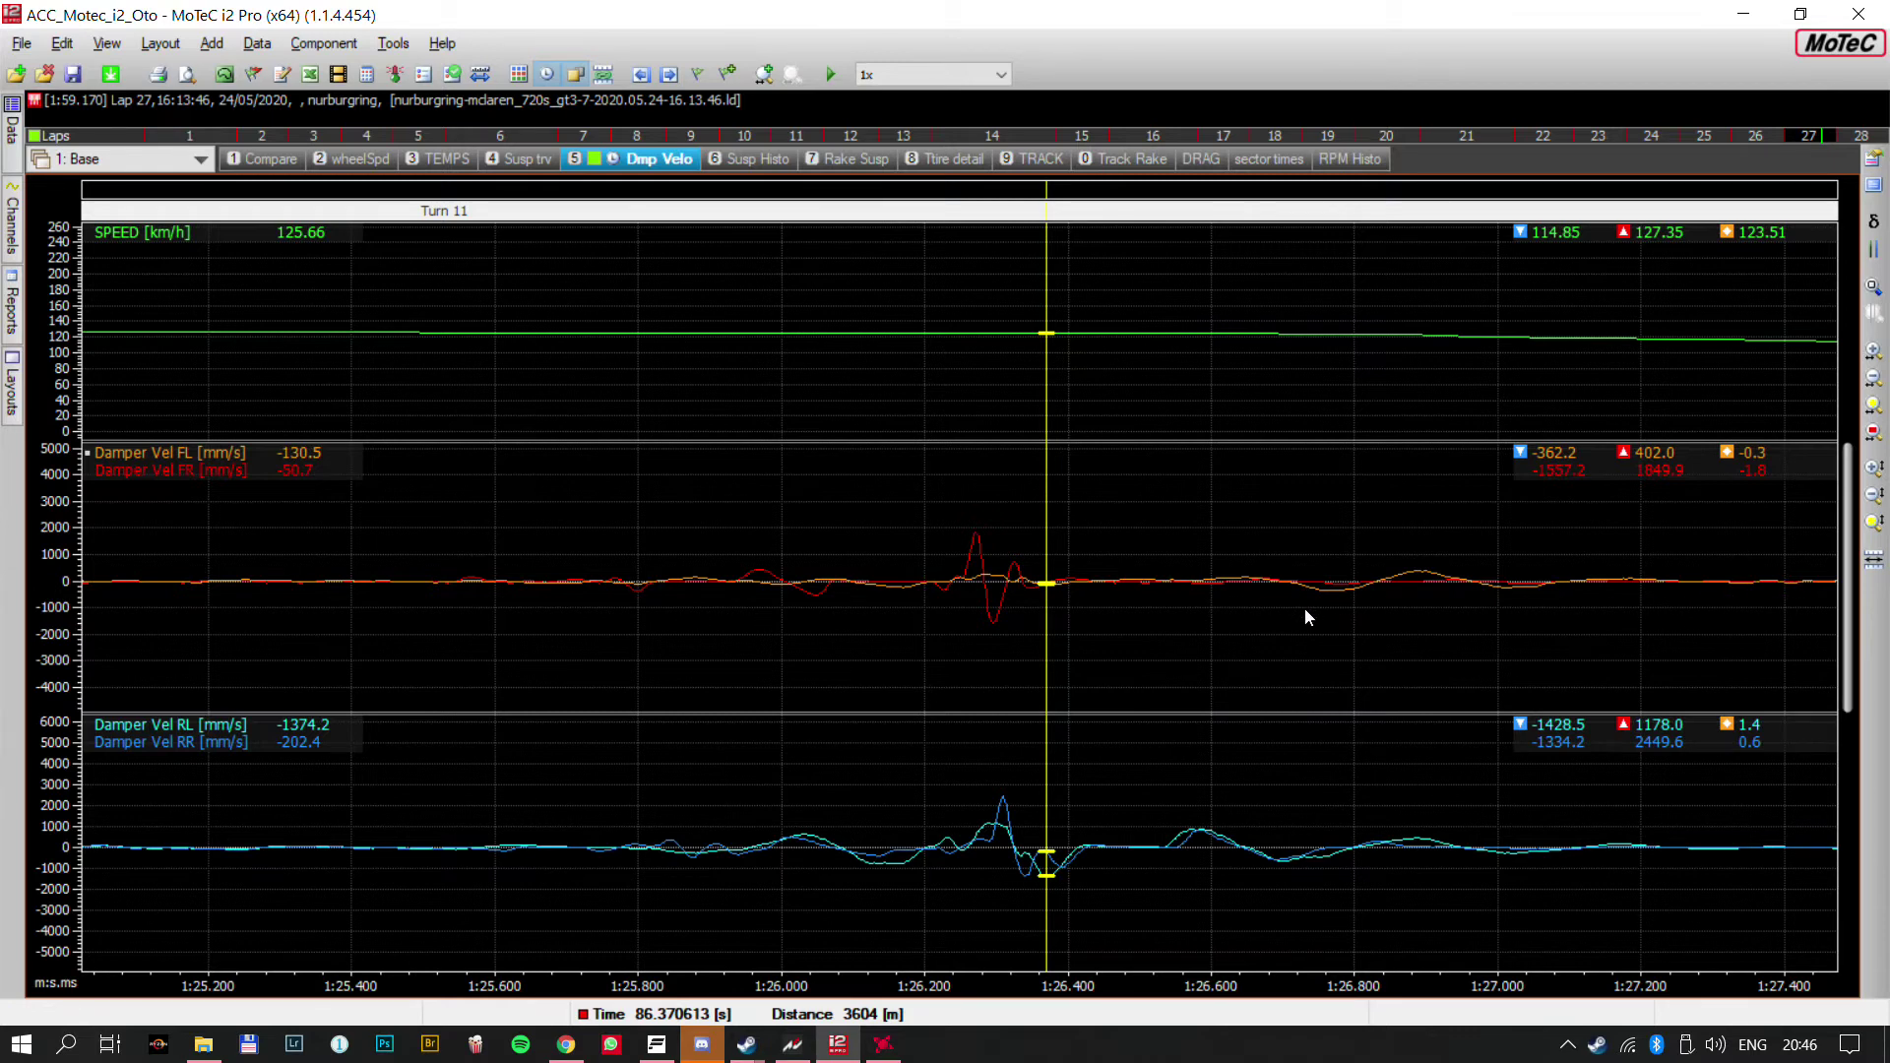
pyautogui.scroll(-3, 1307, 617)
pyautogui.scroll(-4, 1308, 617)
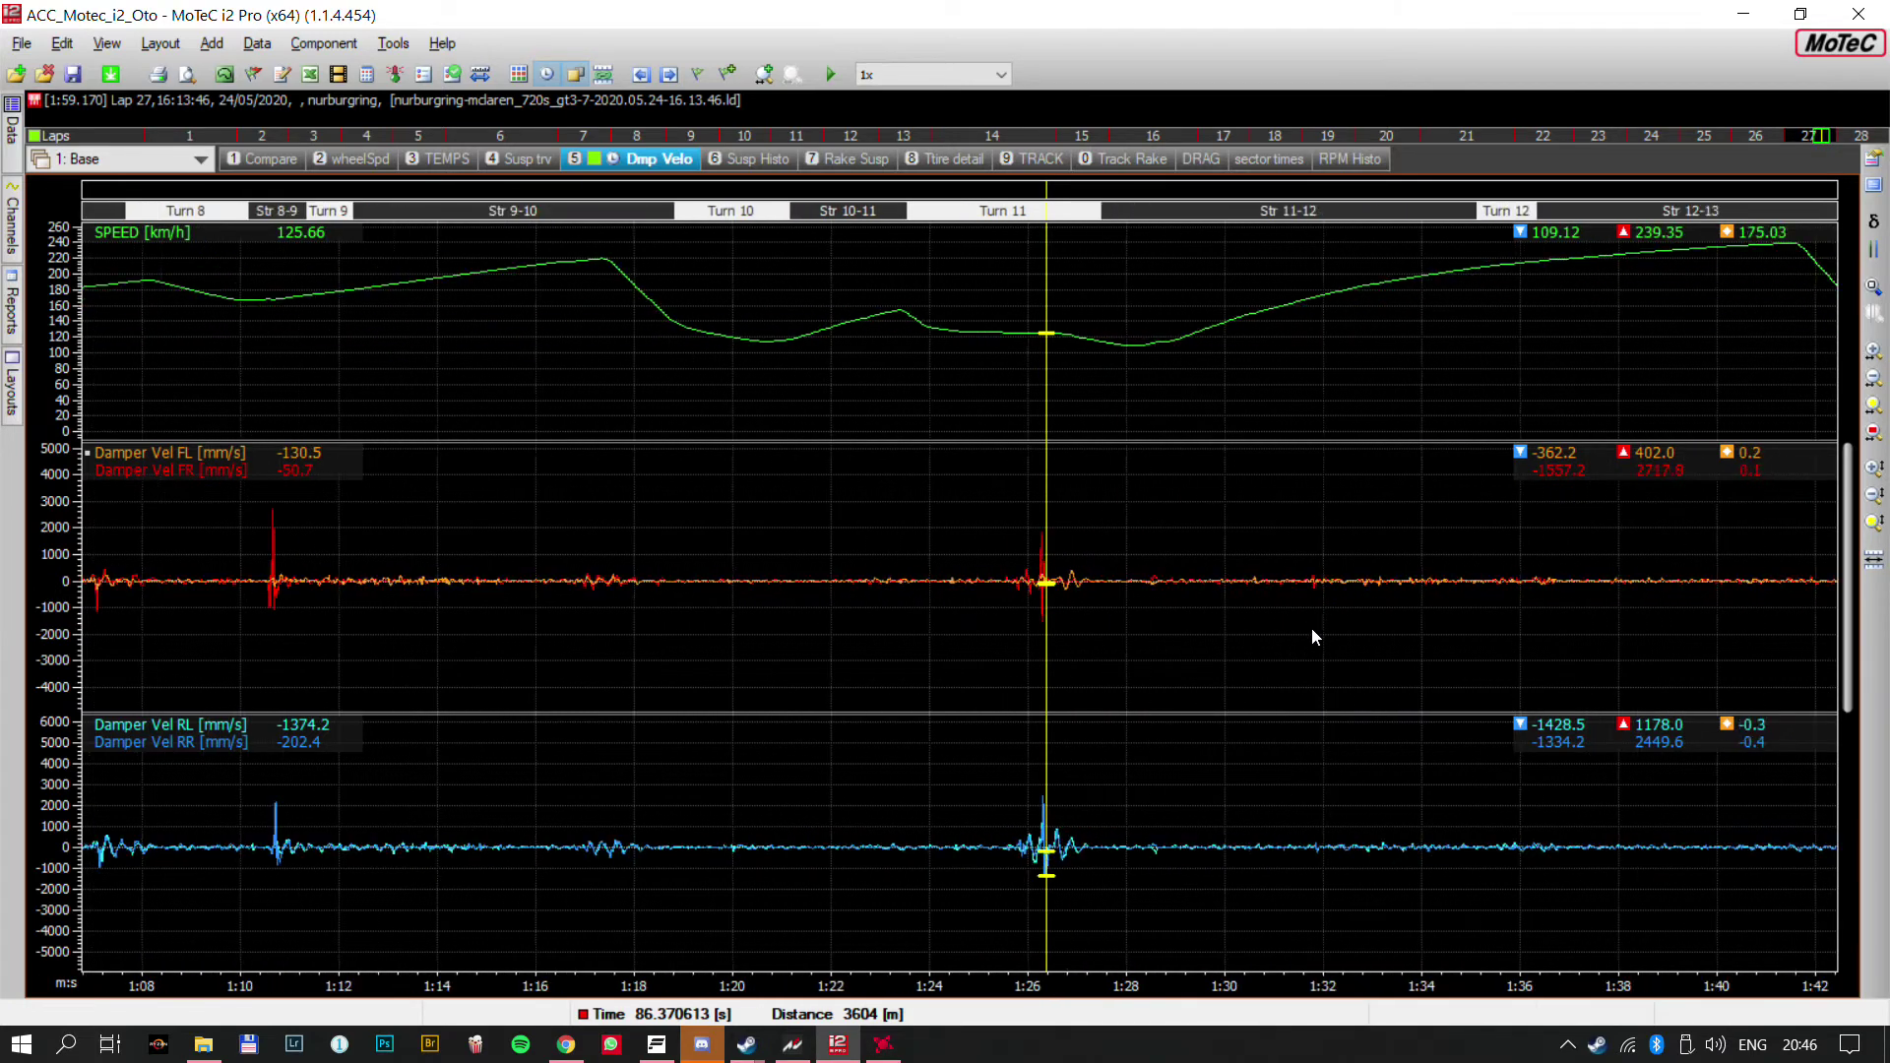
pyautogui.scroll(2, 1169, 624)
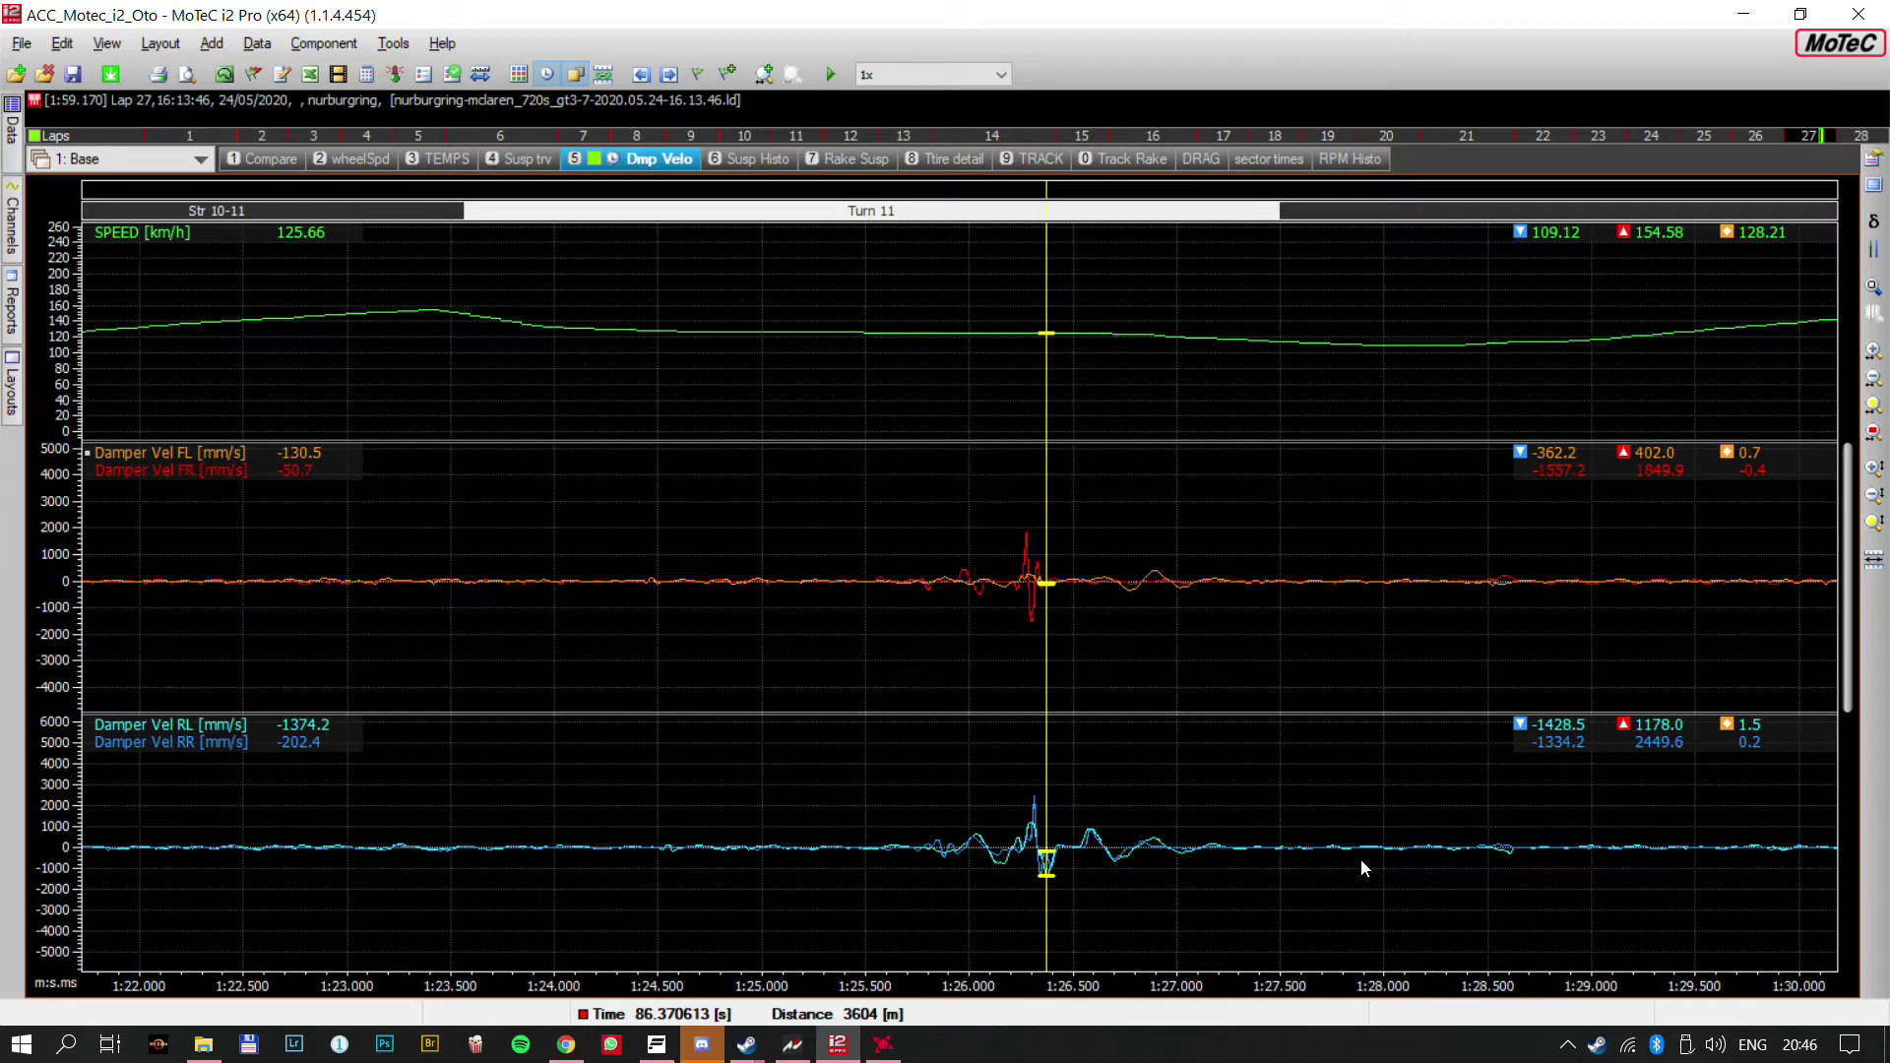
# Display all of Lap 27, read the damper velocity spike at about 2894 m, and show the Susp Histo worksheet
pyautogui.scroll(-5, 1258, 747)
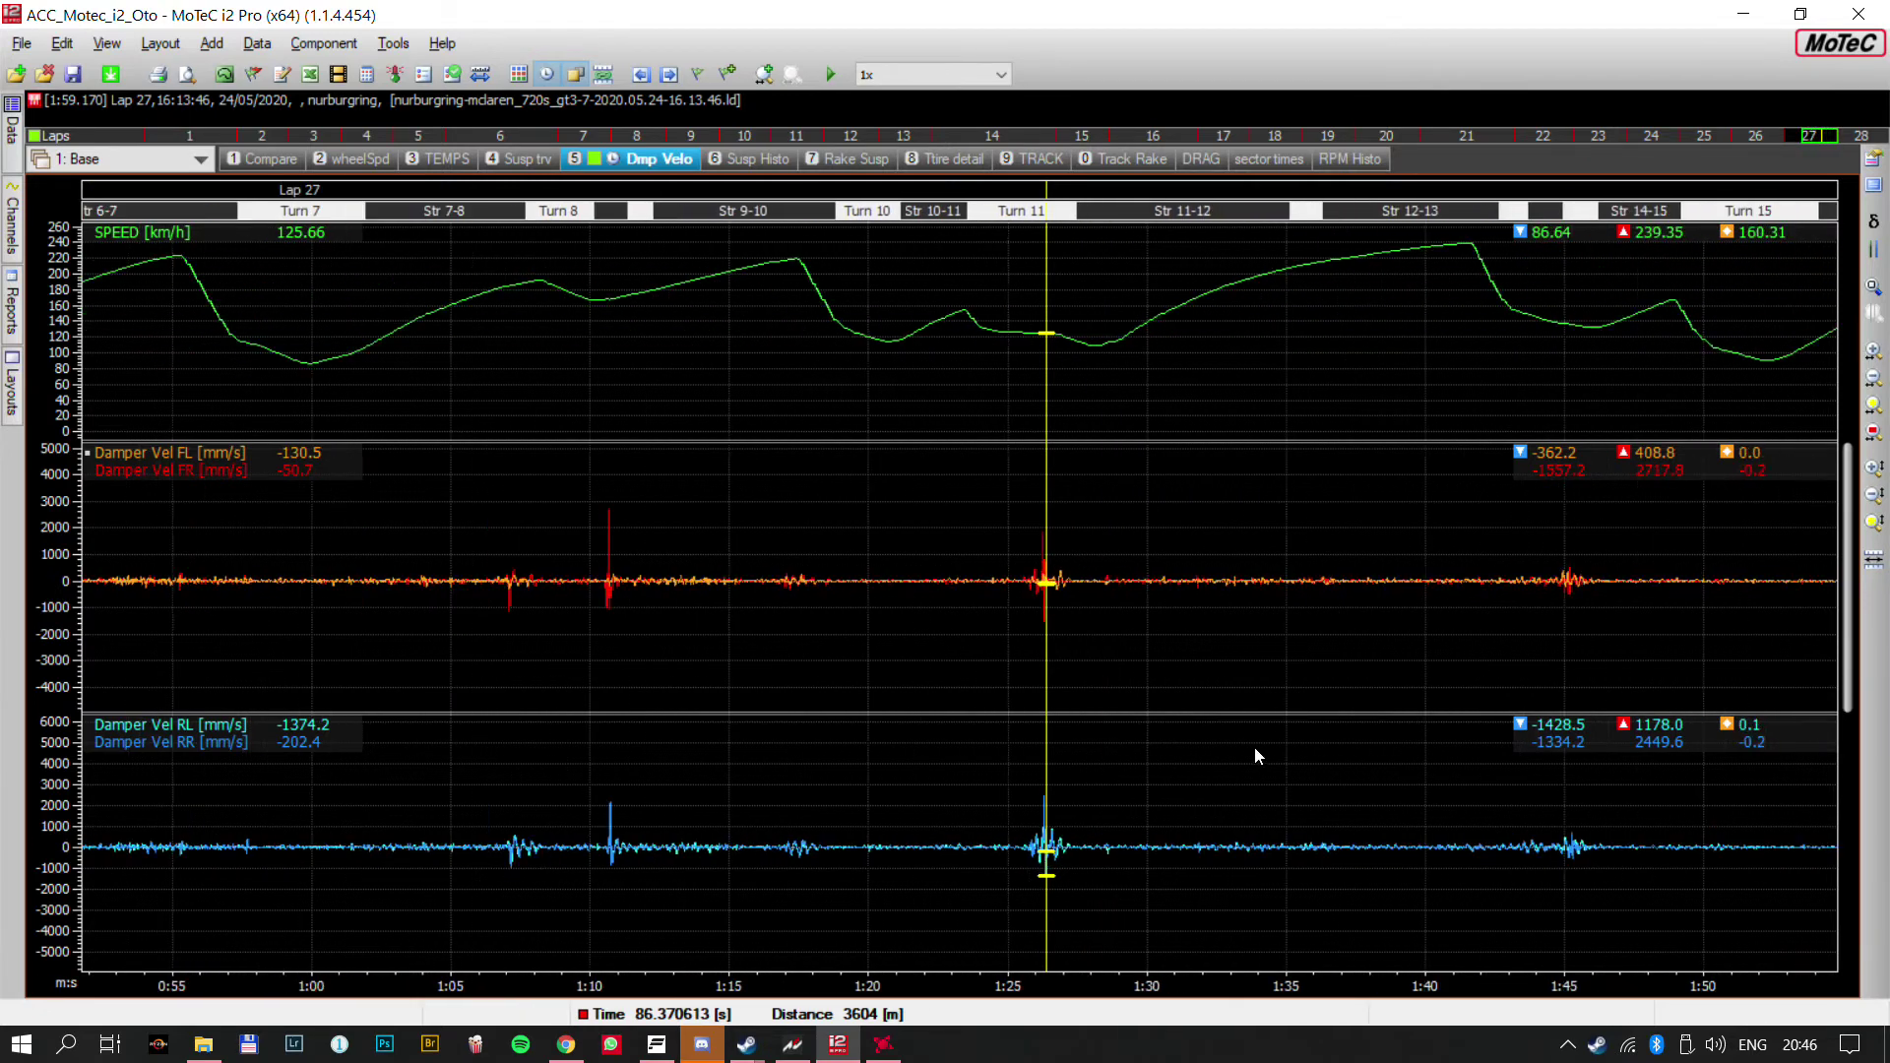
pyautogui.scroll(-3, 1254, 746)
pyautogui.click(866, 603)
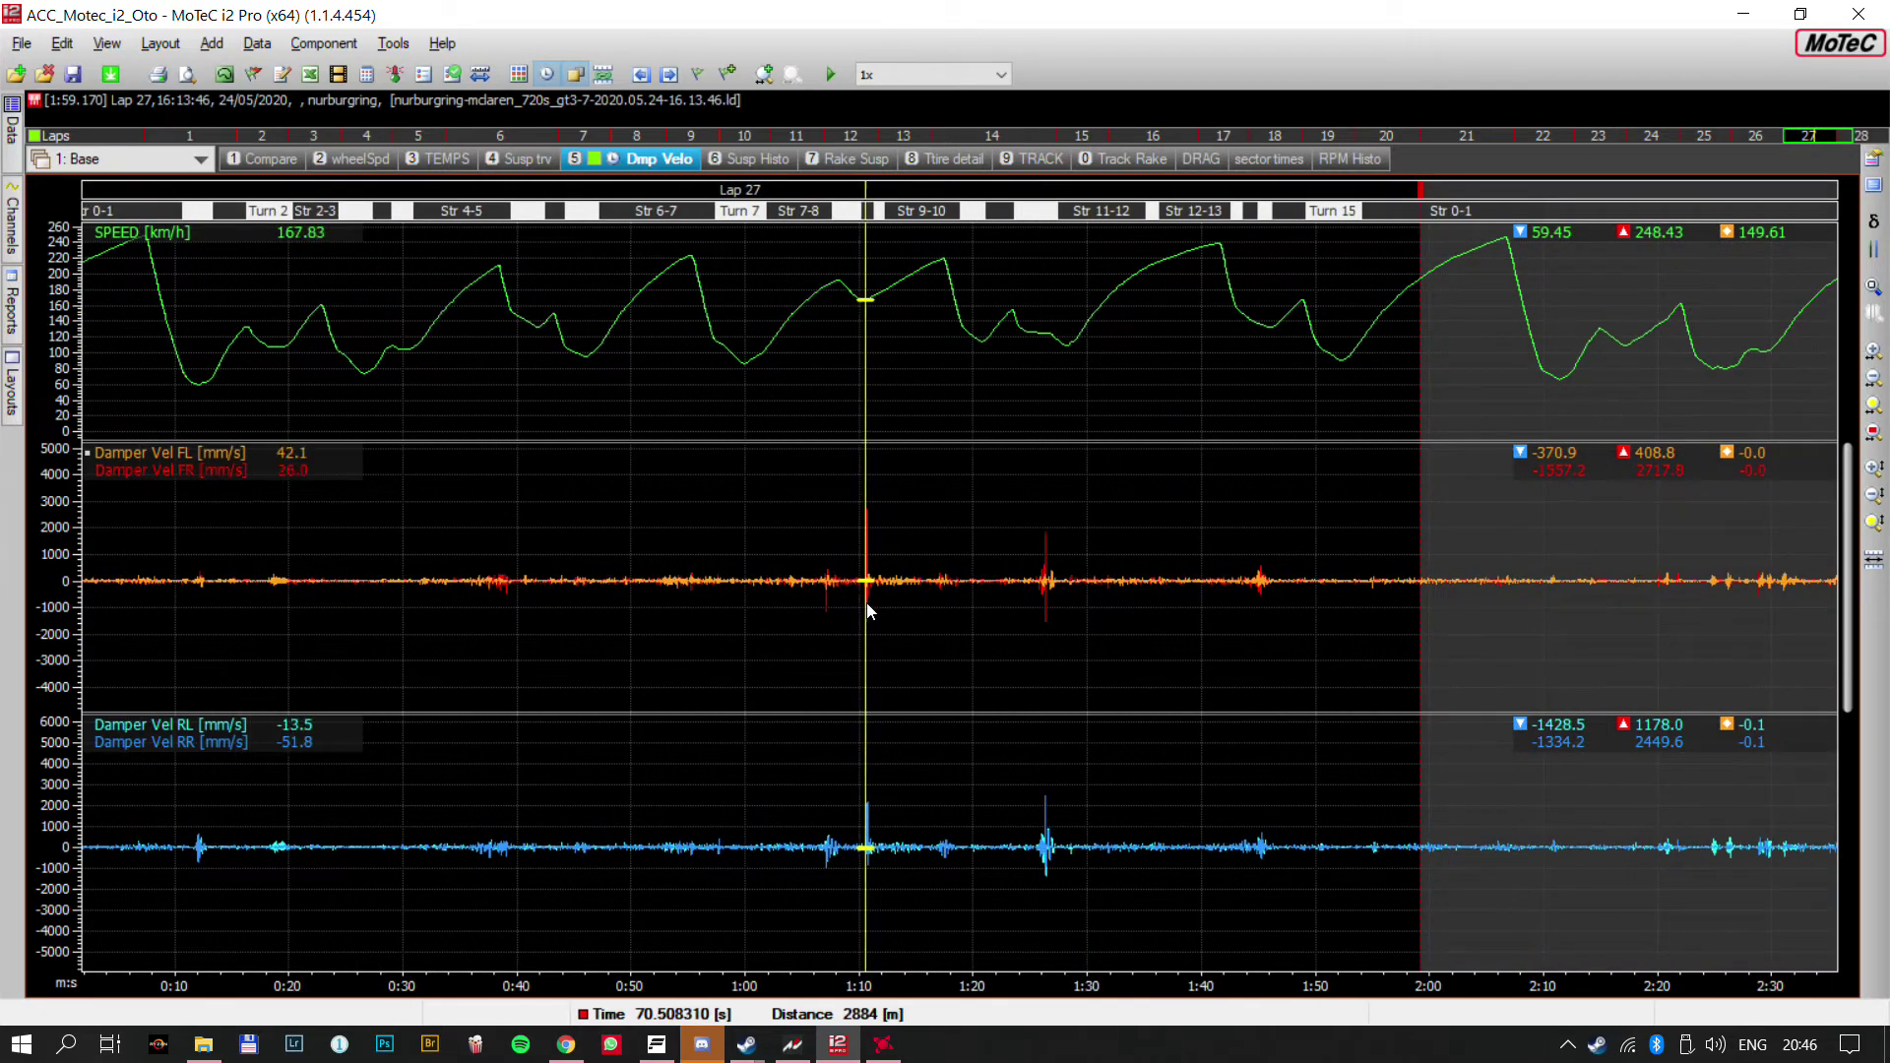
pyautogui.moveTo(866, 605)
pyautogui.mouseDown()
pyautogui.moveTo(814, 620)
pyautogui.moveTo(867, 591)
pyautogui.mouseUp()
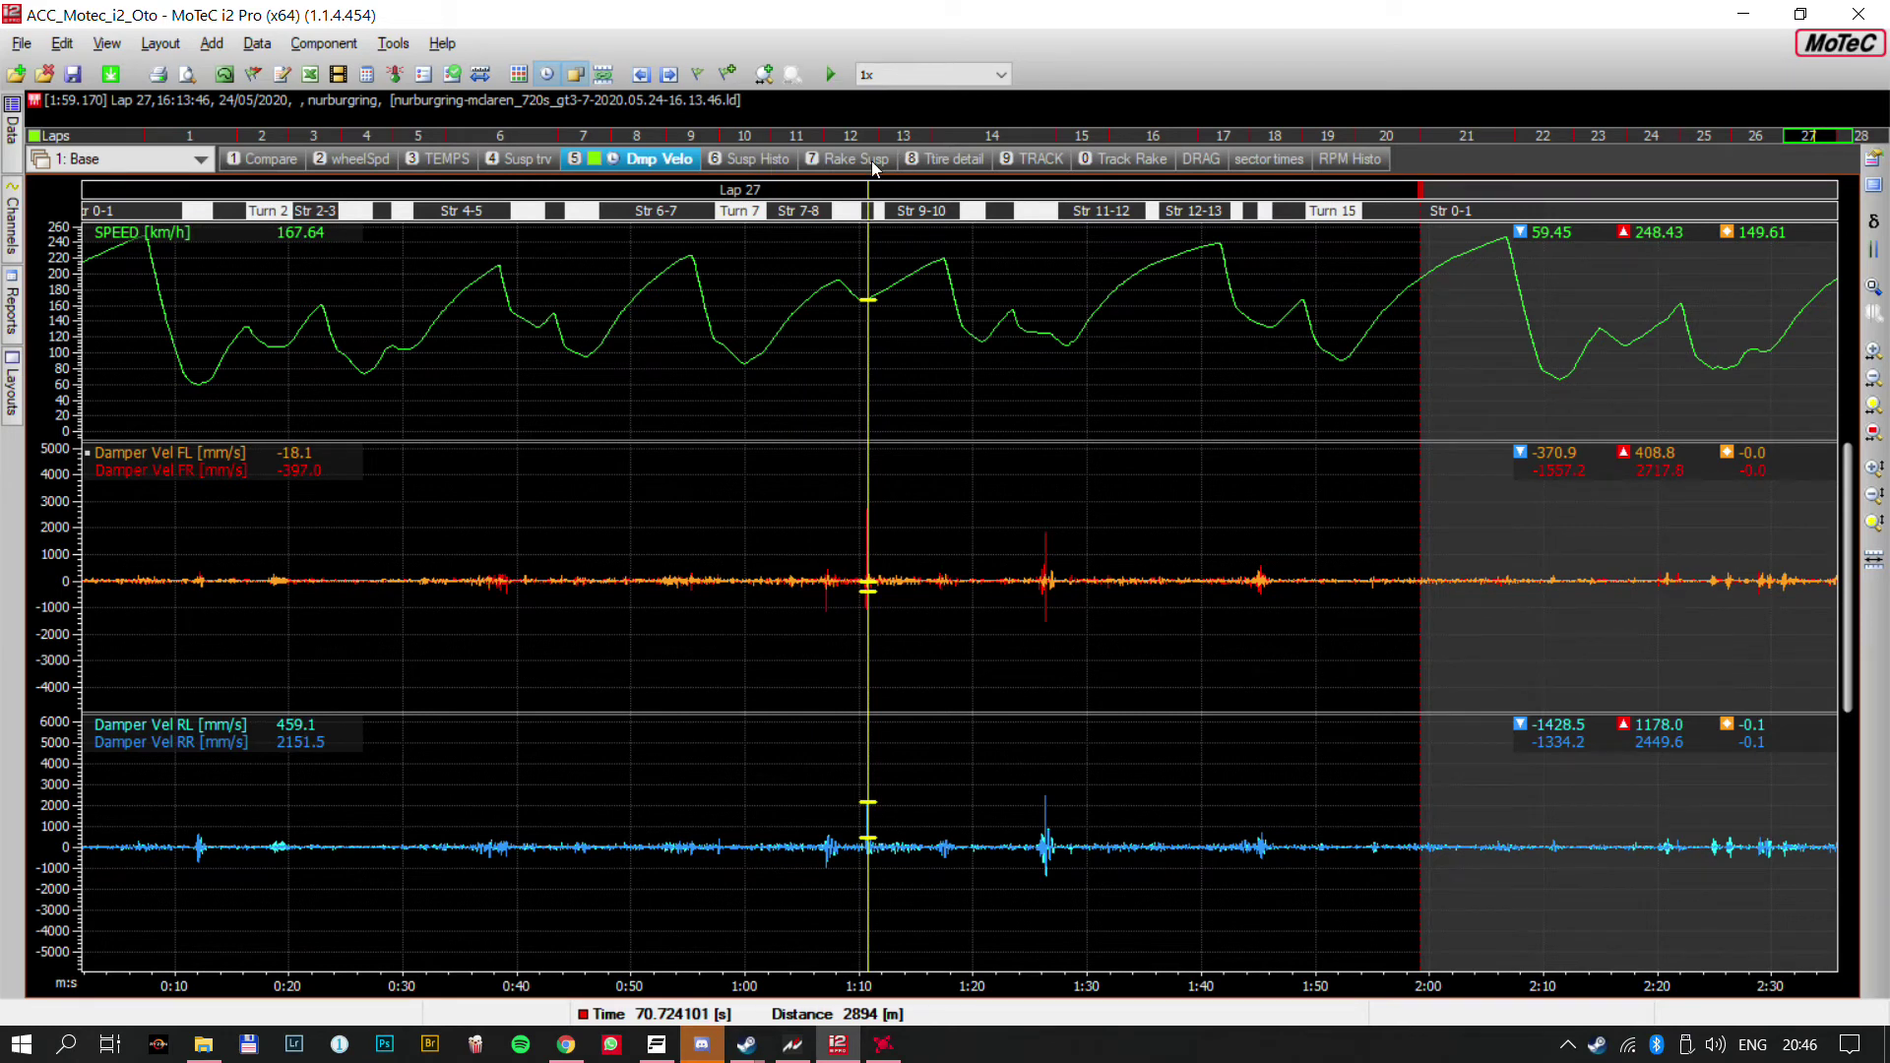
pyautogui.click(753, 159)
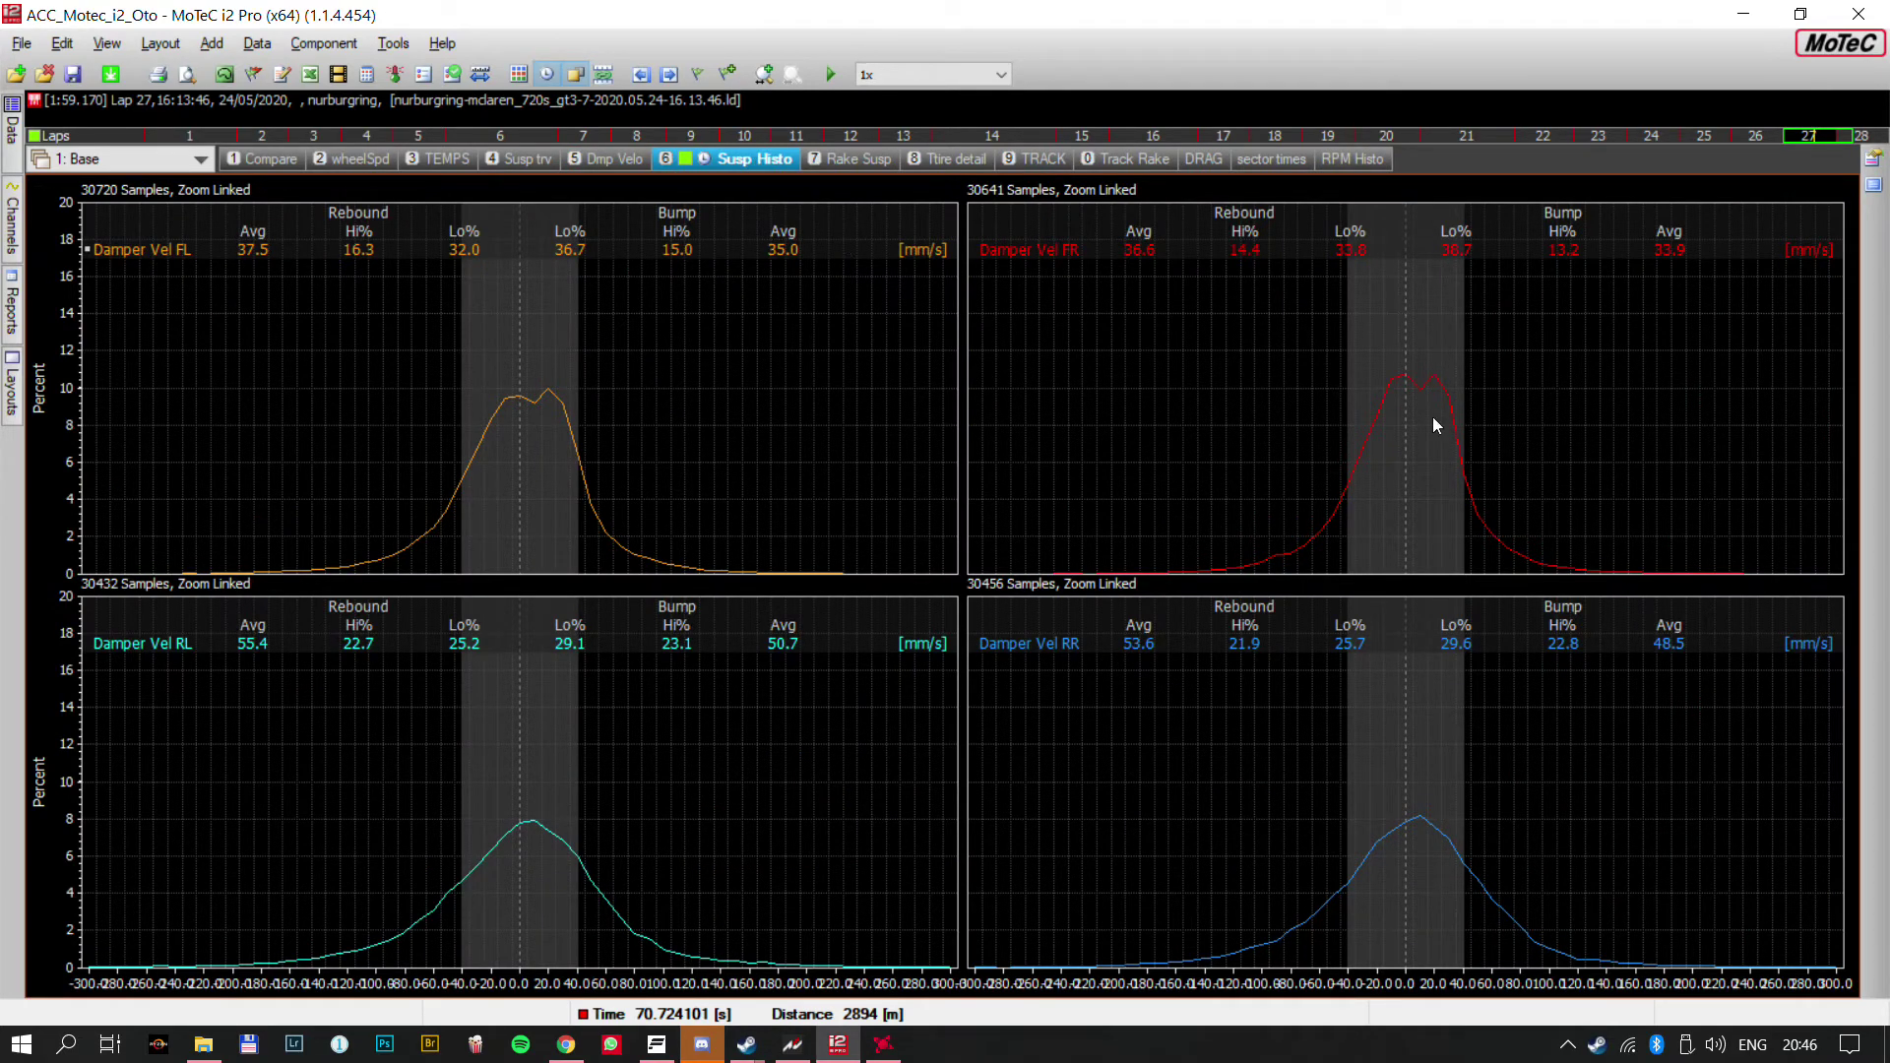
# Switch to the Chrome page "Damped and driven oscillations" and study its damped oscillation formulas and x(t) graph
pyautogui.hotkey('alt', 'Tab')
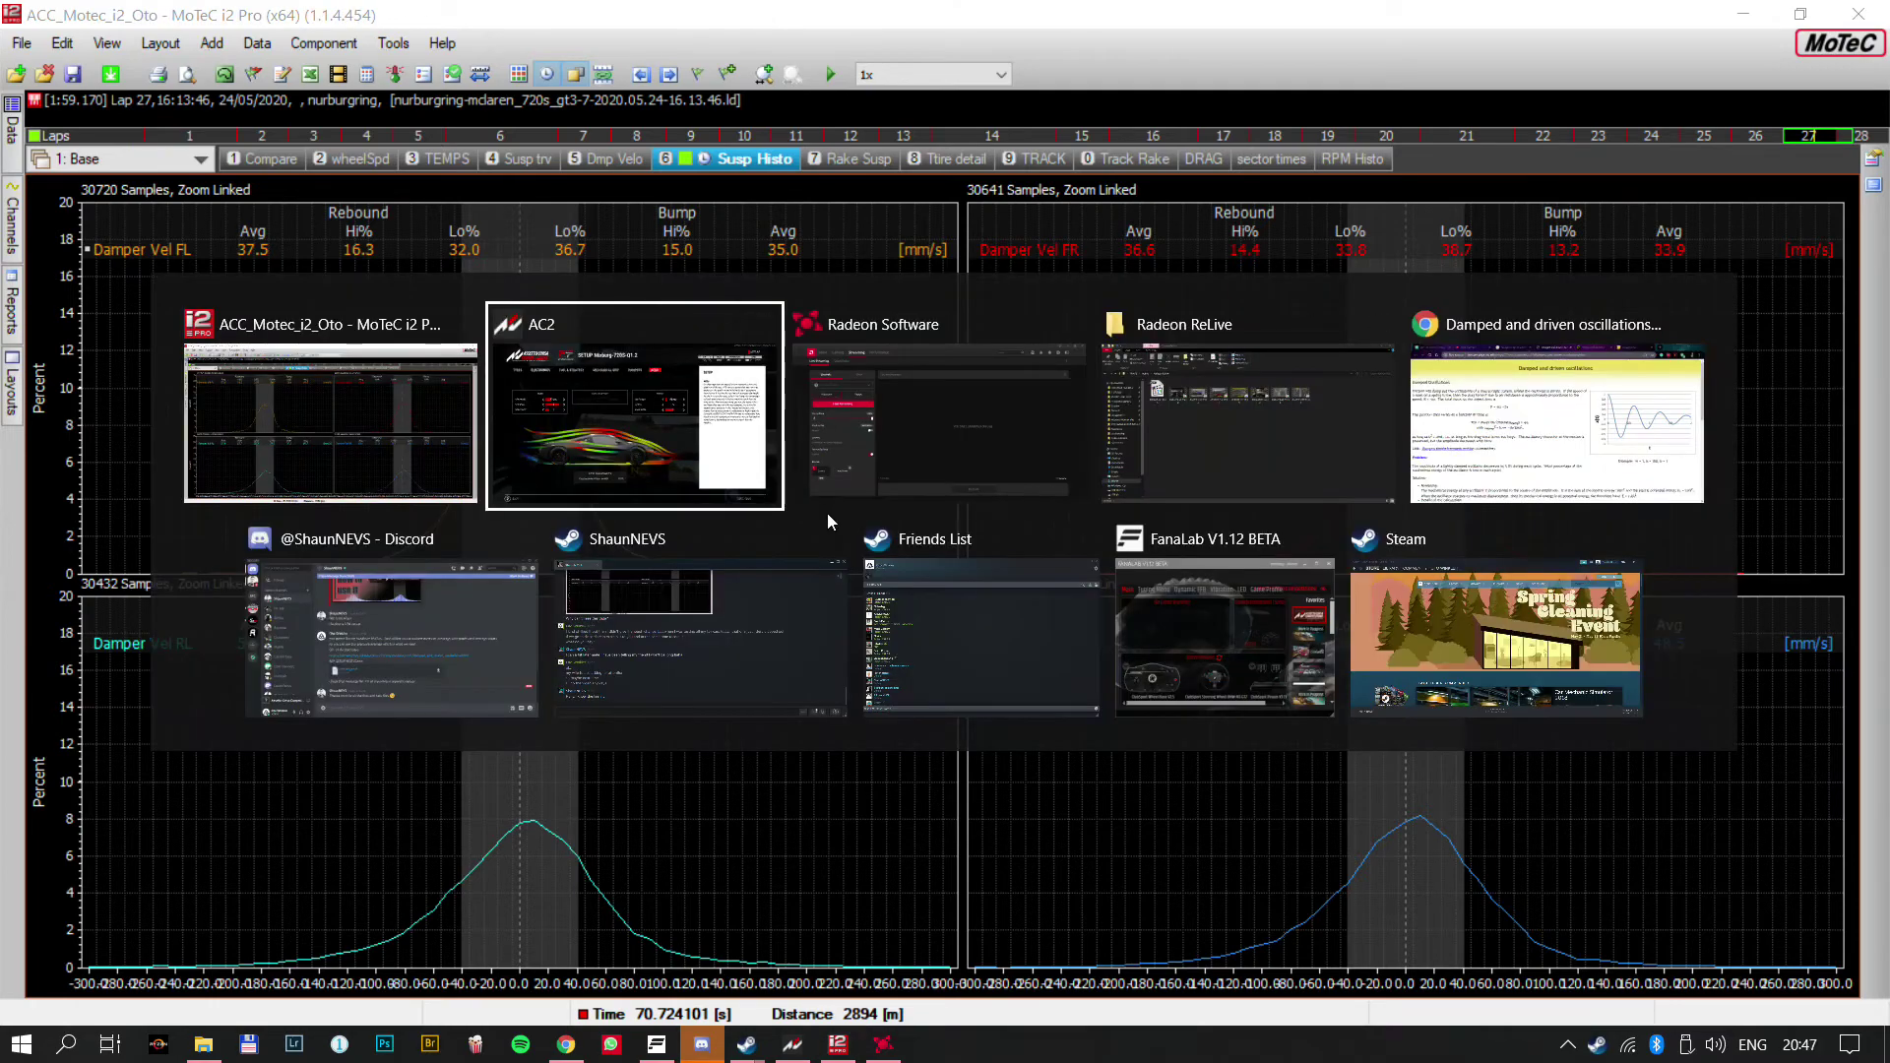
pyautogui.click(1626, 398)
pyautogui.scroll(-3, 1221, 473)
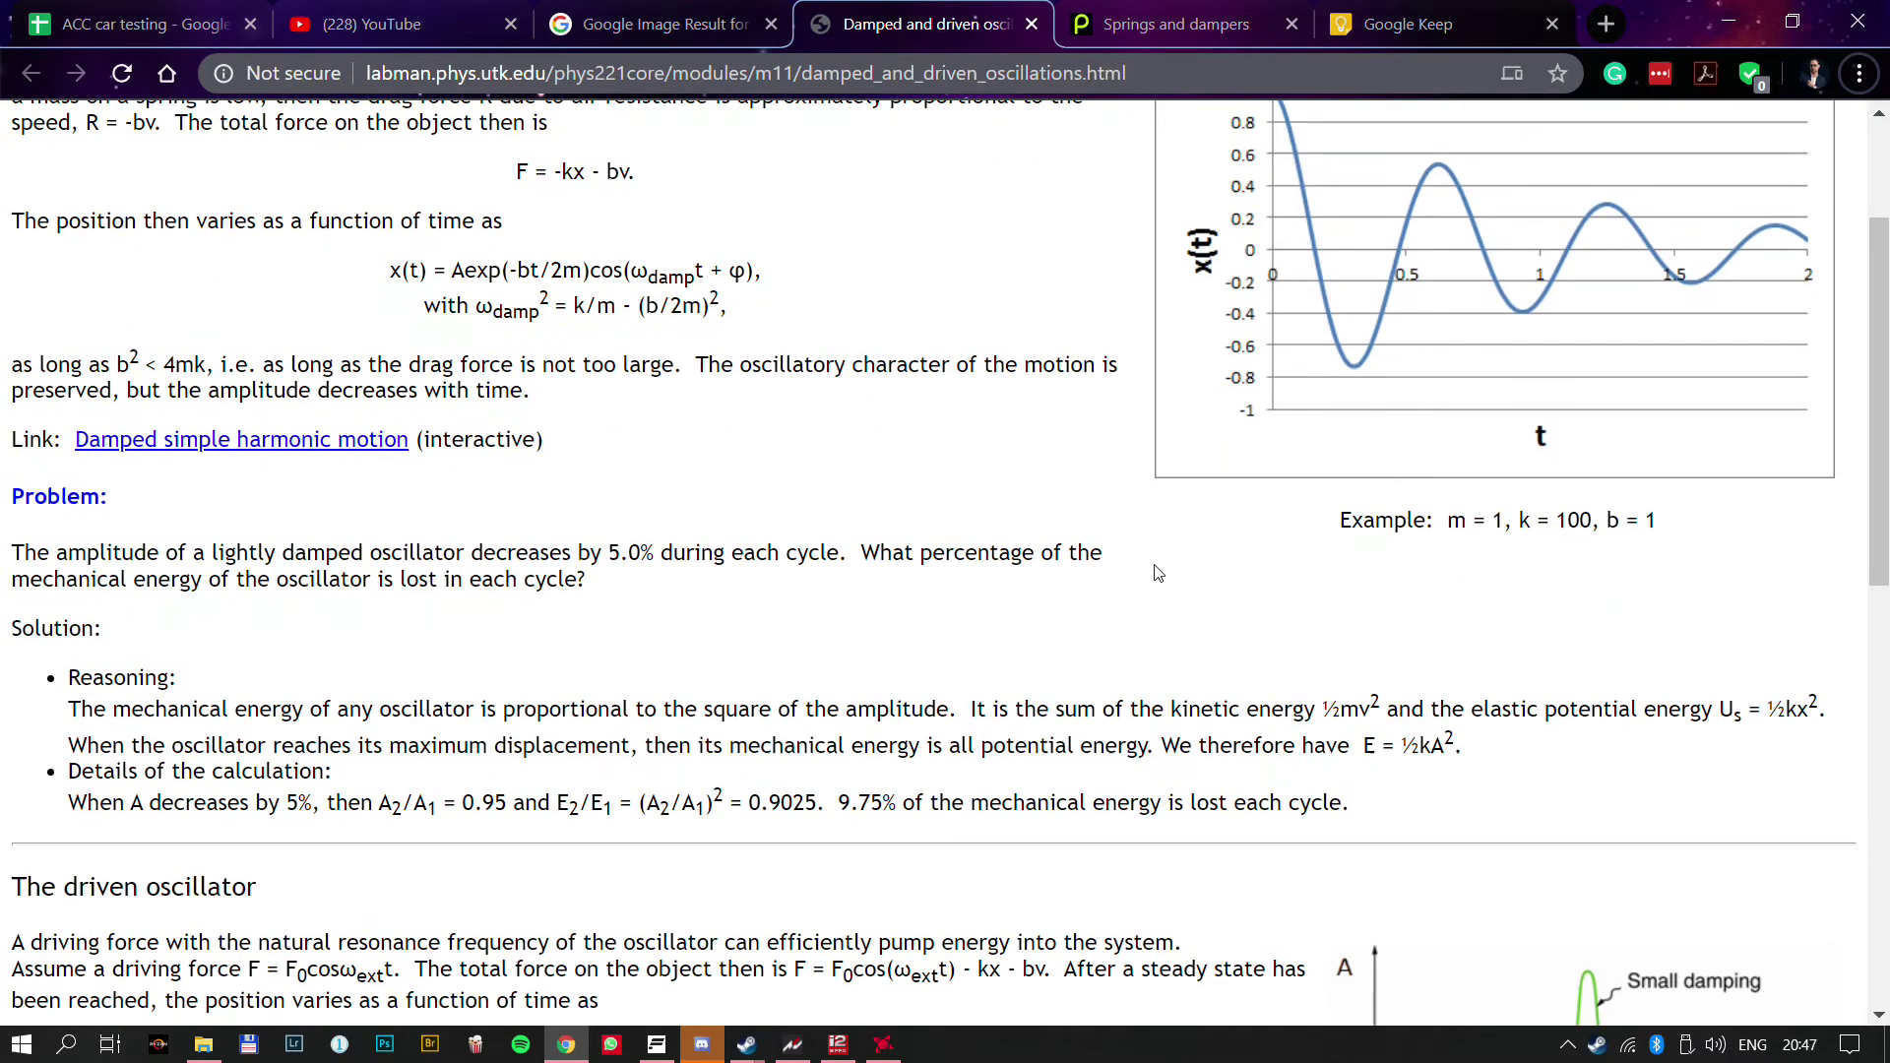
pyautogui.scroll(3, 1221, 473)
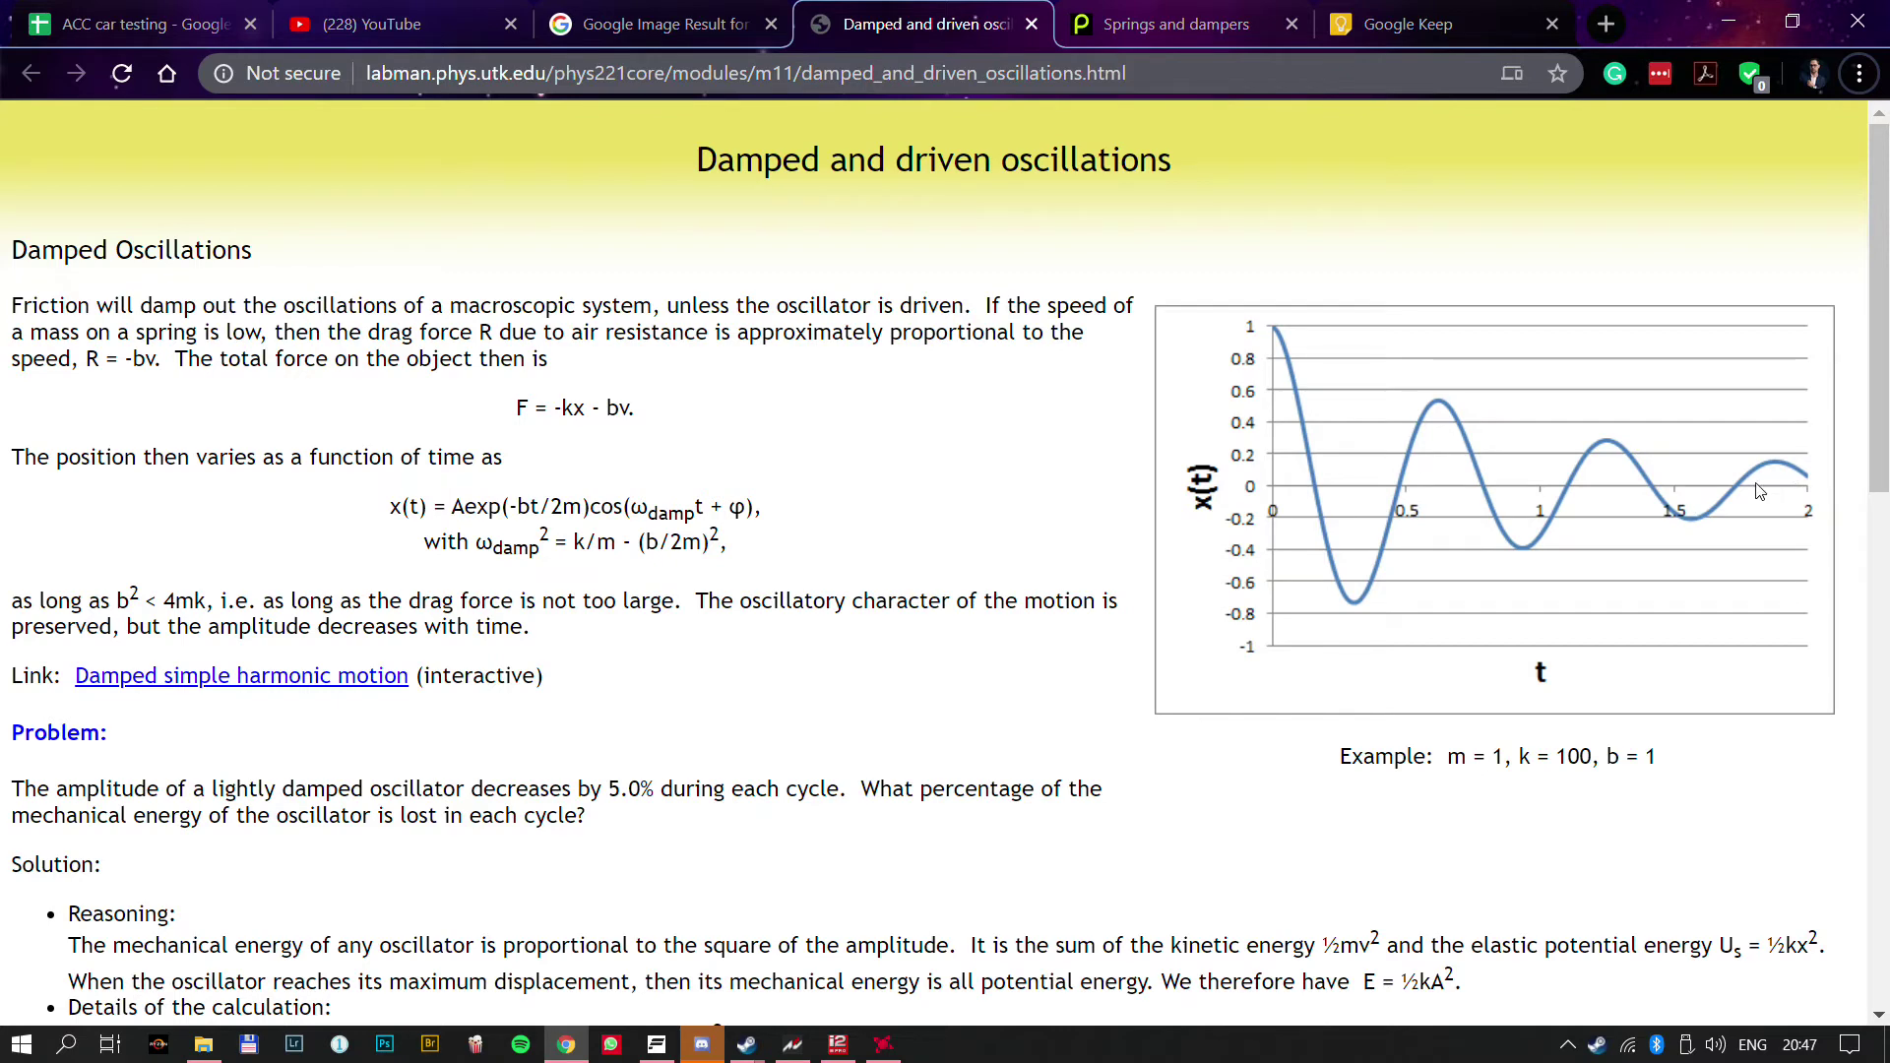
pyautogui.scroll(-3, 1388, 421)
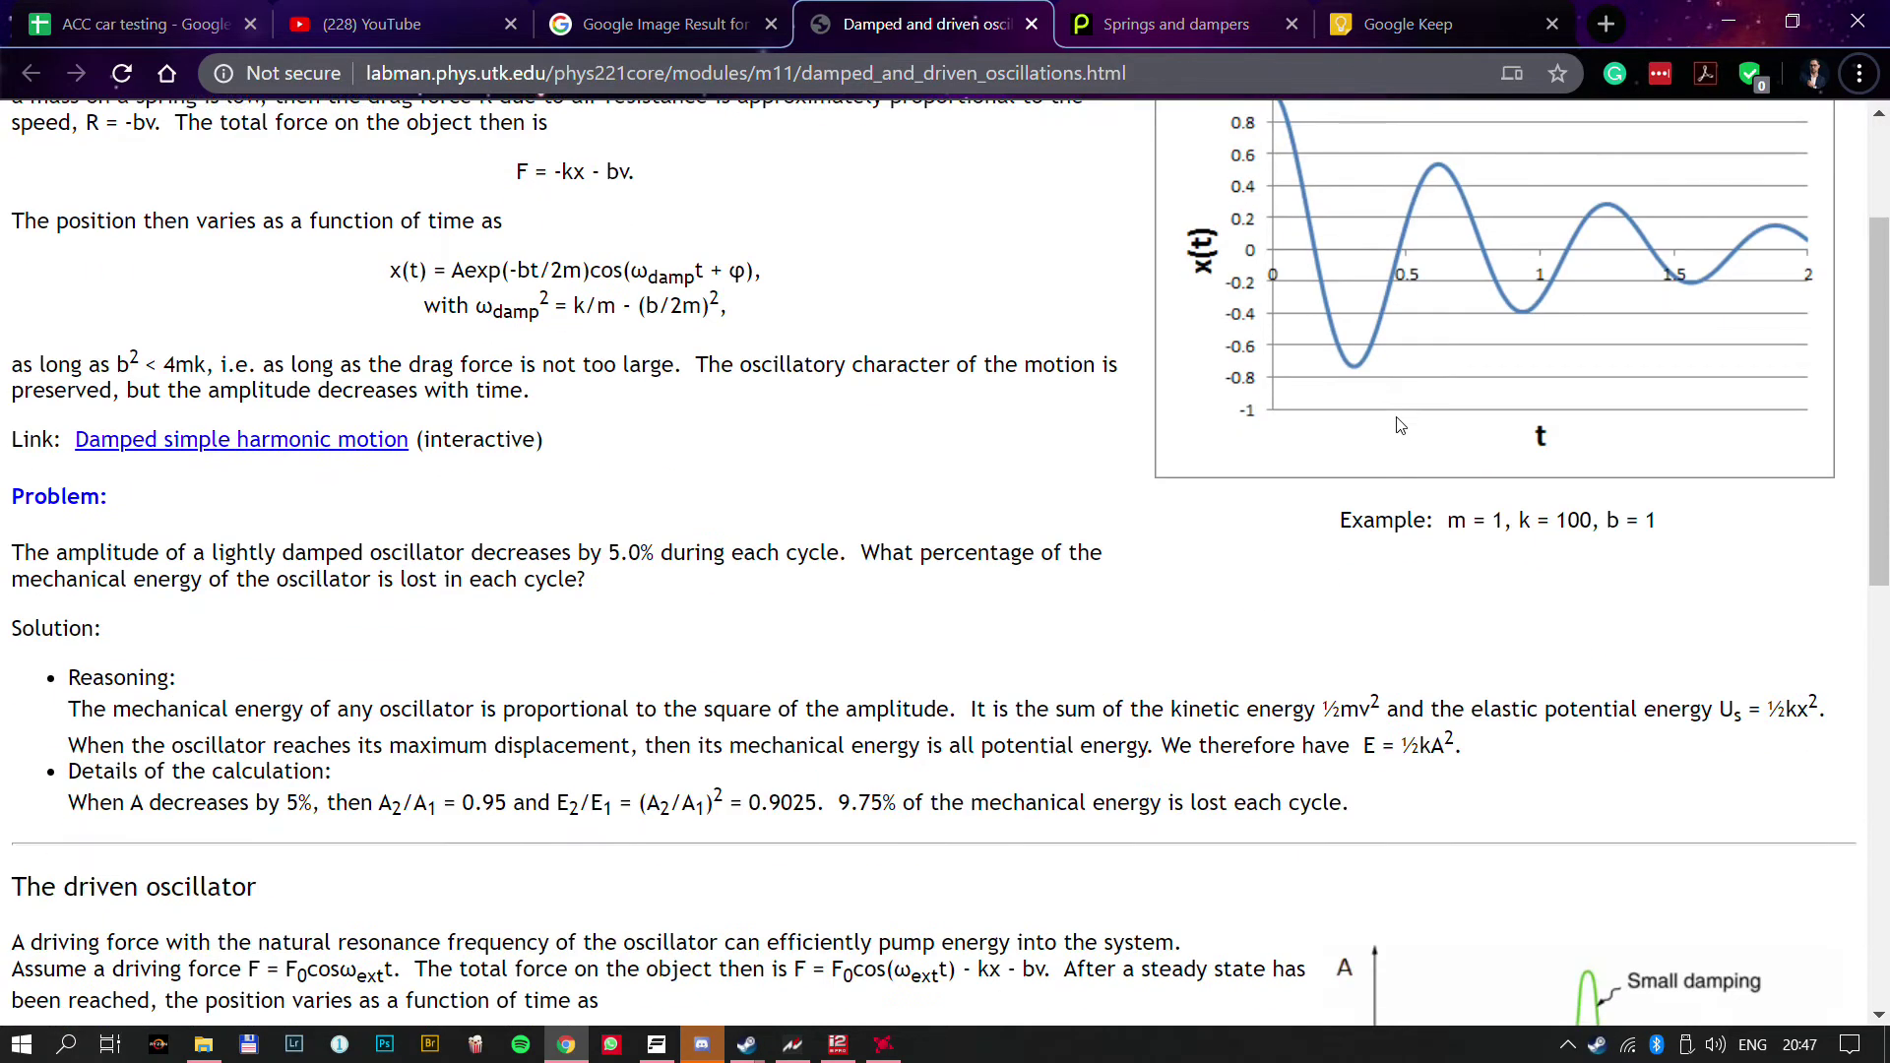
pyautogui.scroll(3, 1393, 426)
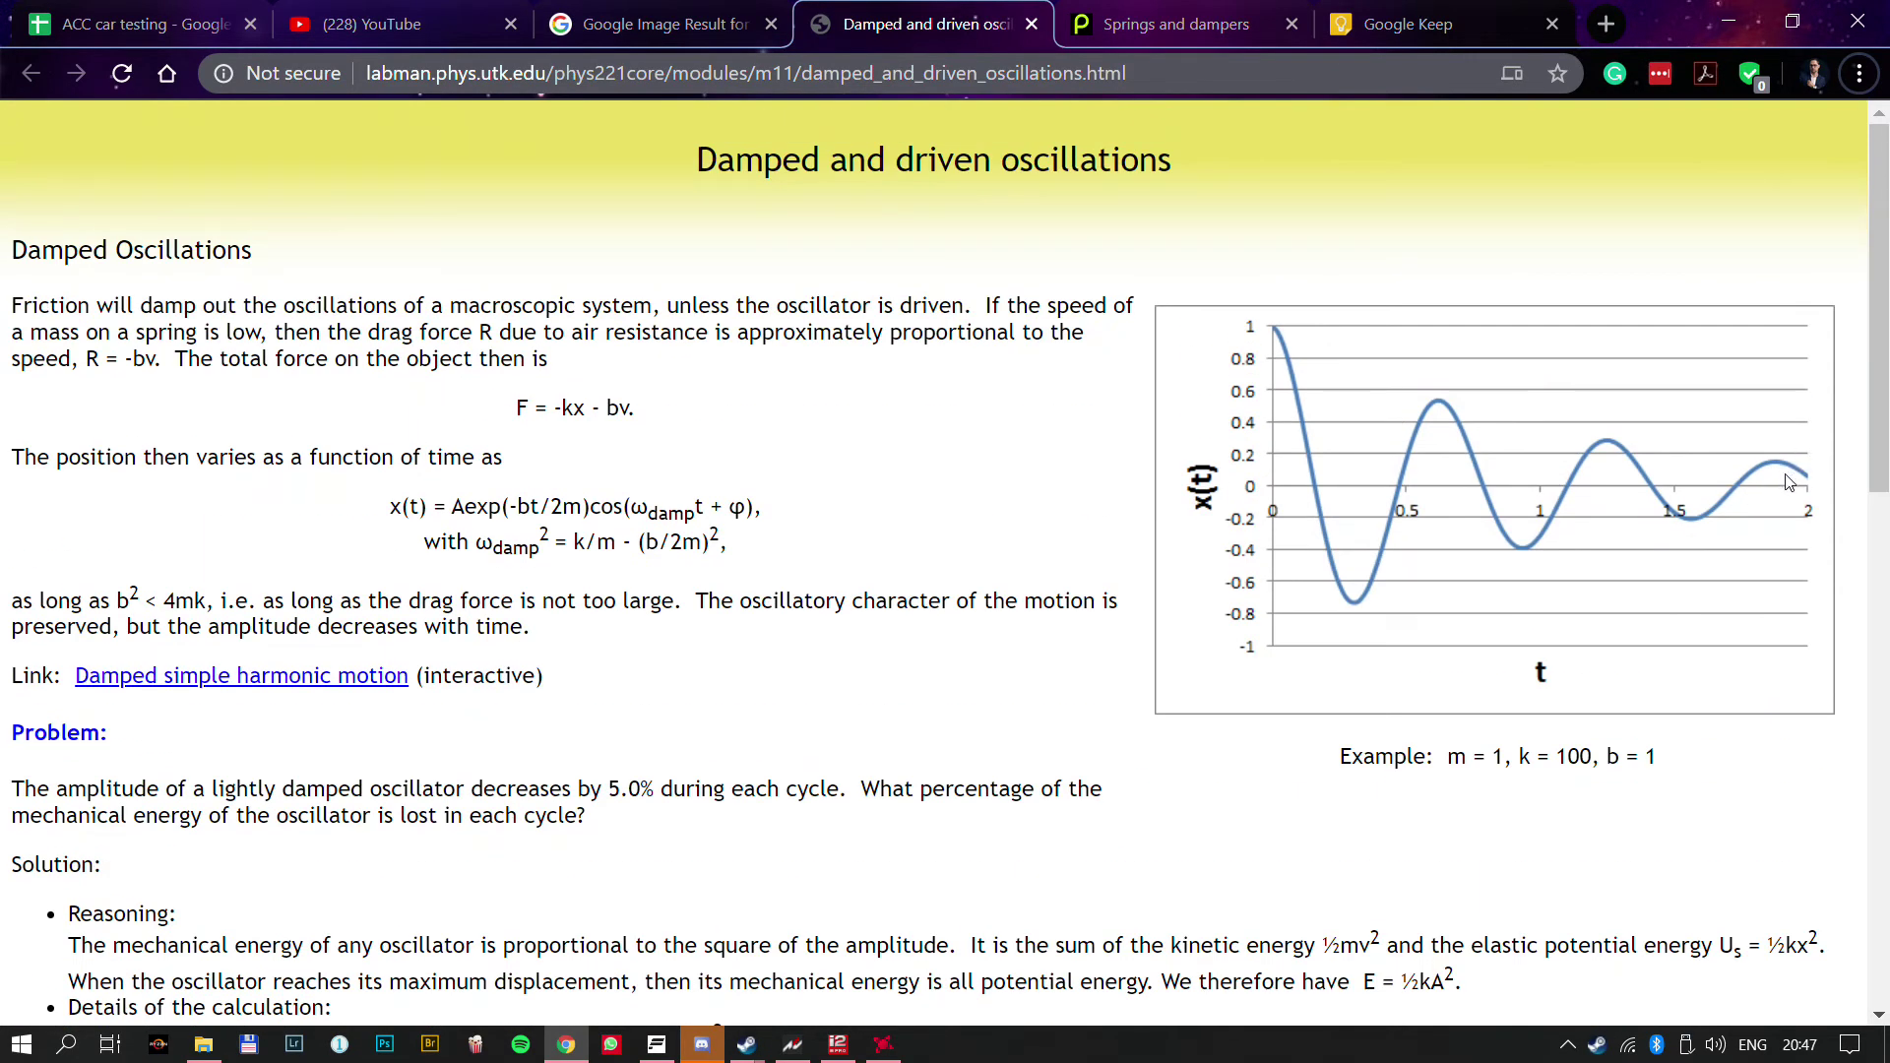
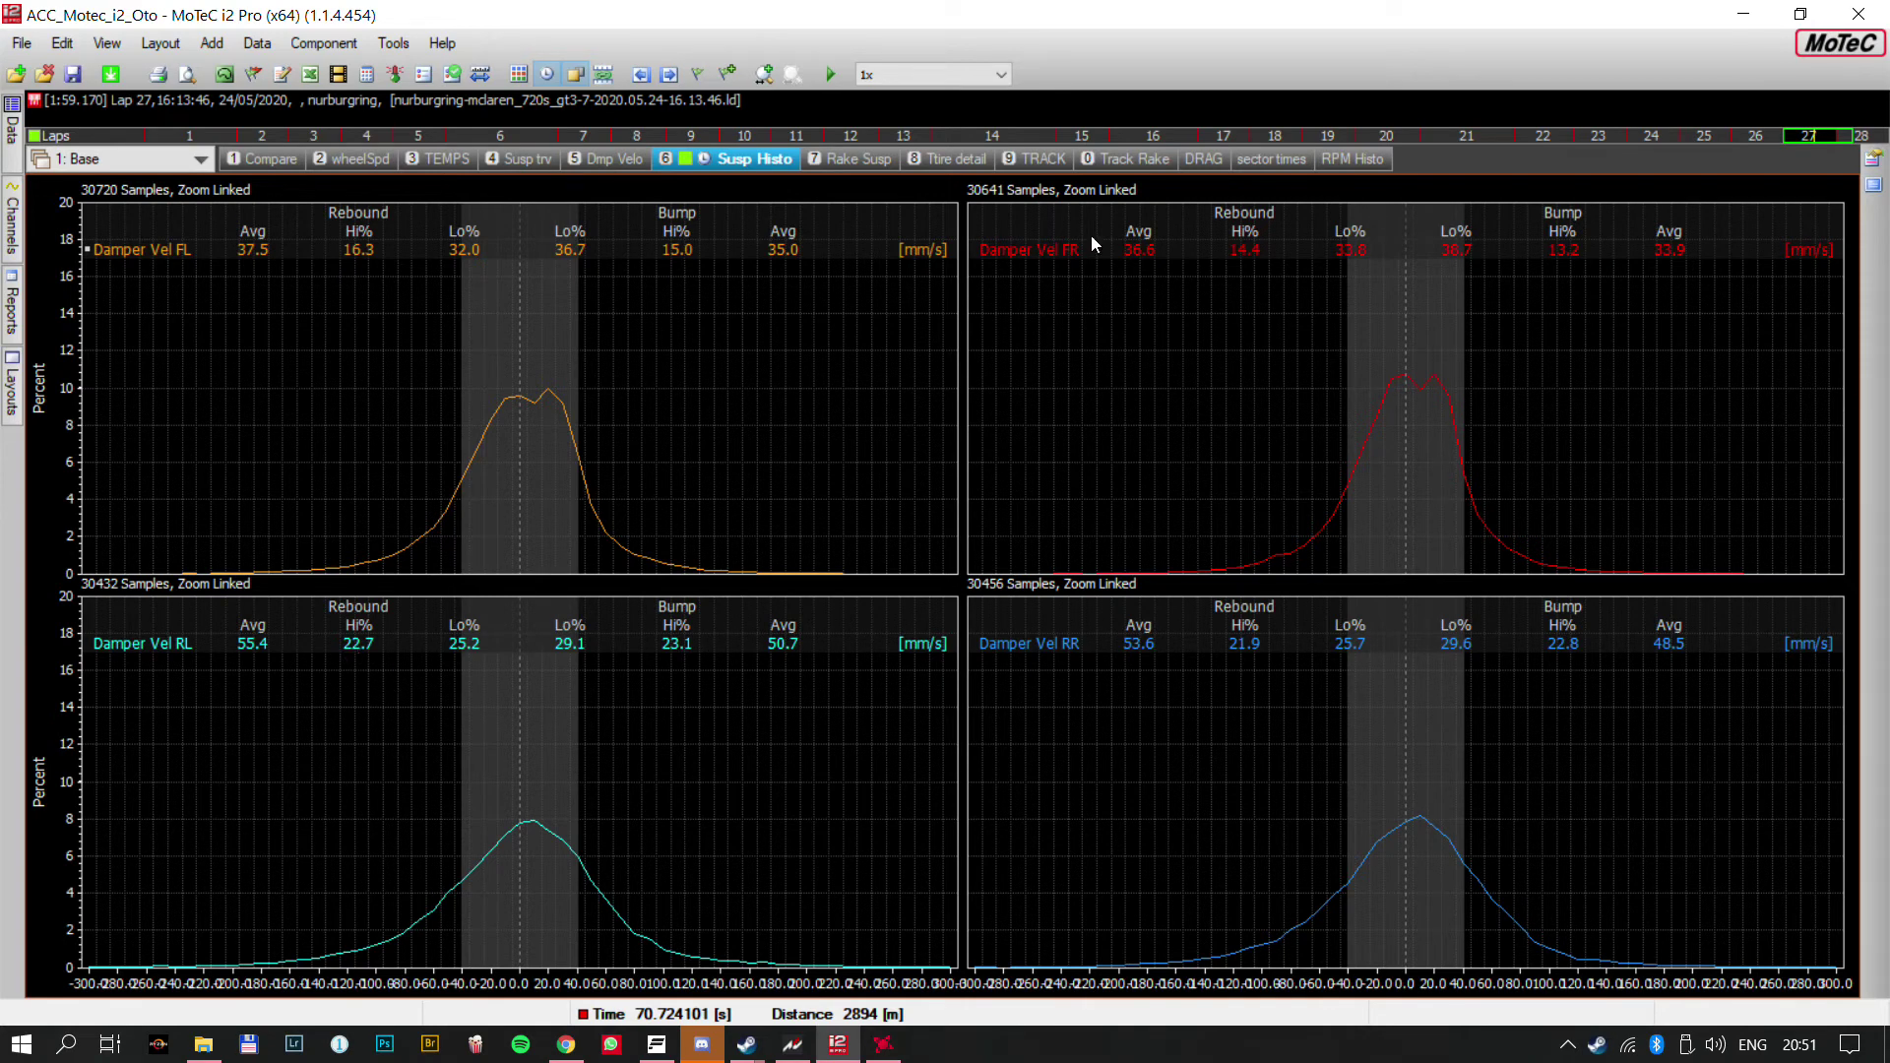
# Return from the damper histograms to the Dmp Velo worksheet showing Lap 27
pyautogui.click(617, 160)
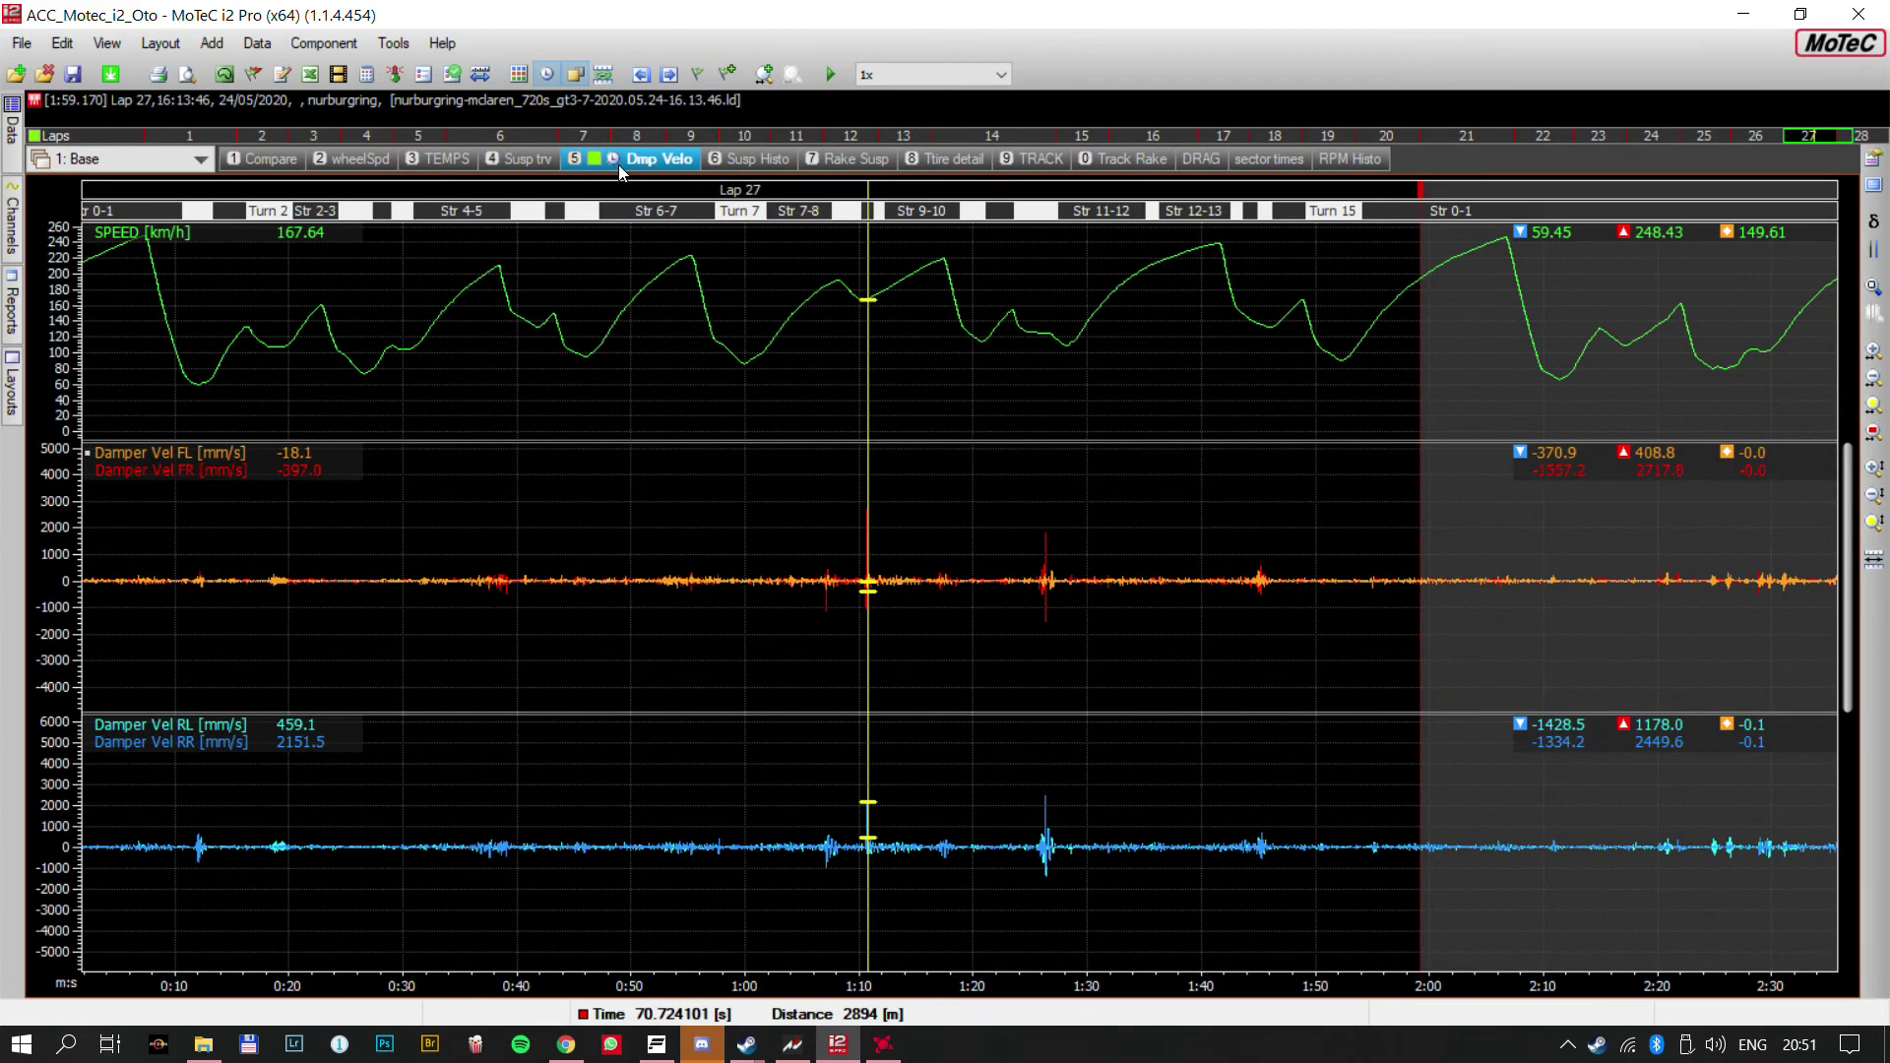
# Show the Rake Susp worksheet, switch to Ttire detail, and place the data cursor at about 3672 m on the right-side rake graph
pyautogui.click(826, 163)
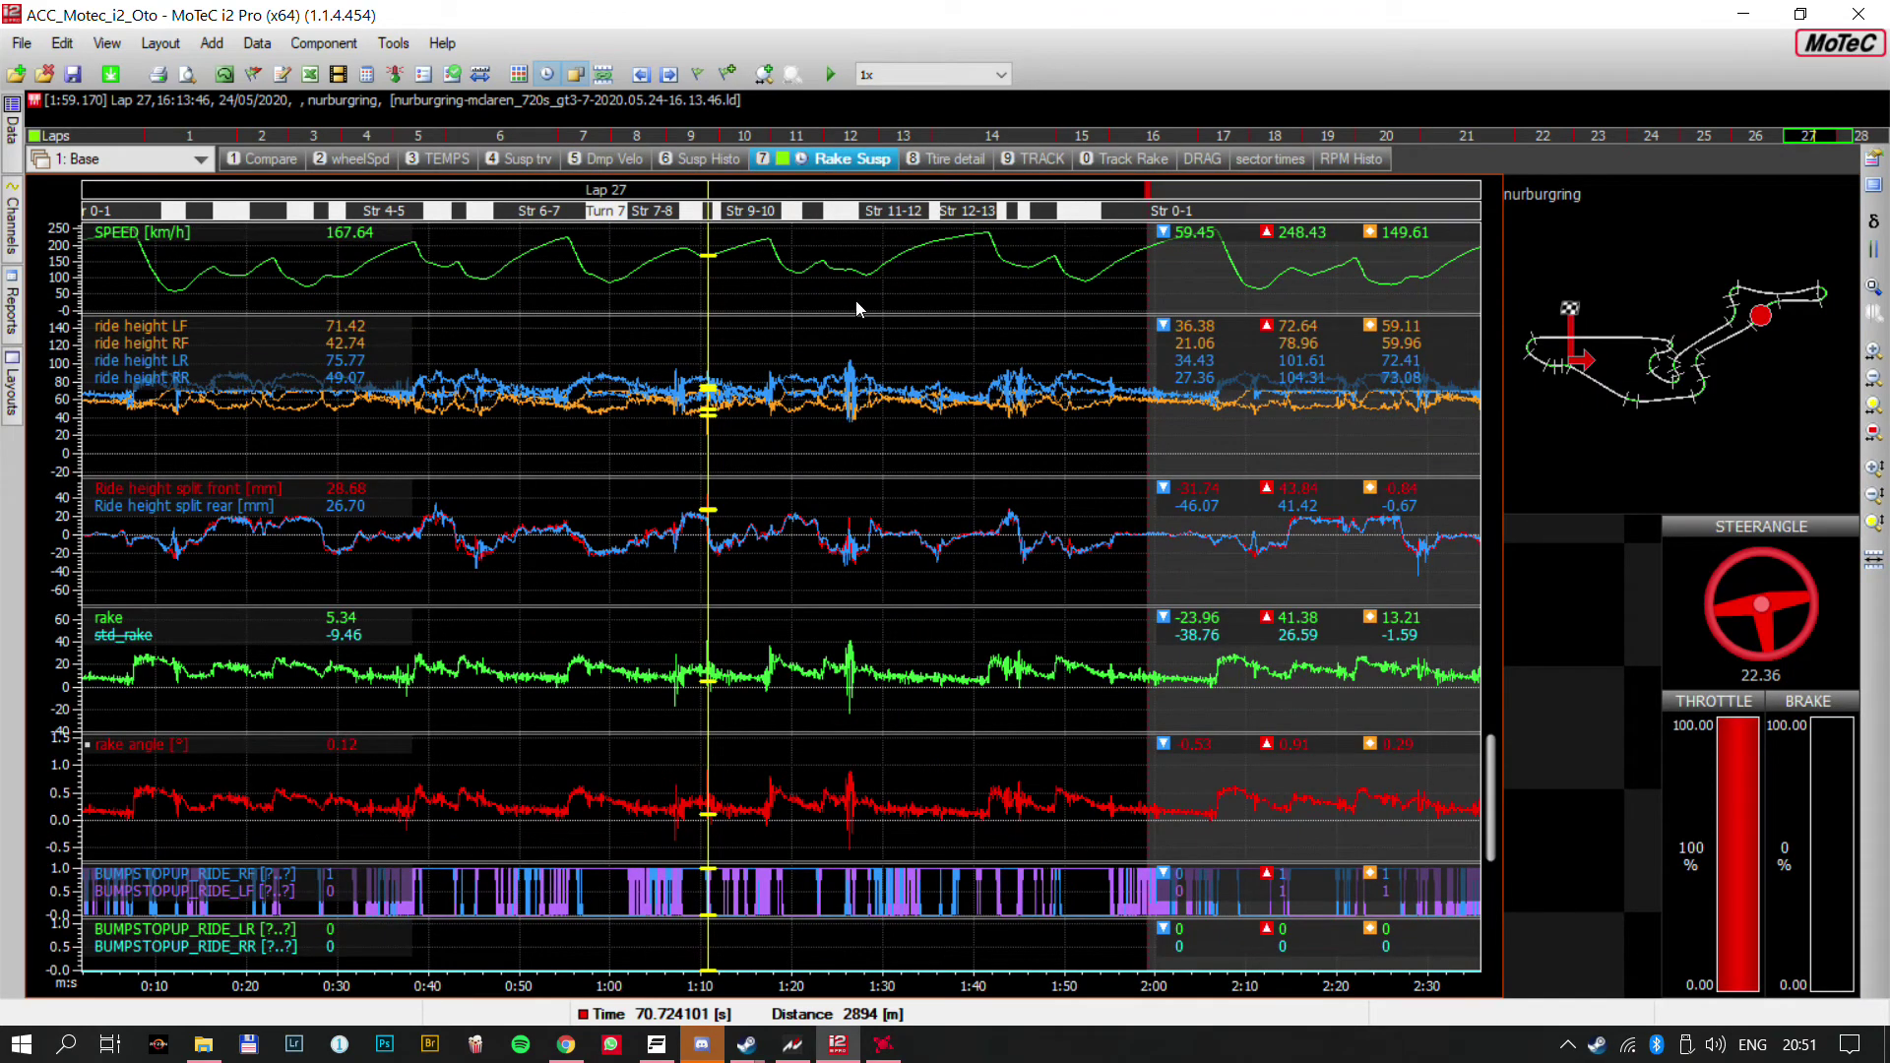
pyautogui.click(955, 160)
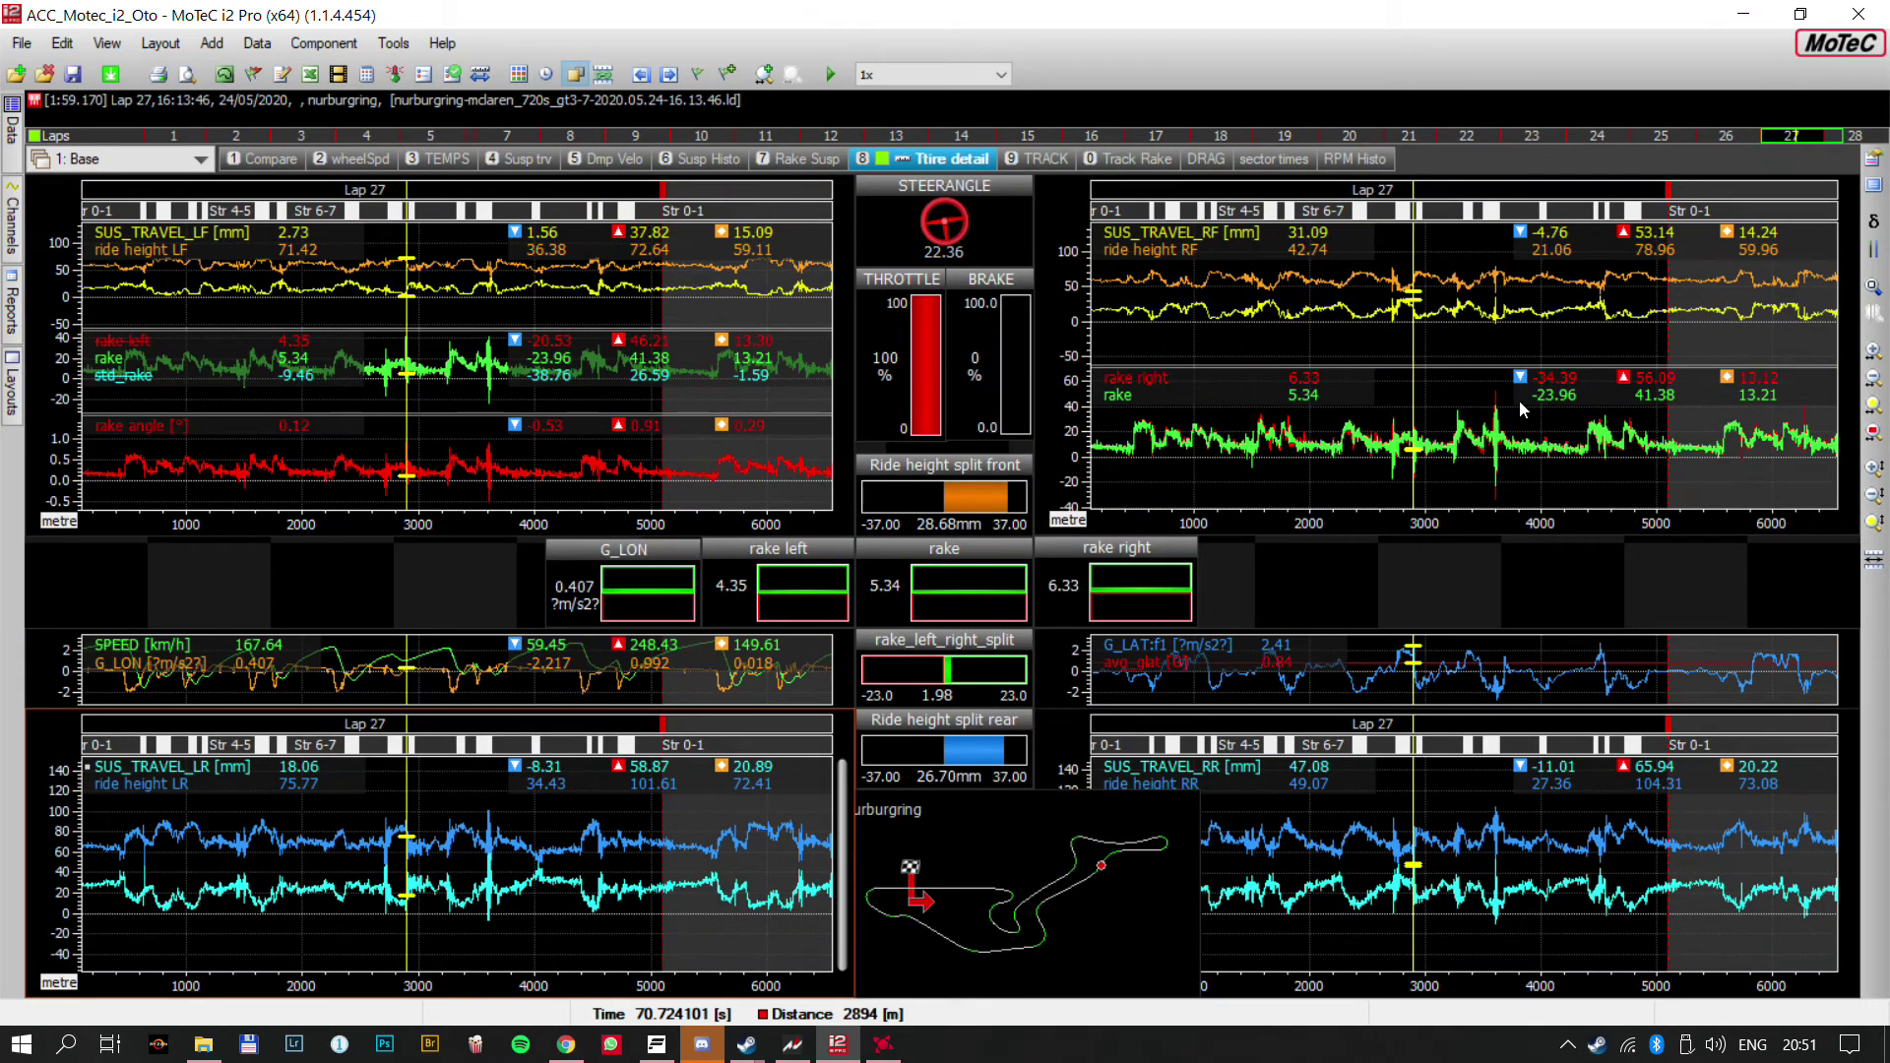
pyautogui.moveTo(1500, 445)
pyautogui.mouseDown()
pyautogui.moveTo(1509, 458)
pyautogui.moveTo(1461, 462)
pyautogui.moveTo(1523, 463)
pyautogui.moveTo(1458, 463)
pyautogui.moveTo(1509, 460)
pyautogui.mouseUp()
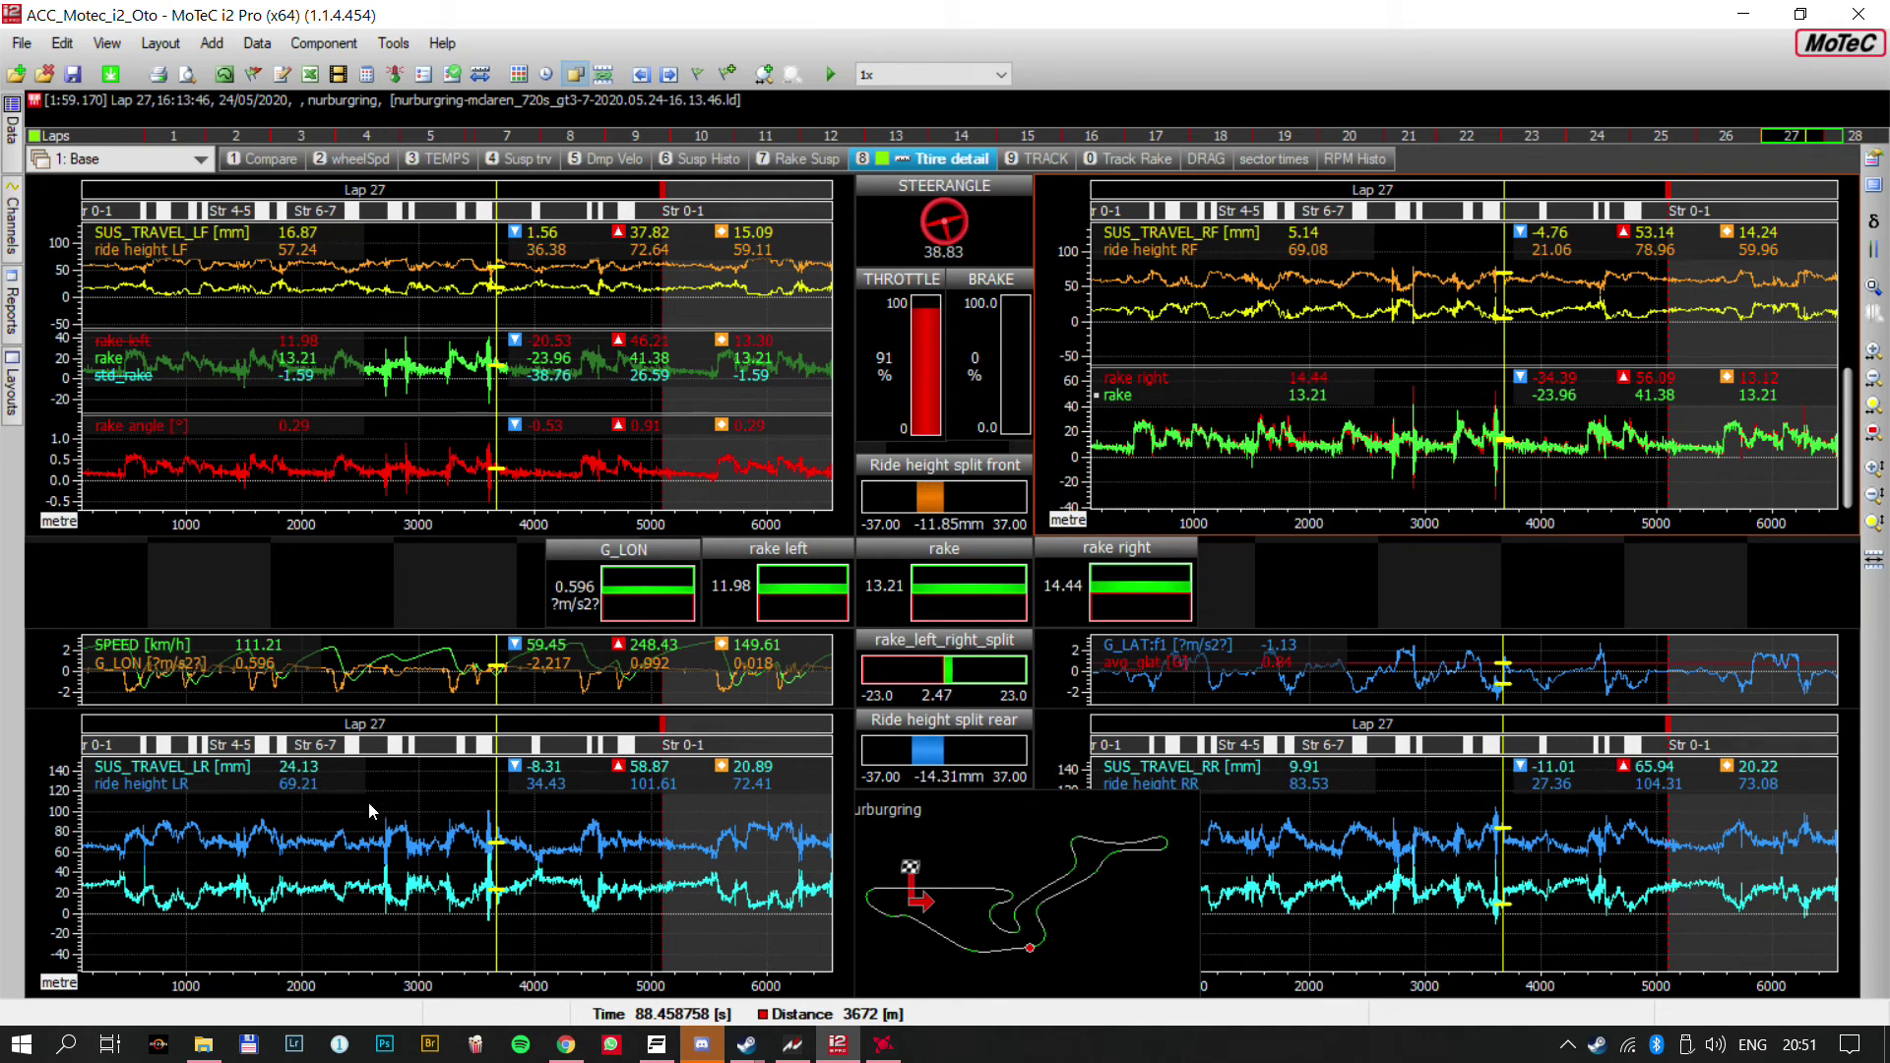
# Switch to the TRACK worksheet and enable the GEAR channel notes in the track report
pyautogui.click(1044, 161)
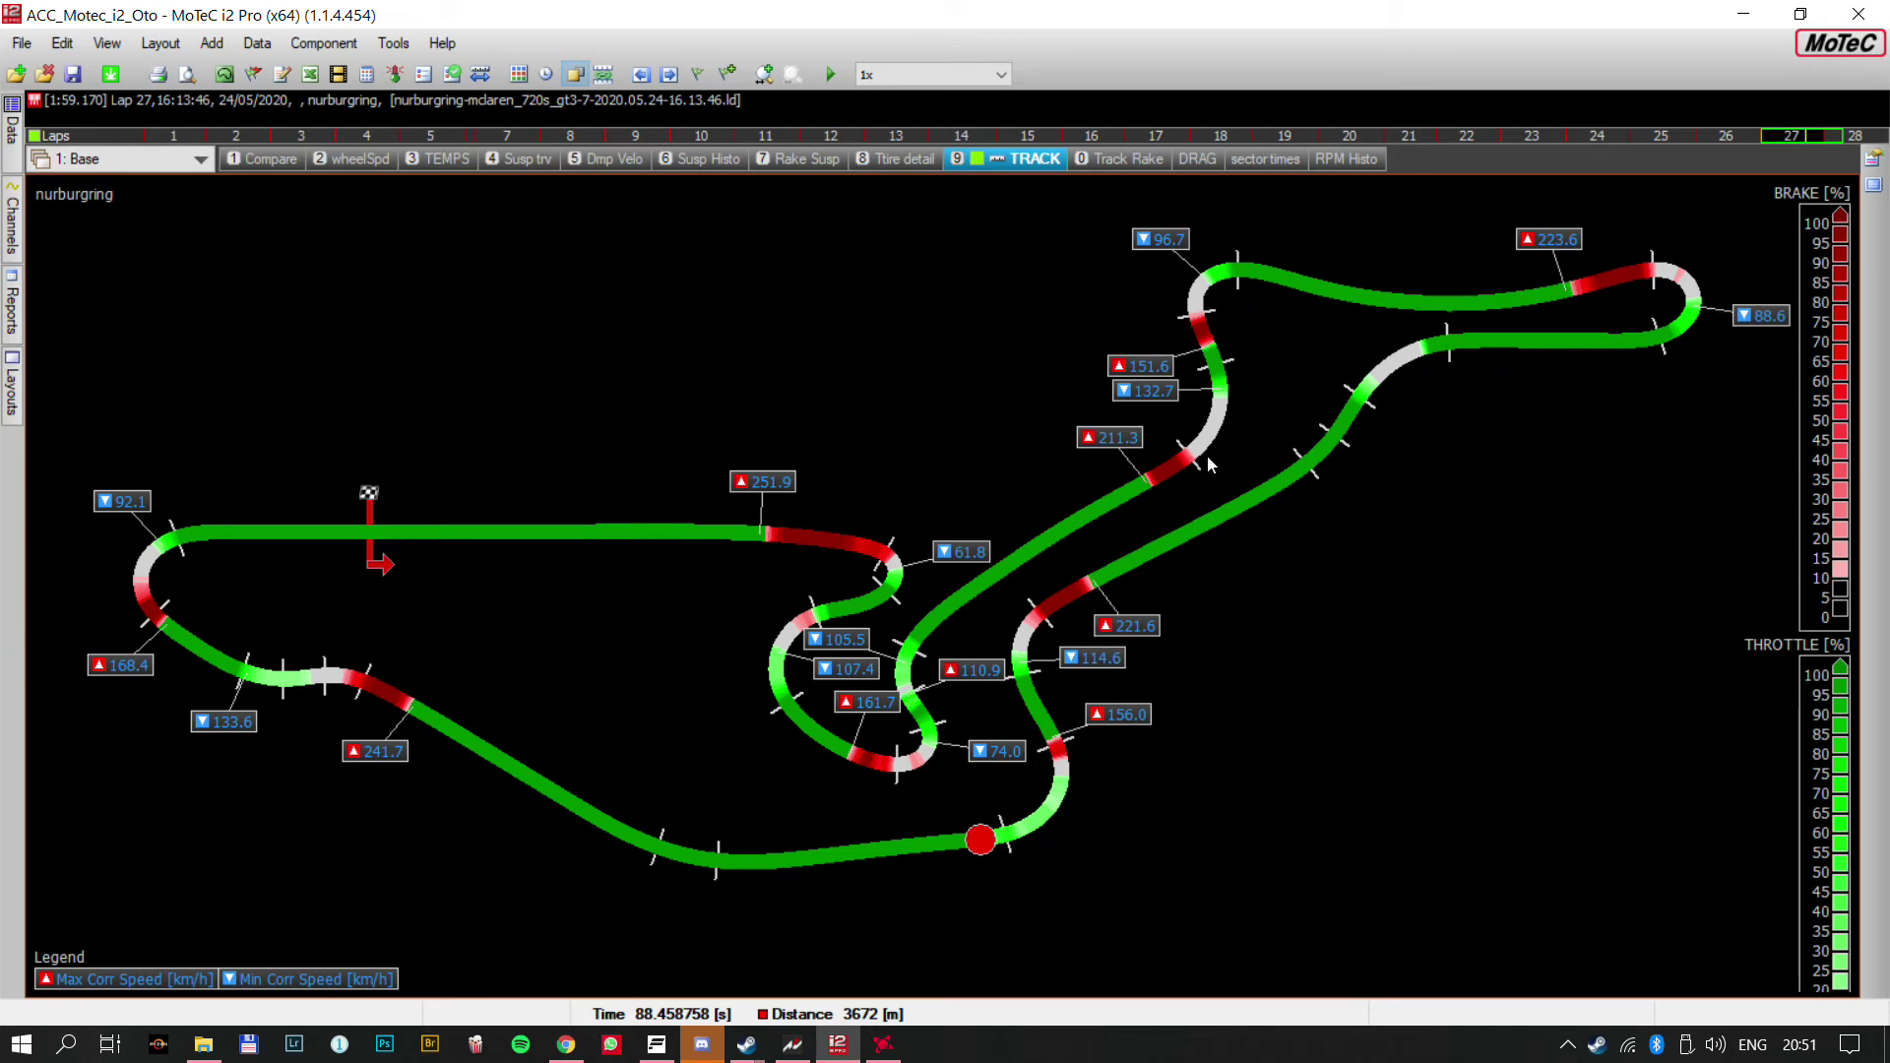
pyautogui.doubleClick(1092, 615)
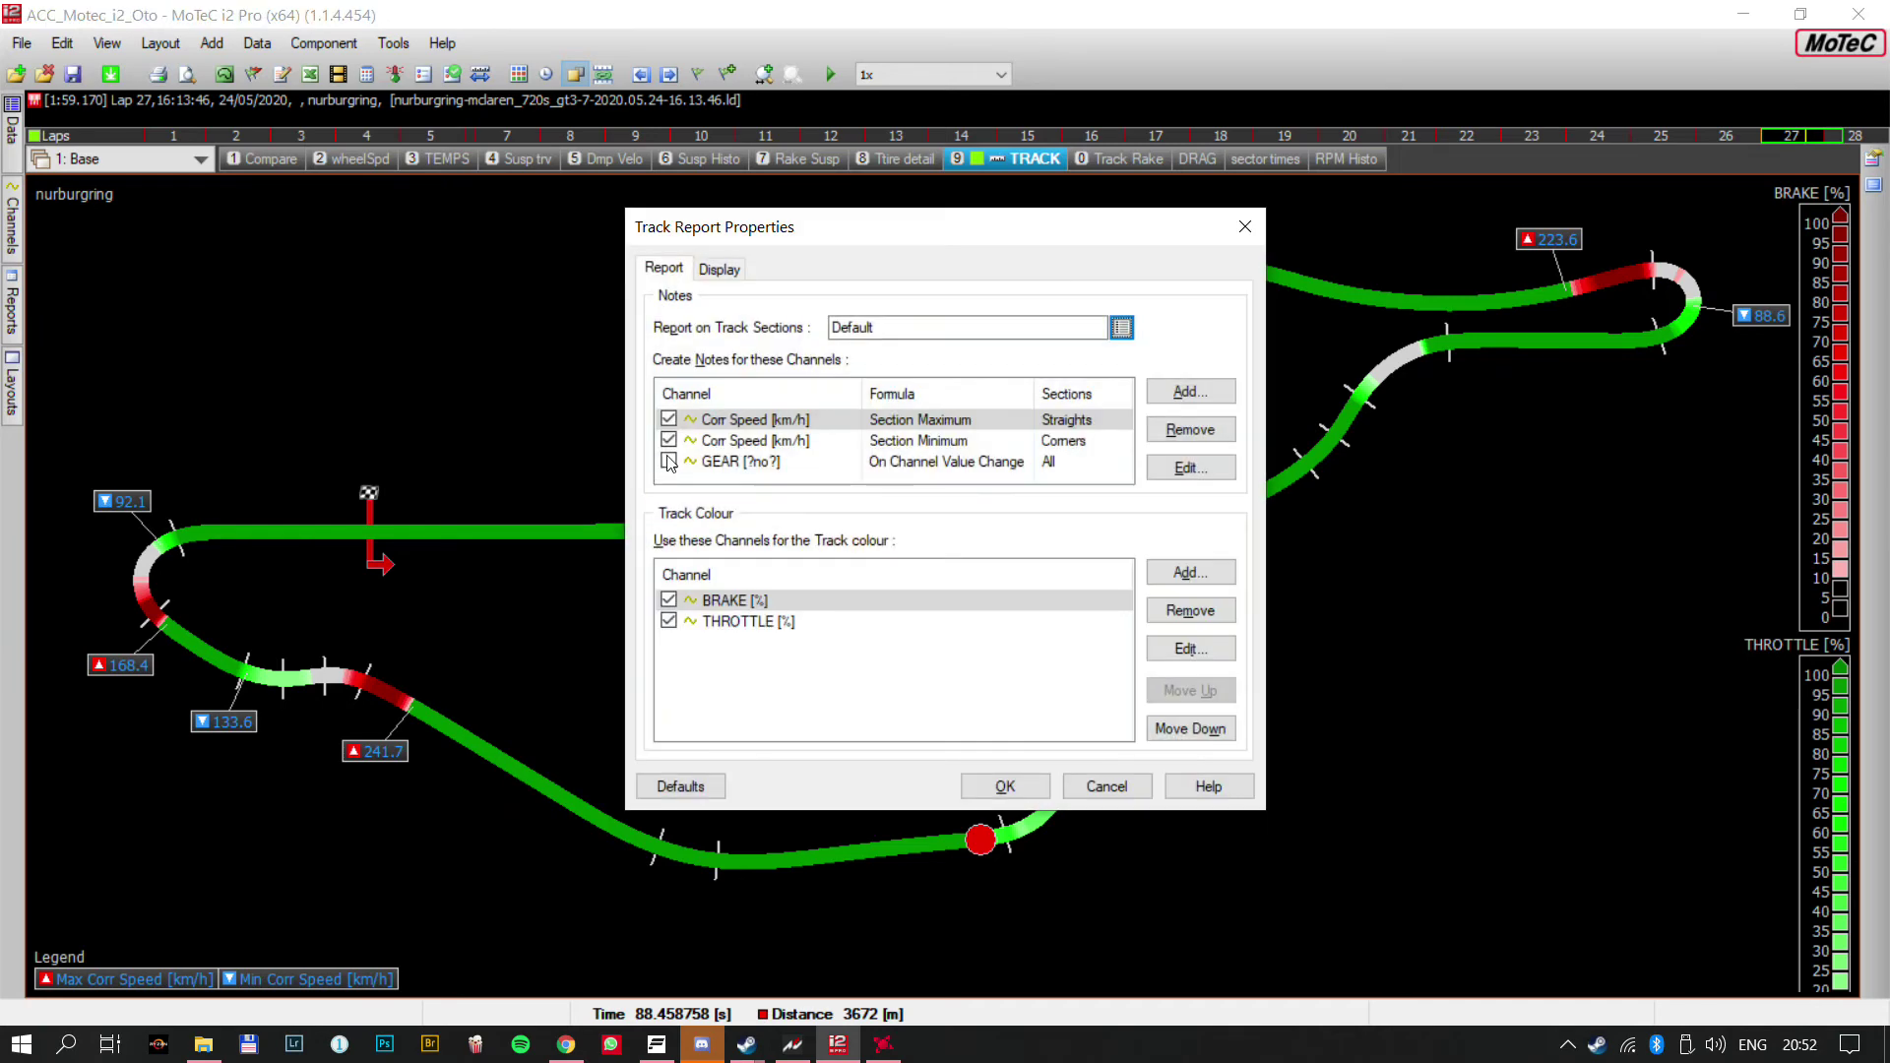
pyautogui.click(670, 461)
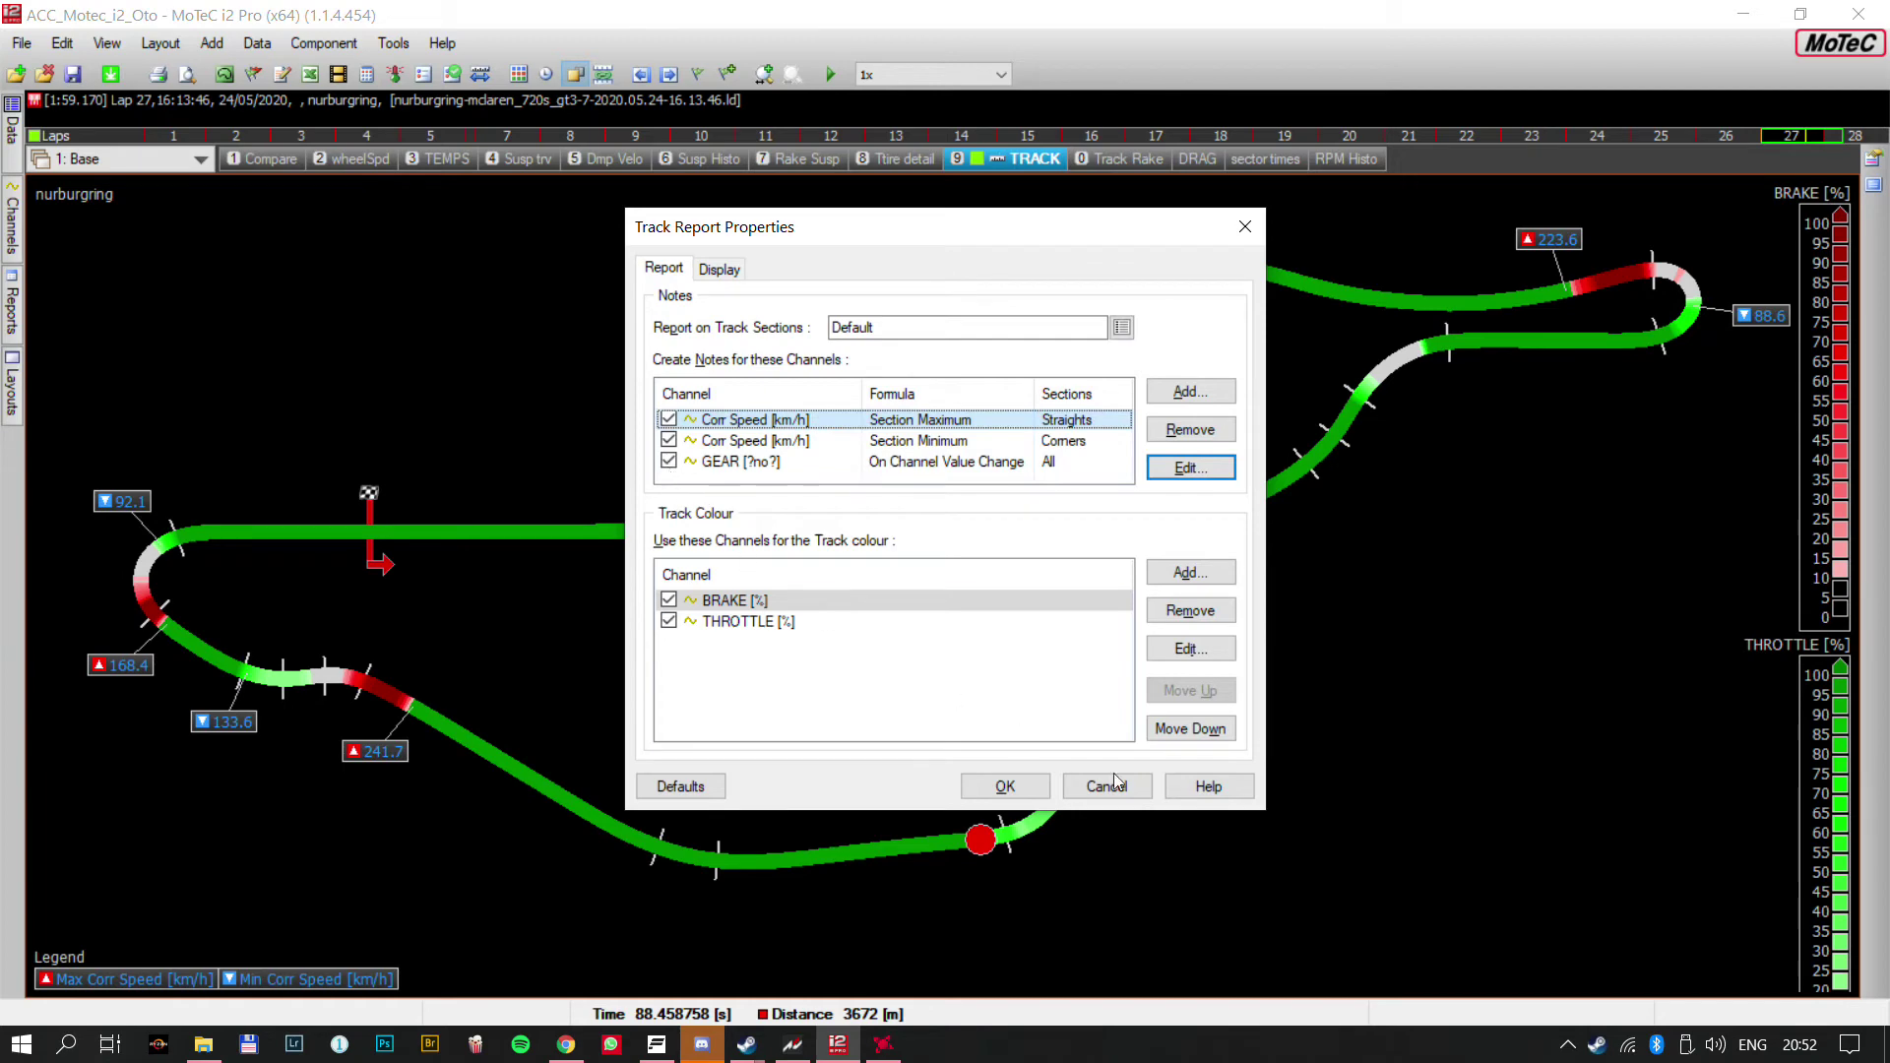
pyautogui.click(1000, 785)
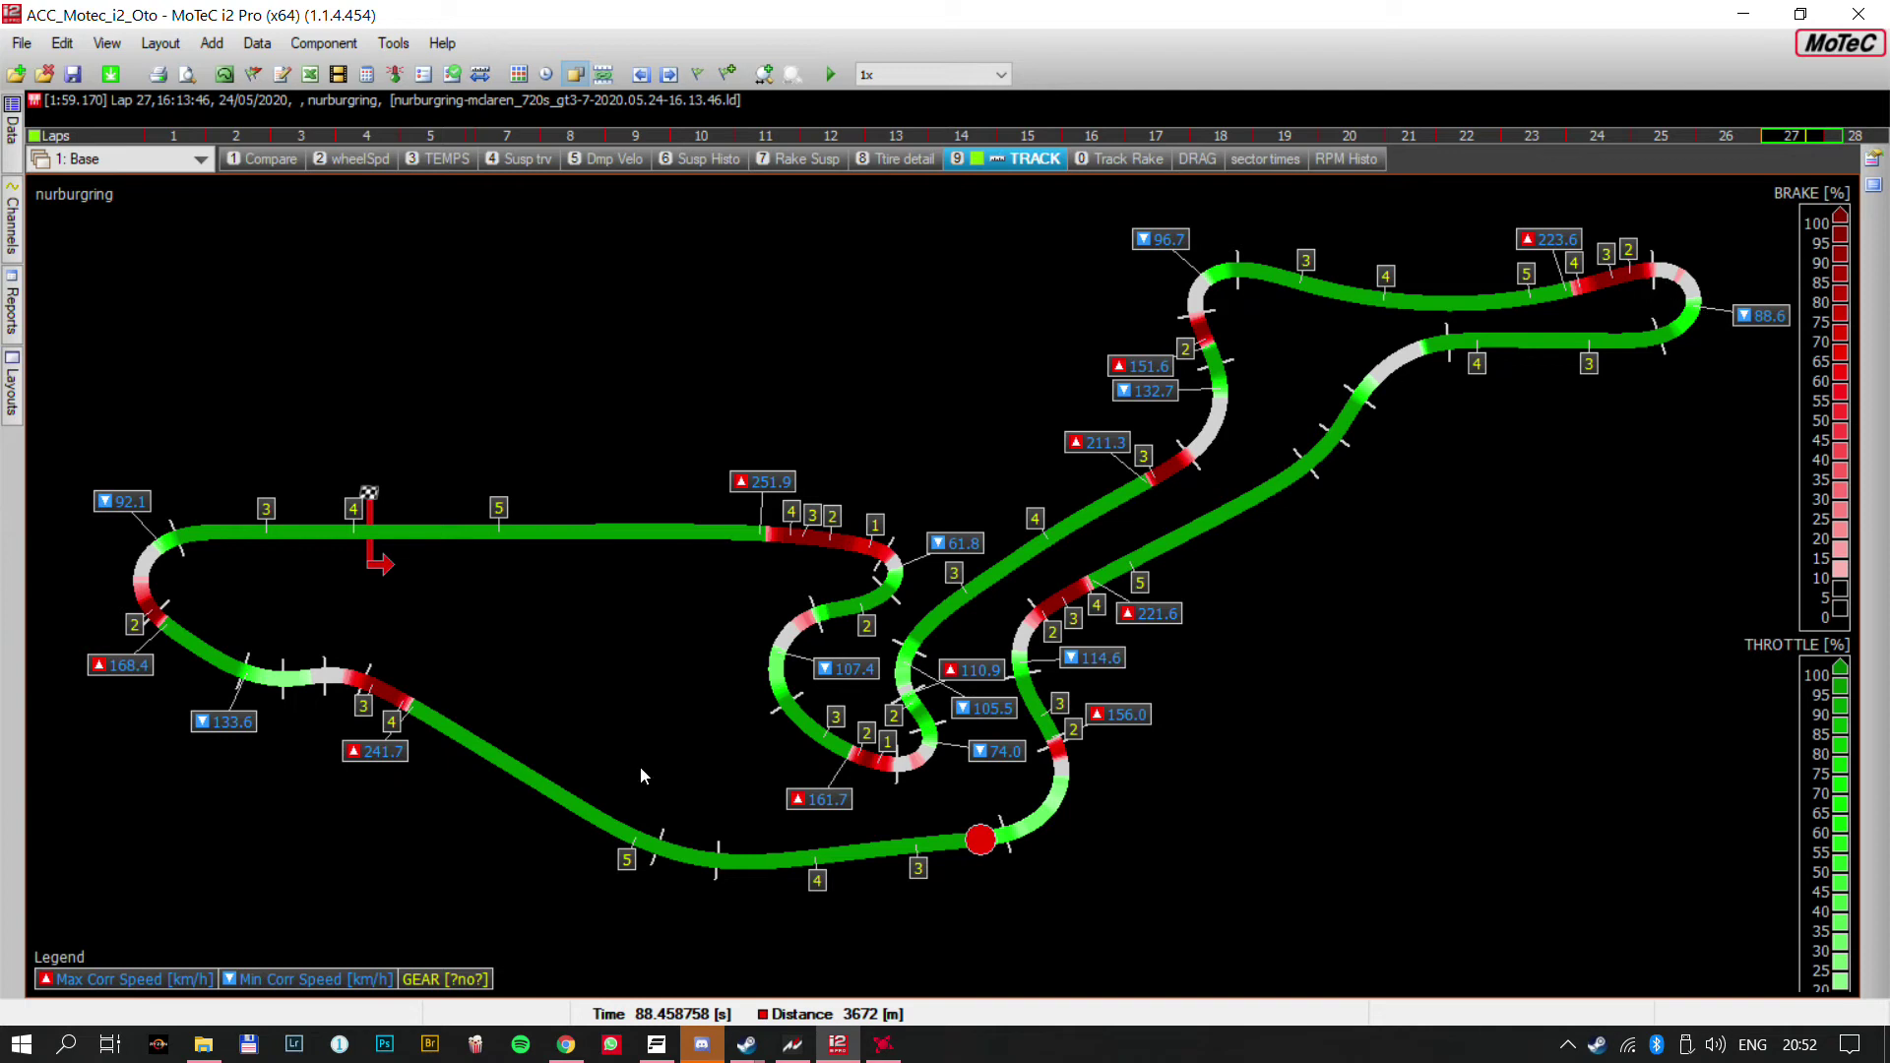
# Show the Track Rake worksheet and examine the Turn 11 rake angle colours in close-up, placing the cursor at about 3602 m
pyautogui.click(1144, 164)
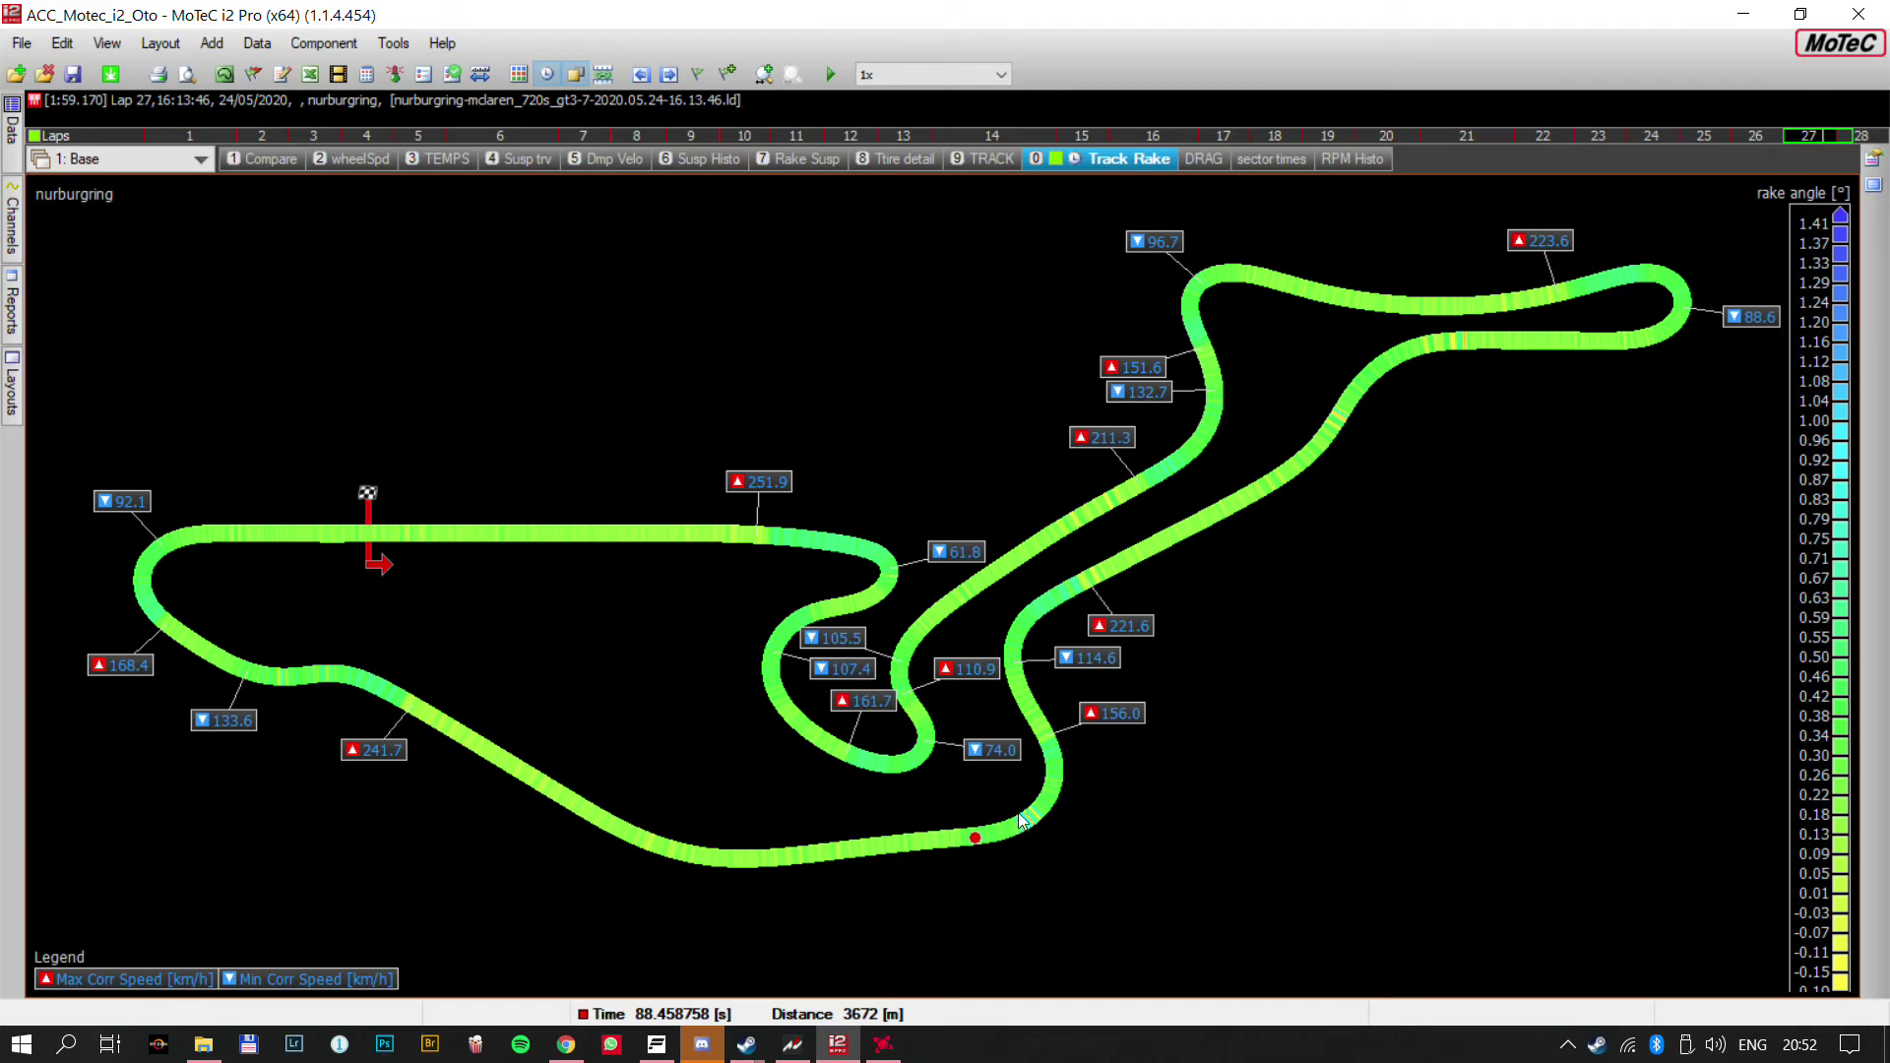
pyautogui.scroll(1, 1063, 759)
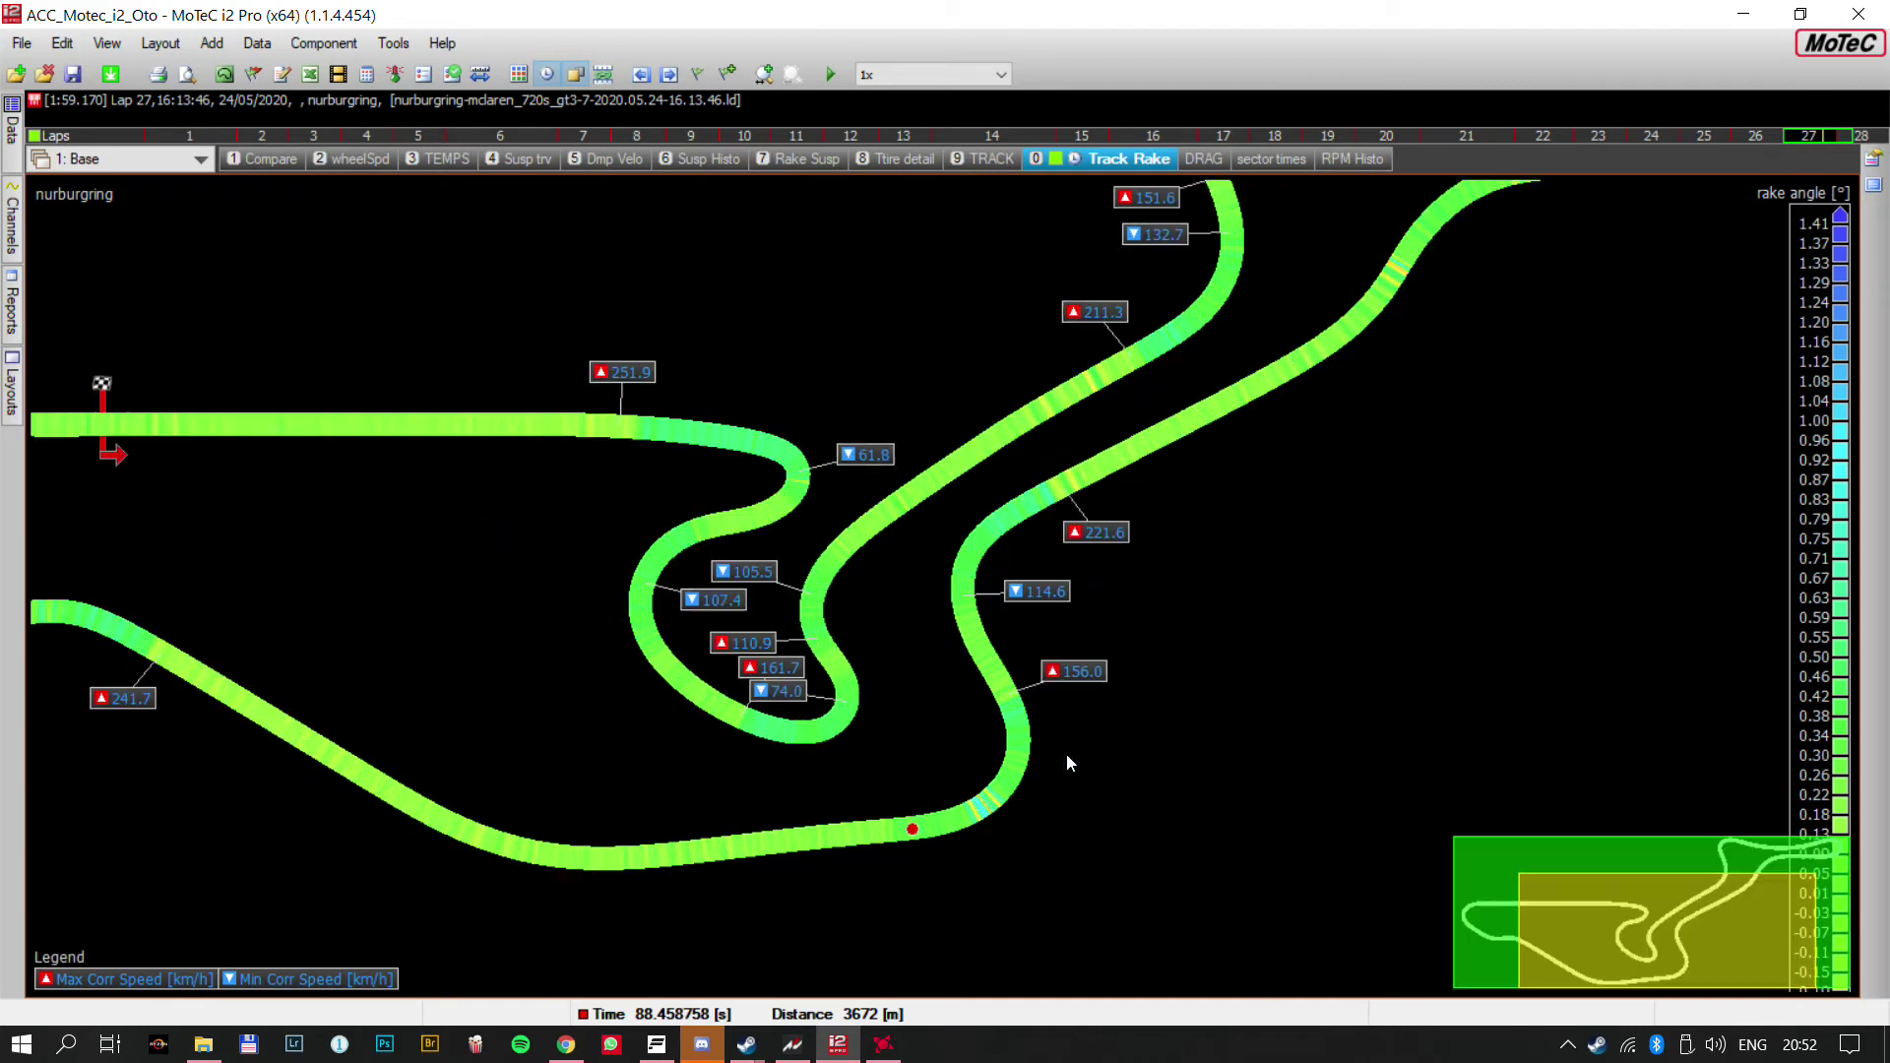
pyautogui.scroll(1, 1054, 755)
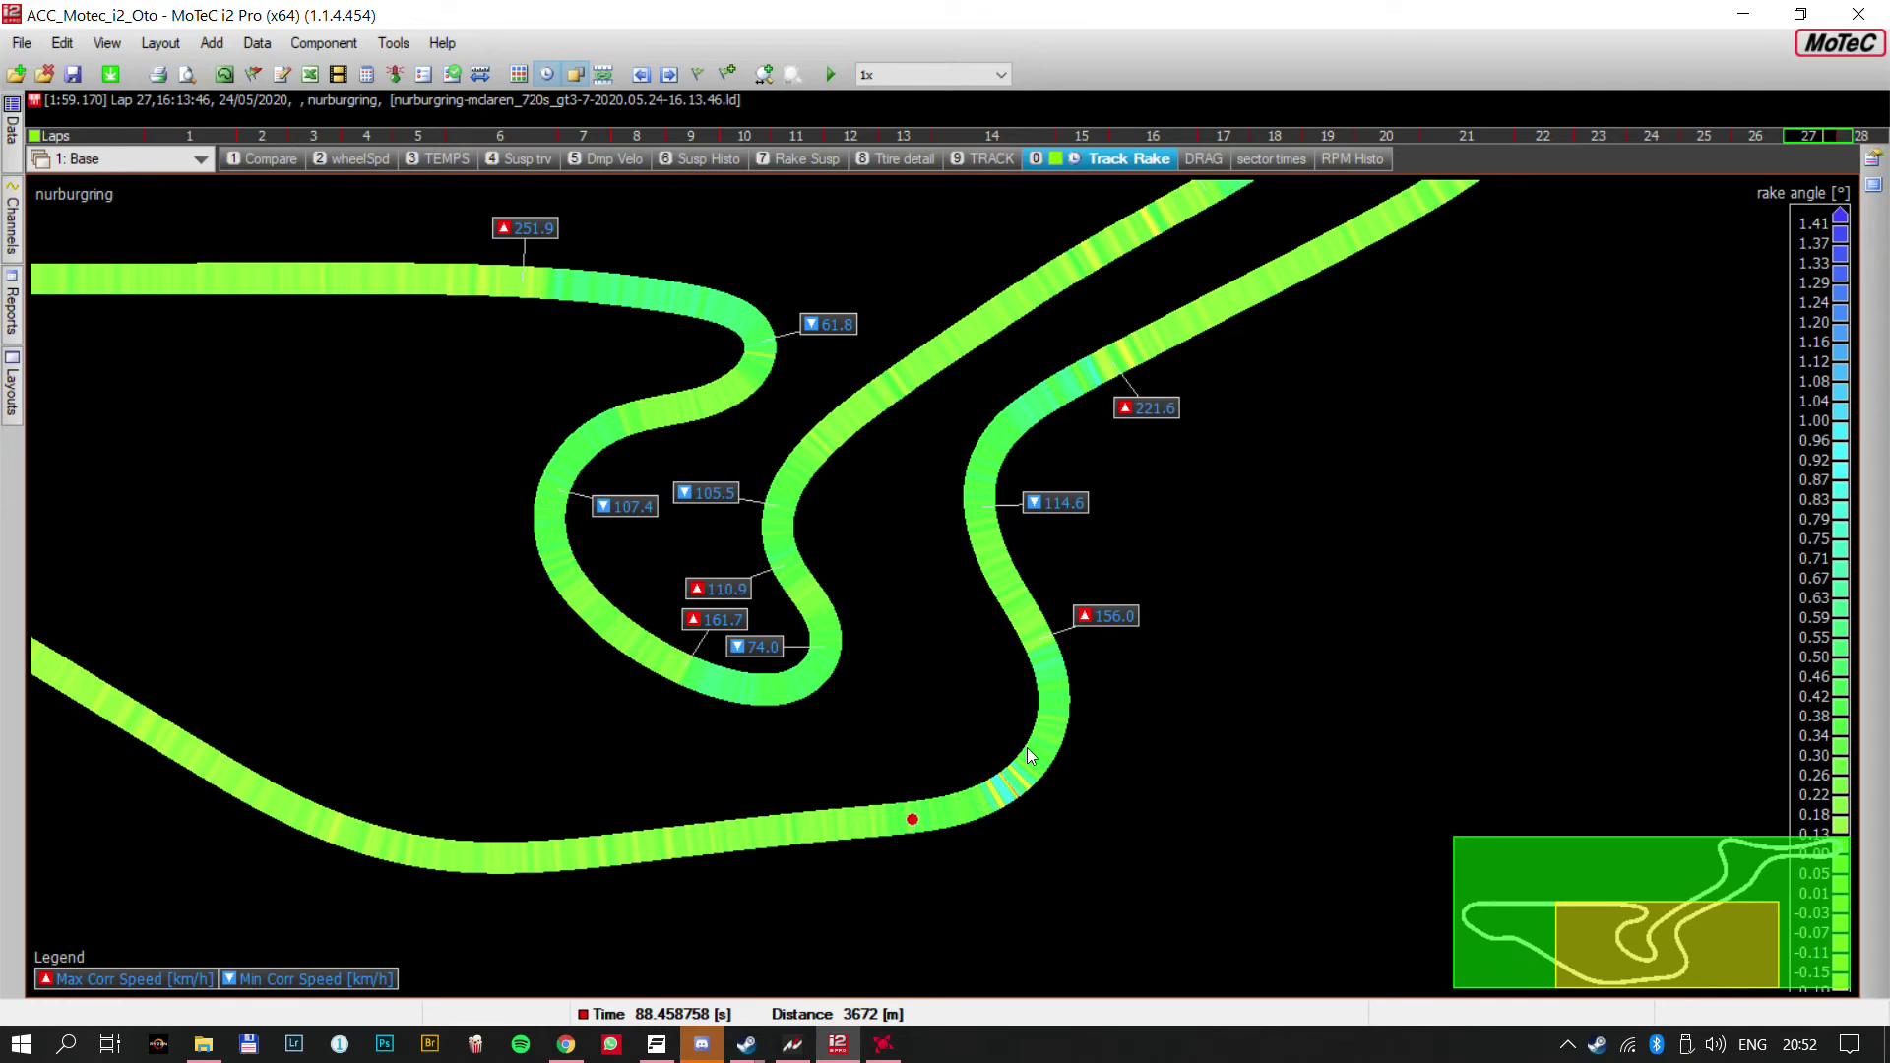
pyautogui.scroll(3, 1025, 747)
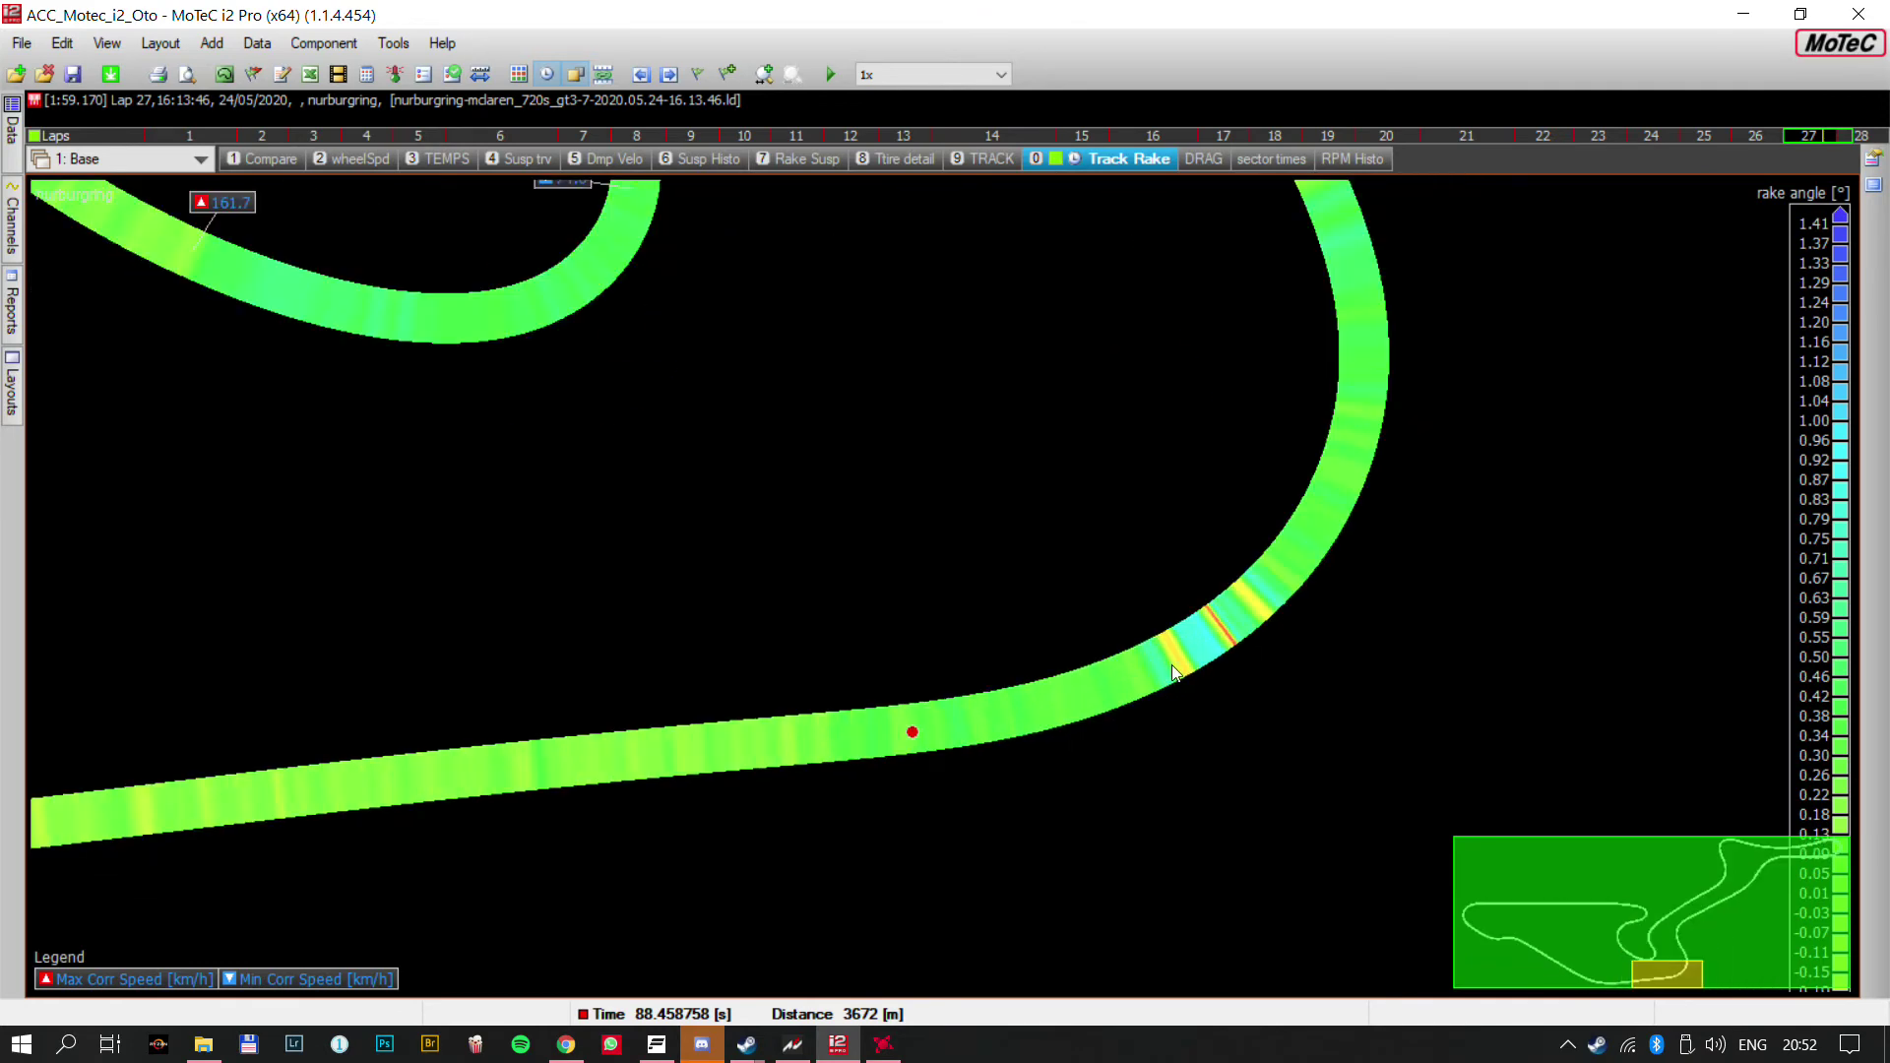
pyautogui.click(1222, 626)
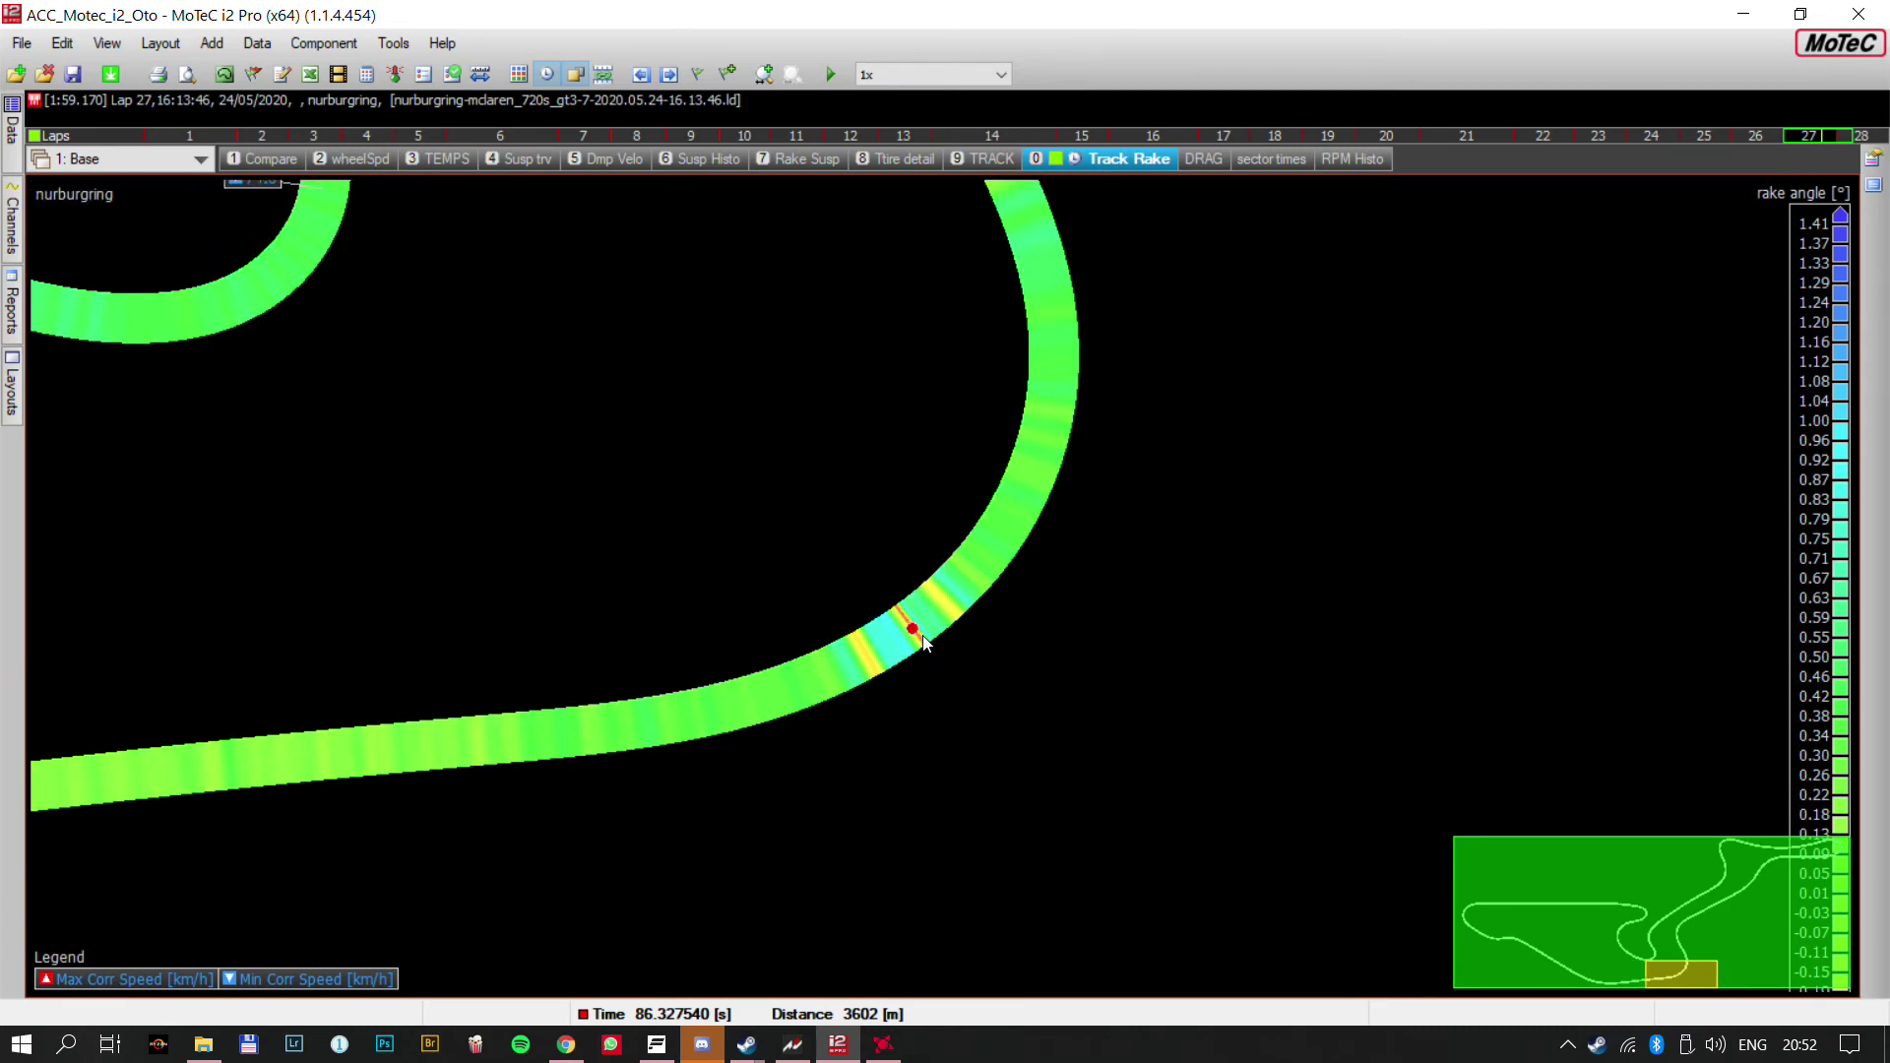
pyautogui.scroll(-5, 903, 618)
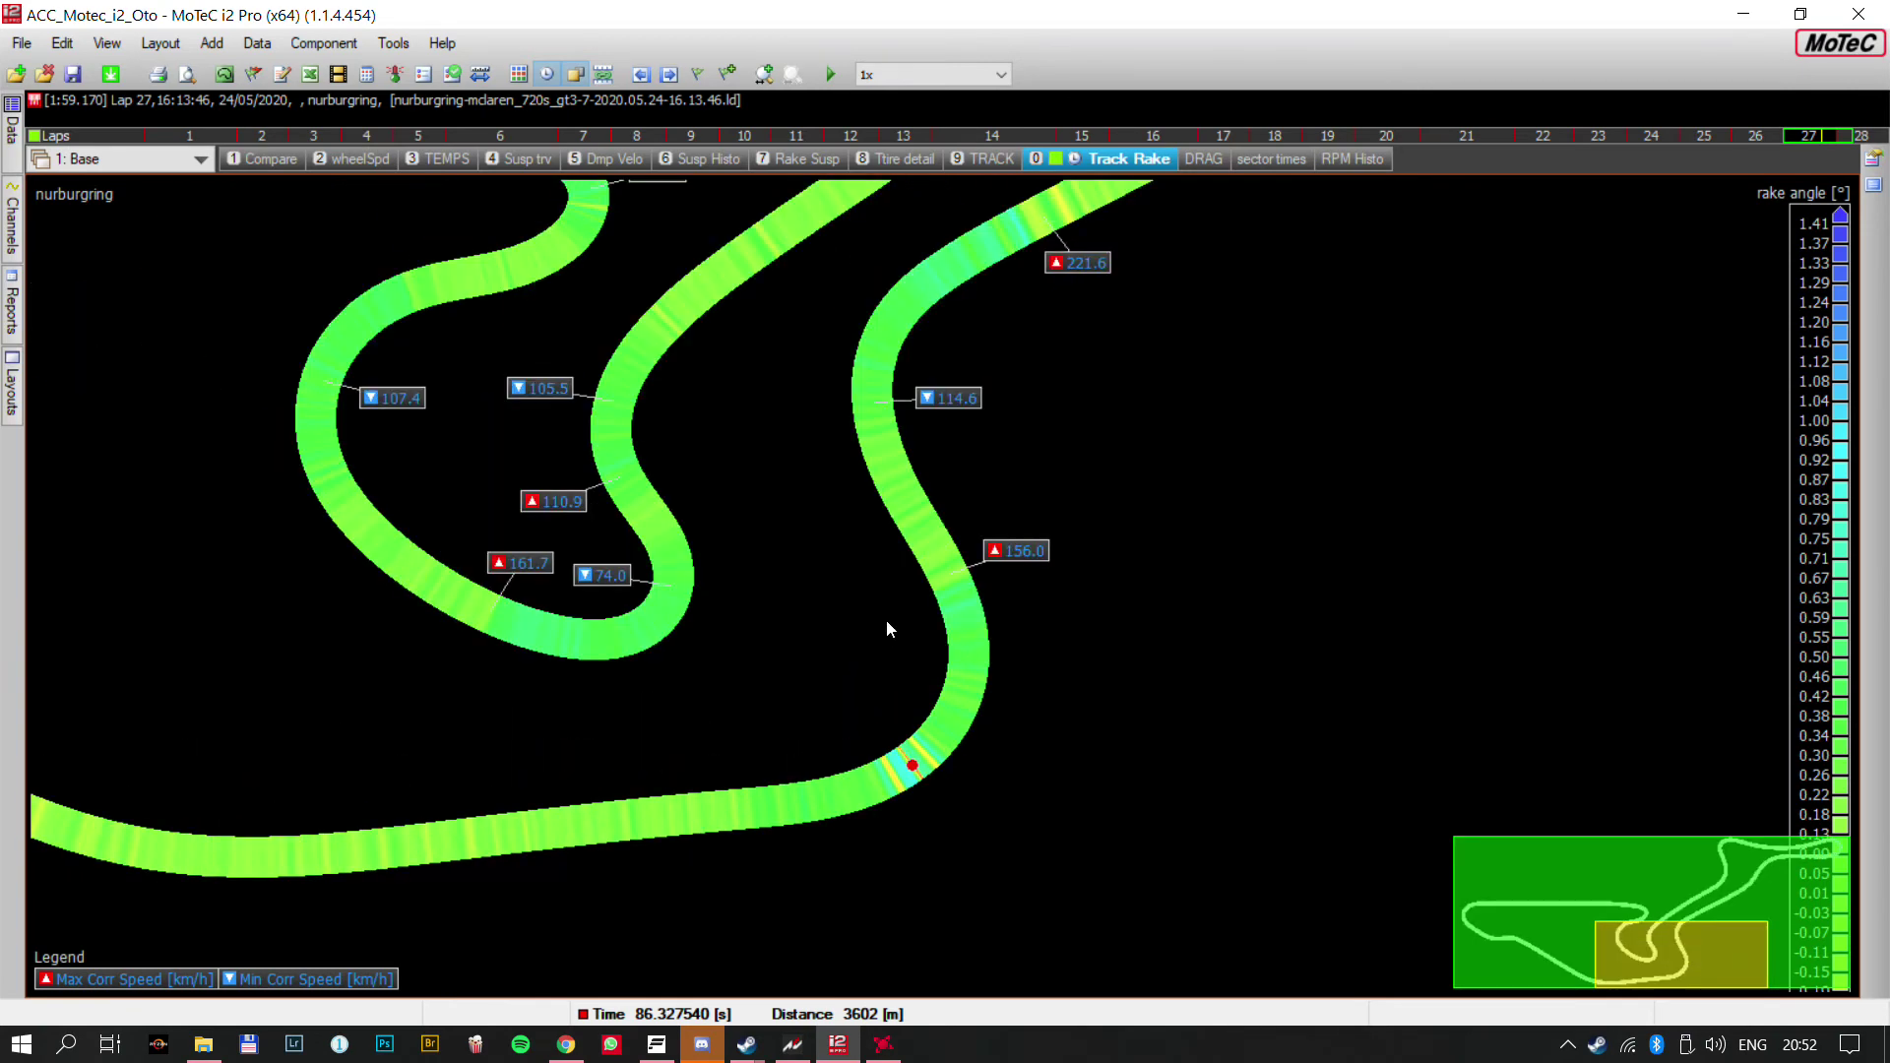
pyautogui.scroll(5, 1083, 532)
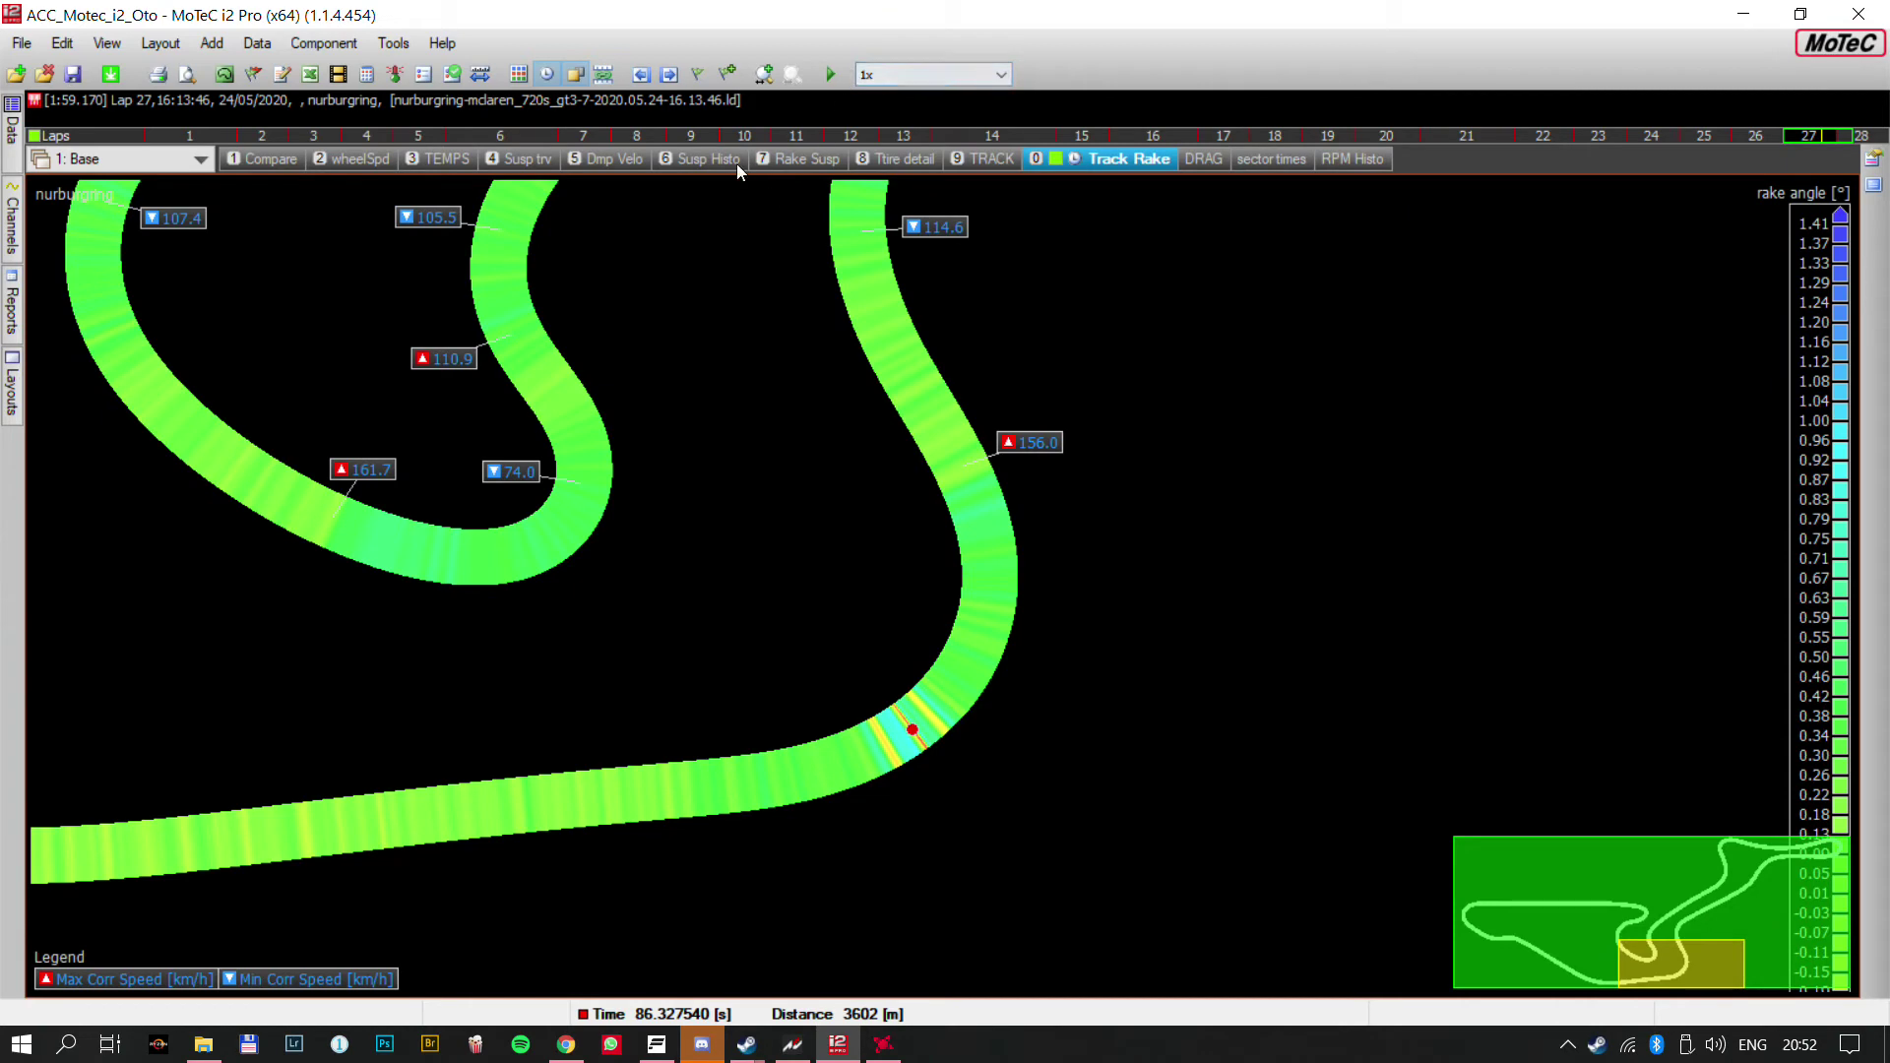
# Switch to the Rake Susp worksheet and examine the ride height and rake oscillations around Turn 11 in close-up
pyautogui.click(800, 159)
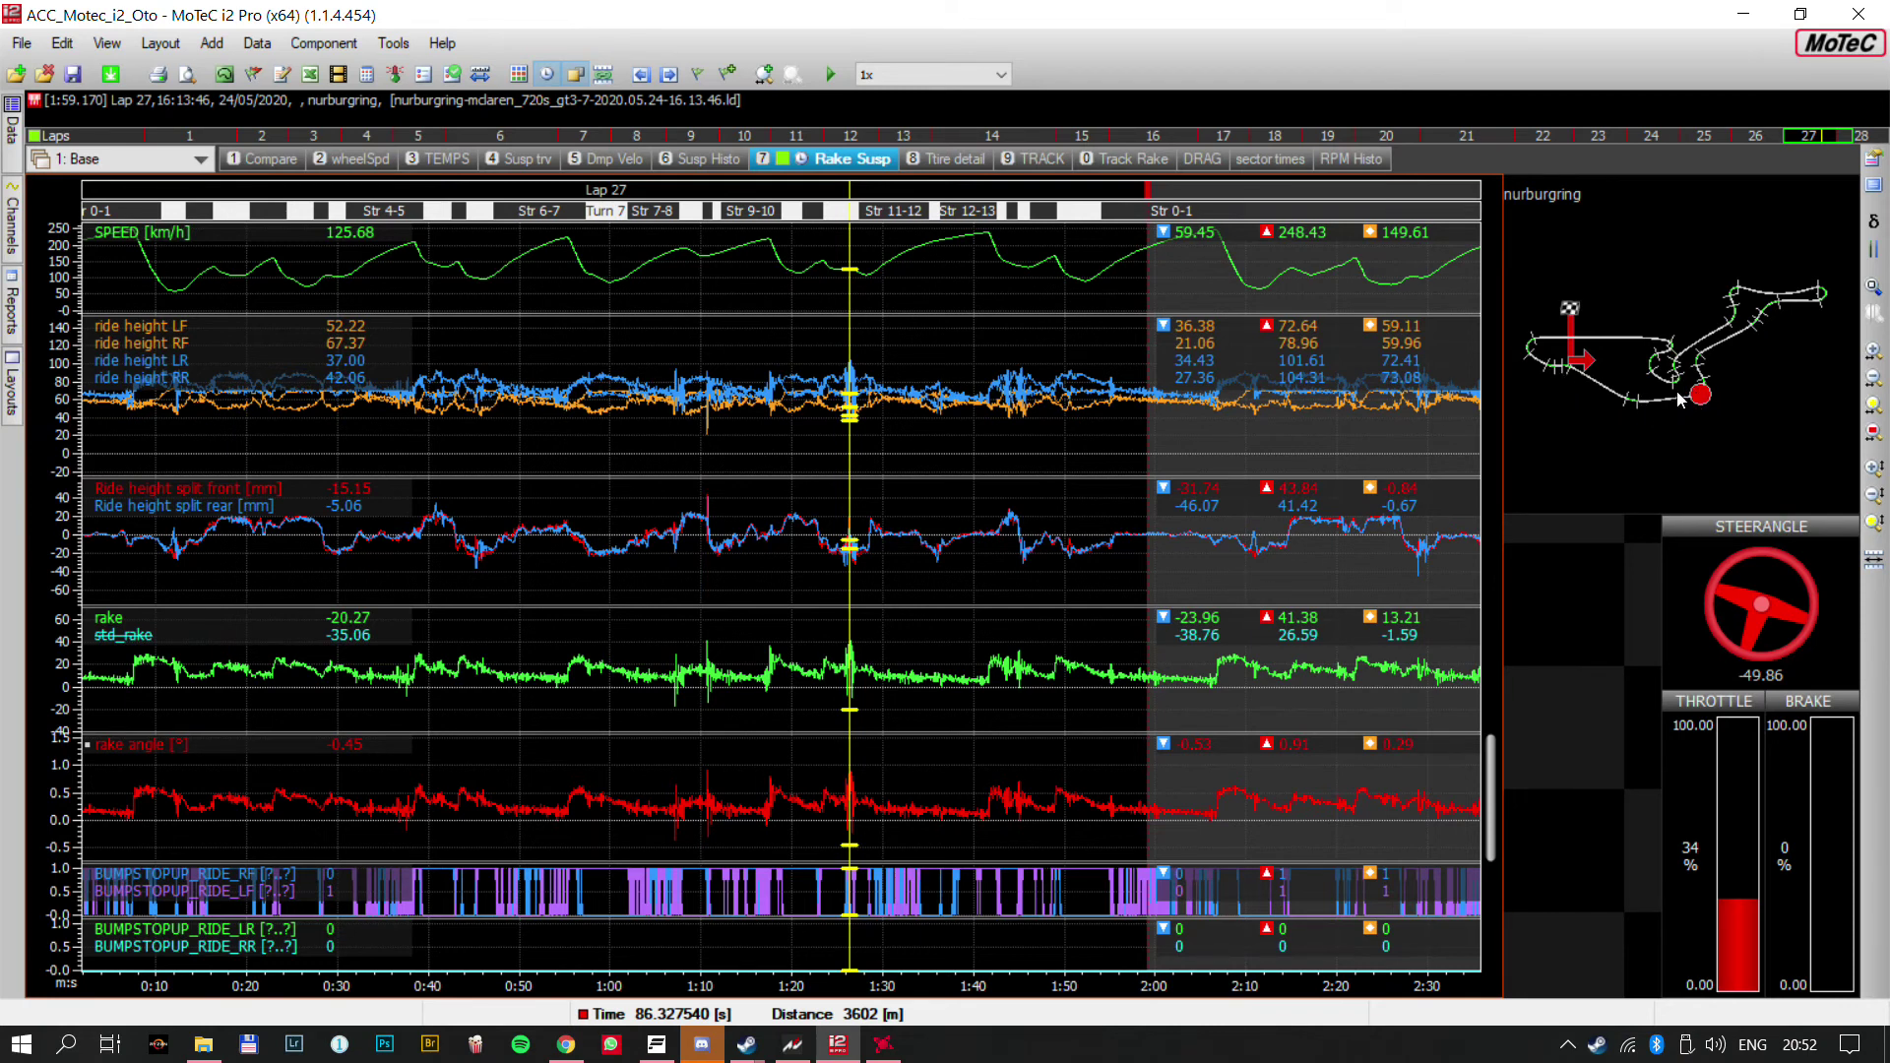
pyautogui.scroll(5, 895, 839)
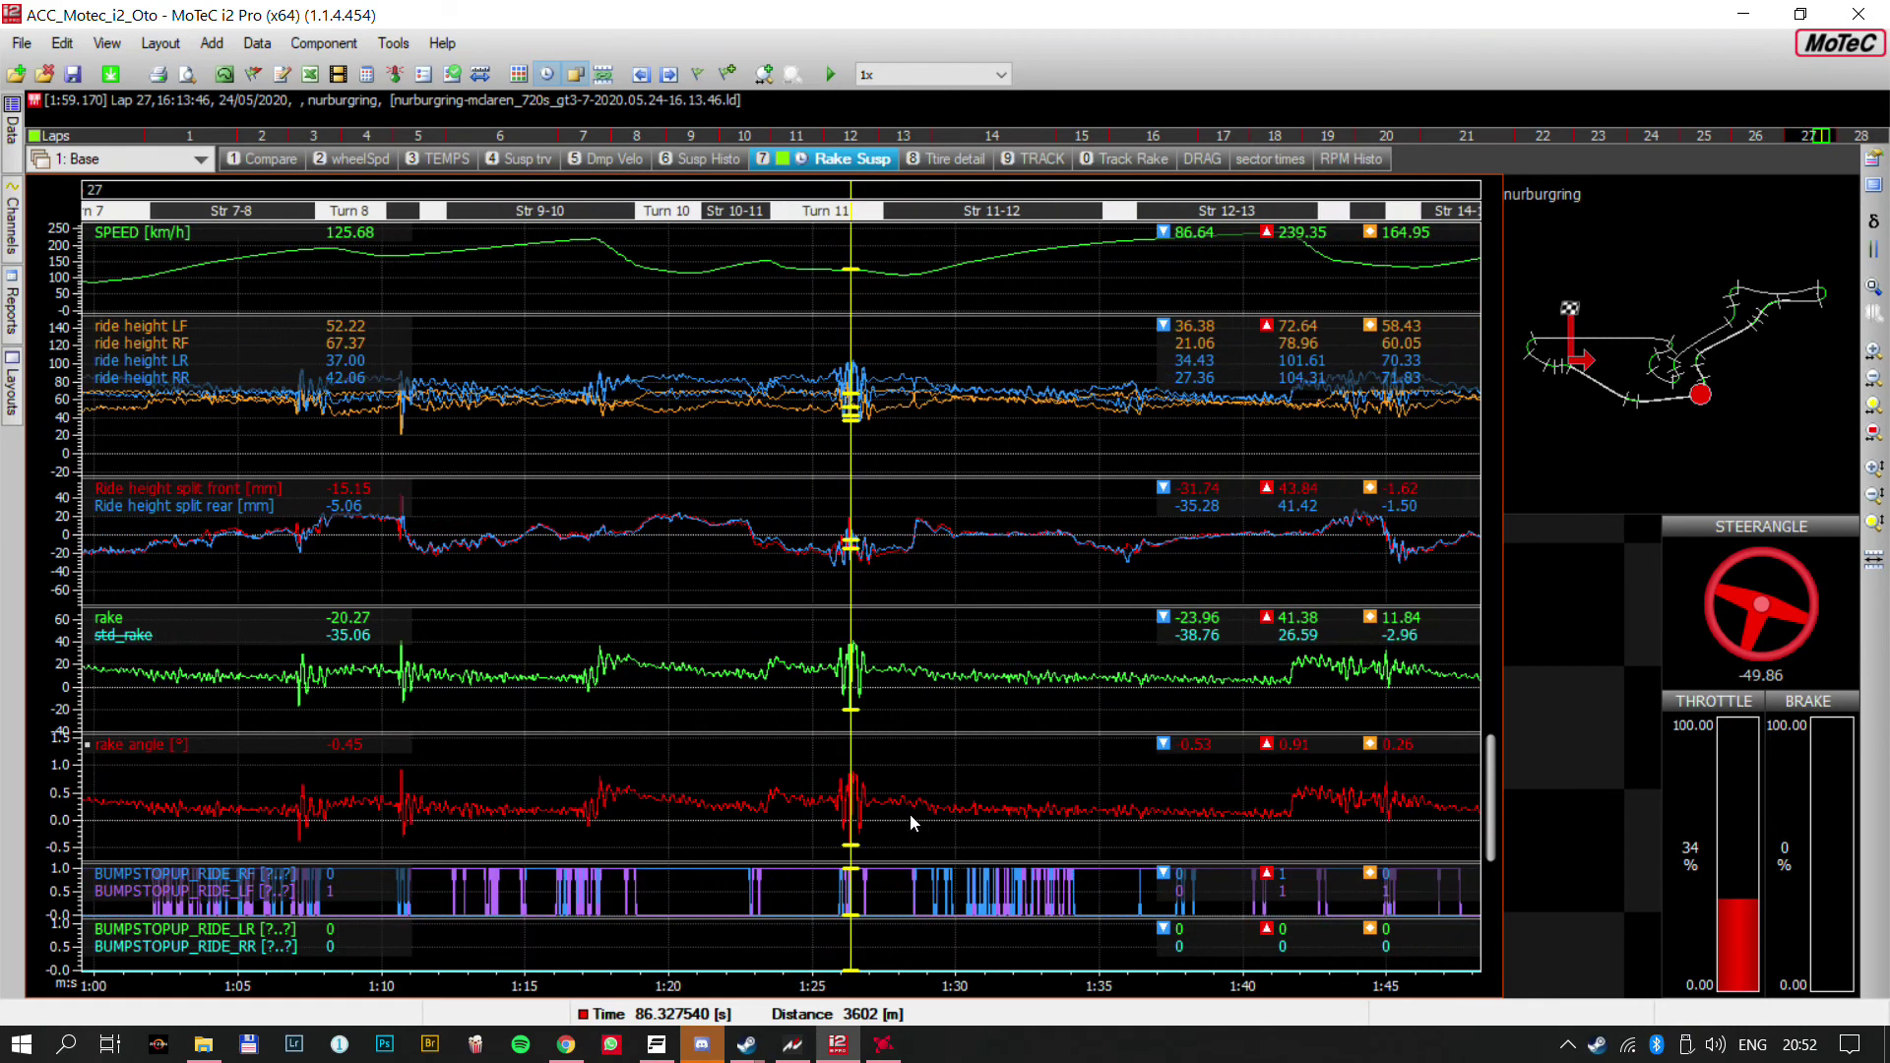
pyautogui.scroll(5, 910, 813)
pyautogui.scroll(-5, 821, 793)
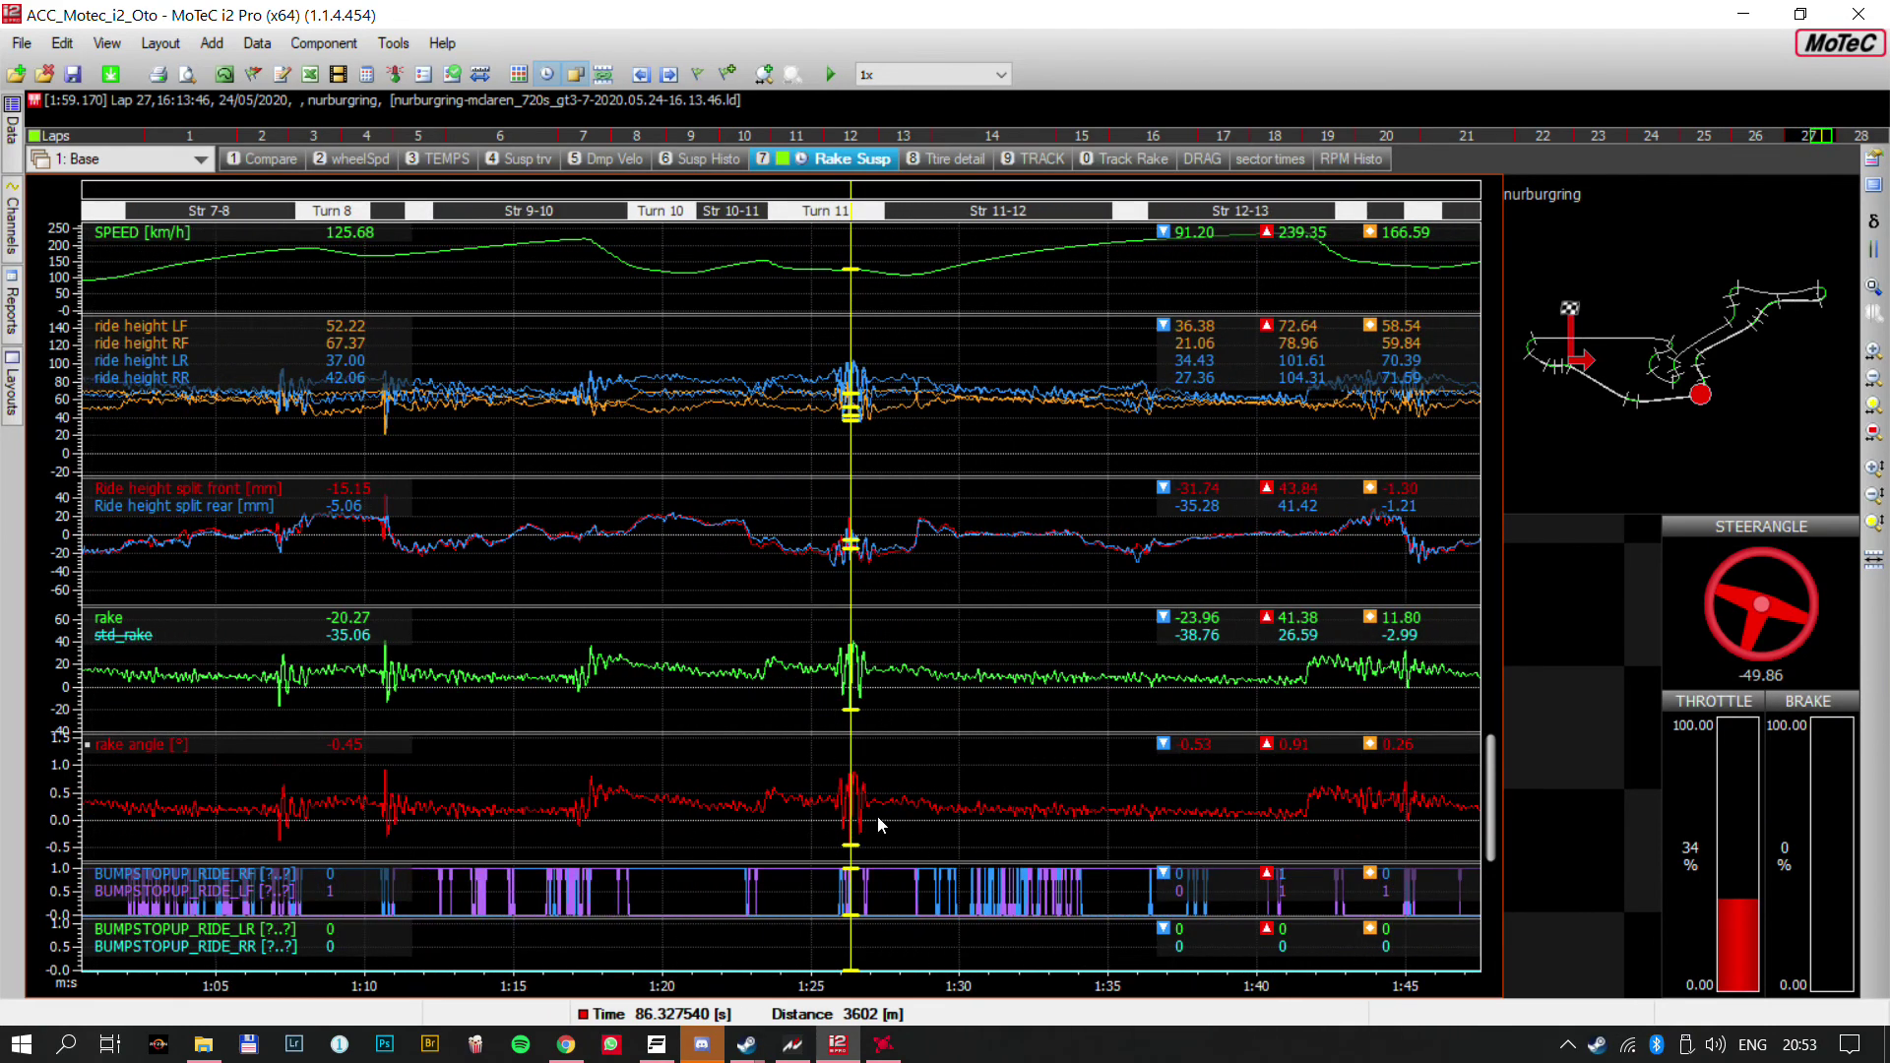
pyautogui.scroll(-3, 869, 822)
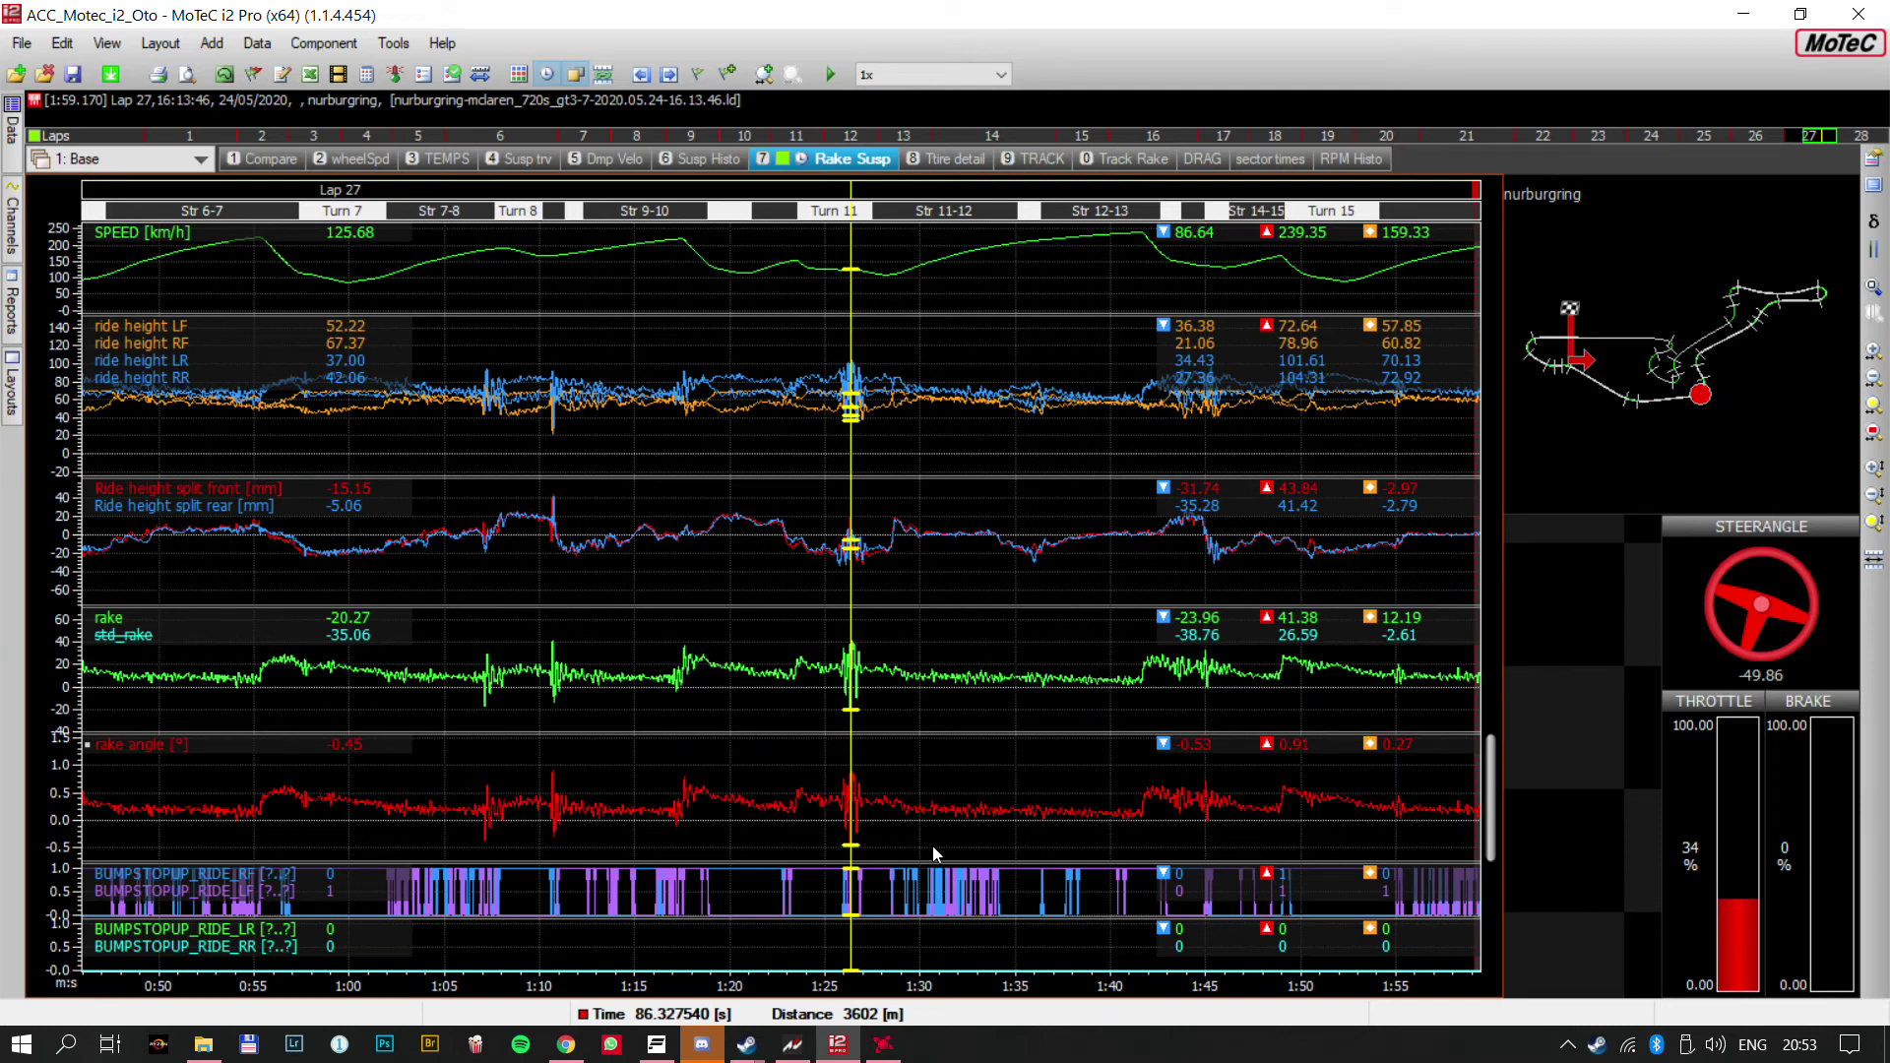
pyautogui.scroll(2, 912, 817)
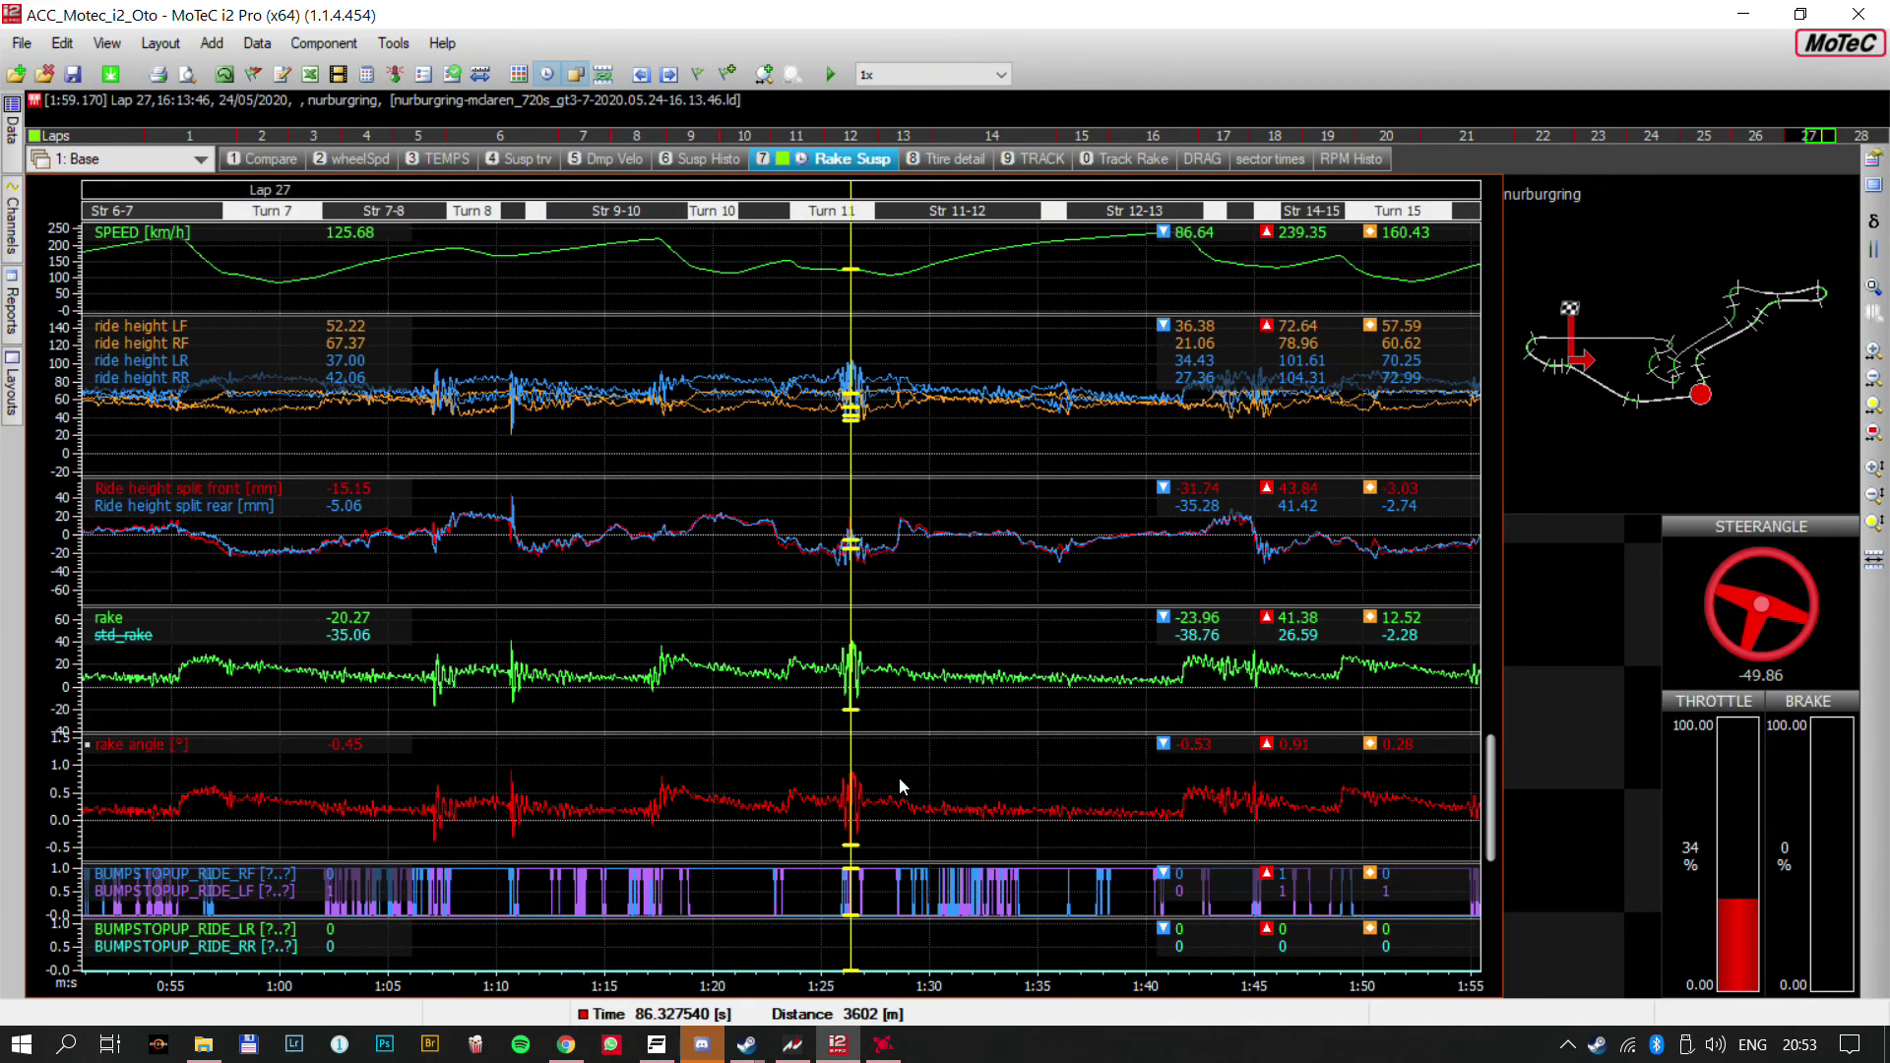
pyautogui.scroll(3, 899, 771)
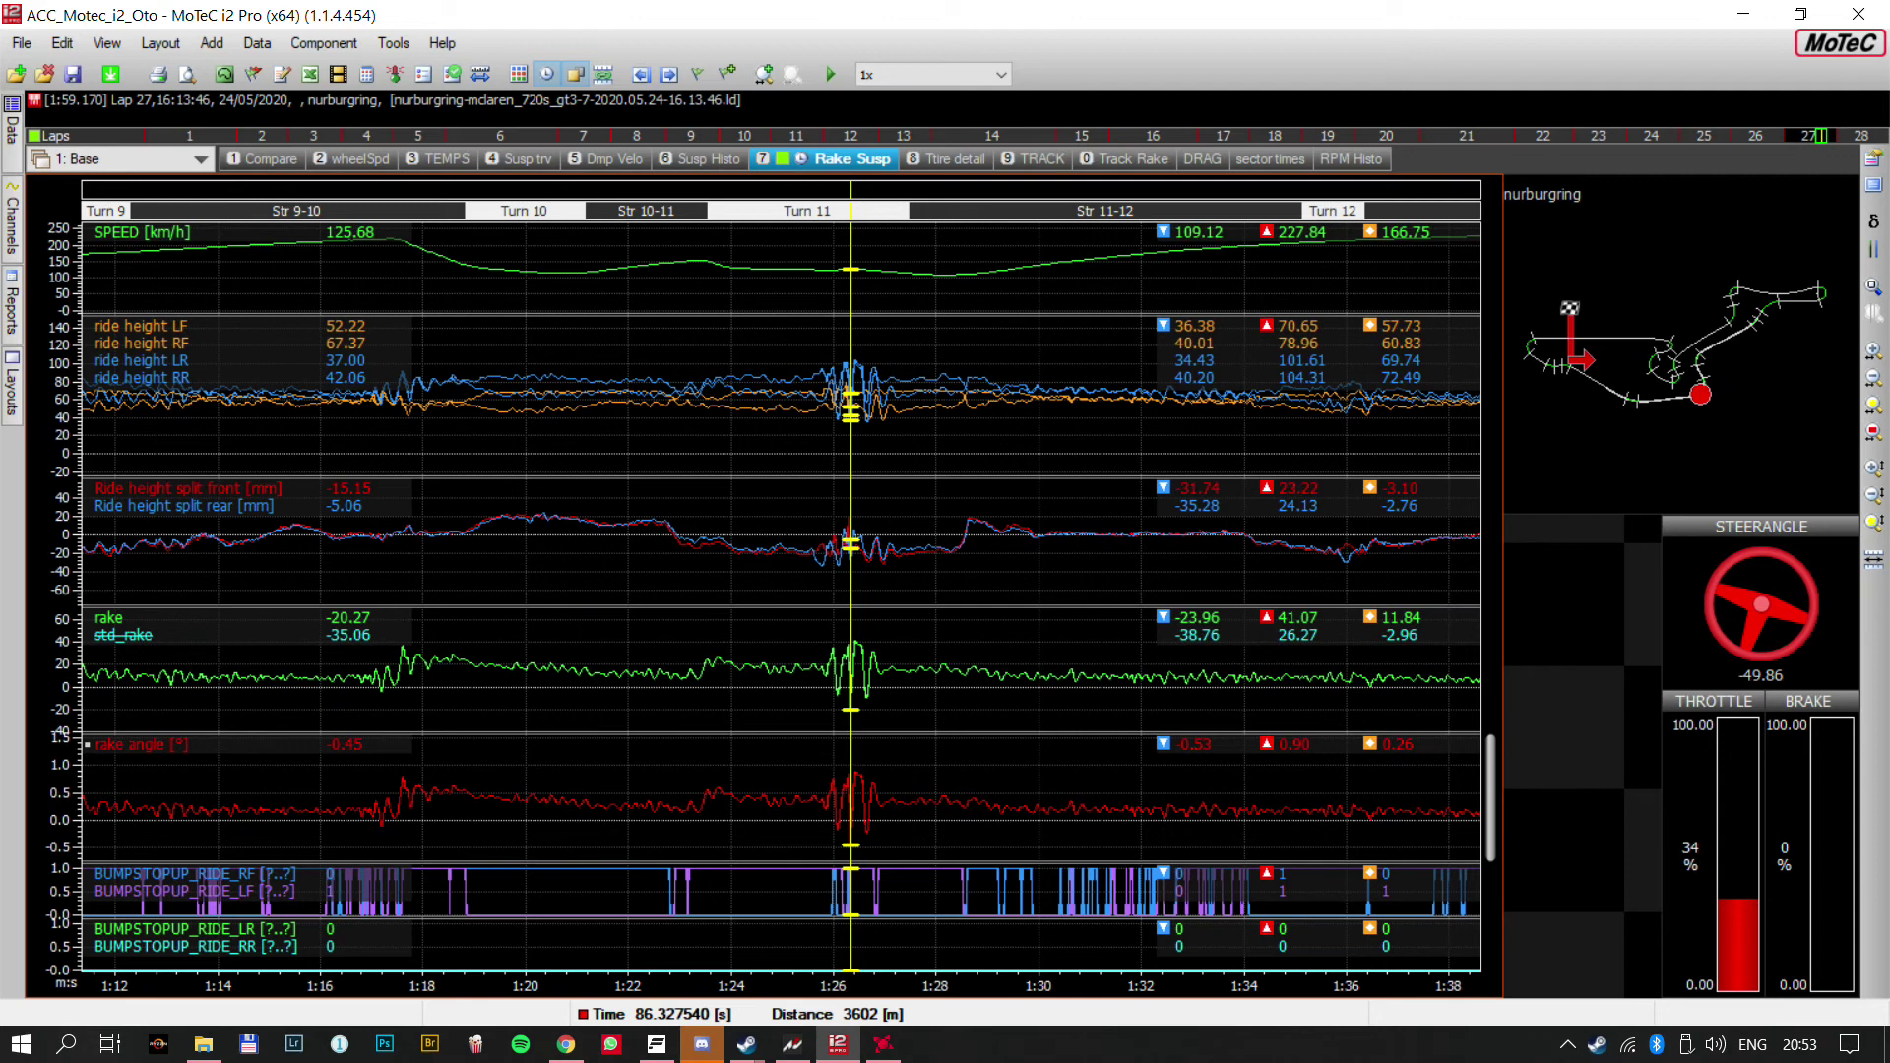
# Advance the data cursor through the Turn 11 oscillation to 3607 m to read the changing ride heights and rake
pyautogui.press('Right')
pyautogui.press('Right')
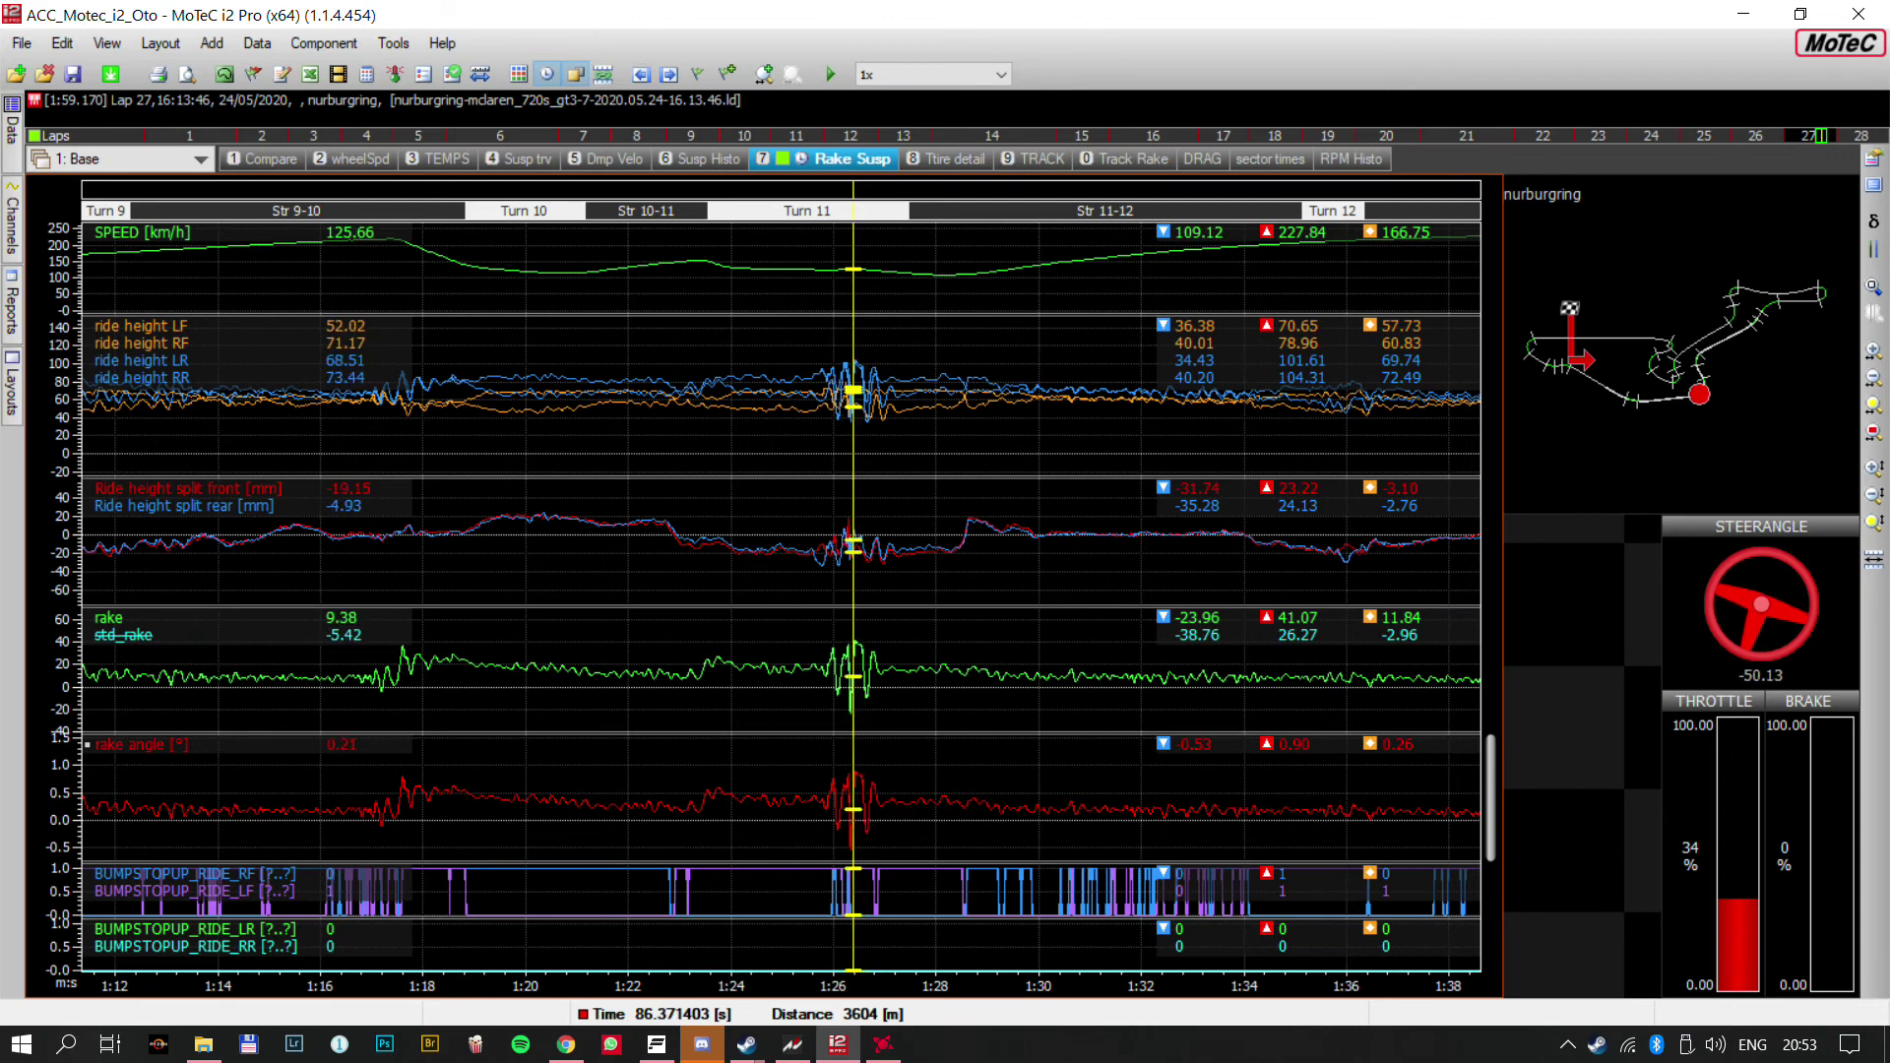
pyautogui.press('Right')
pyautogui.press('Right')
pyautogui.press('Right')
pyautogui.press('Right')
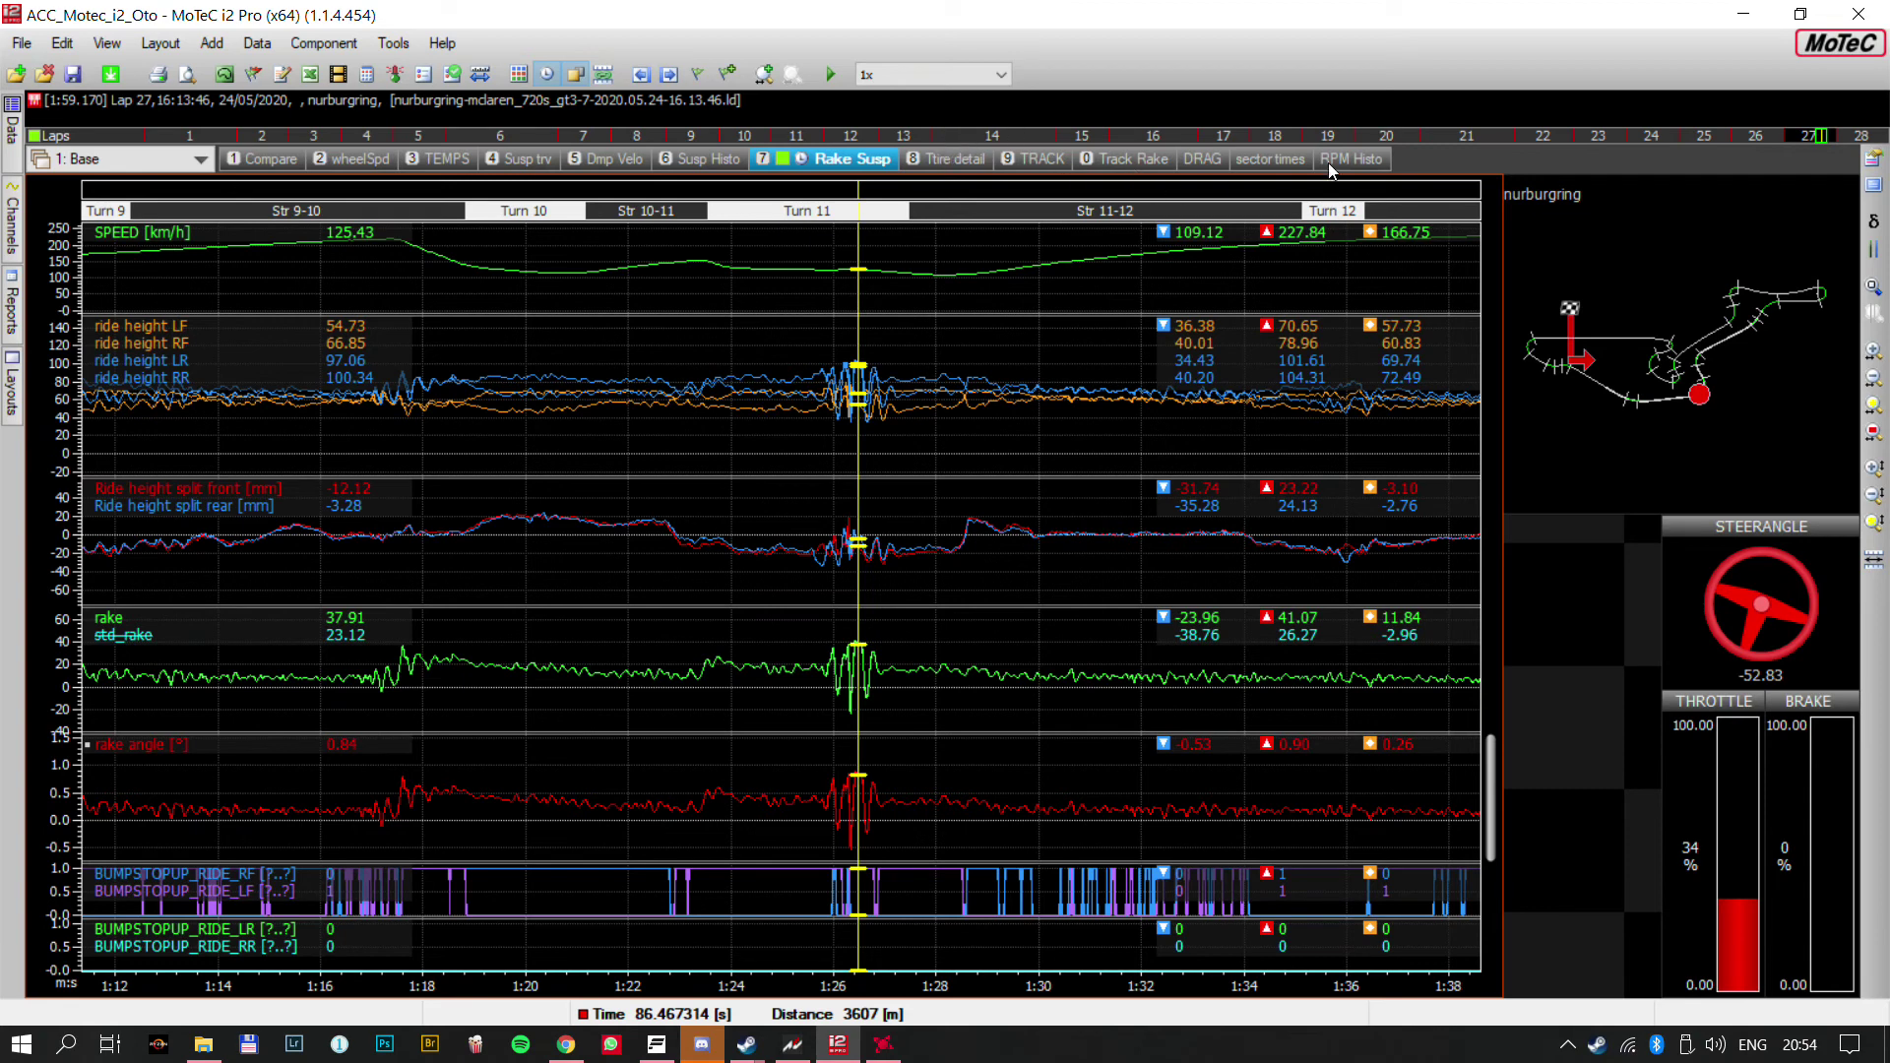
# Show the Ttire detail and TRACK worksheets in turn, and return to Track Rake with the whole circuit displayed
pyautogui.click(942, 160)
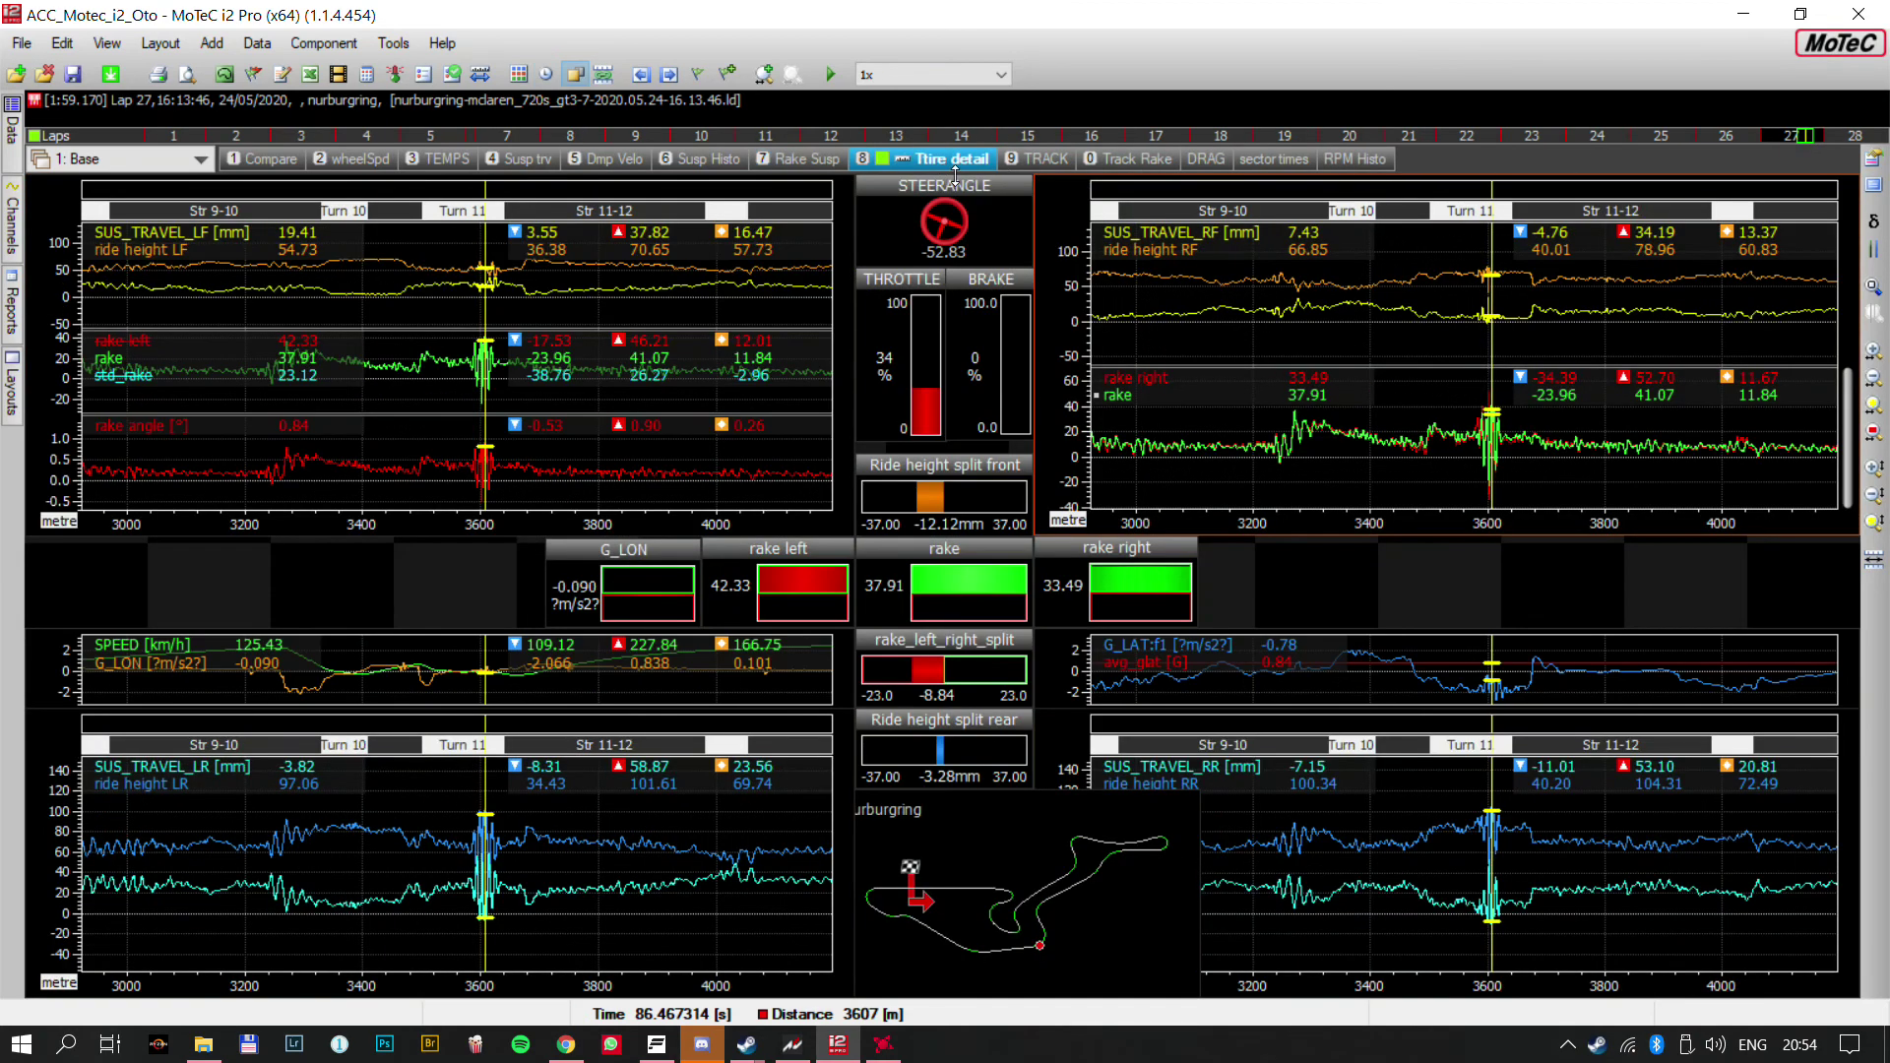
pyautogui.click(1783, 145)
pyautogui.click(1053, 160)
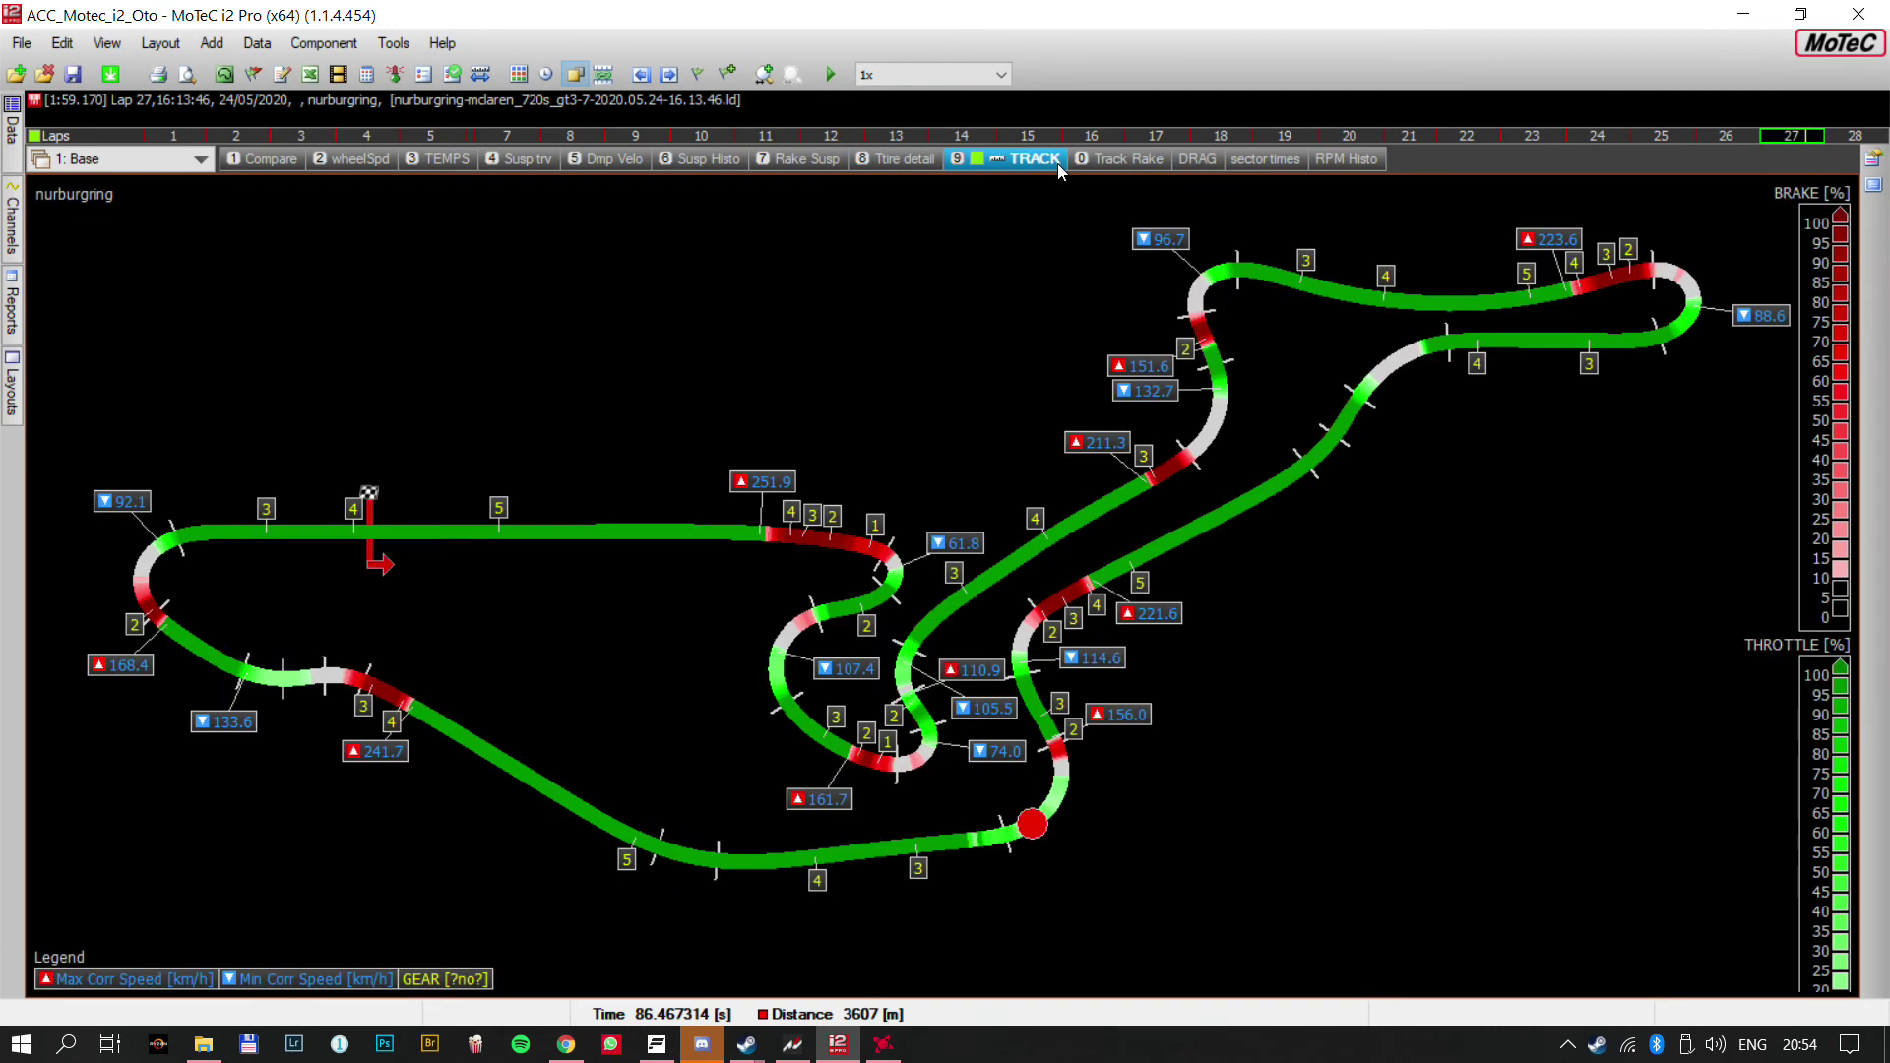
pyautogui.click(1107, 162)
pyautogui.scroll(-6, 996, 729)
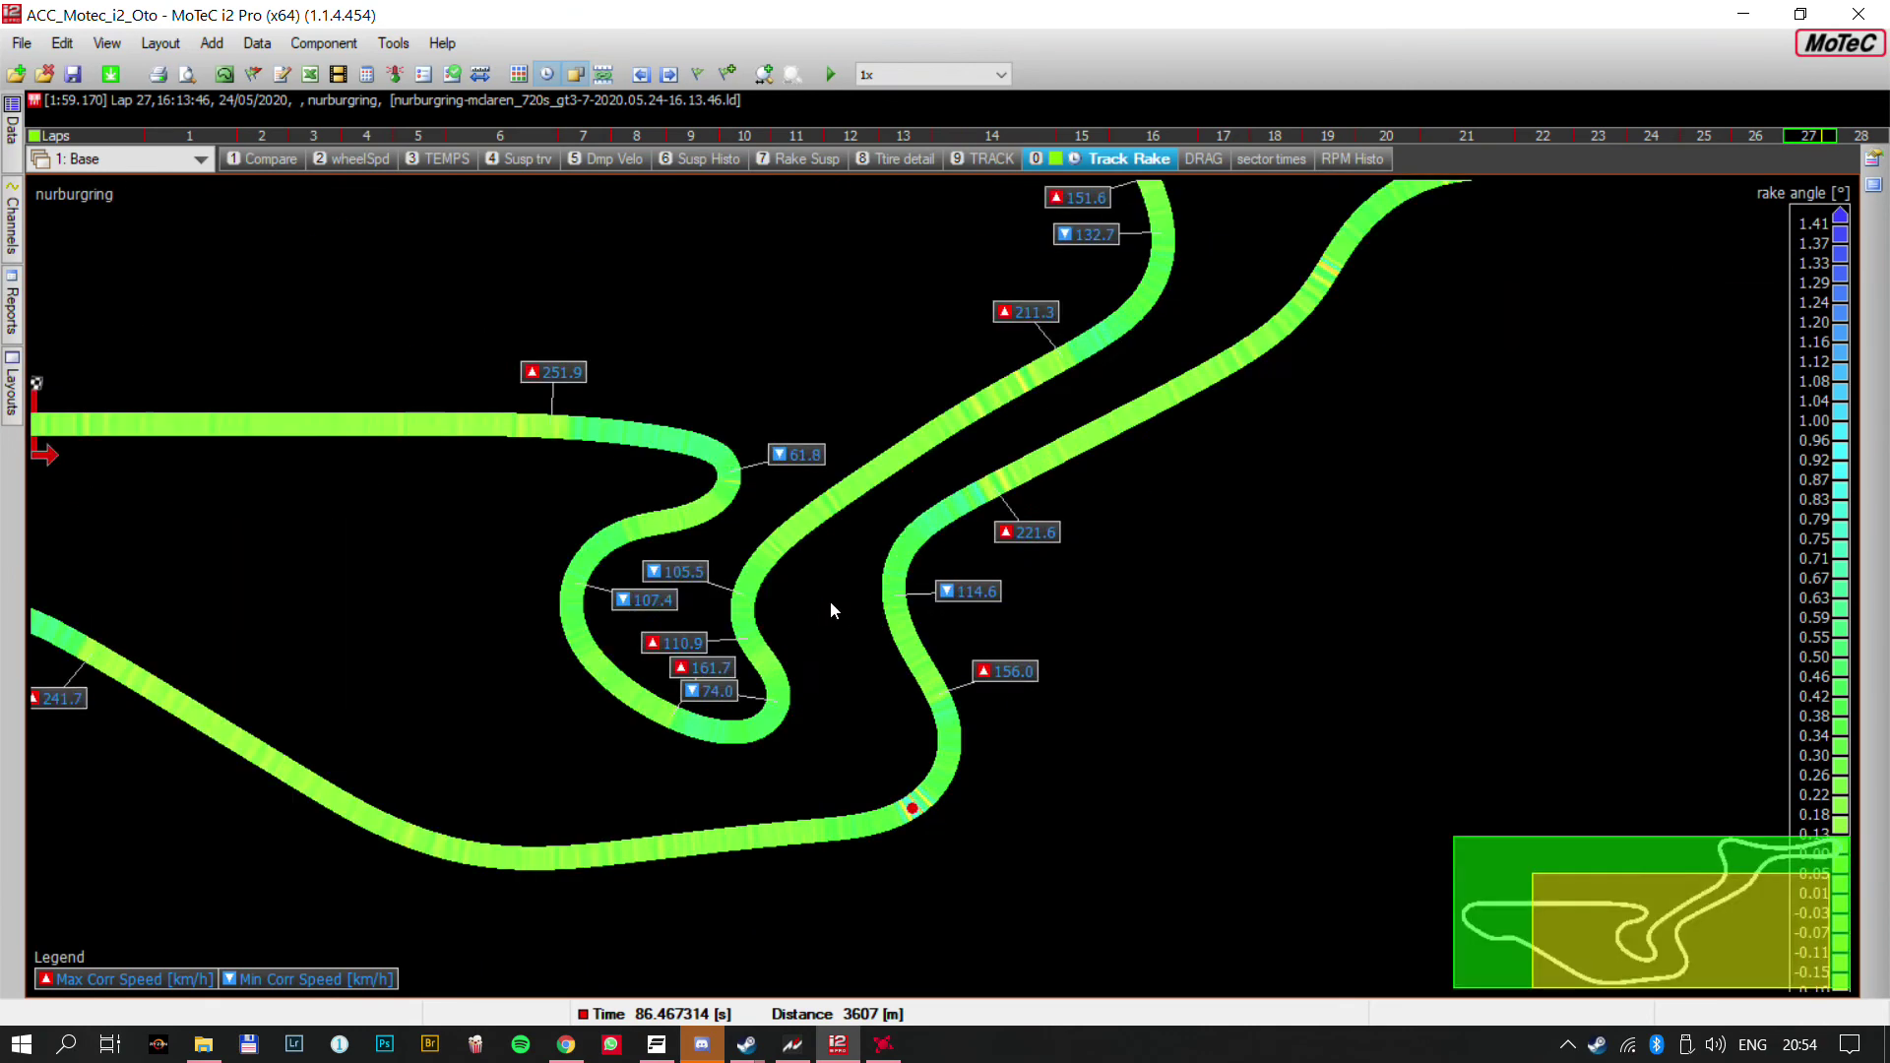
pyautogui.scroll(-2, 925, 799)
pyautogui.scroll(-3, 920, 802)
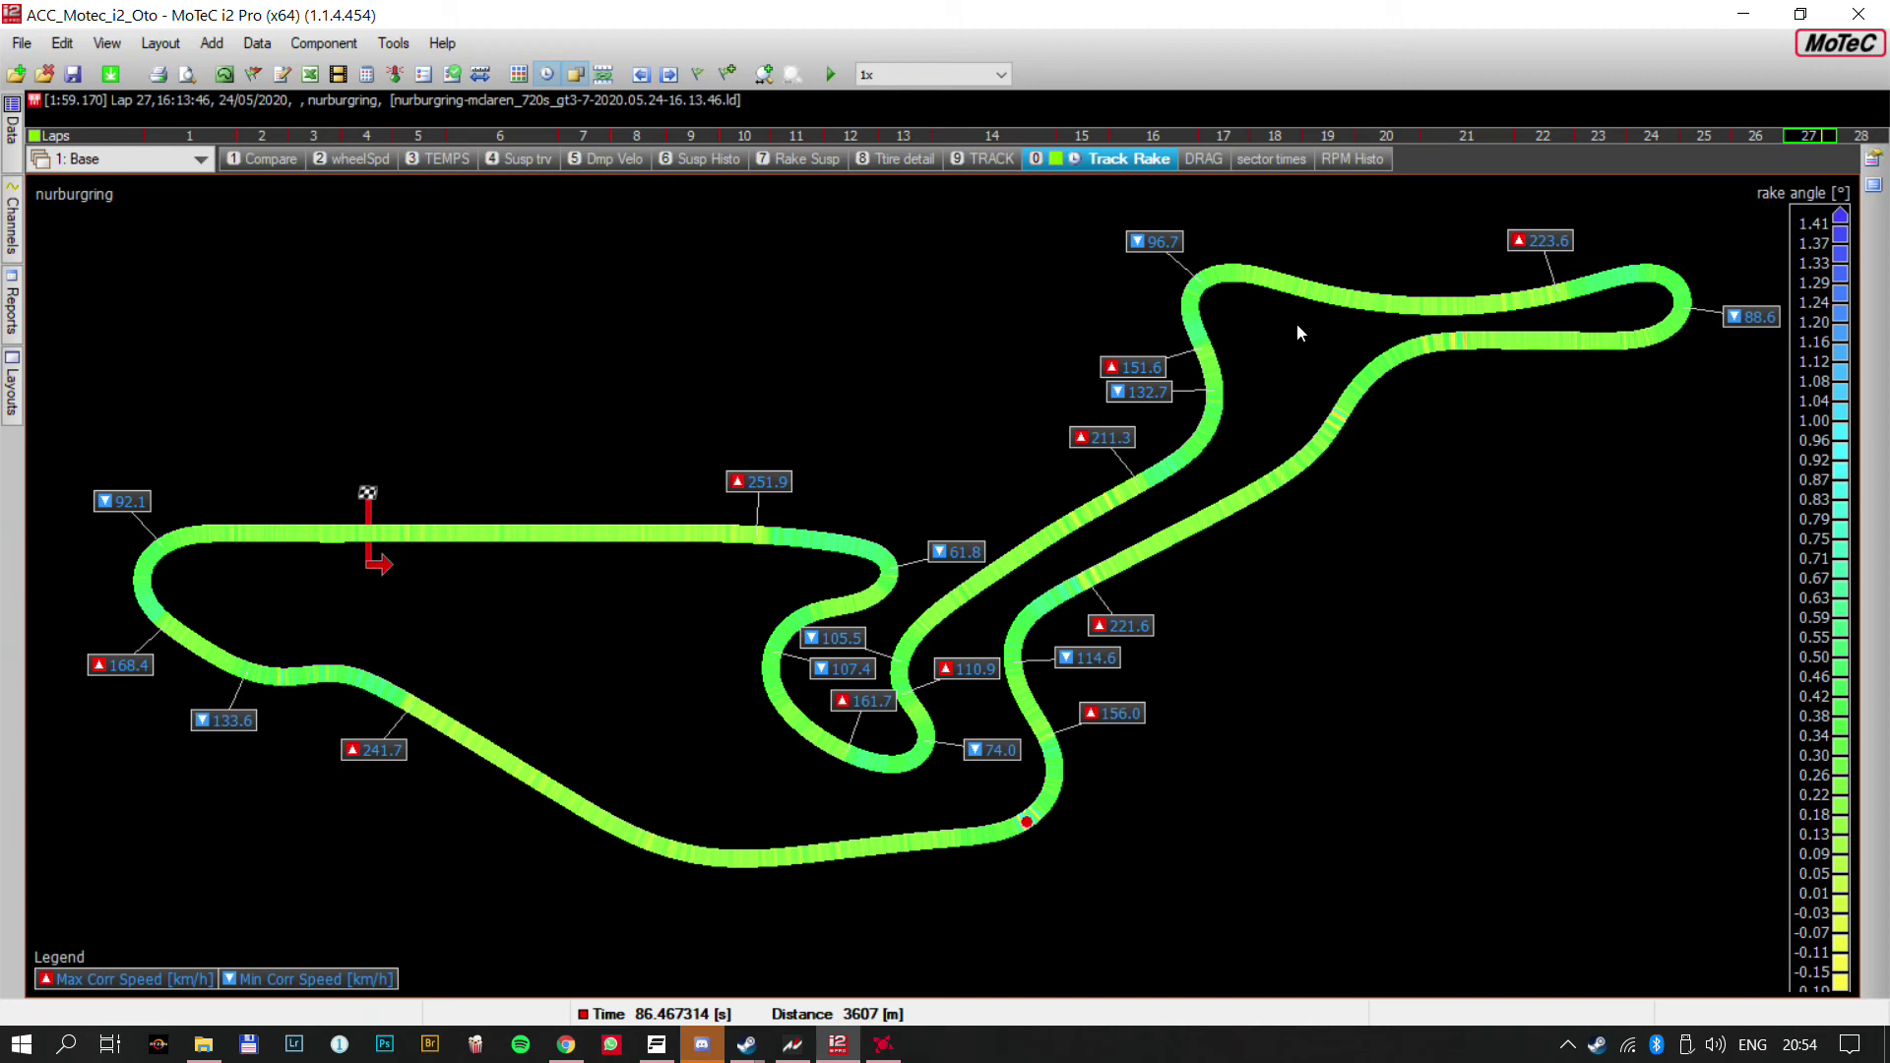
# Show the DRAG worksheet, then review the section times per lap on the sector times worksheet
pyautogui.click(1201, 159)
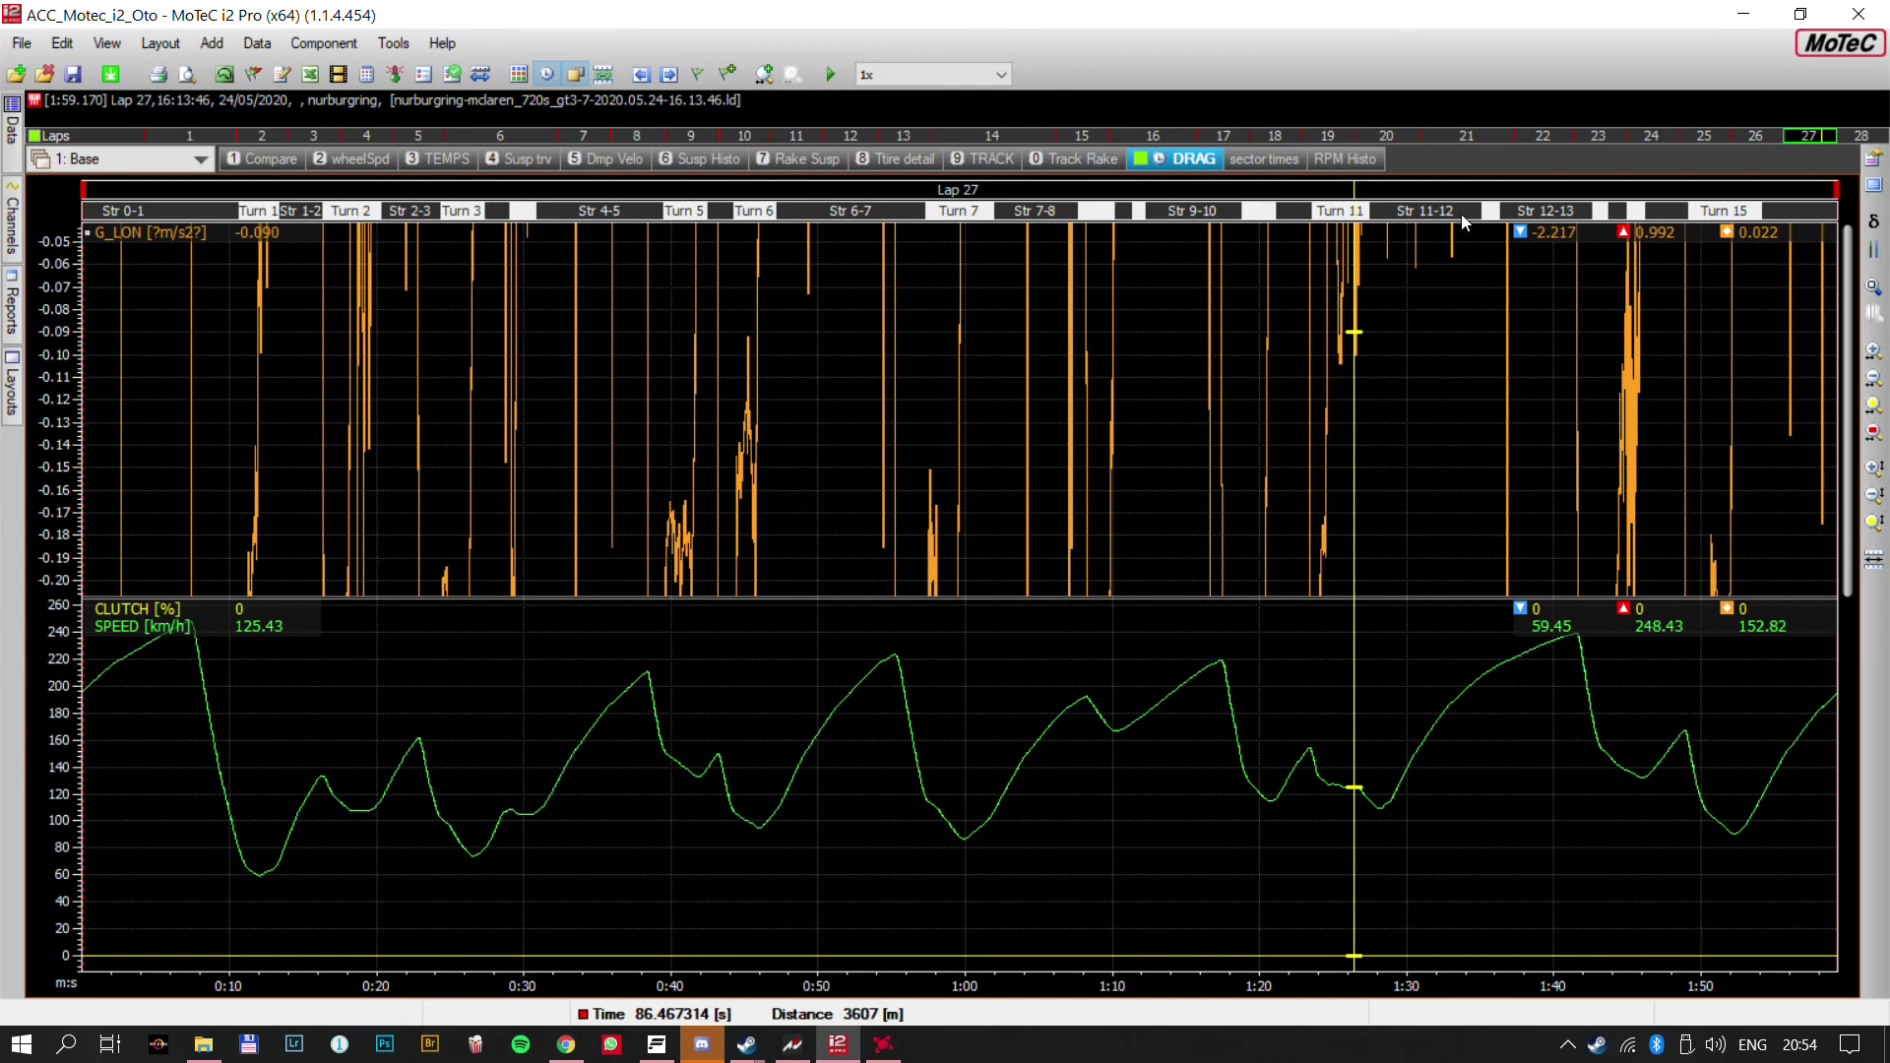
pyautogui.click(1265, 159)
pyautogui.scroll(-1, 716, 463)
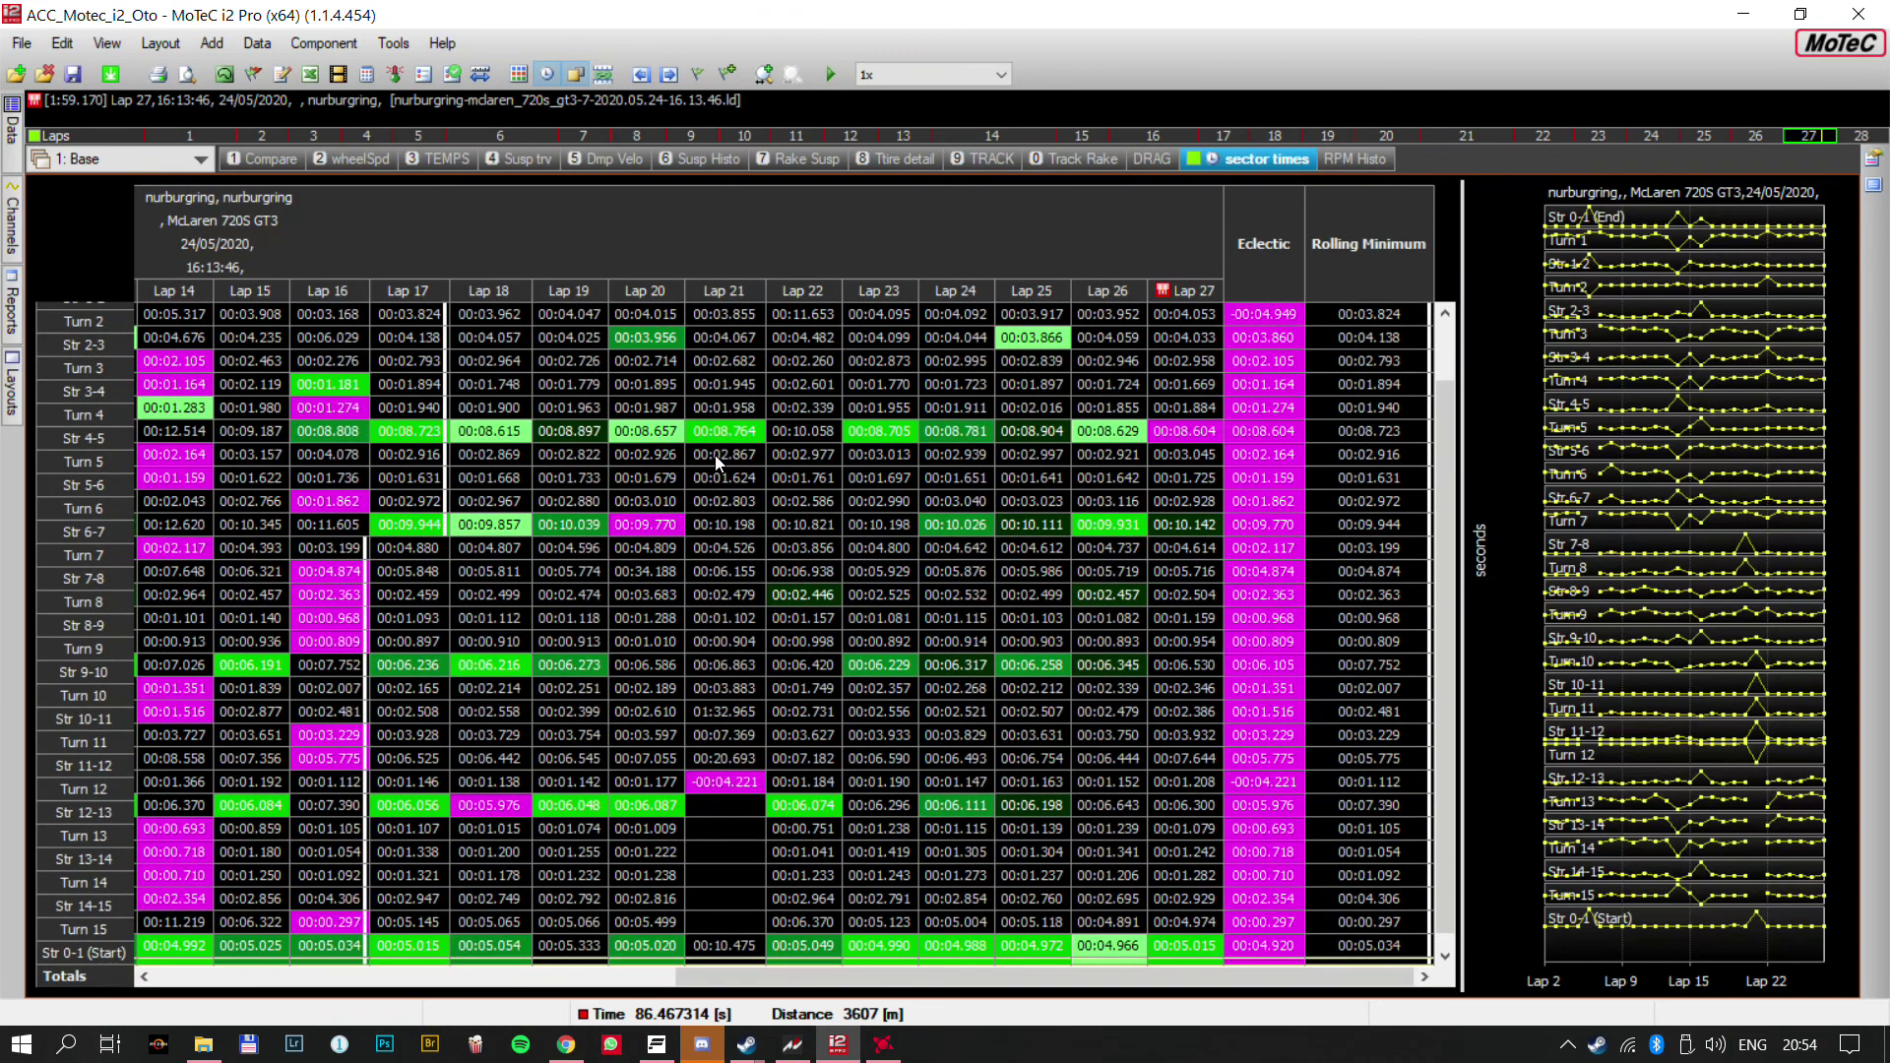
# Show the RPM Histo worksheet and read second- and first-gear points on the glong versus speed scatter plot
pyautogui.click(1343, 160)
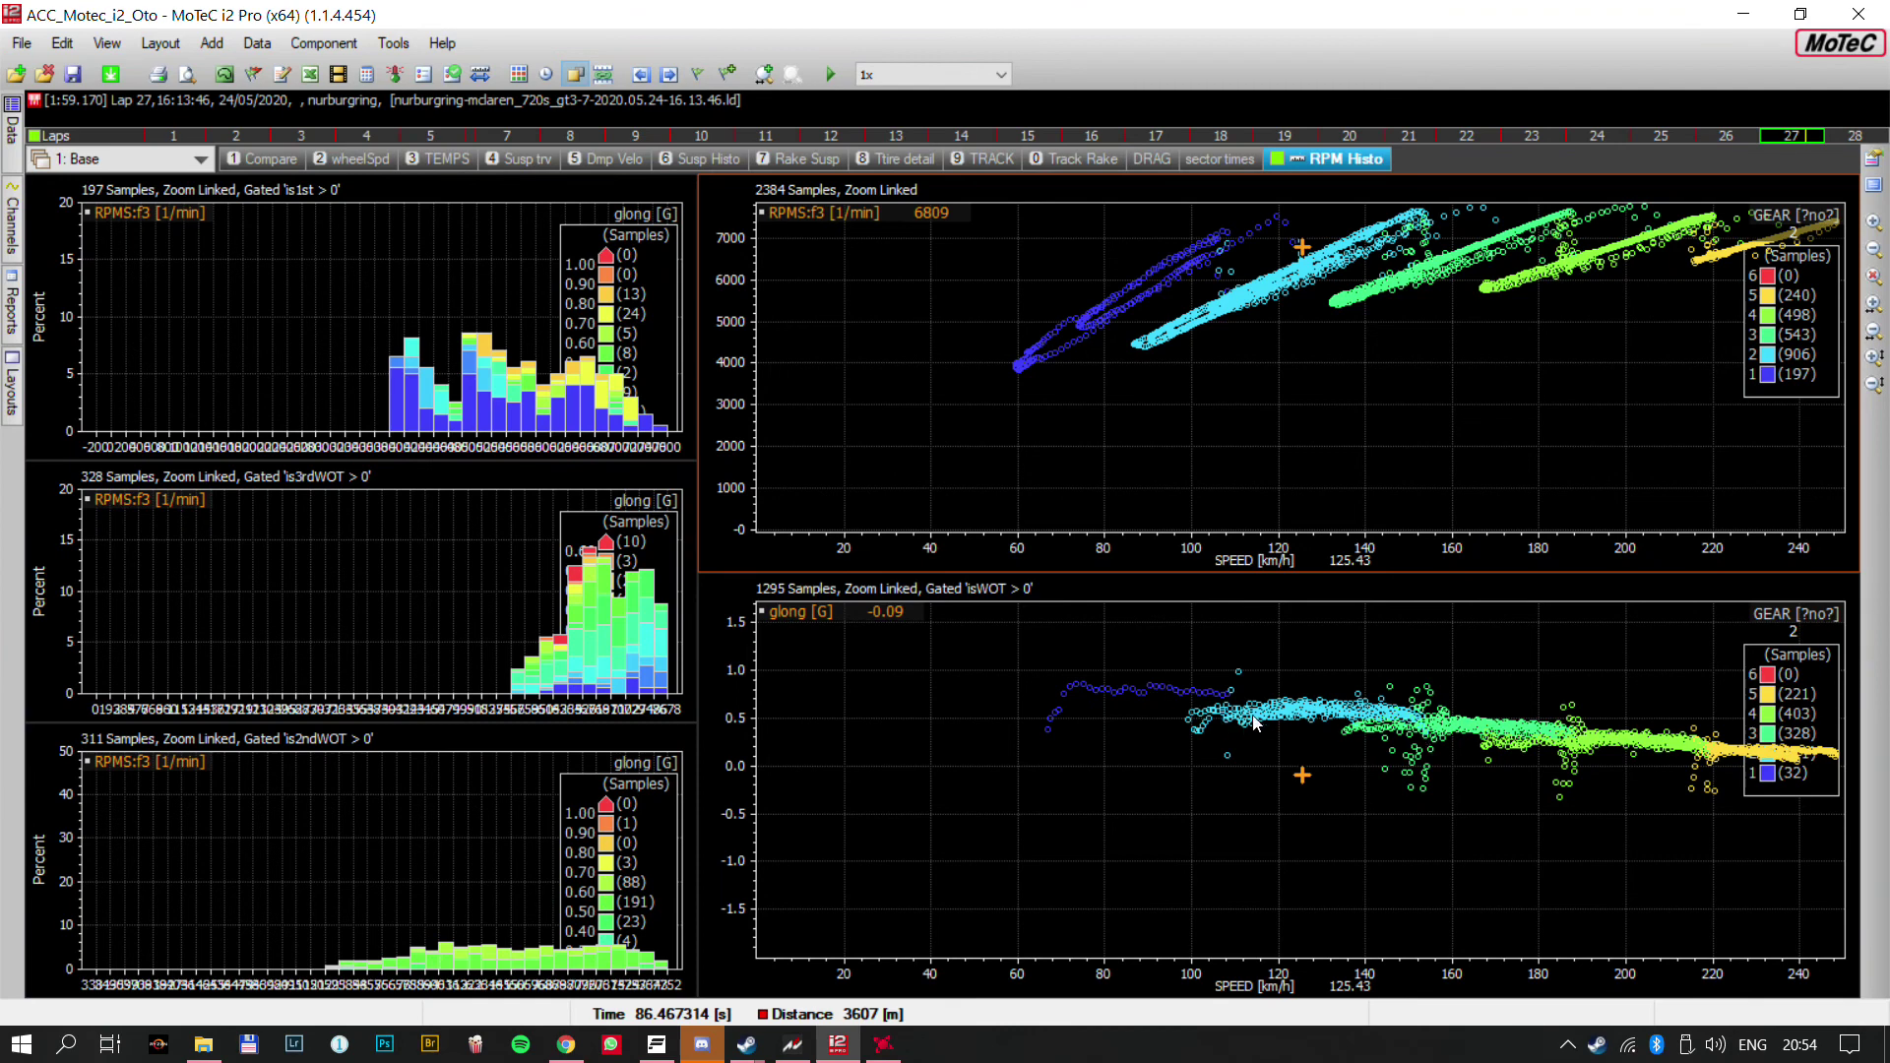
pyautogui.moveTo(1254, 716)
pyautogui.mouseDown()
pyautogui.moveTo(1369, 723)
pyautogui.moveTo(1223, 721)
pyautogui.moveTo(1364, 721)
pyautogui.moveTo(1289, 719)
pyautogui.mouseUp()
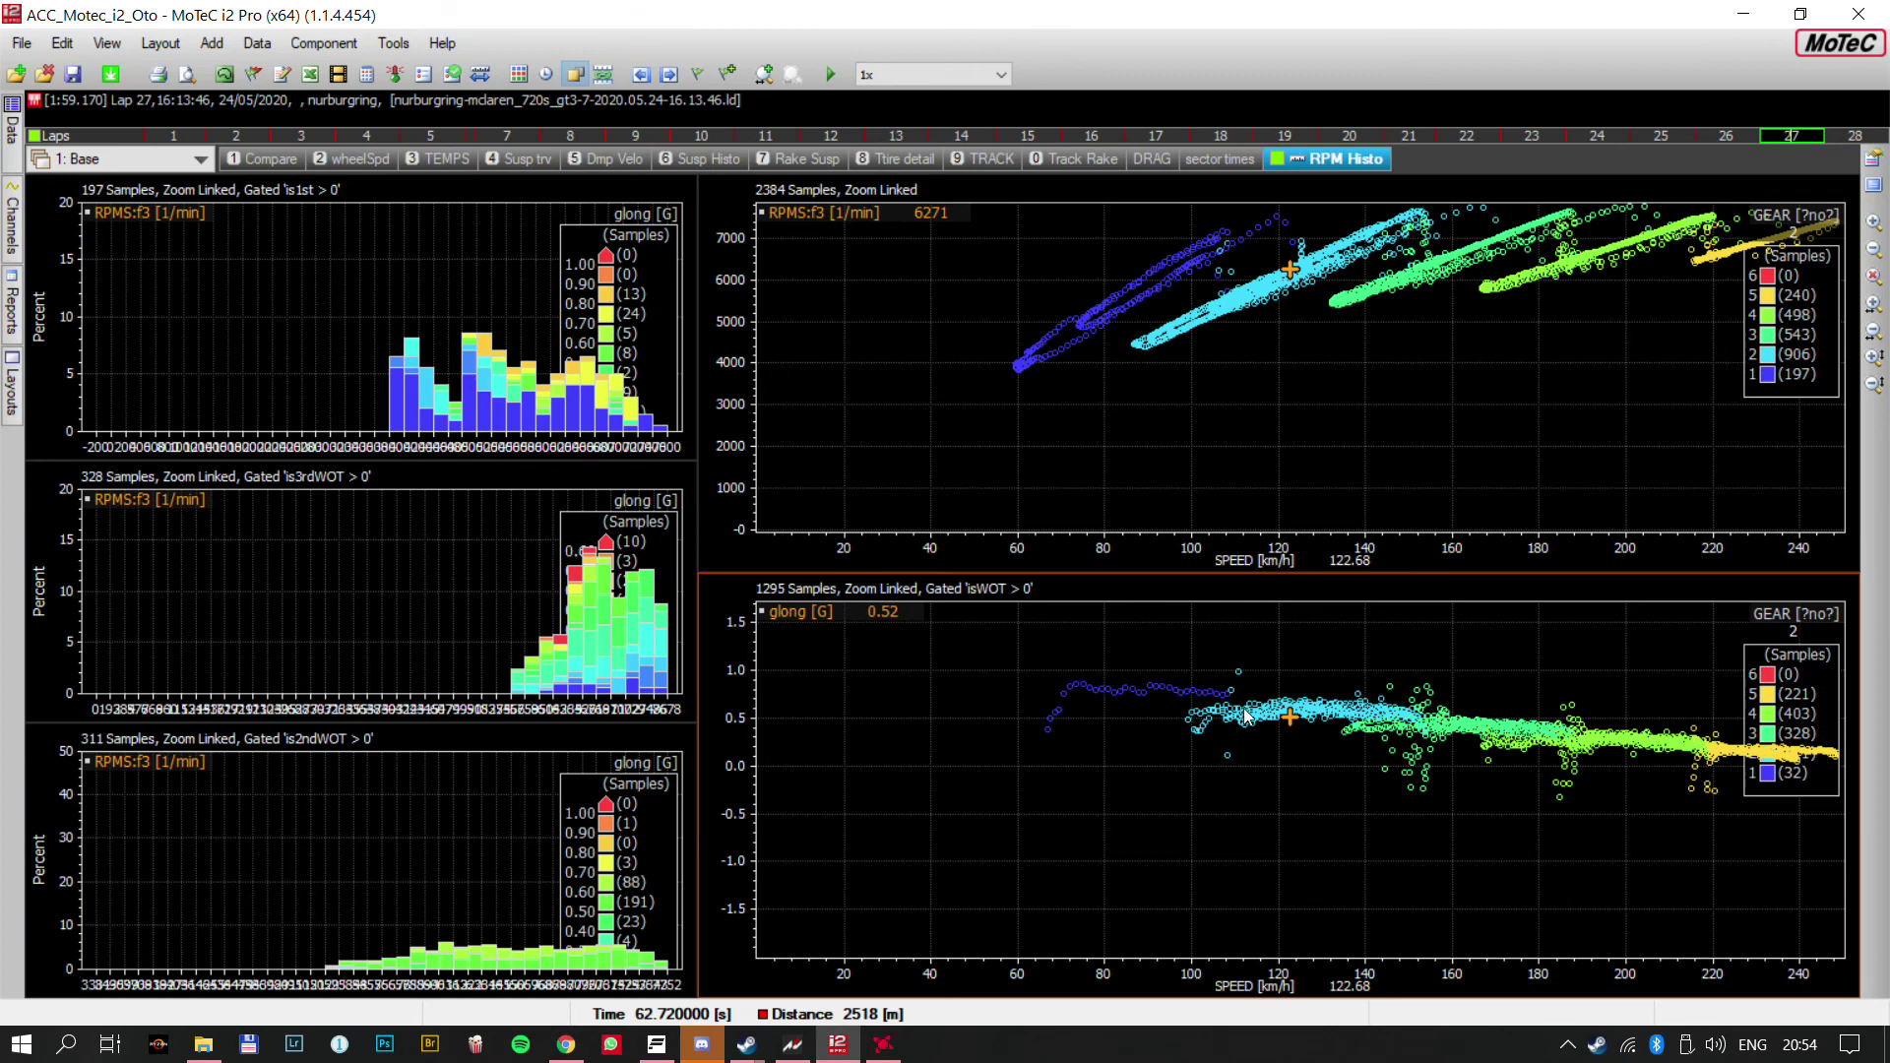
pyautogui.moveTo(1265, 723); pyautogui.dragTo(1163, 704)
pyautogui.moveTo(1218, 707); pyautogui.dragTo(1080, 692)
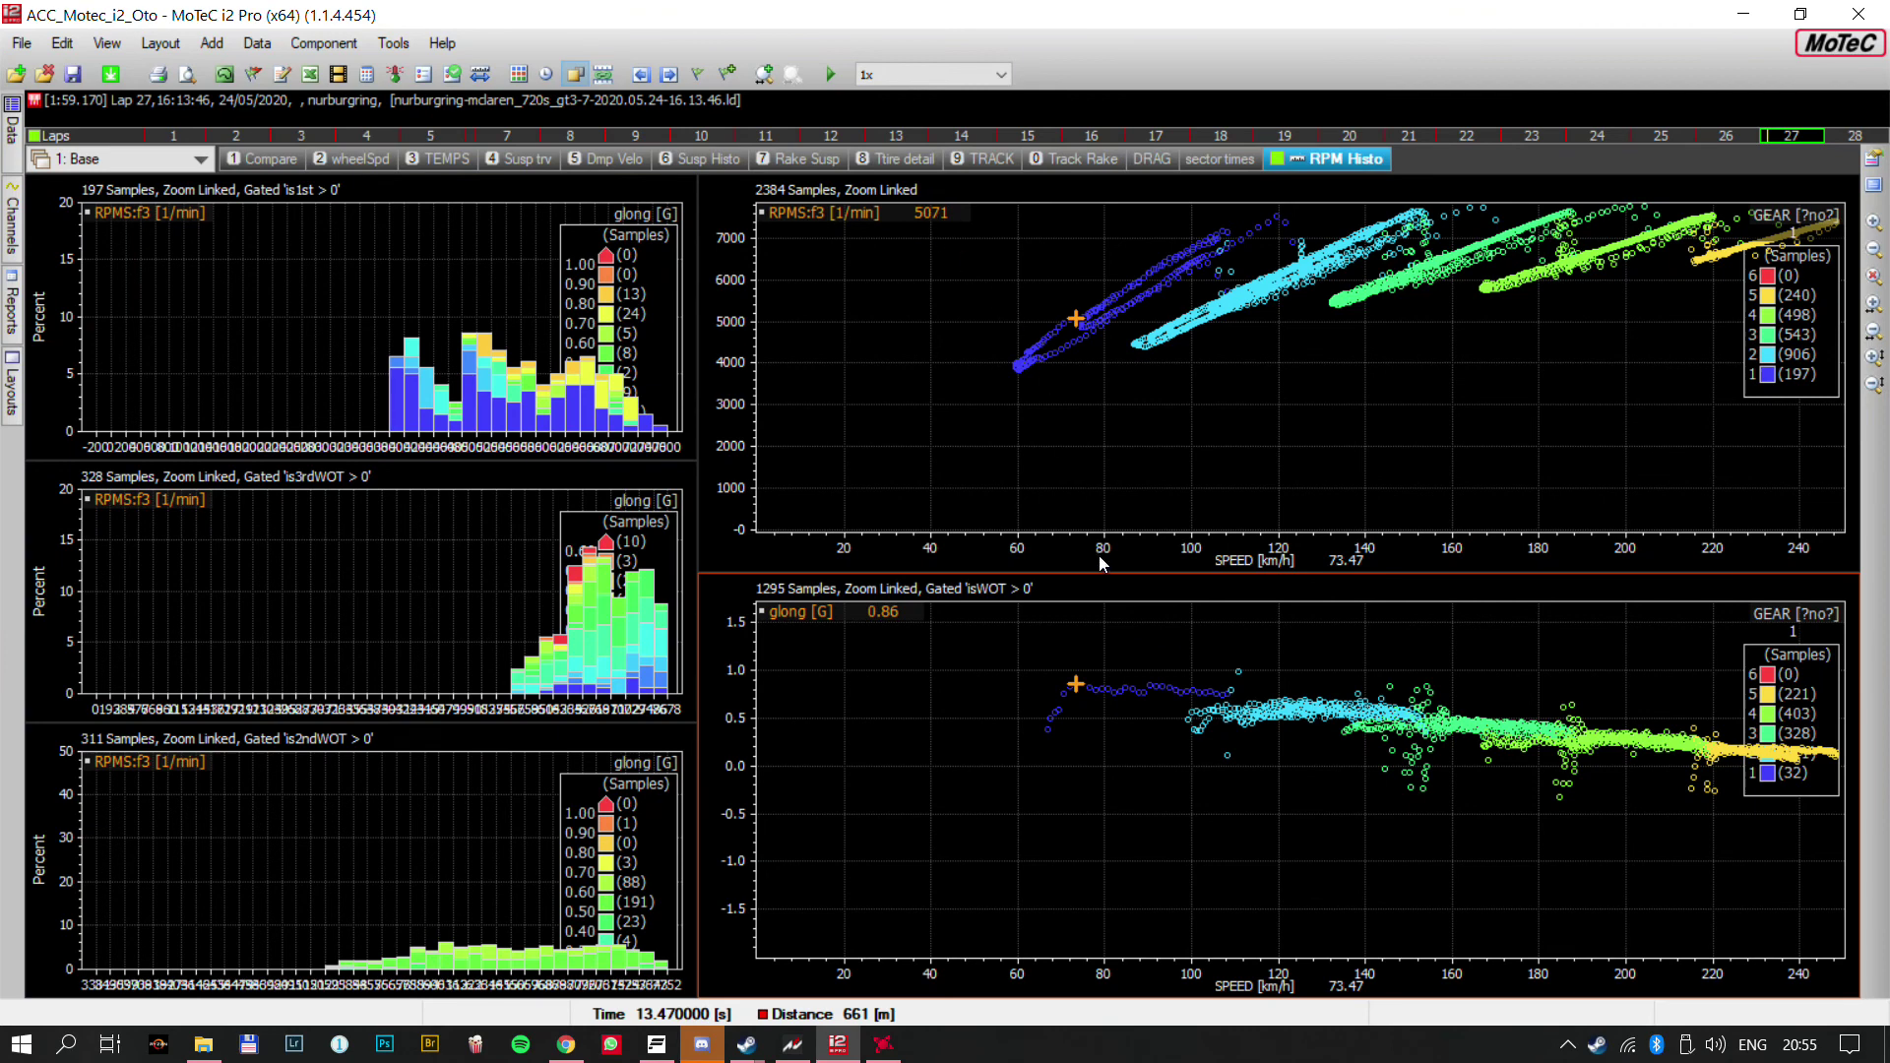
pyautogui.moveTo(1125, 655); pyautogui.dragTo(1227, 694)
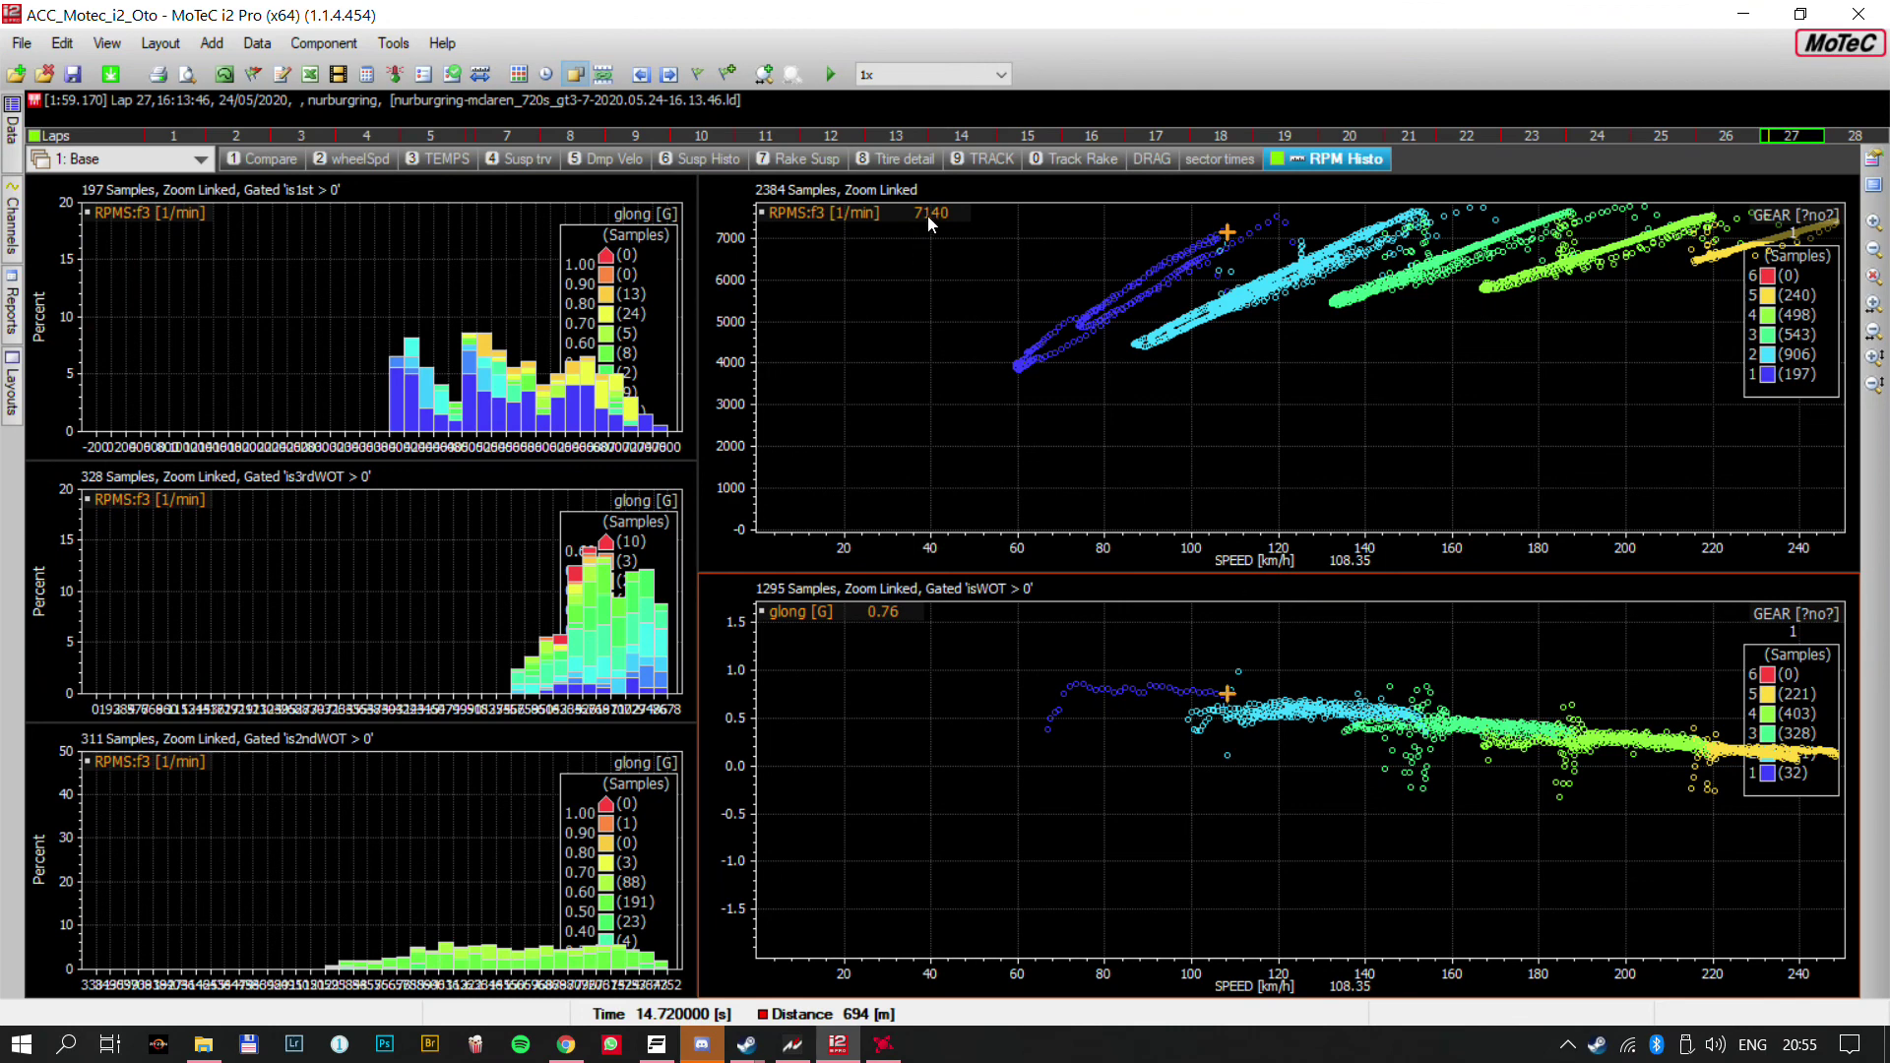
# Inspect the first-gear points on the RPM versus speed plot, and read a third-gear glong point at 151.81 km/h
pyautogui.moveTo(1277, 229); pyautogui.dragTo(1182, 335)
pyautogui.rightClick(1262, 225)
pyautogui.click(1221, 231)
pyautogui.moveTo(1193, 722); pyautogui.dragTo(1424, 695)
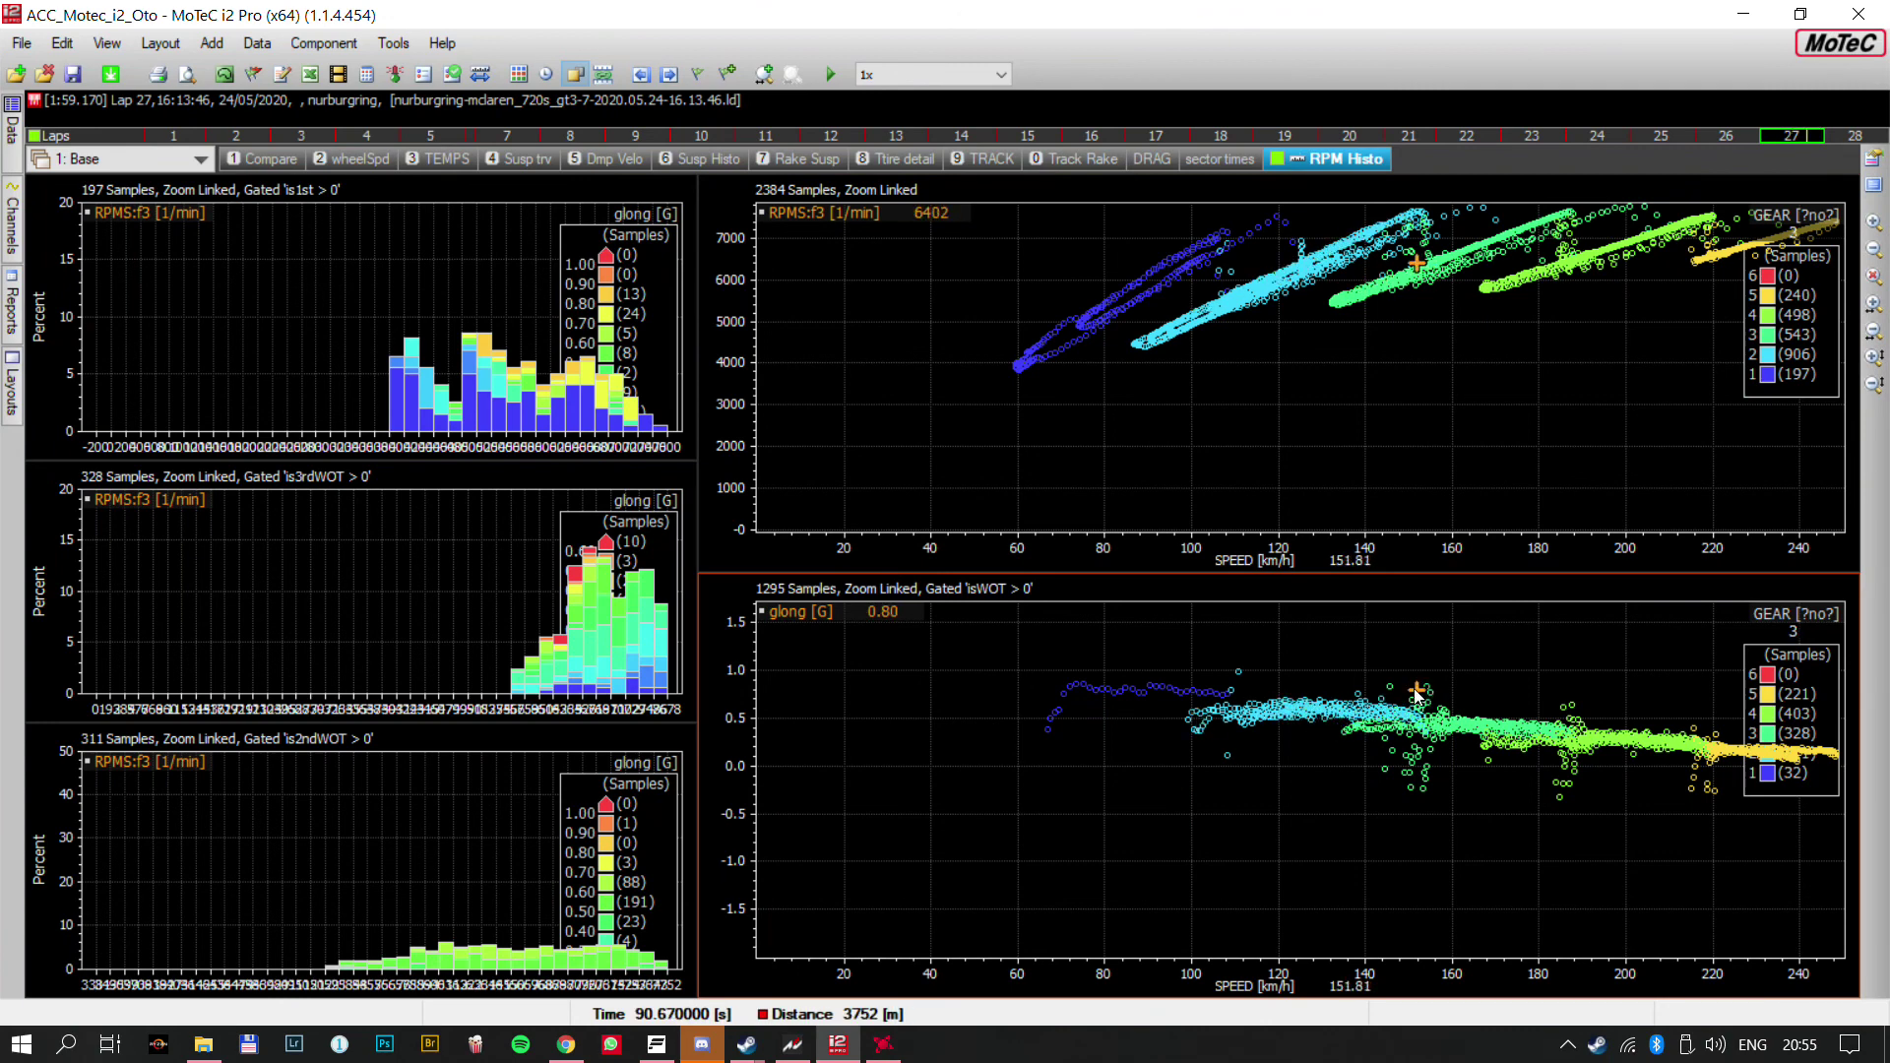
# Enlarge the first-gear RPM histogram gated by 'is1st > 0', examine it, and restore the full worksheet
pyautogui.click(439, 580)
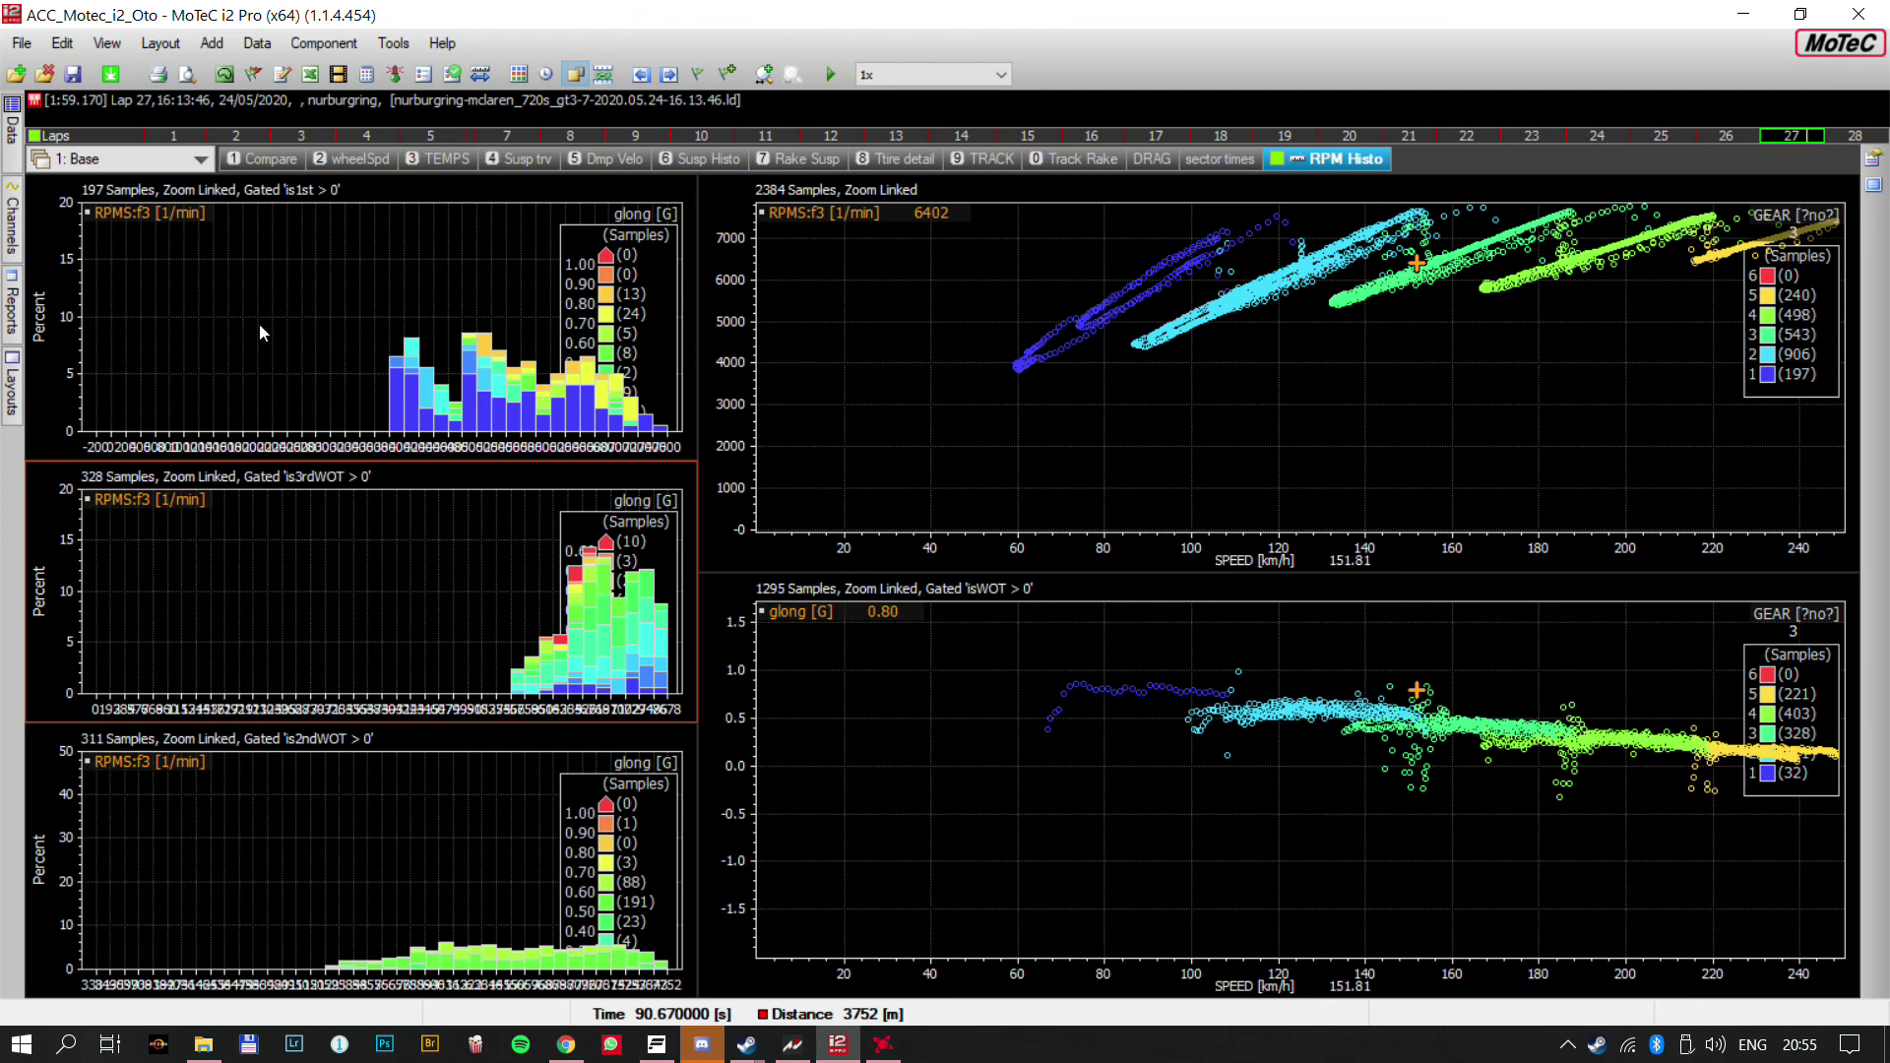
pyautogui.click(216, 275)
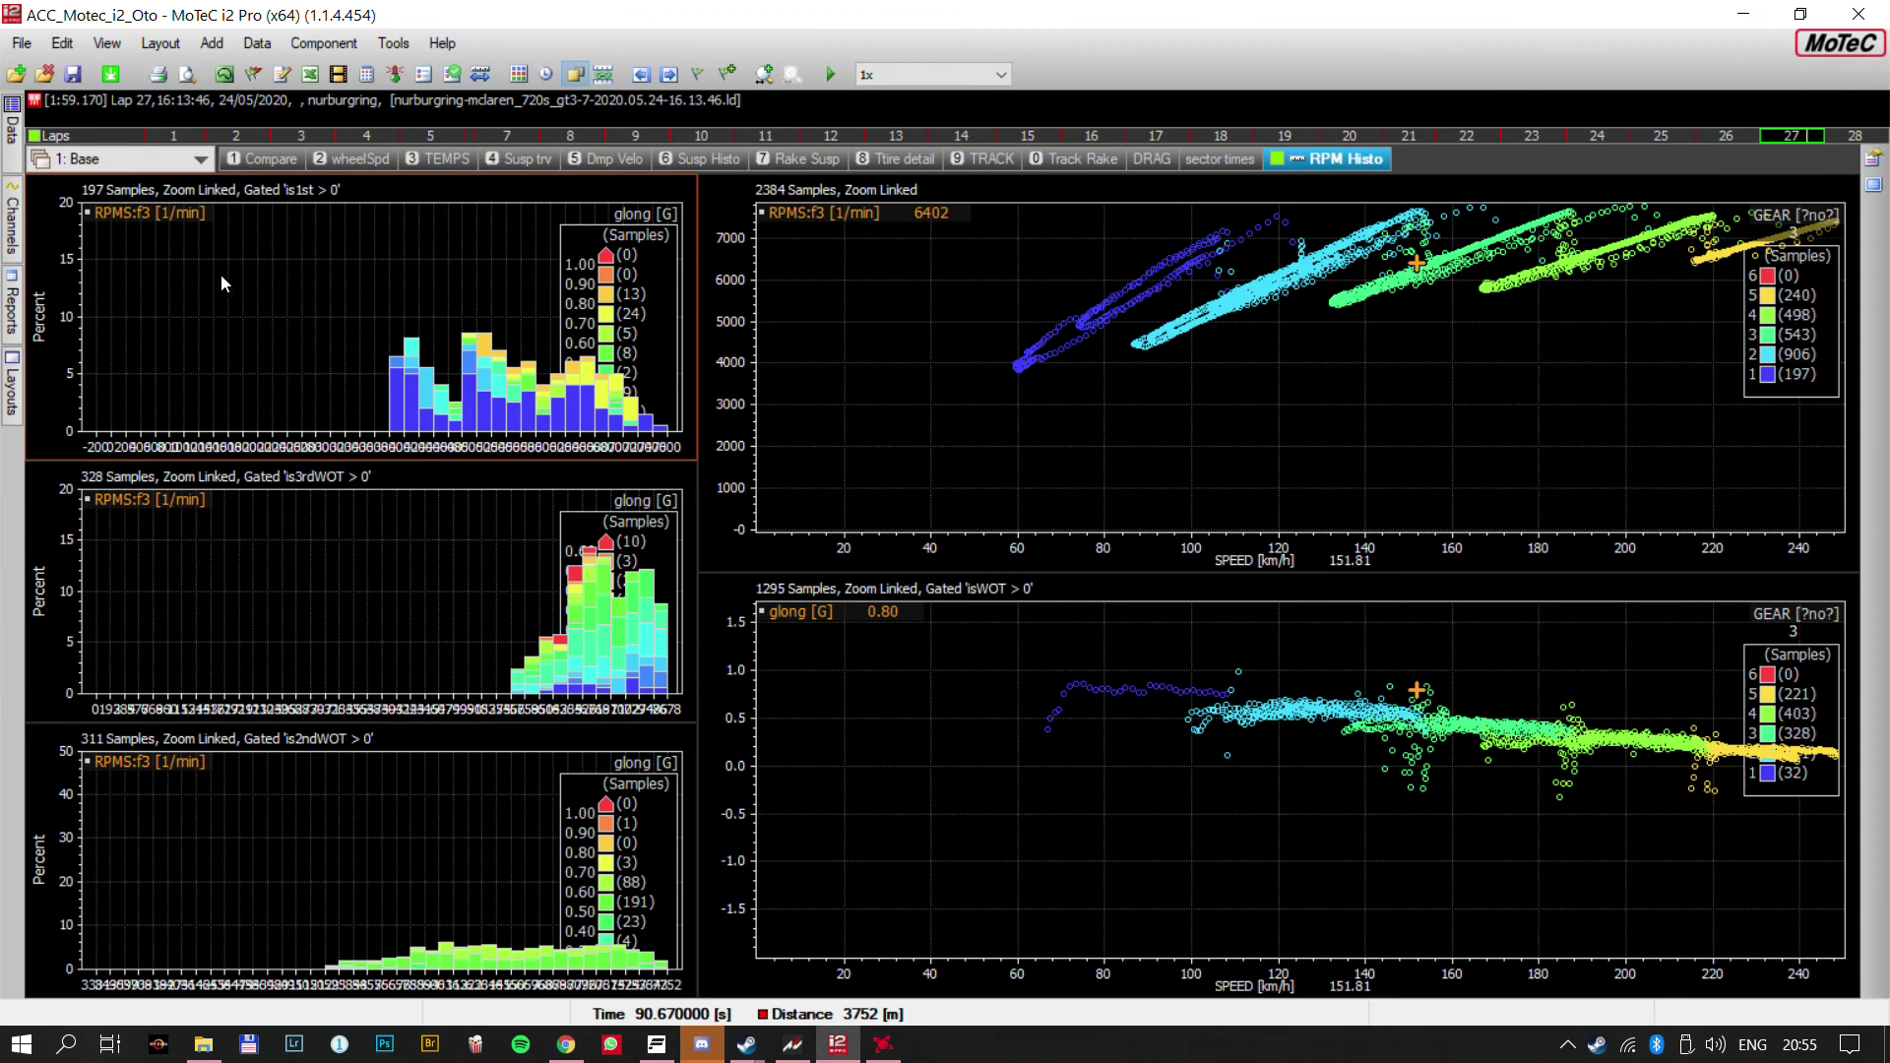
pyautogui.doubleClick(220, 274)
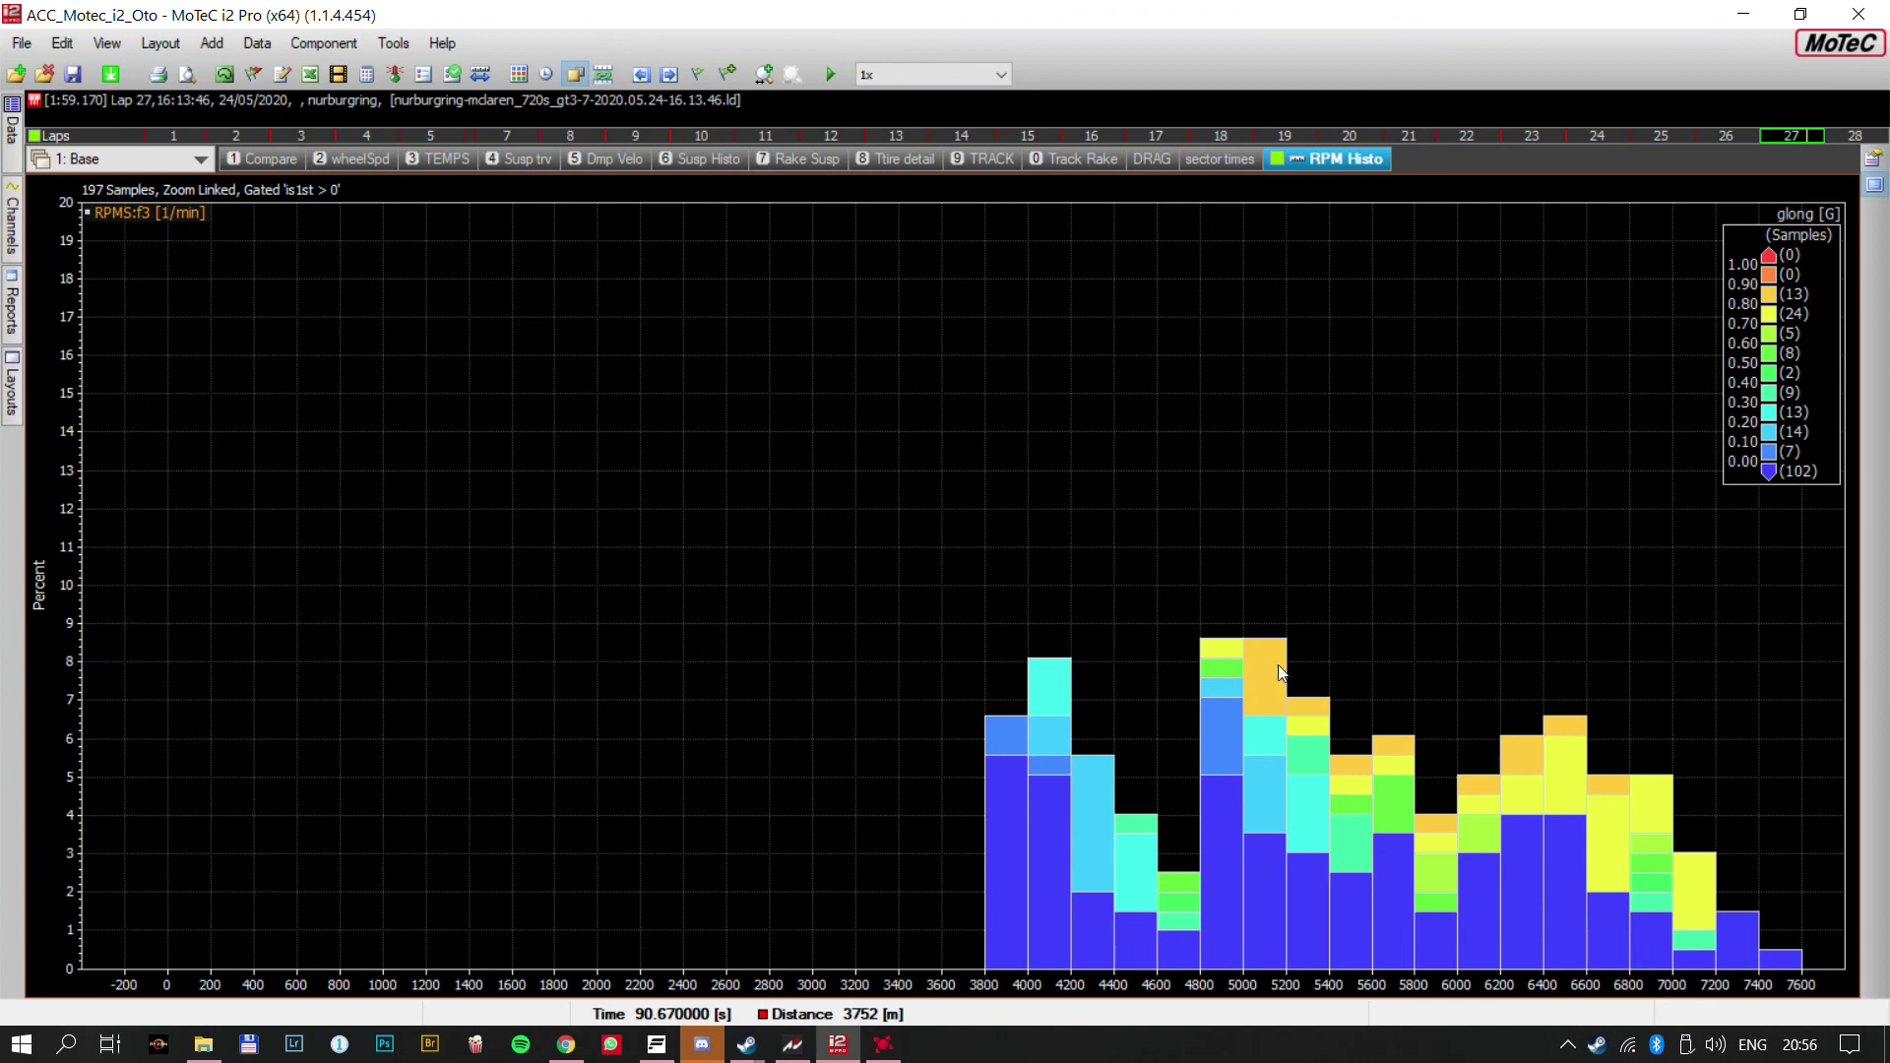
pyautogui.doubleClick(1353, 704)
# Enlarge the third-gear and second-gear full-throttle RPM histograms one after the other, restoring the worksheet after each
pyautogui.doubleClick(332, 646)
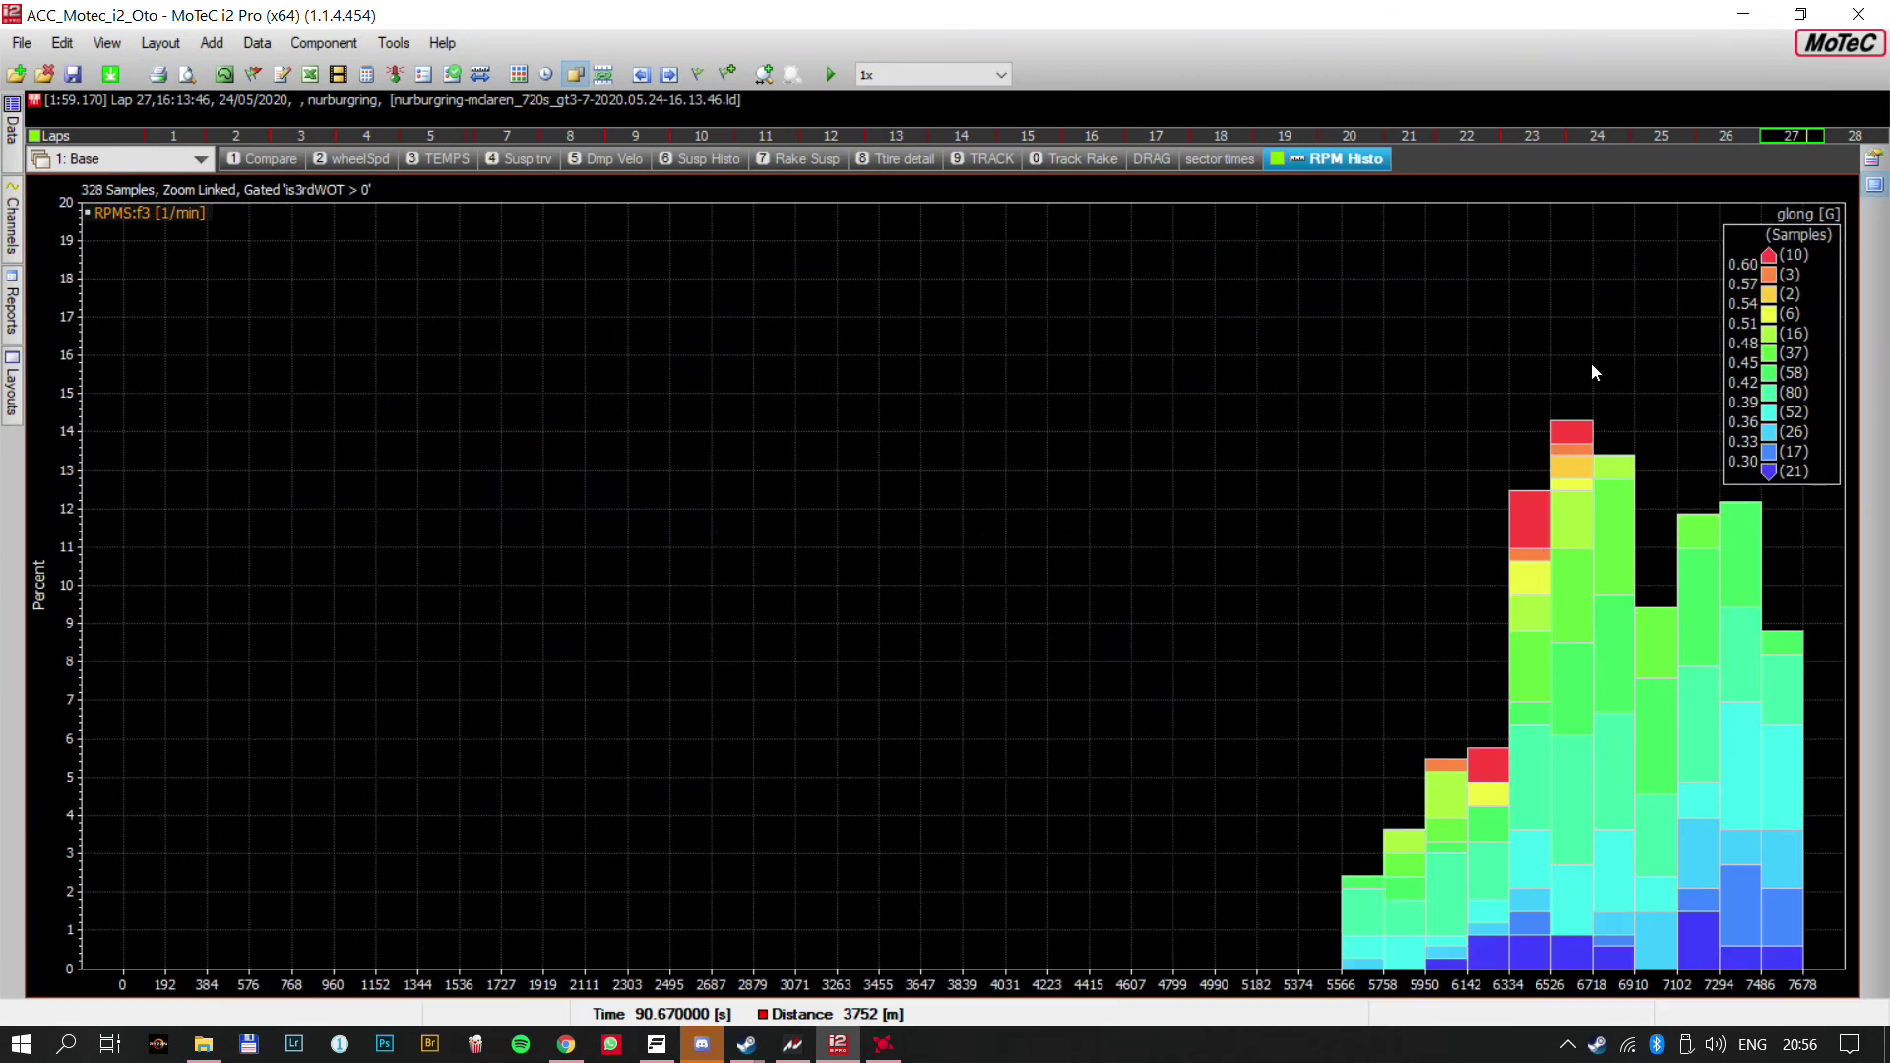
pyautogui.doubleClick(1649, 700)
pyautogui.click(548, 795)
pyautogui.doubleClick(553, 820)
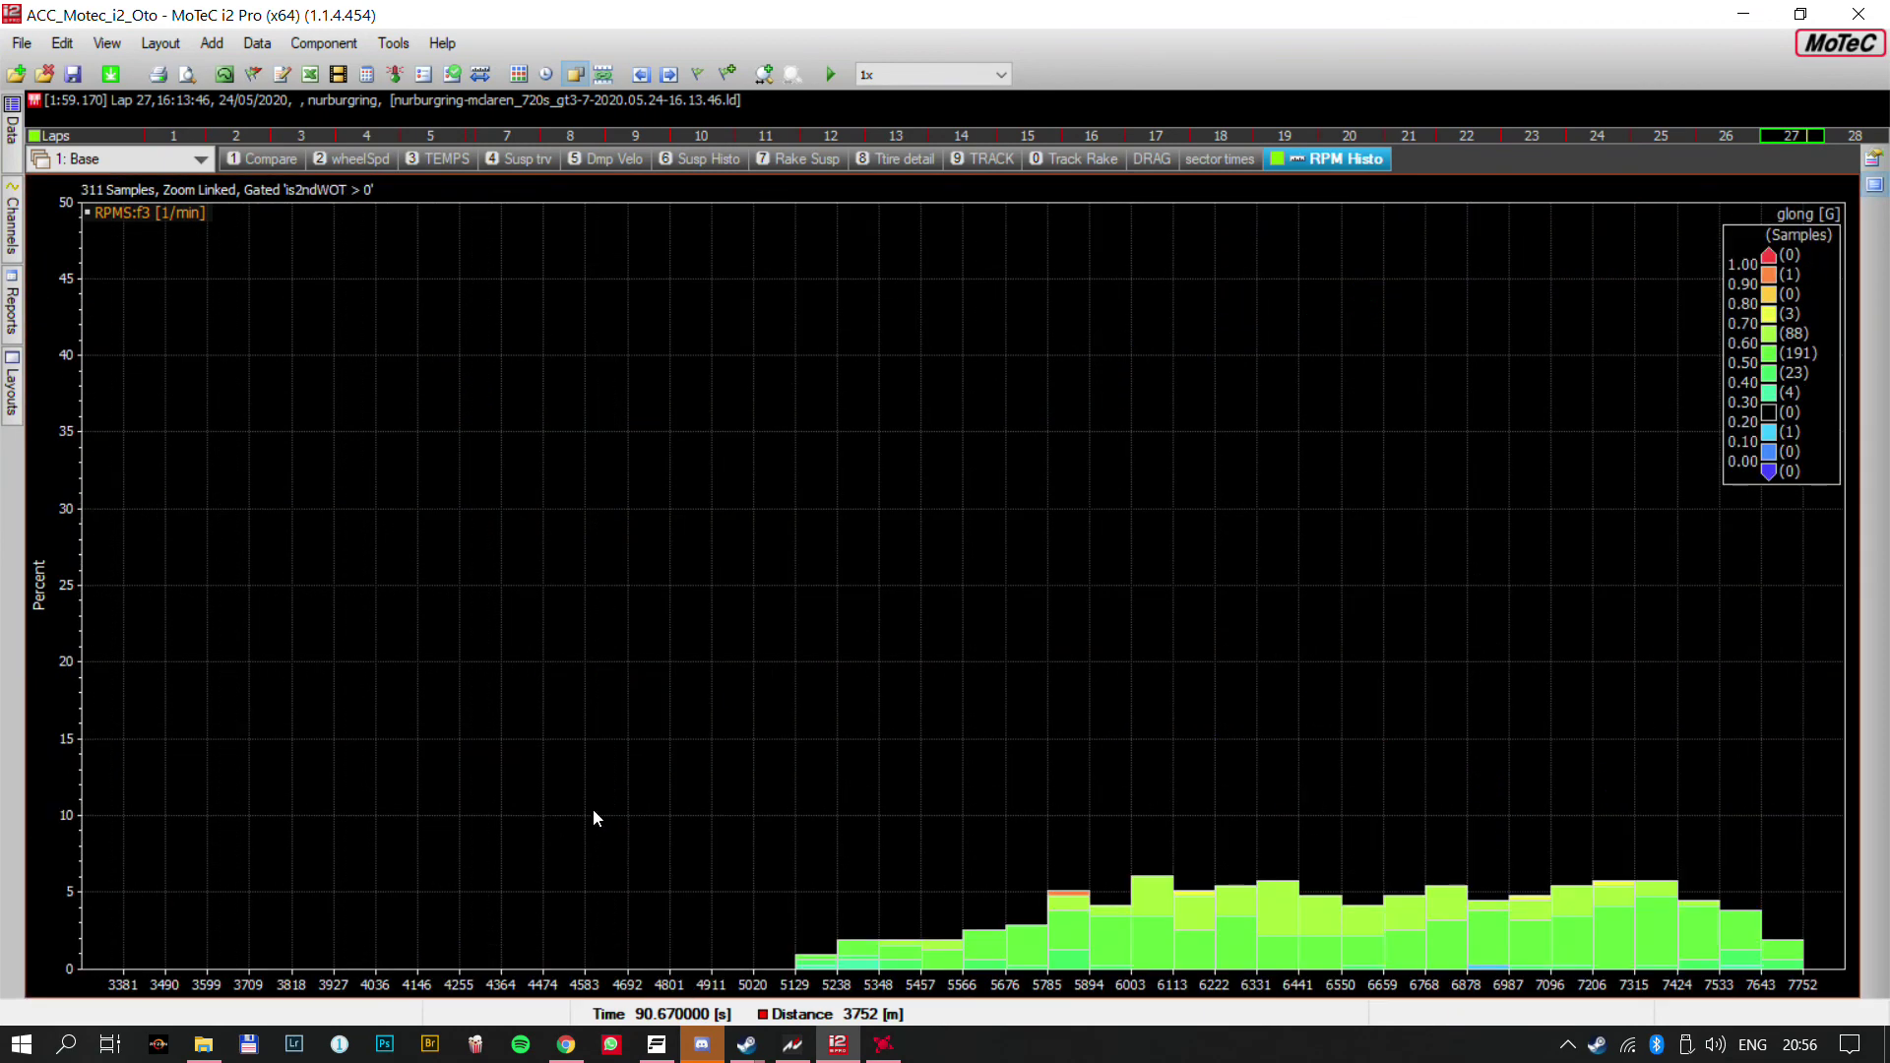
pyautogui.doubleClick(1515, 859)
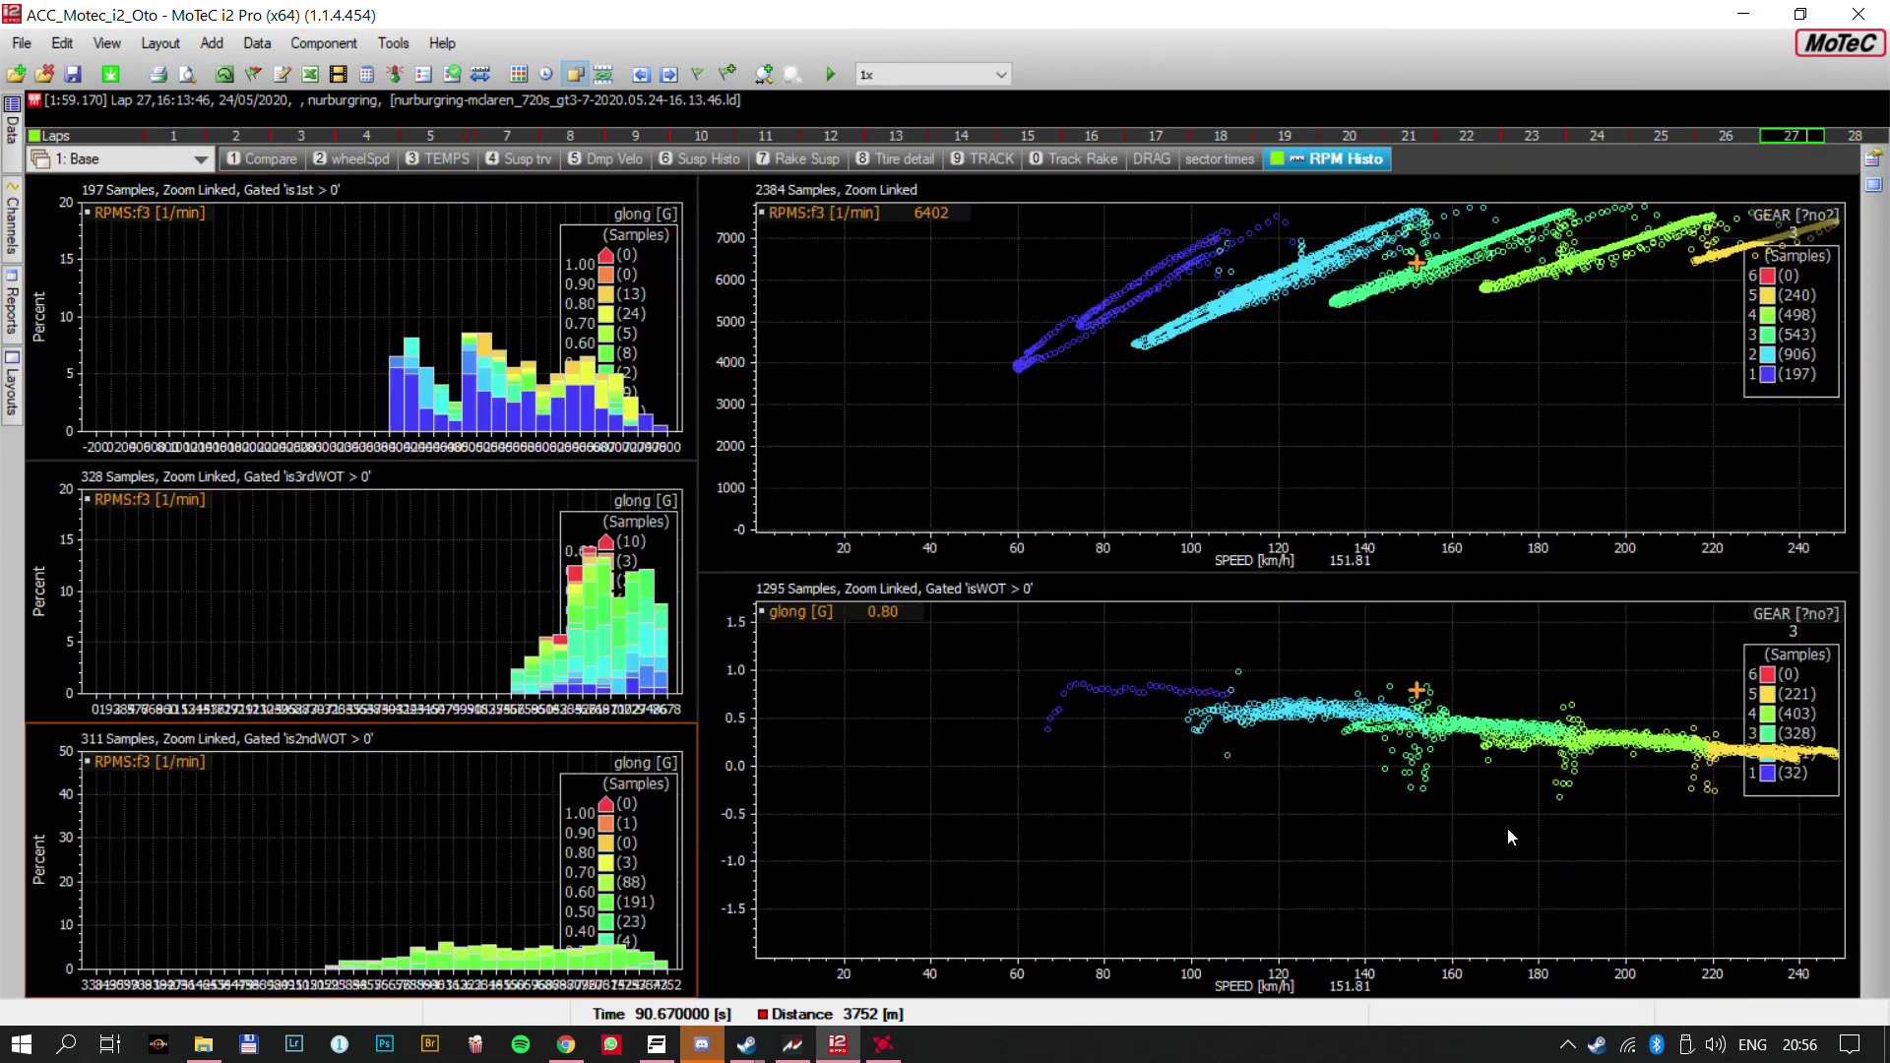